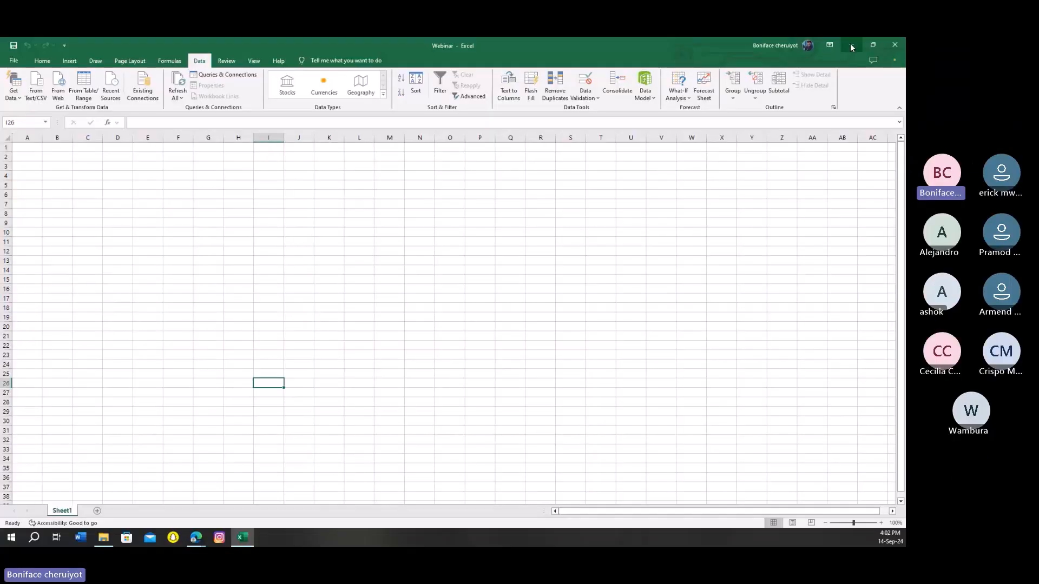
# - Switch to File Explorer and open the Jan workbook from the Current Data folder
pyautogui.click(850, 44)
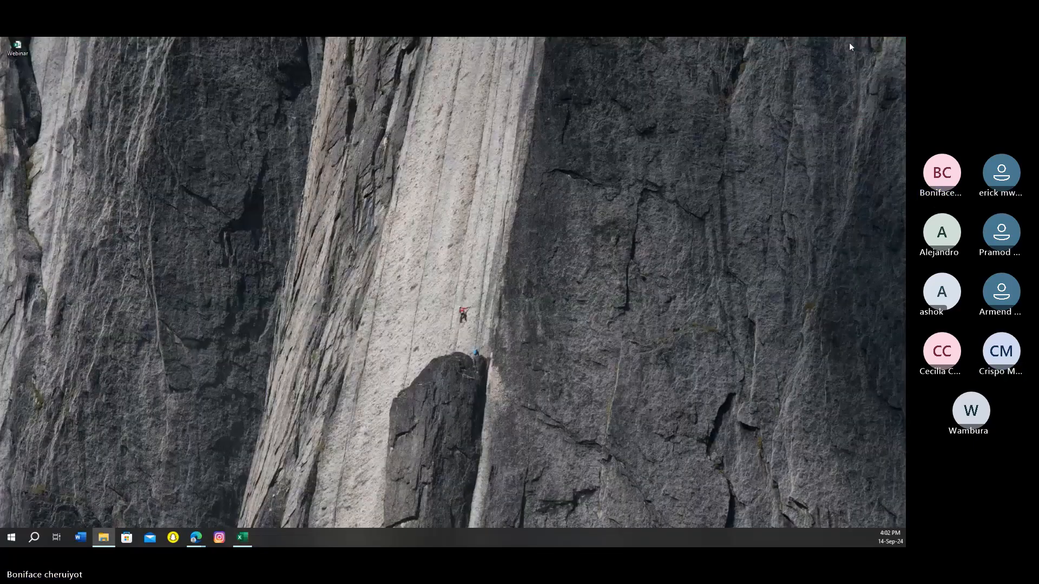
pyautogui.hotkey('alt', 'Tab')
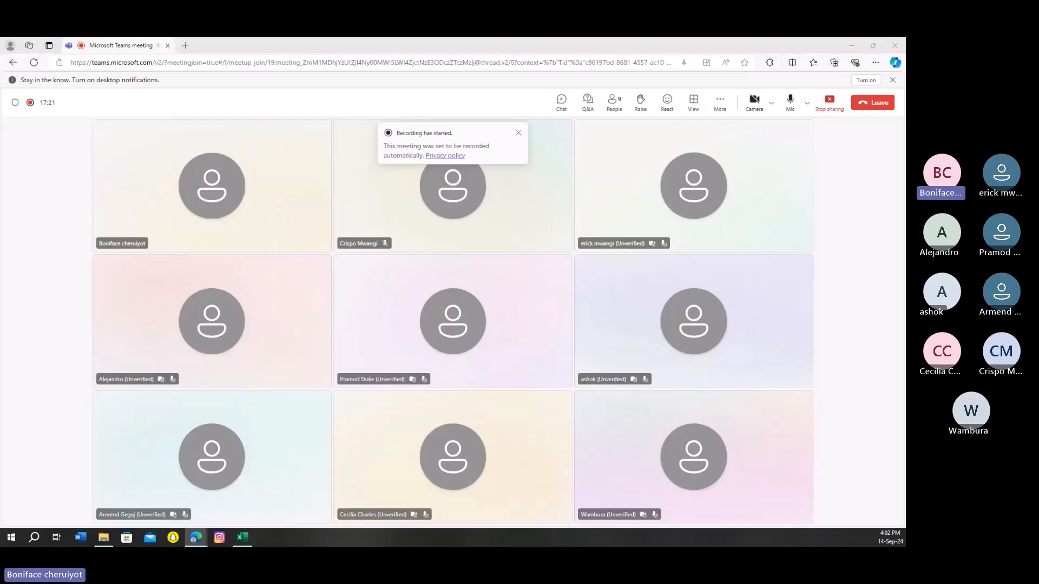
pyautogui.moveTo(0, 46); pyautogui.dragTo(534, 40)
pyautogui.doubleClick(99, 138)
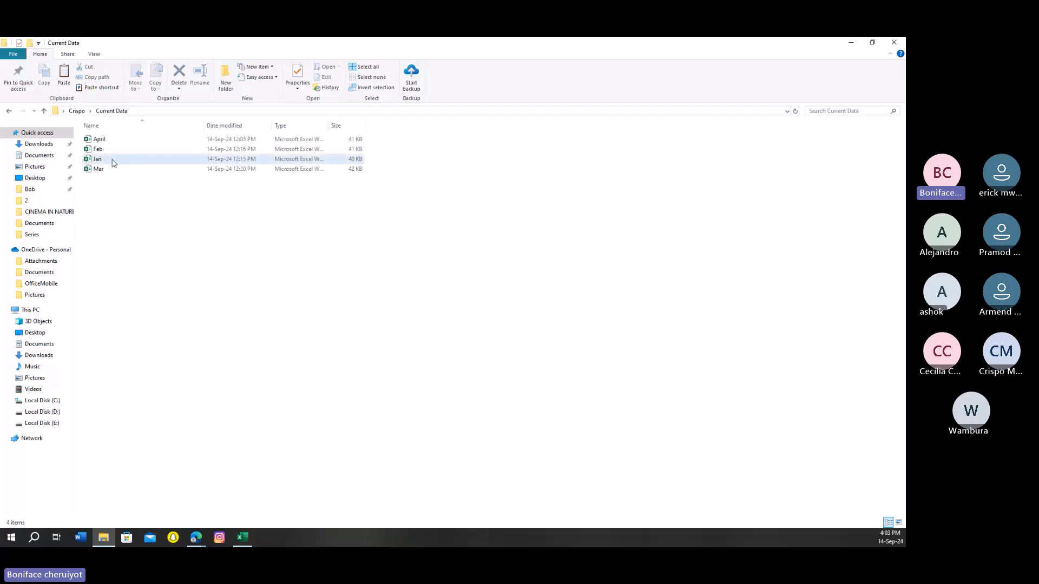
pyautogui.click(112, 162)
pyautogui.doubleClick(112, 160)
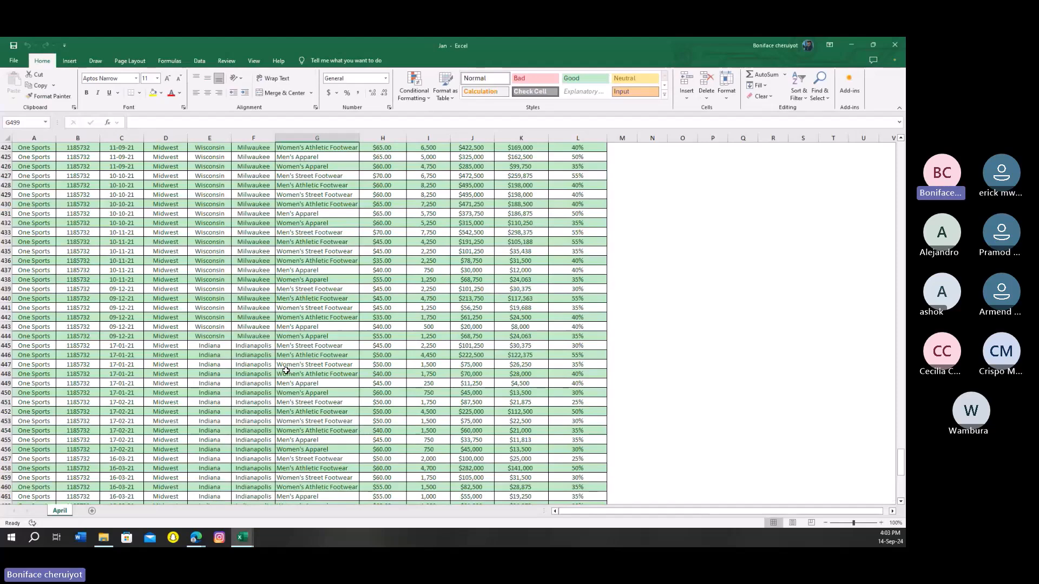
# - Examine the columns and rows of the sales table in the Jan workbook, then minimize its window
pyautogui.scroll(12, 285, 371)
pyautogui.scroll(20, 281, 362)
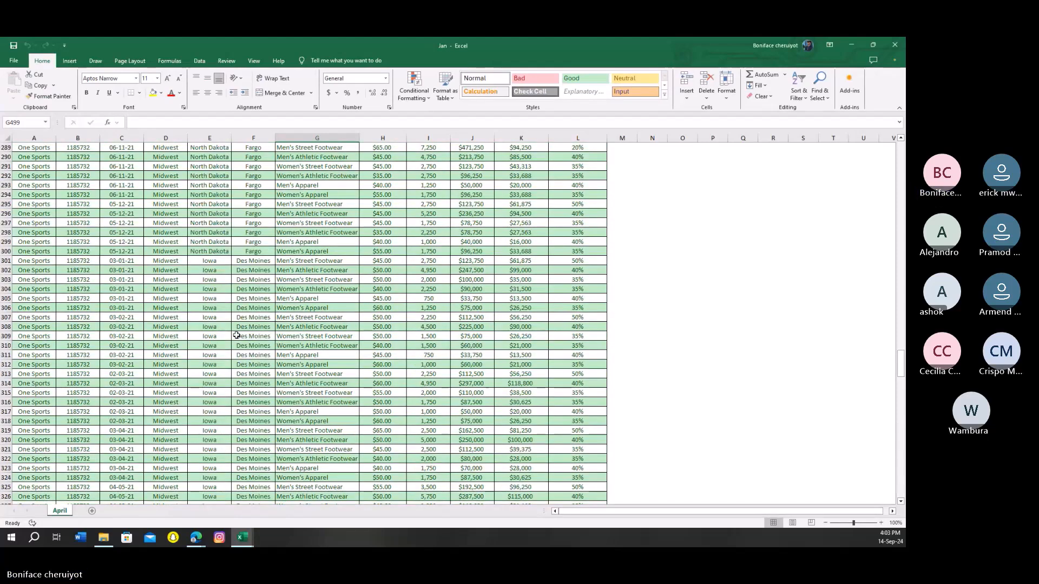
pyautogui.hotkey('ctrl', 'Home')
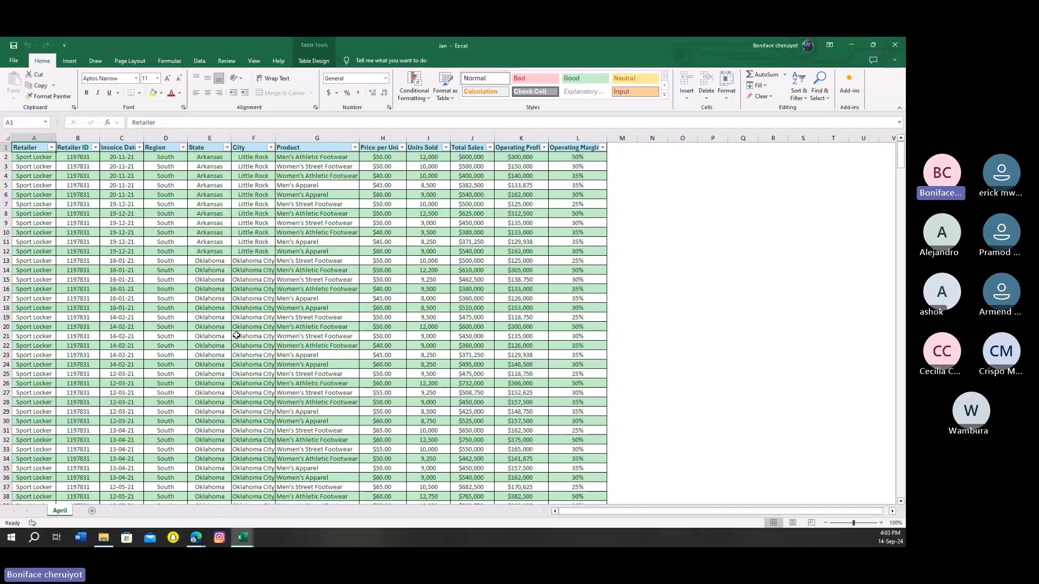
pyautogui.click(210, 260)
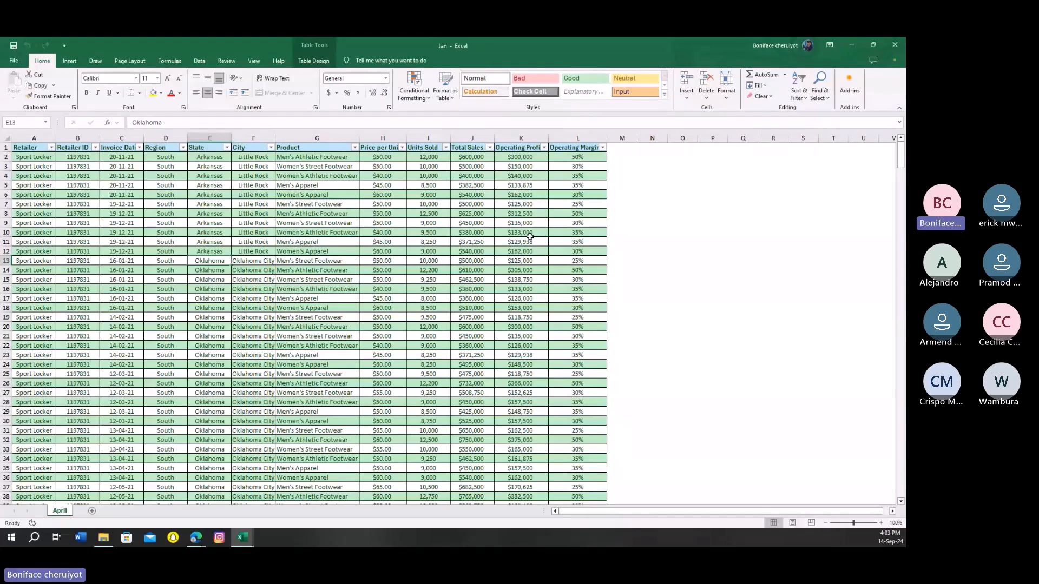
pyautogui.scroll(-12, 530, 236)
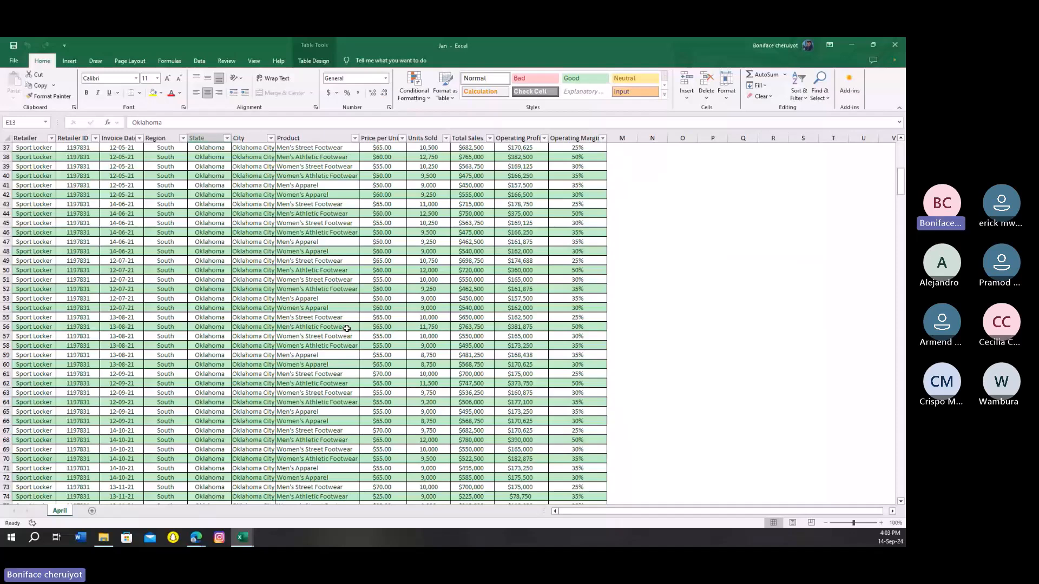
pyautogui.scroll(12, 346, 329)
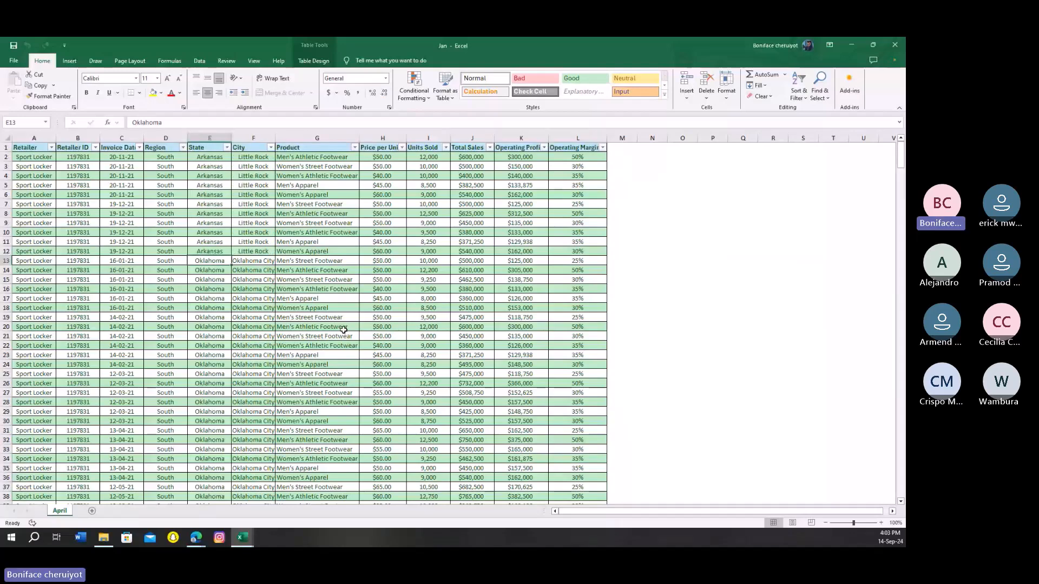
pyautogui.click(856, 44)
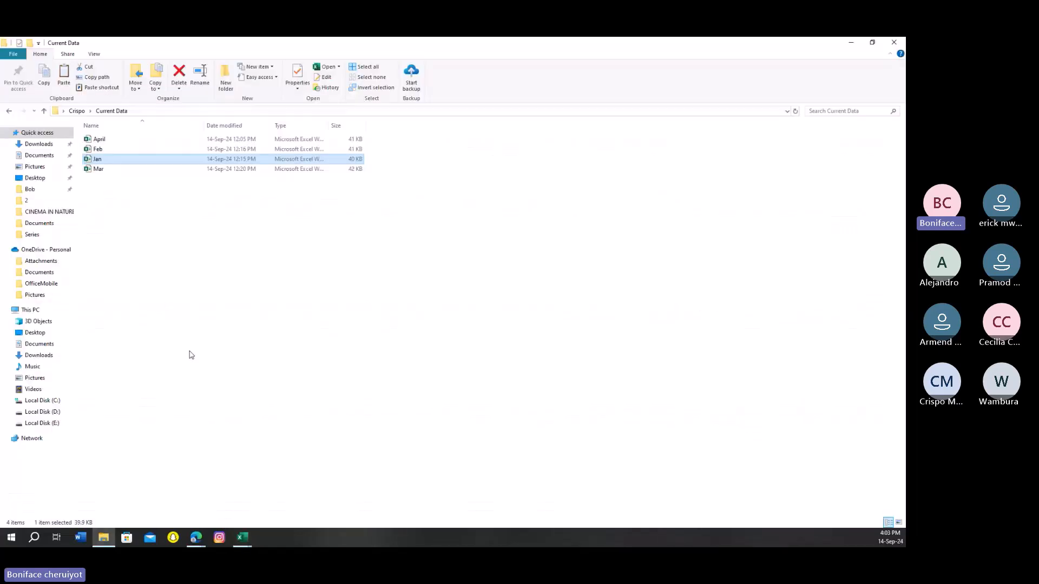
# - Check the files in the New Data folder, then return to the Current Data folder
pyautogui.click(190, 354)
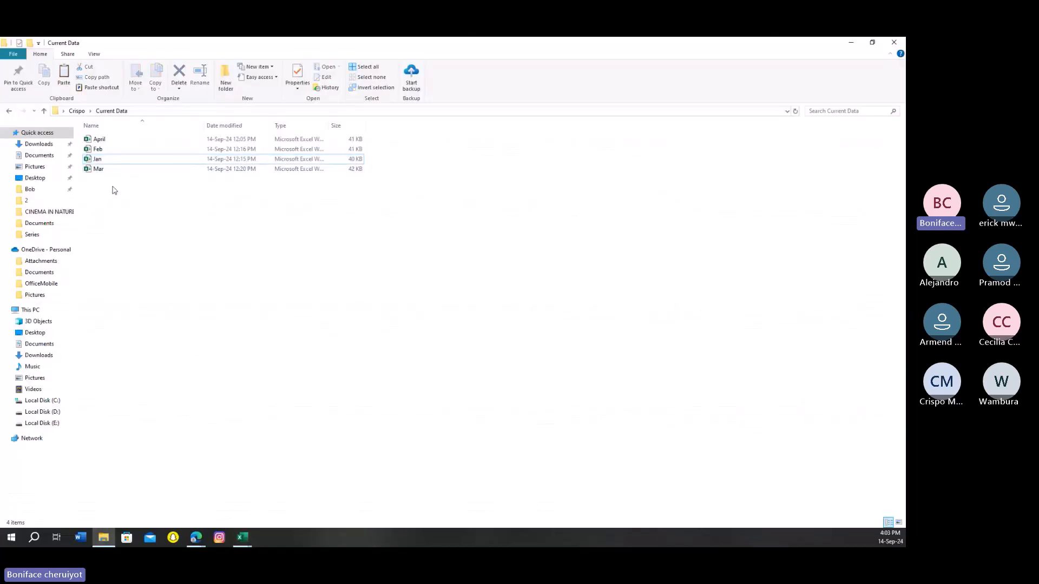
pyautogui.click(89, 111)
pyautogui.click(100, 133)
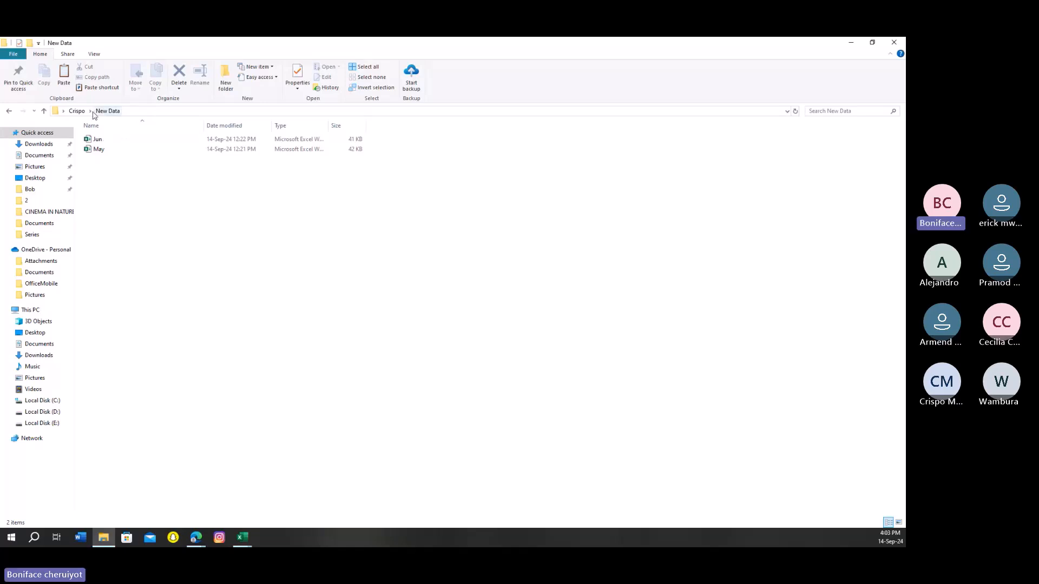
pyautogui.click(76, 111)
pyautogui.doubleClick(107, 140)
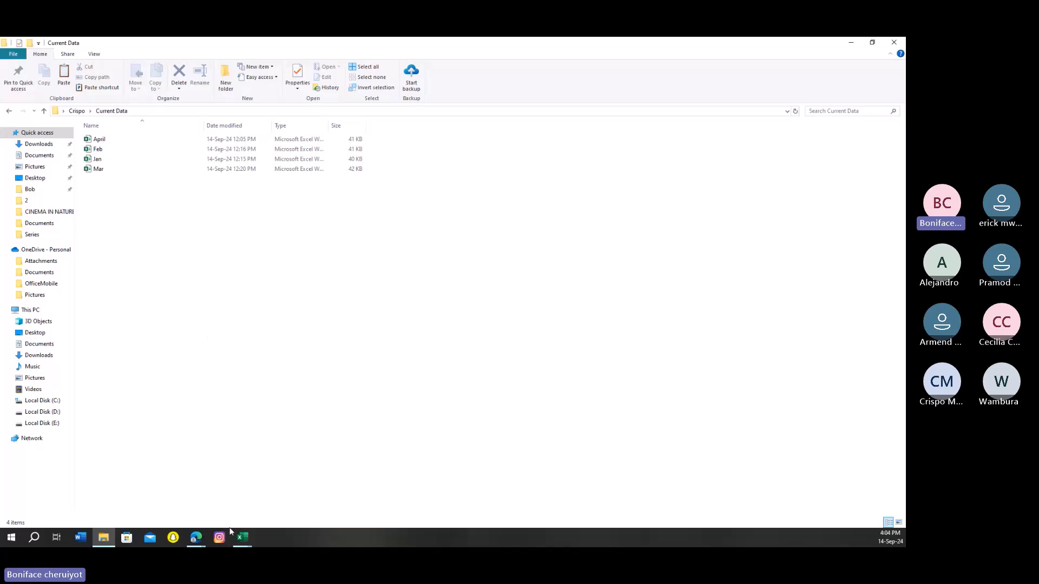
pyautogui.click(241, 537)
pyautogui.click(227, 496)
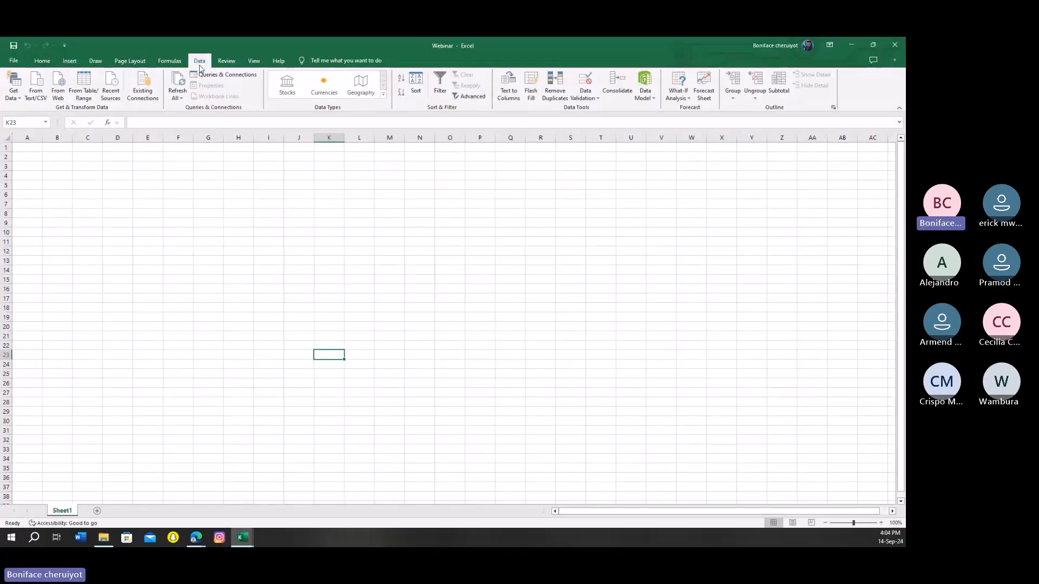
pyautogui.click(13, 87)
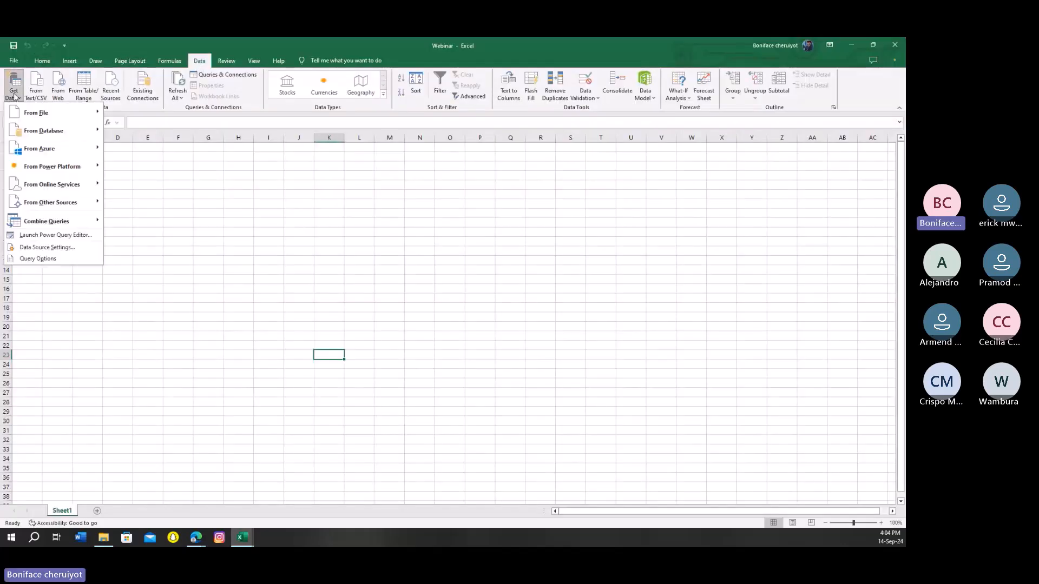
pyautogui.moveTo(68, 116)
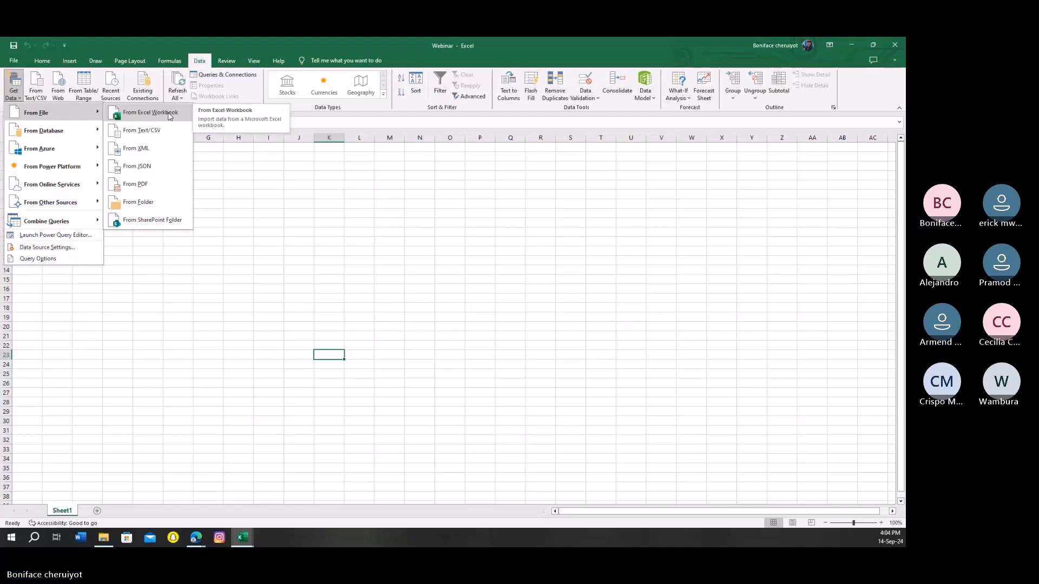
pyautogui.click(137, 204)
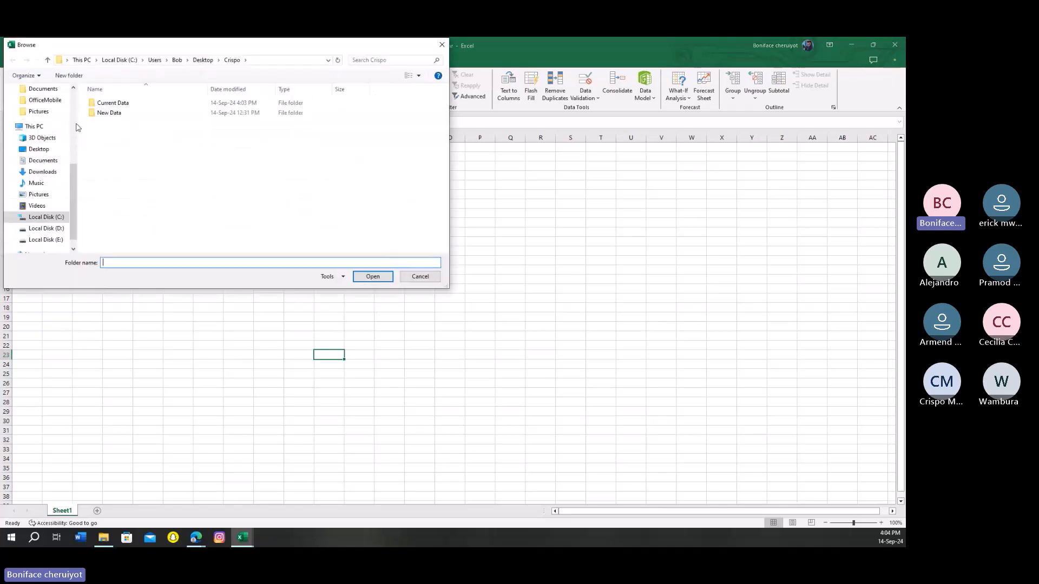
pyautogui.click(406, 275)
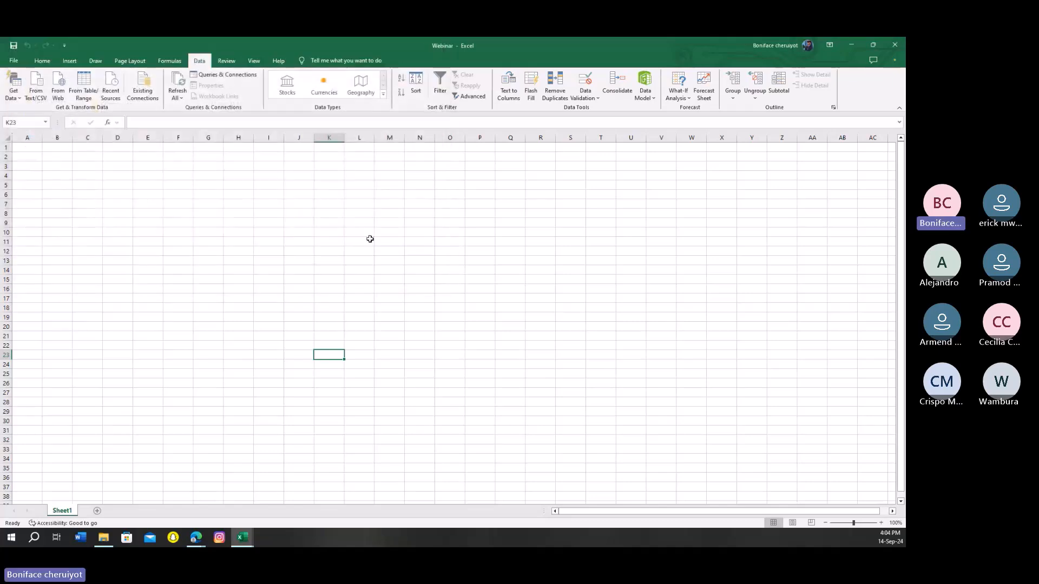
# - Check in File Explorer where the parent folder of Current Data sits on the Desktop, then close the window
pyautogui.click(106, 538)
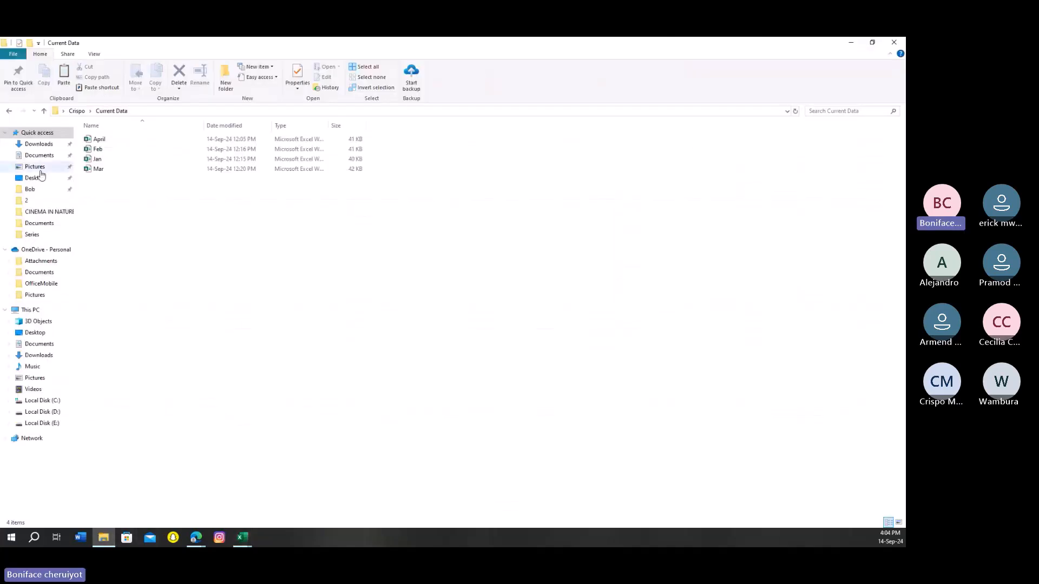
pyautogui.click(45, 112)
pyautogui.click(45, 112)
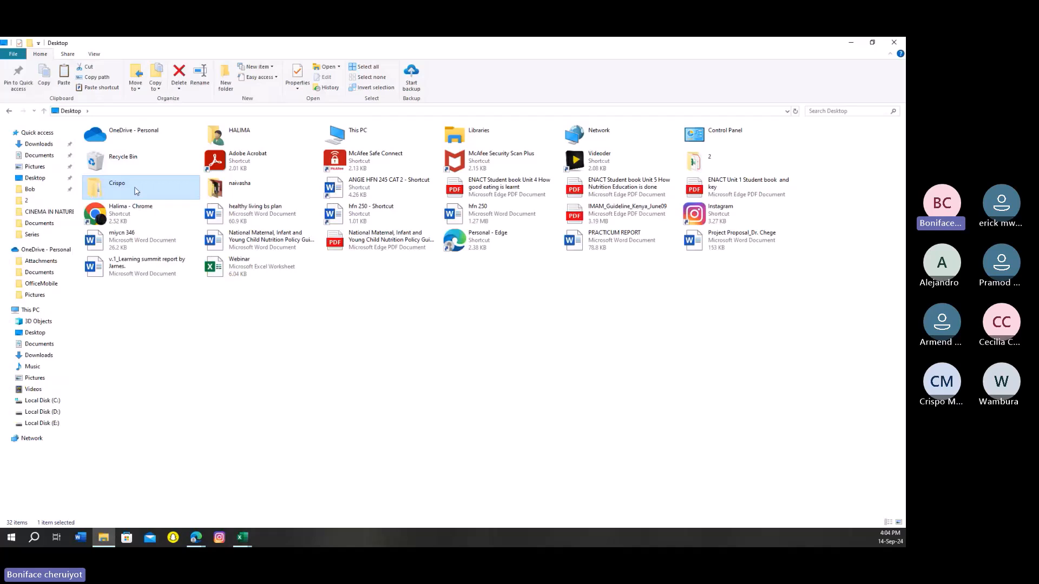
pyautogui.click(902, 42)
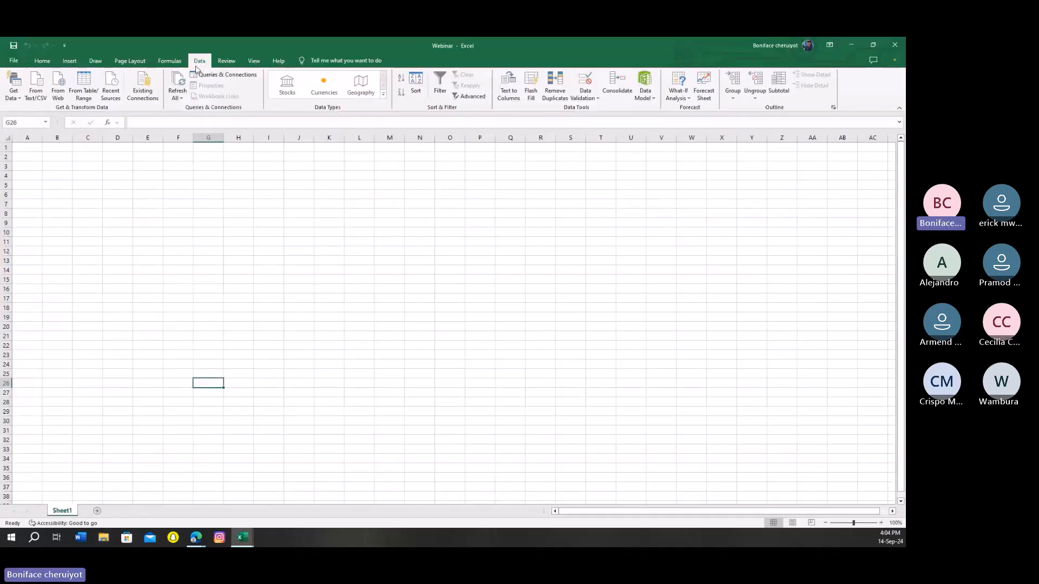
# - Import data from a folder into the Webinar workbook, using Current Data as the source folder
pyautogui.click(13, 86)
pyautogui.moveTo(87, 112)
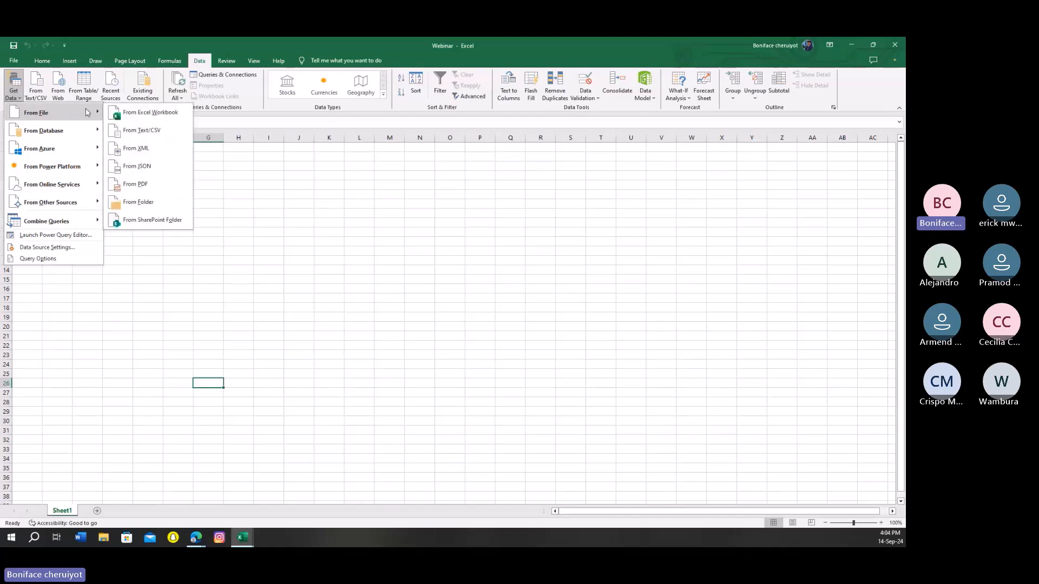
pyautogui.click(138, 202)
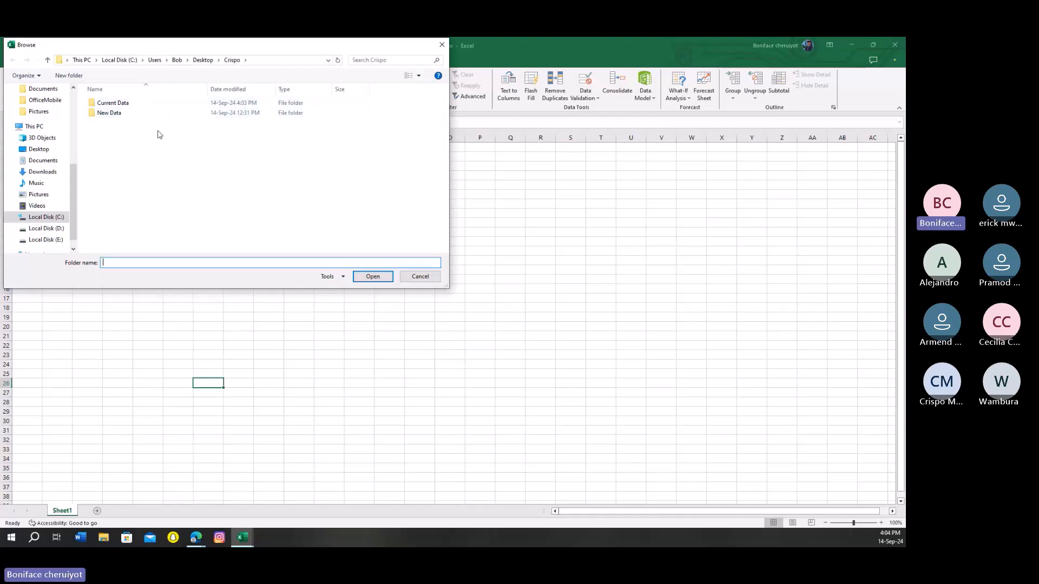
pyautogui.click(132, 103)
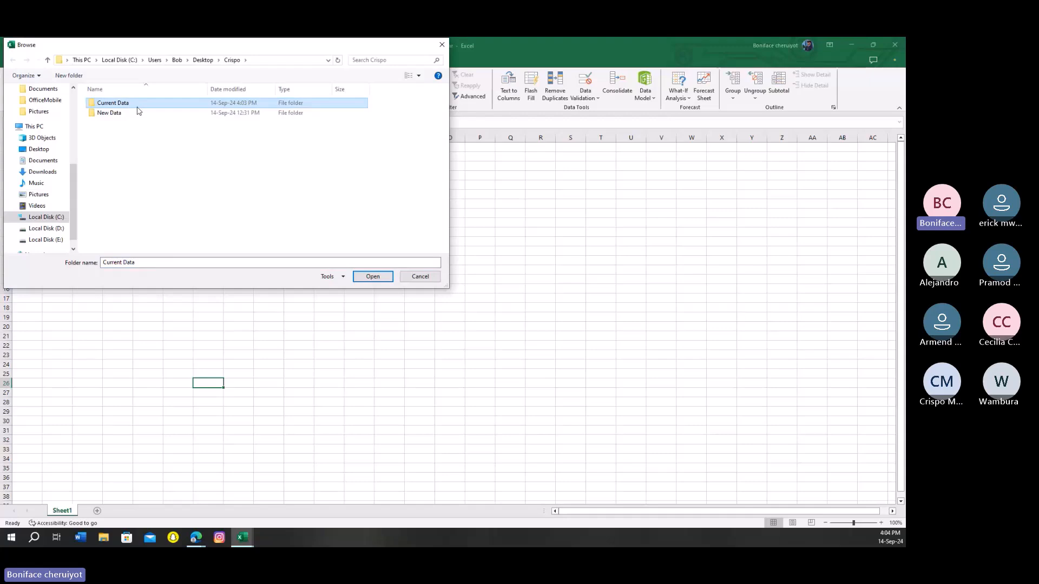
pyautogui.click(373, 277)
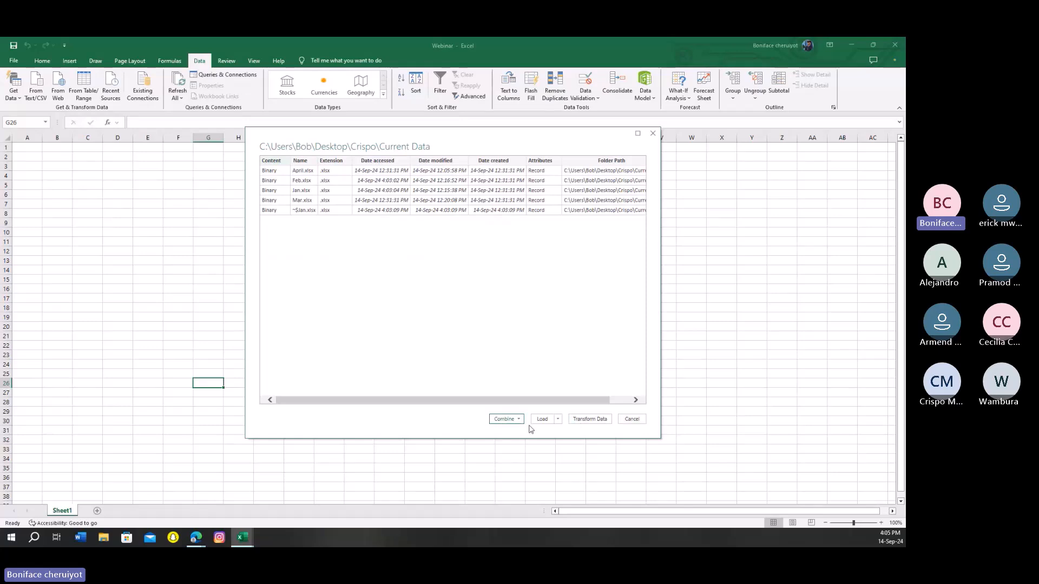
# - Choose Combine & Load for the folder's files and set April.xlsx as the sample file
pyautogui.click(557, 420)
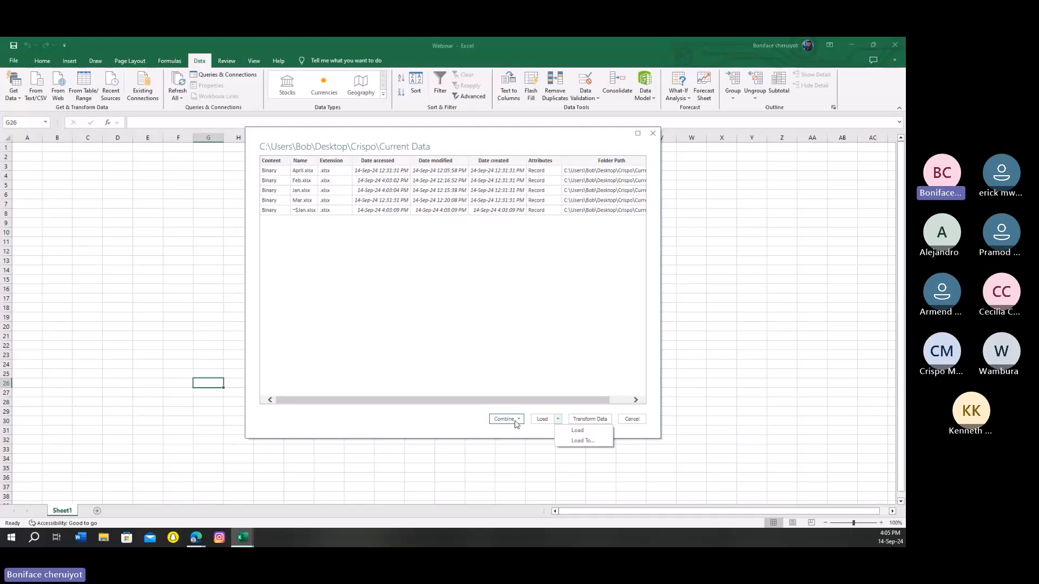
pyautogui.click(516, 421)
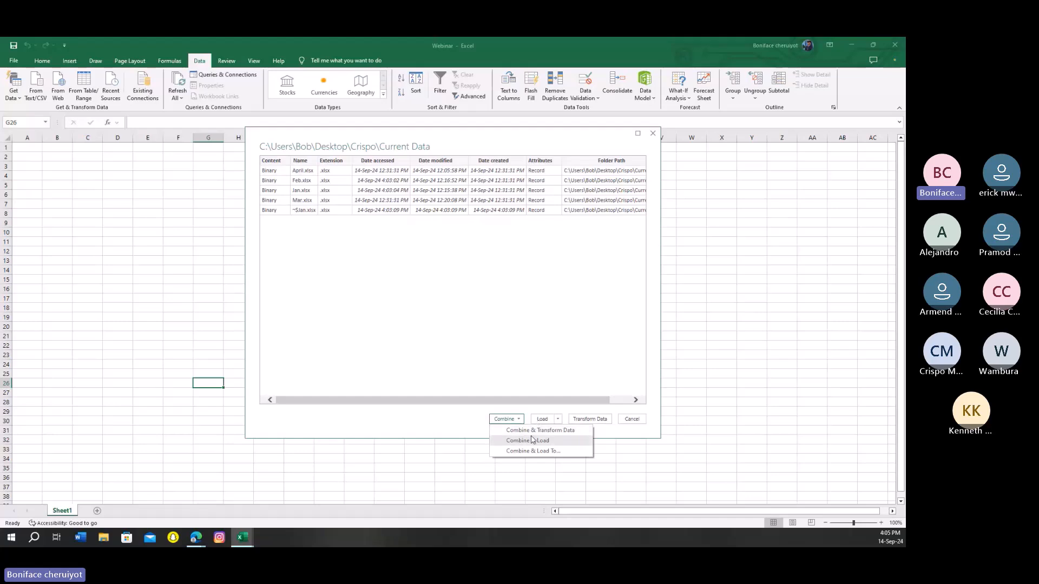
pyautogui.click(531, 440)
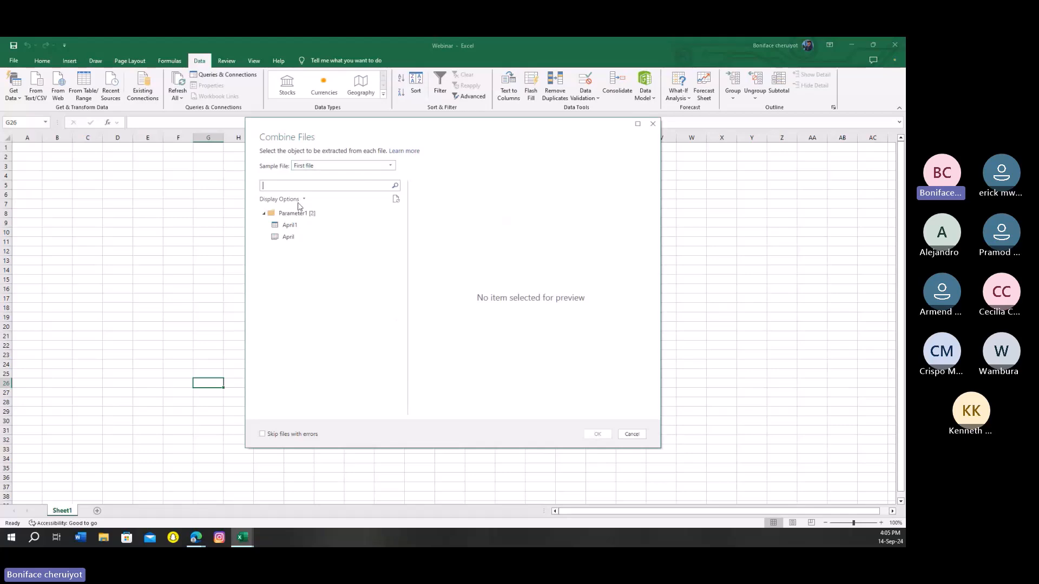
pyautogui.click(321, 166)
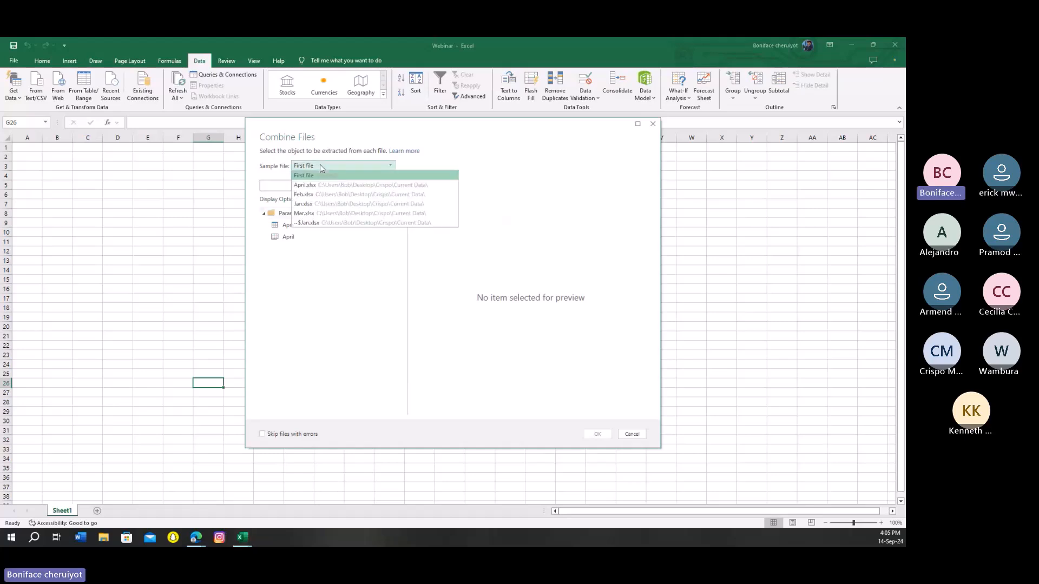
pyautogui.press('Down')
pyautogui.press('Return')
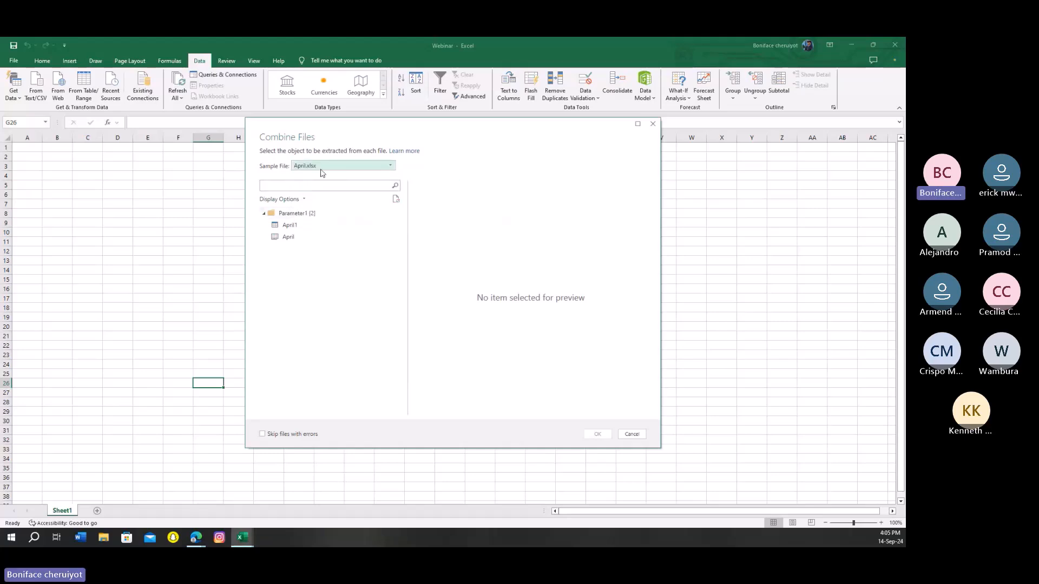
pyautogui.click(321, 168)
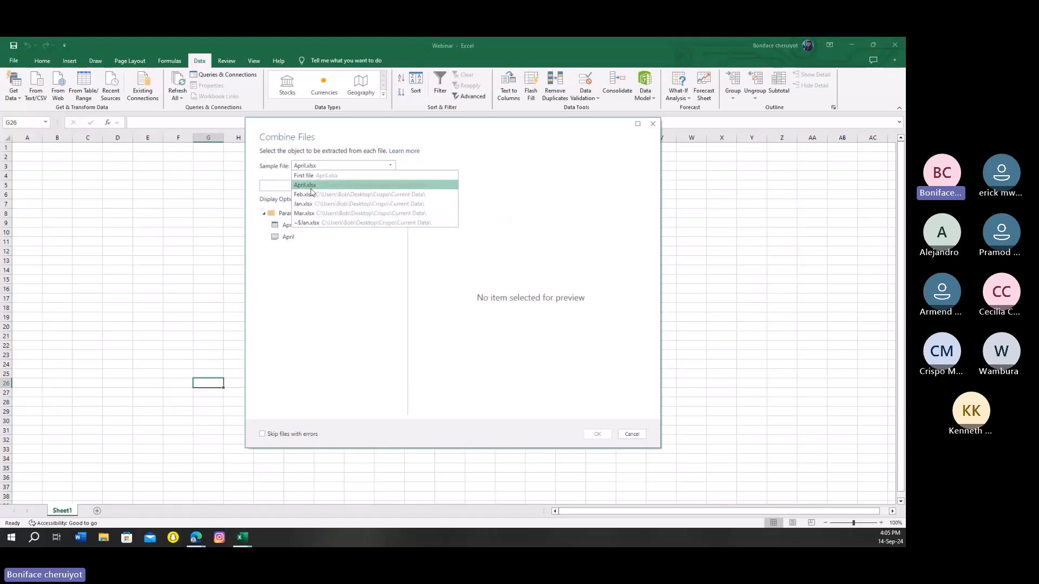
# - Check the parent folder of Current Data and New Data on the Desktop in File Explorer, then return to the Webinar workbook
pyautogui.click(114, 540)
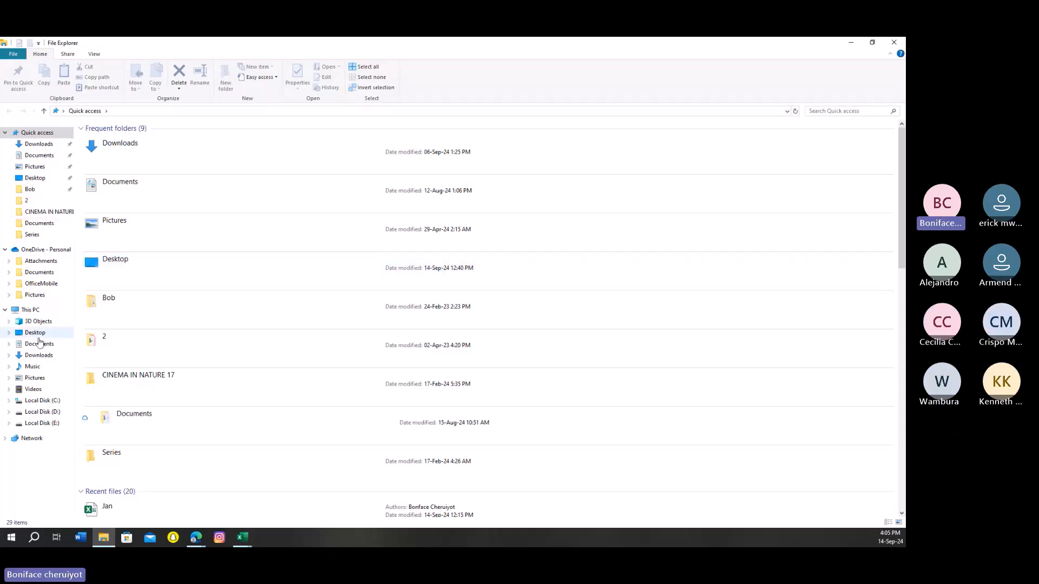
pyautogui.click(38, 337)
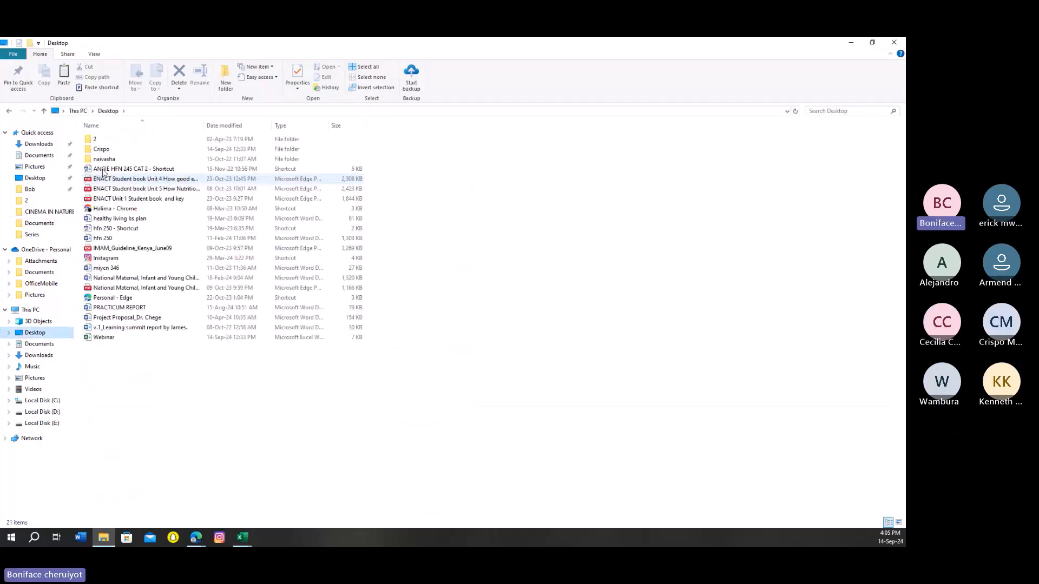
pyautogui.doubleClick(101, 150)
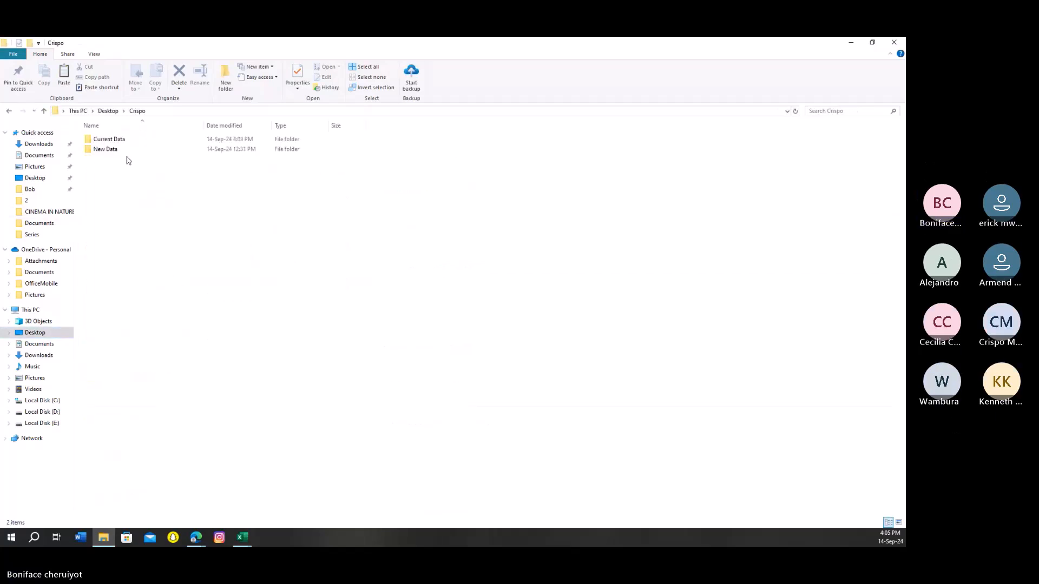
pyautogui.click(242, 542)
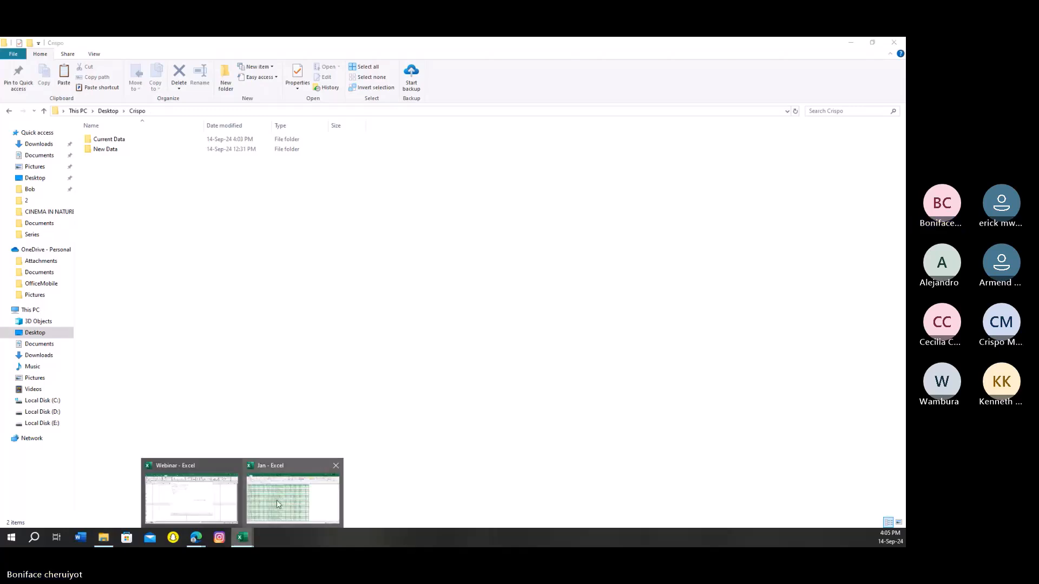
pyautogui.click(191, 495)
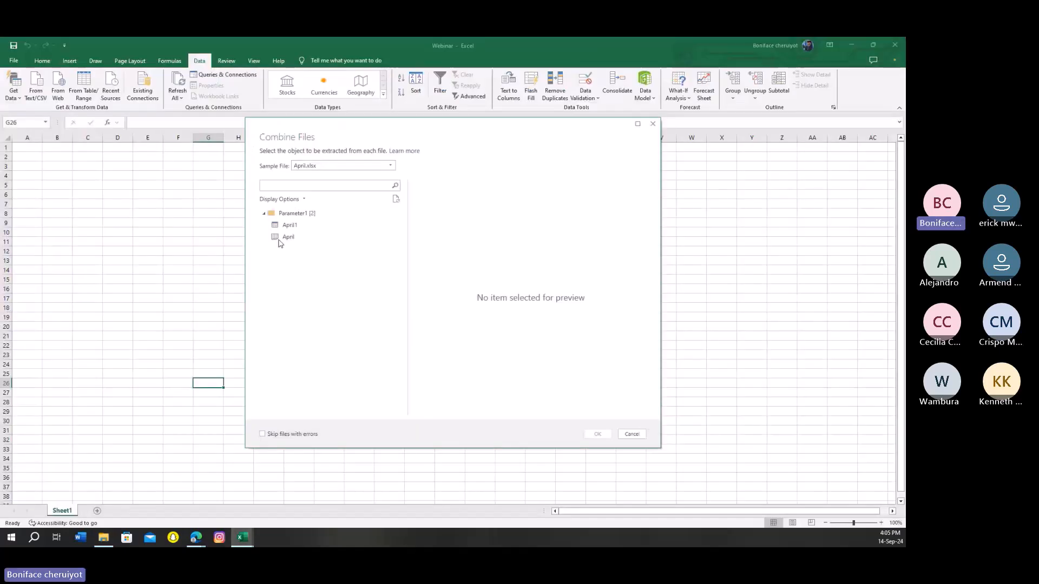
# - Combine the folder's files with the April1 table as the object to extract from each file
pyautogui.click(292, 226)
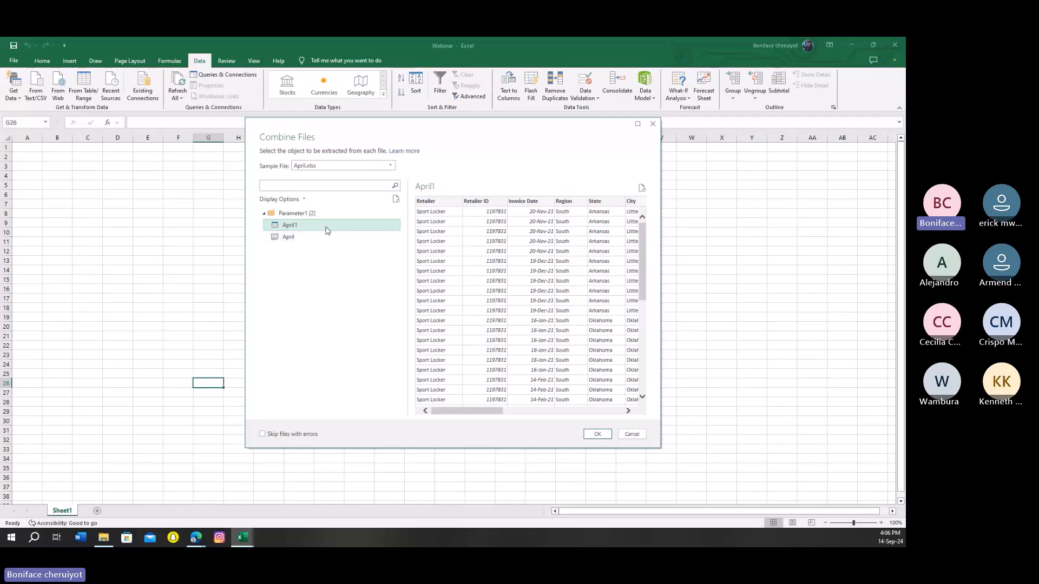
pyautogui.click(597, 433)
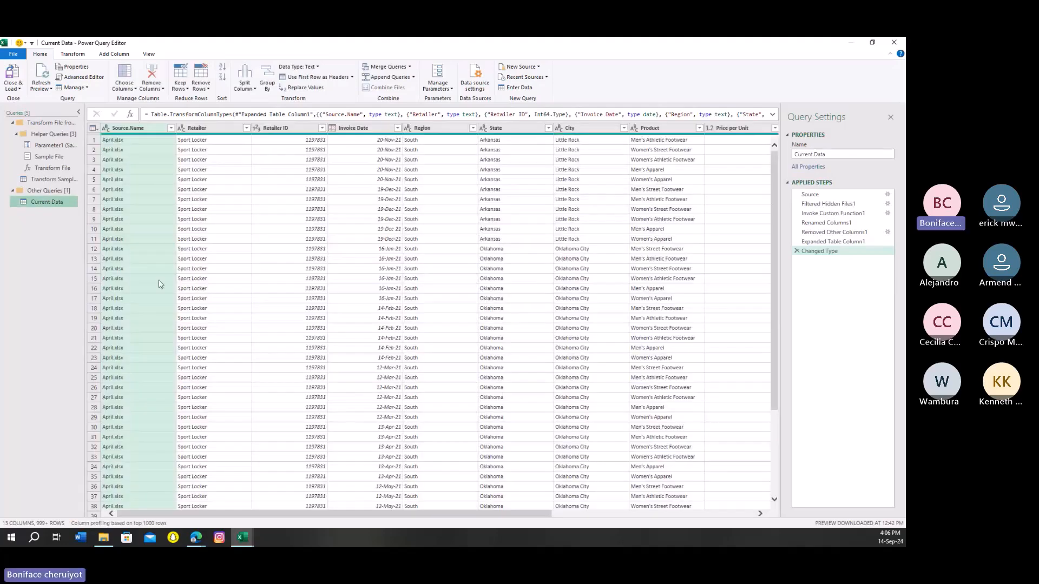
# - Examine the combined rows and check which source files are listed in the Source.Name column's filter values
pyautogui.scroll(-13, 160, 284)
pyautogui.scroll(-7, 160, 284)
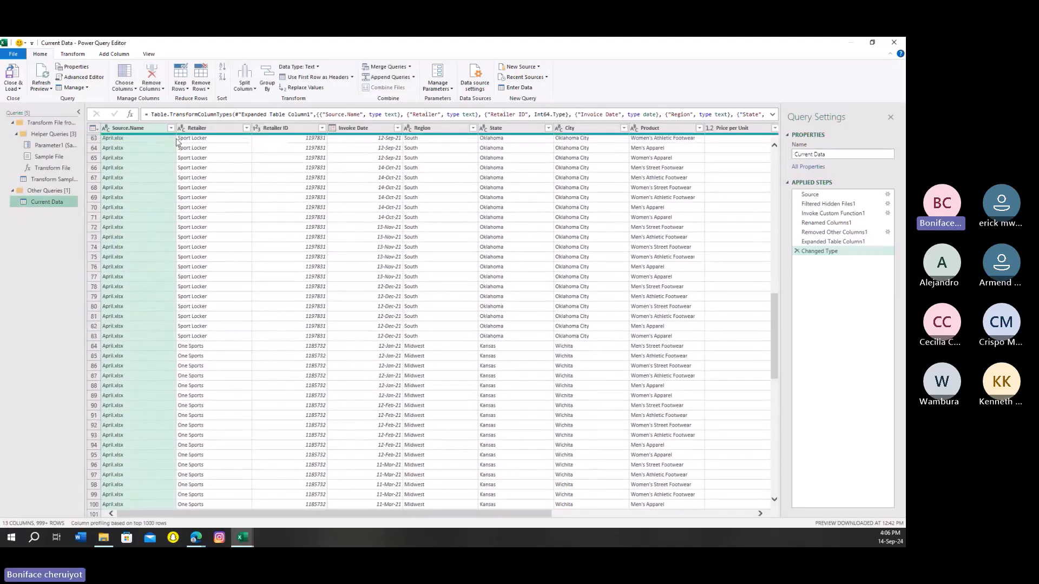
pyautogui.click(170, 128)
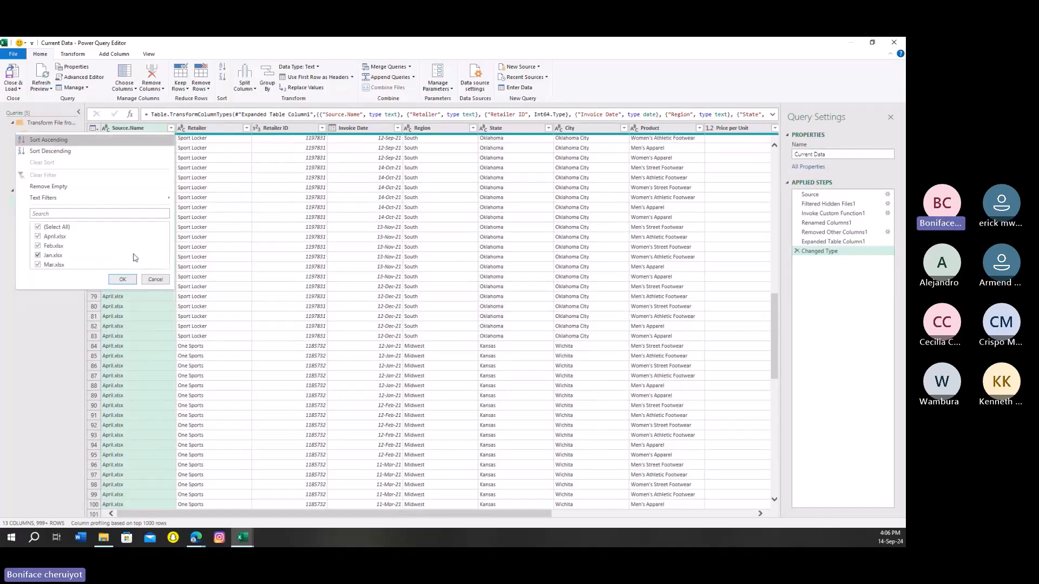
pyautogui.click(155, 279)
pyautogui.click(306, 287)
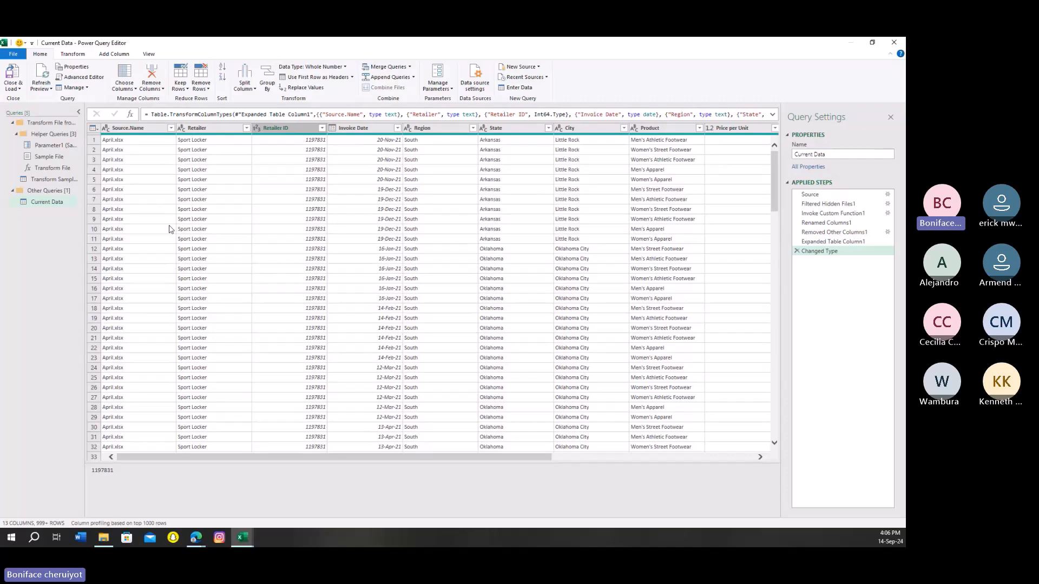
pyautogui.scroll(-3, 162, 264)
pyautogui.scroll(3, 152, 263)
pyautogui.scroll(-5, 156, 220)
pyautogui.scroll(-5, 427, 248)
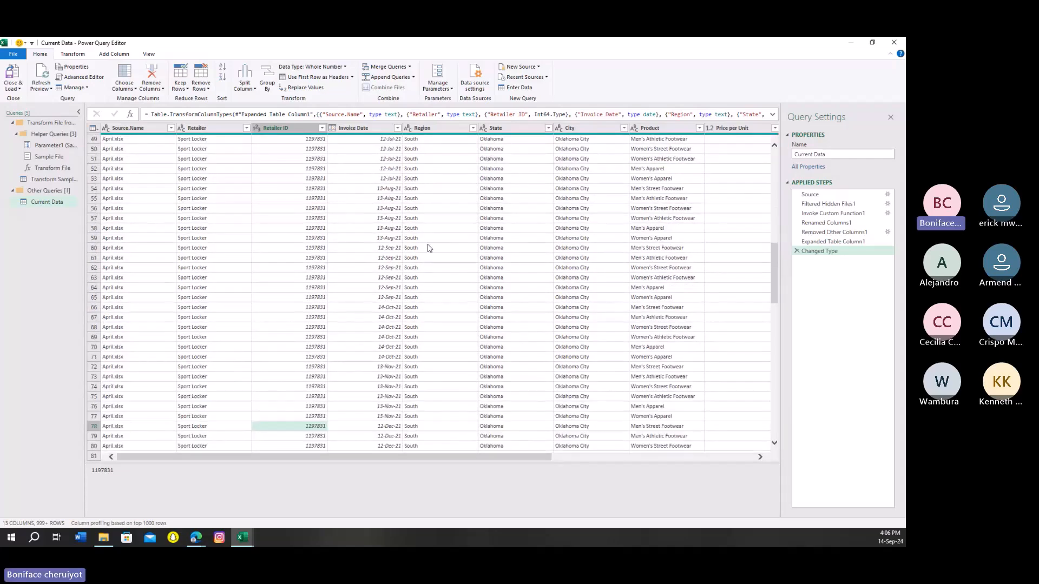
pyautogui.scroll(10, 133, 253)
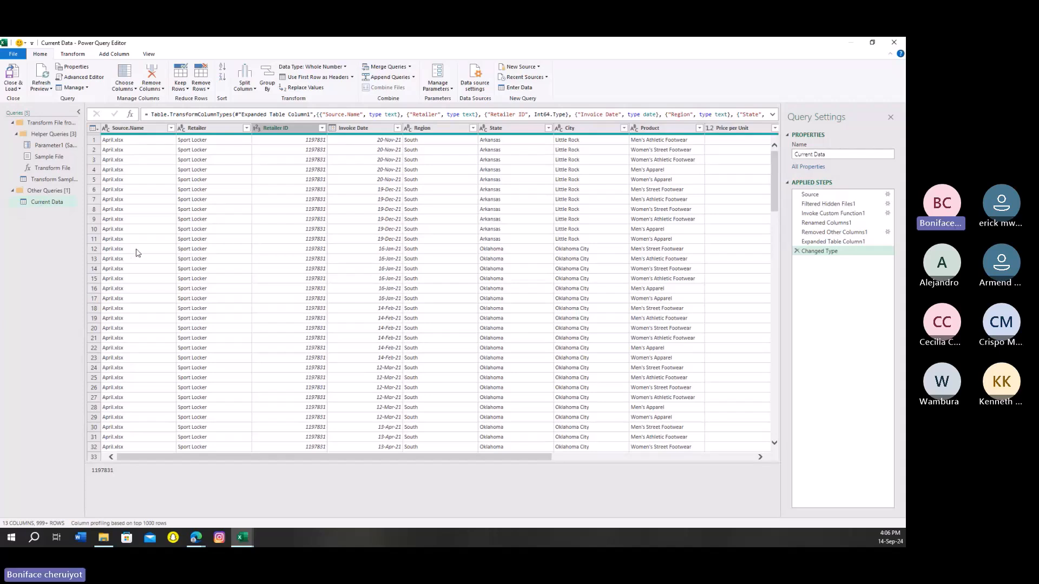
# - Copy the .xlsx extension text from the preview of a Source.Name cell
pyautogui.click(133, 129)
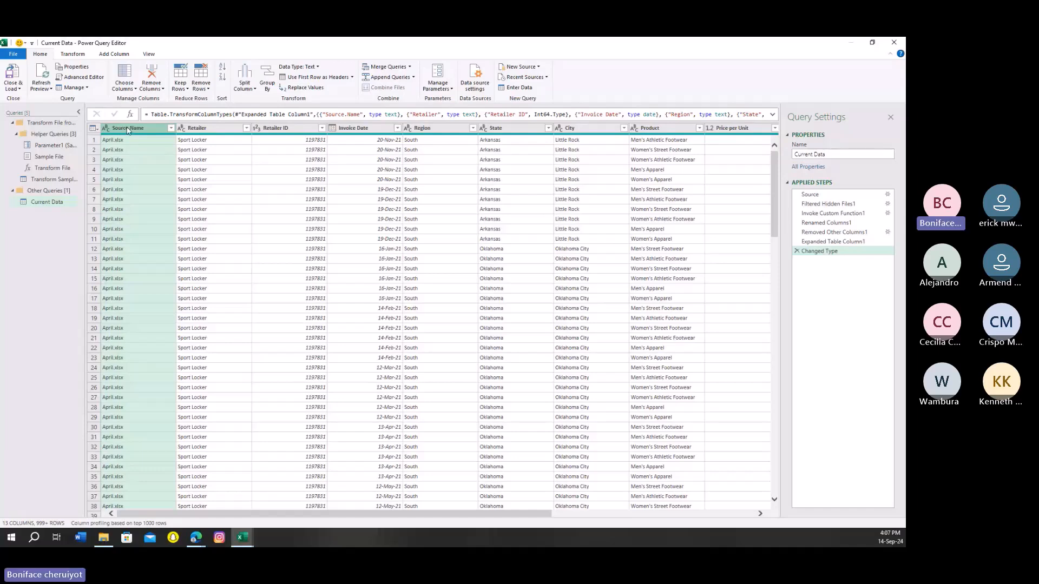
pyautogui.click(136, 503)
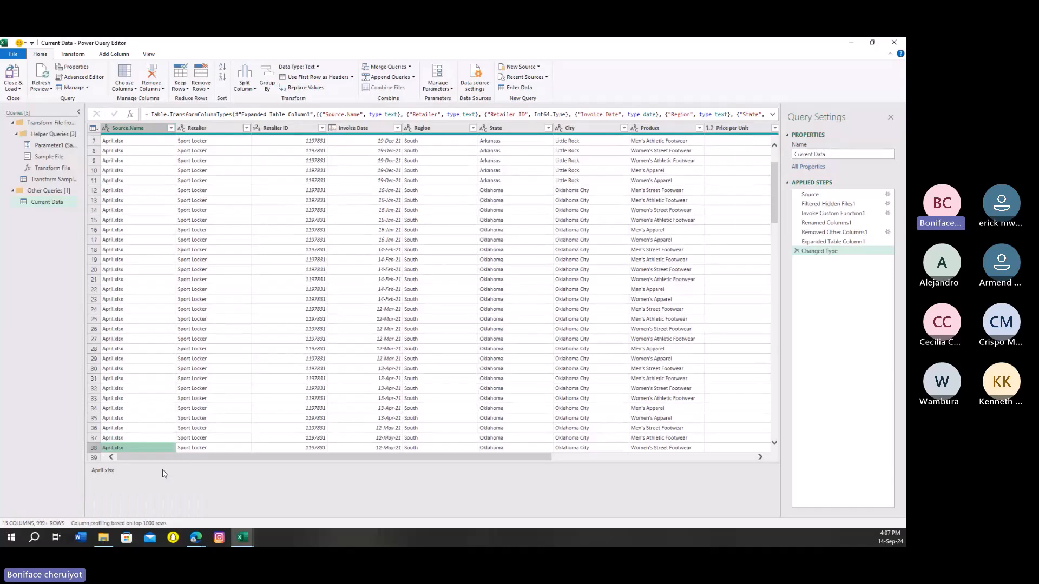
pyautogui.moveTo(113, 473); pyautogui.dragTo(106, 474)
pyautogui.rightClick(106, 475)
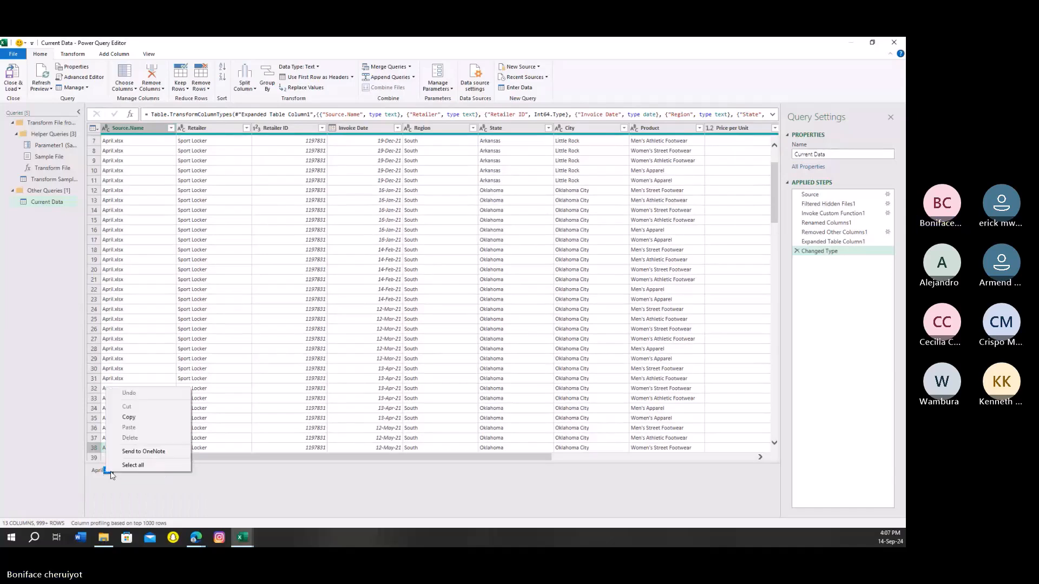
pyautogui.click(133, 417)
pyautogui.click(157, 379)
pyautogui.scroll(2, 138, 216)
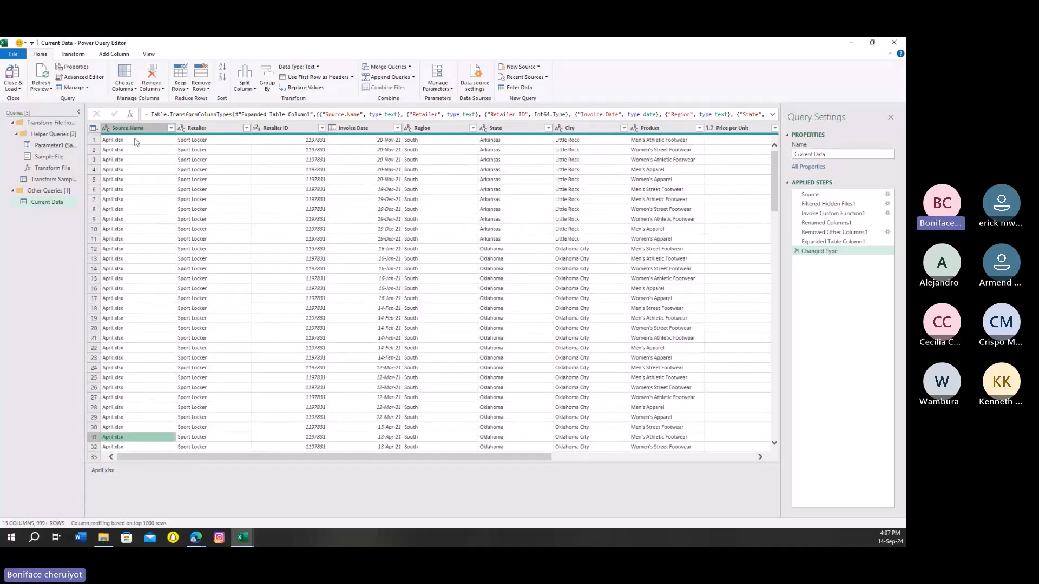
# - Replace .xlsx with an empty value throughout the Source.Name column
pyautogui.click(136, 129)
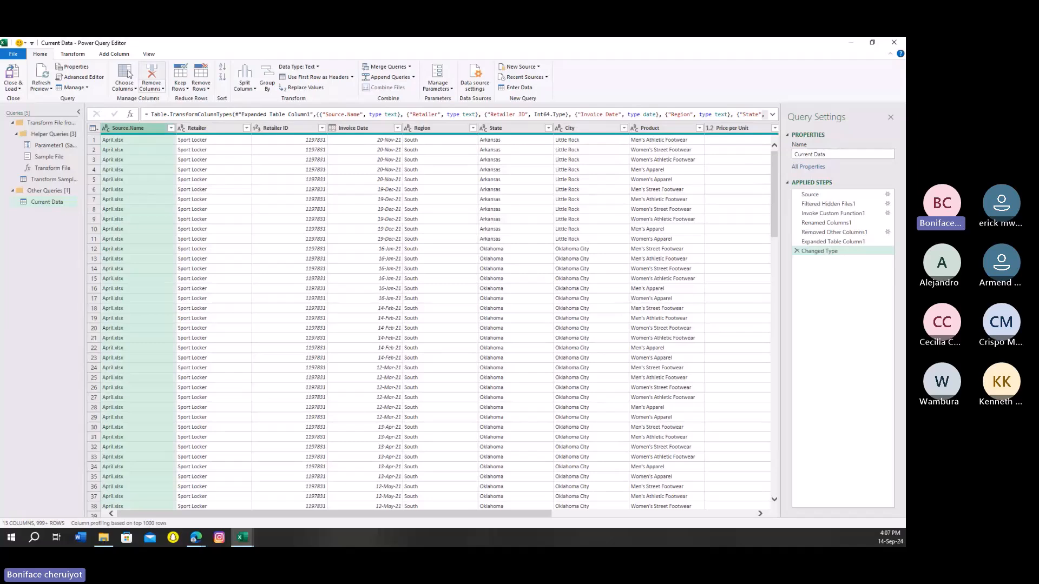
pyautogui.click(106, 55)
pyautogui.click(80, 55)
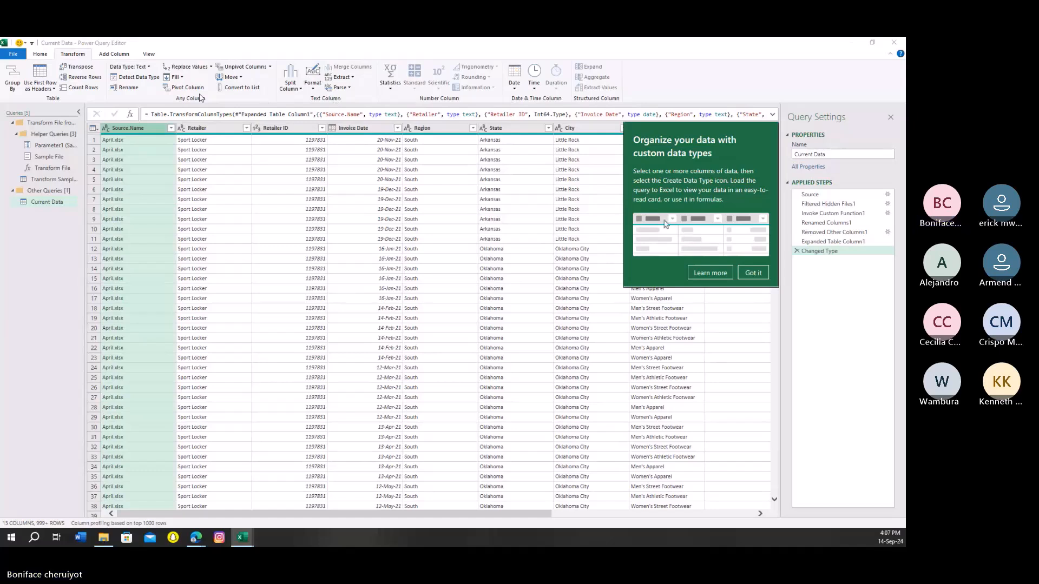
pyautogui.click(753, 273)
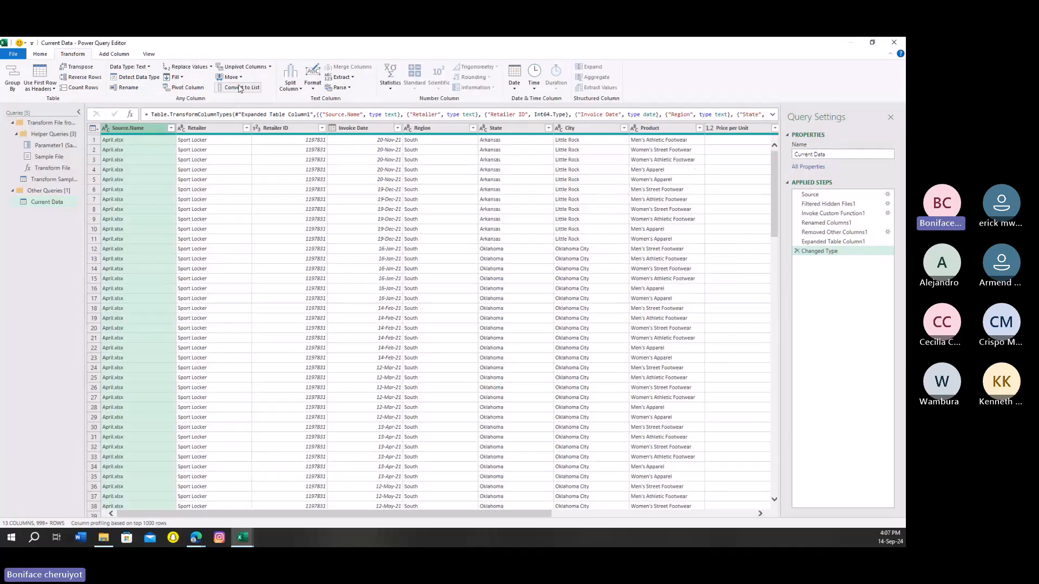
pyautogui.click(127, 56)
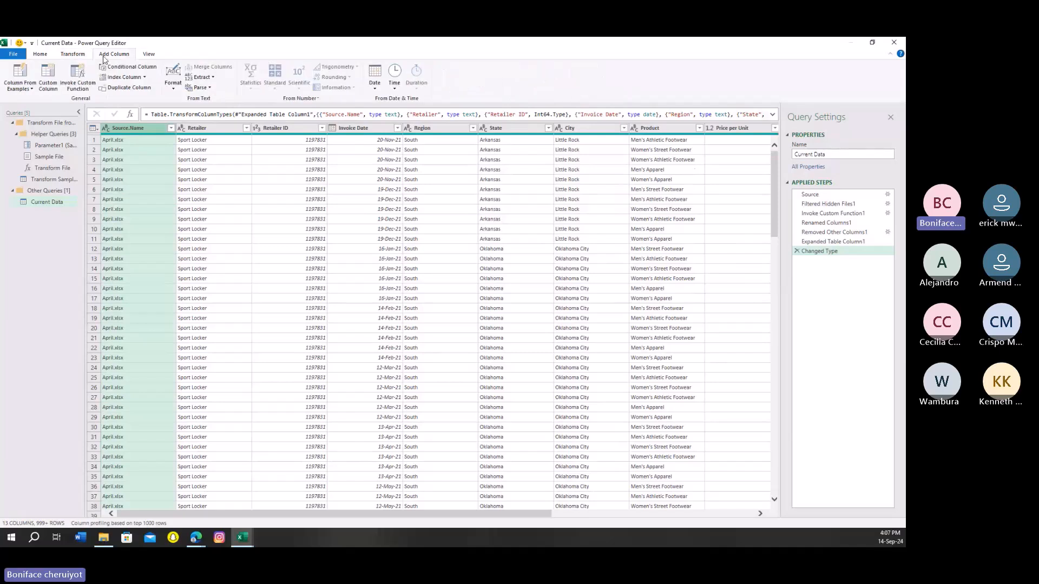
pyautogui.click(73, 56)
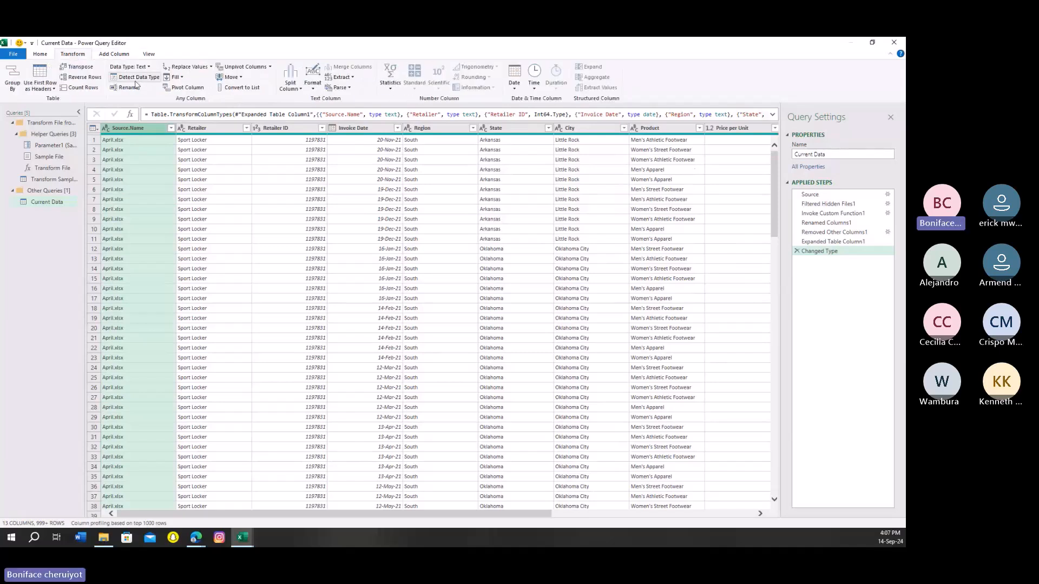
pyautogui.click(185, 69)
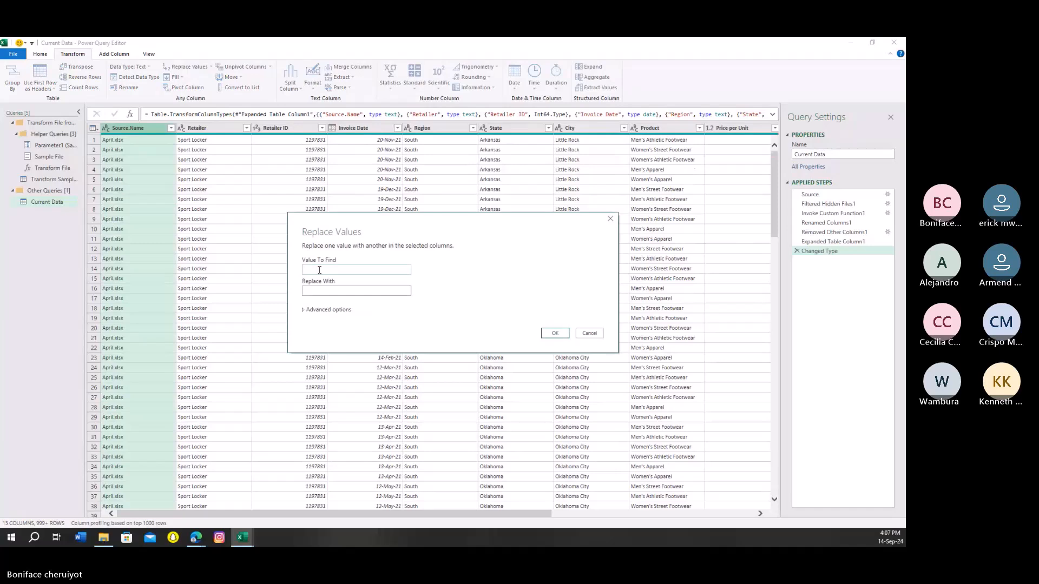
pyautogui.write('.xlsx')
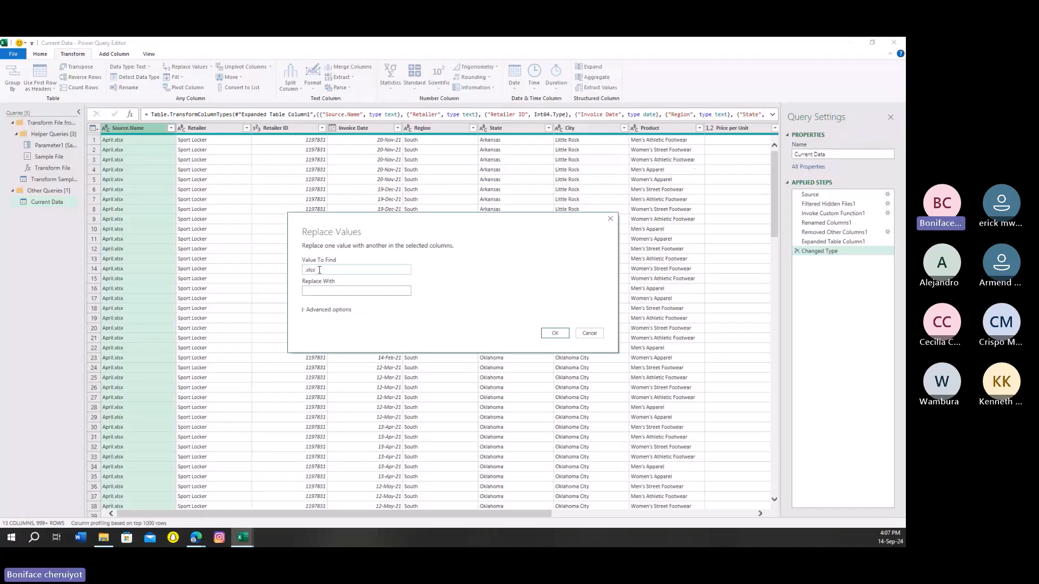
pyautogui.click(330, 291)
pyautogui.click(561, 333)
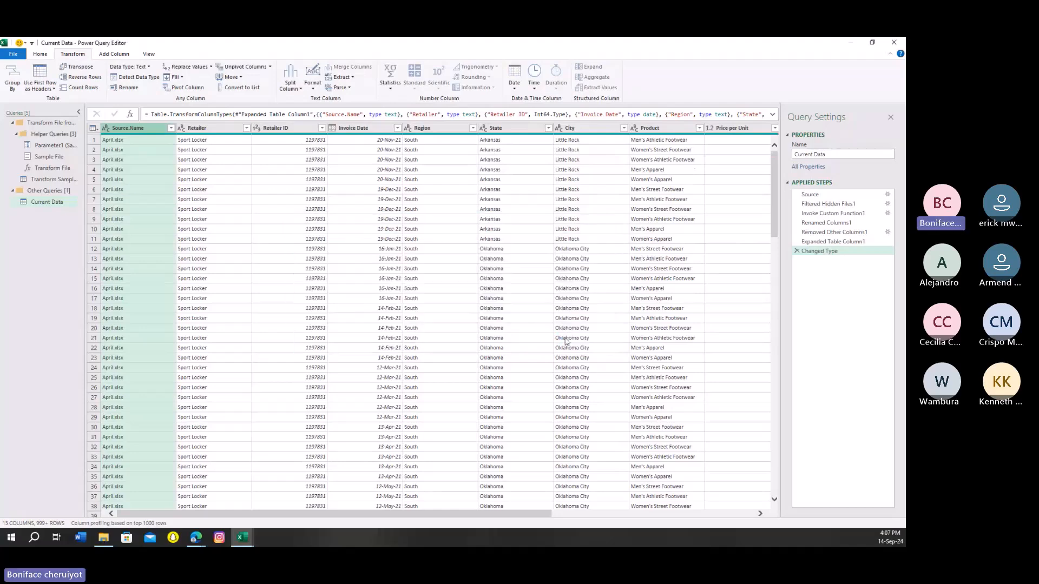
pyautogui.scroll(-2, 281, 345)
pyautogui.scroll(-4, 280, 345)
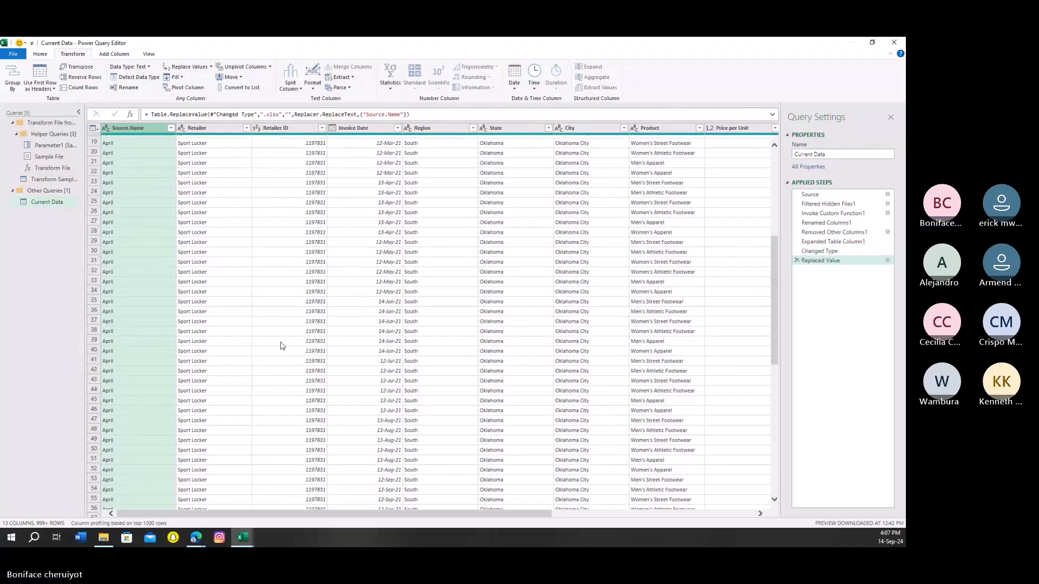
pyautogui.scroll(-6, 280, 345)
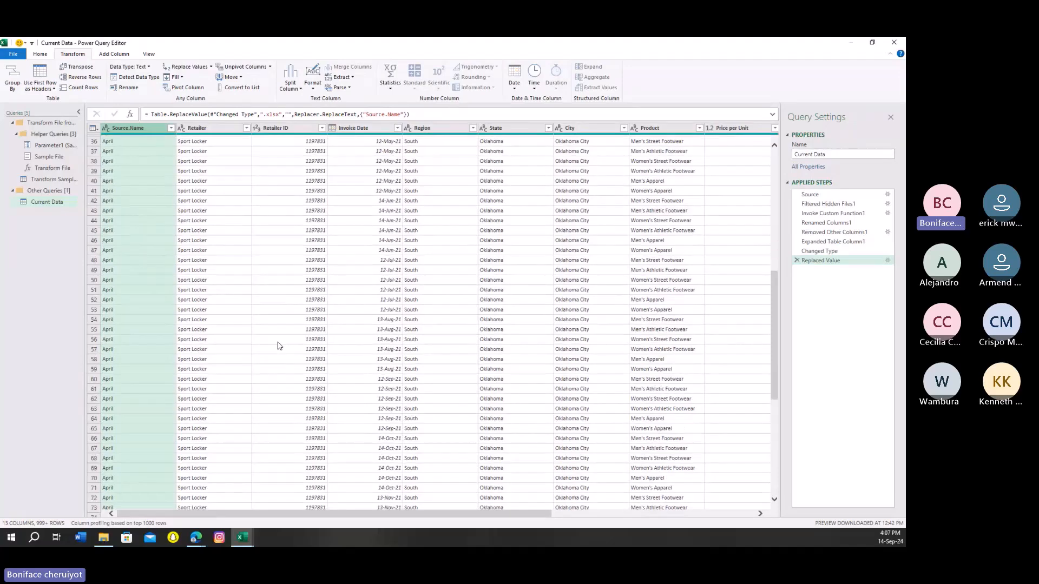
# - Review the Current Data query's applied steps one by one, from Source to Replaced Value
pyautogui.click(827, 196)
pyautogui.click(821, 204)
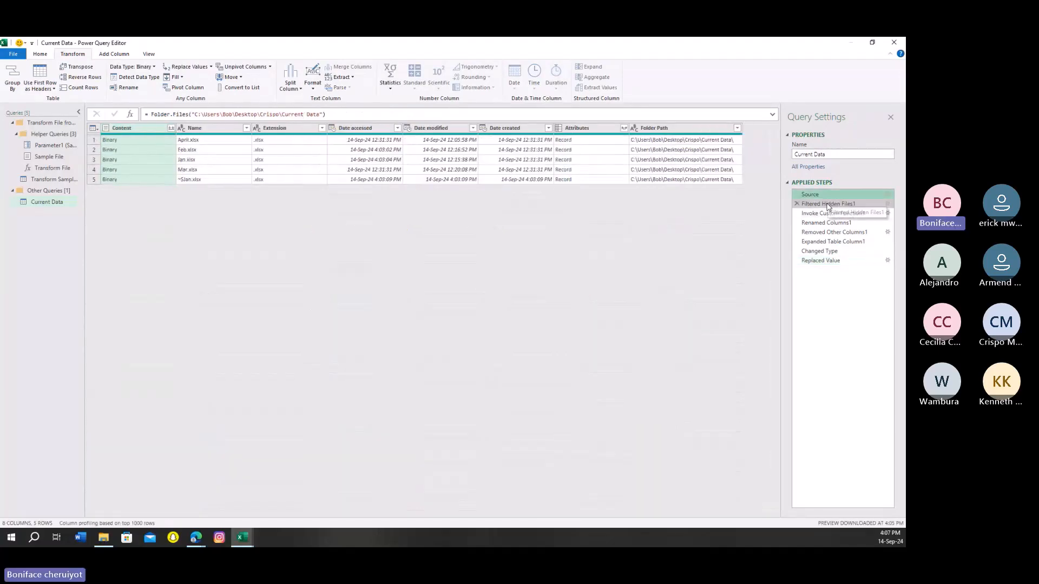
pyautogui.click(820, 214)
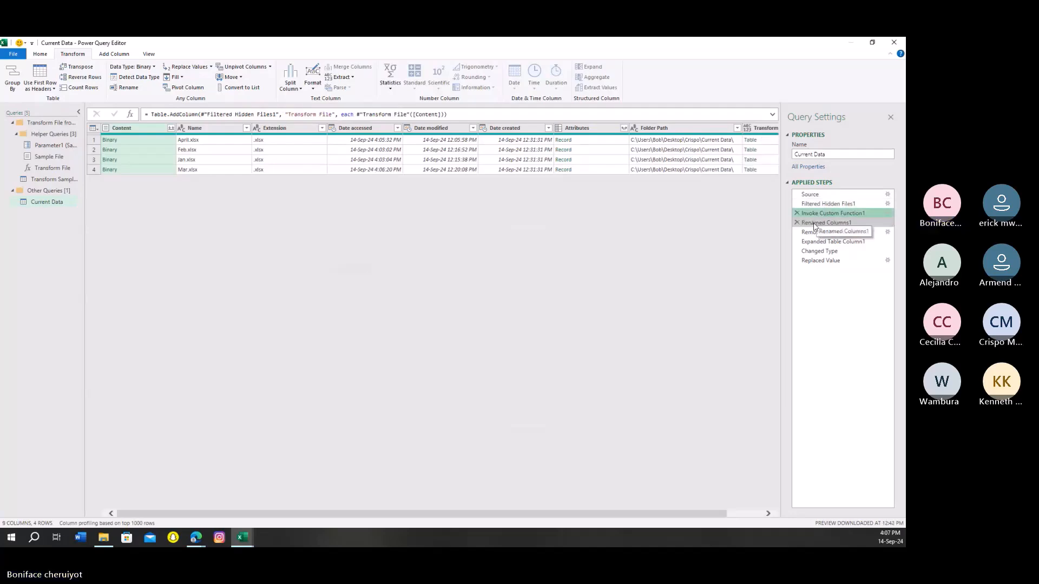
pyautogui.click(816, 232)
pyautogui.click(817, 241)
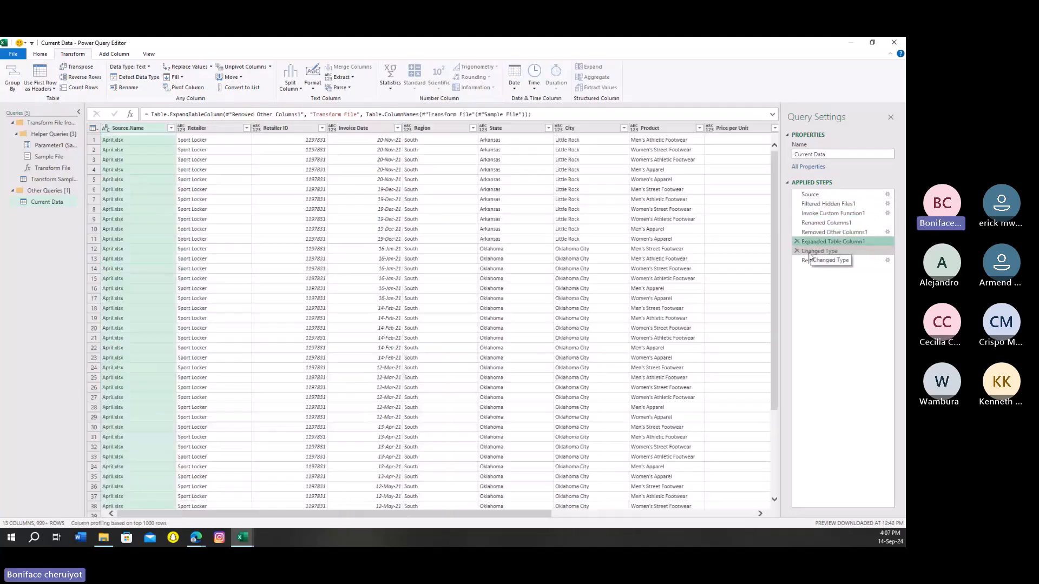
pyautogui.click(811, 251)
pyautogui.click(818, 260)
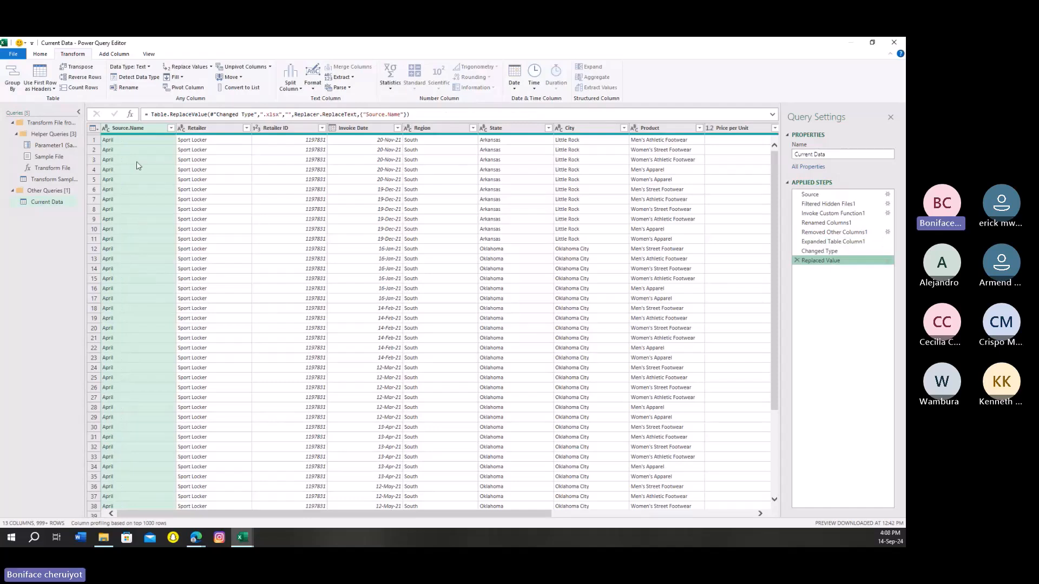
# - Check the full list of month values in the Source.Name filter, loading the missing entries, and leave the filter unapplied
pyautogui.click(171, 128)
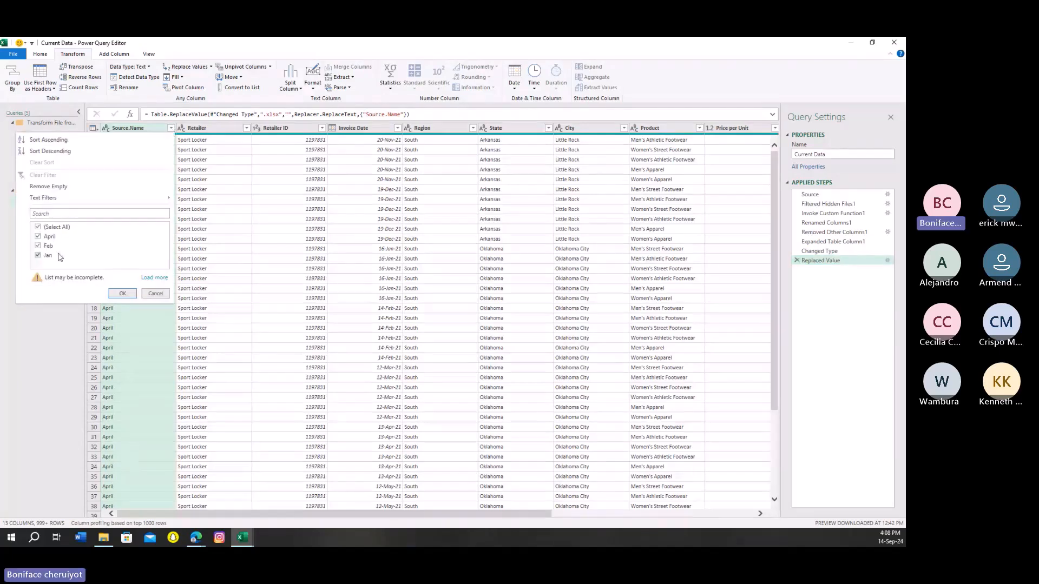
pyautogui.click(155, 278)
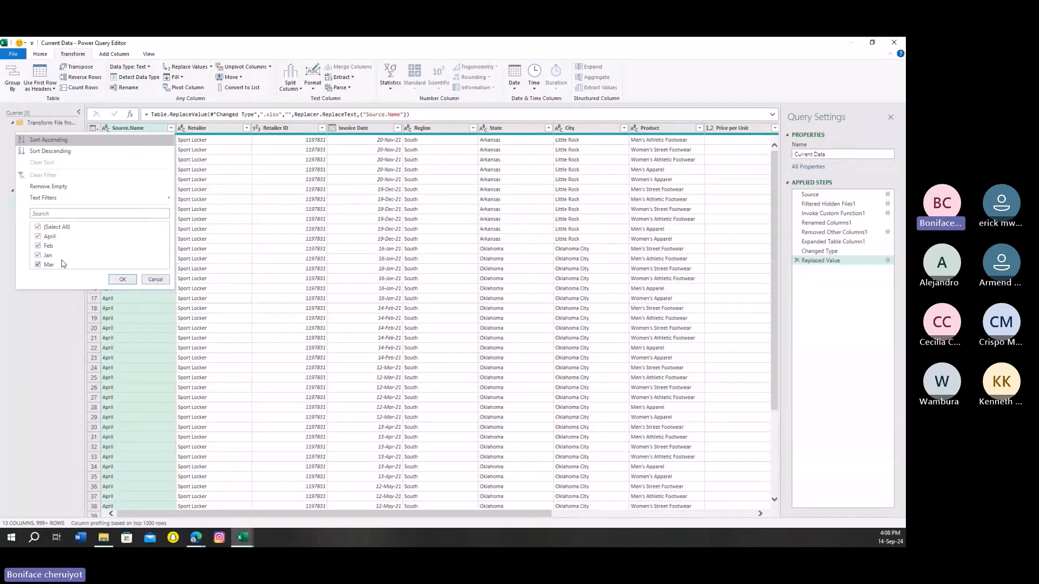
pyautogui.click(195, 238)
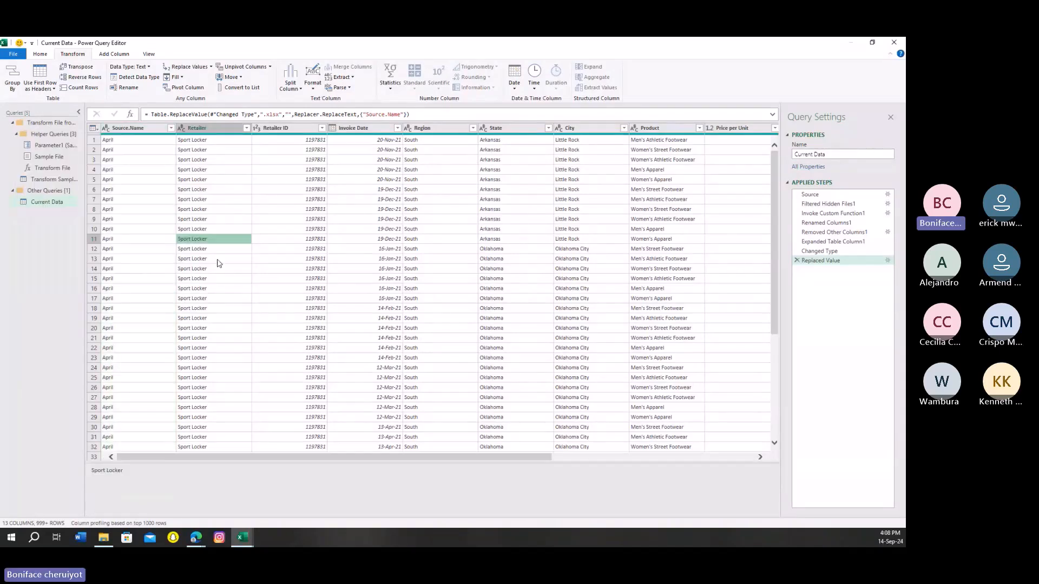
# - Rename the Source.Name column to Month
pyautogui.doubleClick(130, 130)
pyautogui.write('Month')
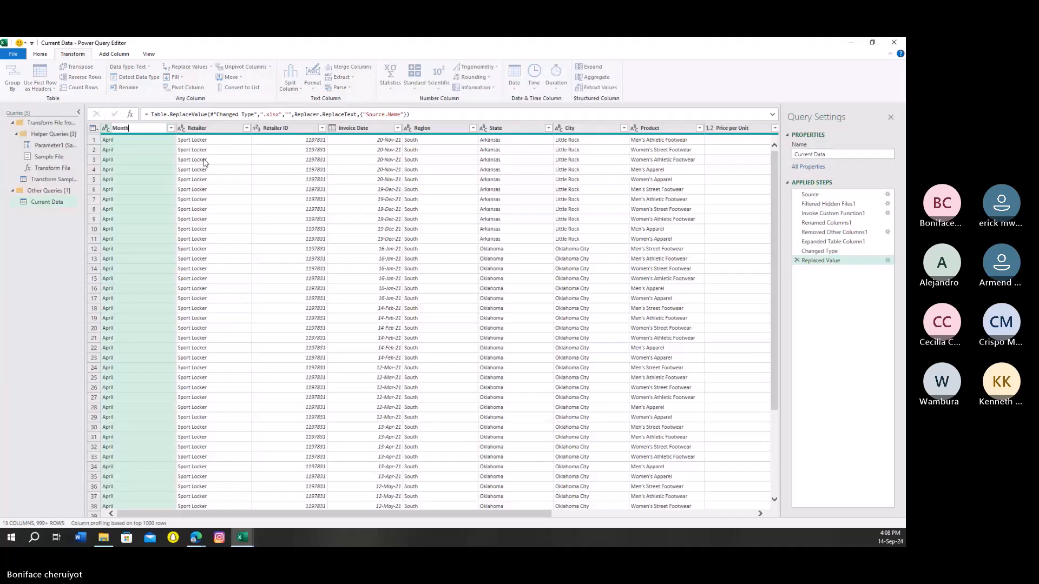
pyautogui.press('Return')
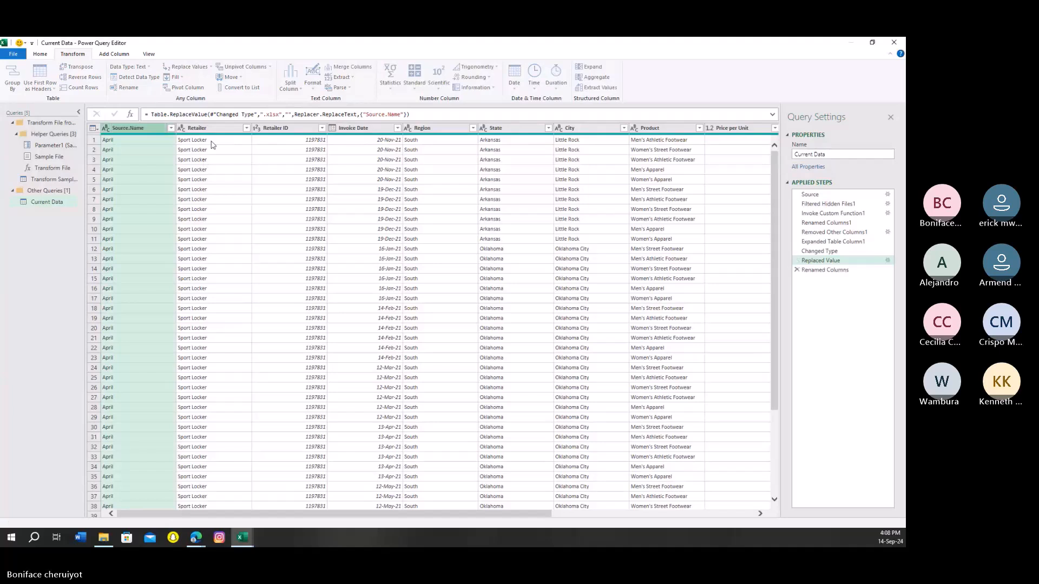
# - Change the Retailer ID column's data type to Percentage
pyautogui.click(269, 131)
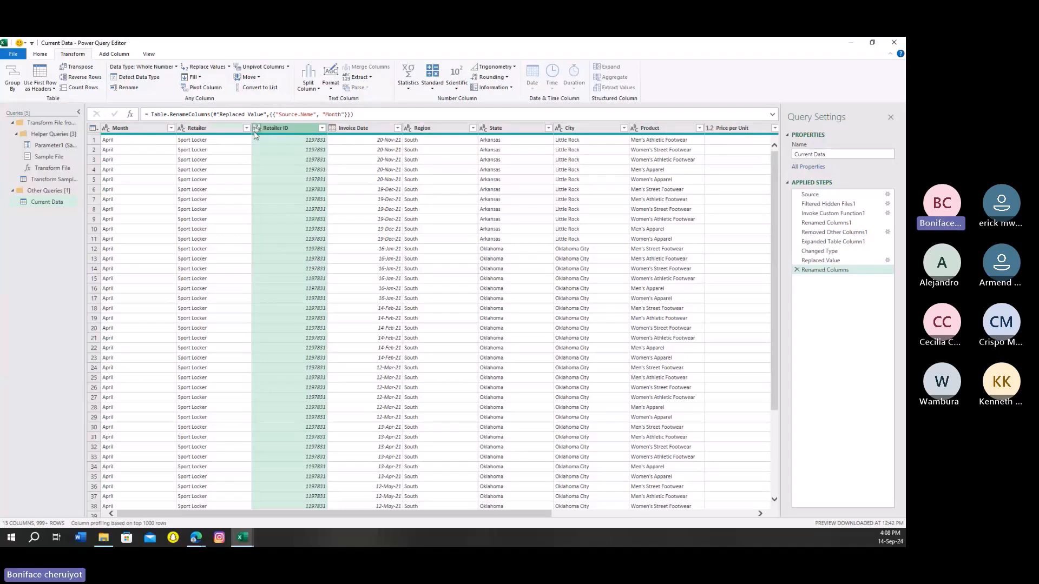
pyautogui.click(257, 129)
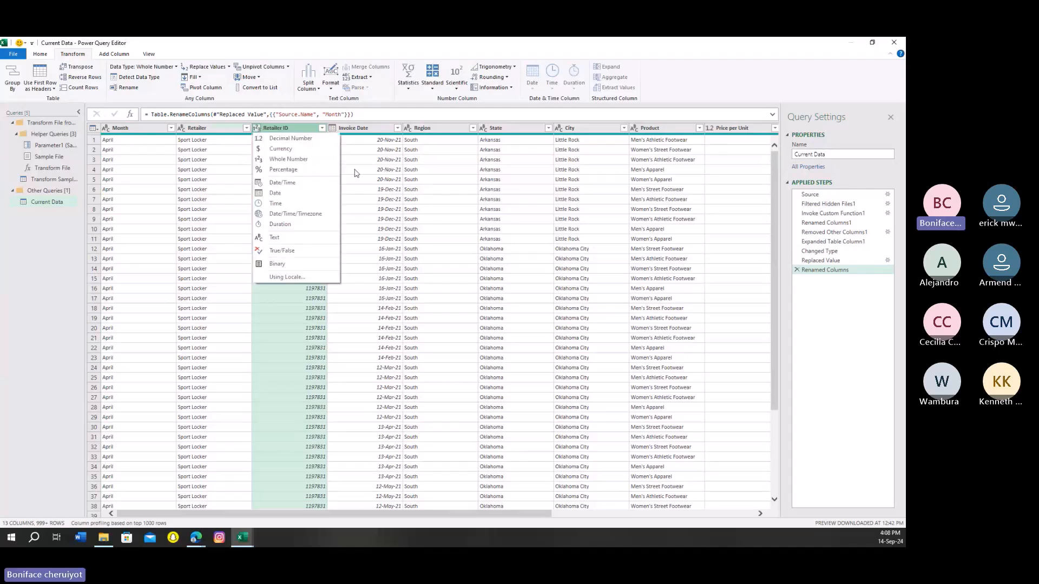
pyautogui.click(356, 173)
pyautogui.click(257, 128)
pyautogui.click(290, 171)
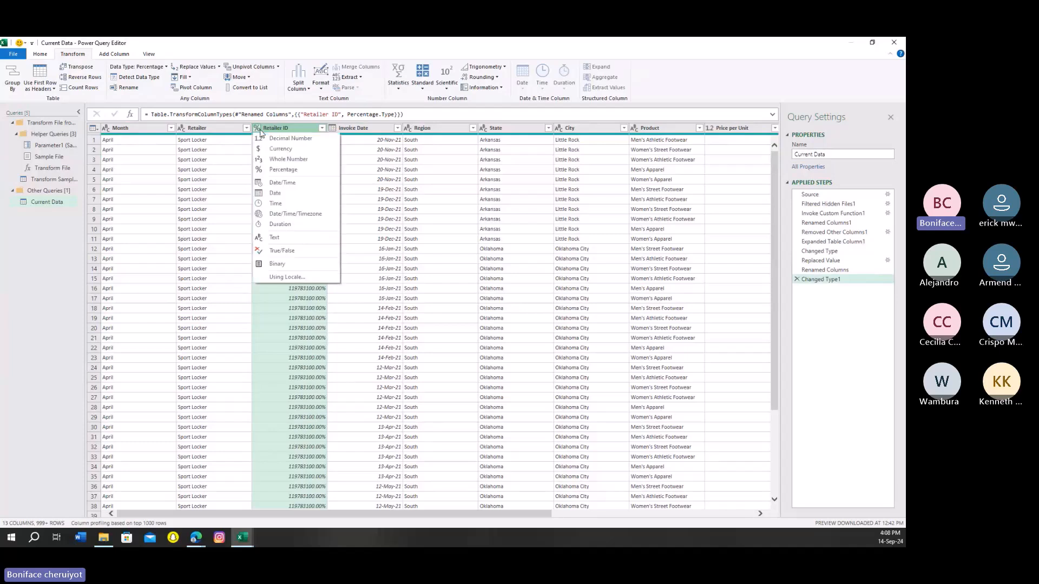
# - Change the Retailer ID column's data type to Decimal Number, replacing the current conversion
pyautogui.click(289, 147)
pyautogui.click(433, 312)
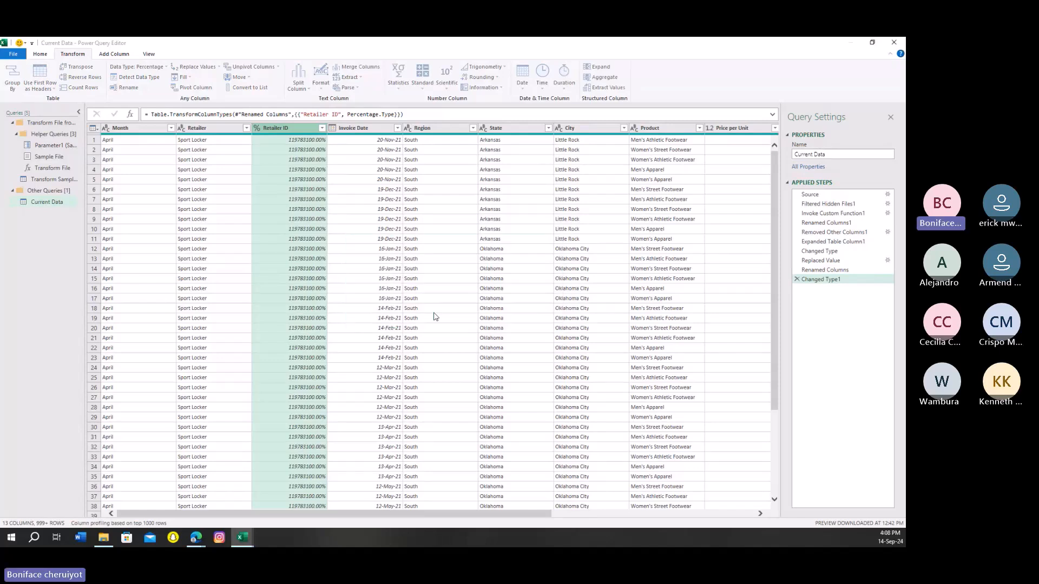
pyautogui.hotkey('ctrl', 'z')
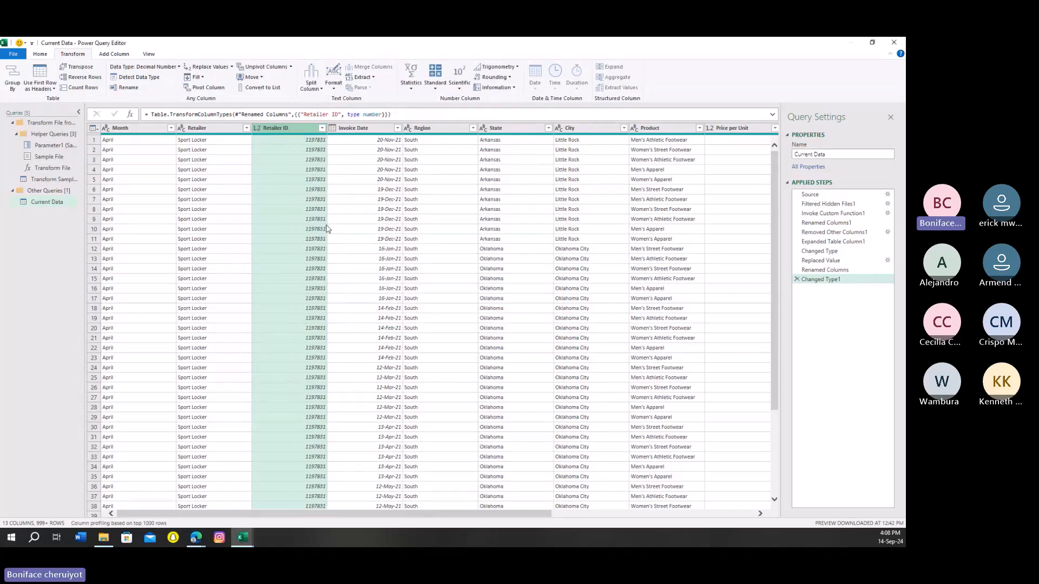
# - Set the Retailer ID column's data type to Whole Number, replacing the current conversion
pyautogui.click(258, 128)
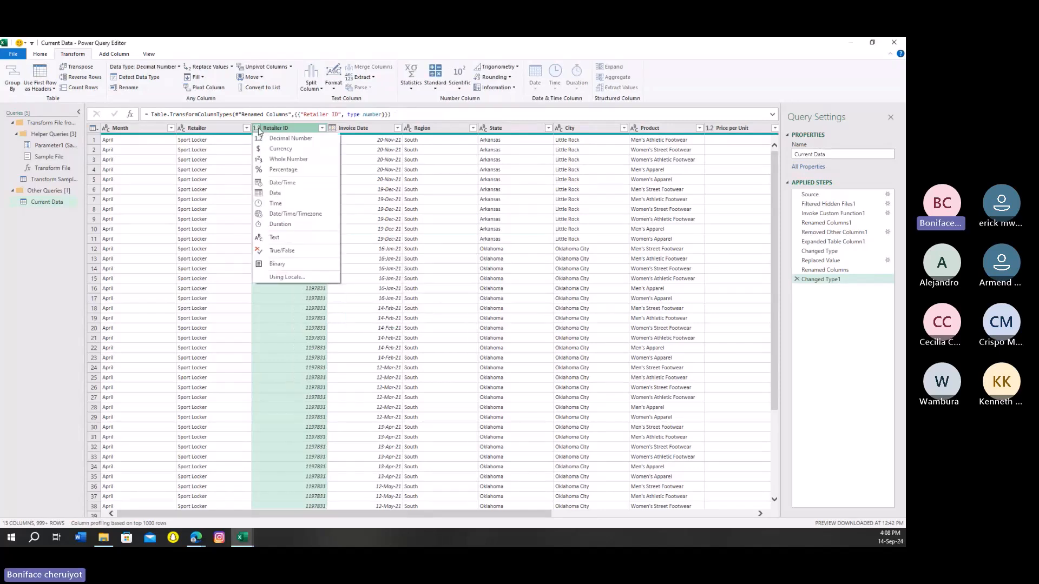
pyautogui.click(295, 163)
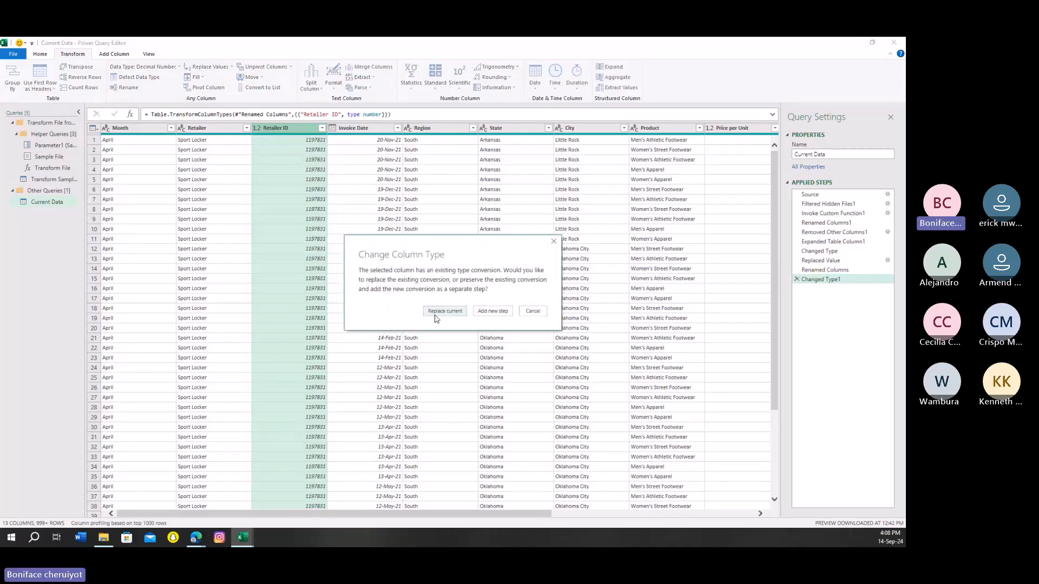
pyautogui.click(438, 312)
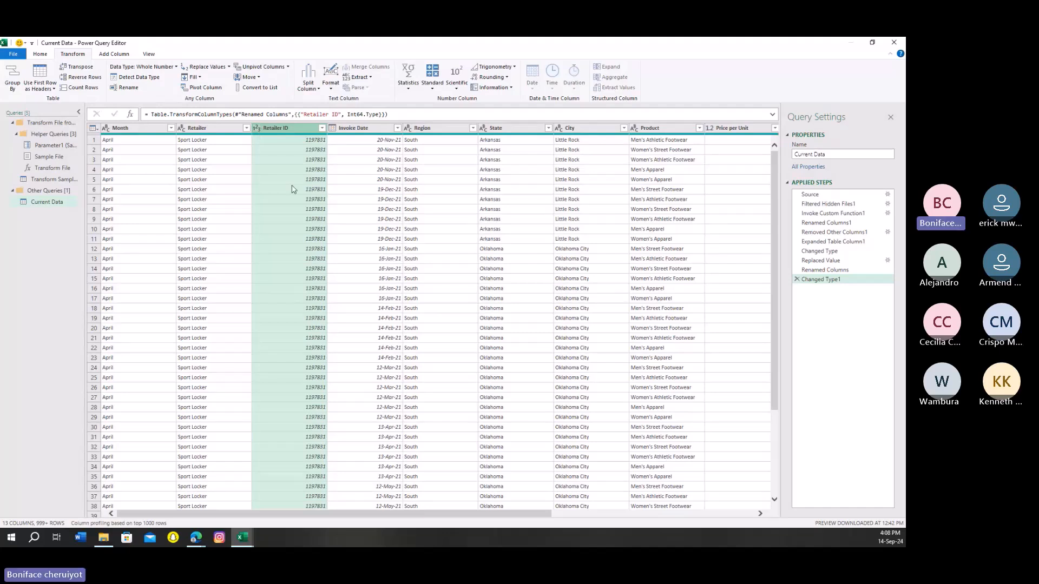
# - Set the Invoice Date column's data type to Date and hide the query settings
pyautogui.click(332, 128)
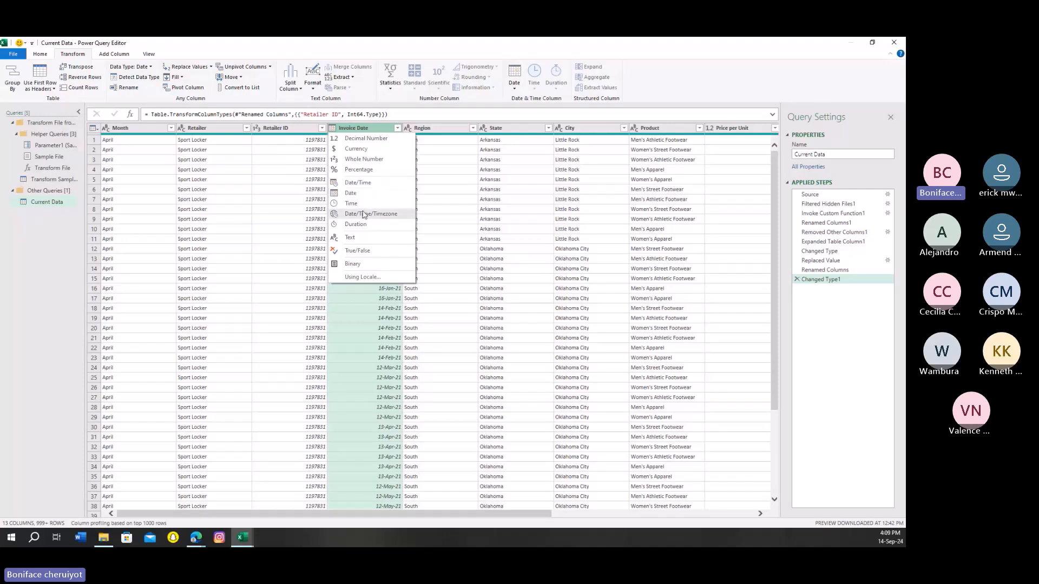
pyautogui.click(349, 193)
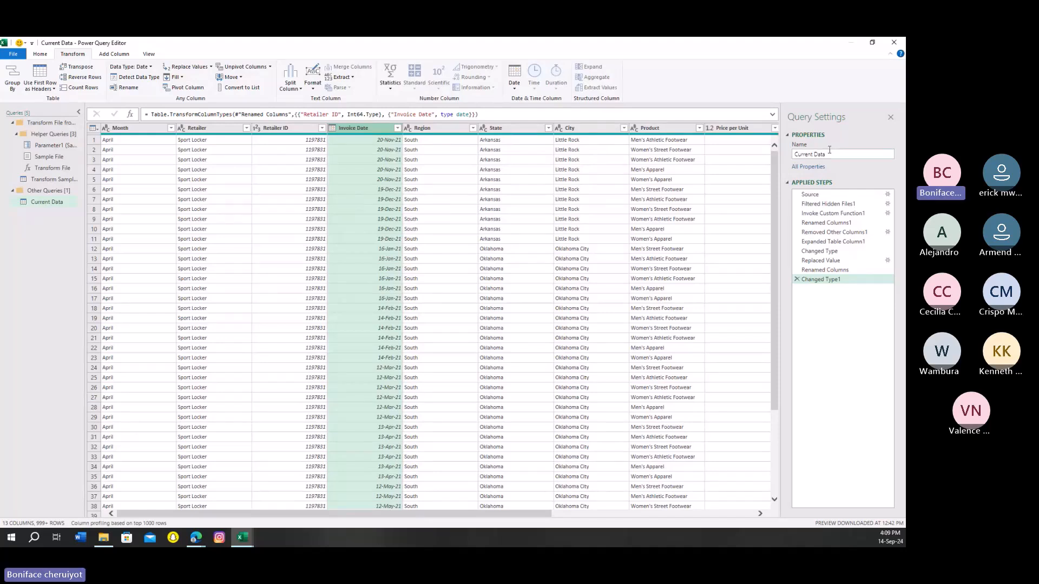
pyautogui.click(890, 117)
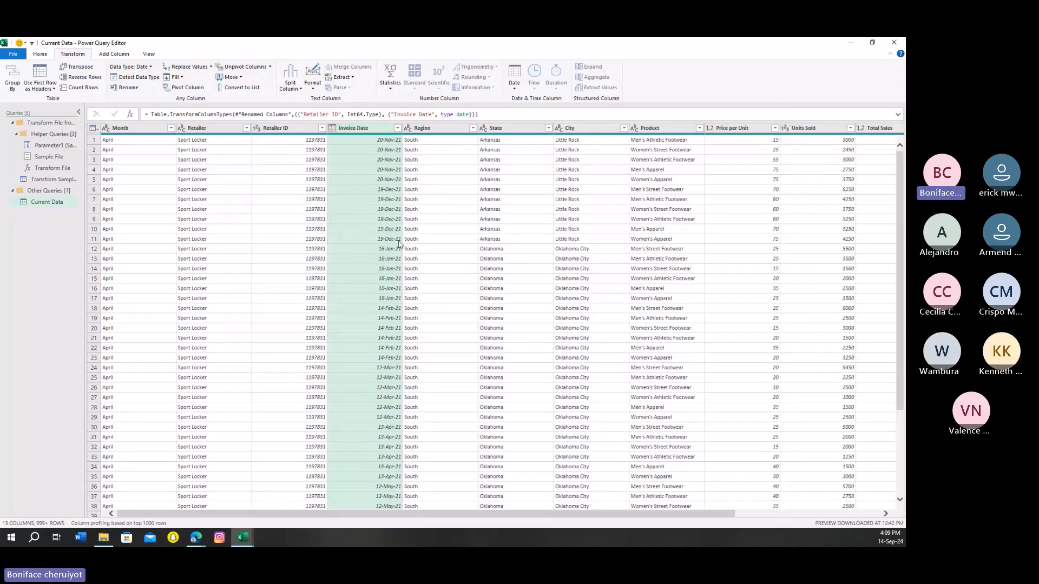
# - Transform the Invoice Date column in place into the name of the month
pyautogui.click(337, 210)
pyautogui.click(352, 129)
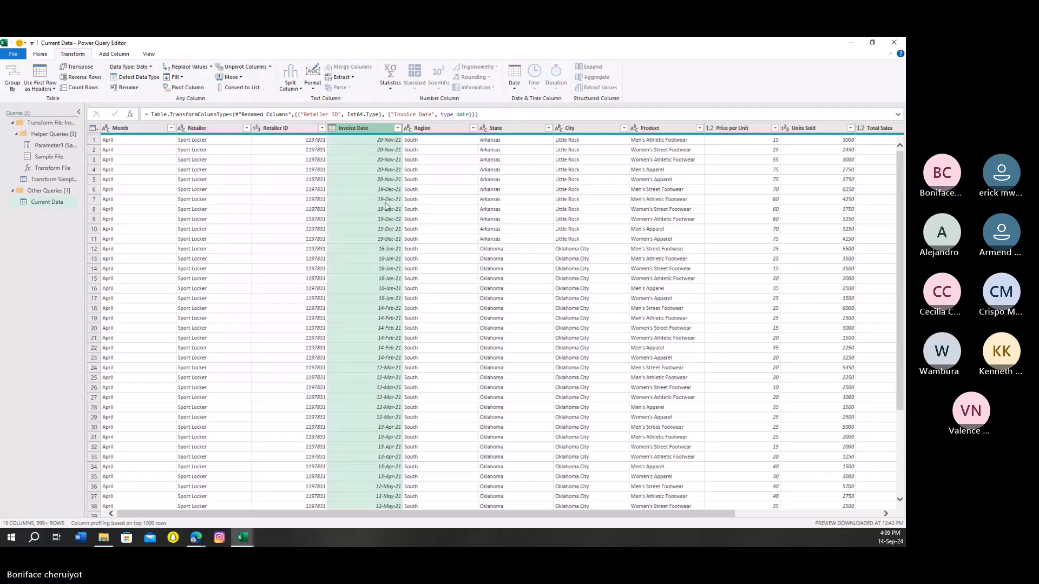
pyautogui.click(420, 239)
pyautogui.click(363, 130)
pyautogui.click(514, 90)
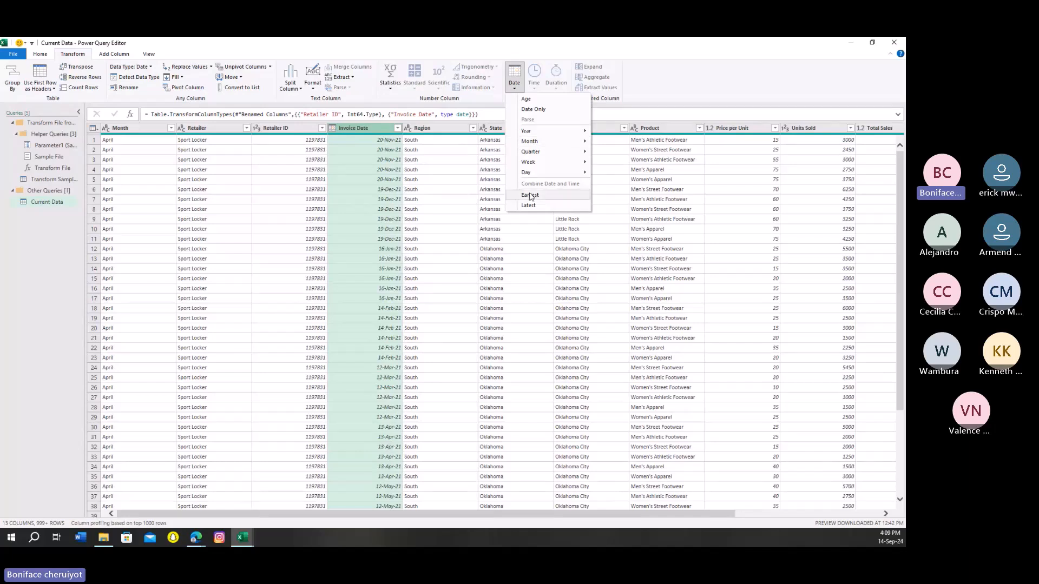
pyautogui.moveTo(544, 173)
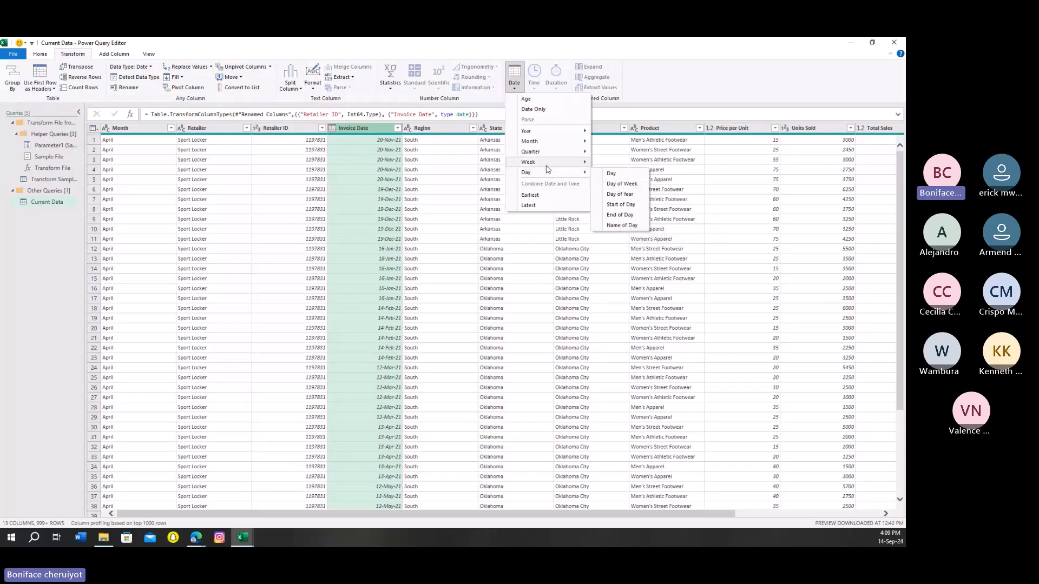
pyautogui.moveTo(548, 147)
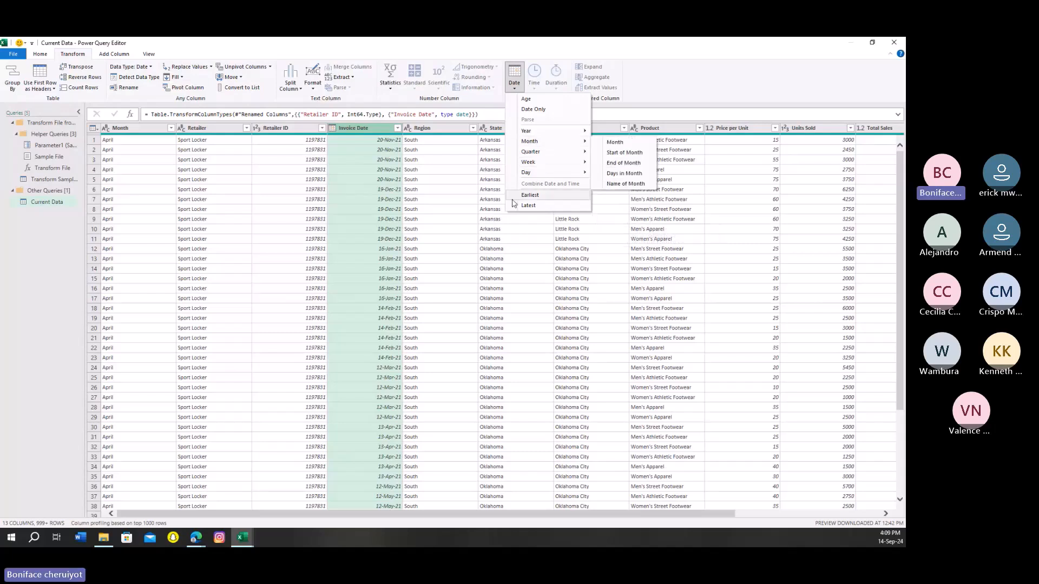
pyautogui.click(373, 204)
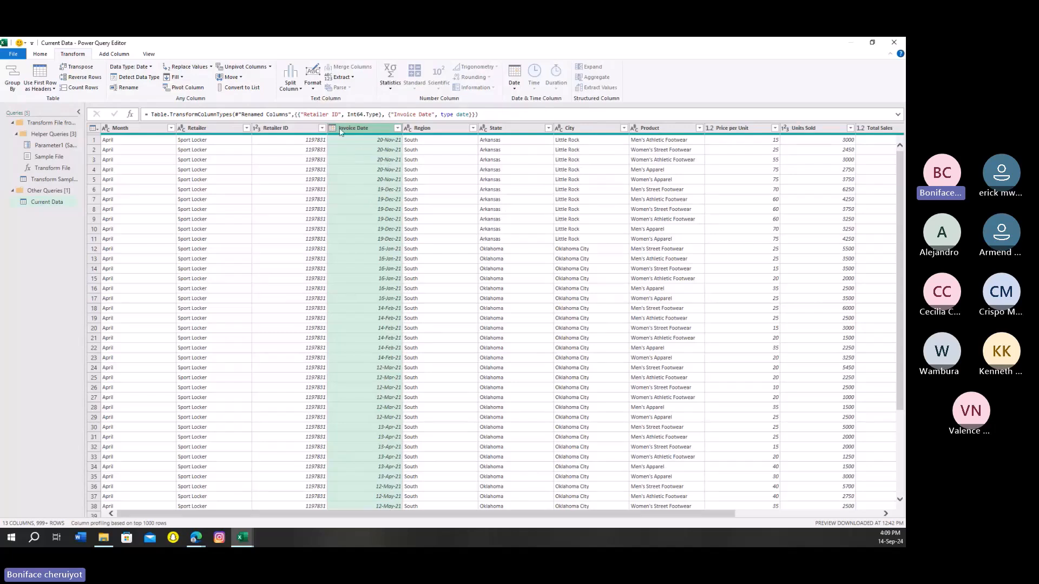
pyautogui.click(514, 78)
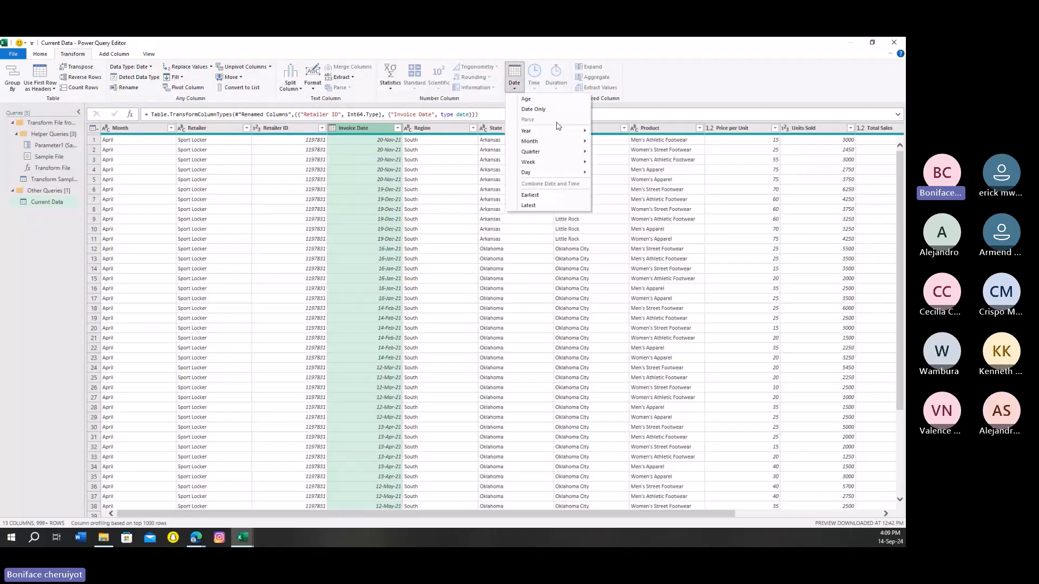
pyautogui.moveTo(541, 141)
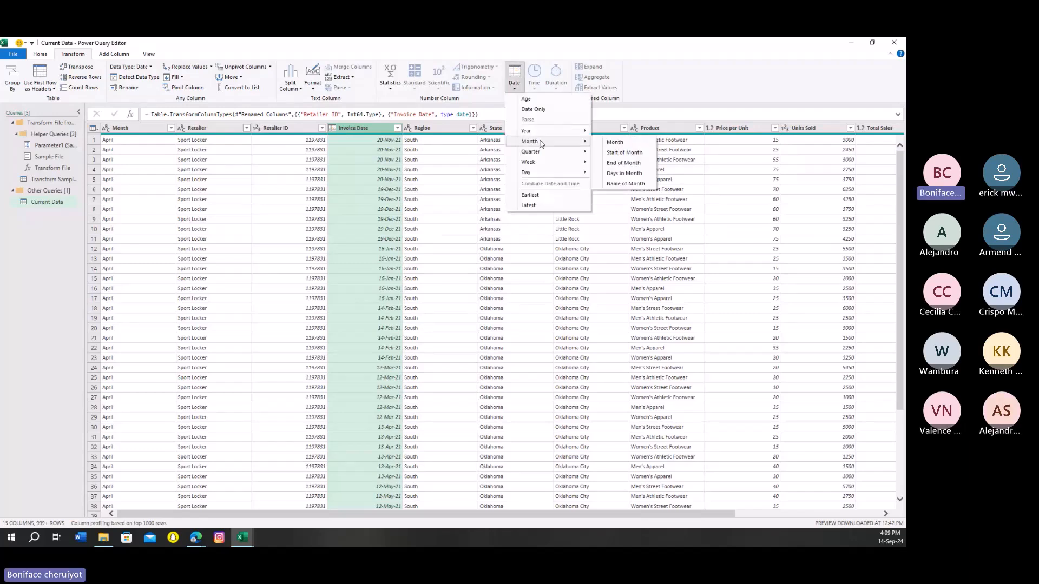
pyautogui.click(623, 184)
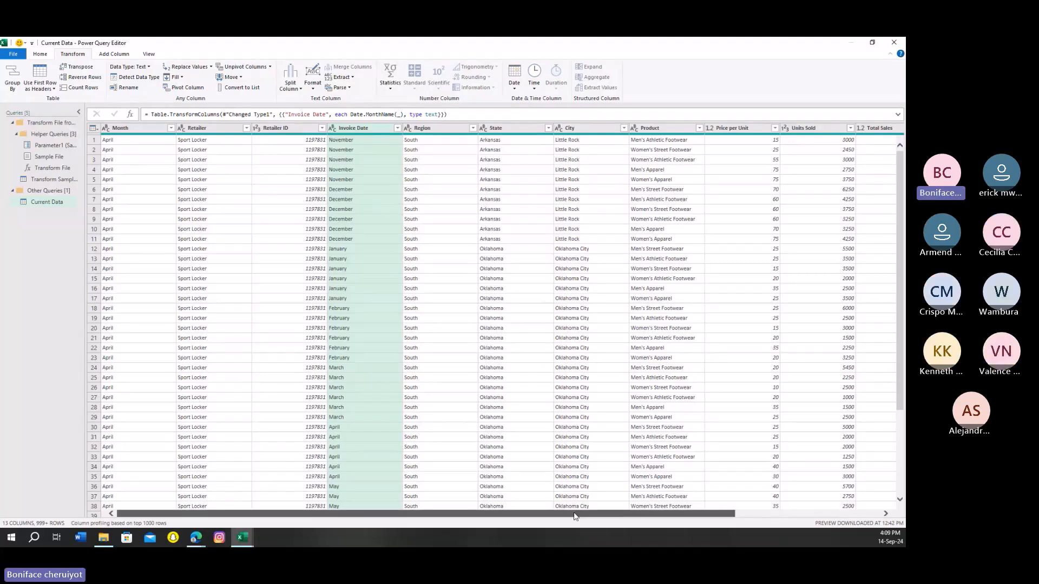
pyautogui.moveTo(575, 515); pyautogui.dragTo(725, 515)
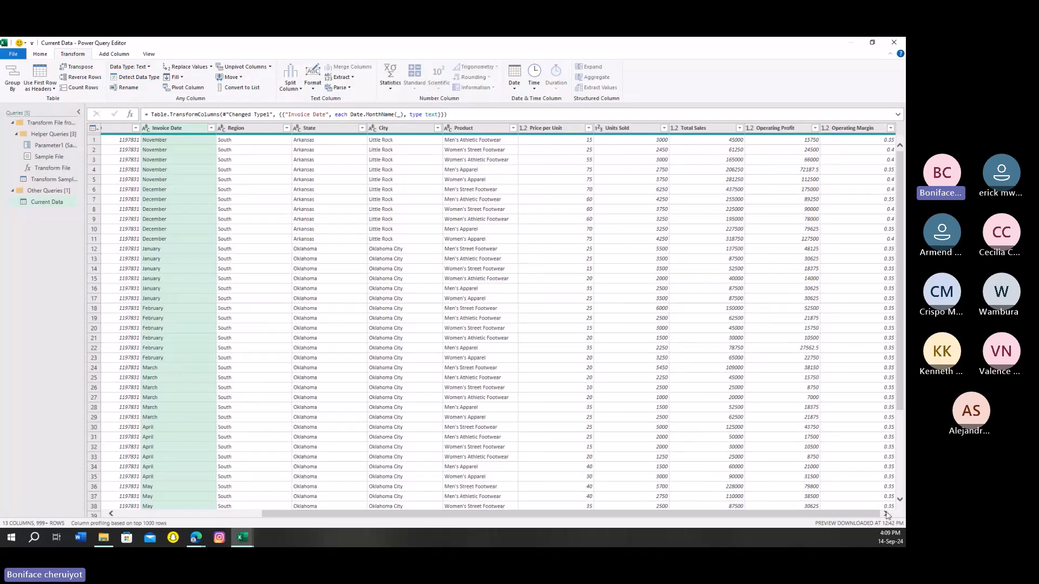
pyautogui.moveTo(792, 515); pyautogui.dragTo(648, 514)
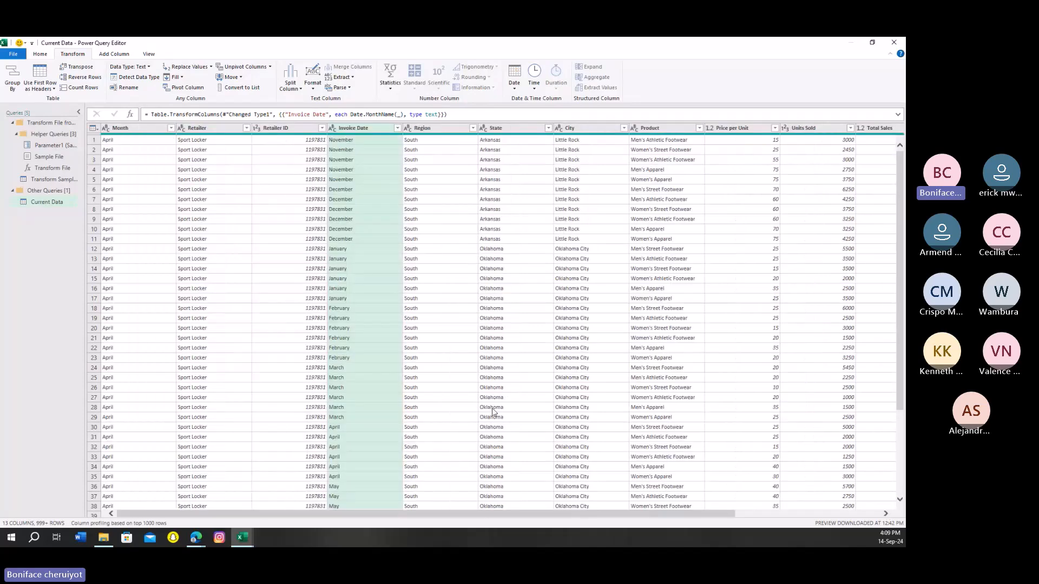
pyautogui.click(335, 130)
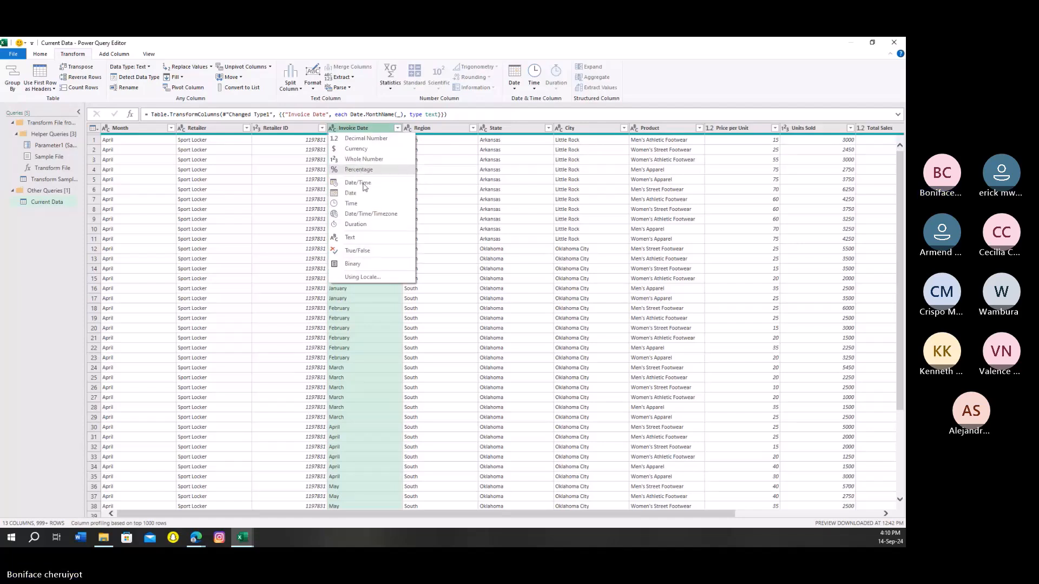
pyautogui.click(371, 319)
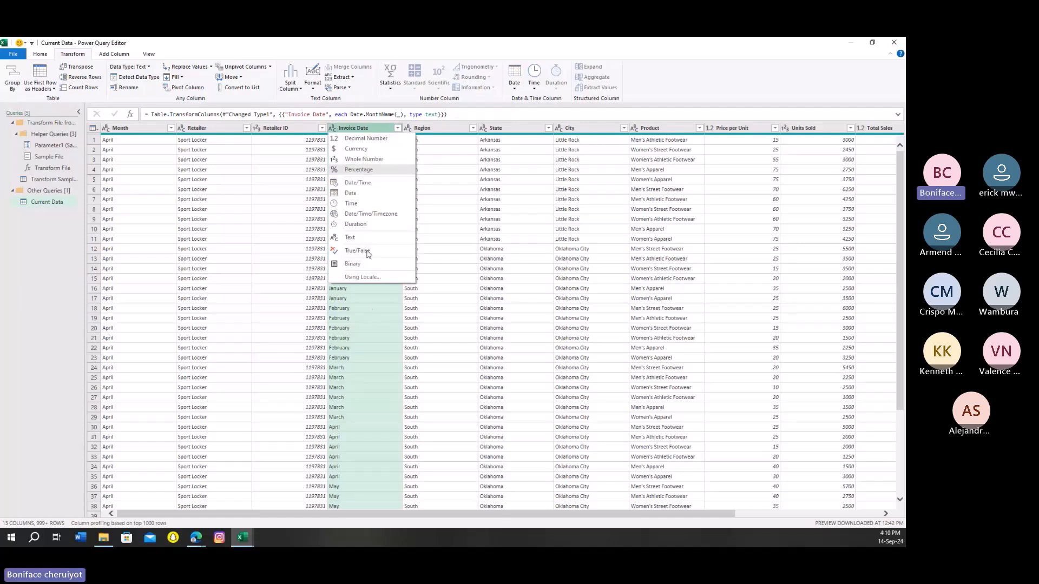
pyautogui.click(354, 131)
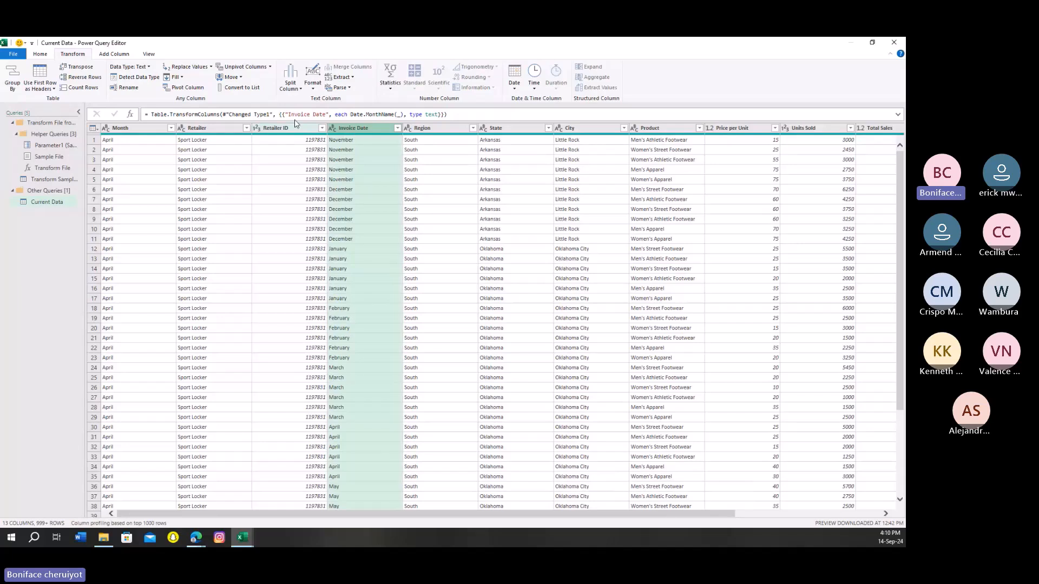
# - Show the query settings again and delete the Extracted Month Name step from the applied steps
pyautogui.click(149, 54)
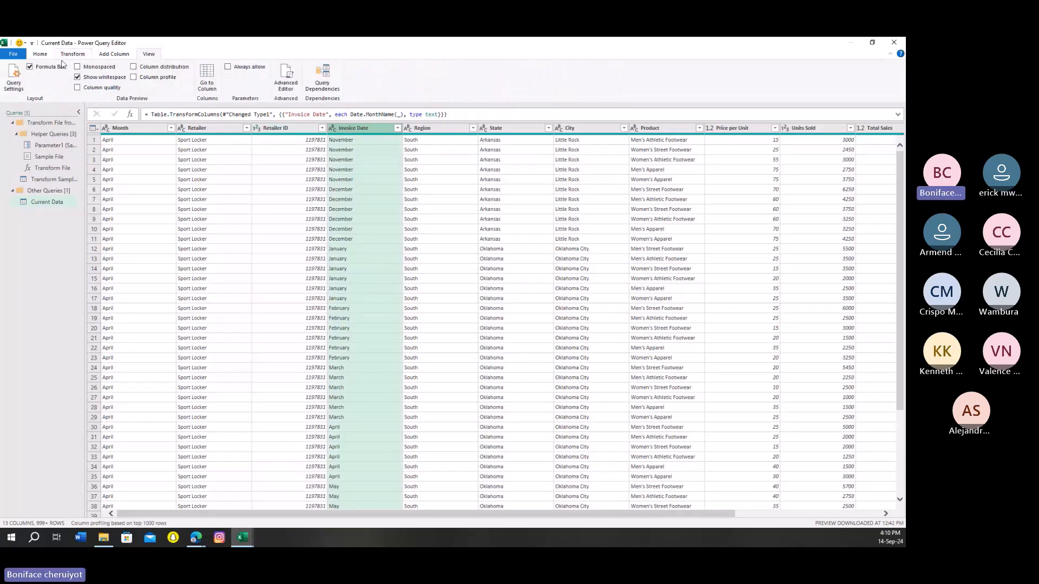
pyautogui.click(14, 77)
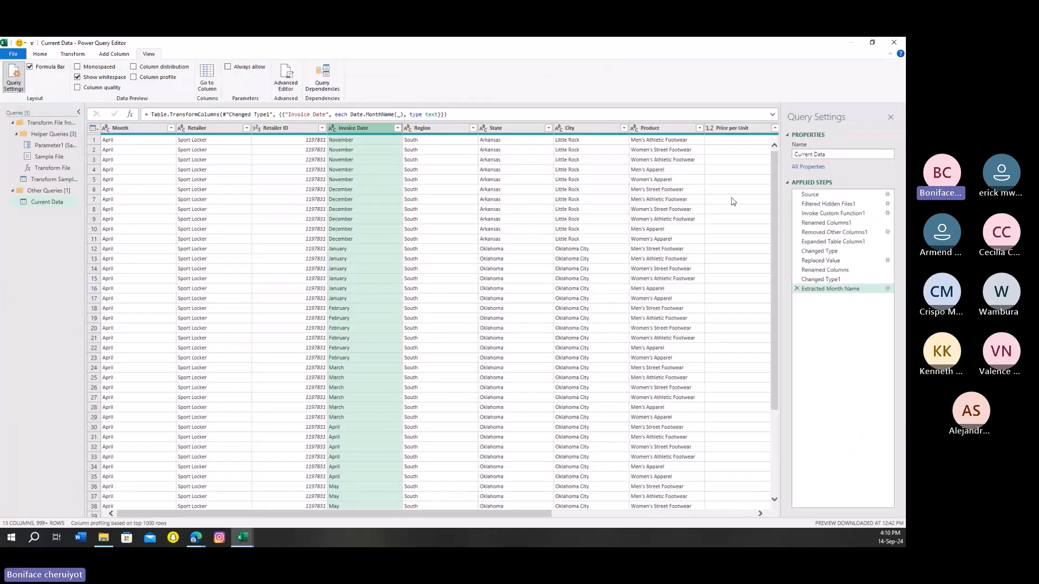
pyautogui.click(797, 289)
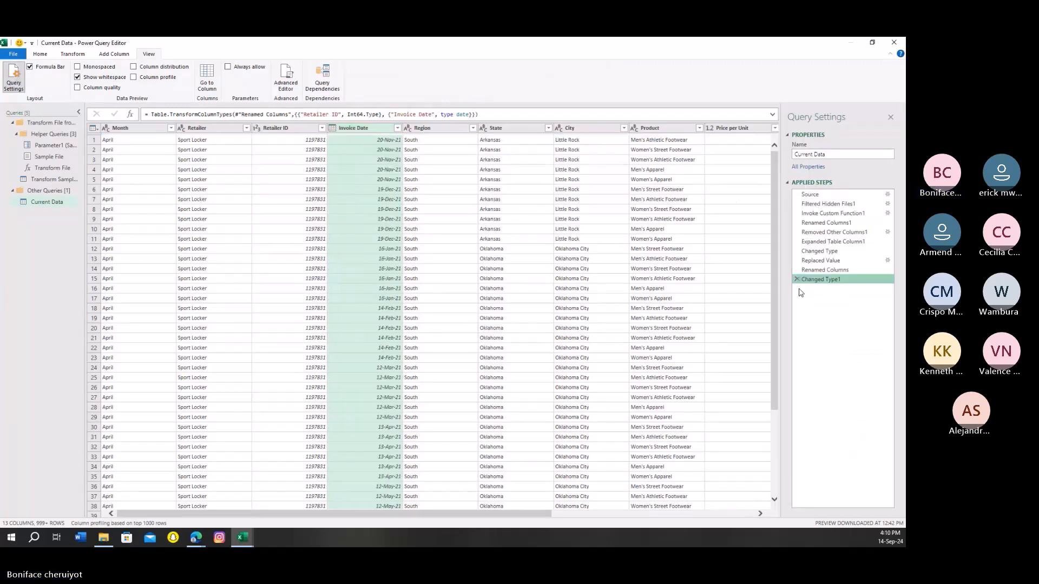
# - Add a new column holding the name of the month taken from the Invoice Date column
pyautogui.click(363, 132)
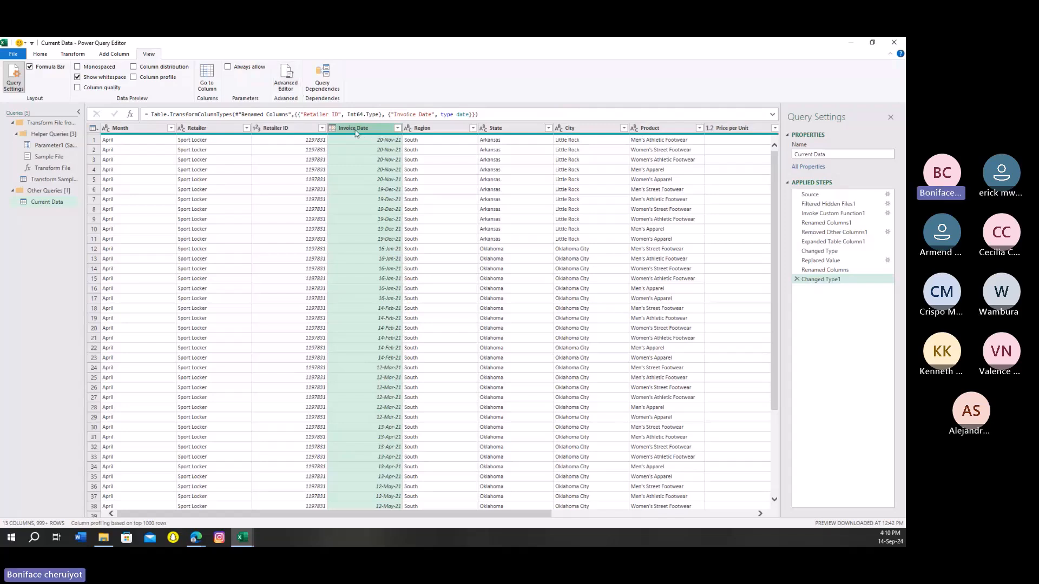
pyautogui.click(364, 200)
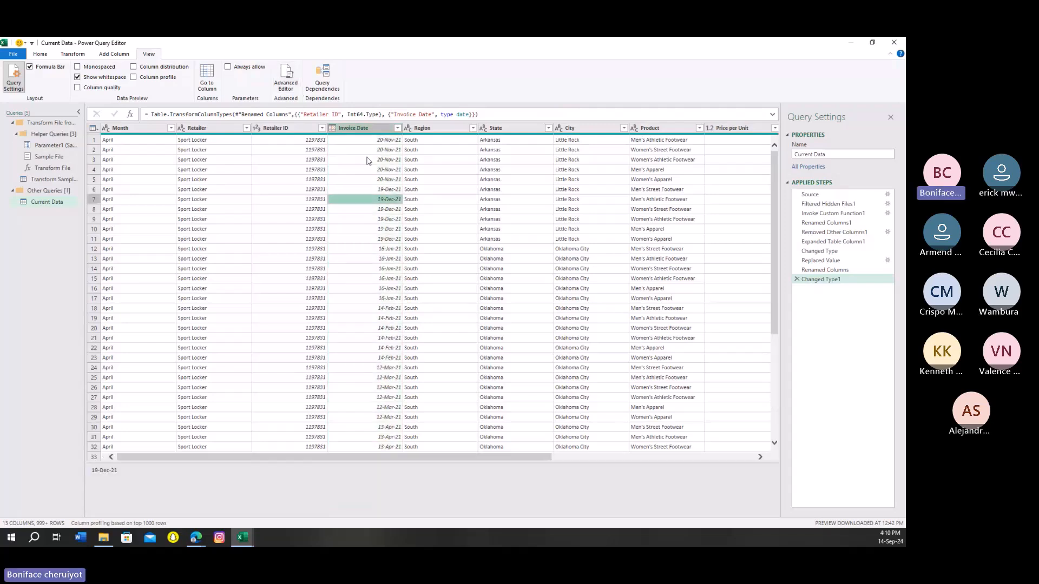
pyautogui.click(356, 129)
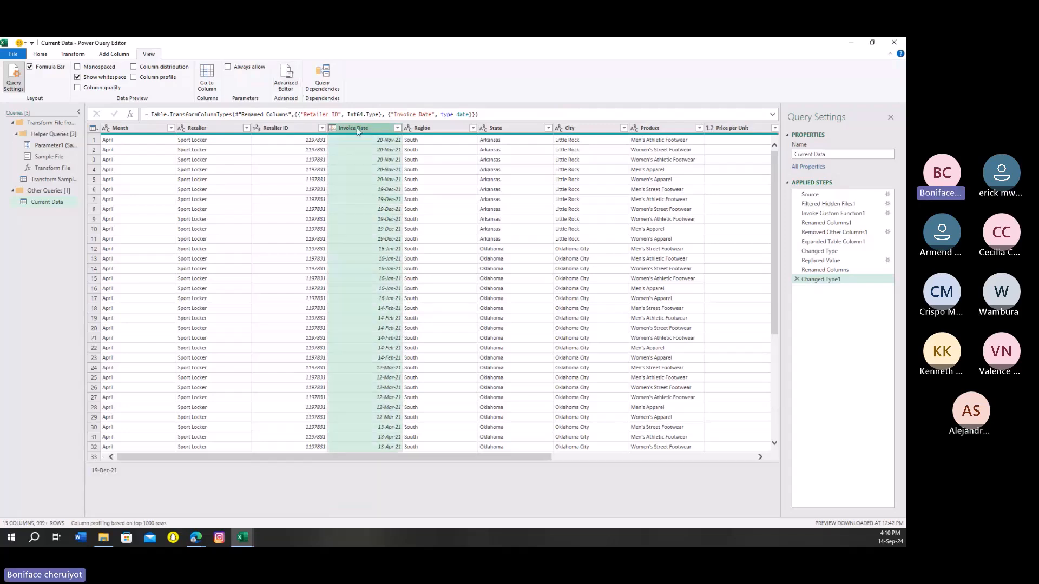
pyautogui.click(107, 56)
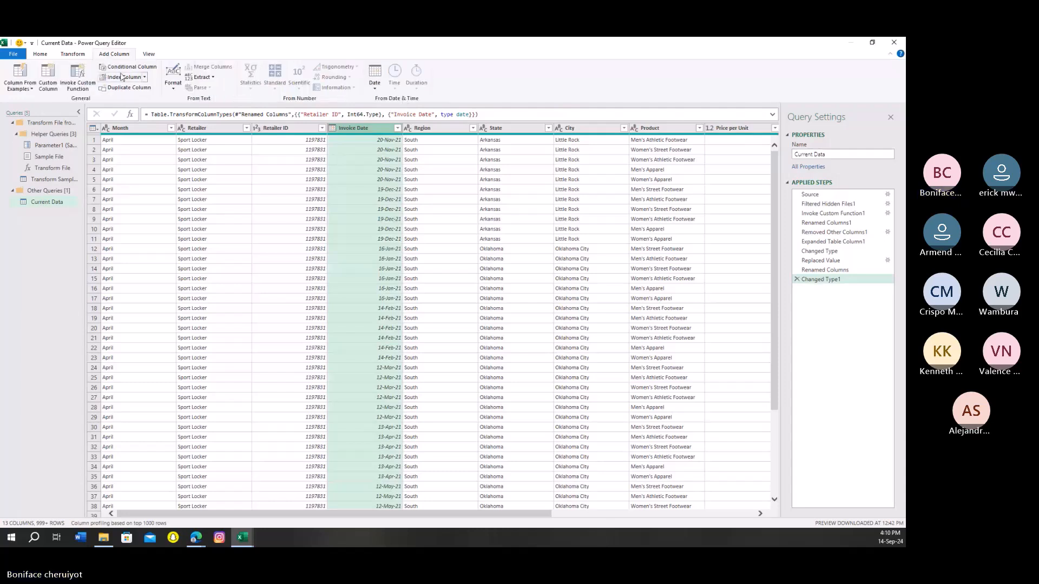
pyautogui.click(374, 76)
pyautogui.moveTo(406, 141)
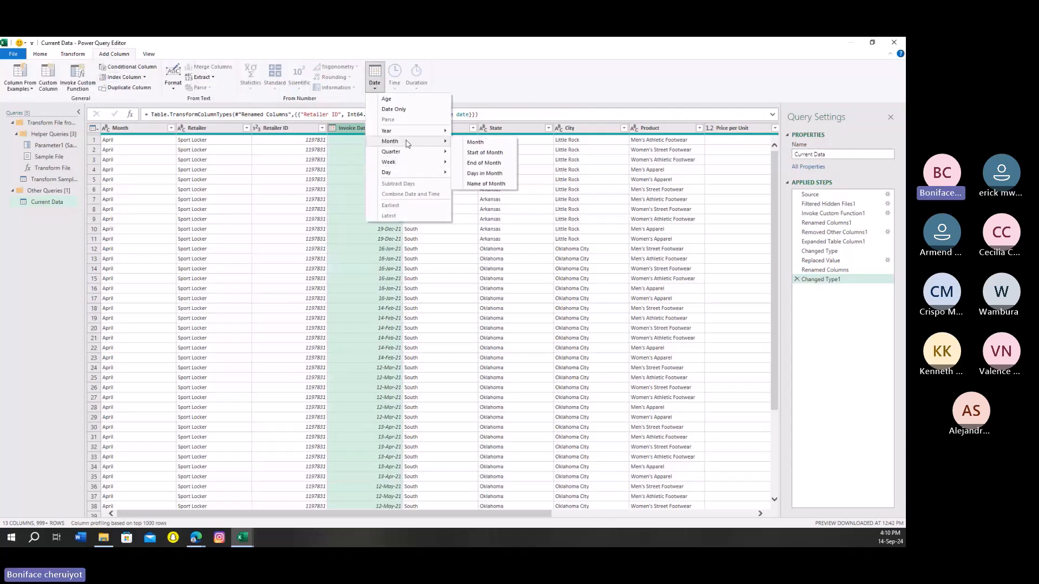
pyautogui.click(486, 184)
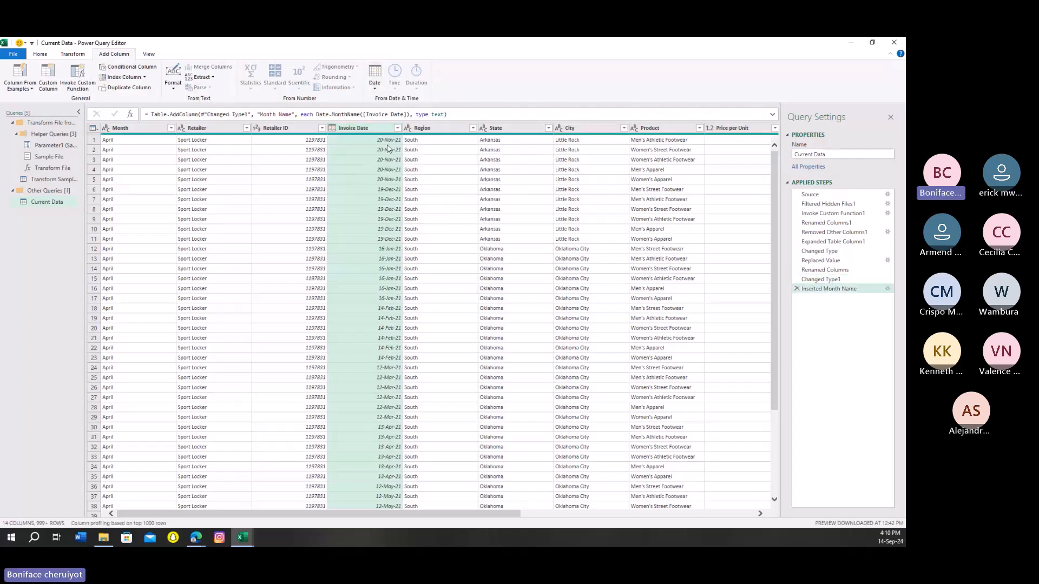
pyautogui.moveTo(441, 513); pyautogui.dragTo(672, 539)
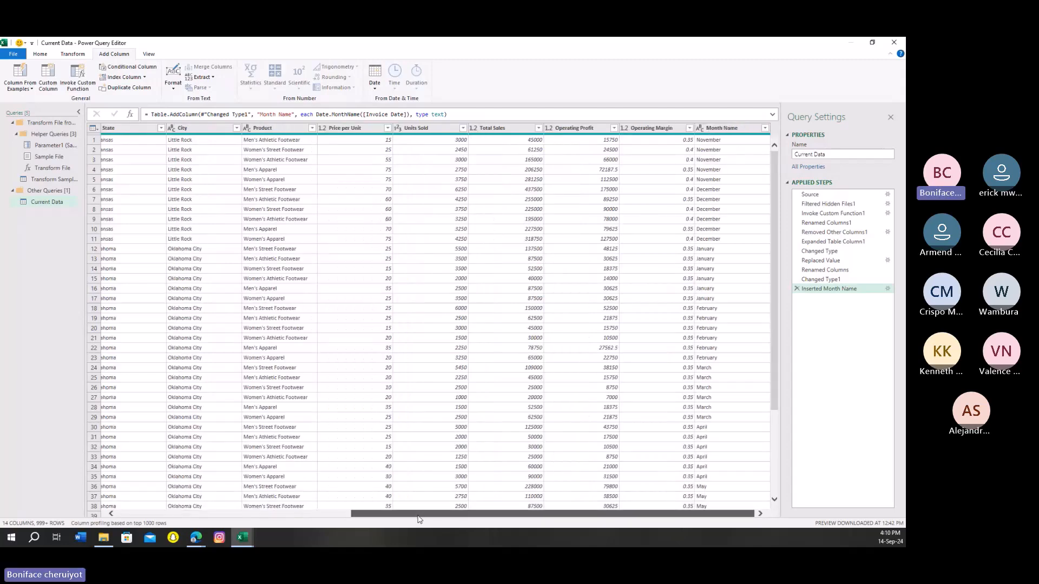
pyautogui.moveTo(420, 514); pyautogui.dragTo(185, 514)
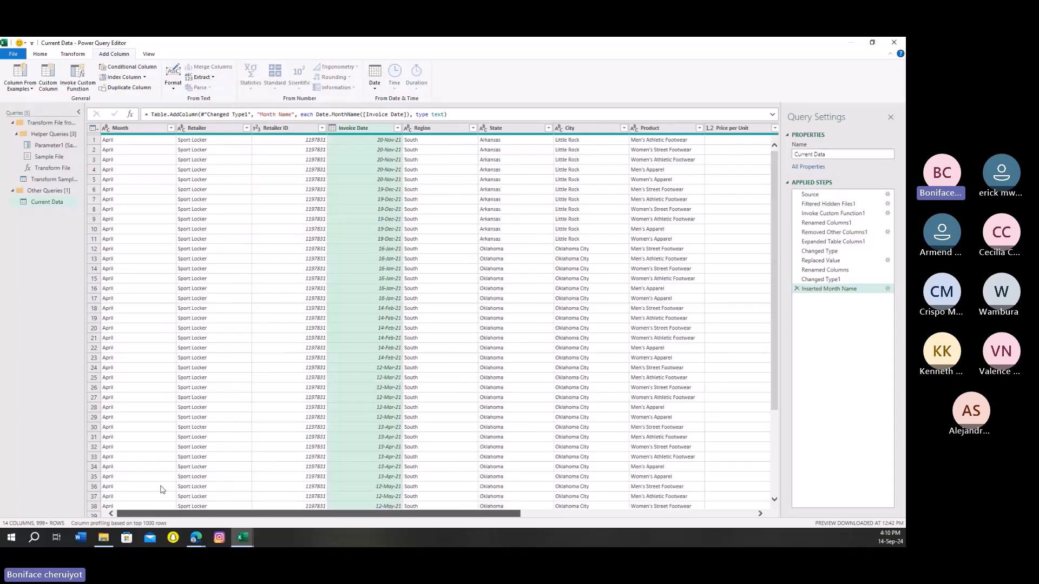
# - Remove the Month column from the Current Data query
pyautogui.click(119, 129)
pyautogui.rightClick(124, 130)
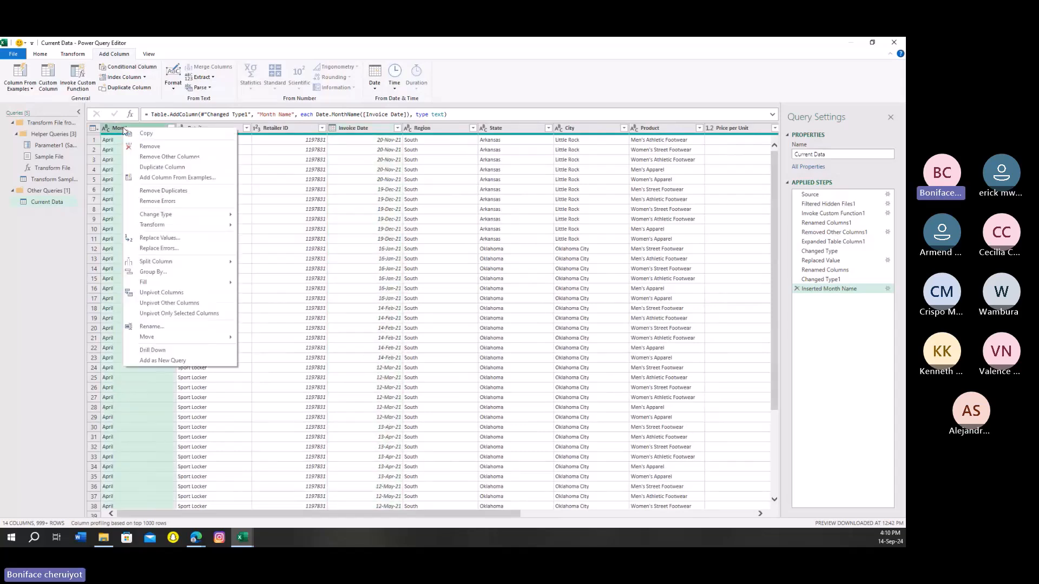
pyautogui.click(115, 150)
pyautogui.click(131, 129)
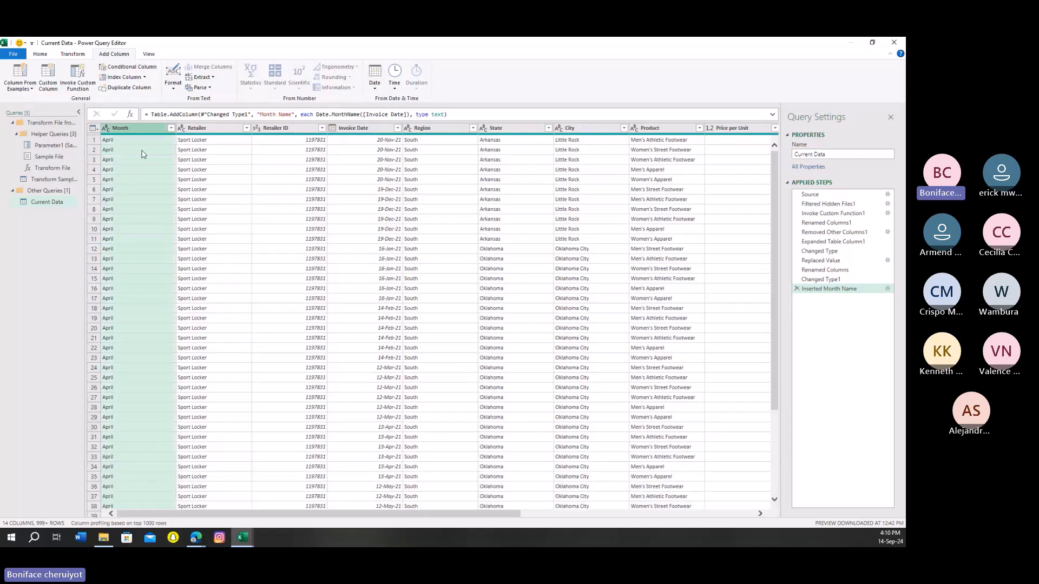
pyautogui.click(40, 54)
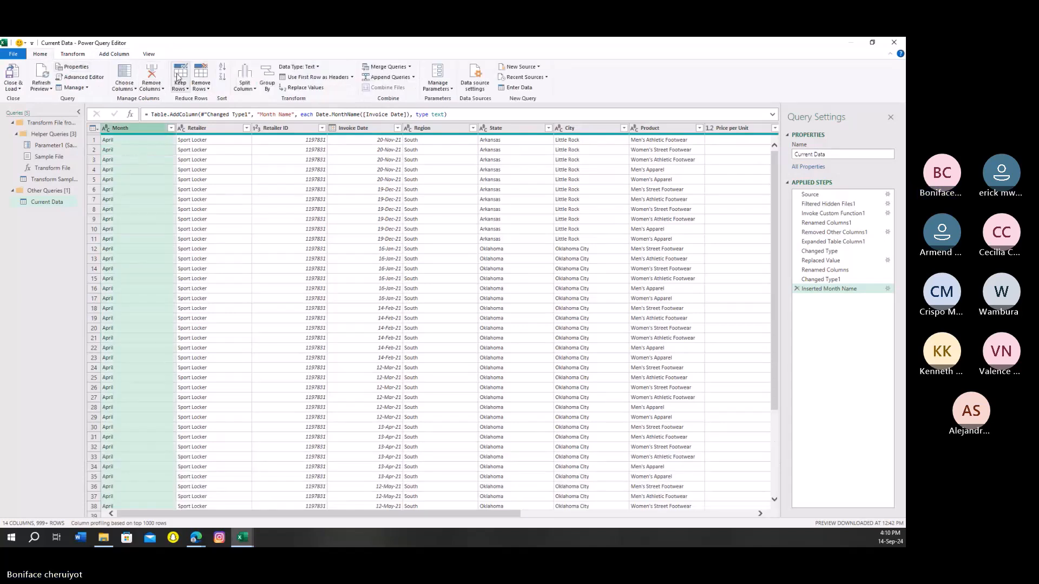
pyautogui.click(151, 76)
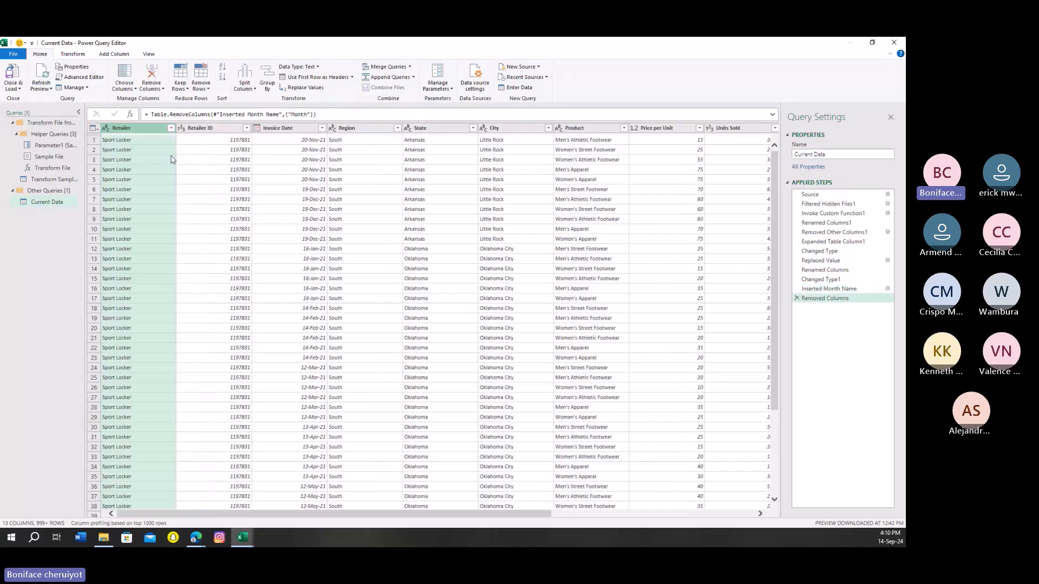
# - Examine the operations available for the Retailer ID column, including its Transform options
pyautogui.click(200, 199)
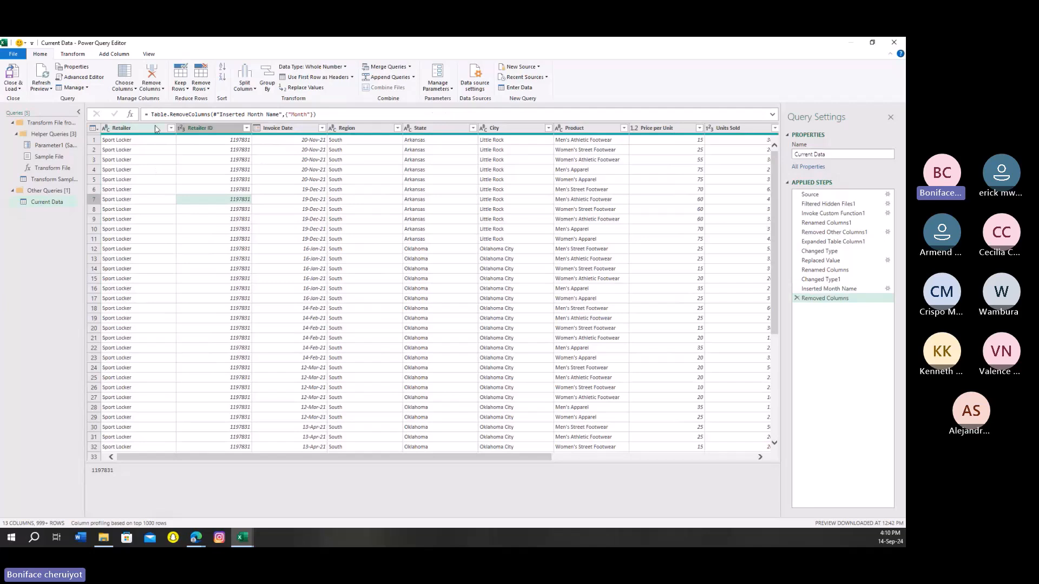
pyautogui.click(118, 130)
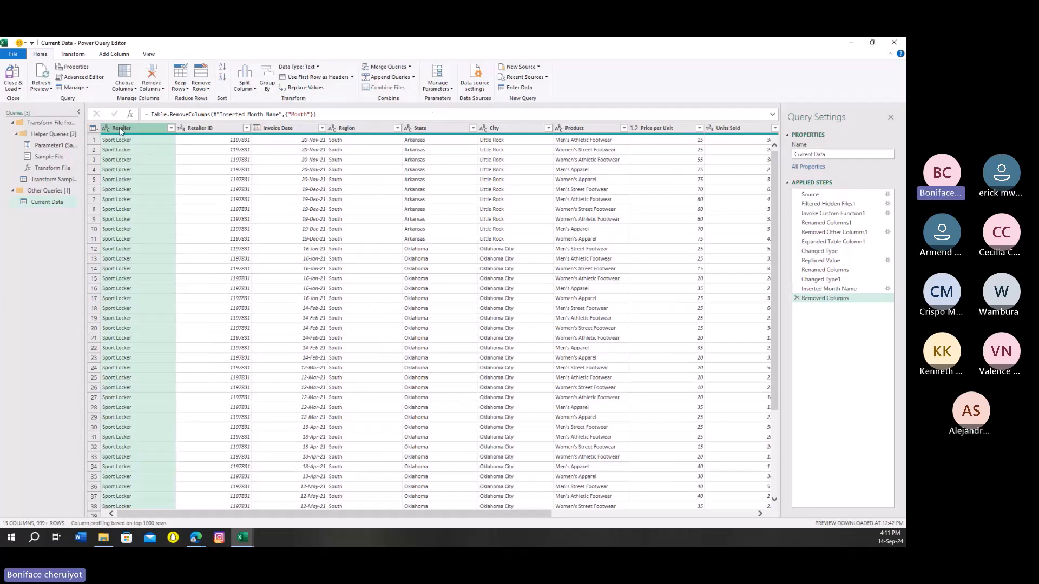
pyautogui.click(199, 134)
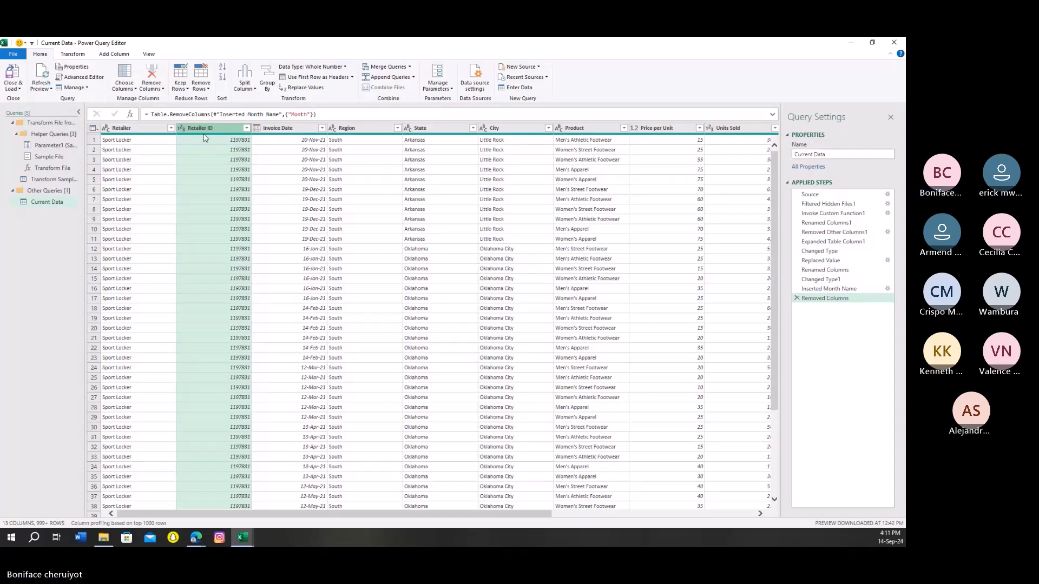
pyautogui.rightClick(200, 132)
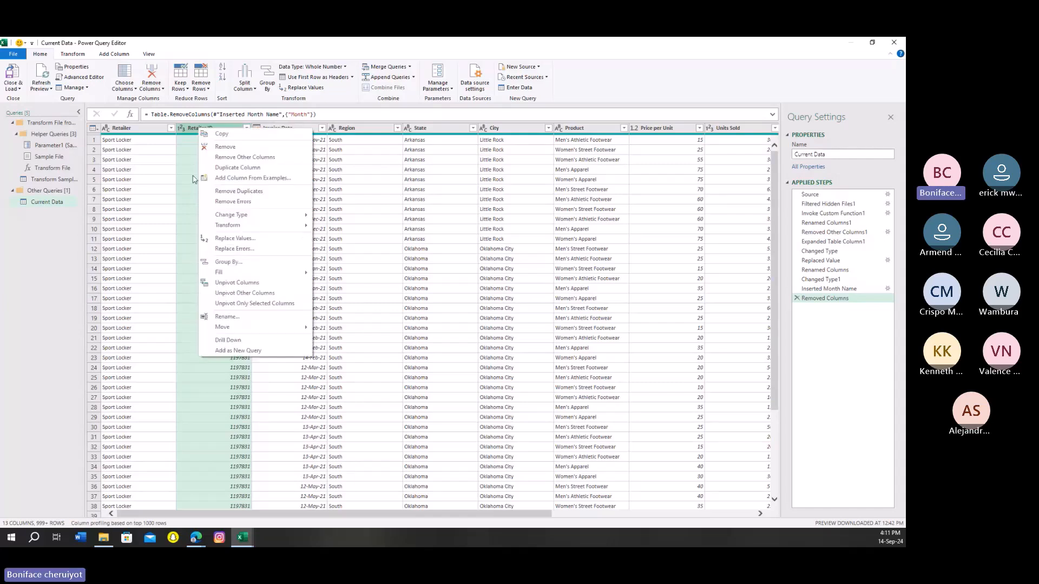
pyautogui.click(180, 160)
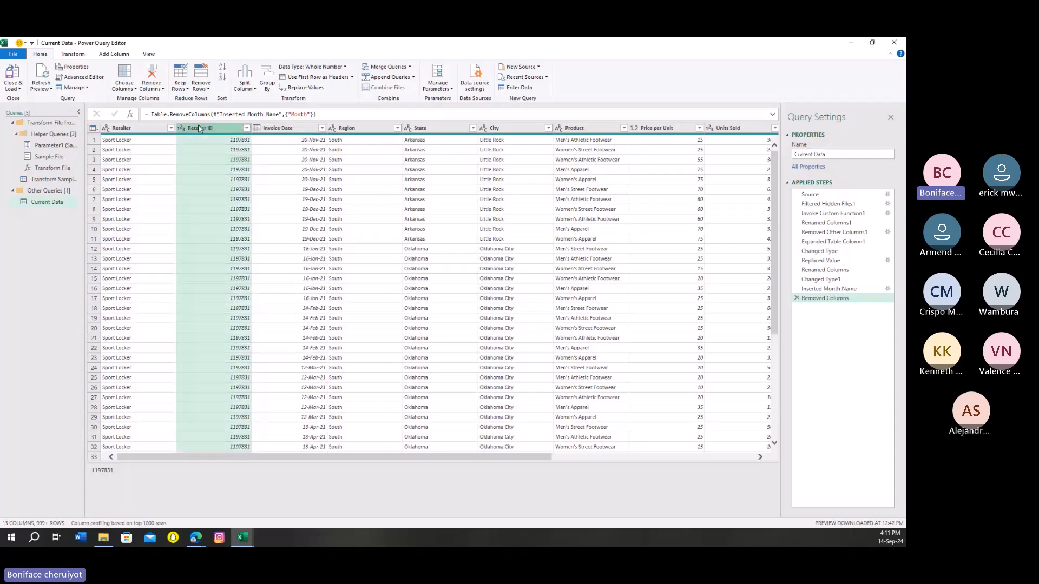
pyautogui.rightClick(200, 128)
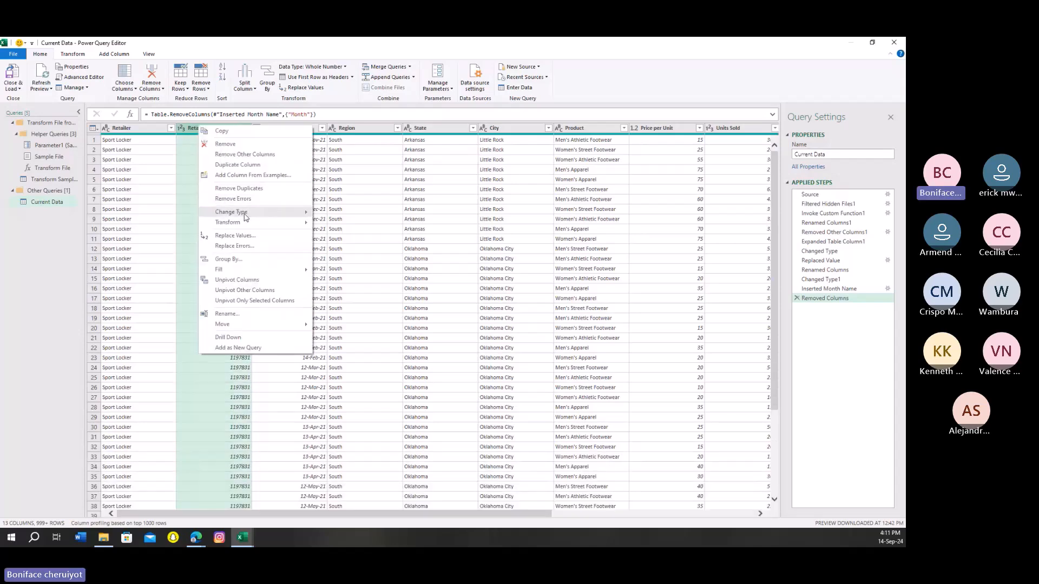
pyautogui.moveTo(243, 225)
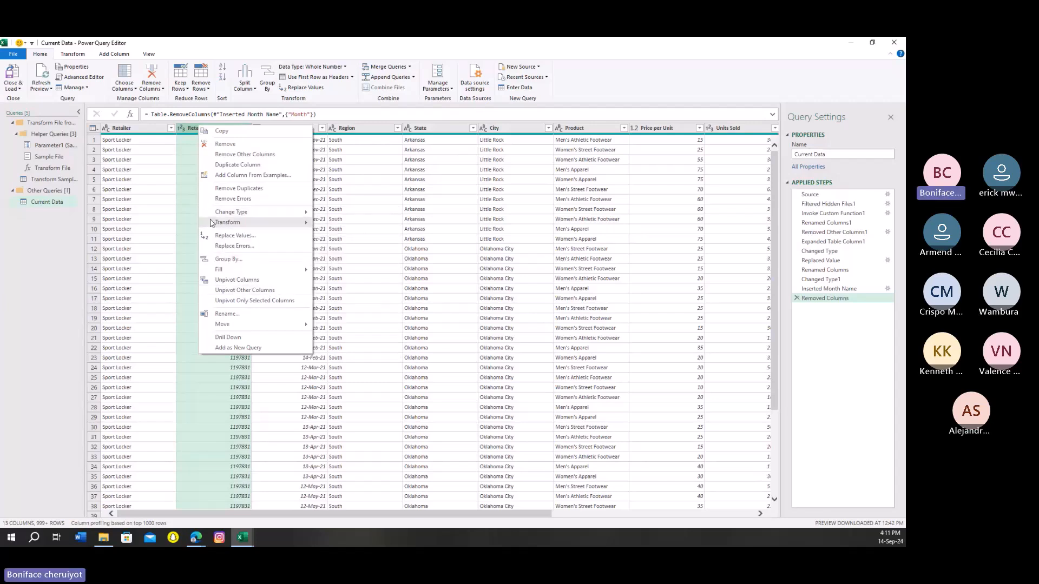
pyautogui.click(186, 202)
pyautogui.rightClick(215, 128)
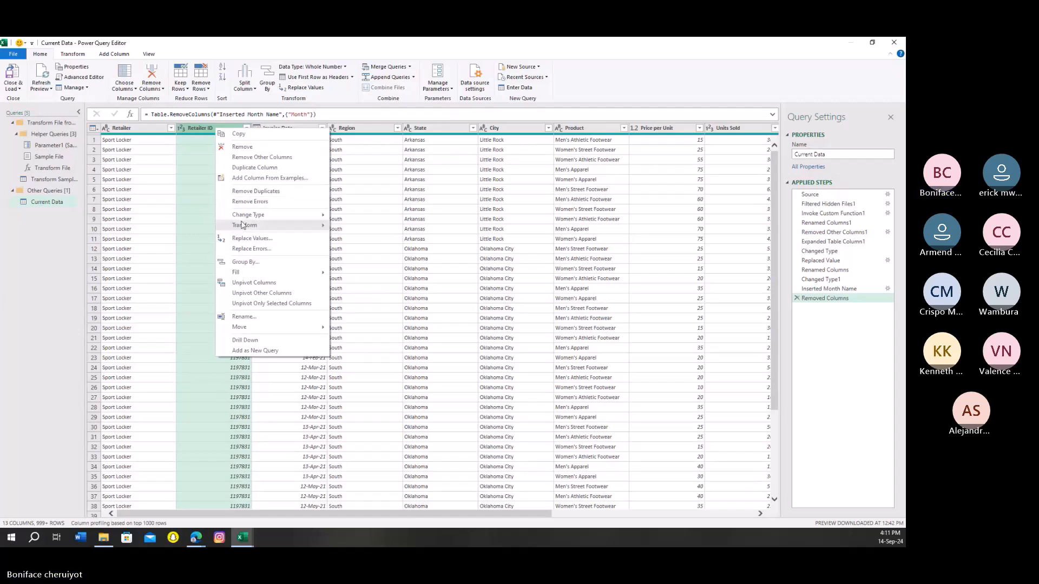
pyautogui.moveTo(242, 229)
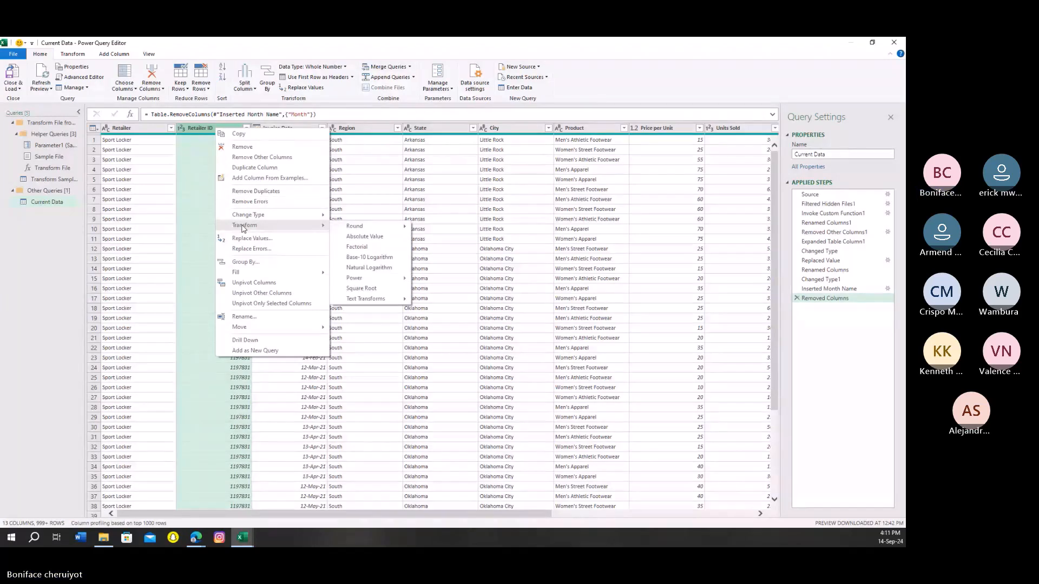
pyautogui.click(227, 169)
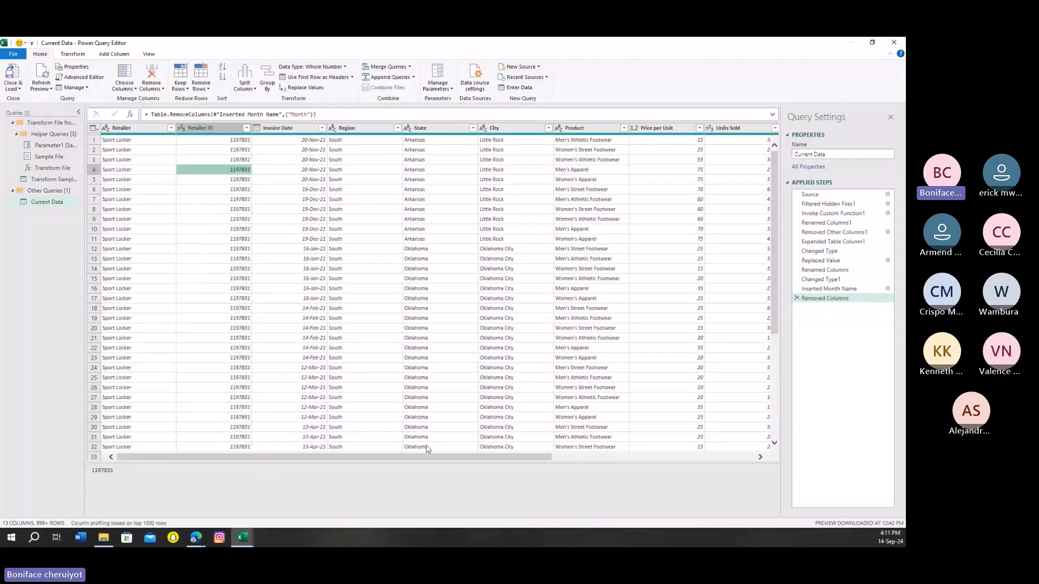
# - Inspect the full text of entries in the Product column to see how their words are separated
pyautogui.moveTo(419, 459); pyautogui.dragTo(569, 461)
pyautogui.scroll(-3, 347, 240)
pyautogui.scroll(3, 346, 240)
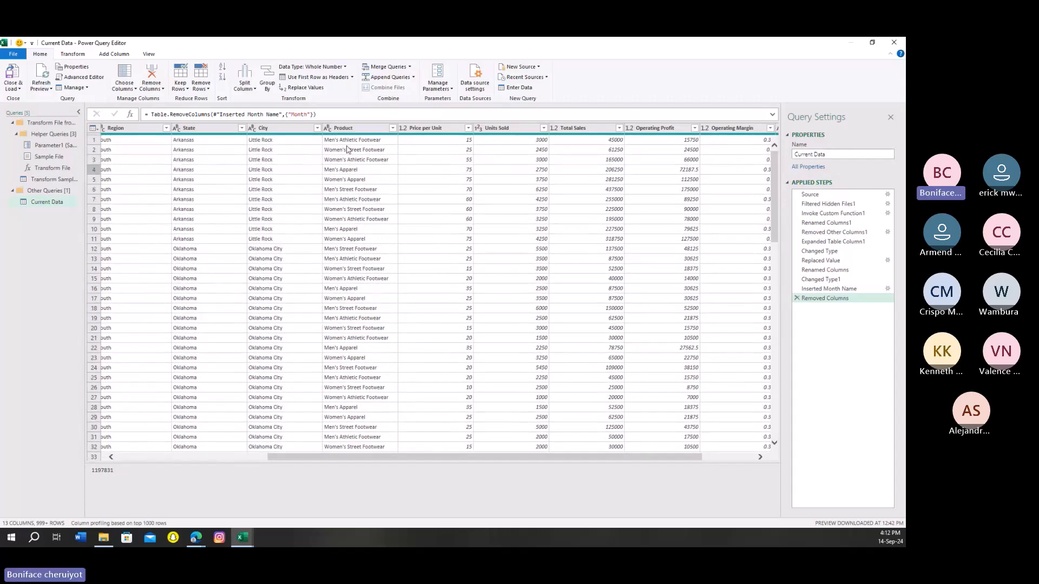
pyautogui.click(337, 141)
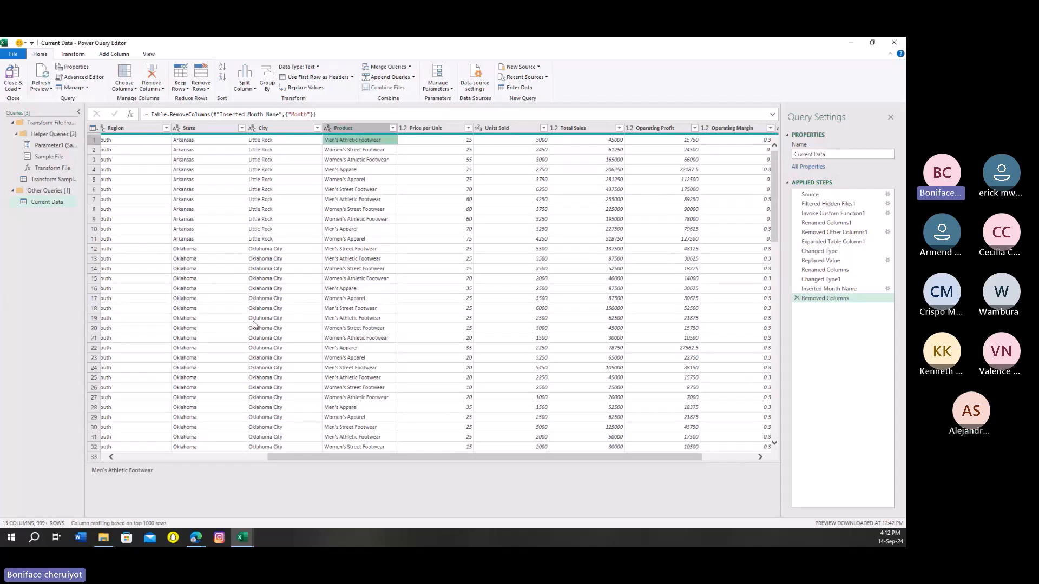
pyautogui.doubleClick(110, 473)
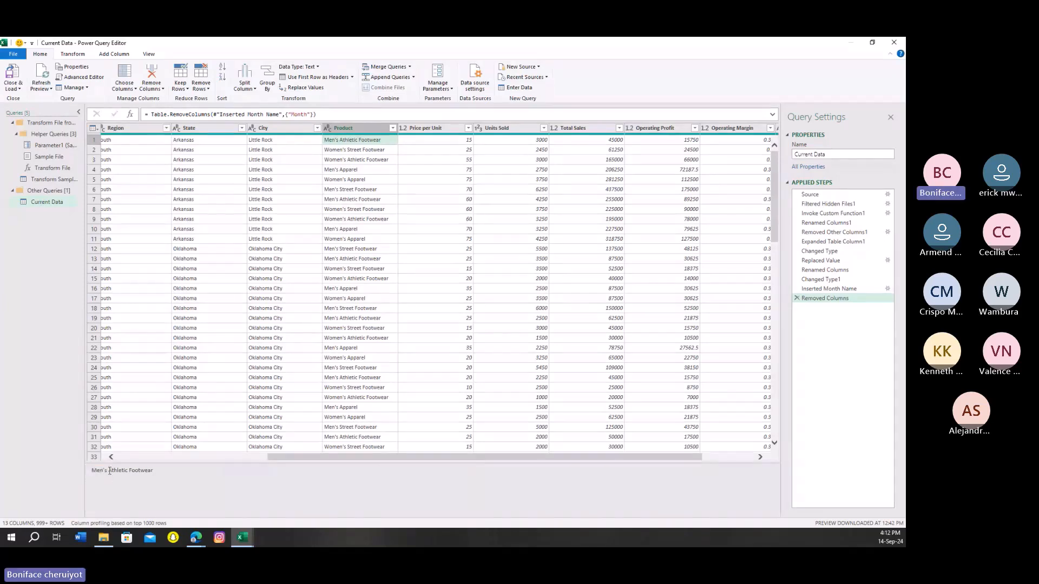
pyautogui.moveTo(109, 471); pyautogui.dragTo(153, 471)
pyautogui.click(343, 191)
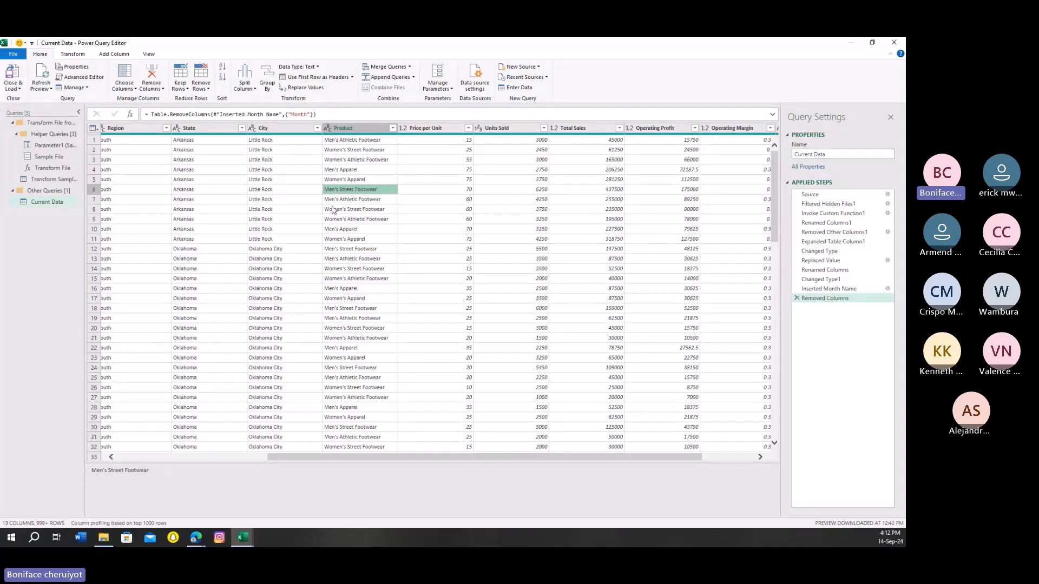
# - Split the Product column at each occurrence of the Space delimiter into 3 columns
pyautogui.click(342, 130)
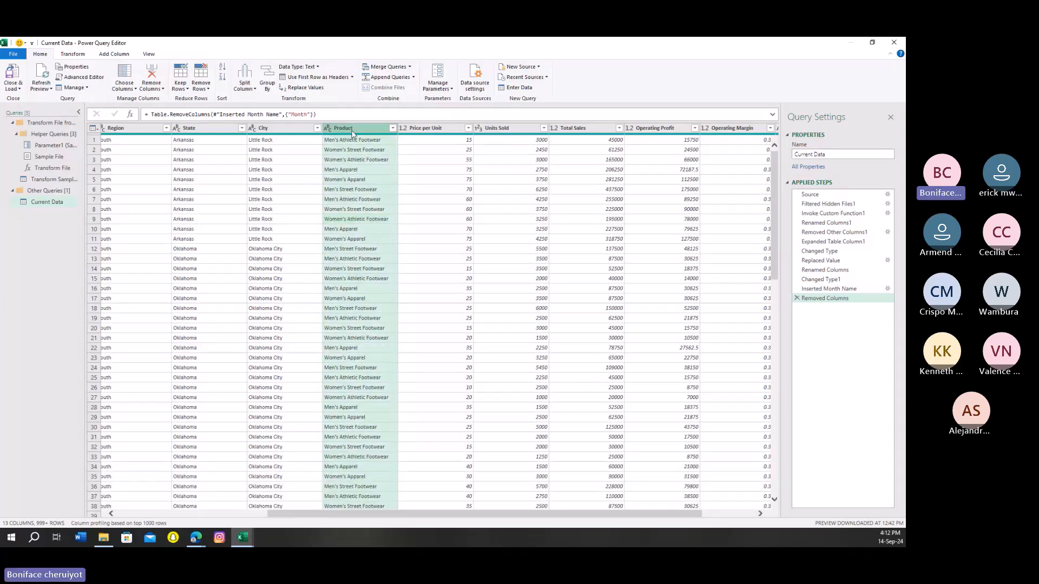
pyautogui.click(408, 208)
pyautogui.click(349, 131)
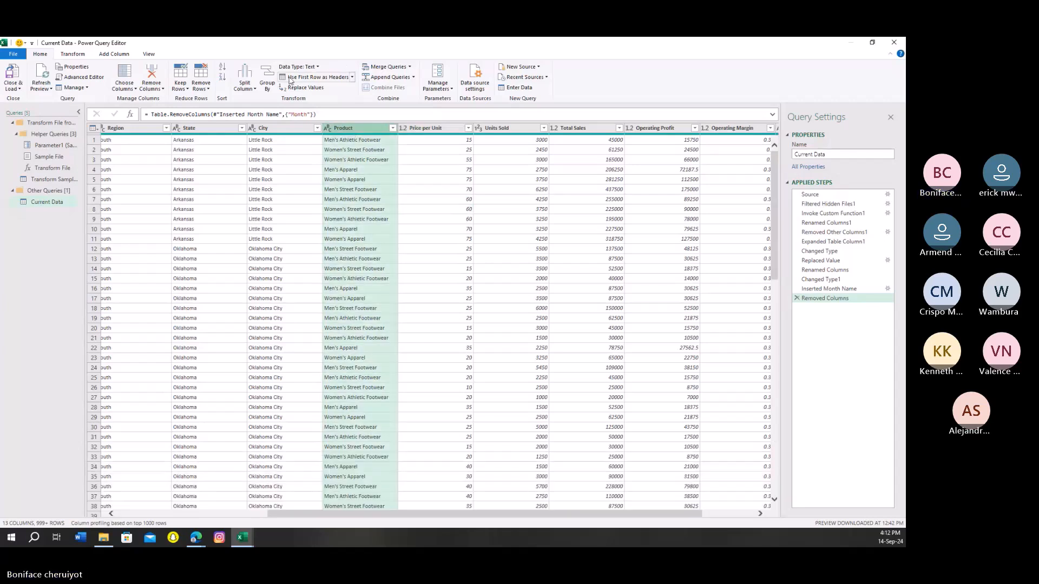
pyautogui.click(247, 86)
pyautogui.click(263, 98)
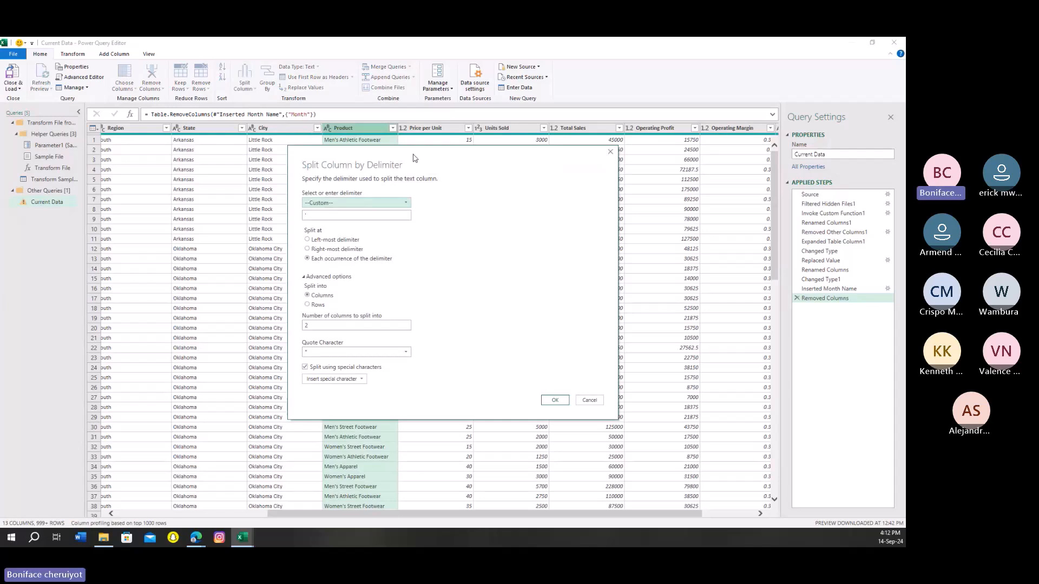
pyautogui.moveTo(414, 157); pyautogui.dragTo(639, 148)
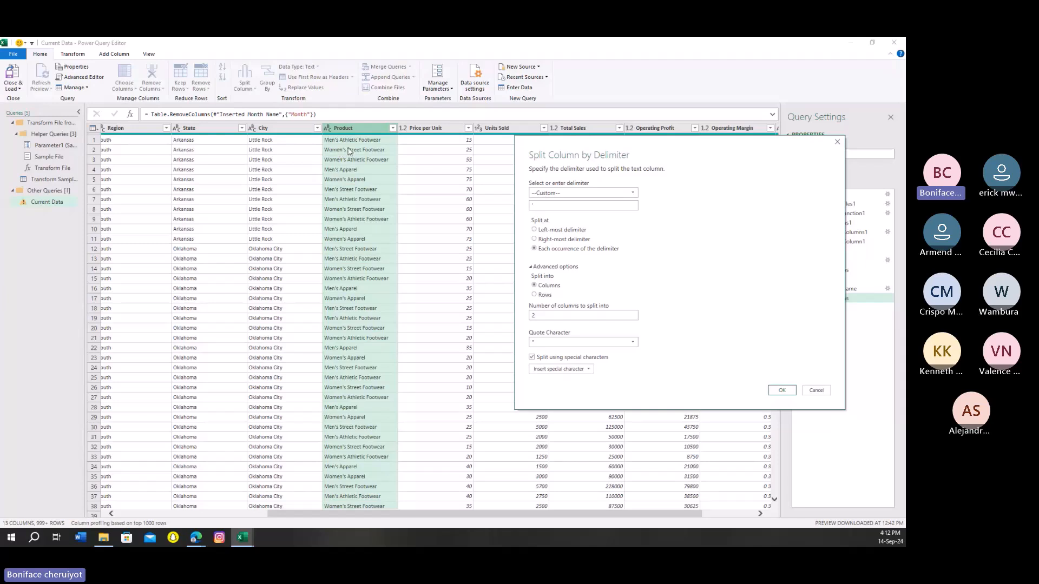
pyautogui.click(549, 194)
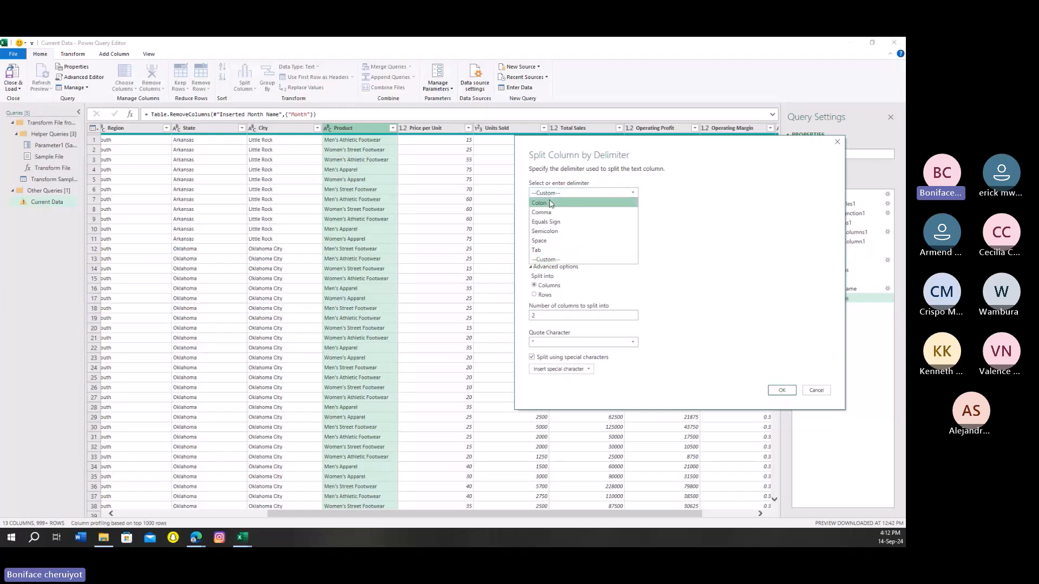
pyautogui.click(572, 192)
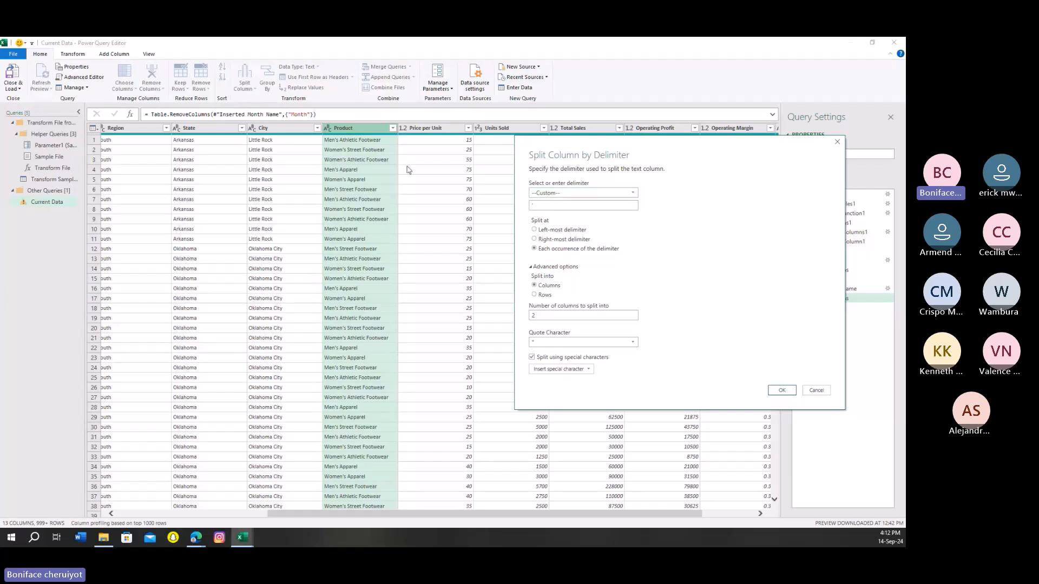
pyautogui.click(556, 193)
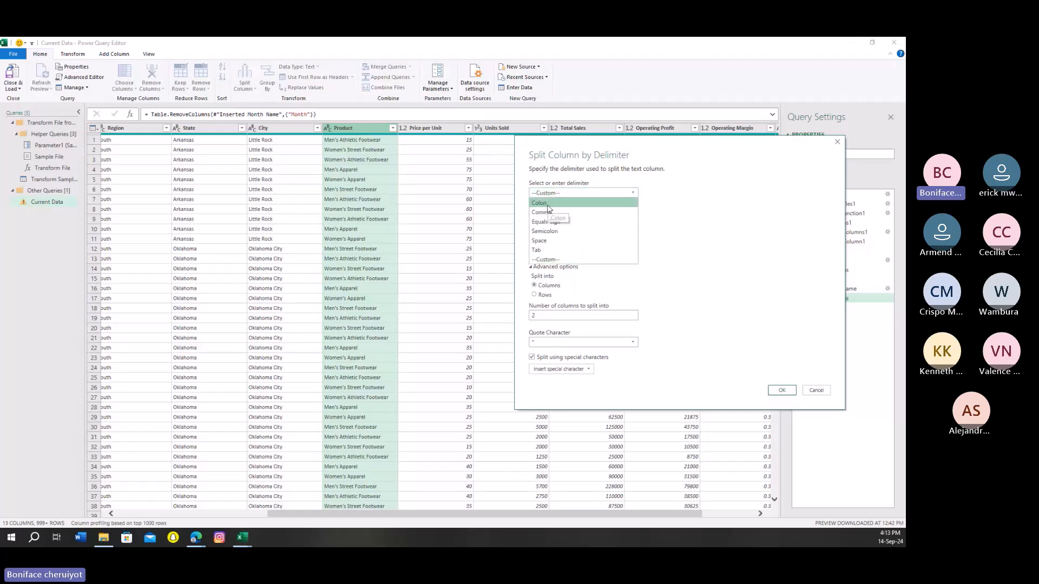
pyautogui.click(548, 242)
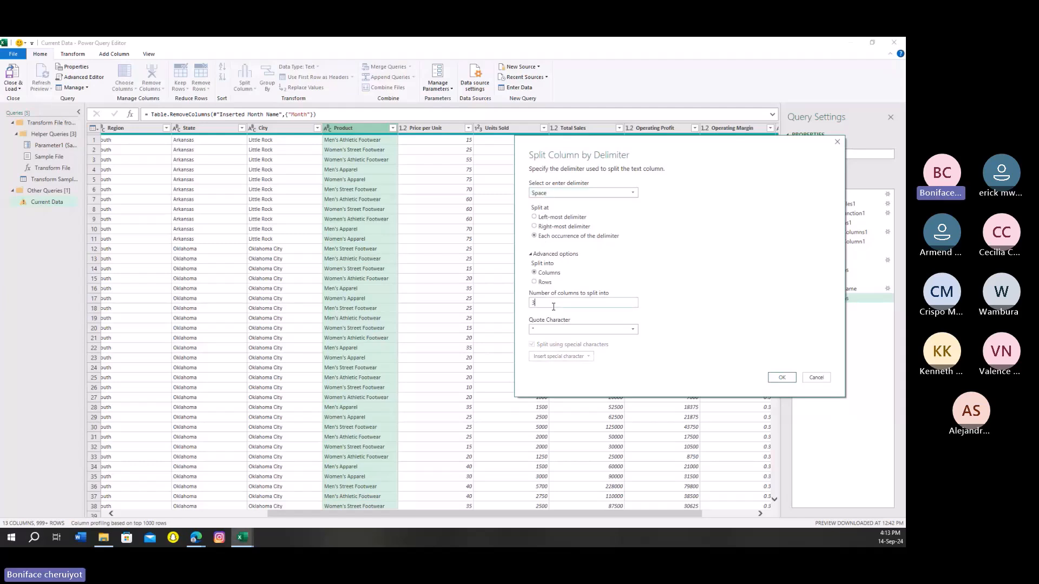
pyautogui.press('Return')
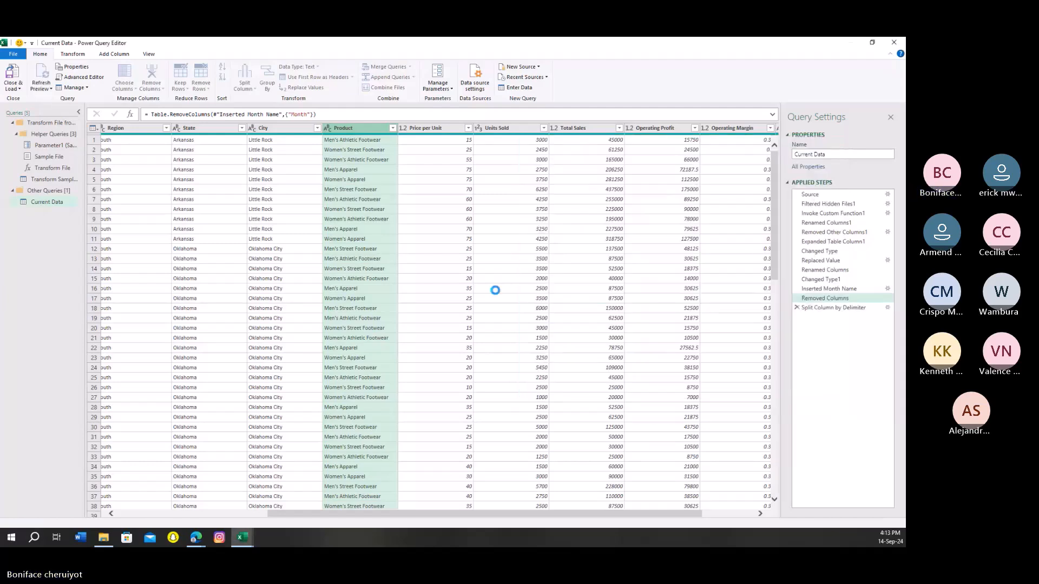
# - Check the split product columns and delete the Changed Type2 and Split Column by Delimiter steps from the applied steps
pyautogui.scroll(-12, 352, 279)
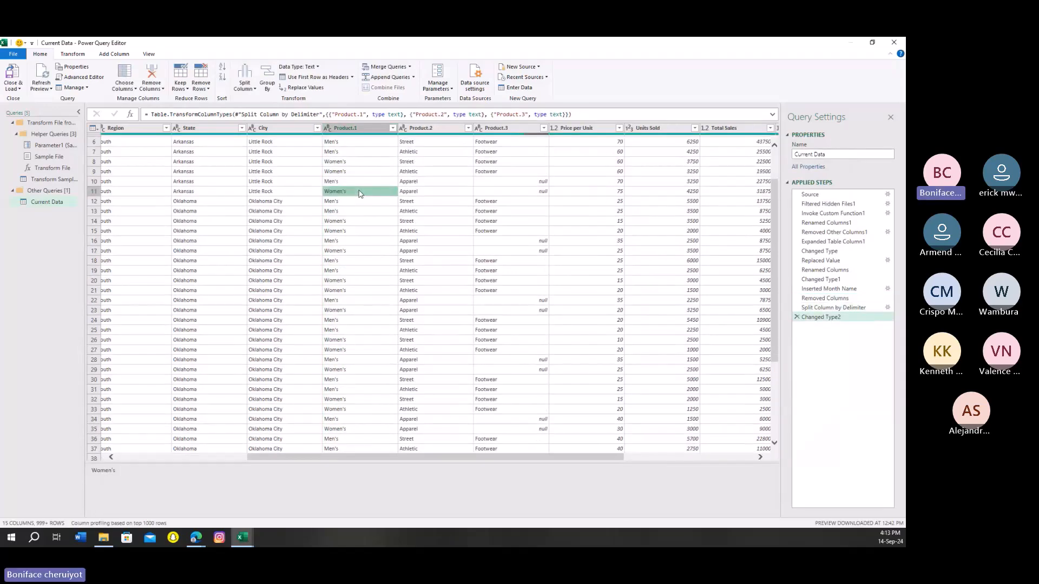
pyautogui.scroll(8, 353, 278)
pyautogui.scroll(4, 351, 263)
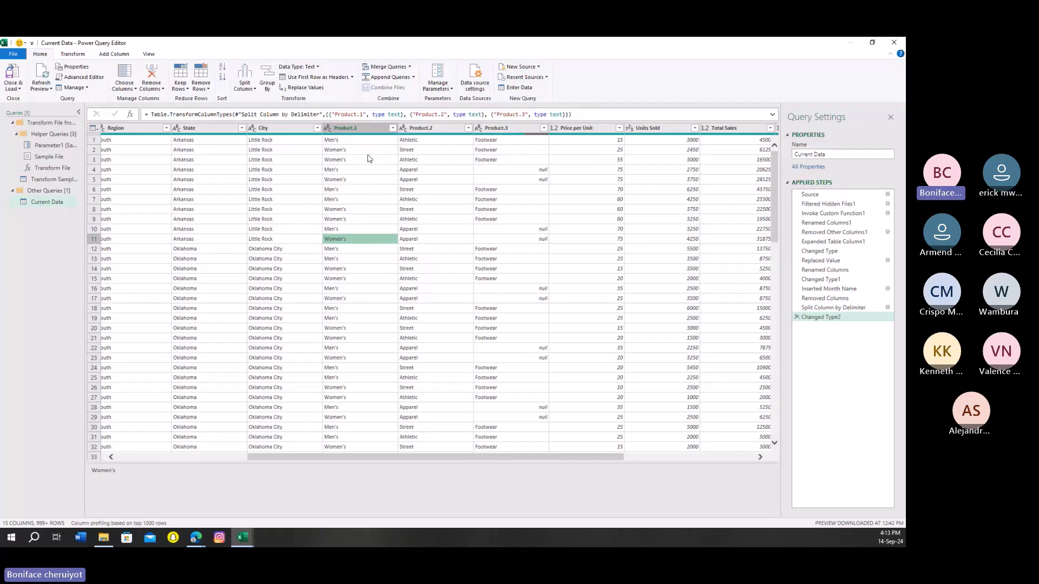
pyautogui.click(422, 128)
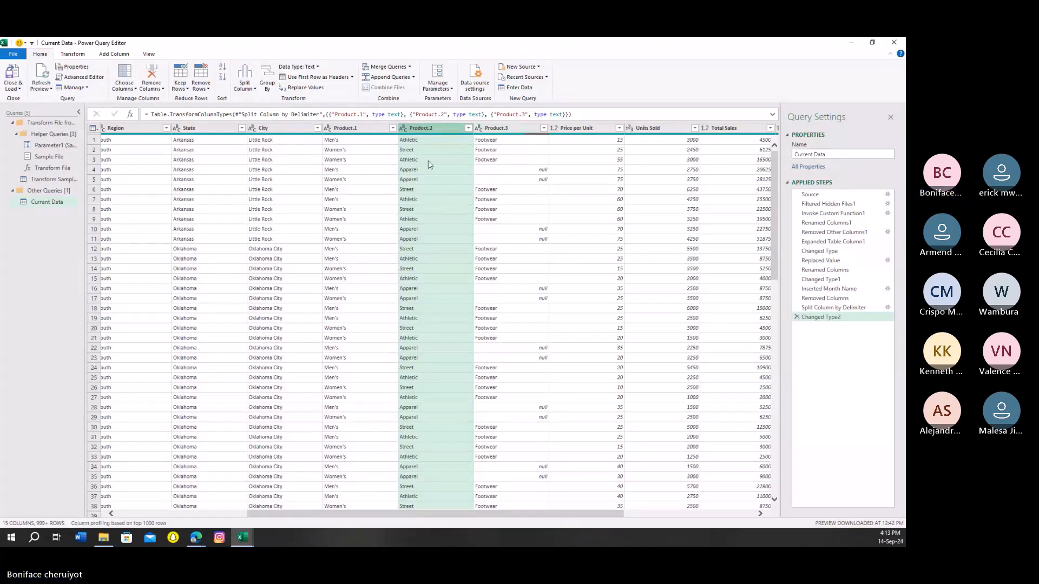
pyautogui.click(352, 132)
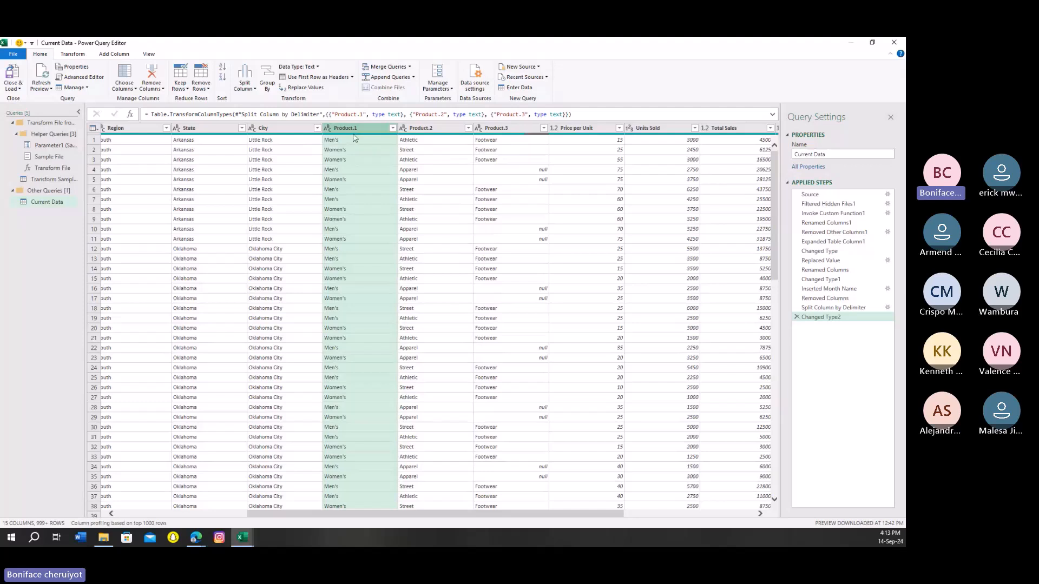
pyautogui.moveTo(356, 138)
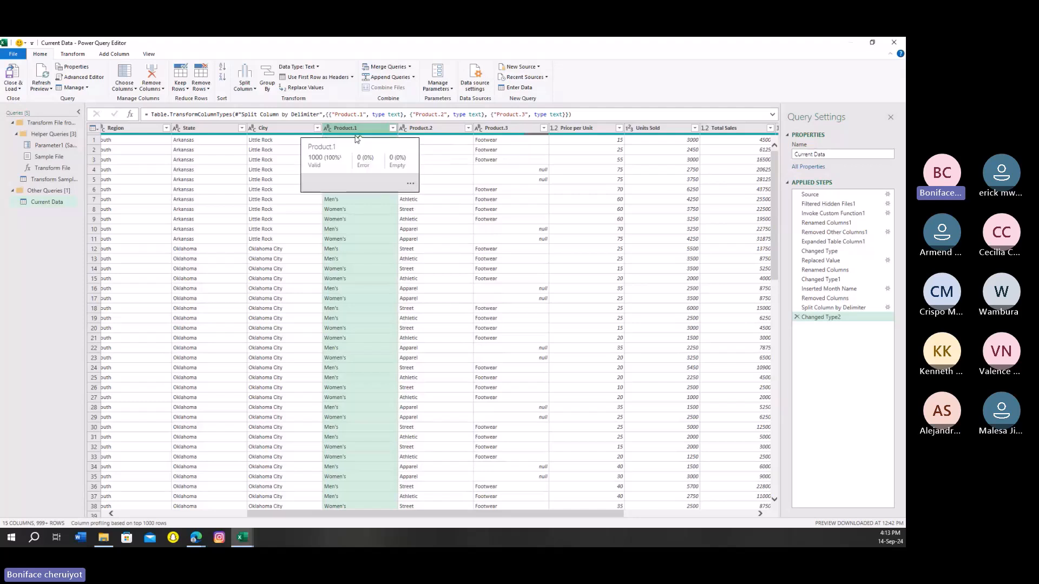
pyautogui.click(796, 317)
pyautogui.click(796, 307)
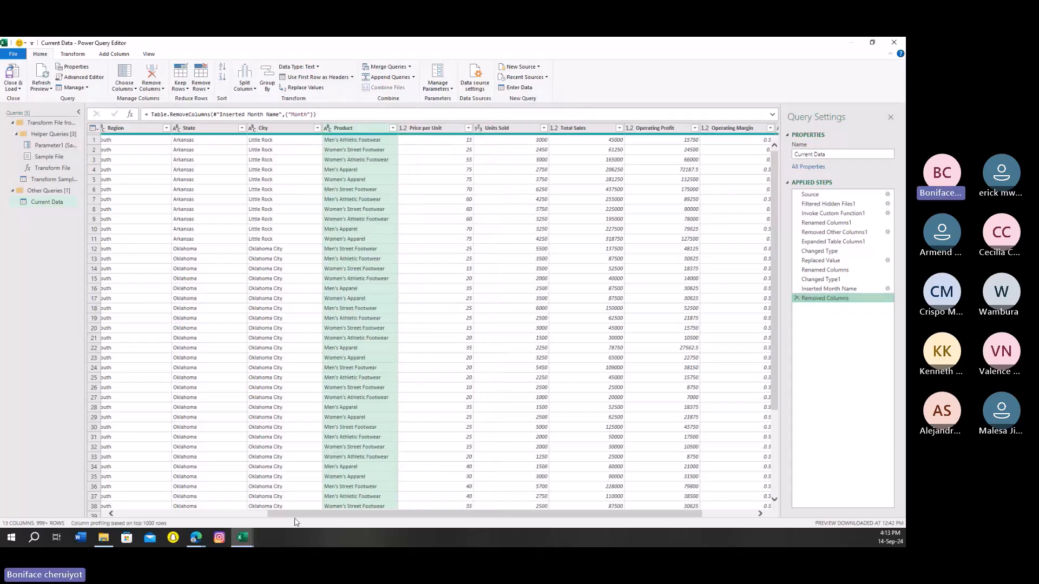
# - Set the Price per Unit column's data type to Whole Number, then delete that type change from the applied steps
pyautogui.click(761, 513)
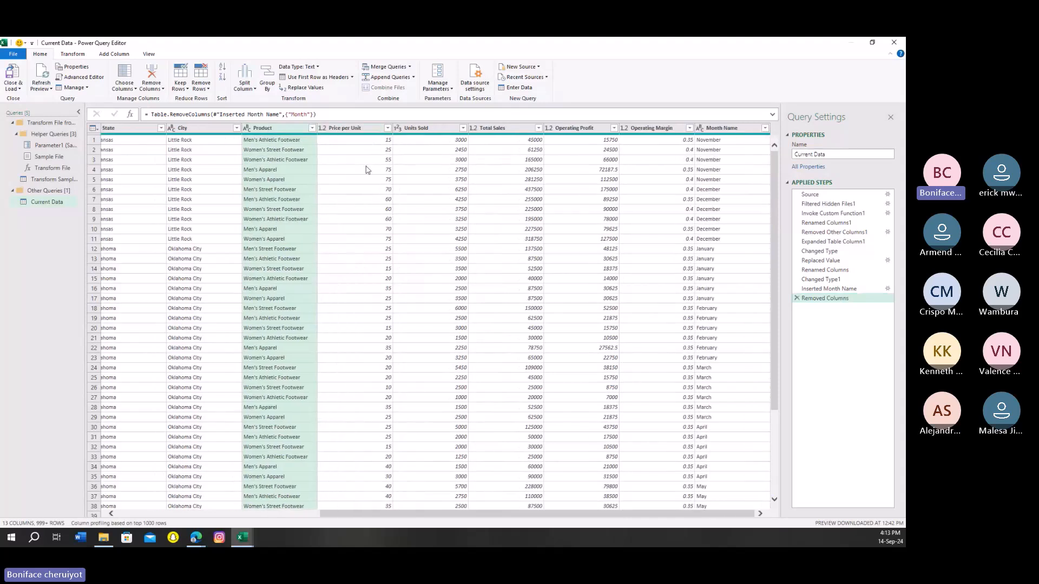
pyautogui.click(322, 128)
pyautogui.click(370, 327)
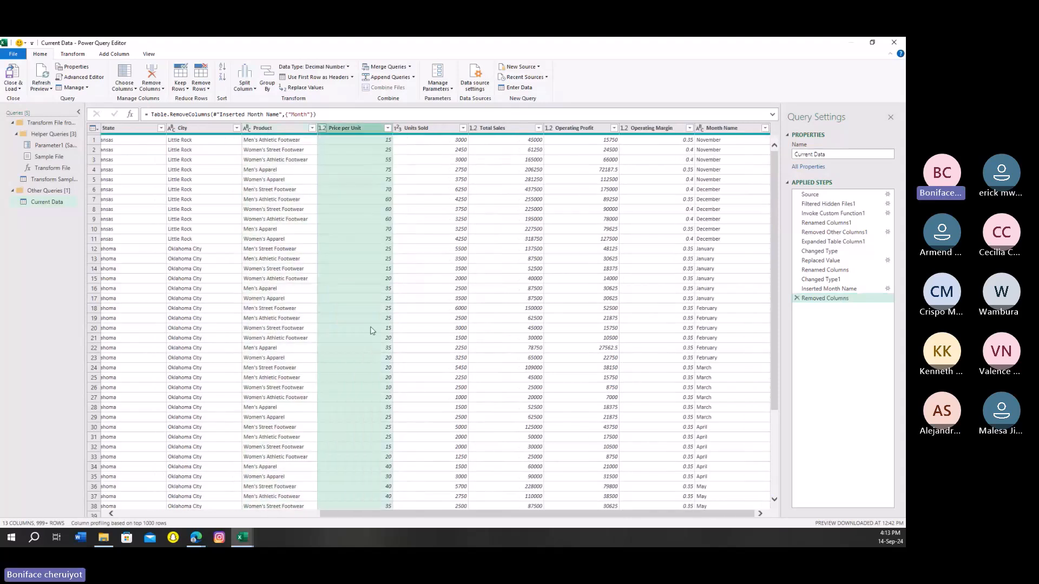
pyautogui.click(371, 330)
pyautogui.click(326, 130)
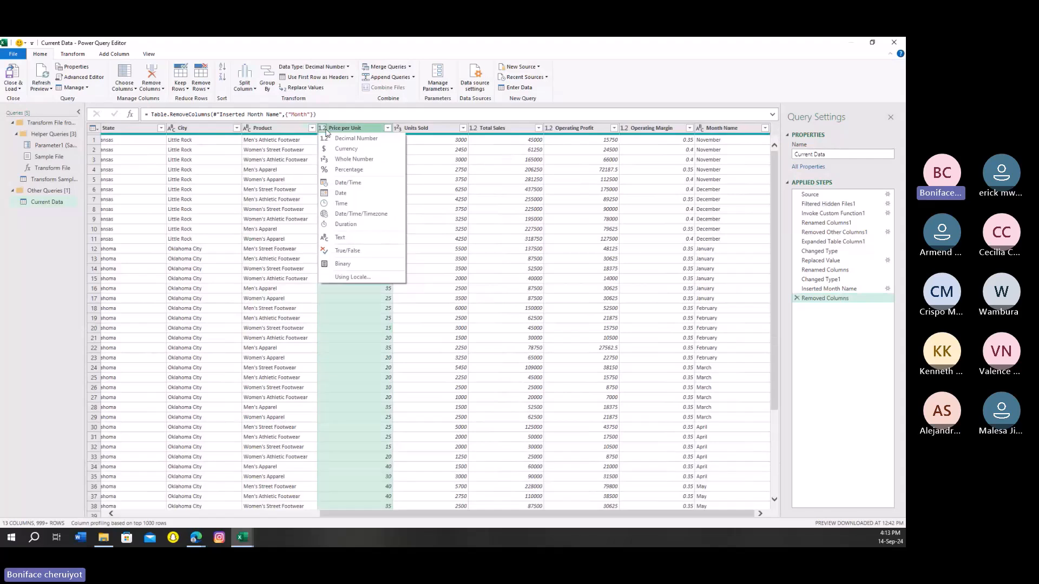
pyautogui.click(365, 159)
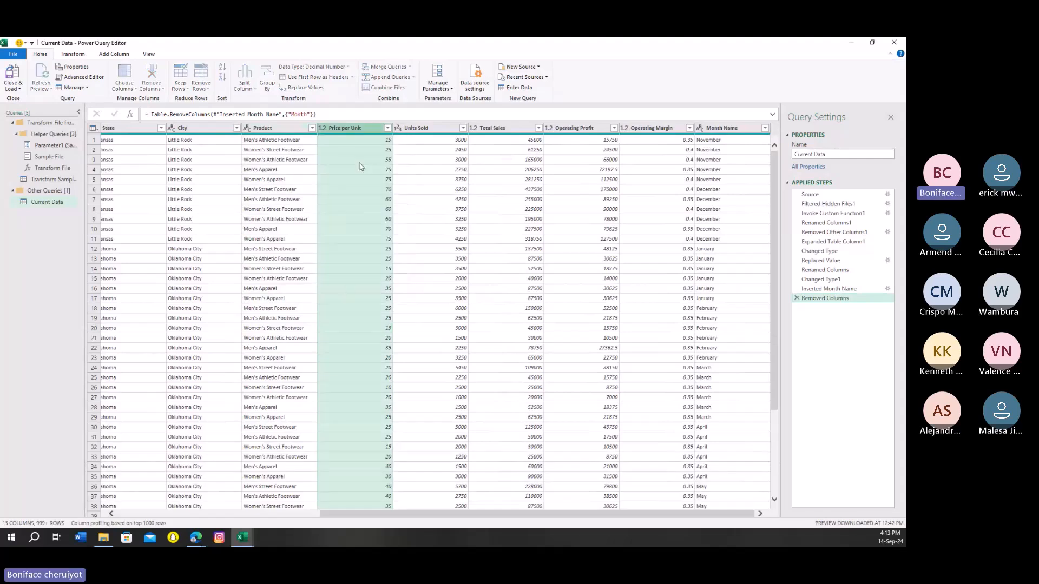
pyautogui.click(330, 129)
pyautogui.click(797, 307)
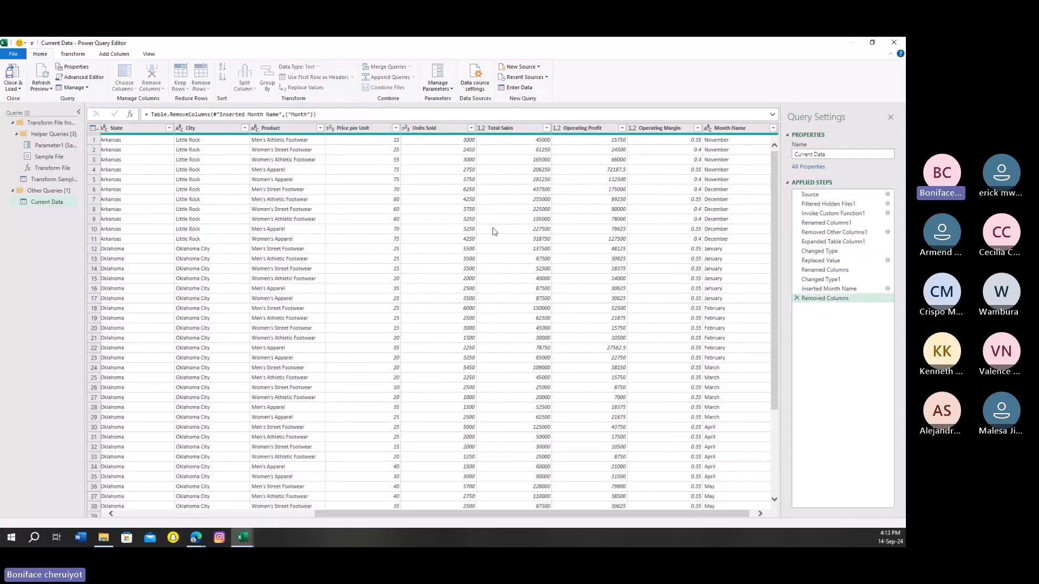
# - Set the Price per Unit column's data type to Whole Number and check its available types and cell values
pyautogui.click(330, 128)
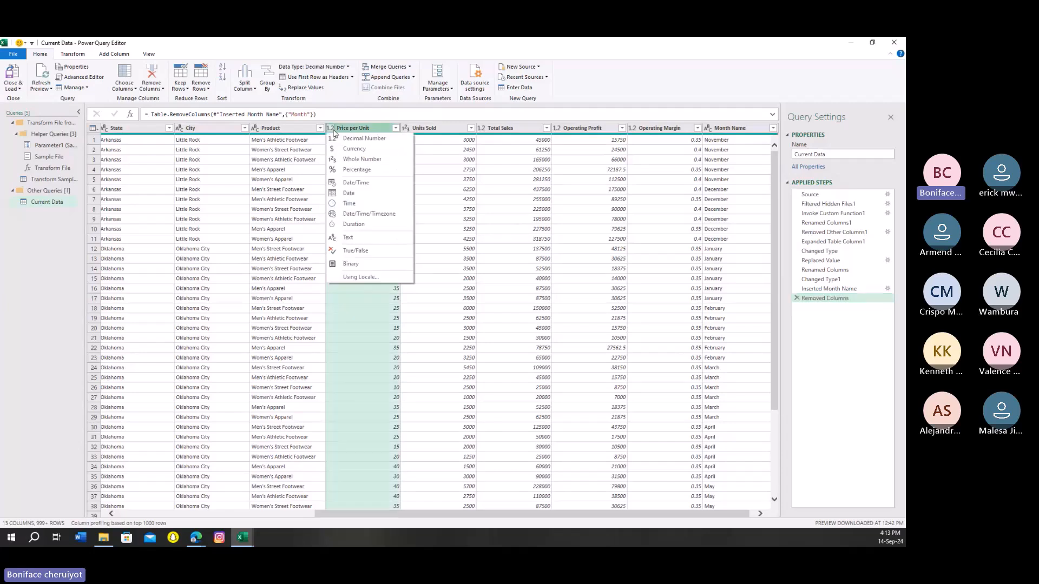
pyautogui.click(360, 159)
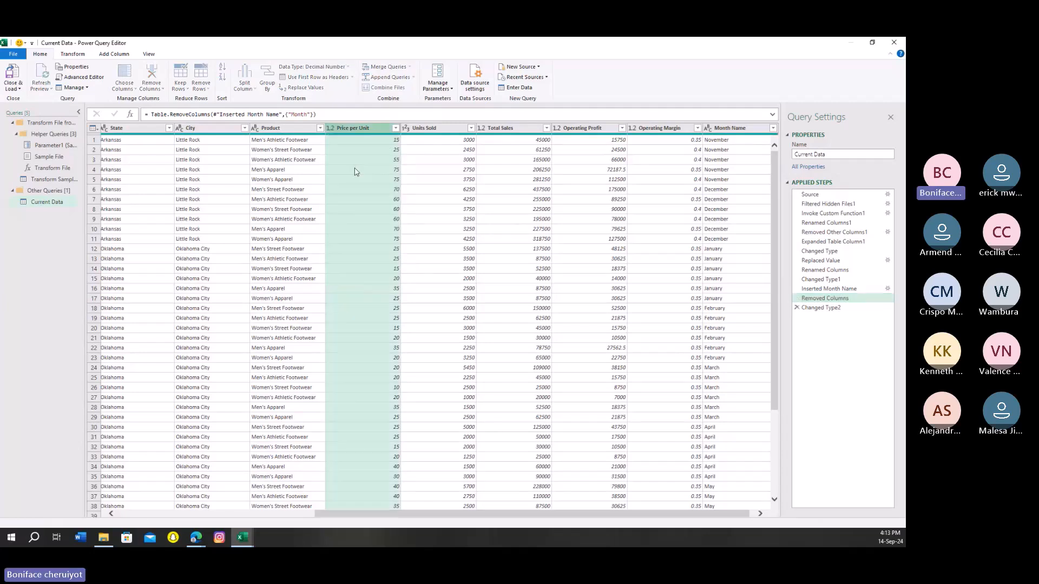
pyautogui.click(331, 130)
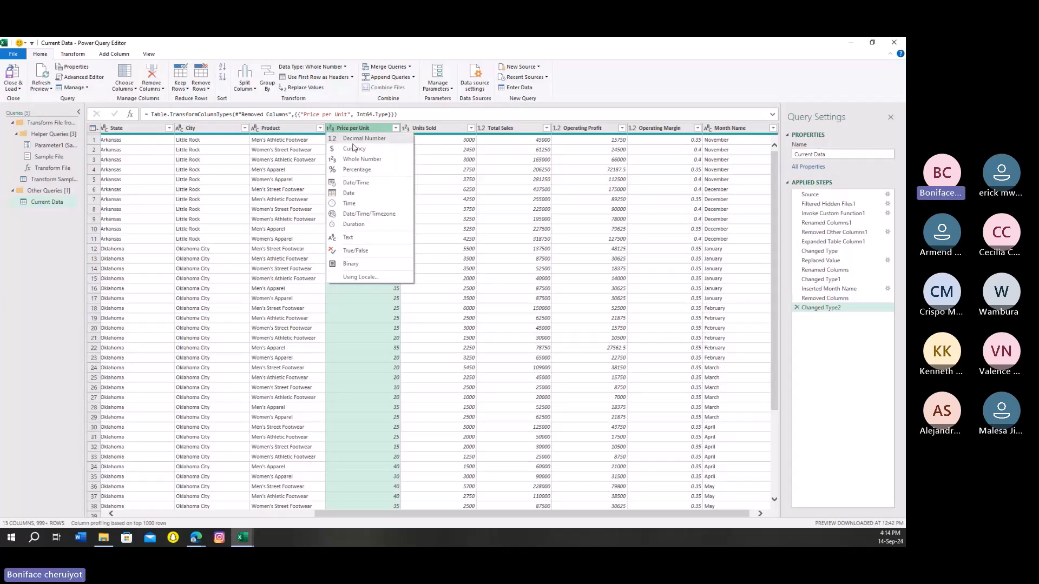
pyautogui.click(382, 318)
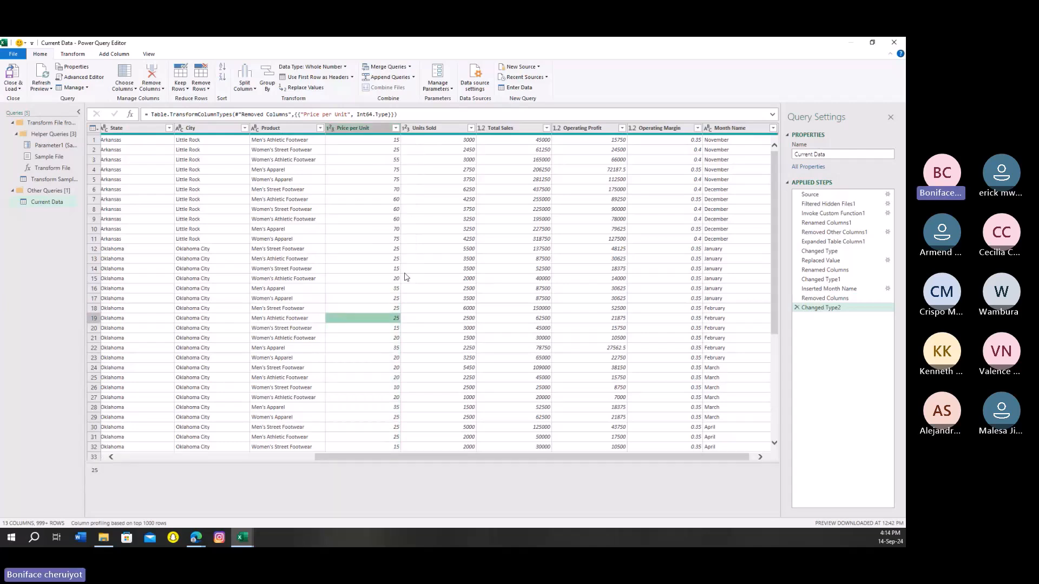
pyautogui.click(444, 200)
pyautogui.click(390, 160)
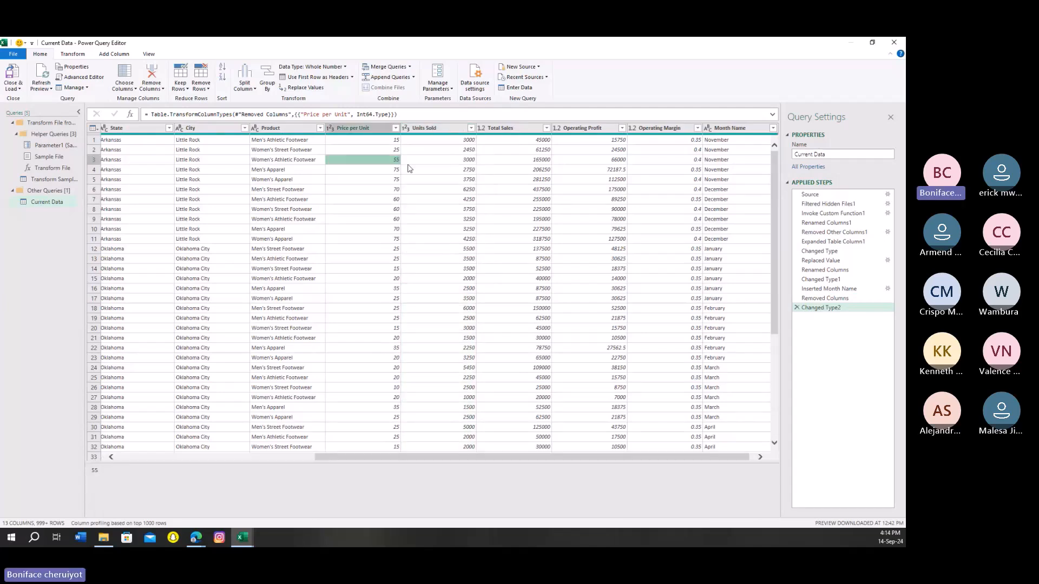
# - Set the data type of the Total Sales and Operating Profit columns to Whole Number
pyautogui.click(519, 161)
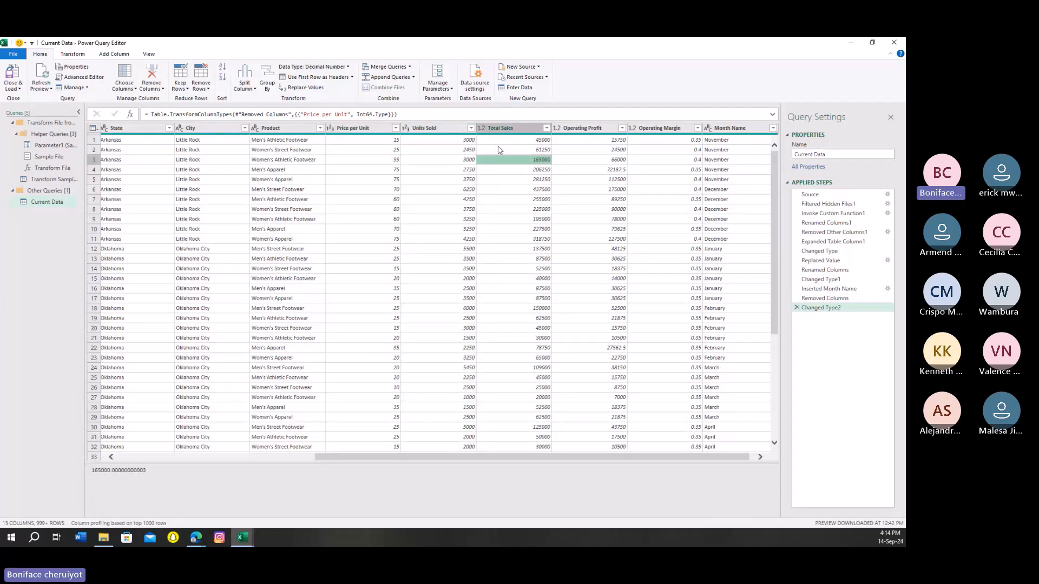
pyautogui.click(481, 129)
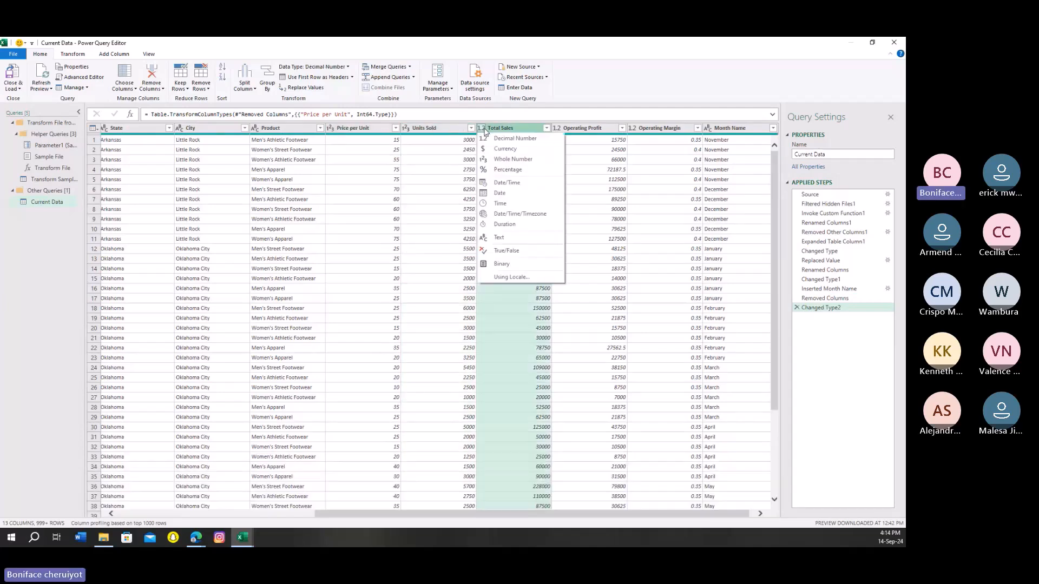
pyautogui.click(513, 160)
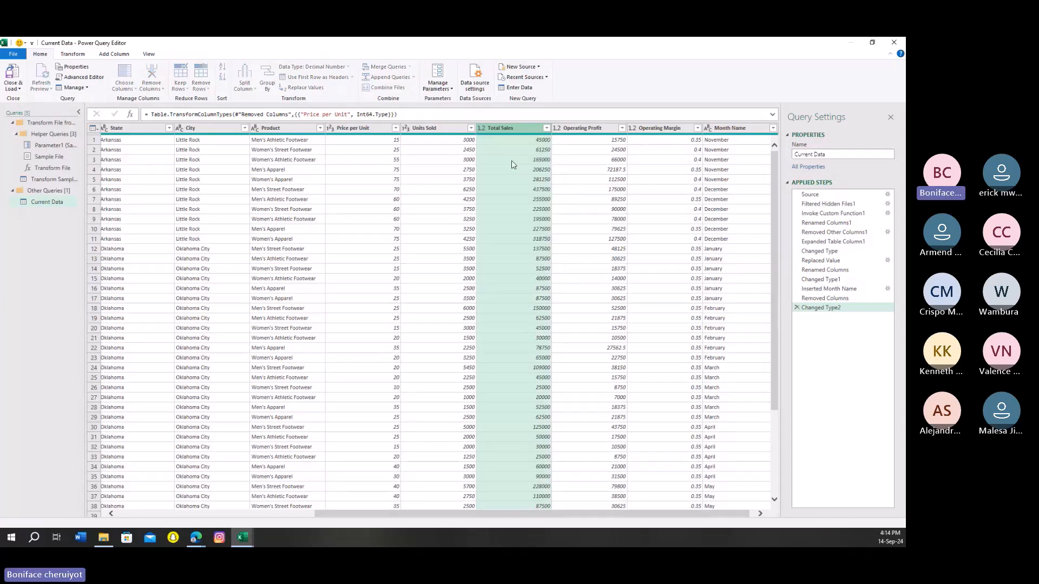
pyautogui.moveTo(495, 513); pyautogui.dragTo(629, 507)
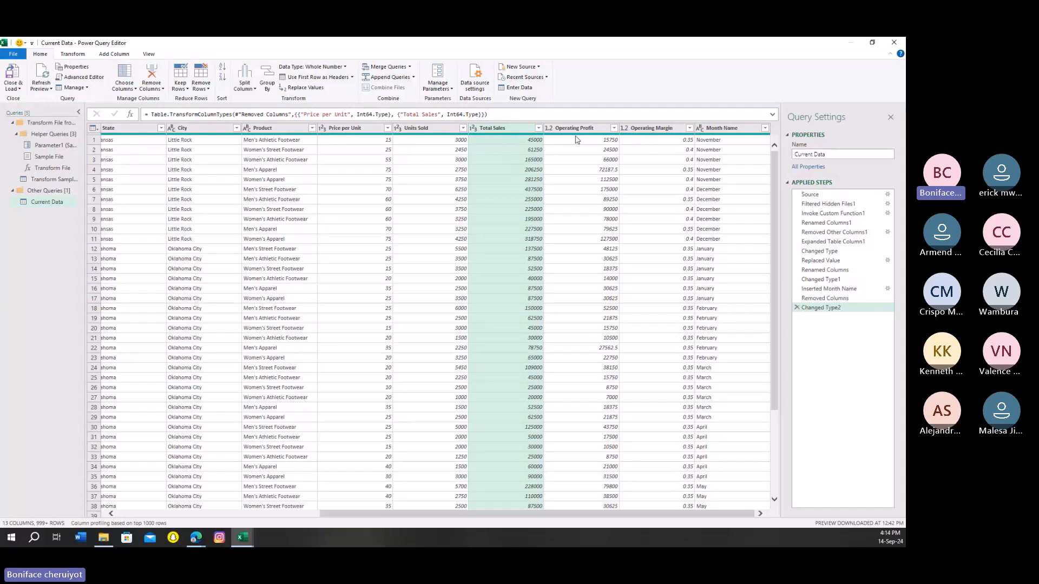
pyautogui.rightClick(576, 139)
pyautogui.press('Escape')
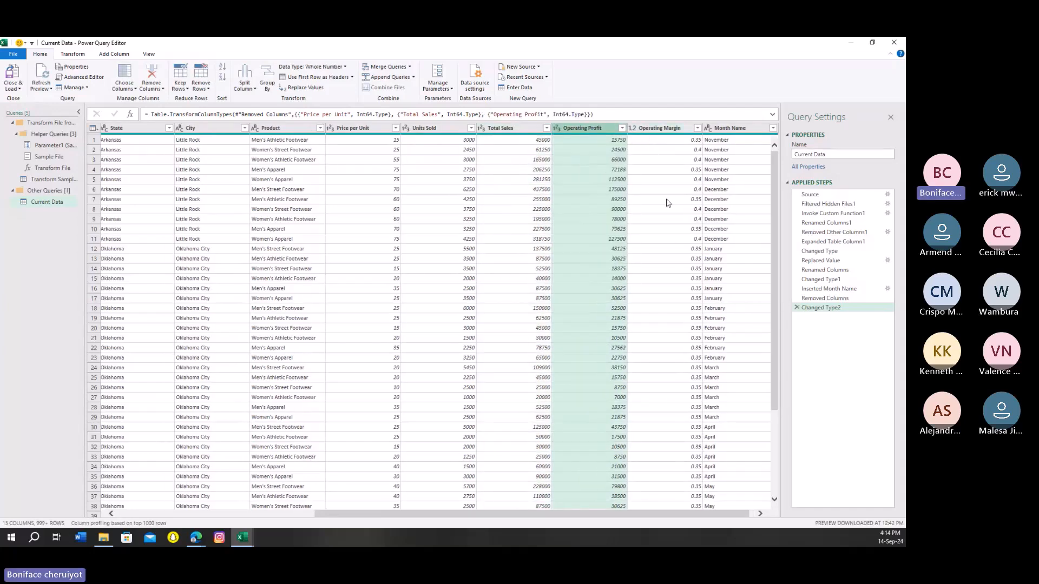
# - Promote the first row to column headers, then delete the Changed Type3 and Promoted Headers steps
pyautogui.click(760, 514)
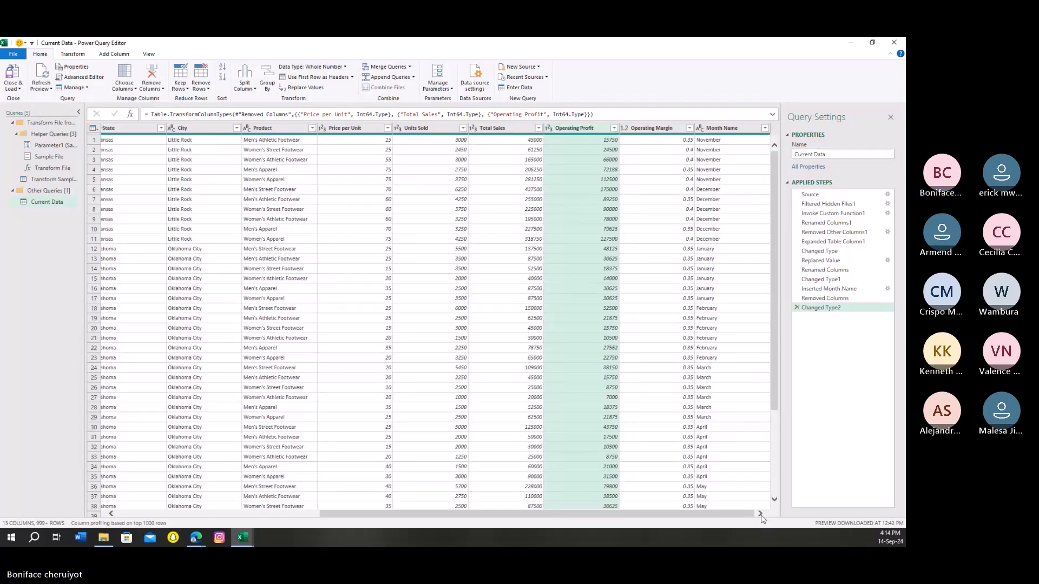
pyautogui.moveTo(702, 514); pyautogui.dragTo(459, 403)
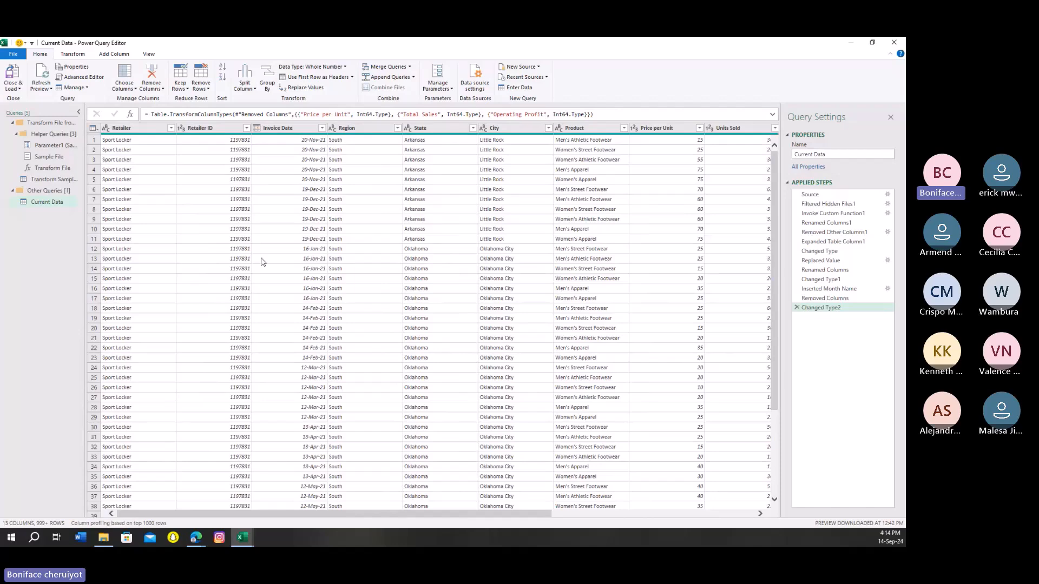
pyautogui.click(267, 230)
pyautogui.hotkey('ctrl', 'Home')
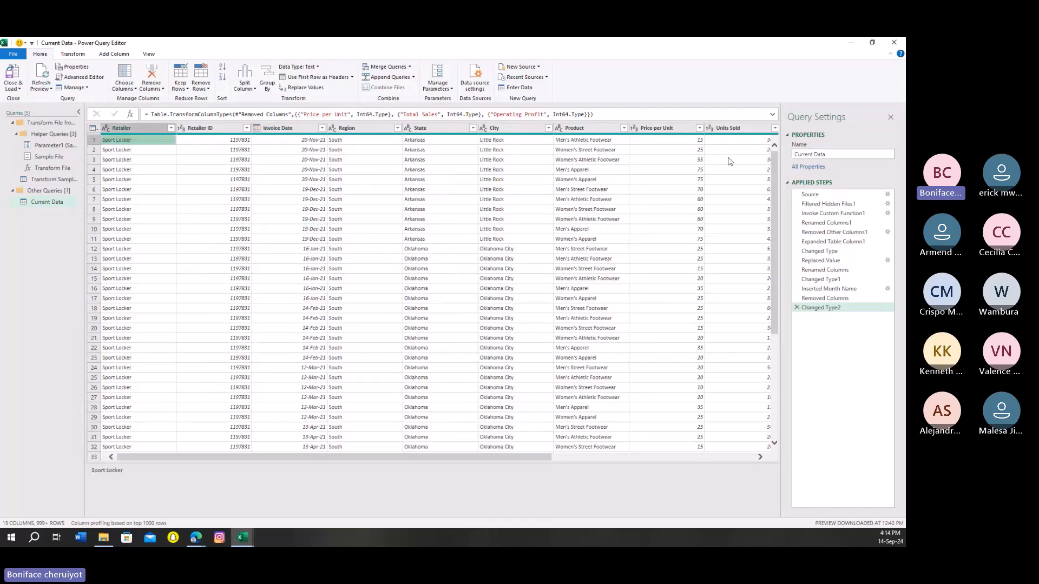
pyautogui.moveTo(454, 458); pyautogui.dragTo(265, 460)
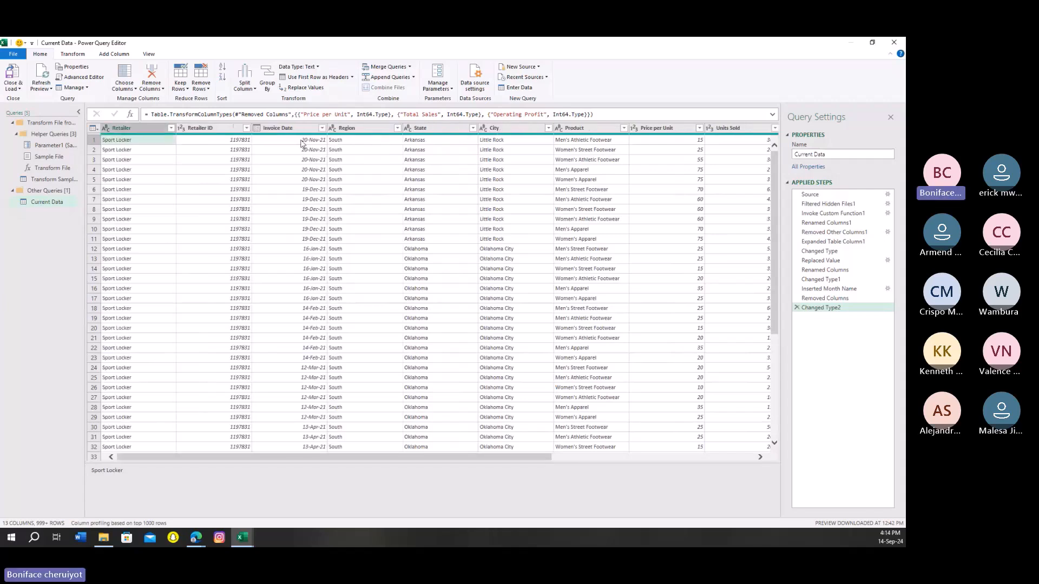
pyautogui.click(165, 140)
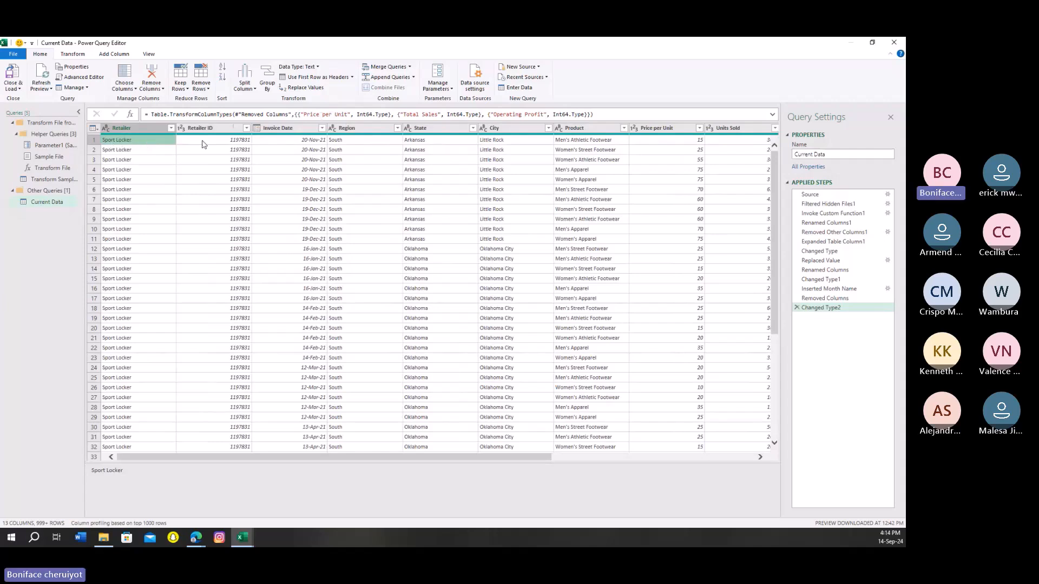
pyautogui.click(314, 77)
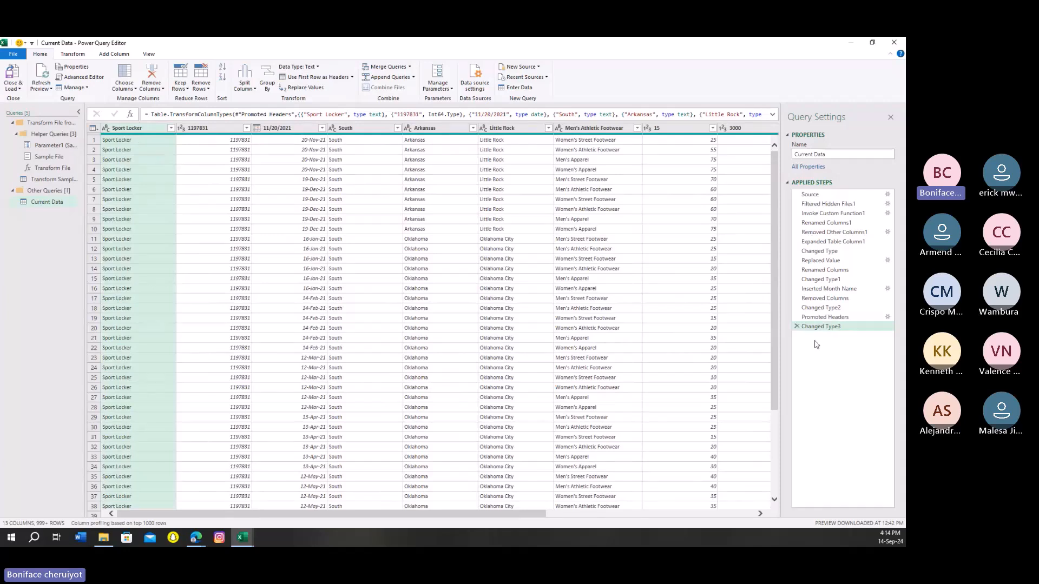
pyautogui.click(796, 326)
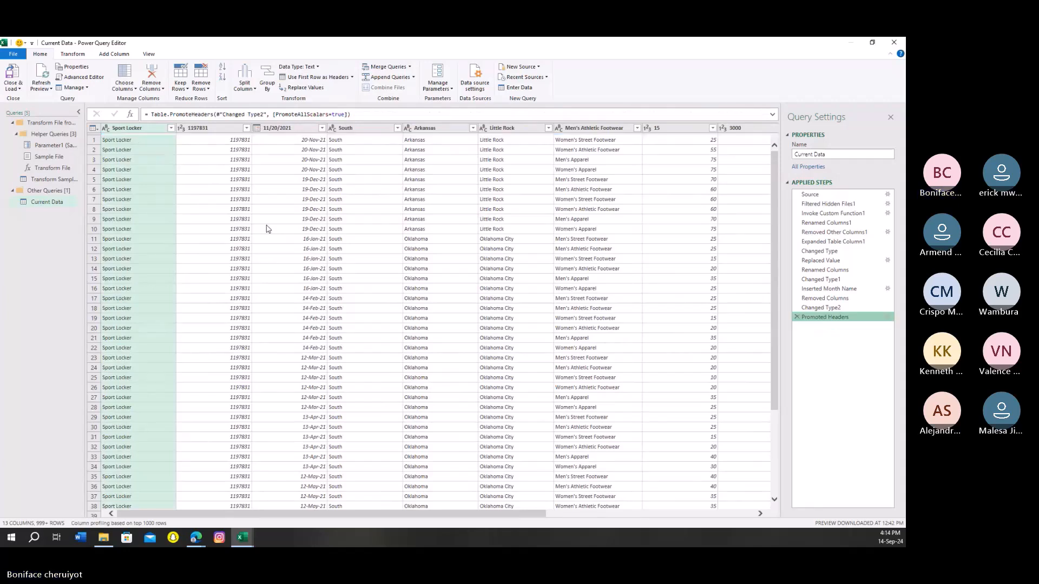
pyautogui.click(798, 317)
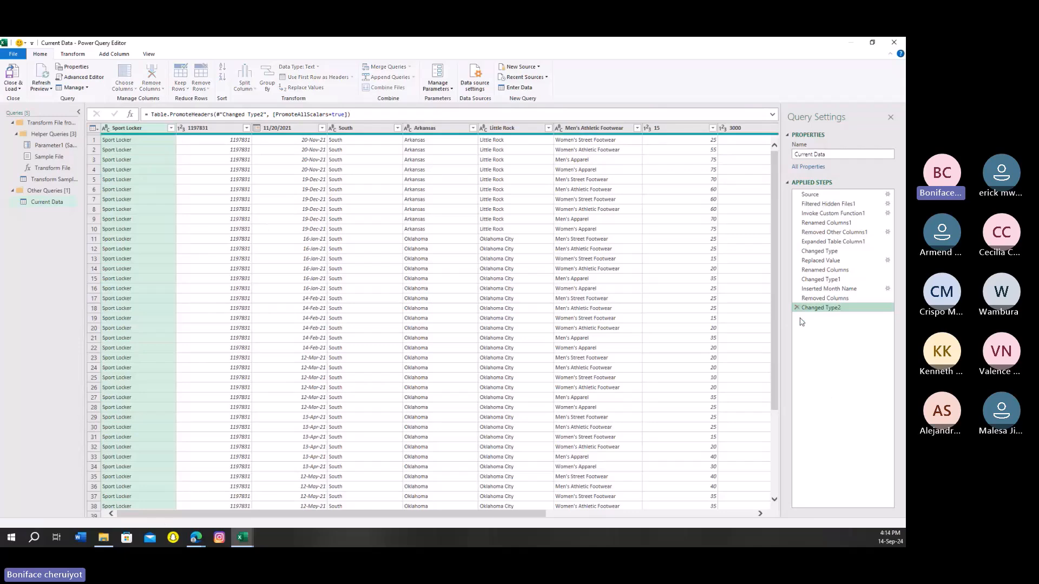
# - Repeat the first-row header promotion and remove its two applied steps to restore the original column headers
pyautogui.click(130, 142)
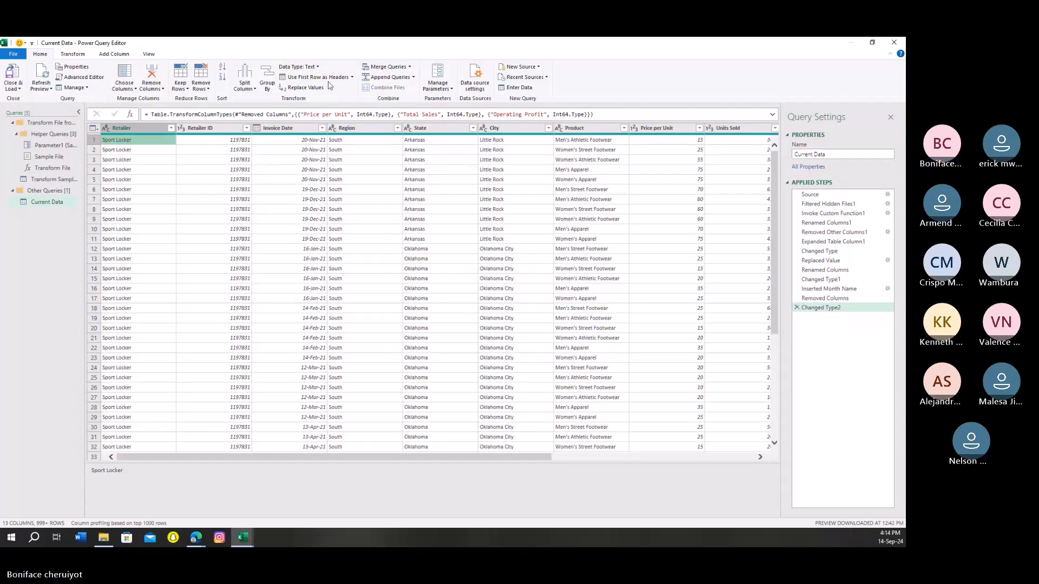
pyautogui.click(325, 79)
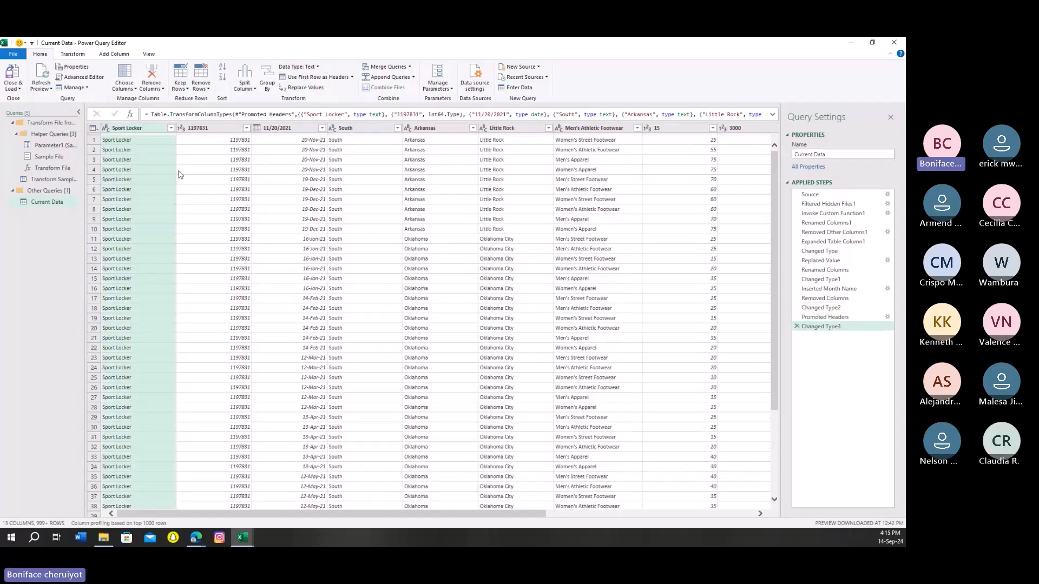
pyautogui.click(797, 327)
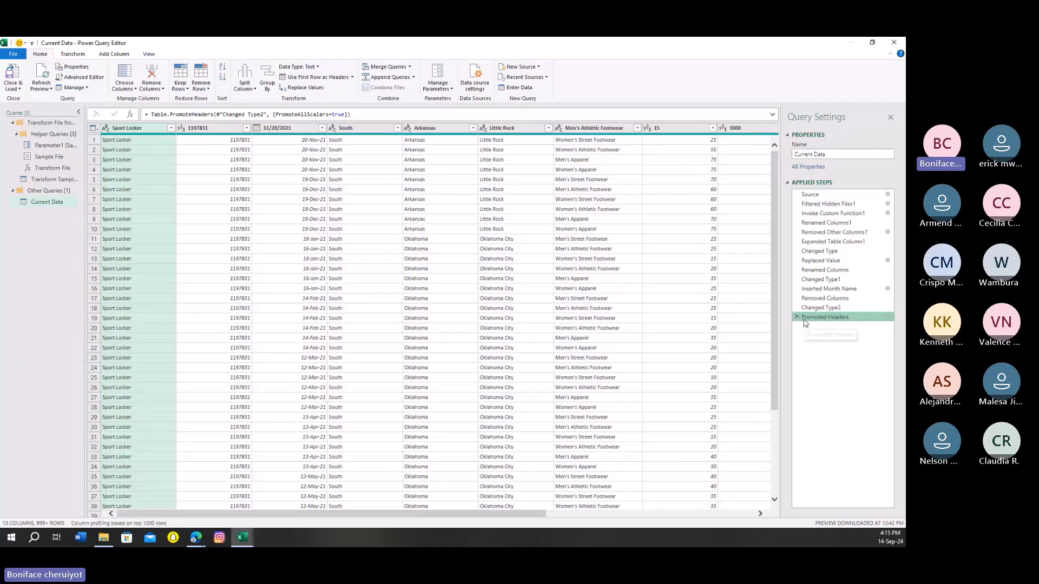
pyautogui.press('Delete')
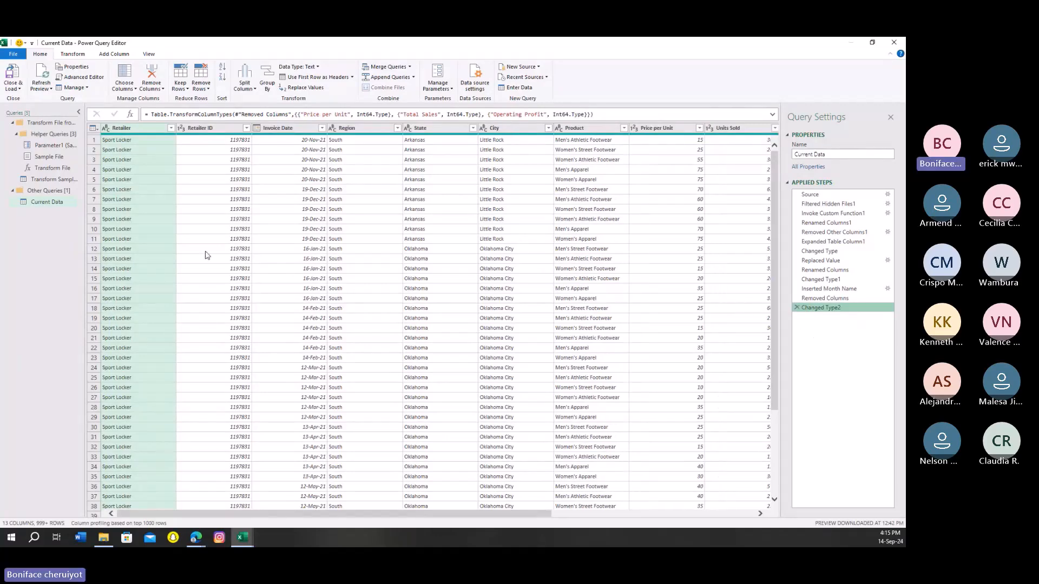
# - Look through the rows of the combined table, checking the Retailer column entries
pyautogui.scroll(-8, 205, 255)
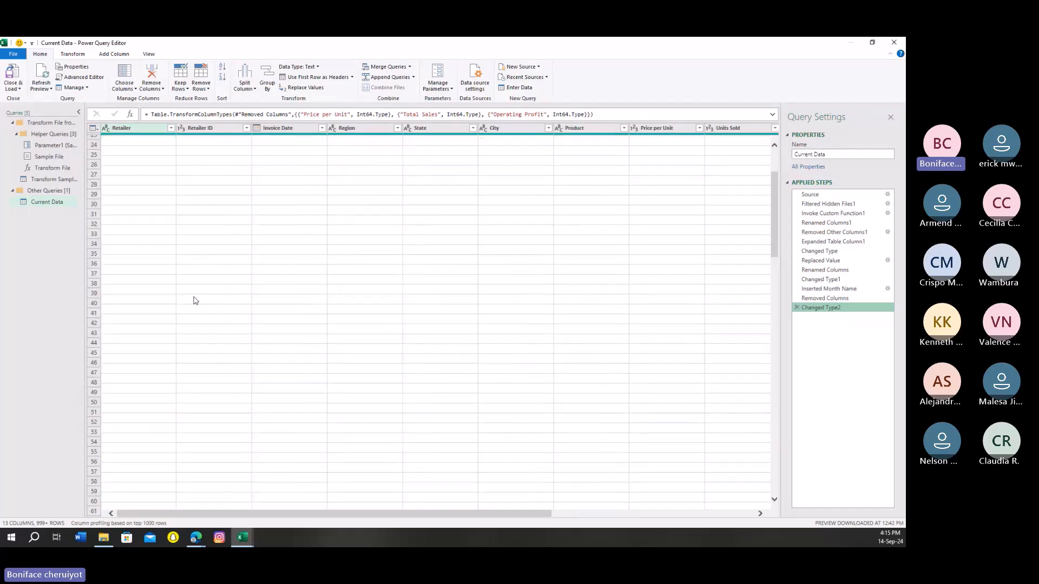
pyautogui.scroll(2, 192, 306)
pyautogui.scroll(-19, 188, 313)
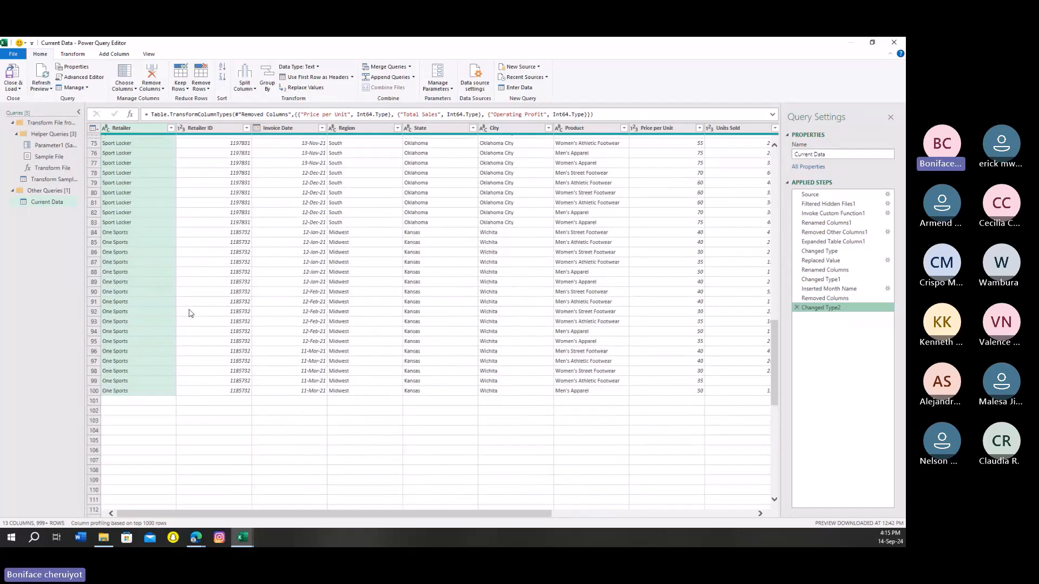
pyautogui.scroll(2, 124, 260)
pyautogui.scroll(20, 124, 259)
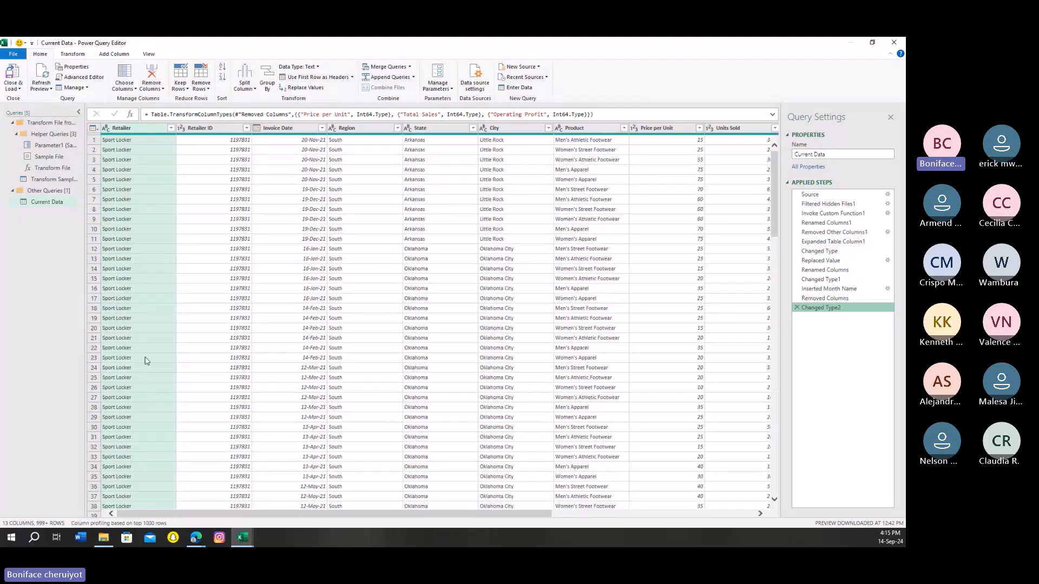
pyautogui.scroll(-8, 145, 360)
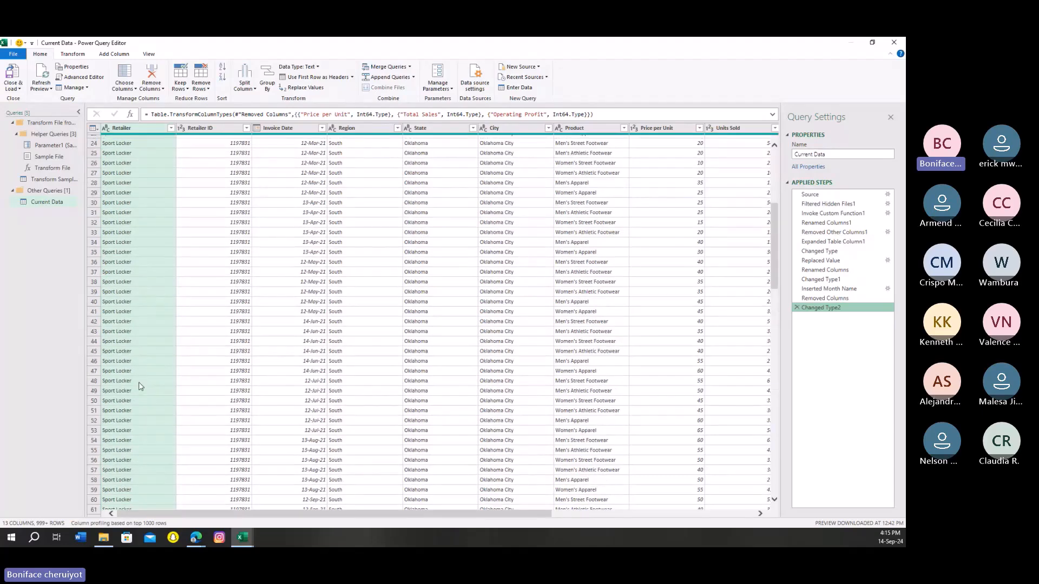
pyautogui.click(139, 400)
pyautogui.scroll(6, 160, 331)
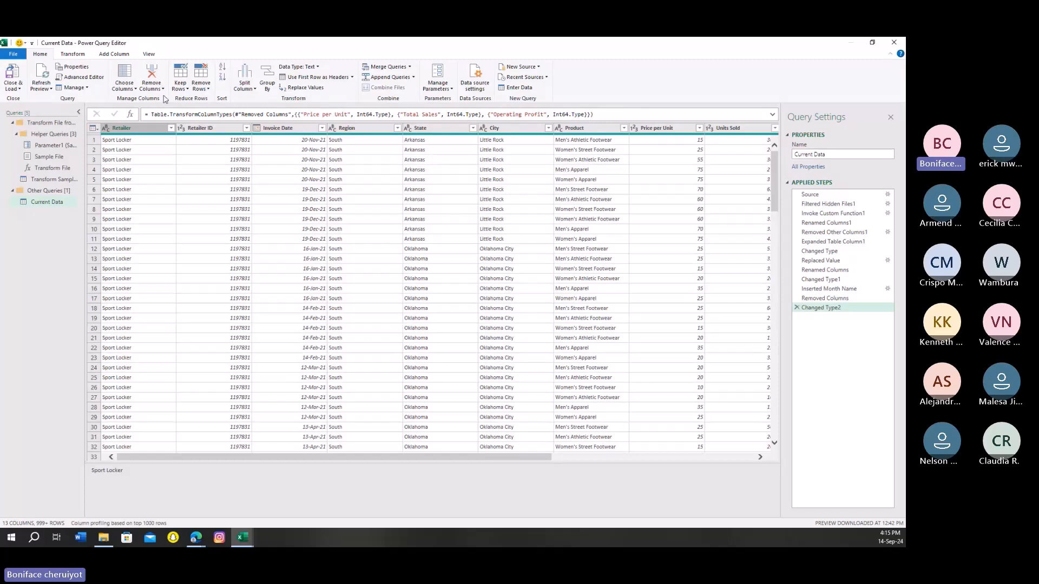
# - Examine the Remove Rows options and the Remove Top Rows settings without removing any rows
pyautogui.click(200, 85)
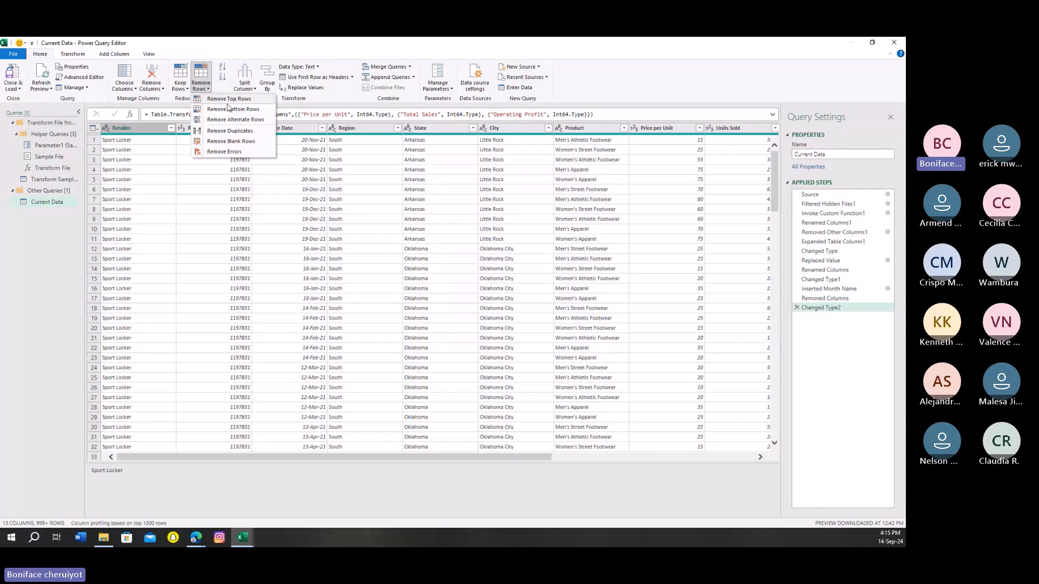
pyautogui.click(232, 99)
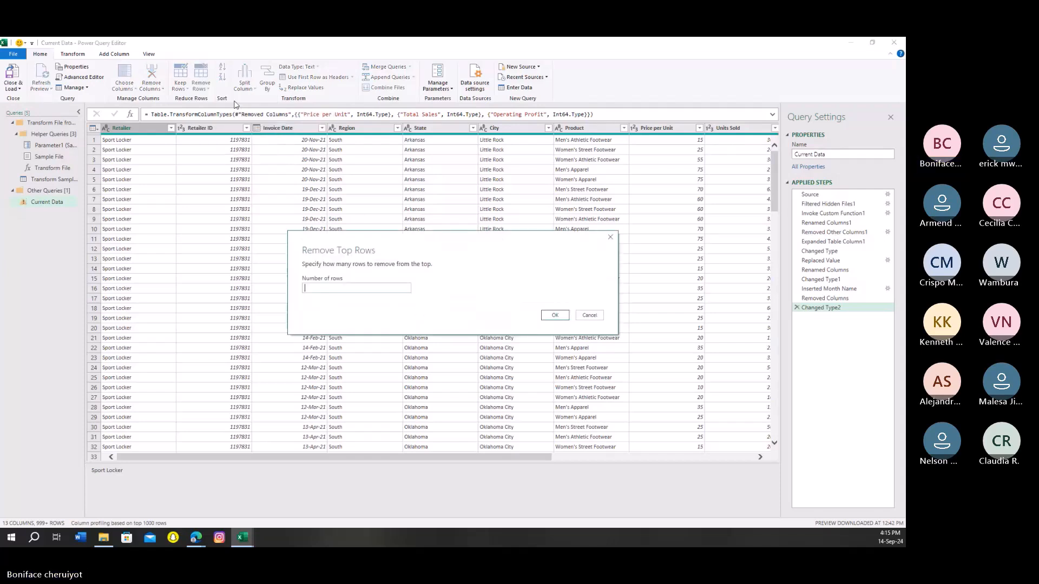
pyautogui.press('Escape')
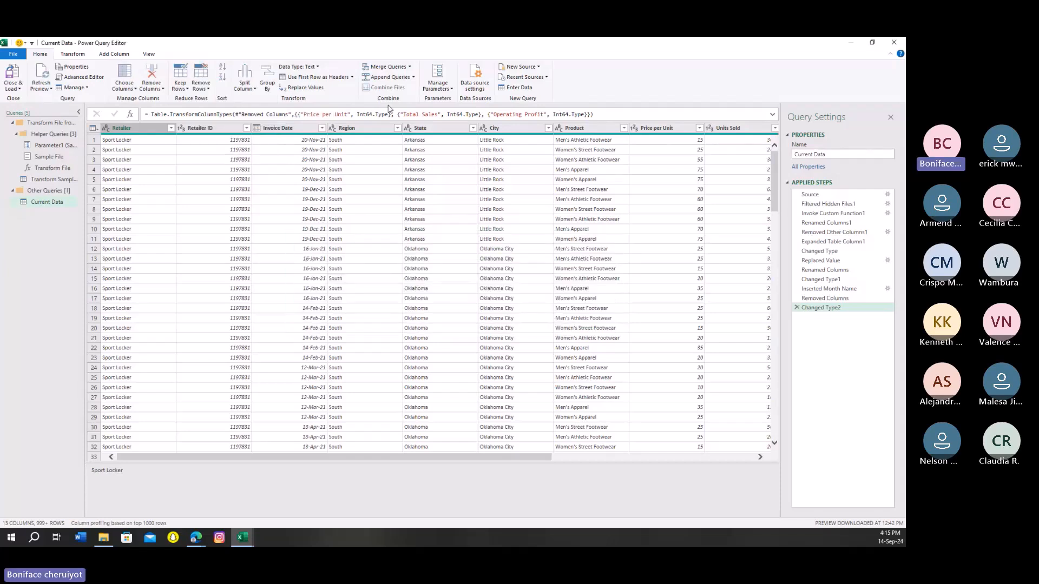
# - Remove the top 50 rows from the Current Data query
pyautogui.click(203, 85)
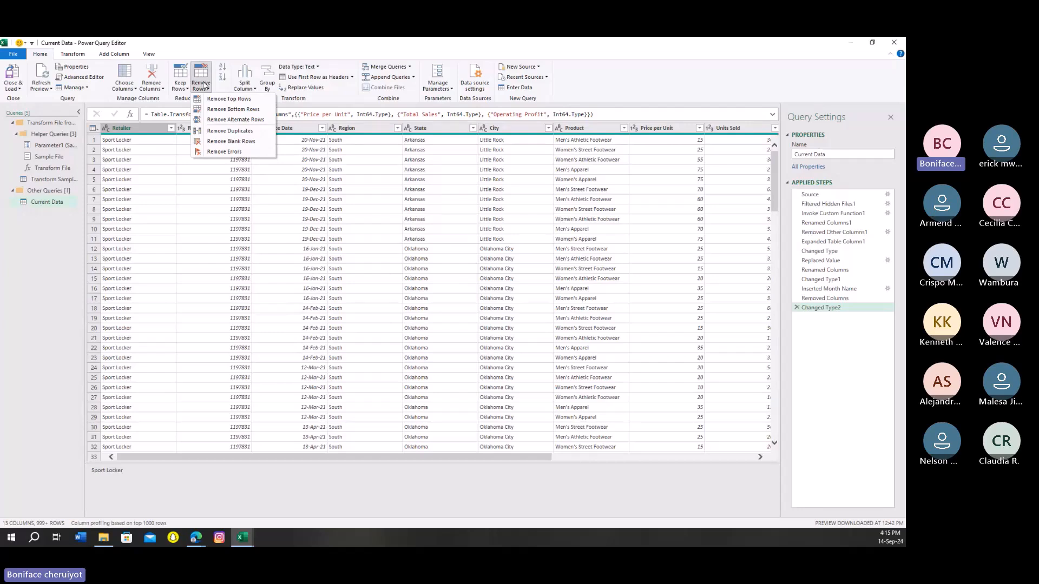
pyautogui.click(222, 99)
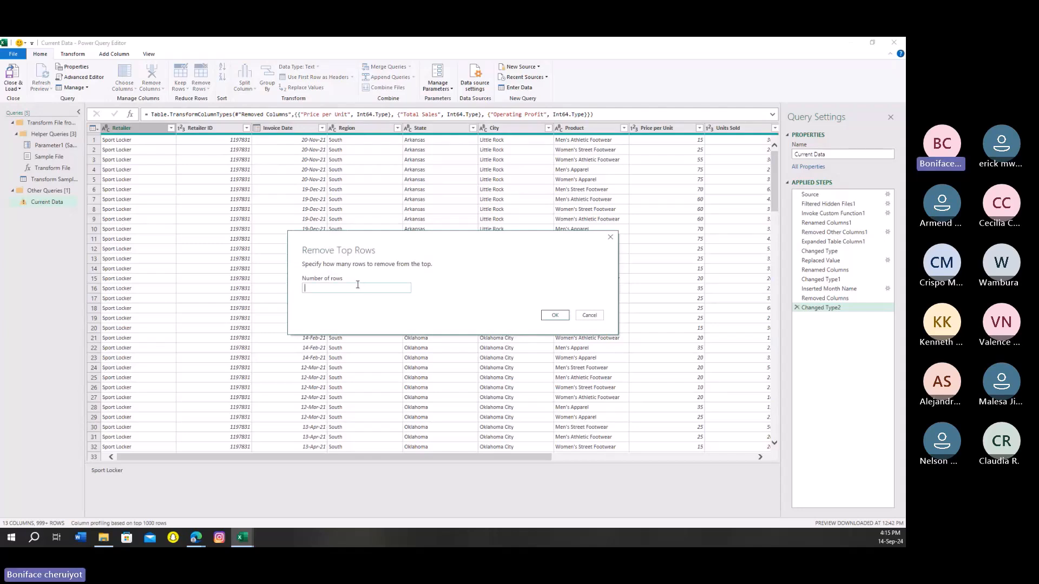
pyautogui.write('50')
pyautogui.click(555, 315)
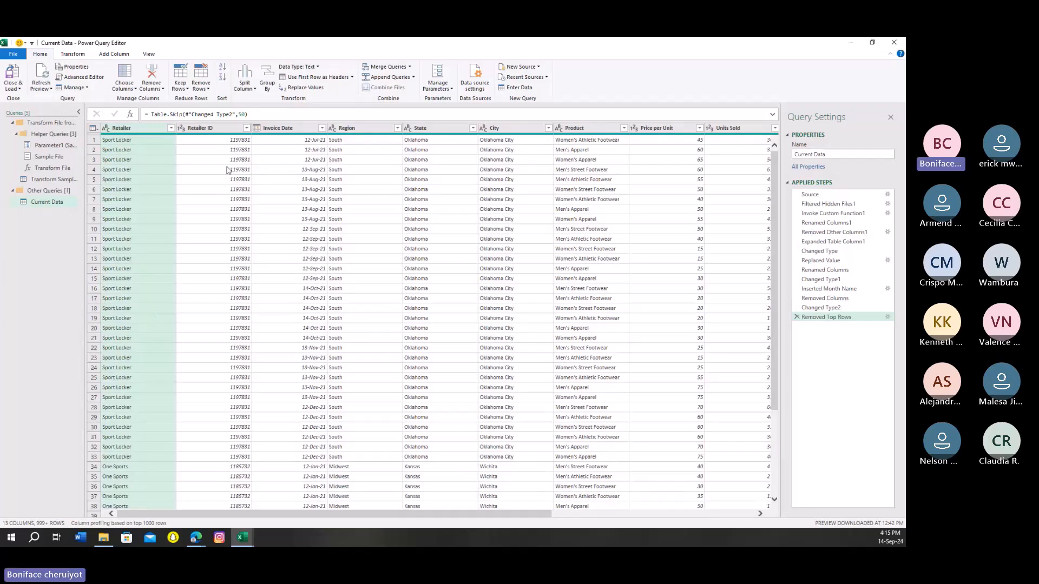
# - Edit the Removed Top Rows step so that only 1 row is removed from the top
pyautogui.click(888, 317)
pyautogui.click(589, 315)
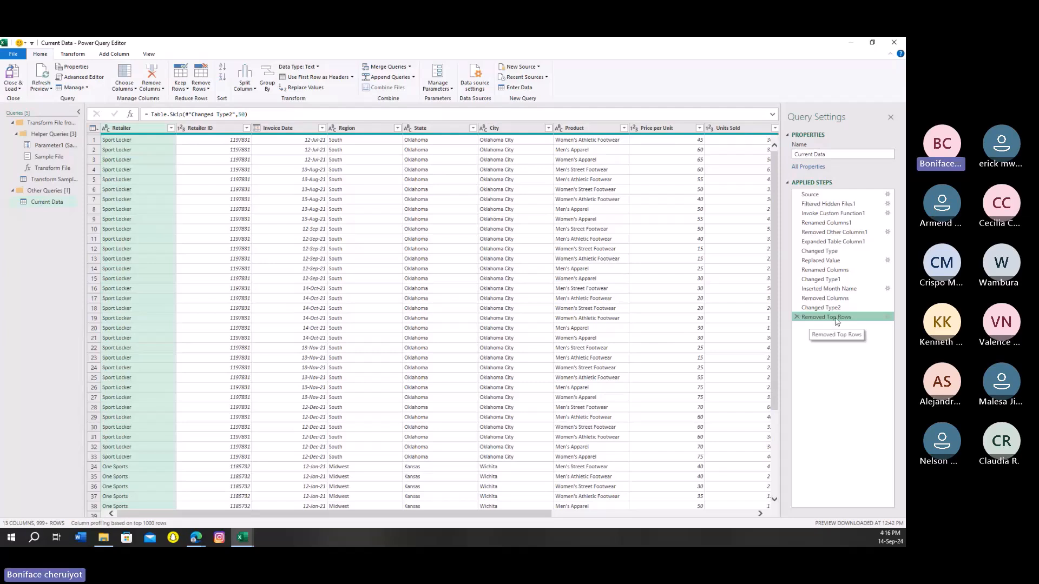
pyautogui.click(888, 318)
pyautogui.write('1')
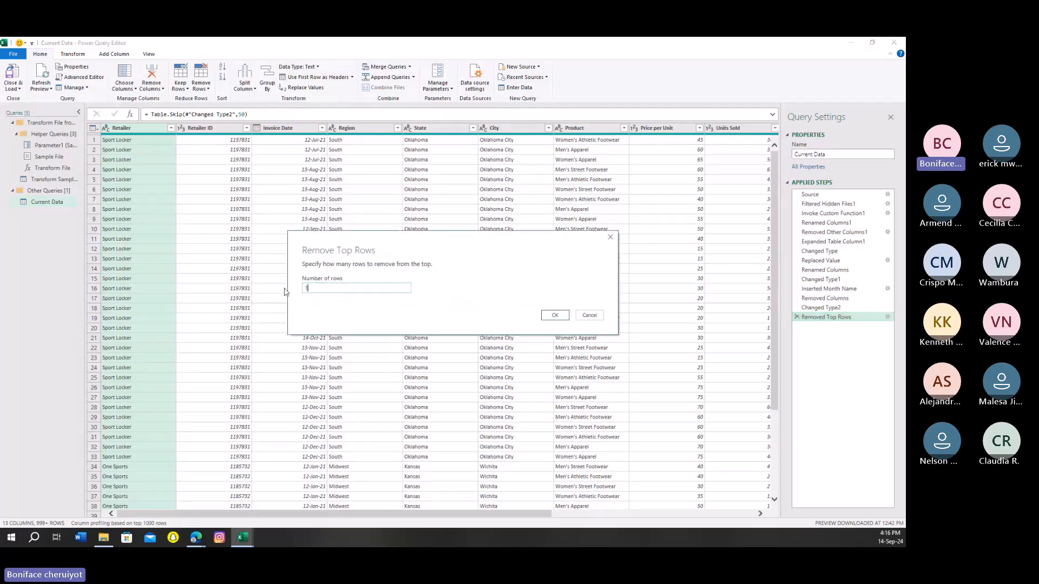
pyautogui.click(544, 317)
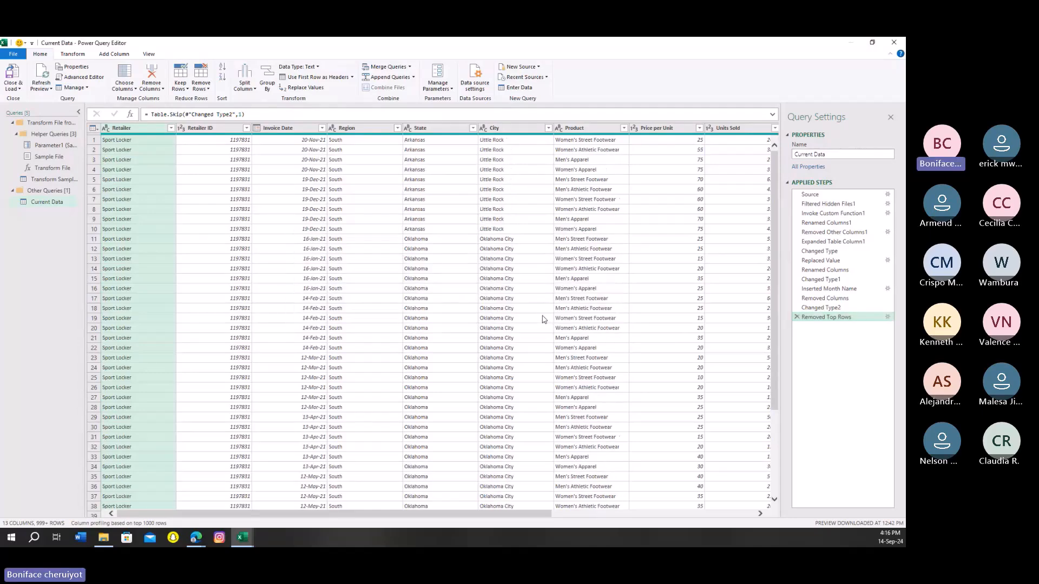
pyautogui.click(274, 288)
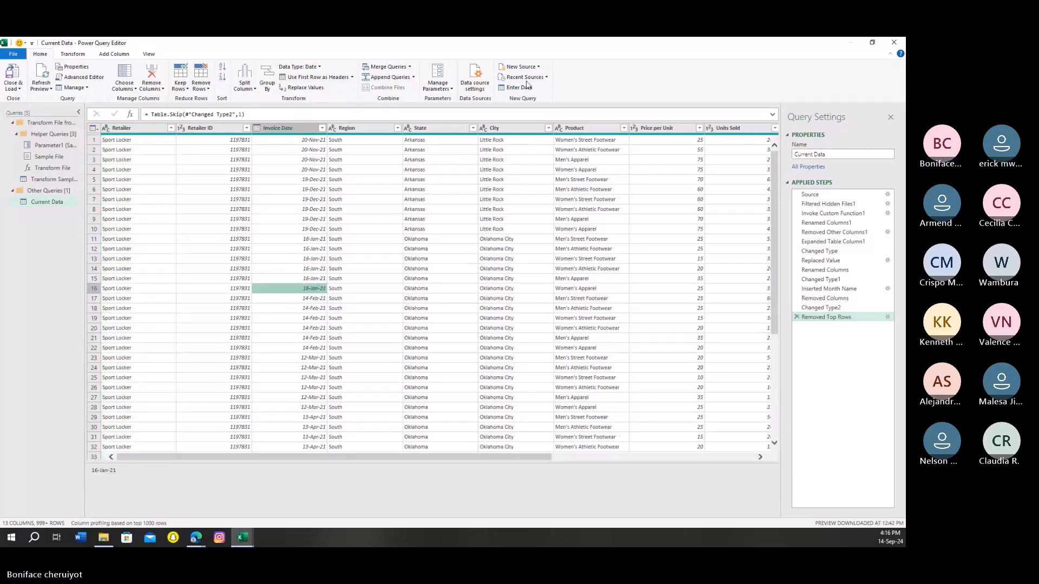
# - Remove the bottom 100 rows from the Current Data query
pyautogui.click(200, 84)
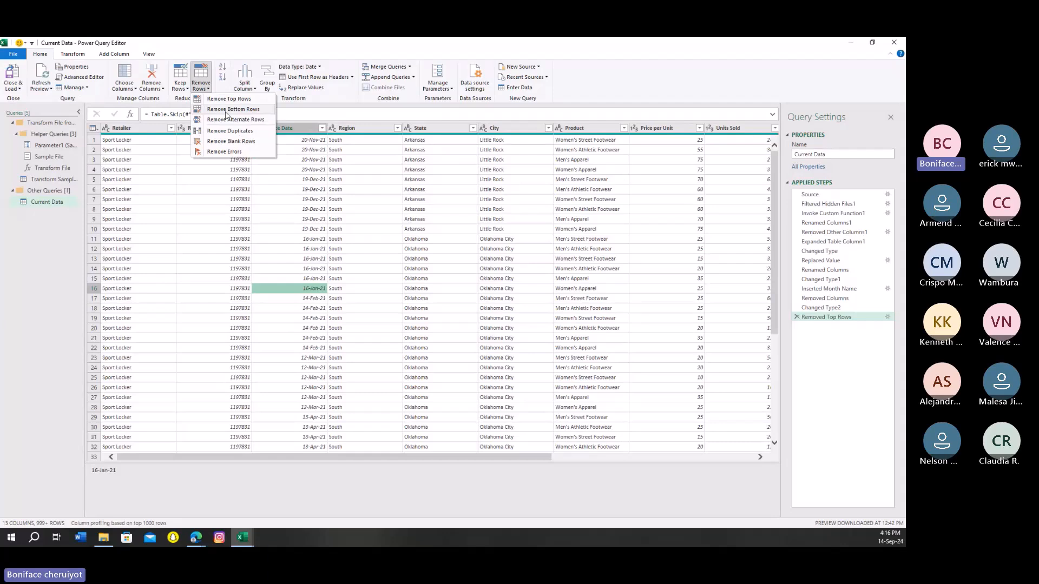
pyautogui.click(251, 110)
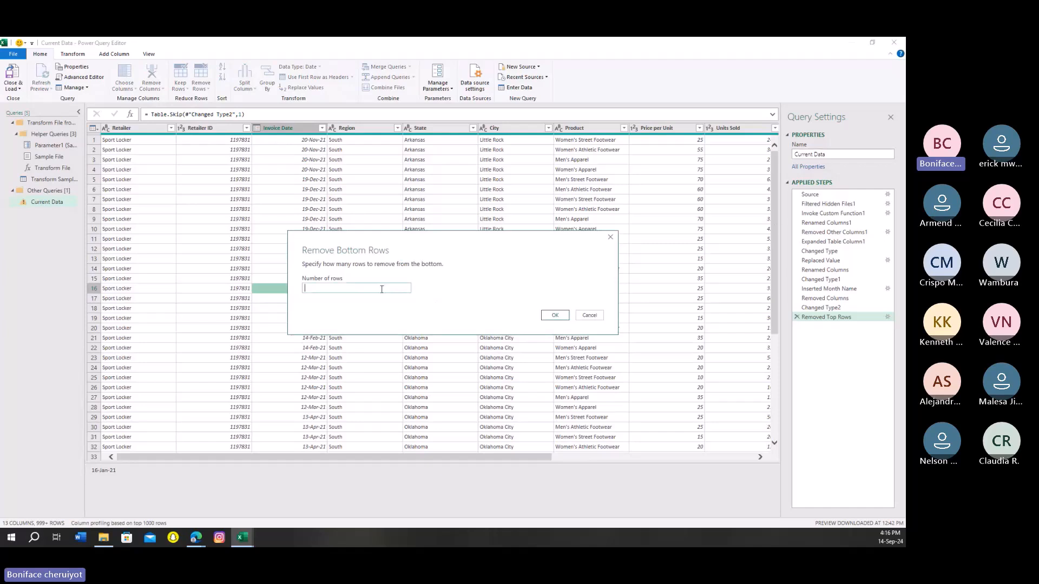
pyautogui.write('100')
pyautogui.click(553, 316)
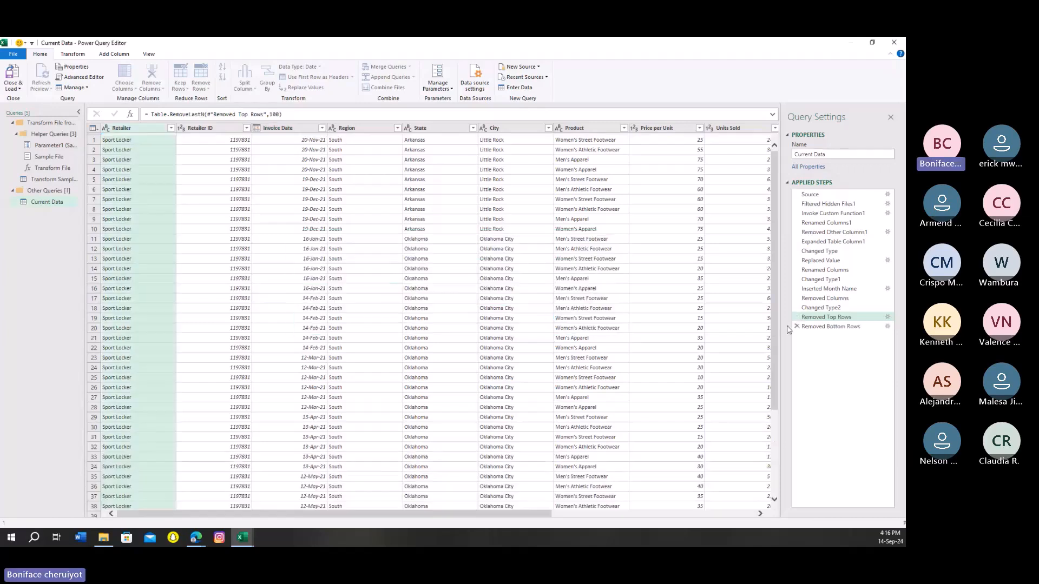
pyautogui.click(201, 87)
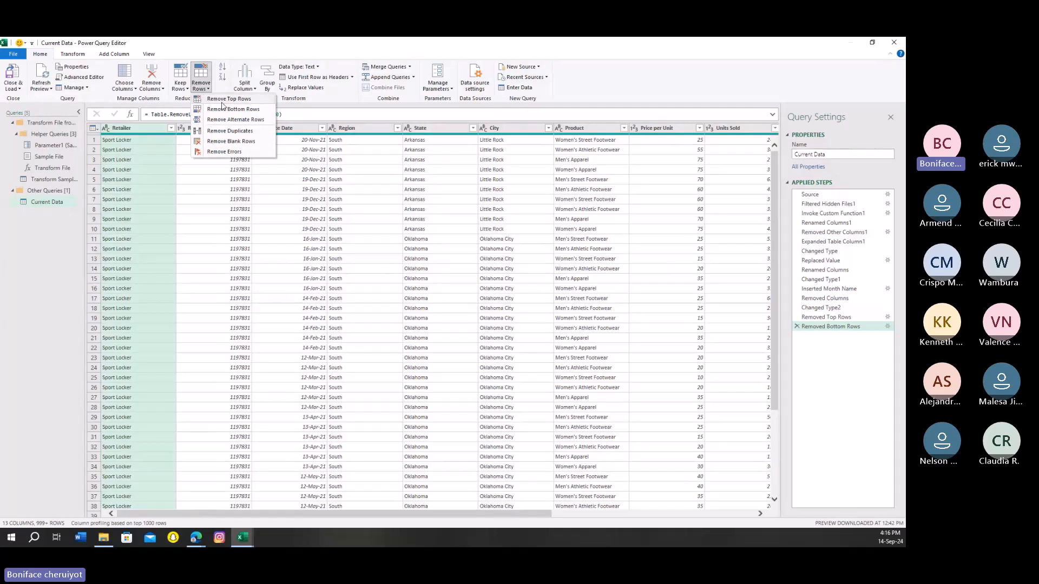
pyautogui.click(235, 219)
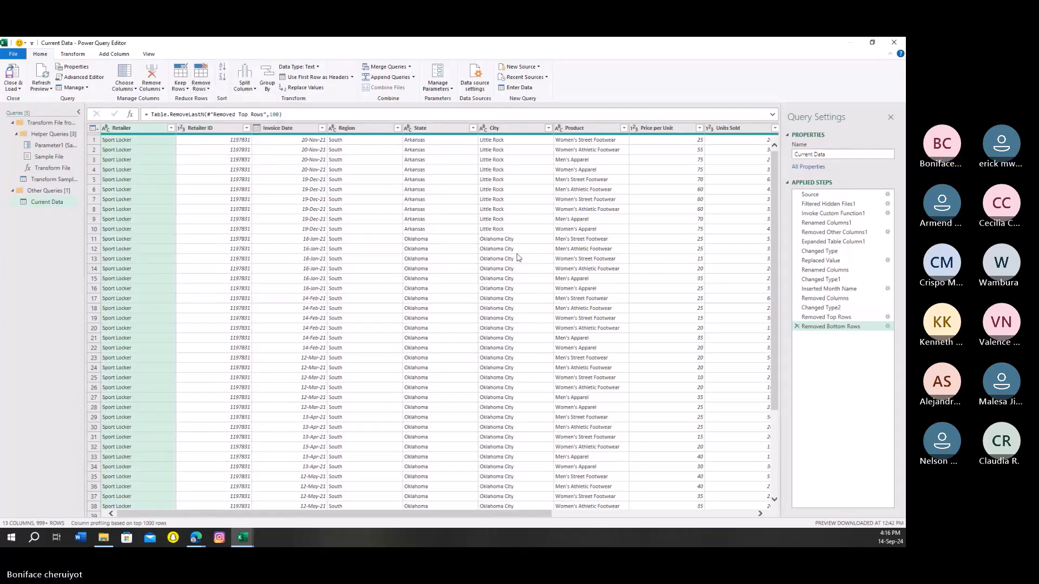
# - Look across the table's columns, closing the Query Settings pane to see more of them
pyautogui.click(433, 278)
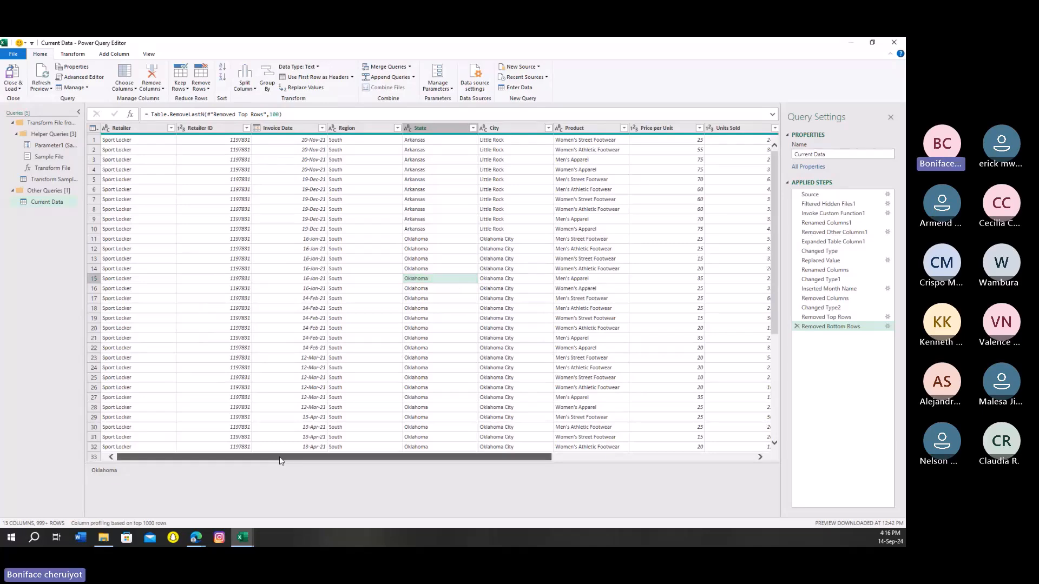
pyautogui.moveTo(281, 460); pyautogui.dragTo(375, 456)
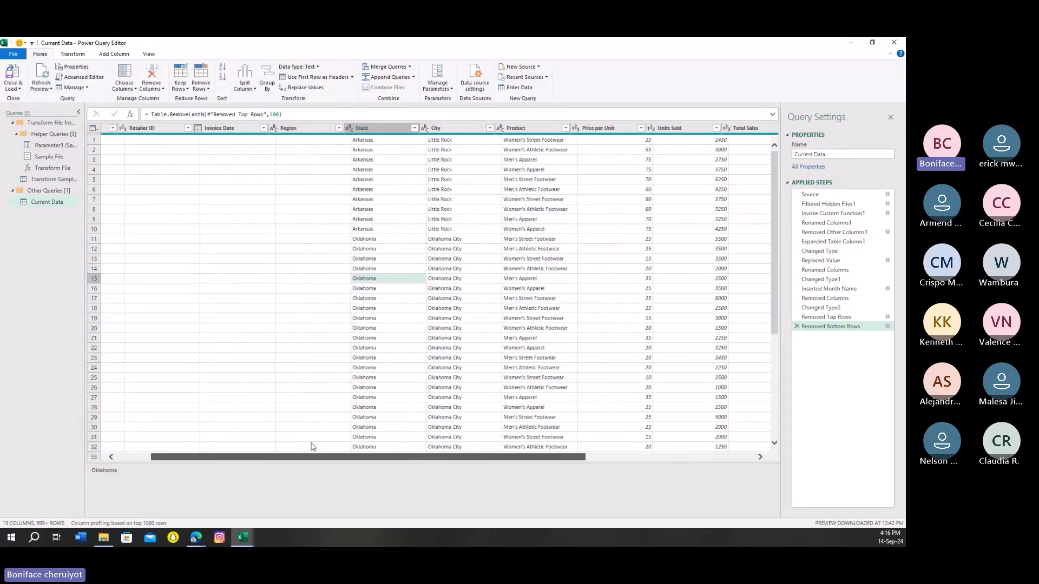
pyautogui.moveTo(311, 447); pyautogui.dragTo(239, 431)
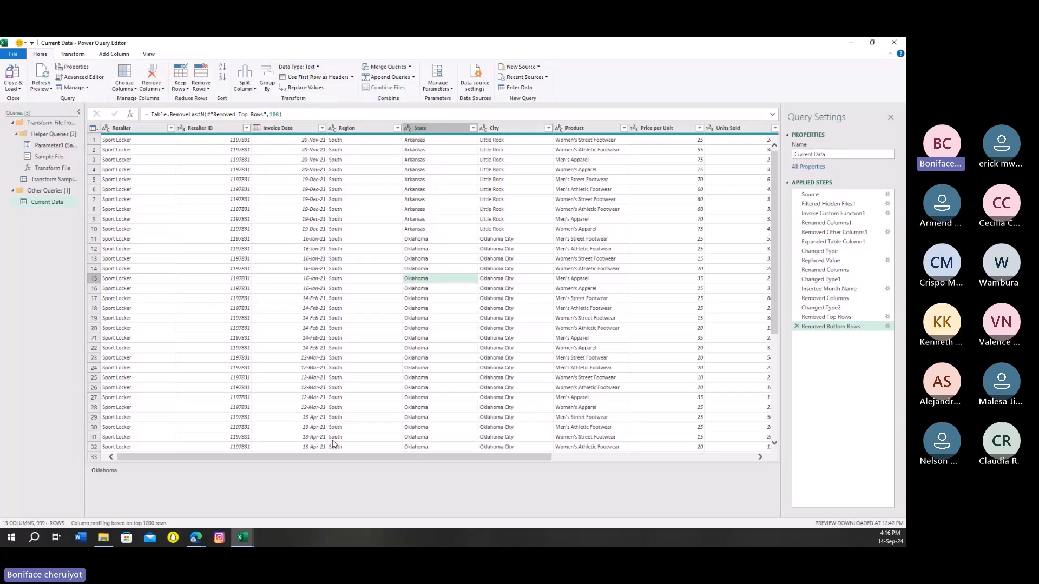
pyautogui.click(890, 117)
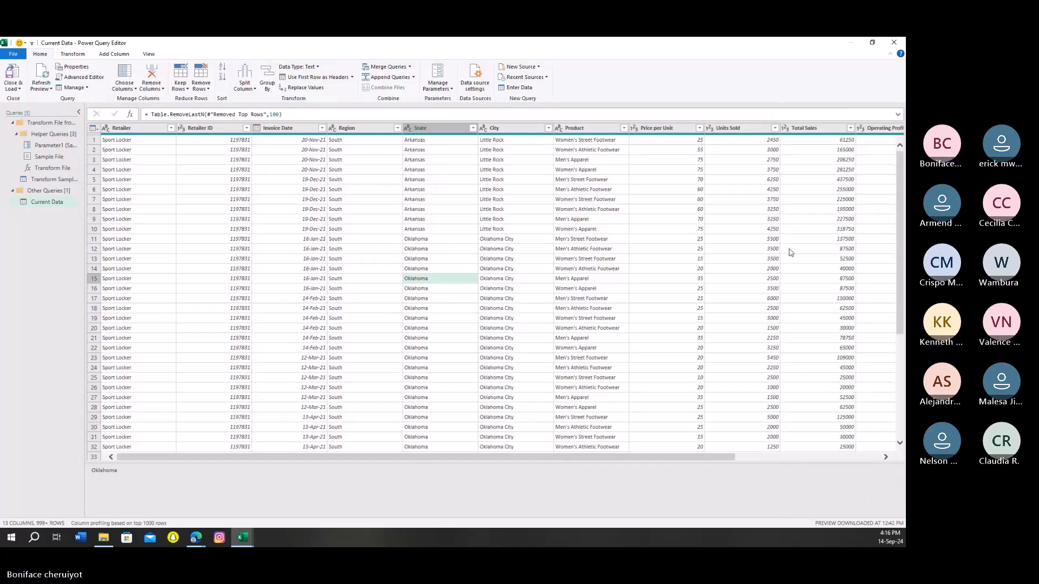
pyautogui.moveTo(361, 460); pyautogui.dragTo(247, 413)
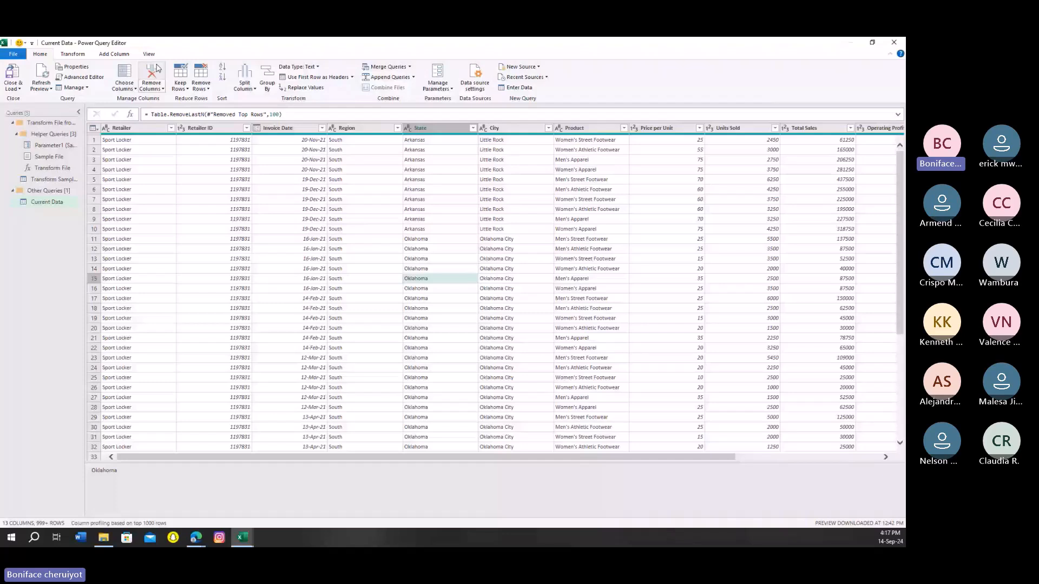
# - Choose only the Retailer and Total Sales columns to keep in the table
pyautogui.click(127, 85)
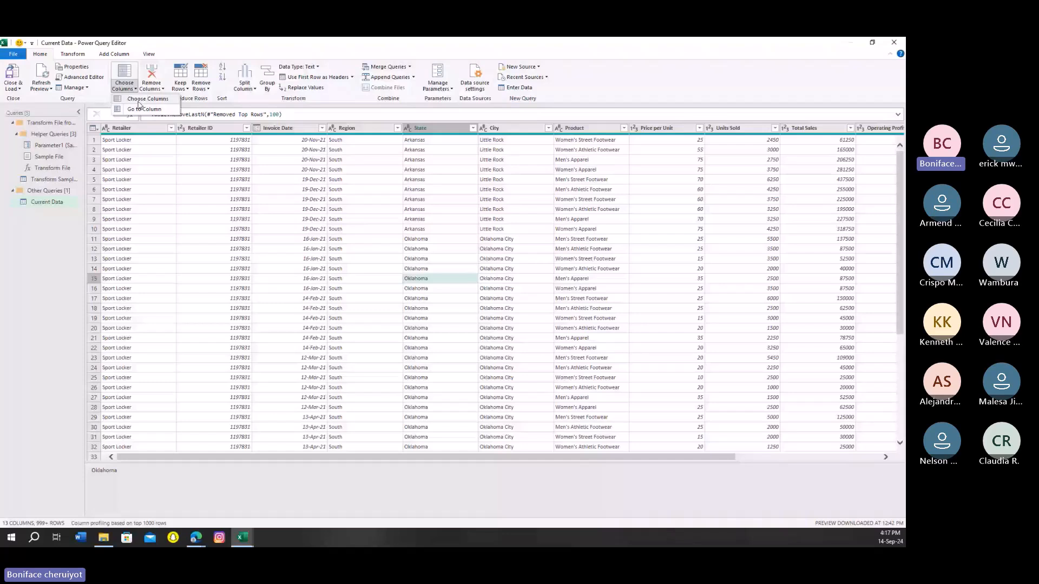
pyautogui.click(142, 99)
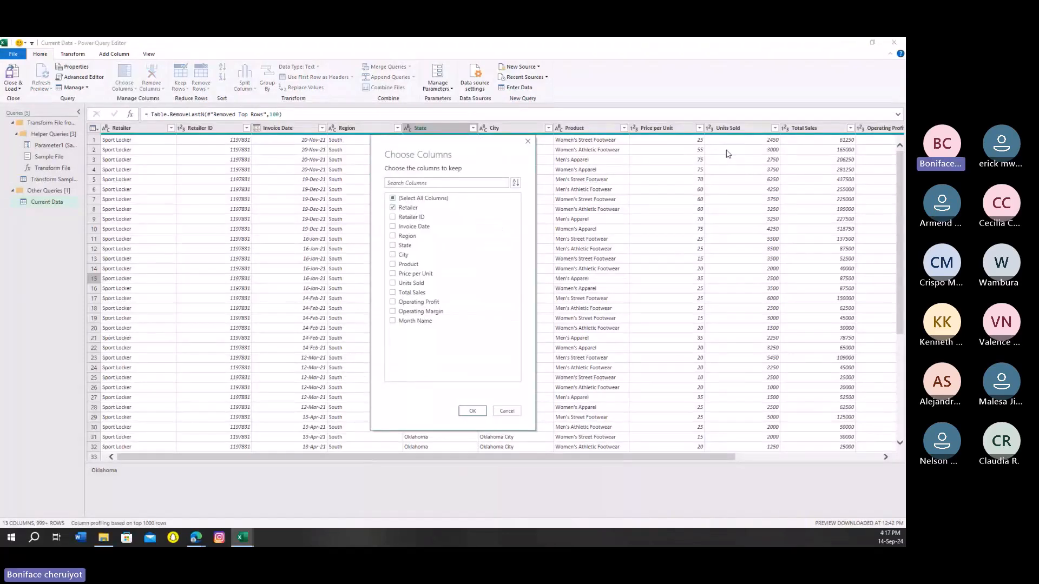
pyautogui.click(409, 295)
pyautogui.click(473, 412)
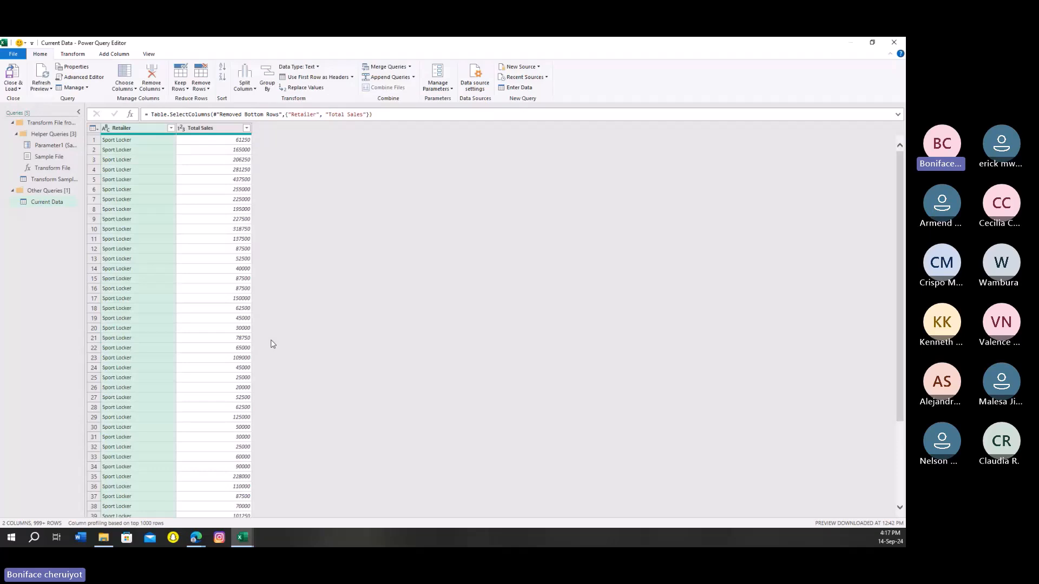
# - Set the Retailer column's data type to Text
pyautogui.click(238, 338)
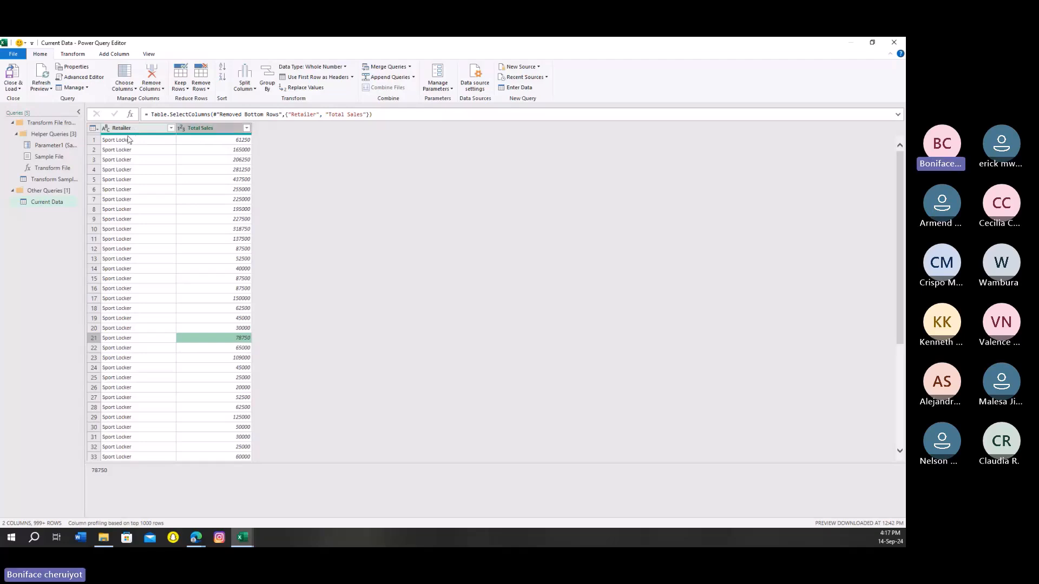
pyautogui.click(105, 129)
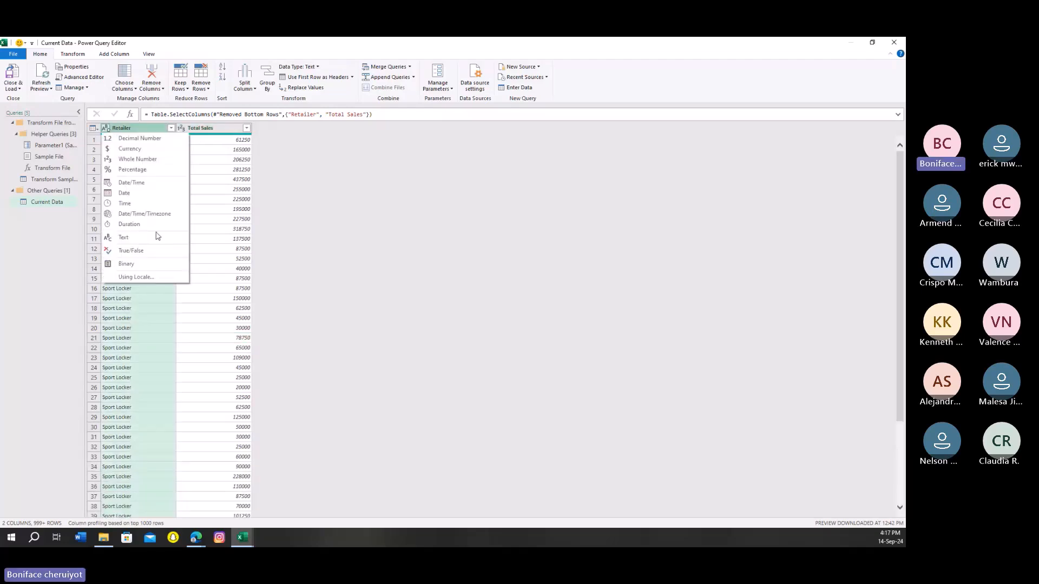
pyautogui.click(146, 237)
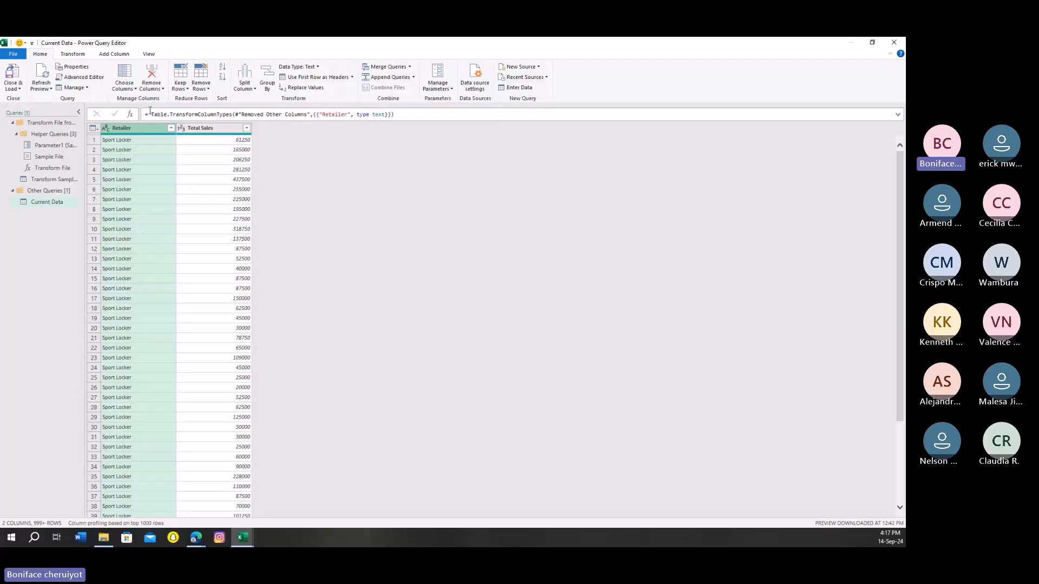
# - Show the Query Settings pane again and delete the Changed Type3 and Removed Other Columns steps
pyautogui.click(149, 54)
pyautogui.click(14, 78)
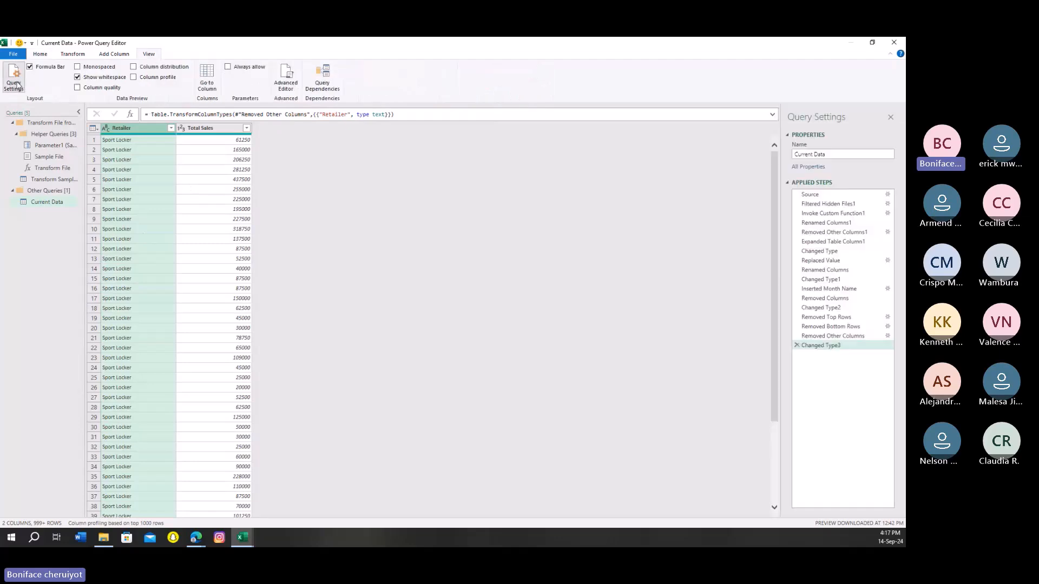
pyautogui.click(796, 345)
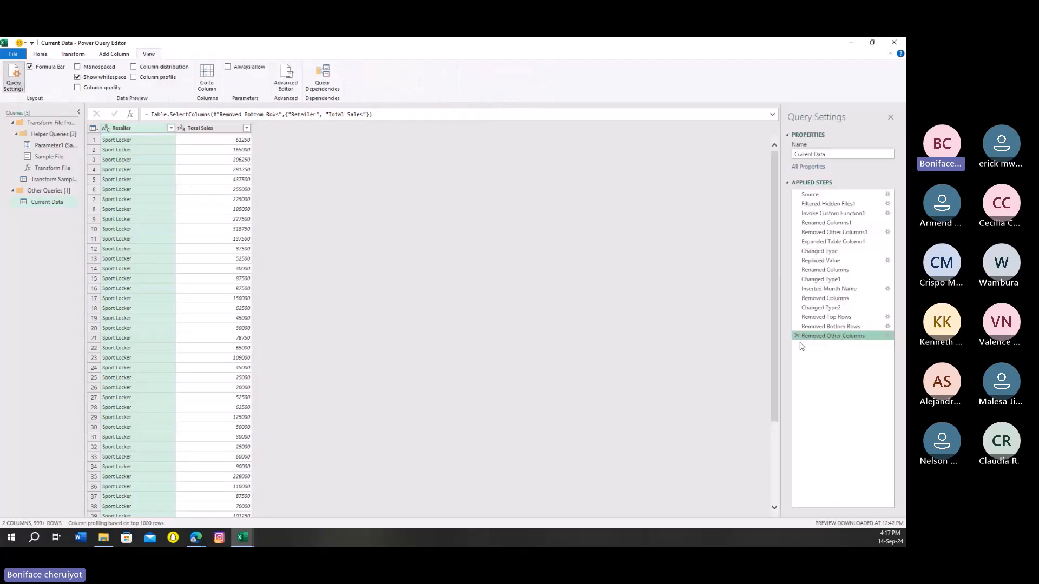
pyautogui.click(796, 336)
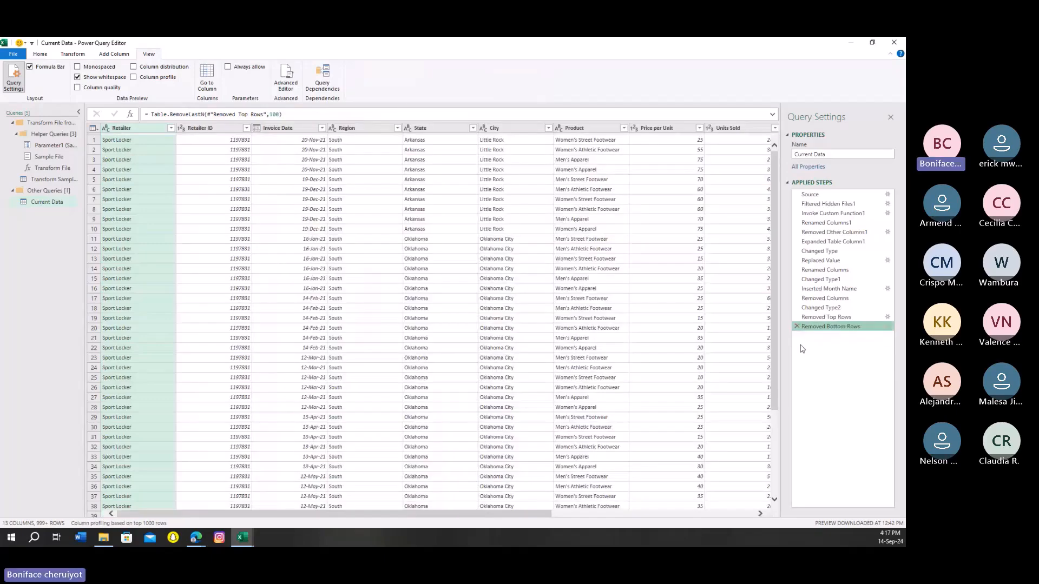
pyautogui.click(72, 54)
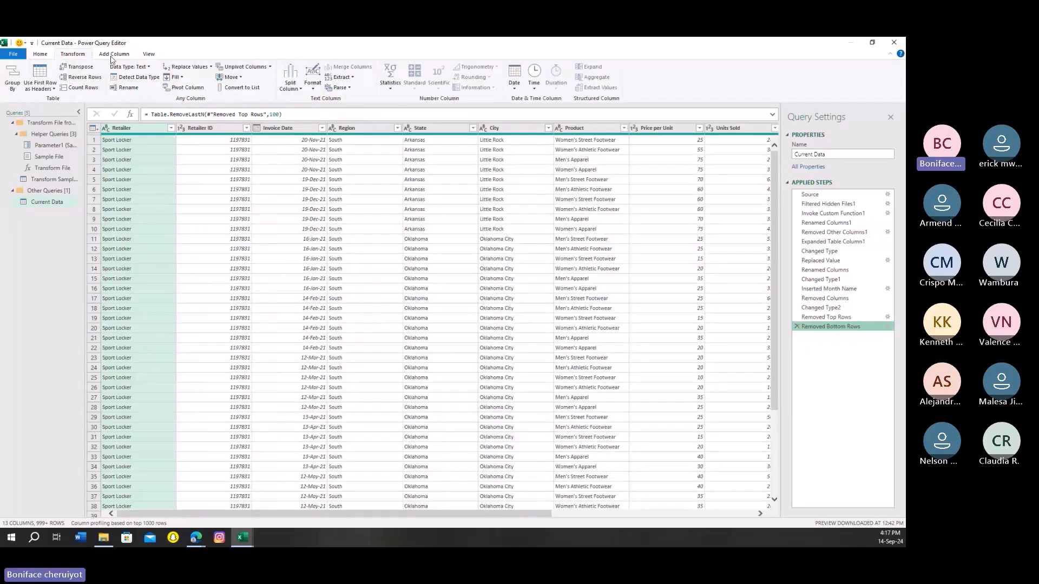
pyautogui.click(110, 55)
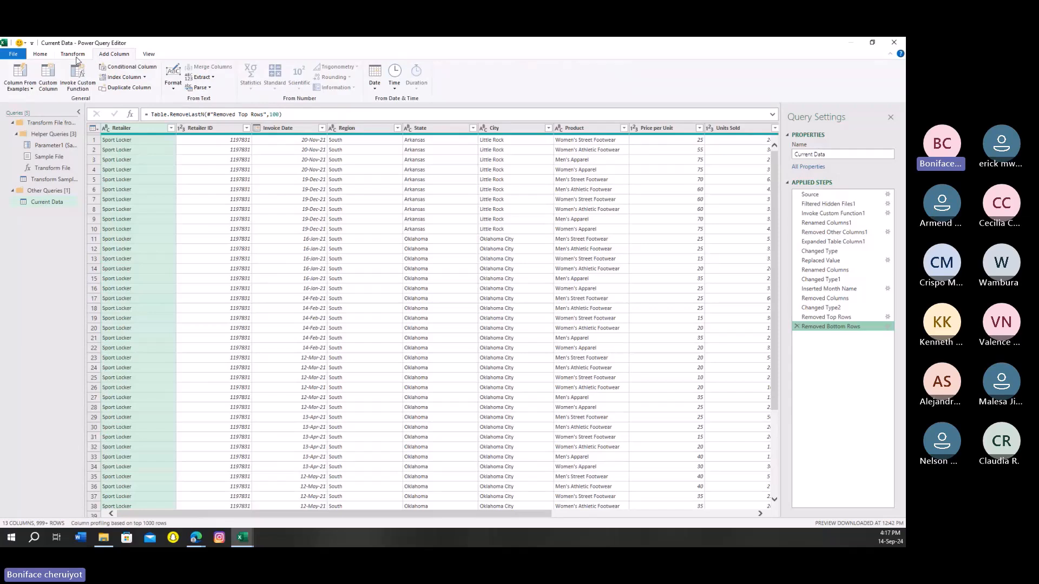
pyautogui.click(76, 57)
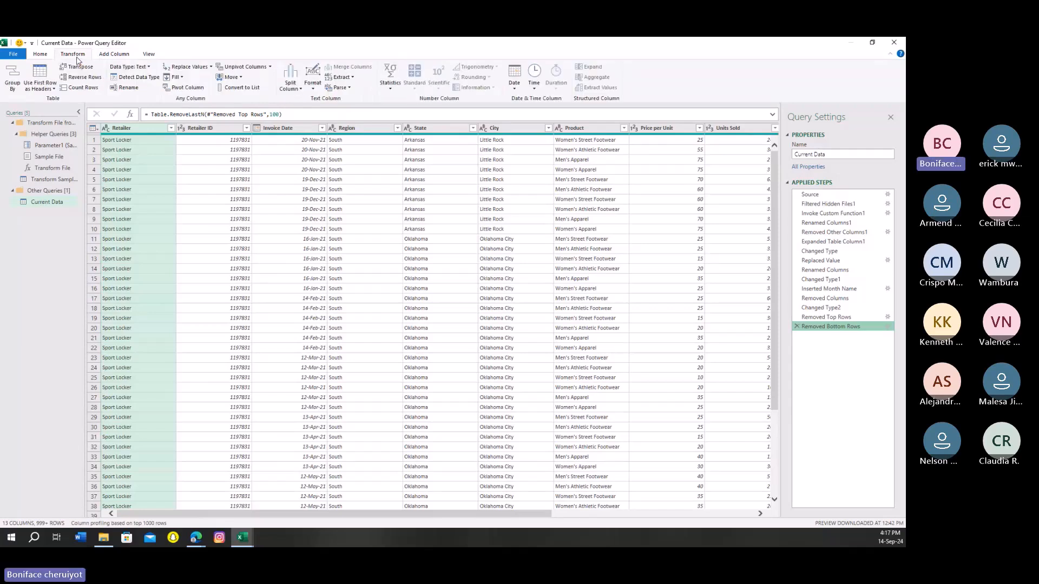
# - Choose only the Retailer, Total Sales and Operating Profit columns to keep in the table
pyautogui.click(48, 56)
pyautogui.click(124, 87)
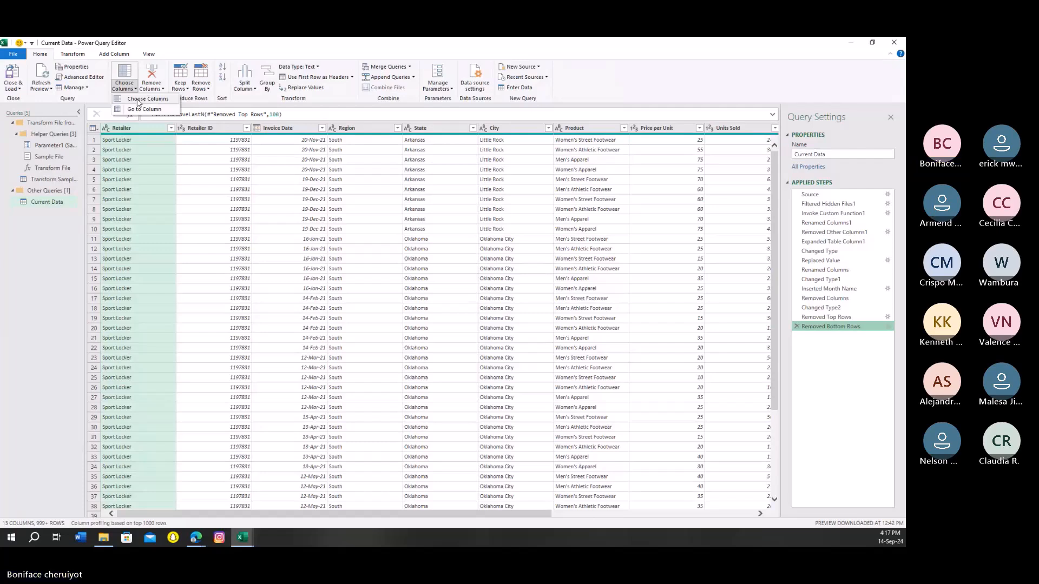
pyautogui.click(139, 100)
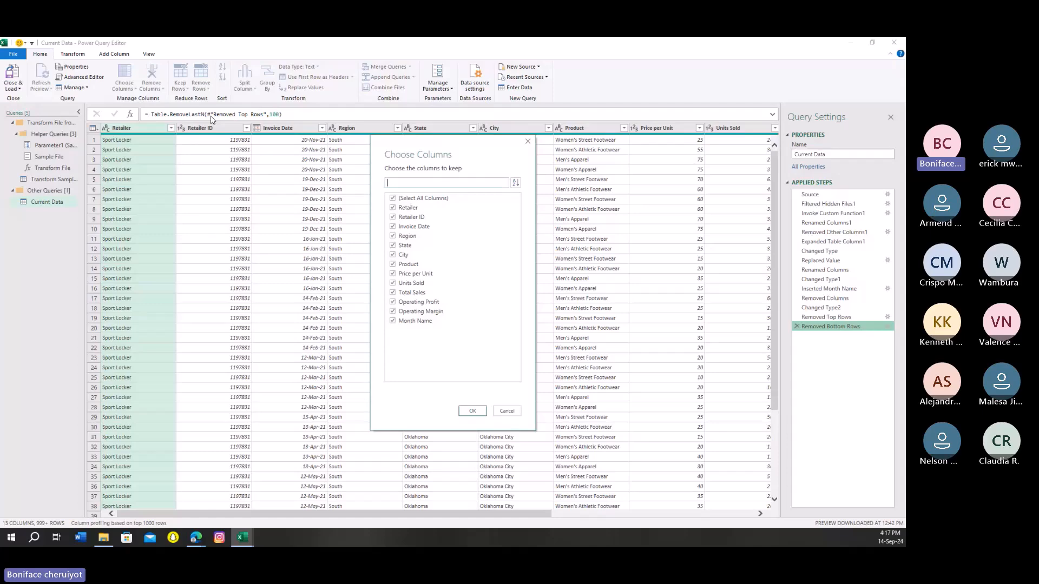
pyautogui.moveTo(481, 154); pyautogui.dragTo(620, 190)
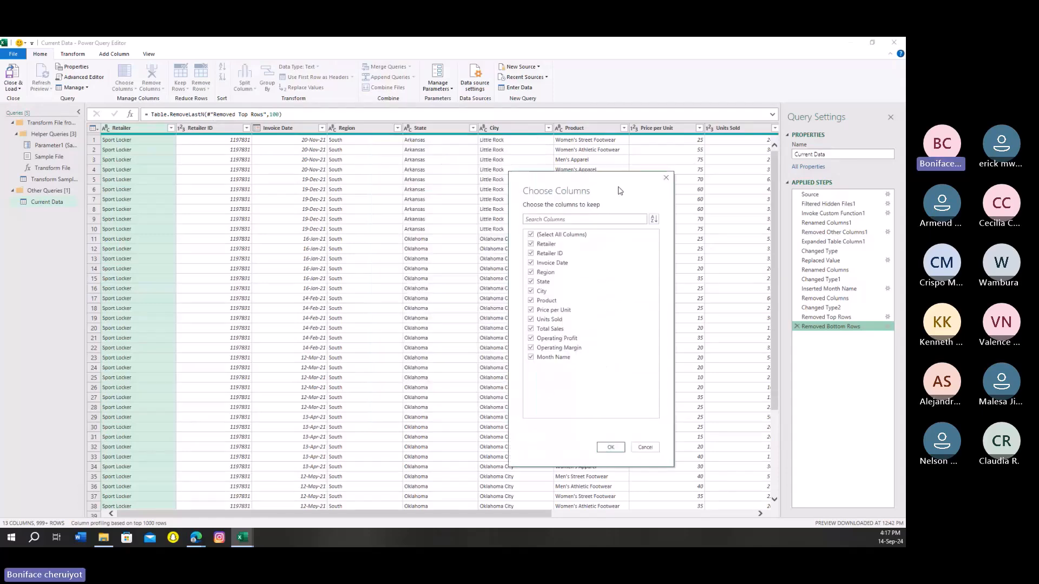
pyautogui.click(531, 235)
pyautogui.click(536, 244)
pyautogui.click(543, 330)
pyautogui.click(610, 447)
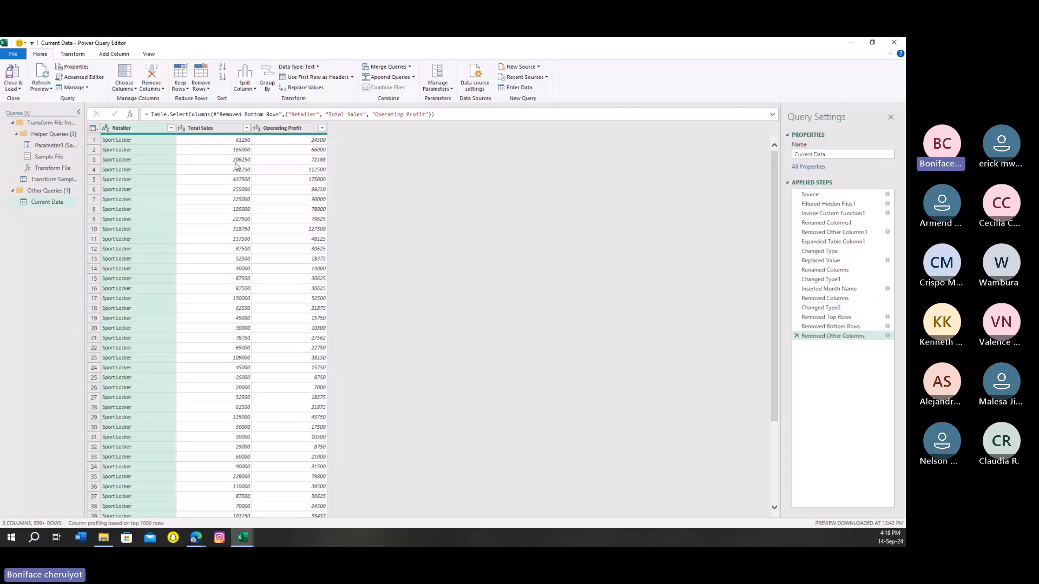
# - Edit the Removed Other Columns step so the Product column is also kept in the table
pyautogui.click(887, 337)
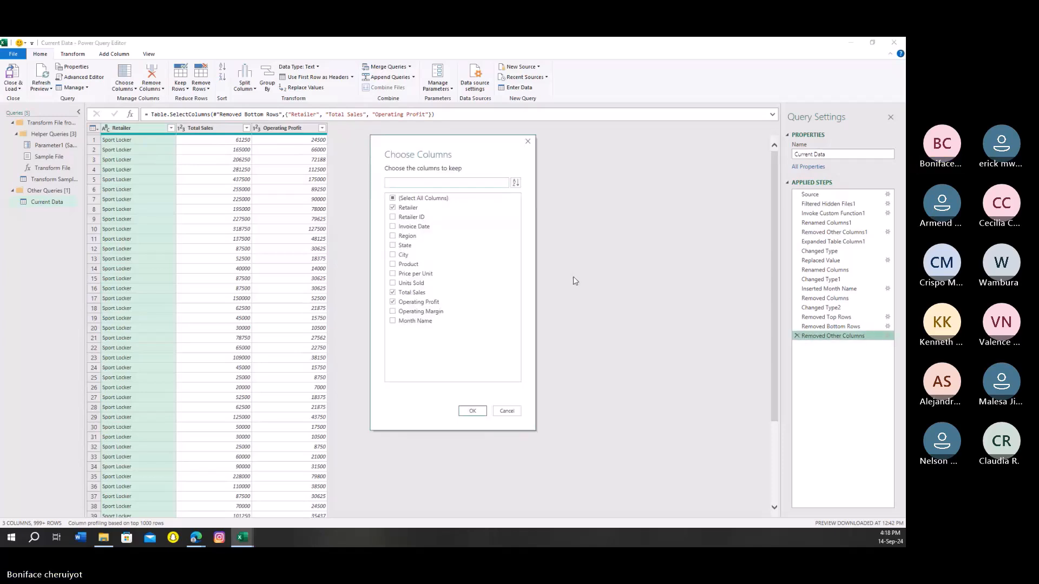
pyautogui.click(394, 264)
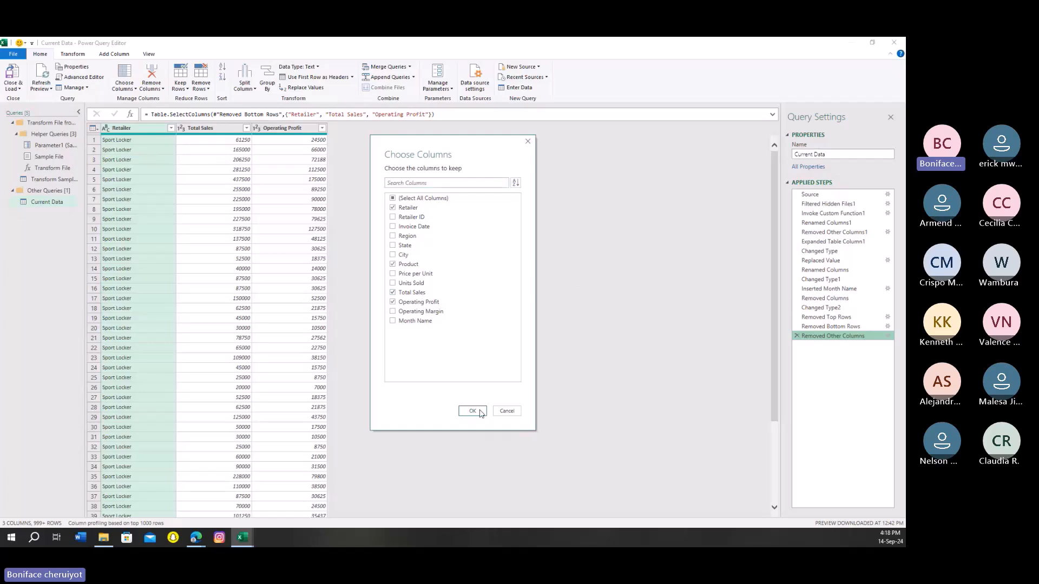
pyautogui.click(472, 411)
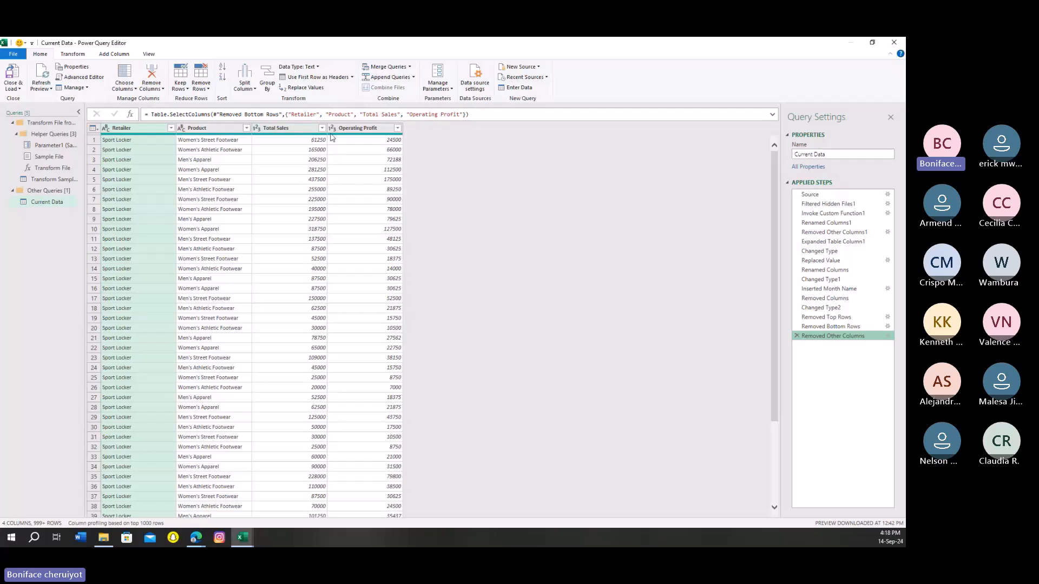
pyautogui.click(124, 142)
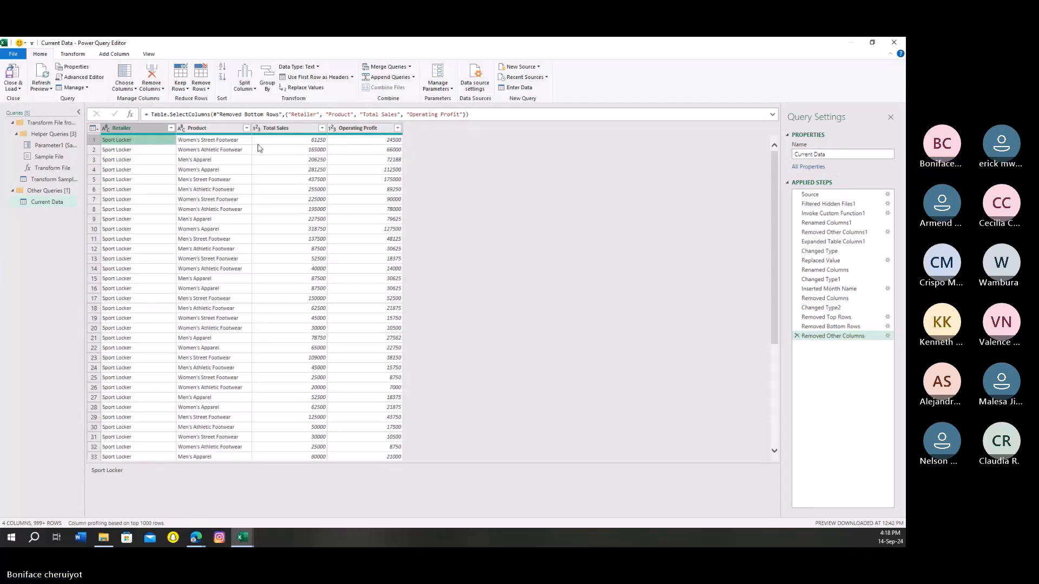
pyautogui.click(248, 219)
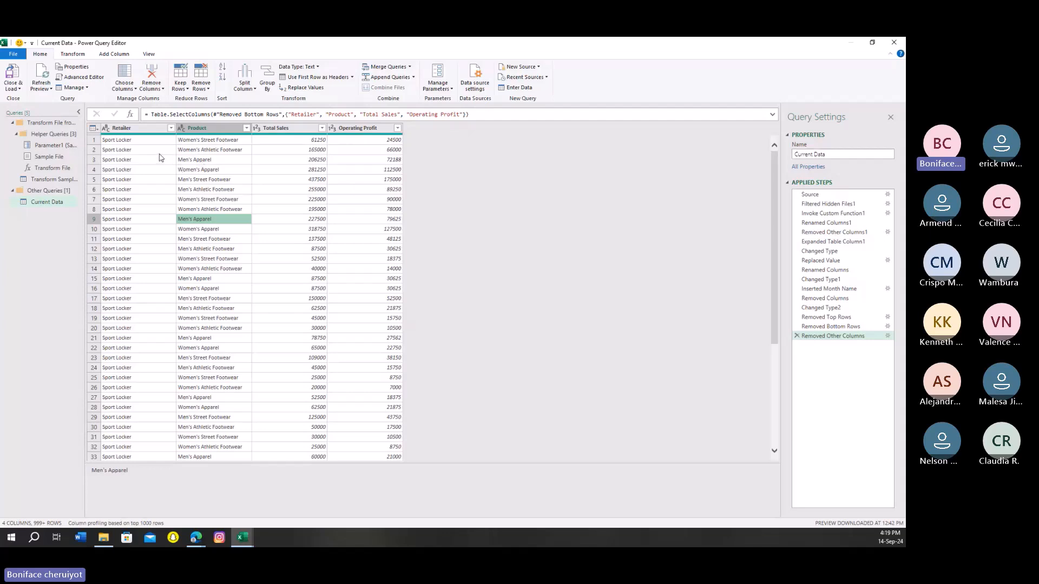
# - Unpivot all columns other than Retailer and Product
pyautogui.click(123, 128)
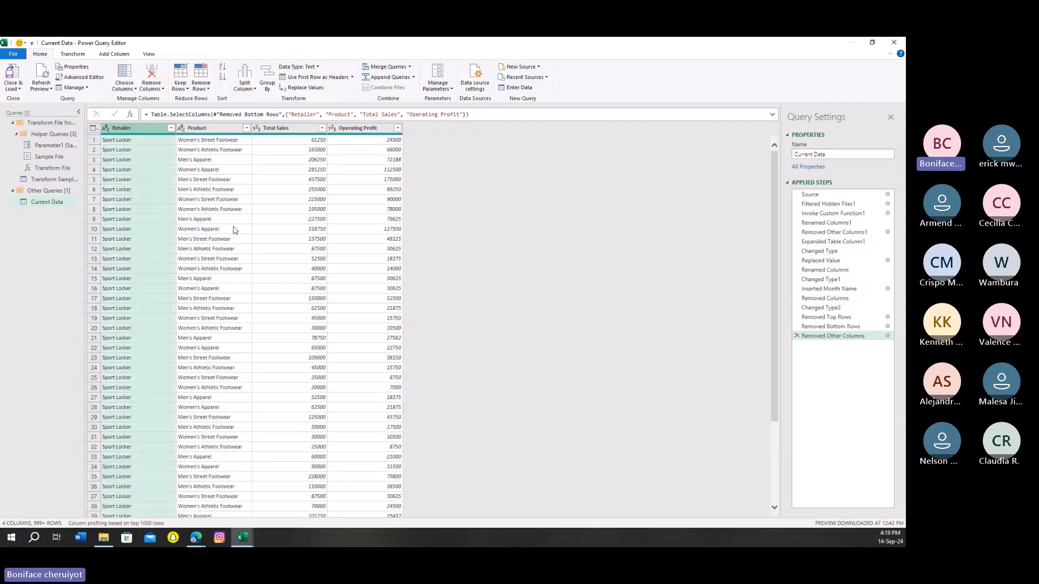
pyautogui.click(237, 249)
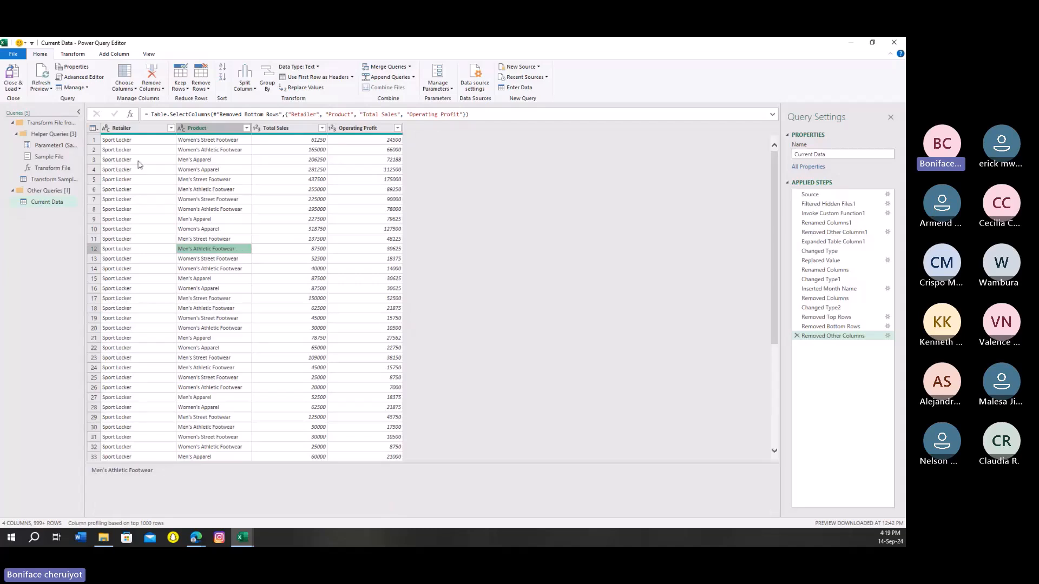
pyautogui.click(123, 128)
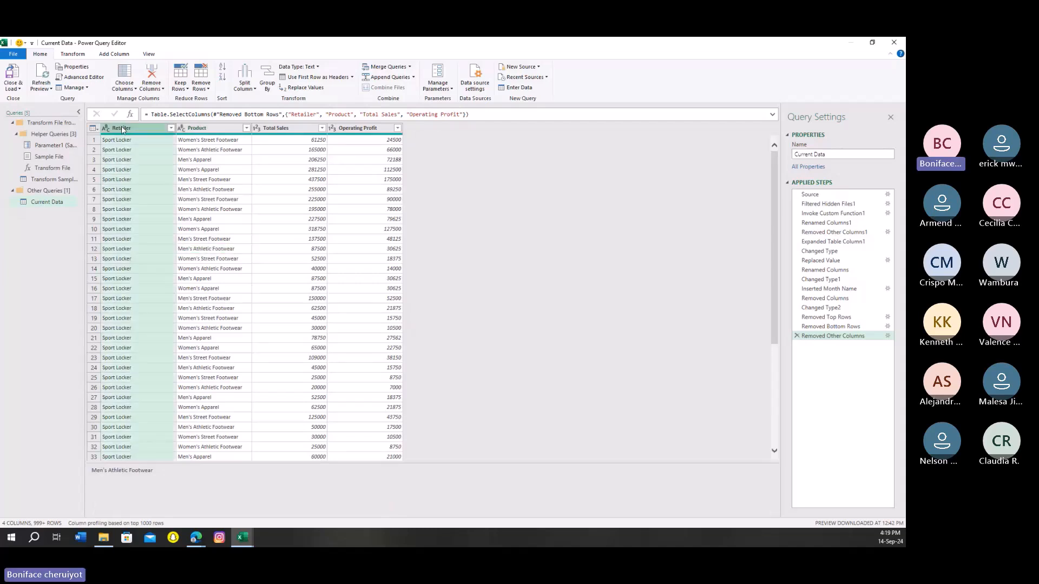
pyautogui.keyDown('ctrl'); pyautogui.click(208, 129); pyautogui.keyUp('ctrl')
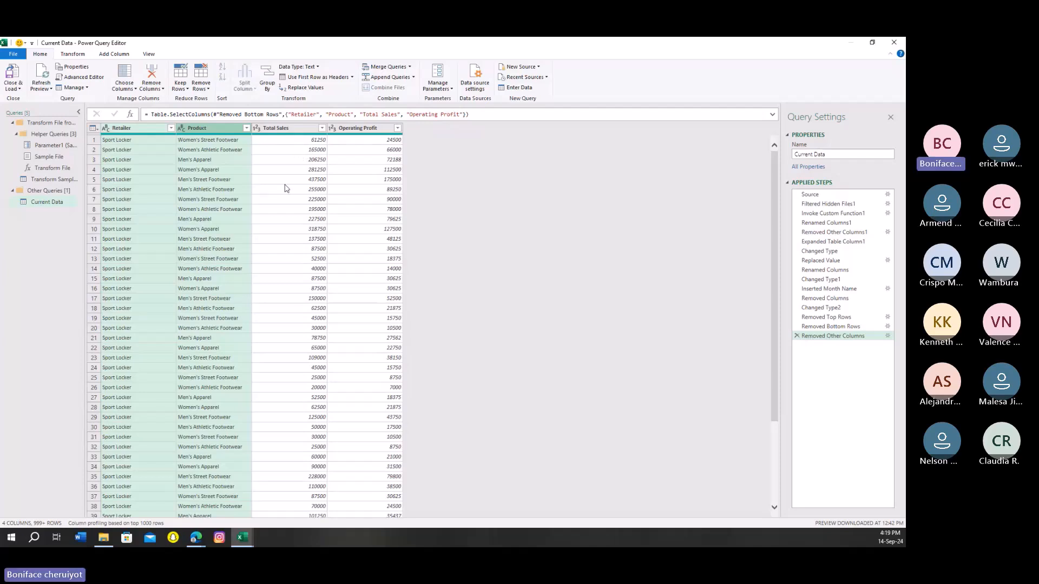
pyautogui.click(288, 209)
pyautogui.click(139, 128)
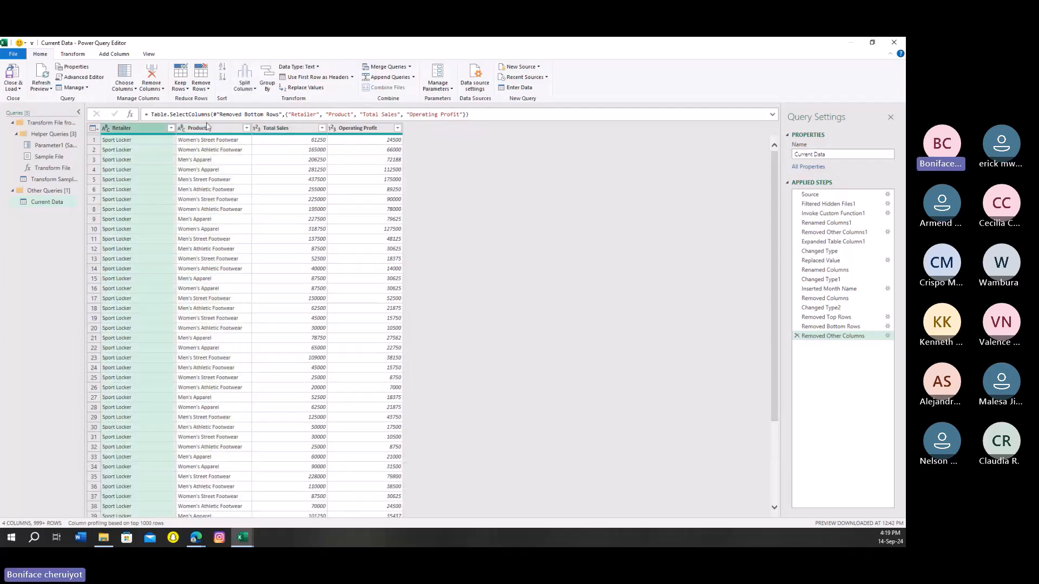
pyautogui.keyDown('ctrl'); pyautogui.click(209, 128); pyautogui.keyUp('ctrl')
pyautogui.rightClick(214, 127)
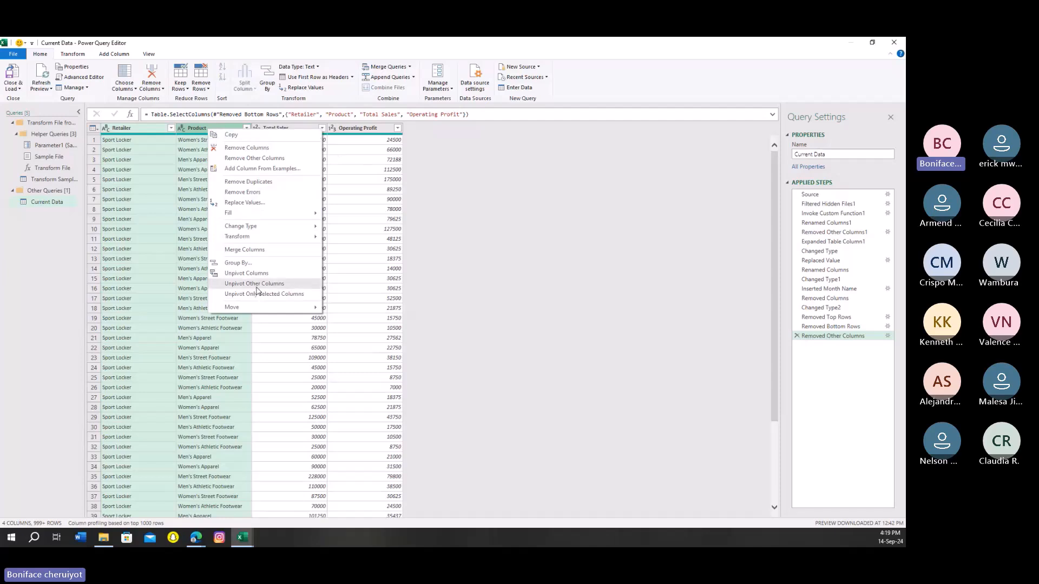
pyautogui.click(255, 284)
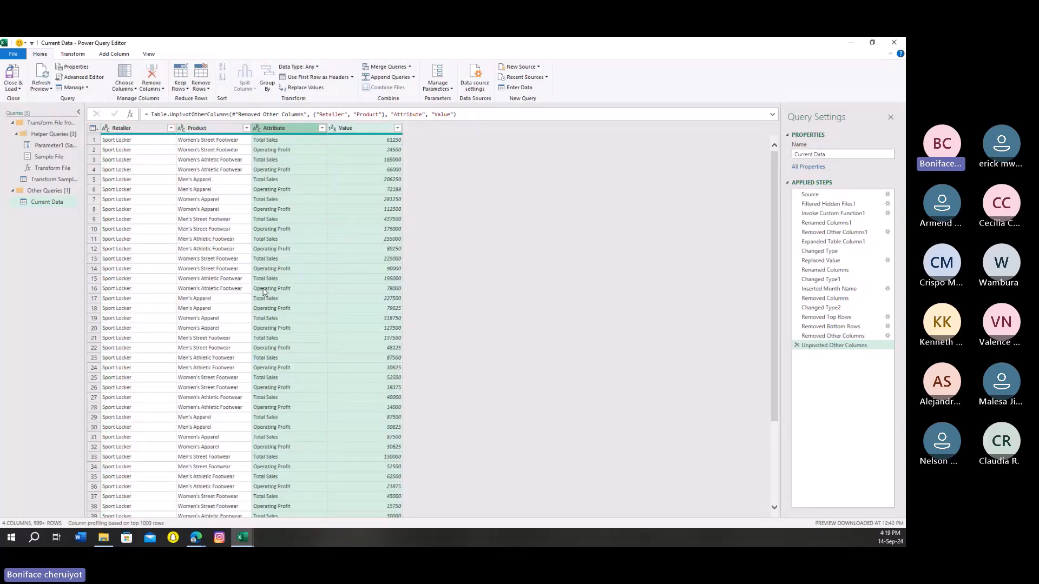
# - Rename the Attribute column to Criteria
pyautogui.click(279, 279)
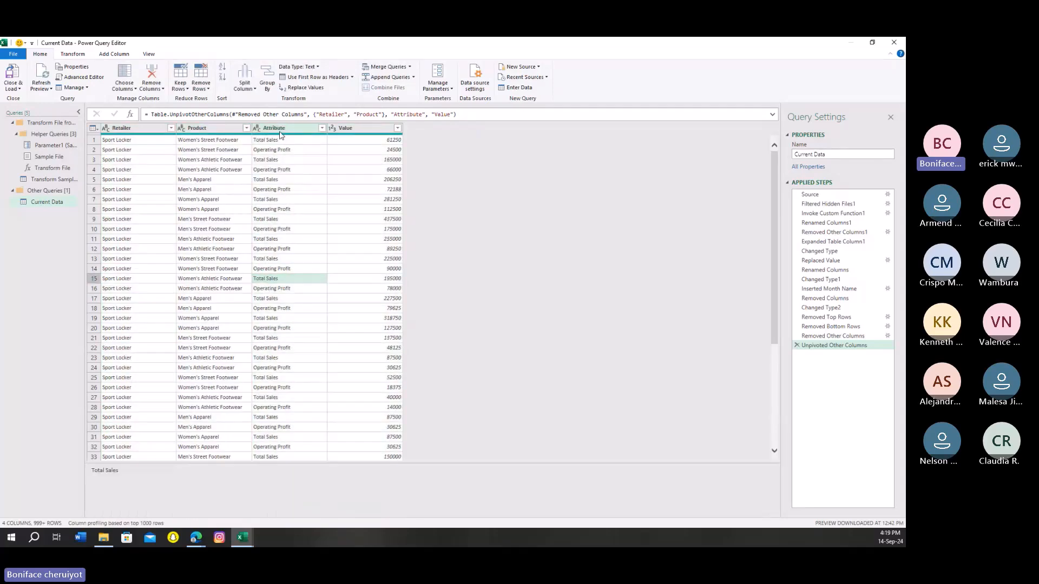
pyautogui.click(281, 130)
pyautogui.doubleClick(283, 129)
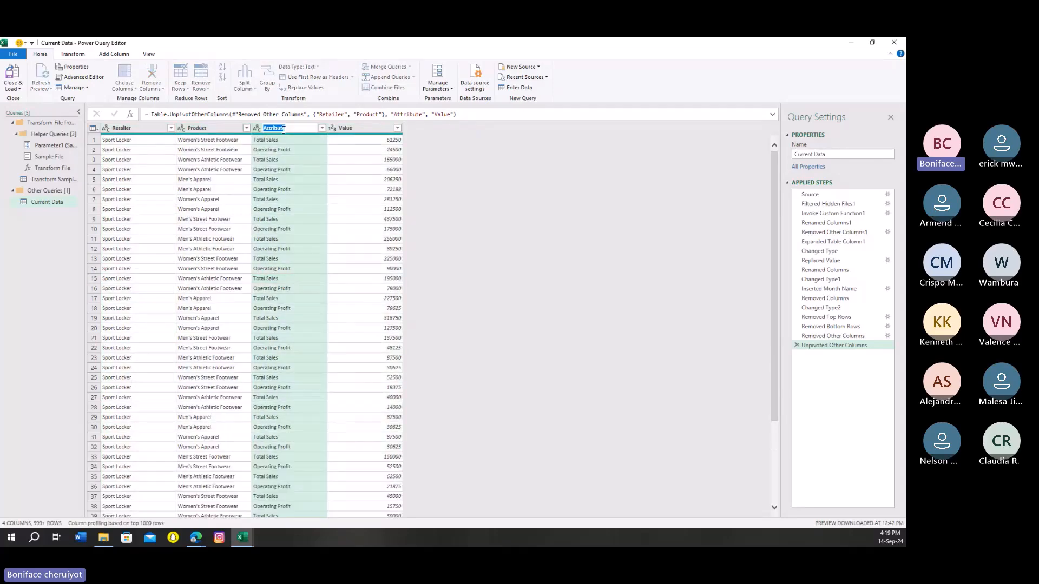
pyautogui.write('C')
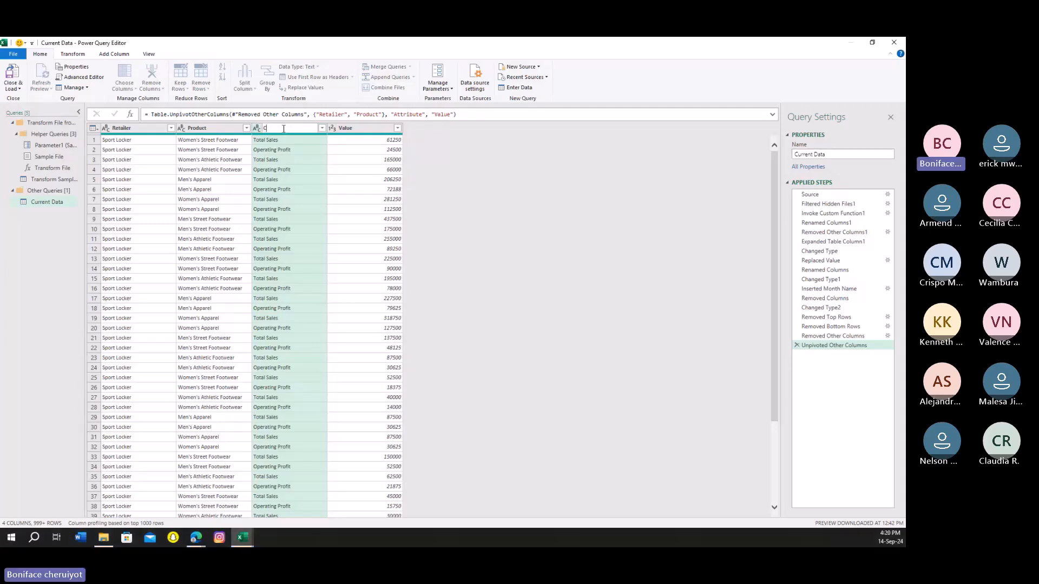
pyautogui.write('rit')
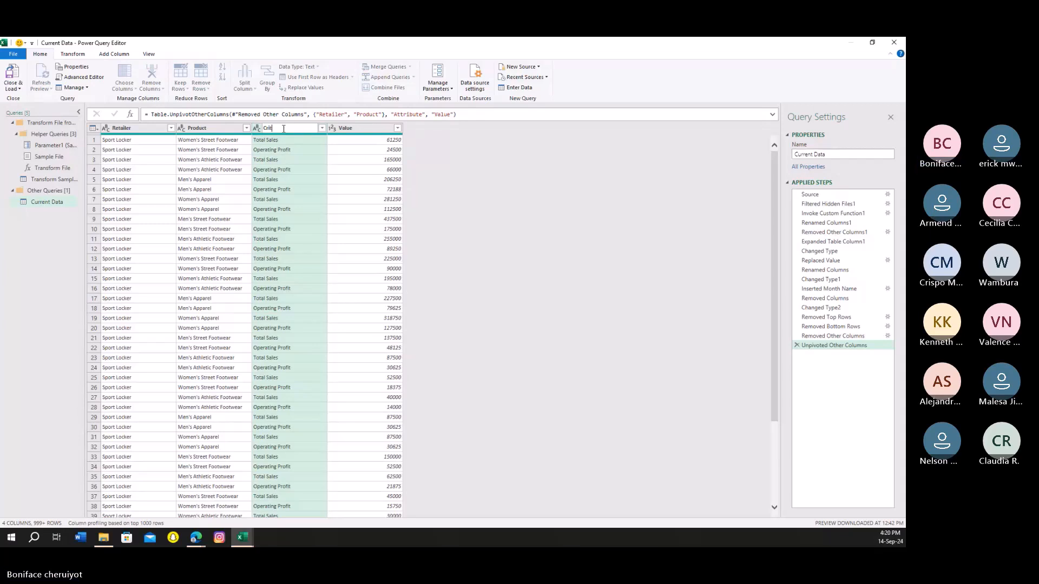
pyautogui.write('eria')
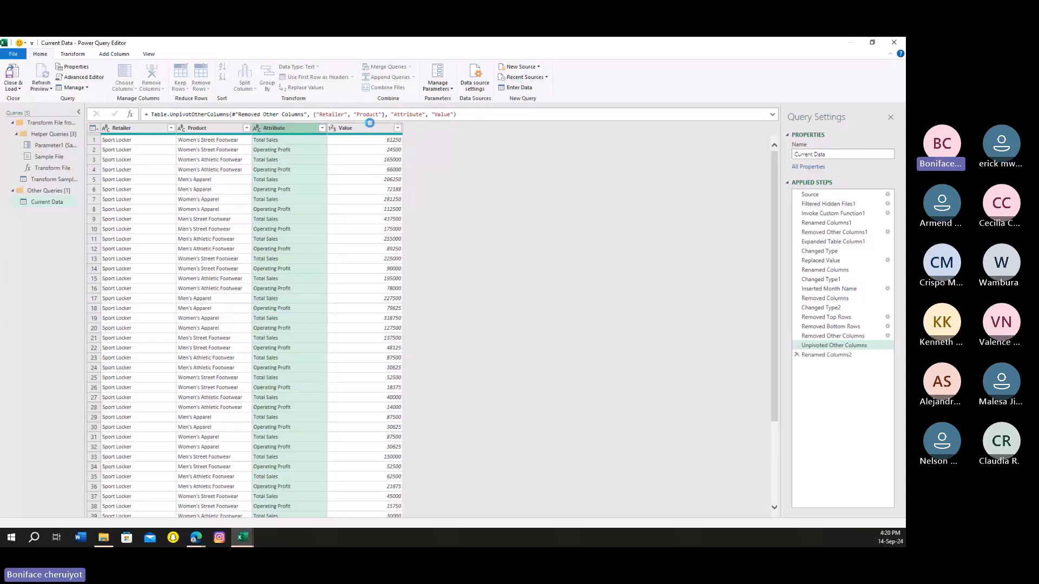
# - Rename the Value column to Units
pyautogui.click(354, 130)
pyautogui.doubleClick(354, 130)
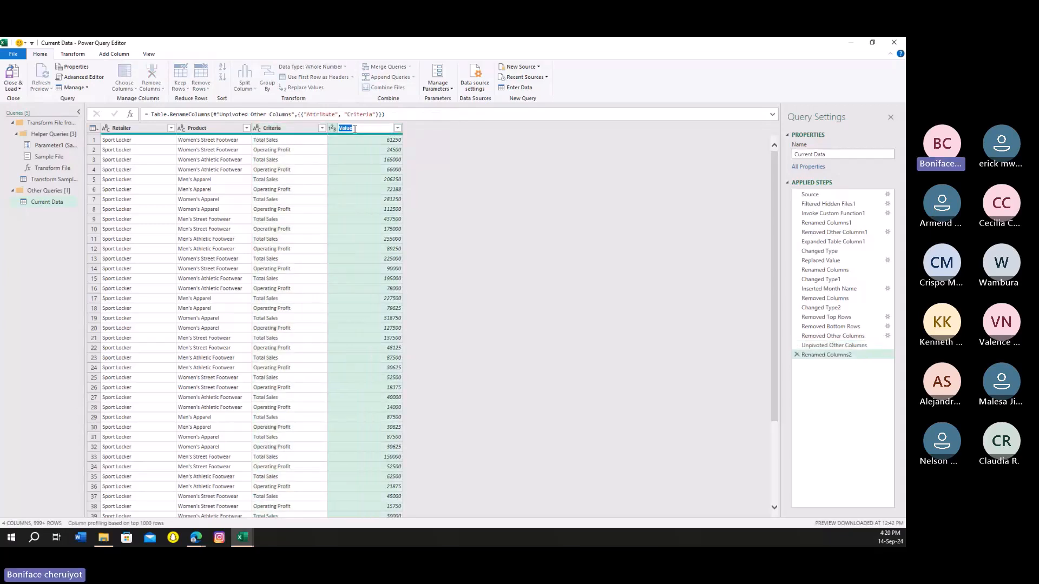
pyautogui.write('Units')
pyautogui.press('Return')
# - Filter the Criteria column to keep only the Operating Profit rows and look through the filtered rows
pyautogui.click(289, 169)
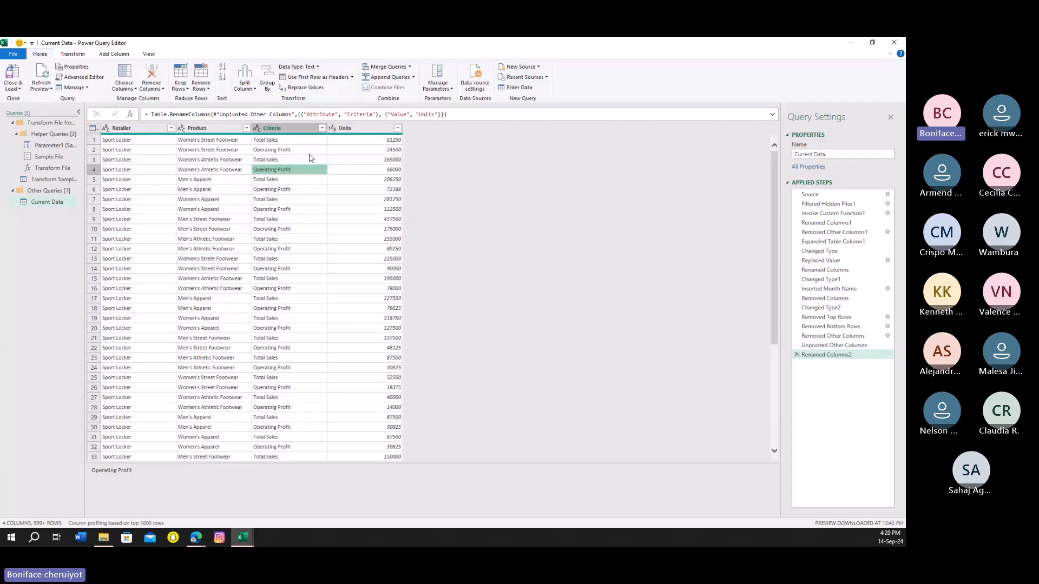
pyautogui.click(324, 128)
pyautogui.click(322, 129)
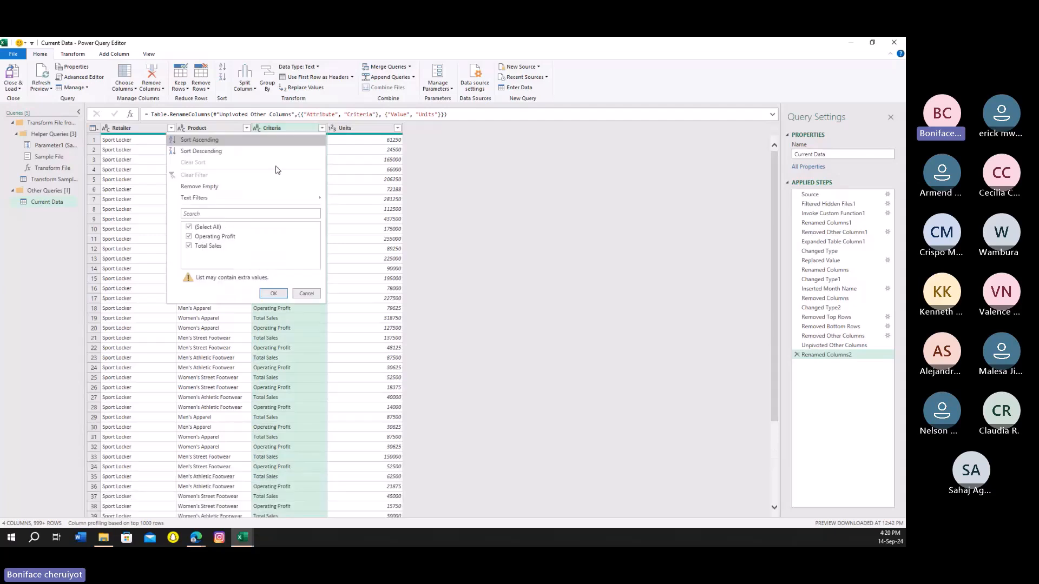
pyautogui.click(188, 236)
pyautogui.click(268, 293)
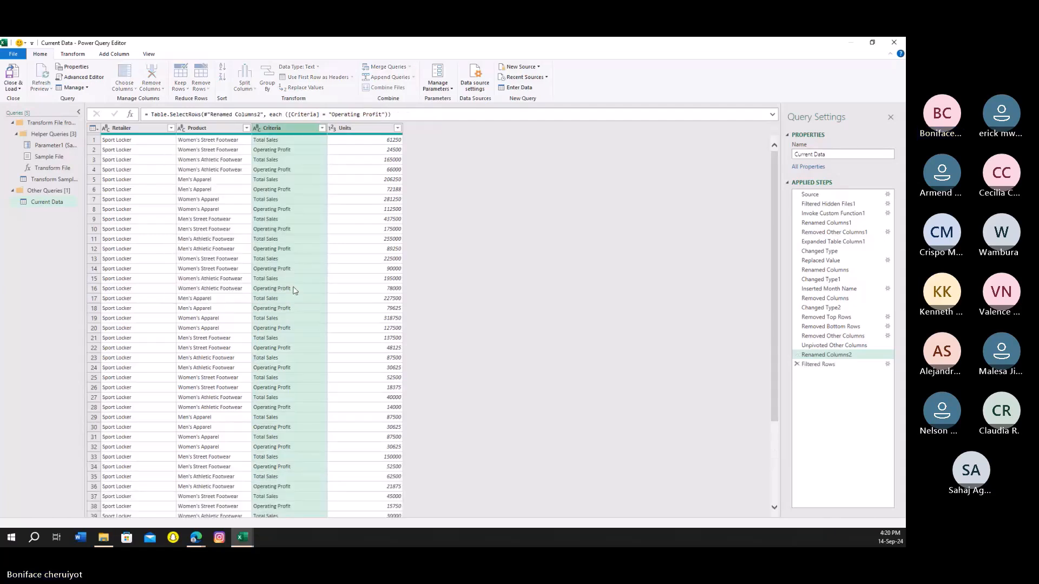
pyautogui.scroll(-15, 295, 287)
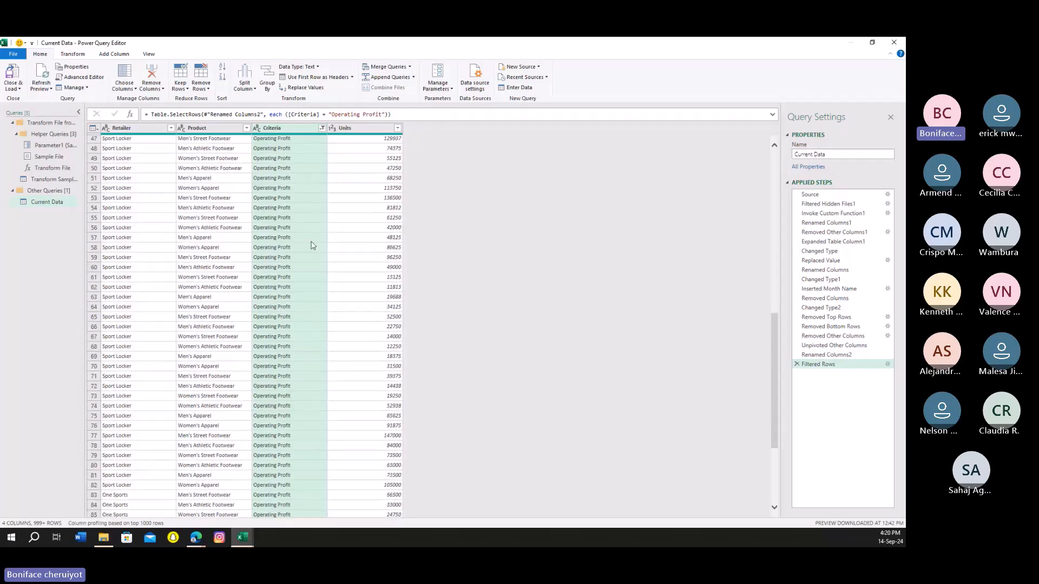
pyautogui.scroll(15, 313, 245)
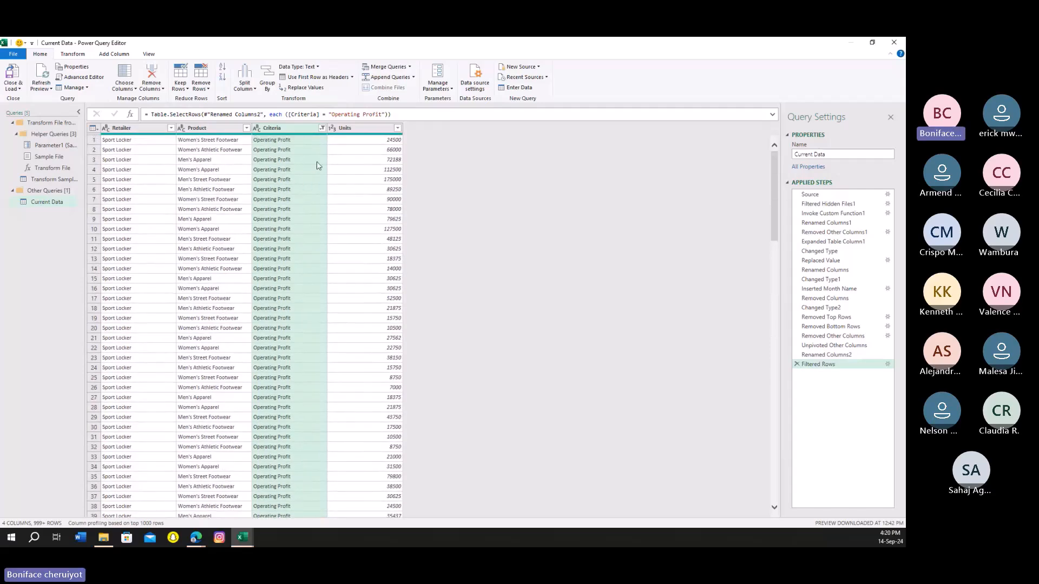
# - Include Total Sales again in the Criteria column's filter
pyautogui.click(322, 127)
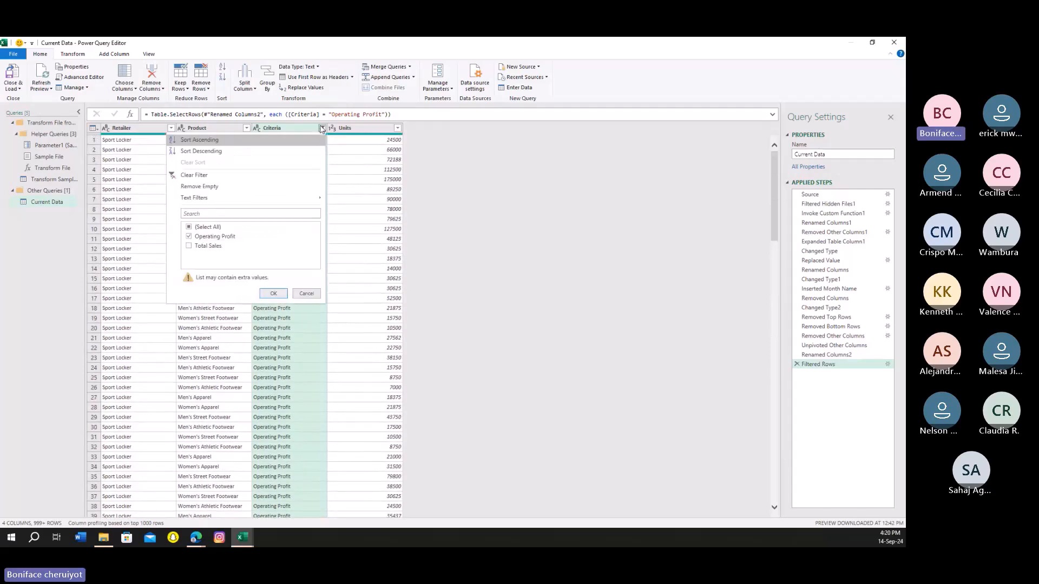
pyautogui.click(205, 246)
pyautogui.click(269, 294)
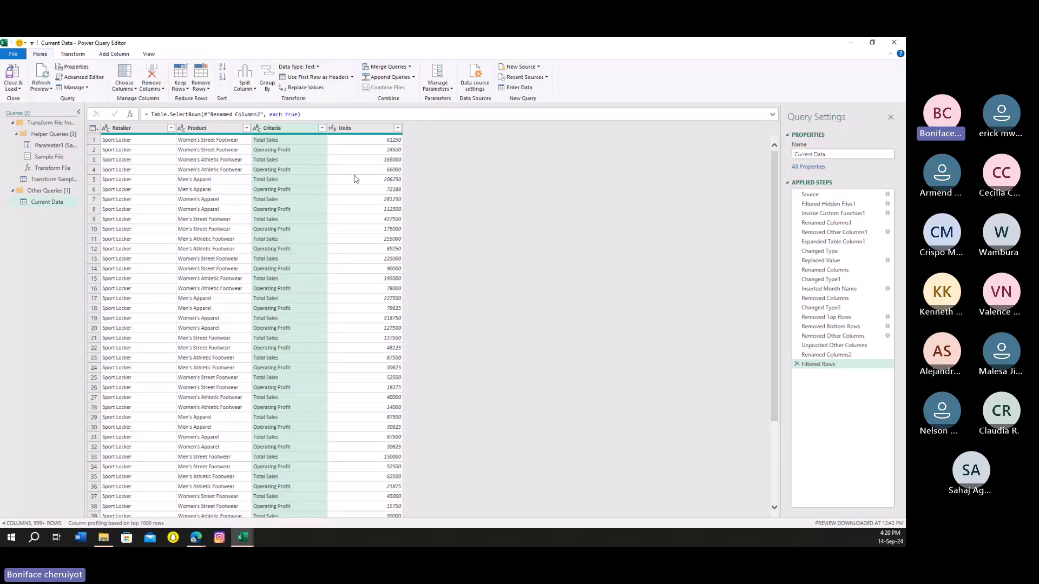
# - Set the Units column's data type to Whole Number
pyautogui.click(334, 128)
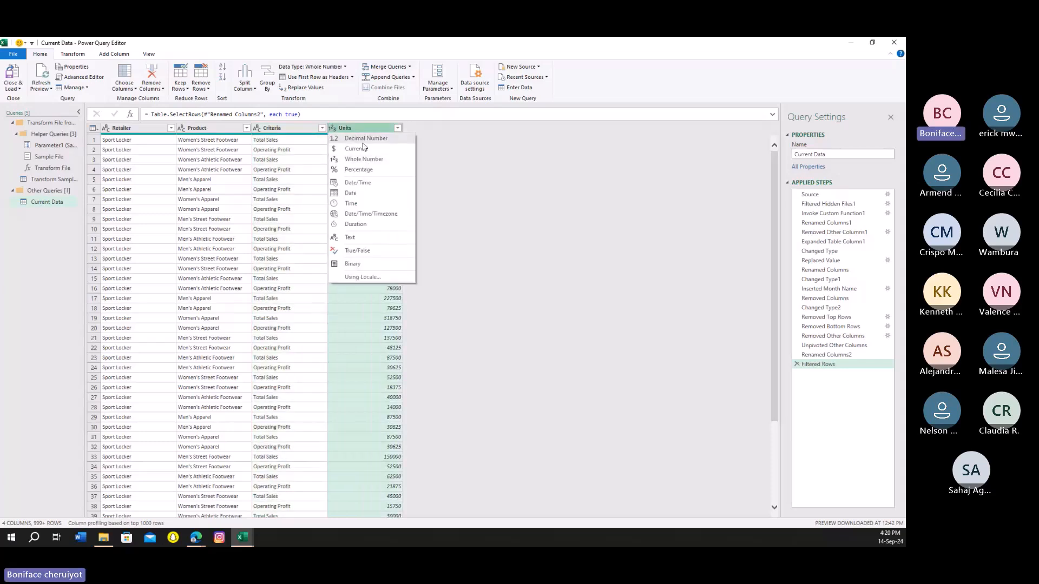
pyautogui.click(361, 160)
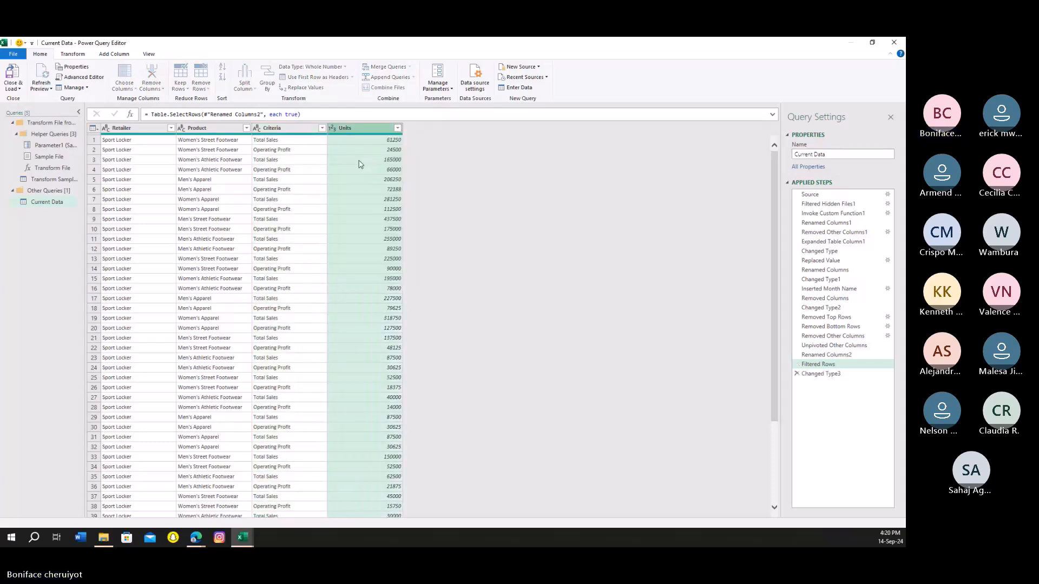
pyautogui.click(376, 189)
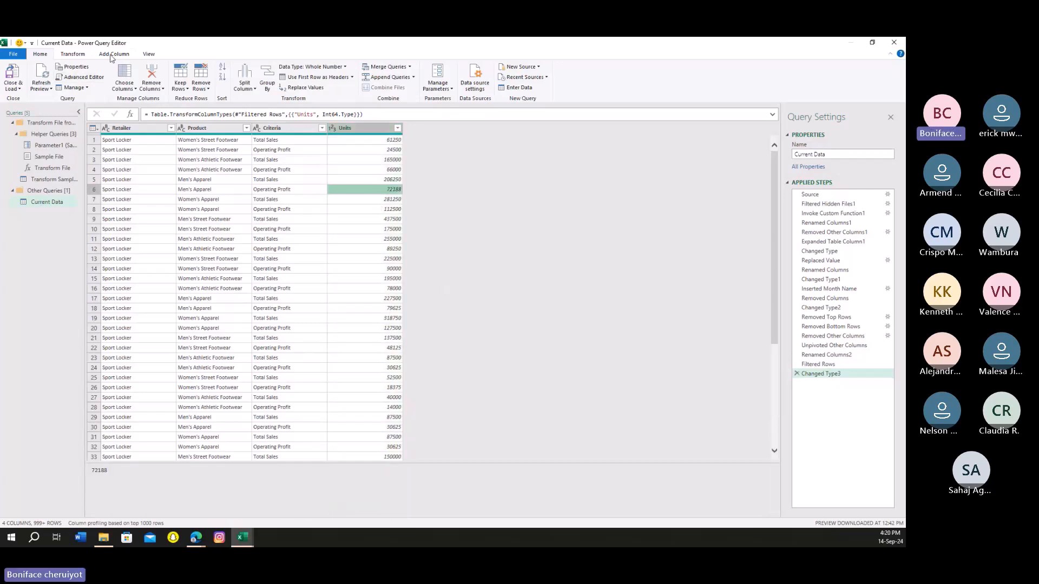
# - Close the query editor and load the query as a PivotTable Report on a new worksheet, adding the data to the Data Model
pyautogui.click(14, 88)
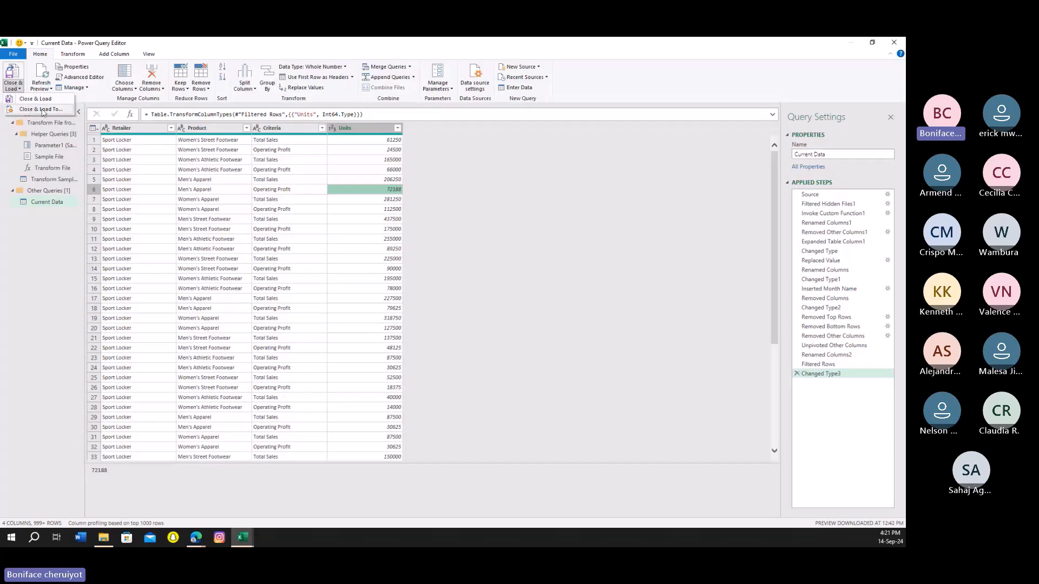
pyautogui.click(54, 109)
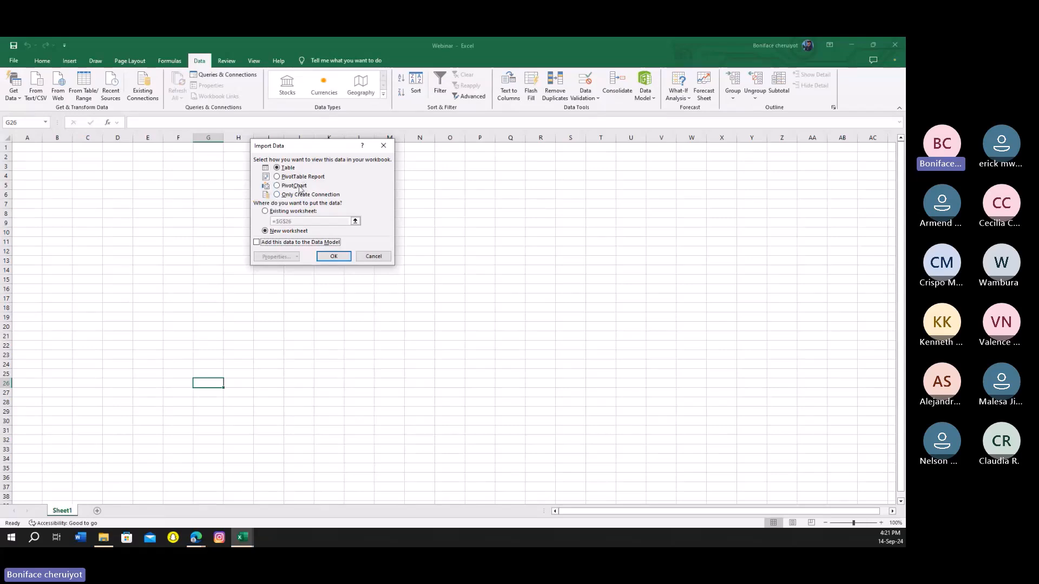
pyautogui.click(288, 195)
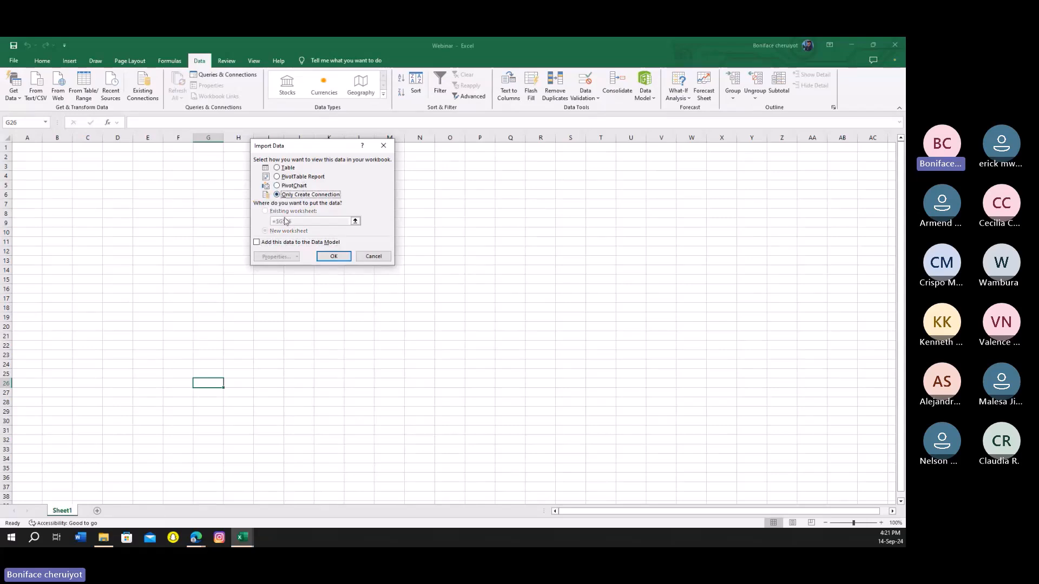
pyautogui.click(258, 244)
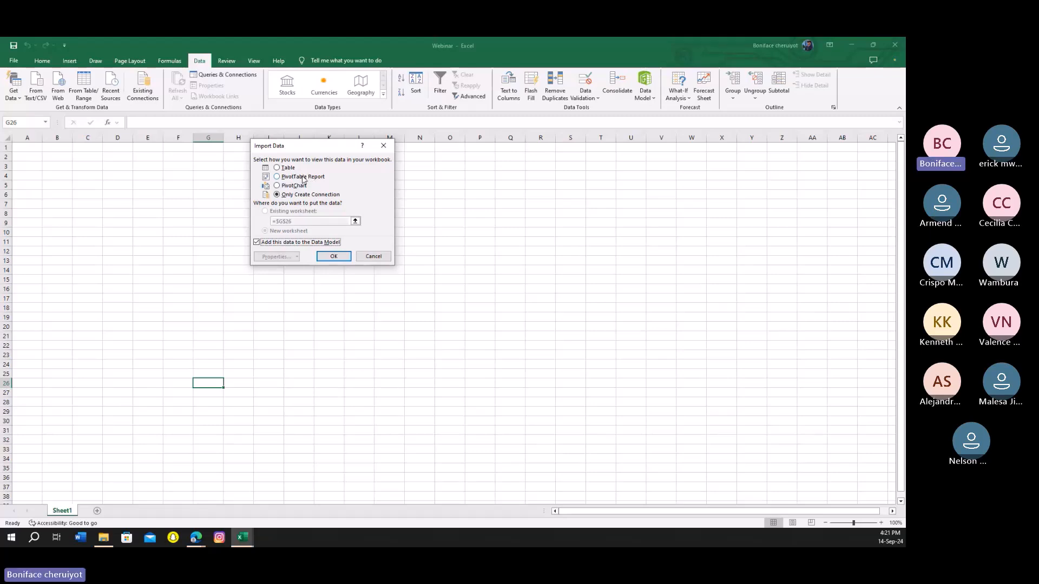
pyautogui.click(303, 179)
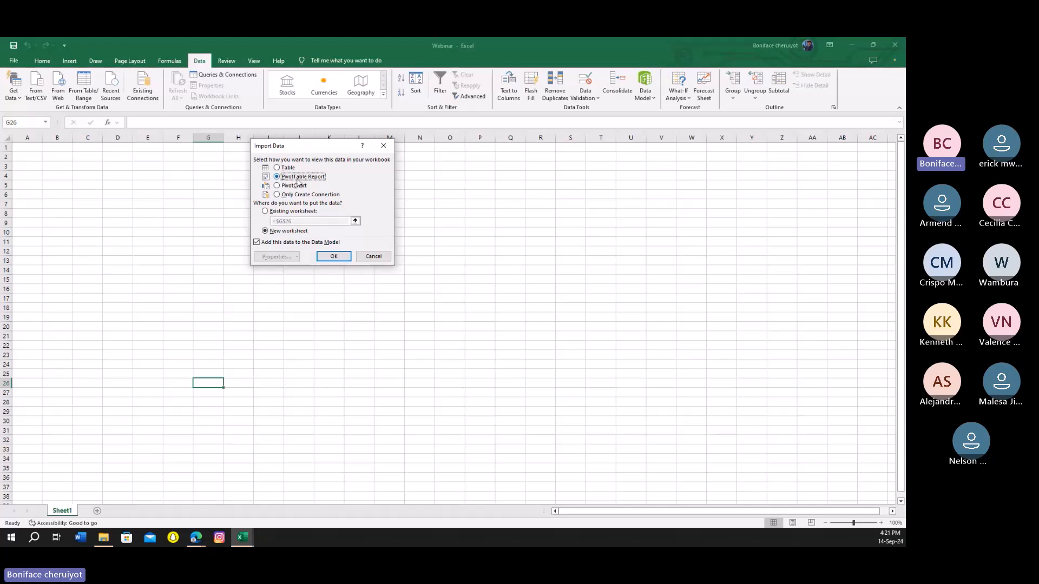
pyautogui.click(335, 255)
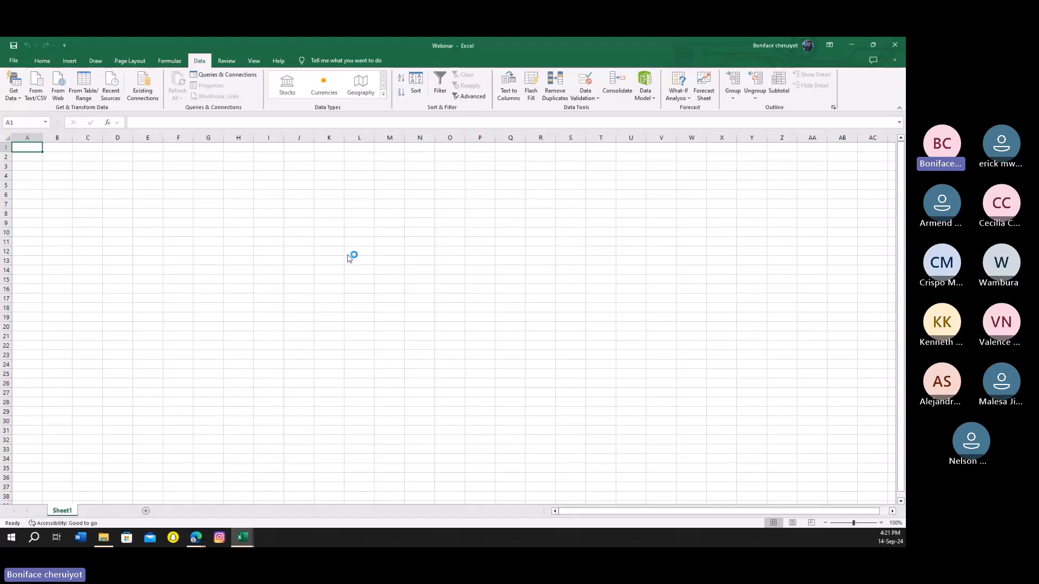
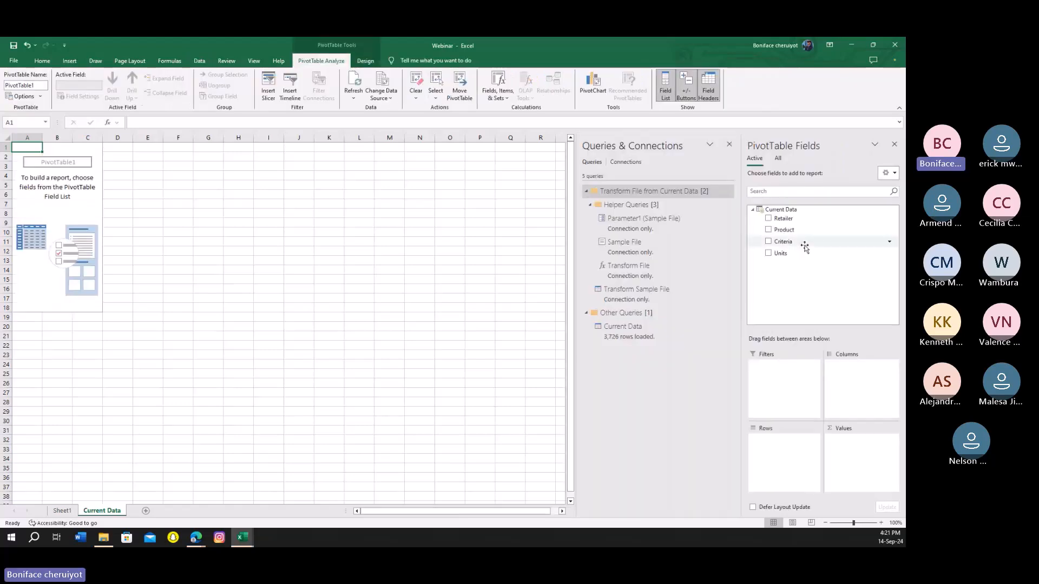
# - Build the PivotTable with Criteria as the rows and the sum of Units as the values
pyautogui.moveTo(804, 247); pyautogui.dragTo(801, 465)
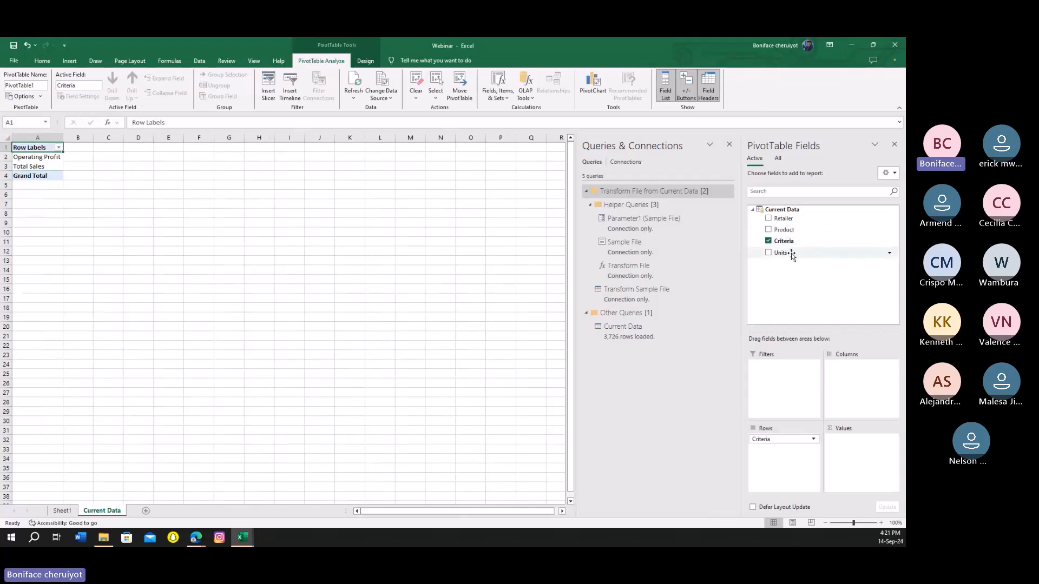
pyautogui.moveTo(791, 253); pyautogui.dragTo(853, 464)
pyautogui.click(415, 373)
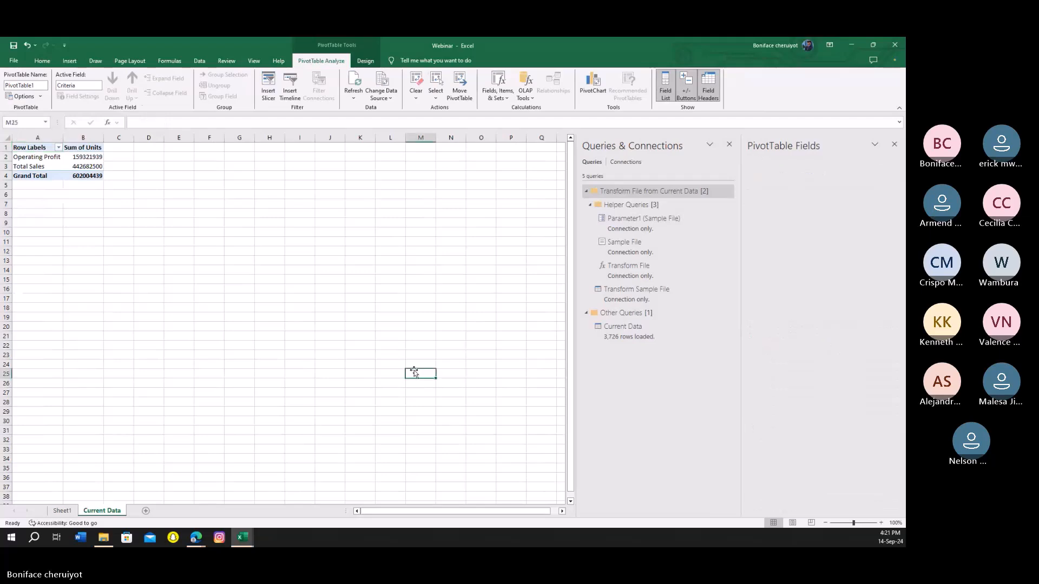
pyautogui.click(295, 344)
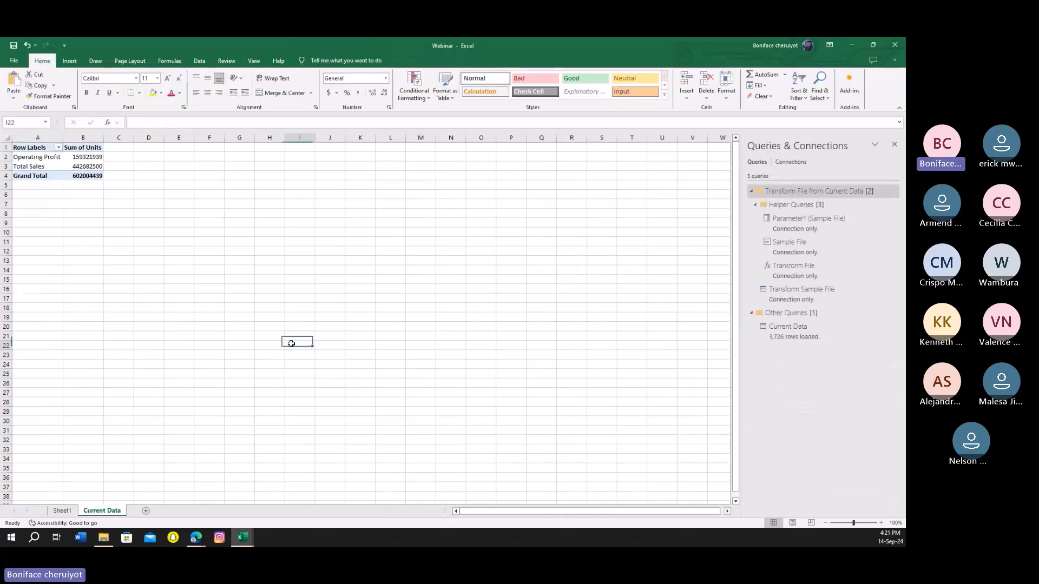
# - Close the Queries & Connections pane and hide the gridlines on the Current Data sheet
pyautogui.click(893, 144)
pyautogui.click(476, 317)
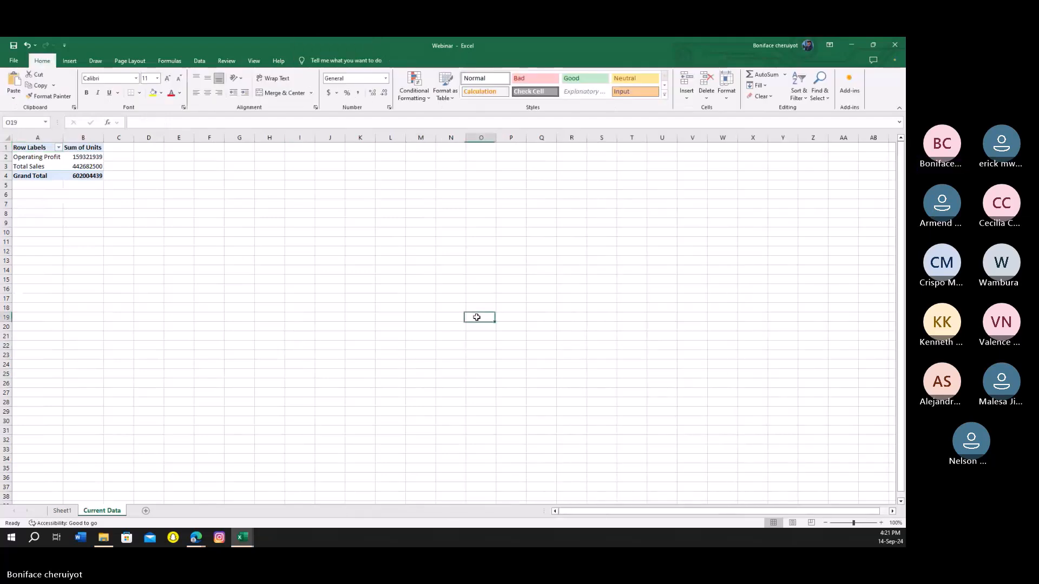
pyautogui.hotkey('alt', 'w')
pyautogui.press('v')
pyautogui.press('g')
pyautogui.click(419, 280)
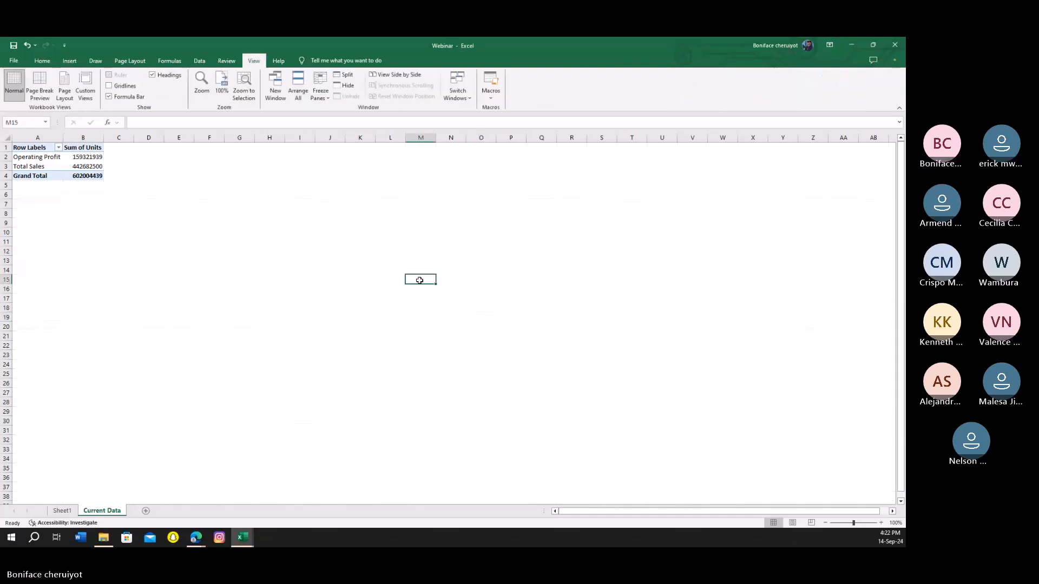
# - Move the PivotTable so it starts at cell B6 and fit columns B and C to their contents
pyautogui.moveTo(17, 147); pyautogui.dragTo(132, 232)
pyautogui.click(228, 233)
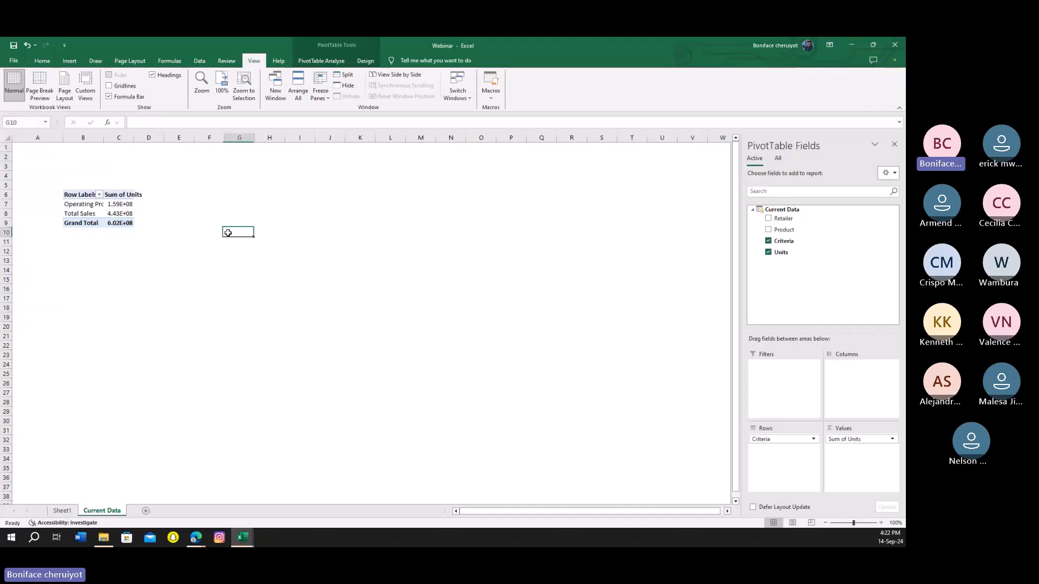
pyautogui.doubleClick(104, 137)
pyautogui.doubleClick(144, 138)
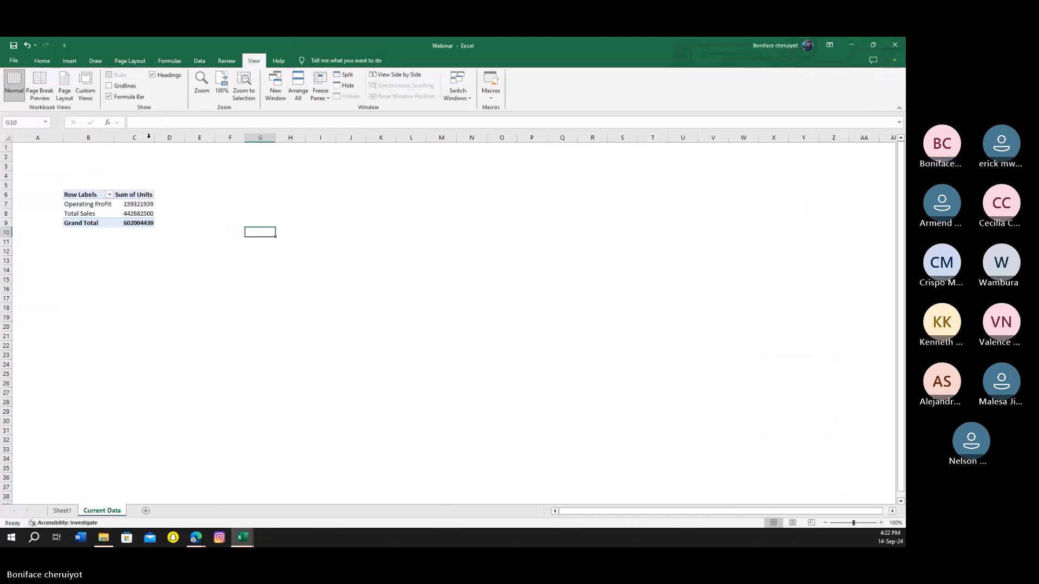
pyautogui.click(136, 205)
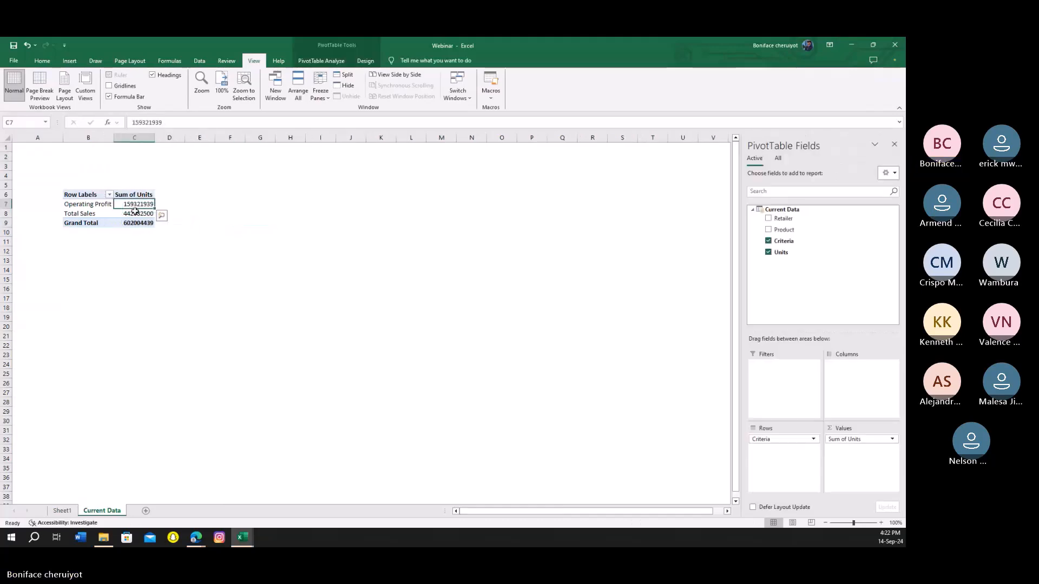
pyautogui.rightClick(135, 208)
pyautogui.click(180, 253)
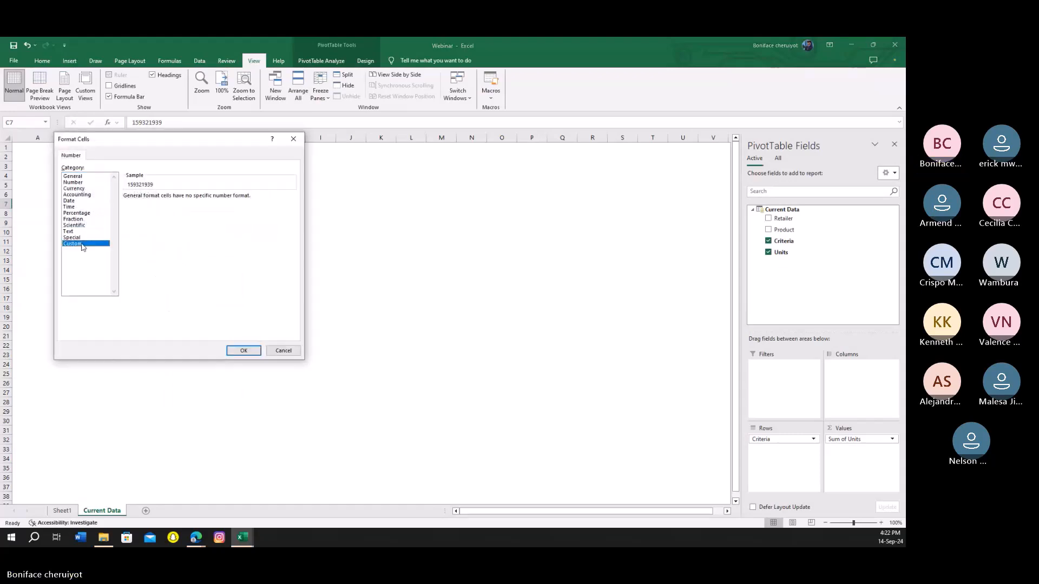
pyautogui.click(81, 243)
pyautogui.click(286, 145)
pyautogui.click(288, 249)
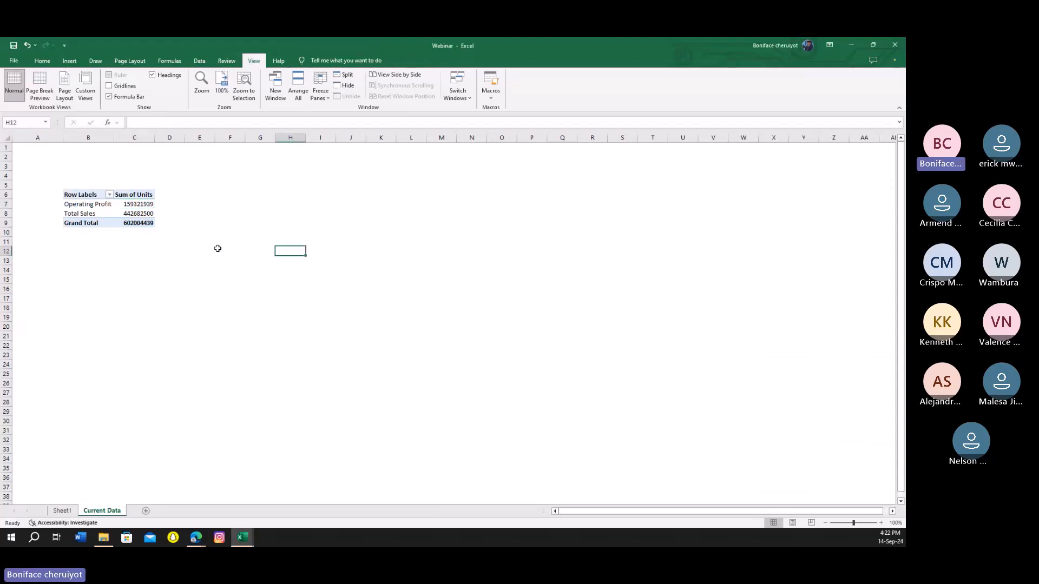
pyautogui.click(143, 204)
pyautogui.rightClick(143, 204)
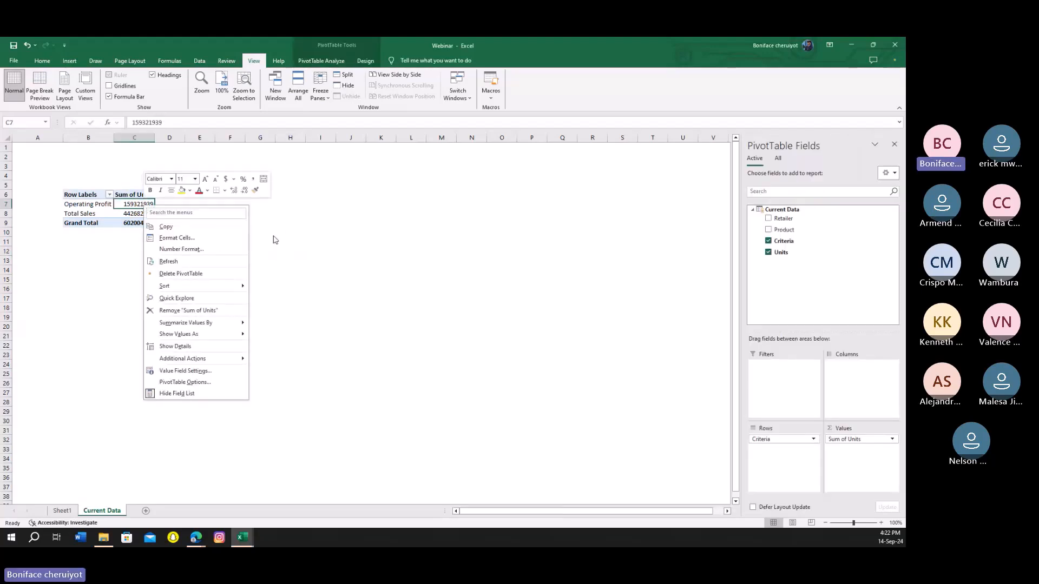
pyautogui.press('Escape')
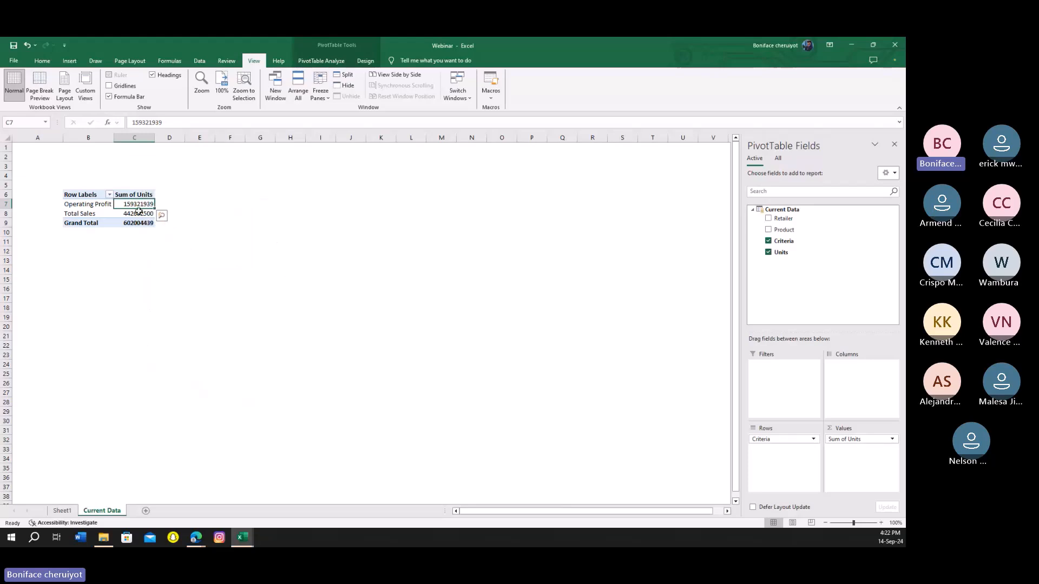
# - Format the Operating Profit value as a Number with 0 decimal places and a thousands separator
pyautogui.rightClick(134, 205)
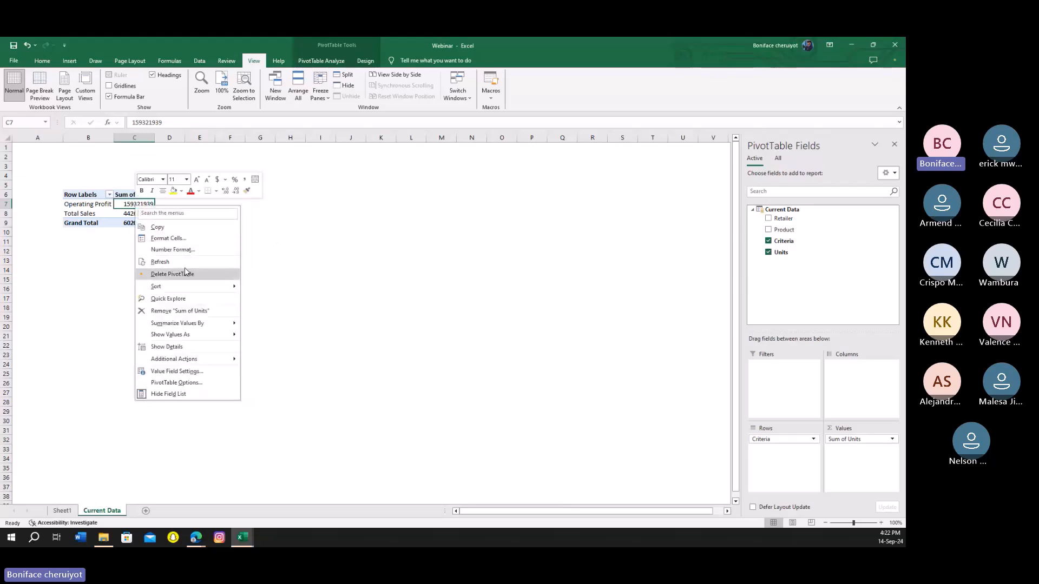
pyautogui.click(183, 240)
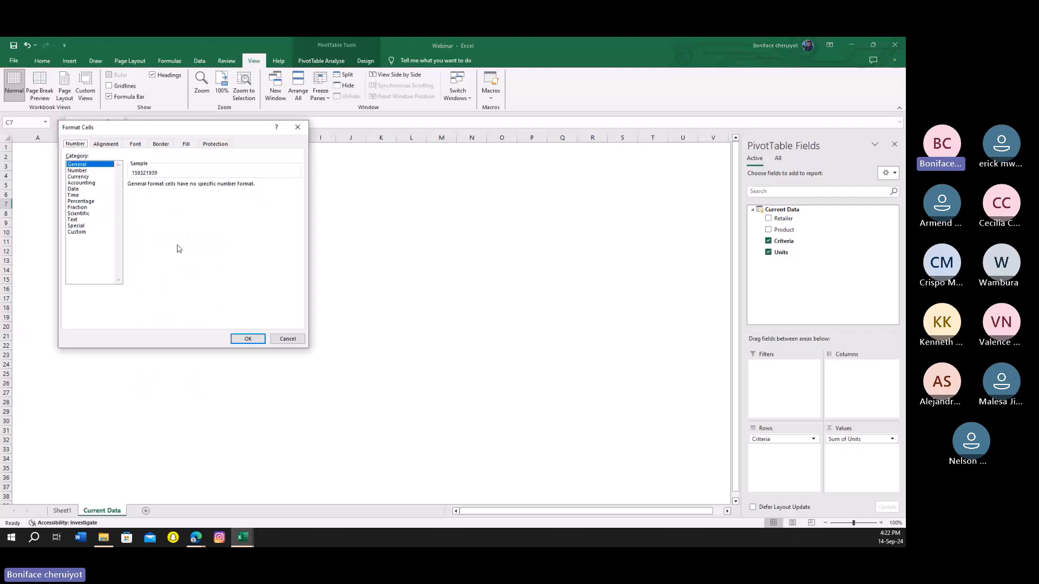
pyautogui.click(162, 238)
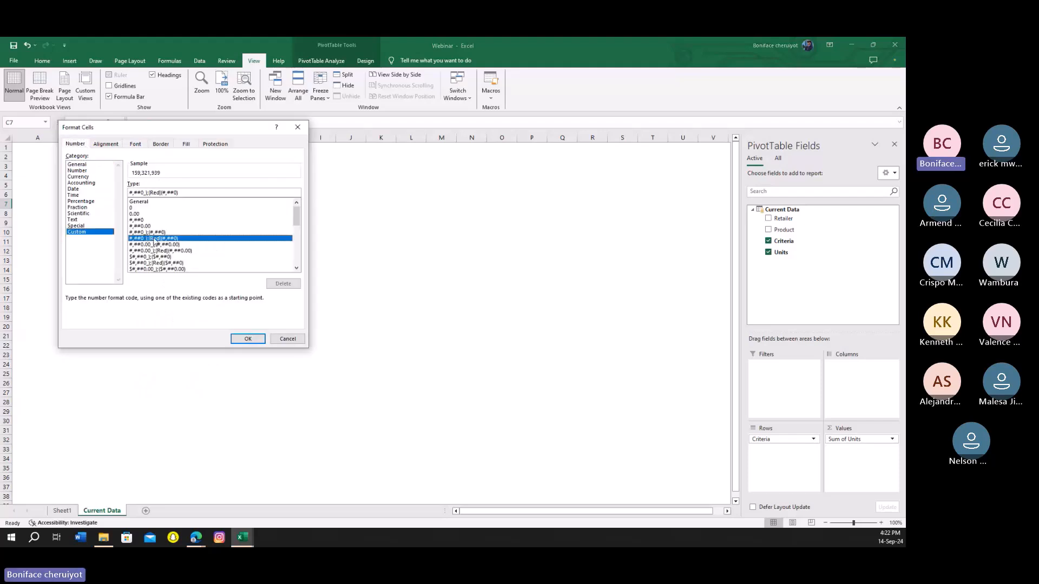
pyautogui.click(77, 164)
pyautogui.click(77, 171)
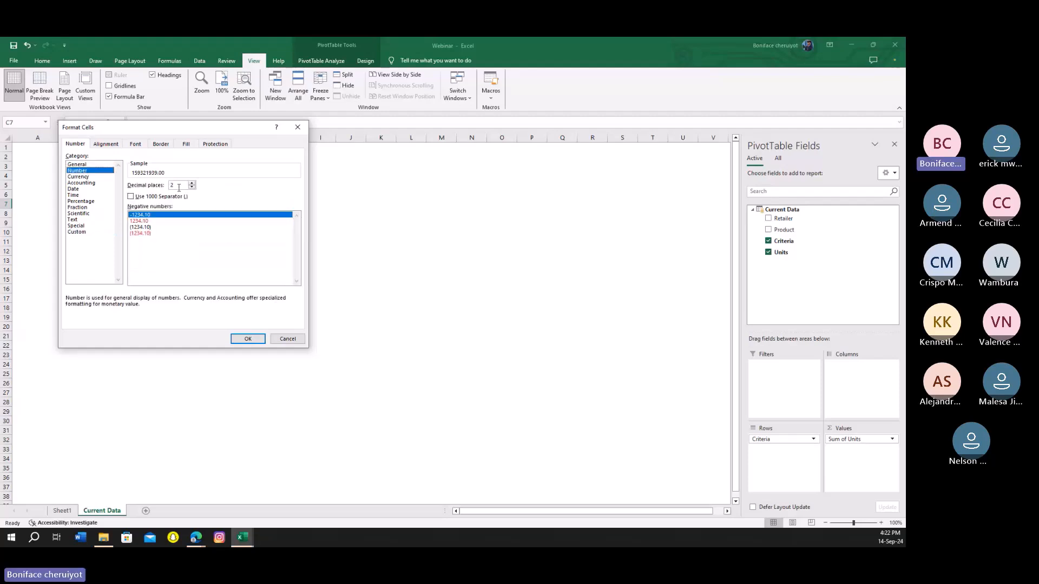
pyautogui.click(147, 196)
pyautogui.click(192, 188)
pyautogui.click(192, 188)
pyautogui.click(248, 339)
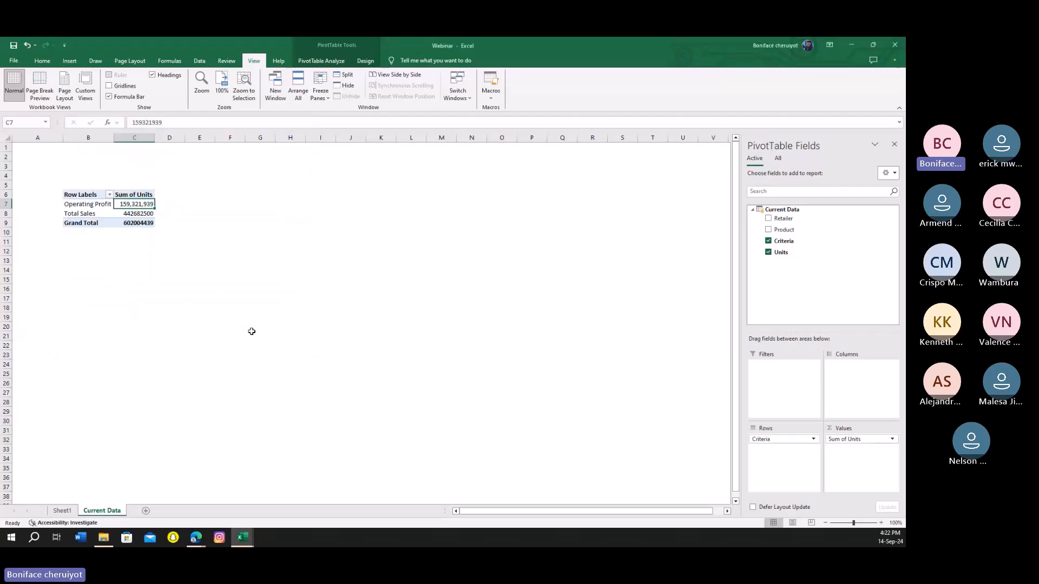
# - Widen column B and copy the Operating Profit value's number format to the Total Sales value with Format Painter
pyautogui.click(182, 261)
pyautogui.doubleClick(114, 137)
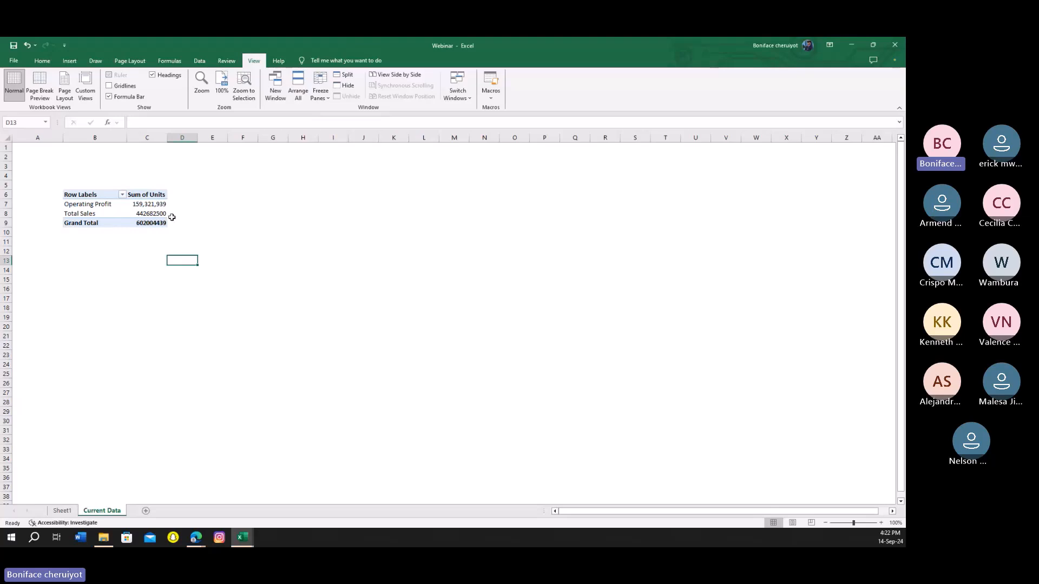
pyautogui.click(148, 204)
pyautogui.click(42, 60)
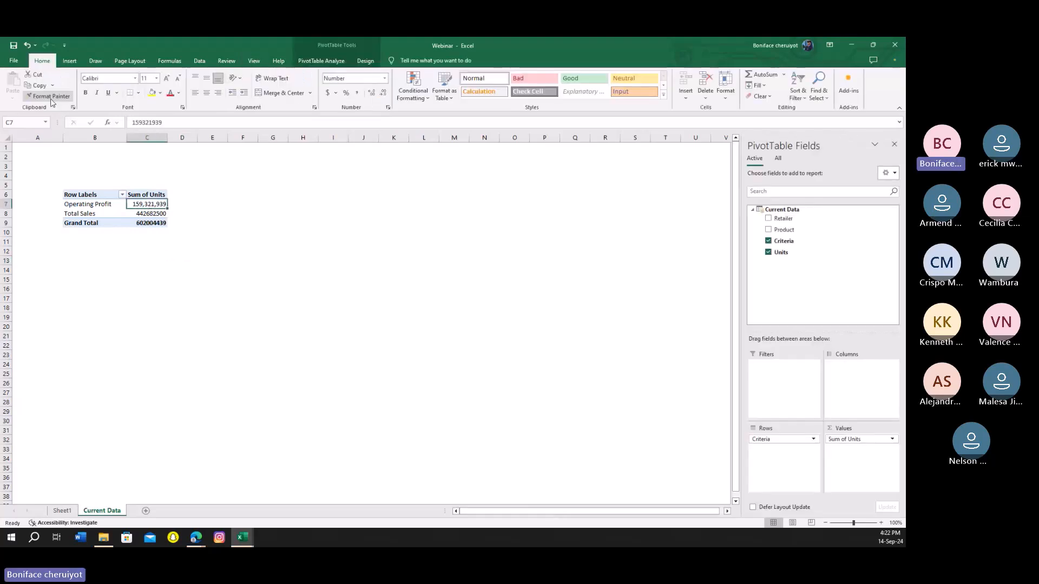
pyautogui.click(49, 96)
pyautogui.click(147, 213)
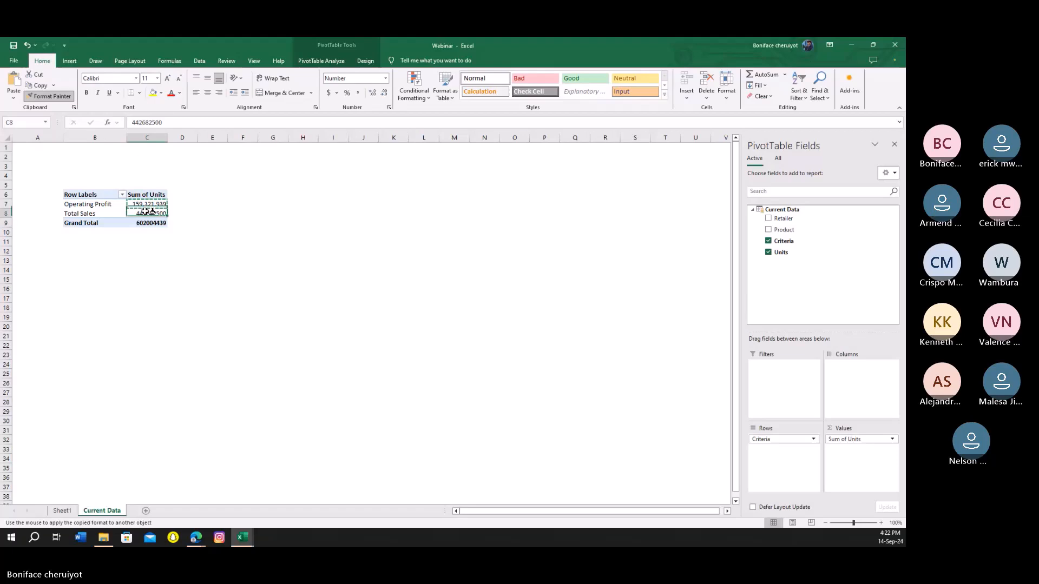
pyautogui.click(181, 250)
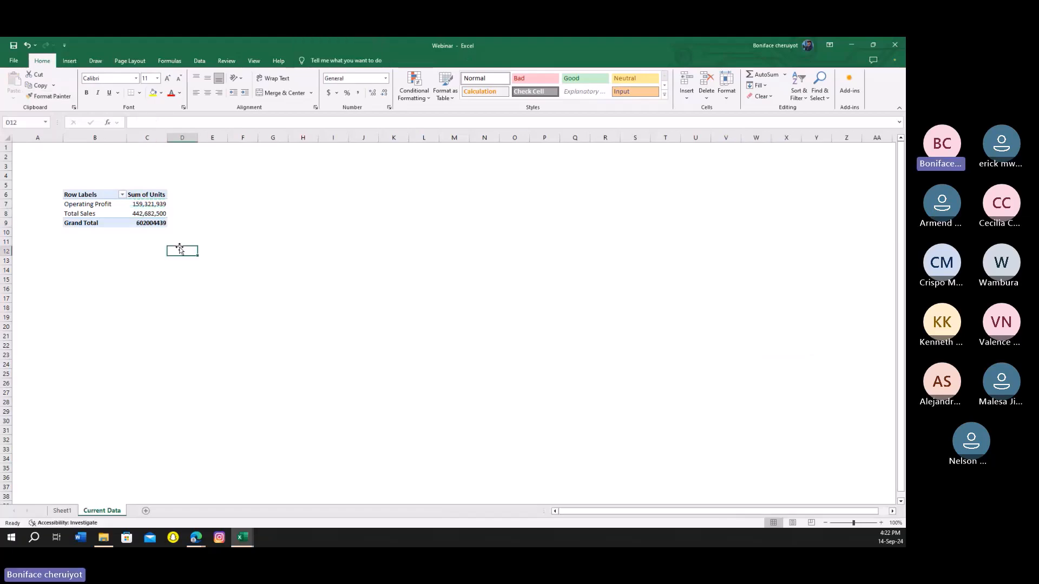
pyautogui.click(139, 250)
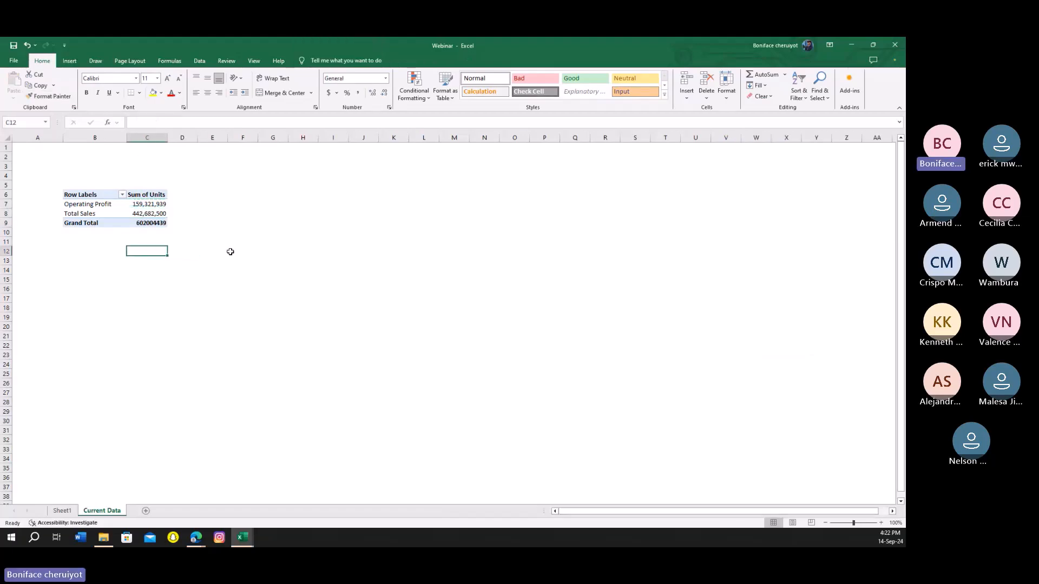
# - Delete Sheet1 from the workbook
pyautogui.rightClick(68, 509)
pyautogui.click(87, 400)
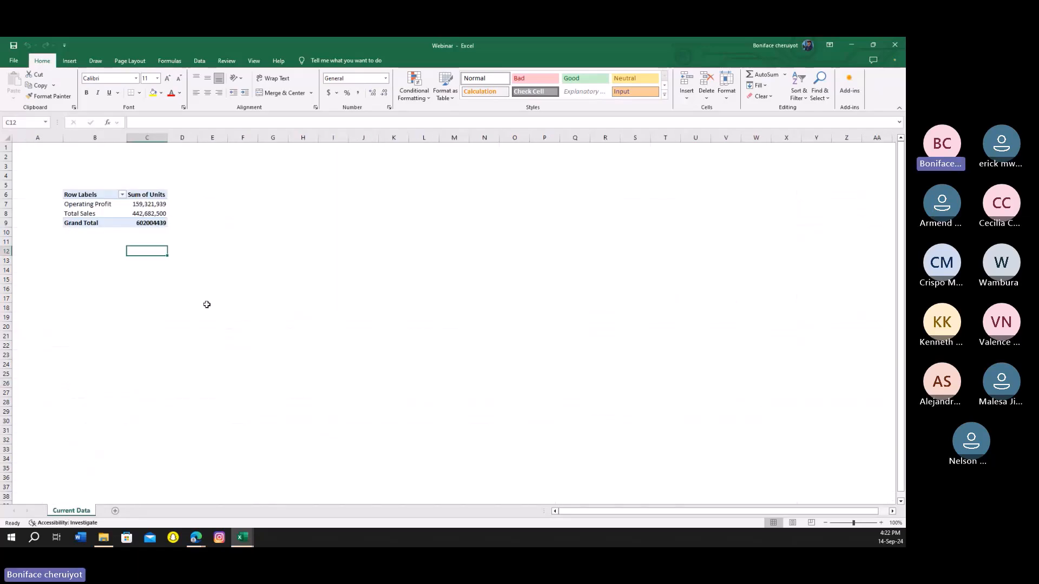
pyautogui.click(207, 304)
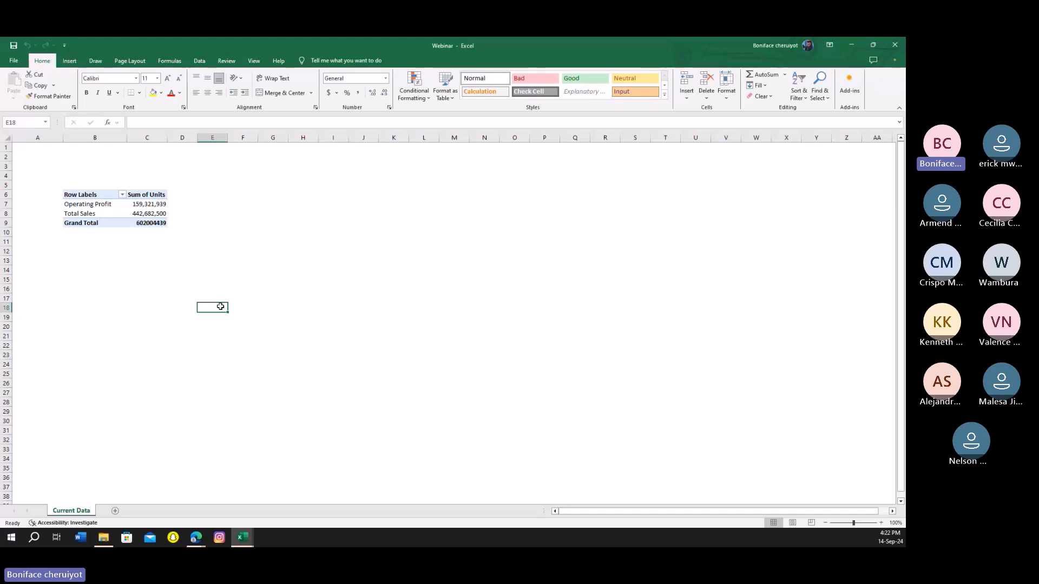
pyautogui.click(238, 297)
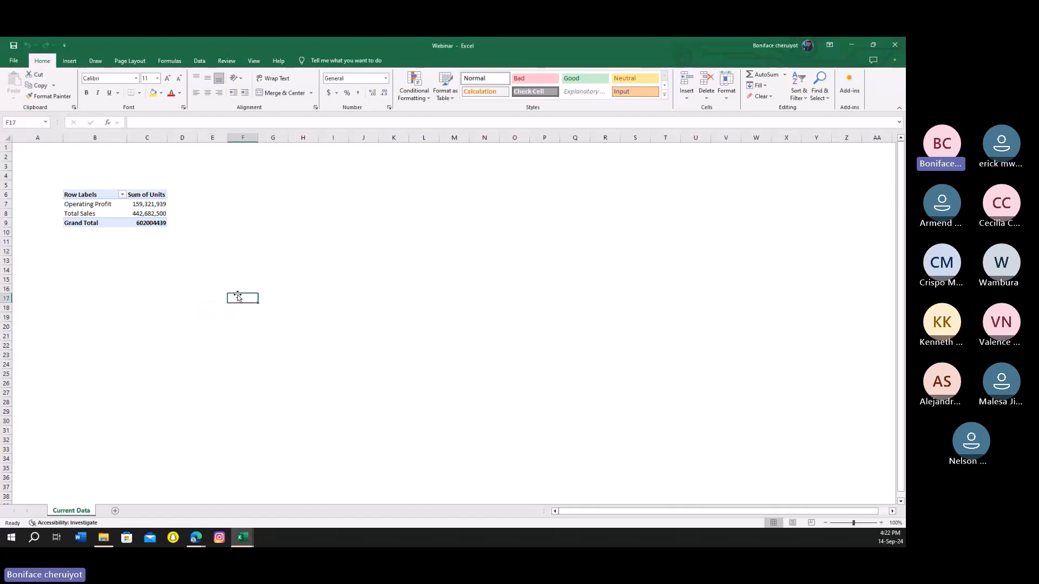
# - Show the workbook's queries in place of the PivotTable field list and refresh the Current Data query
pyautogui.click(110, 206)
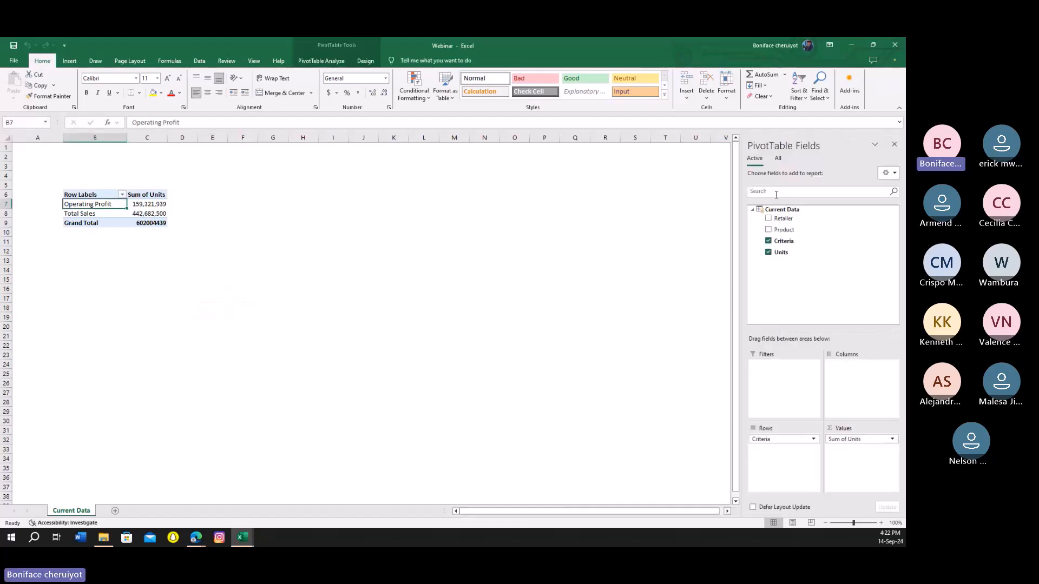
pyautogui.click(894, 144)
pyautogui.click(199, 60)
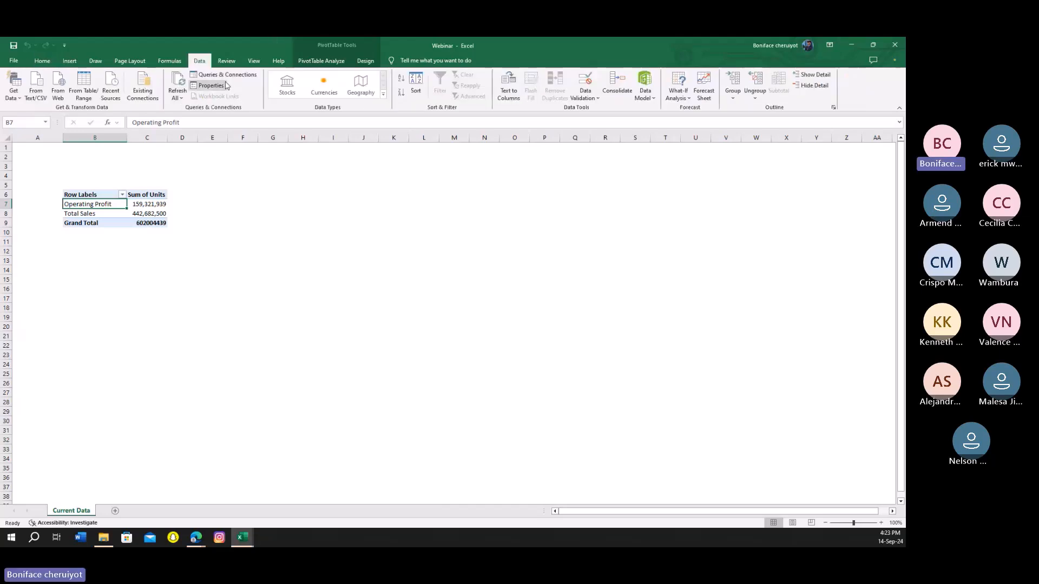
pyautogui.click(223, 75)
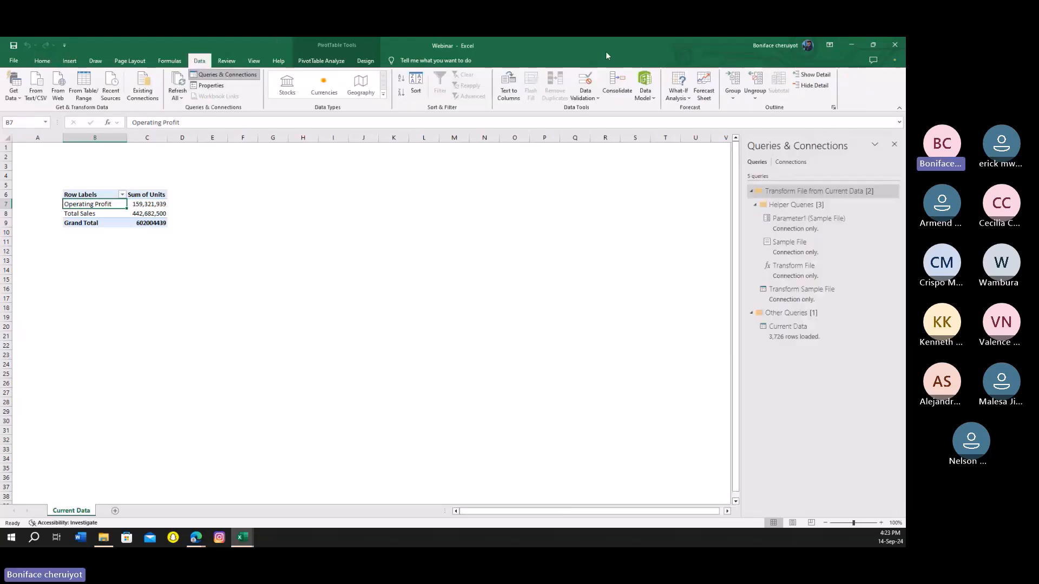
pyautogui.click(800, 335)
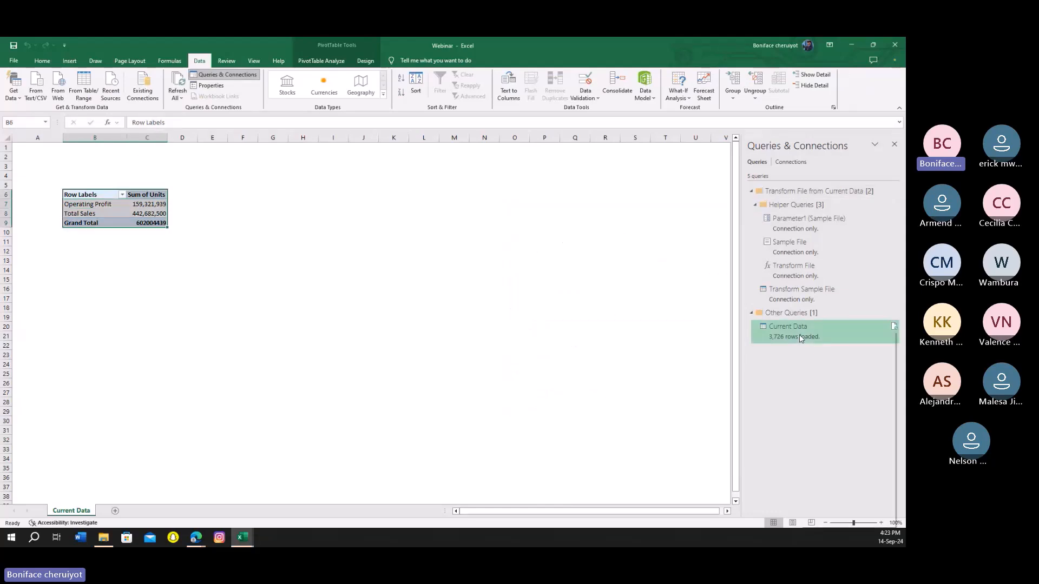
pyautogui.rightClick(799, 334)
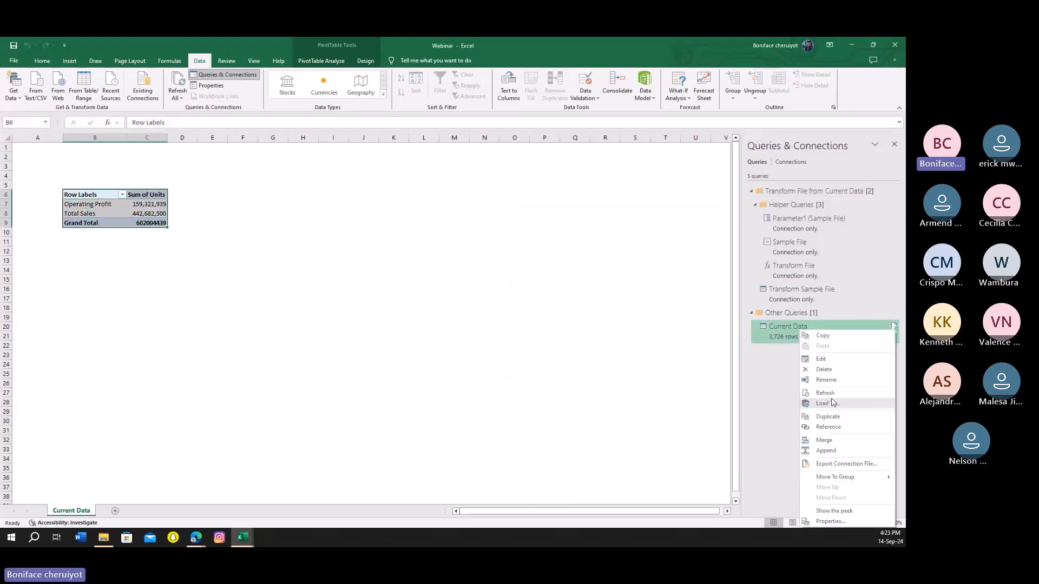
pyautogui.click(822, 403)
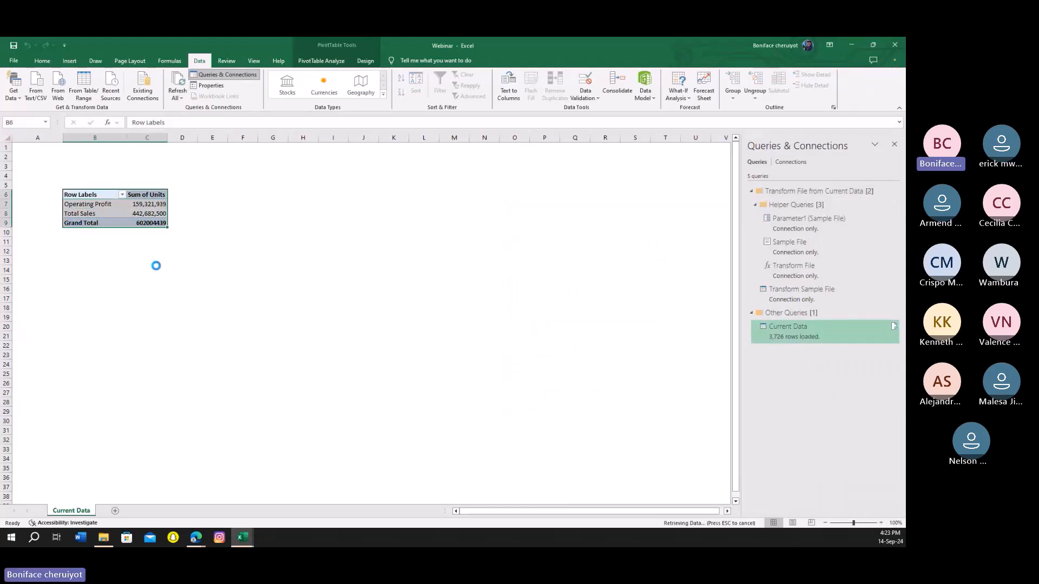
pyautogui.click(381, 299)
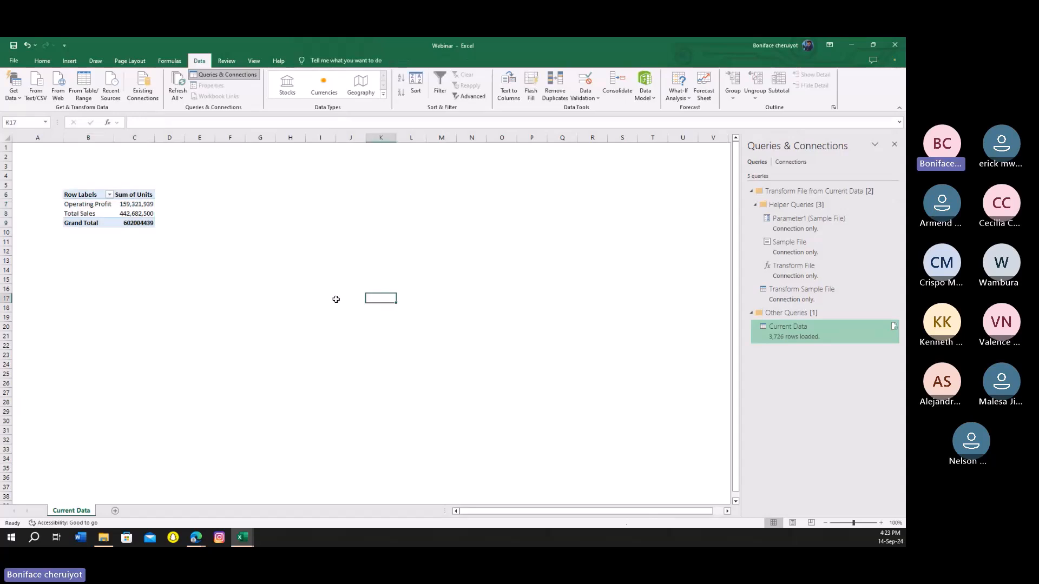
# - Widen columns B and C so the PivotTable's labels and values have more room
pyautogui.click(230, 270)
pyautogui.moveTo(114, 138)
pyautogui.mouseDown()
pyautogui.moveTo(178, 139)
pyautogui.moveTo(129, 139)
pyautogui.mouseUp()
pyautogui.doubleClick(124, 138)
pyautogui.doubleClick(129, 138)
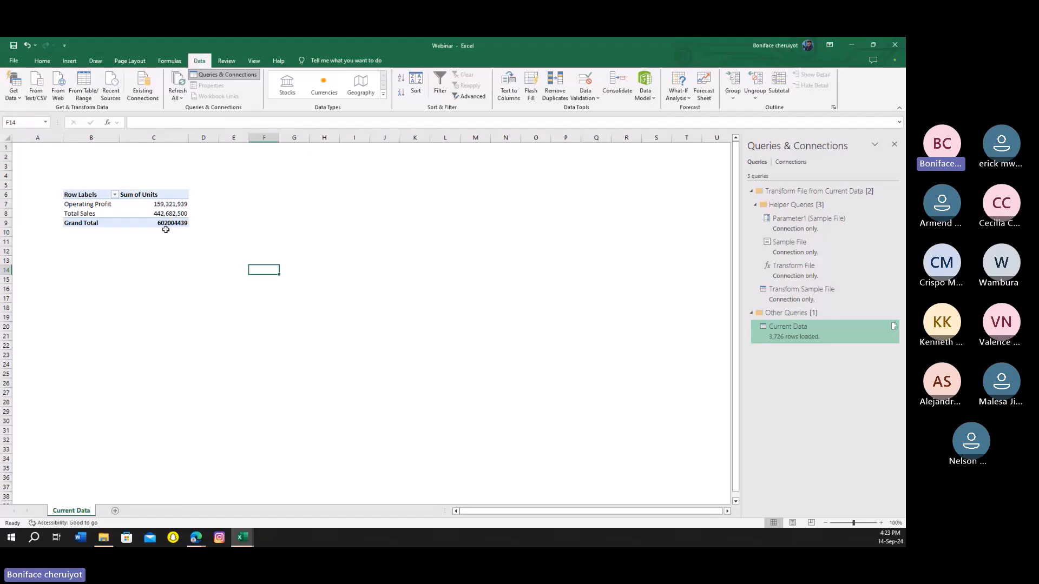
# - In the PivotTable's options, turn off autofitting column widths on update
pyautogui.click(165, 214)
pyautogui.rightClick(164, 213)
pyautogui.click(210, 391)
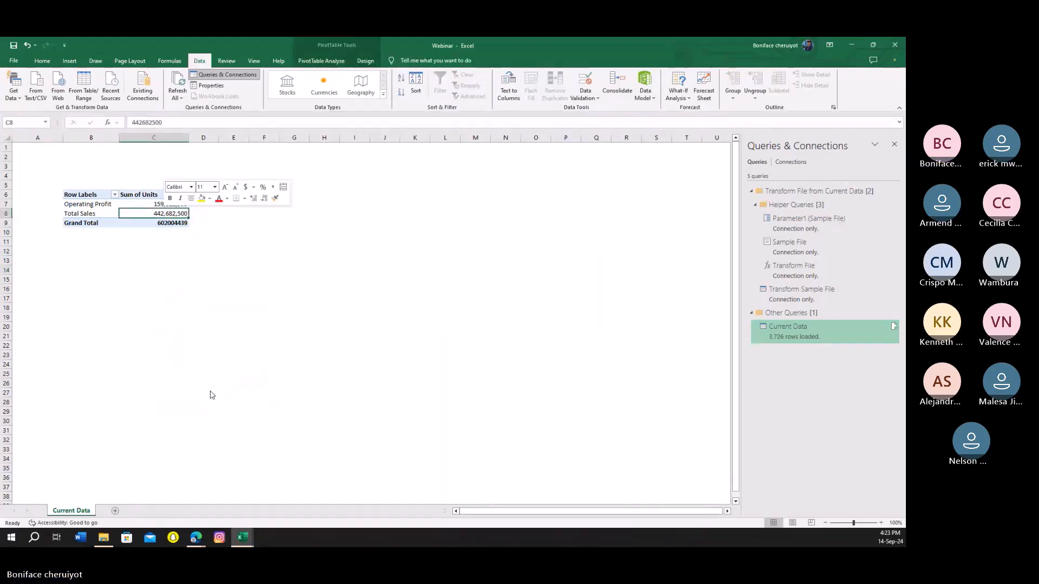
pyautogui.click(120, 420)
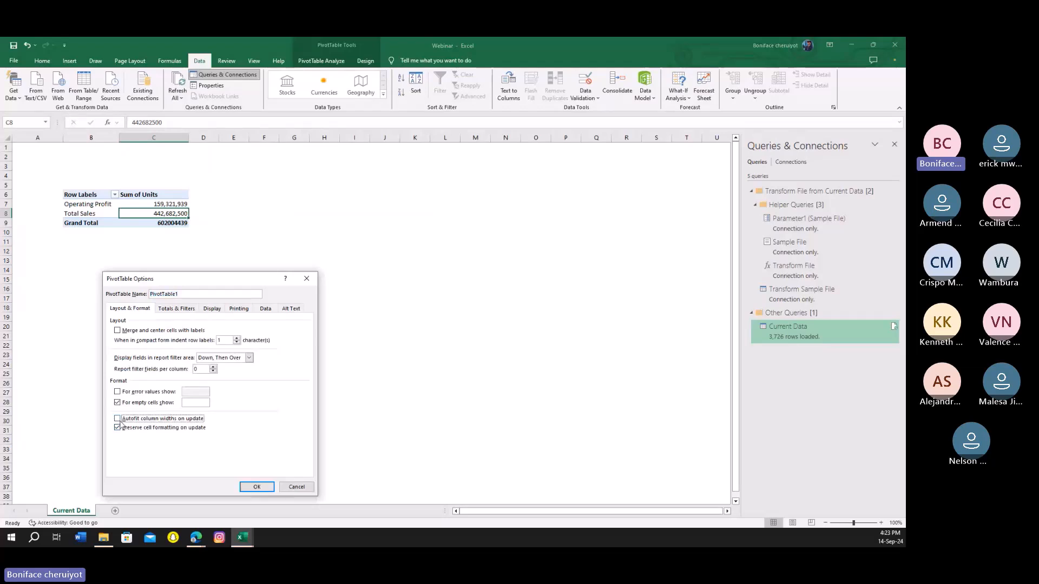
pyautogui.click(256, 486)
pyautogui.click(294, 326)
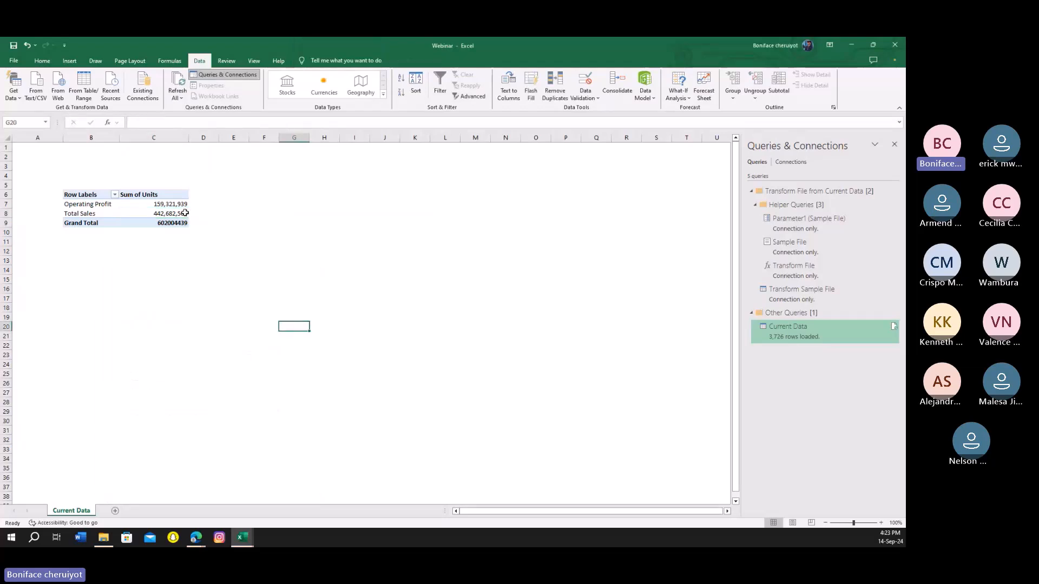
# - Refresh the Current Data query, then hide and redisplay the workbook's query list
pyautogui.rightClick(777, 331)
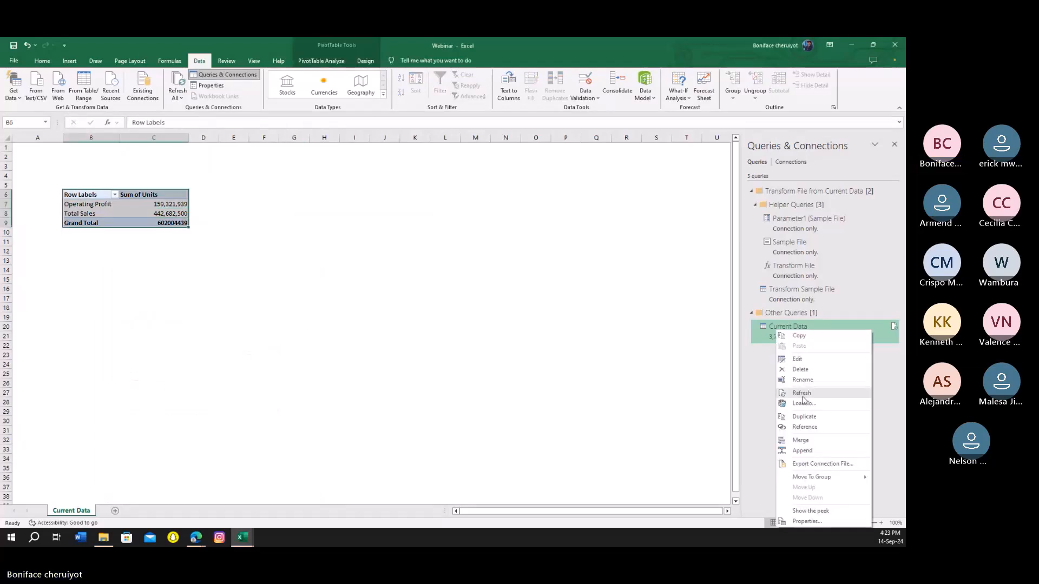
pyautogui.click(801, 395)
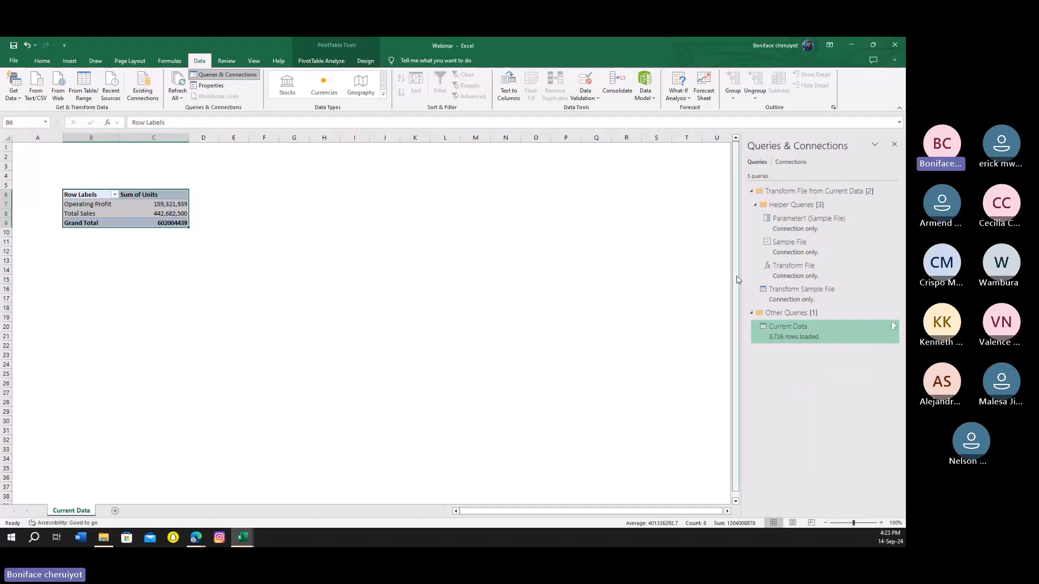
pyautogui.click(222, 74)
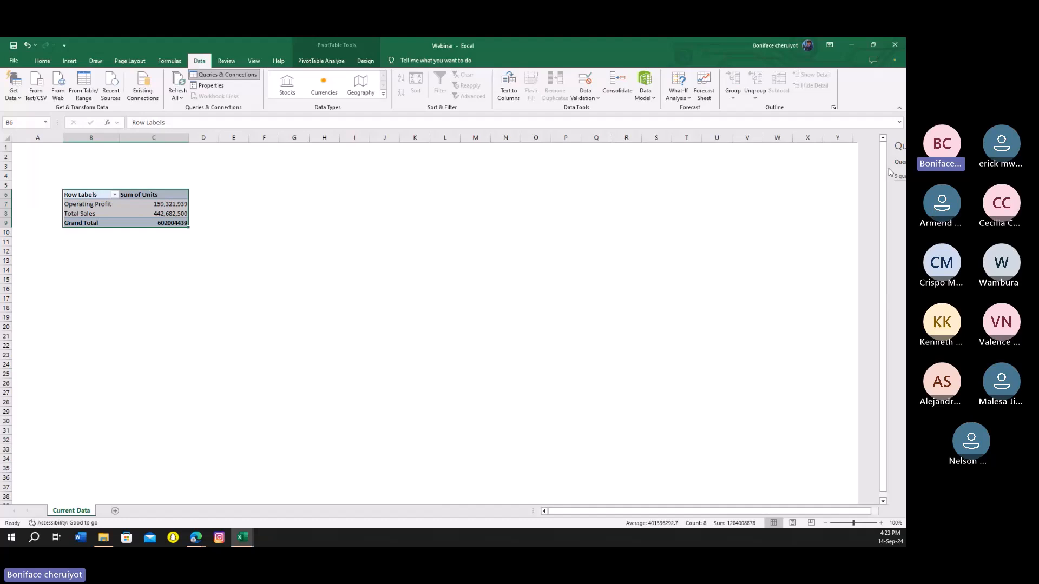
pyautogui.click(162, 214)
pyautogui.click(222, 74)
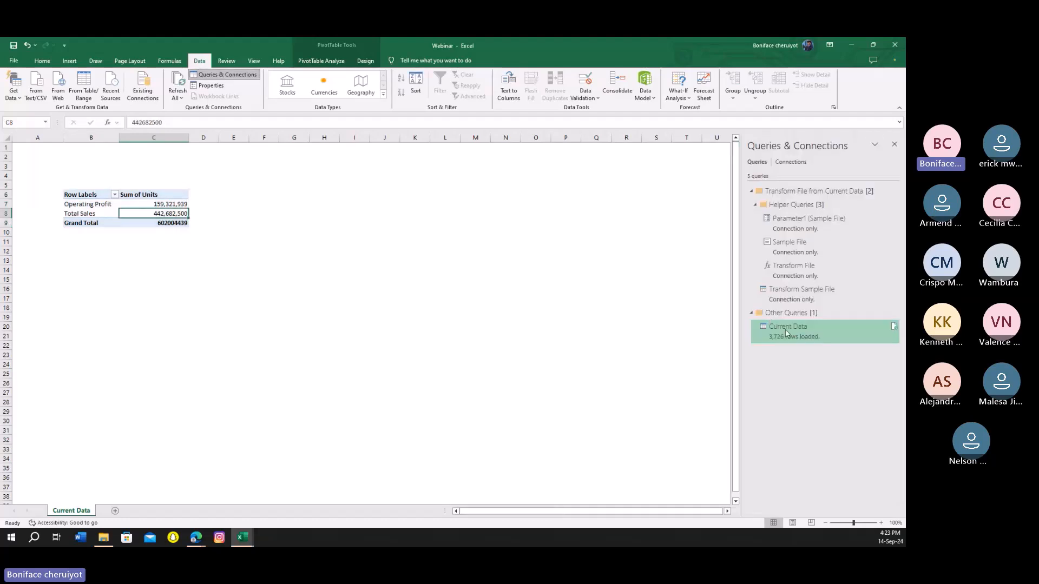
# - Open the Current Data query in Power Query Editor, examine the folder files in its Source step, and close the editor
pyautogui.rightClick(787, 333)
pyautogui.click(809, 362)
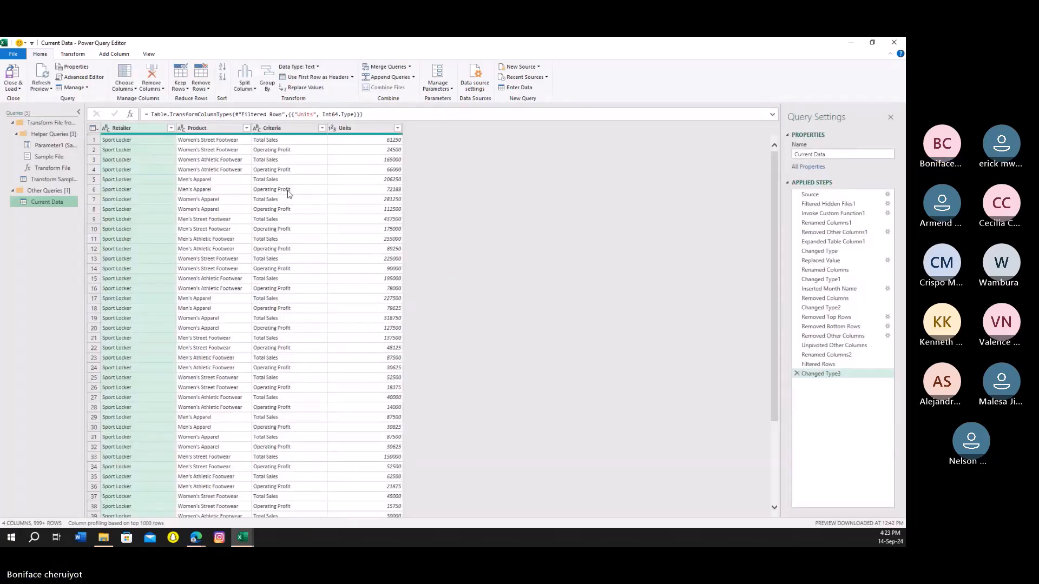
pyautogui.click(815, 196)
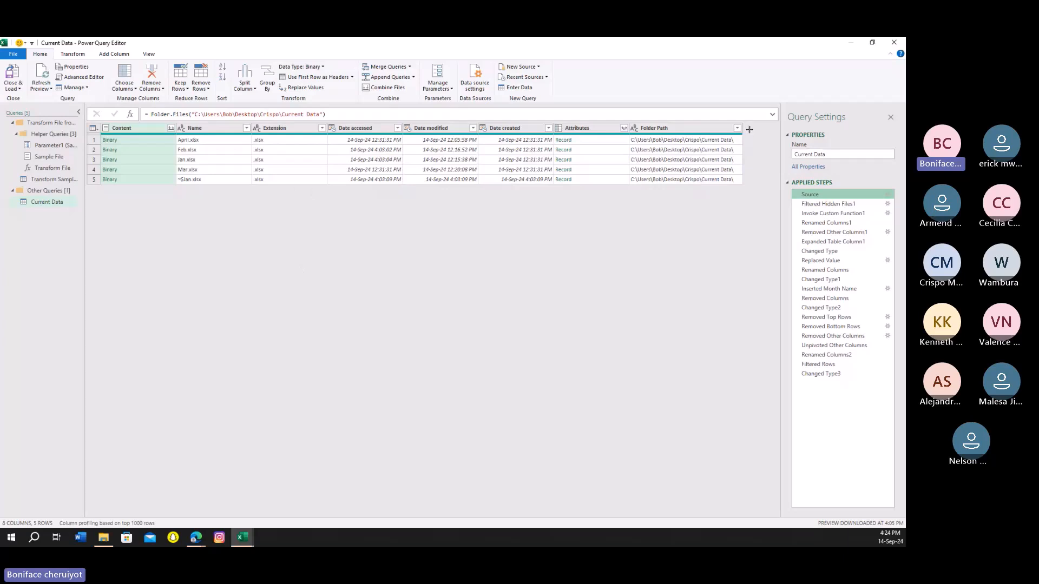
pyautogui.click(899, 46)
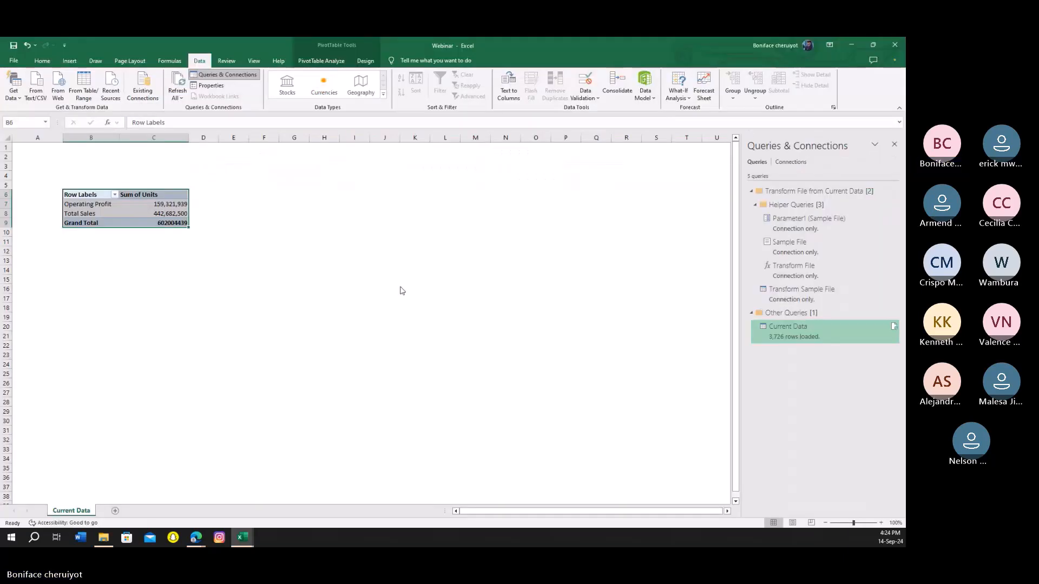
# - Switch to File Explorer, view the monthly workbooks in the Current Data folder, and return to the Webinar workbook
pyautogui.hotkey('alt', 'Tab')
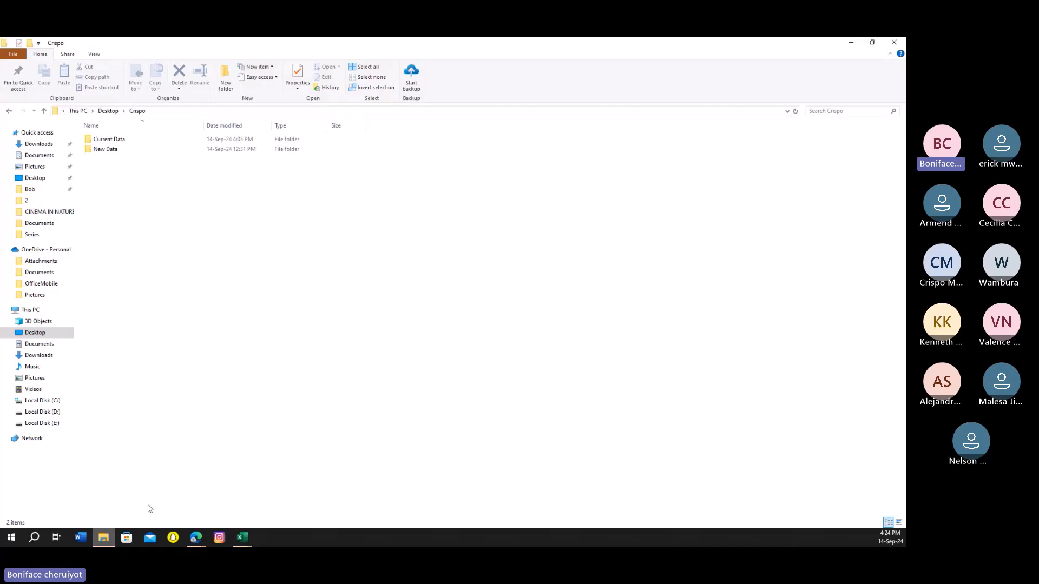
pyautogui.doubleClick(109, 139)
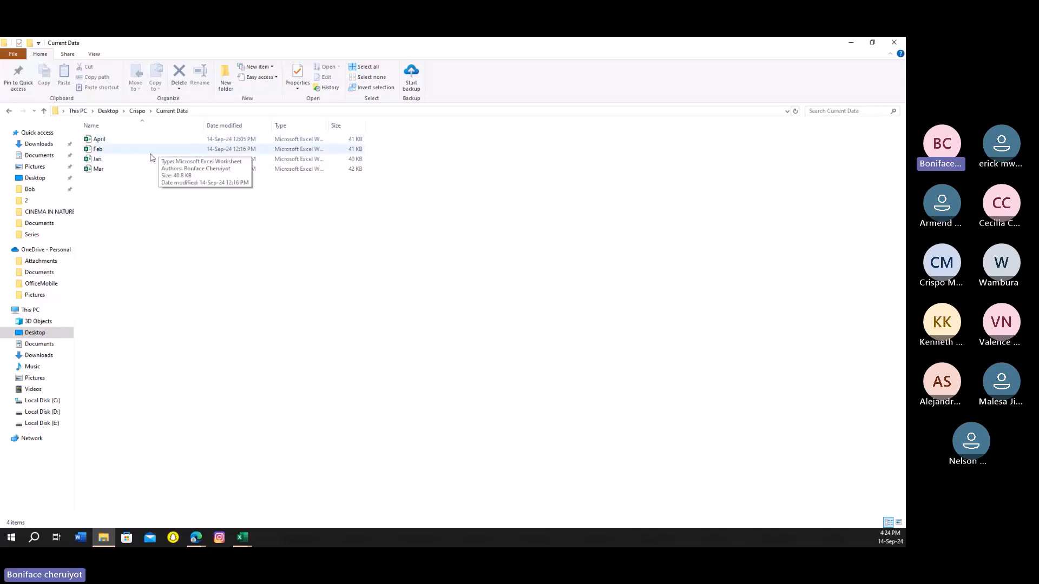
pyautogui.click(851, 43)
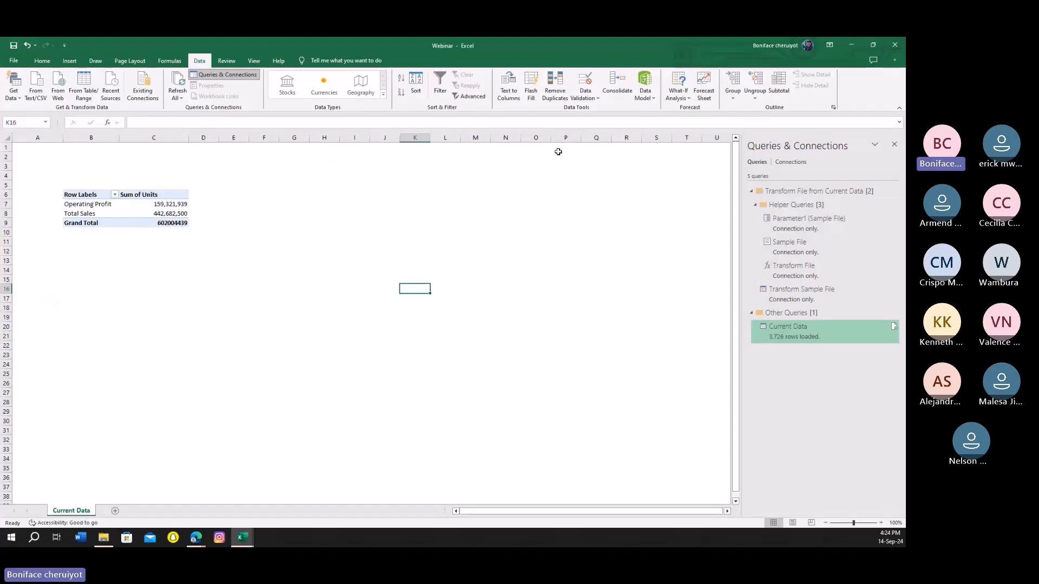
pyautogui.moveTo(127, 214)
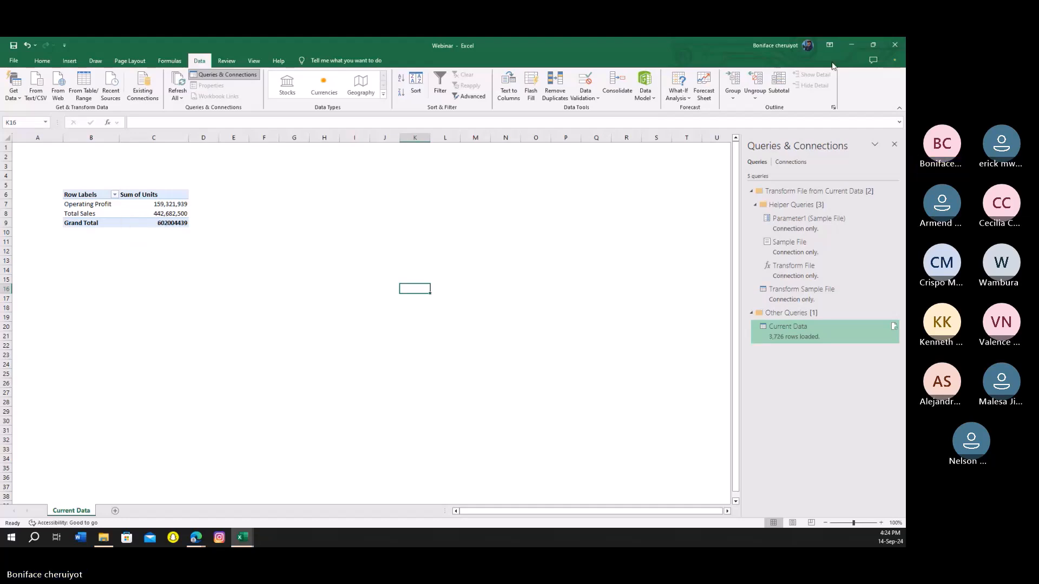
# - Switch back to File Explorer and open the New Data folder to view its monthly workbooks
pyautogui.hotkey('alt', 'Tab')
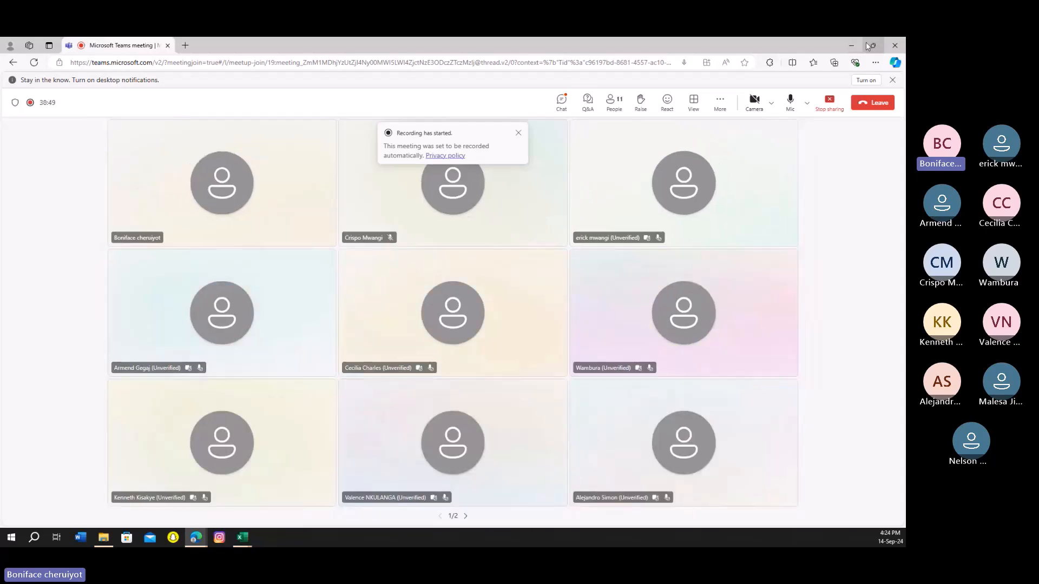
pyautogui.click(851, 45)
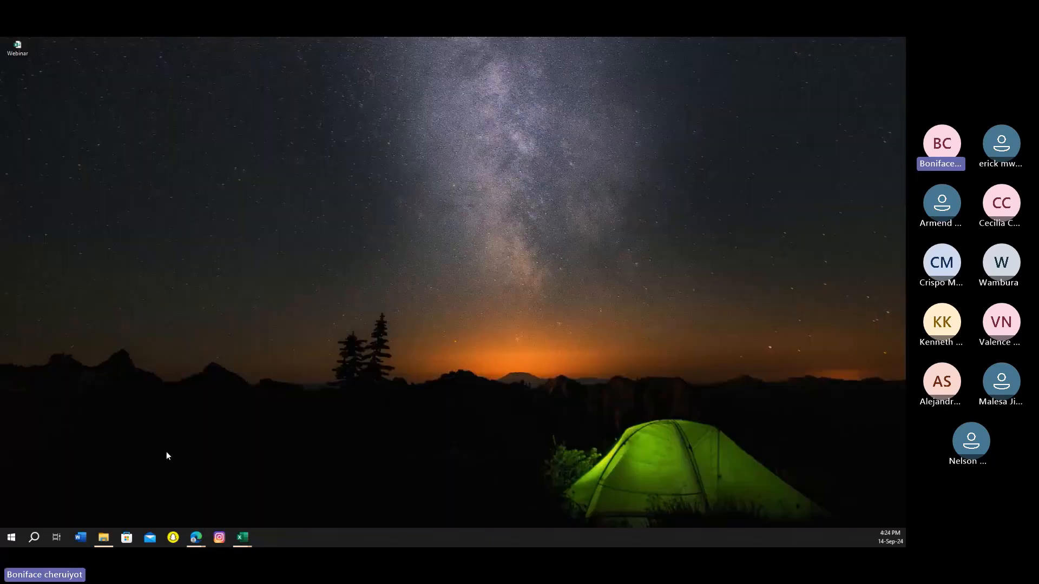
pyautogui.click(104, 537)
pyautogui.click(143, 112)
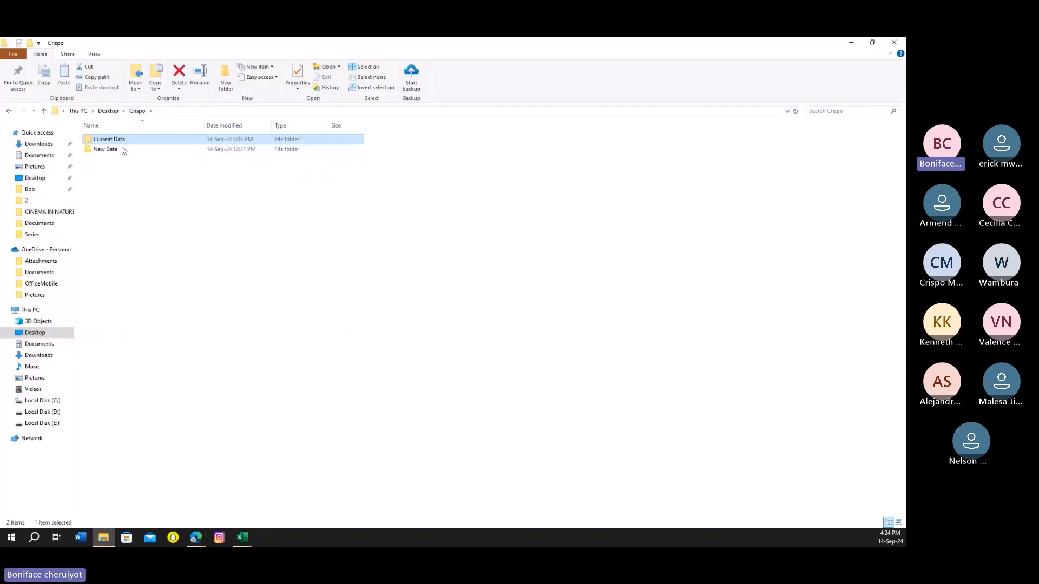
pyautogui.doubleClick(114, 149)
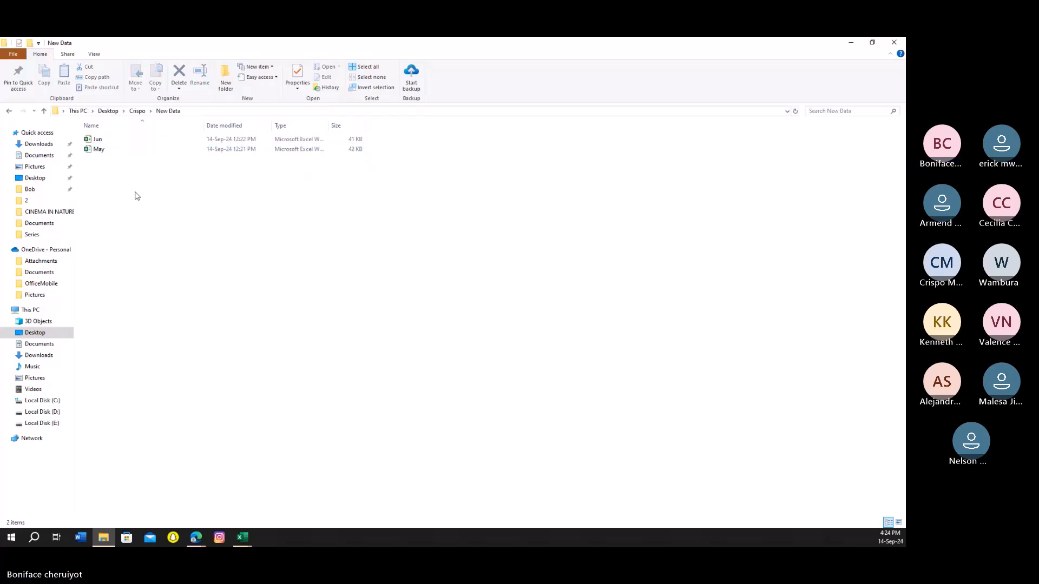
pyautogui.click(108, 155)
pyautogui.rightClick(108, 155)
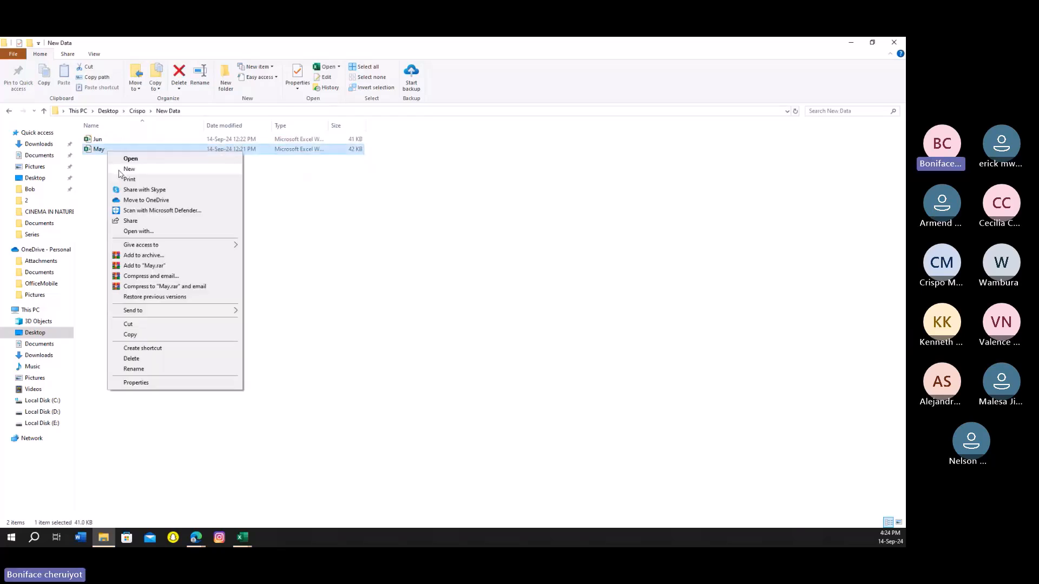
pyautogui.click(88, 175)
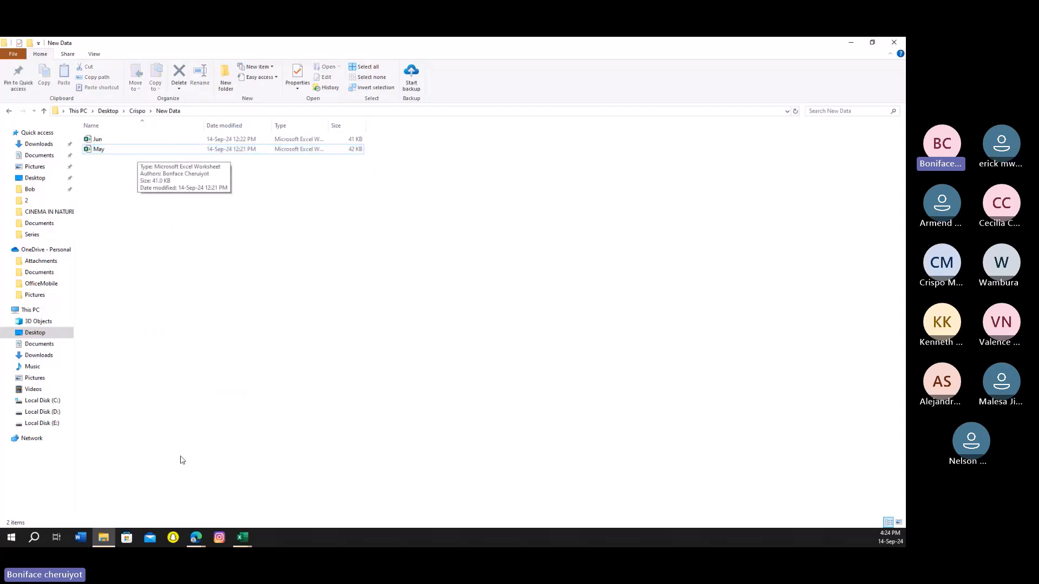
# - Return to the Webinar workbook in Excel and open the Current Data query for editing
pyautogui.moveTo(238, 539)
pyautogui.click(253, 500)
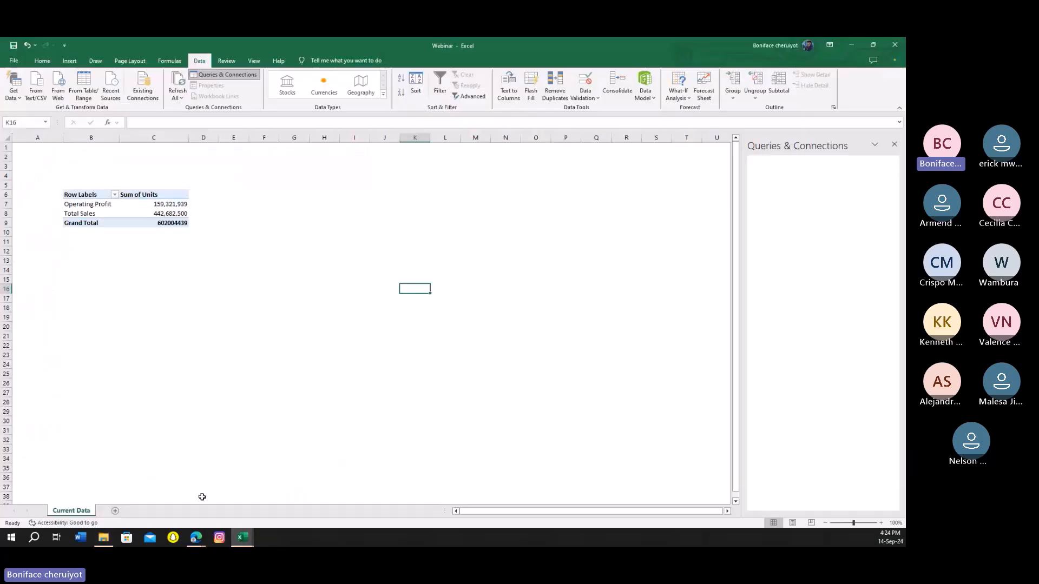
pyautogui.click(124, 204)
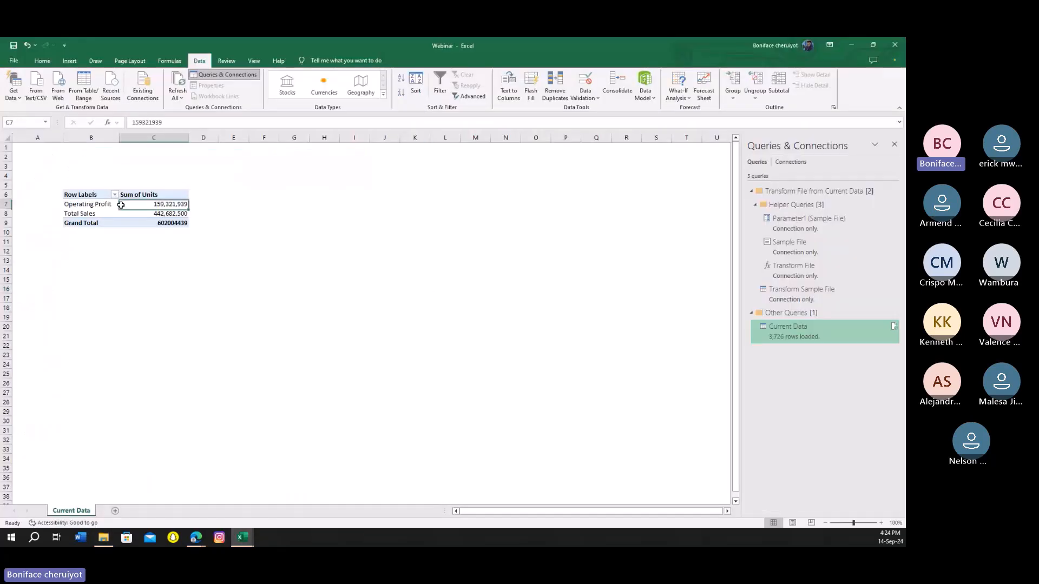
pyautogui.rightClick(807, 339)
pyautogui.click(822, 347)
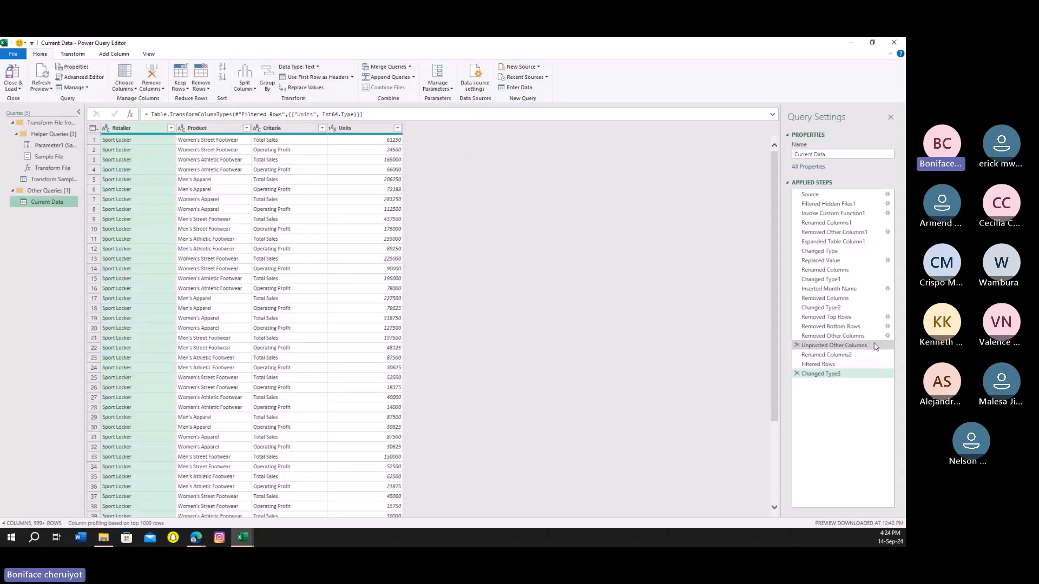
# - Try adding Month Name to the columns kept by the Removed Other Columns step and check the preview
pyautogui.click(874, 336)
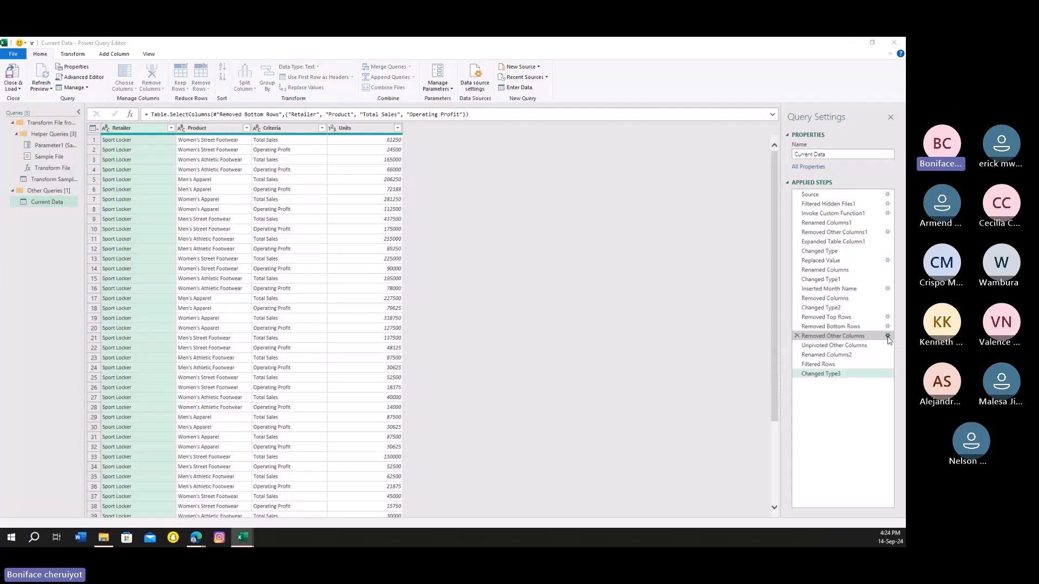
pyautogui.click(887, 336)
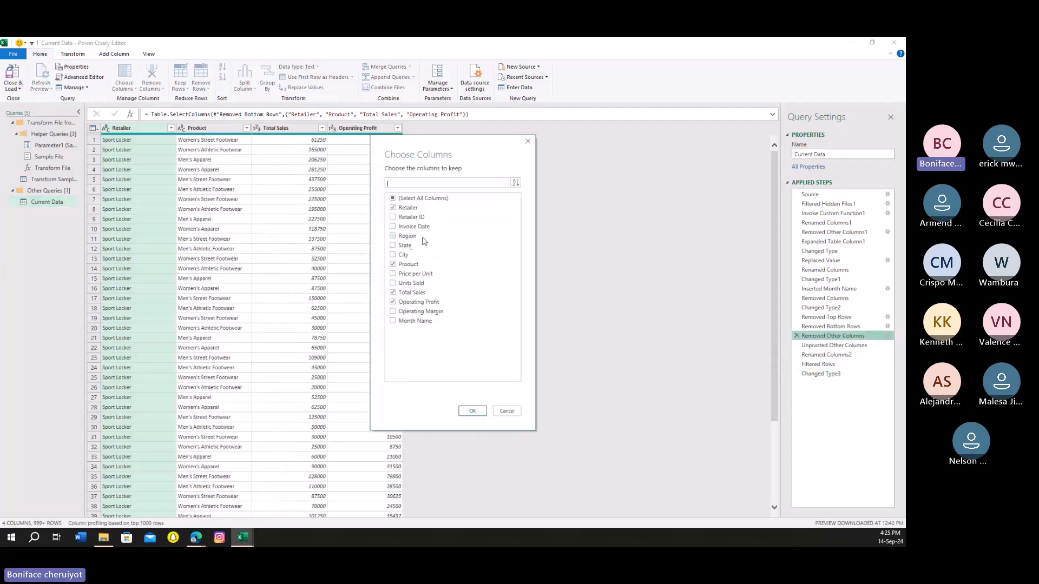
pyautogui.click(406, 322)
pyautogui.click(480, 411)
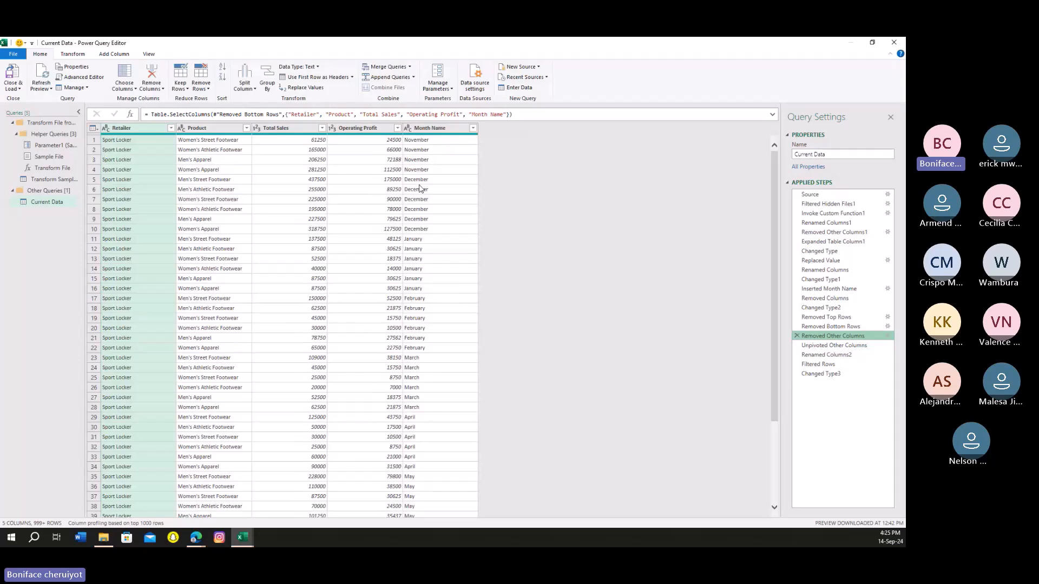
pyautogui.scroll(-4, 410, 243)
pyautogui.scroll(4, 410, 243)
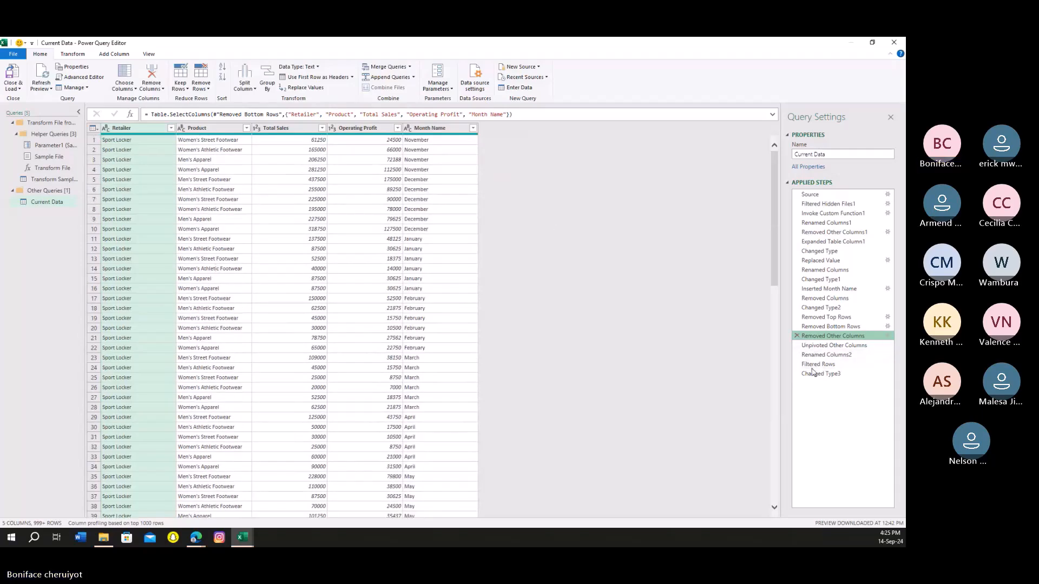
# - Exclude Month Name again from the columns kept by the Removed Other Columns step
pyautogui.click(887, 336)
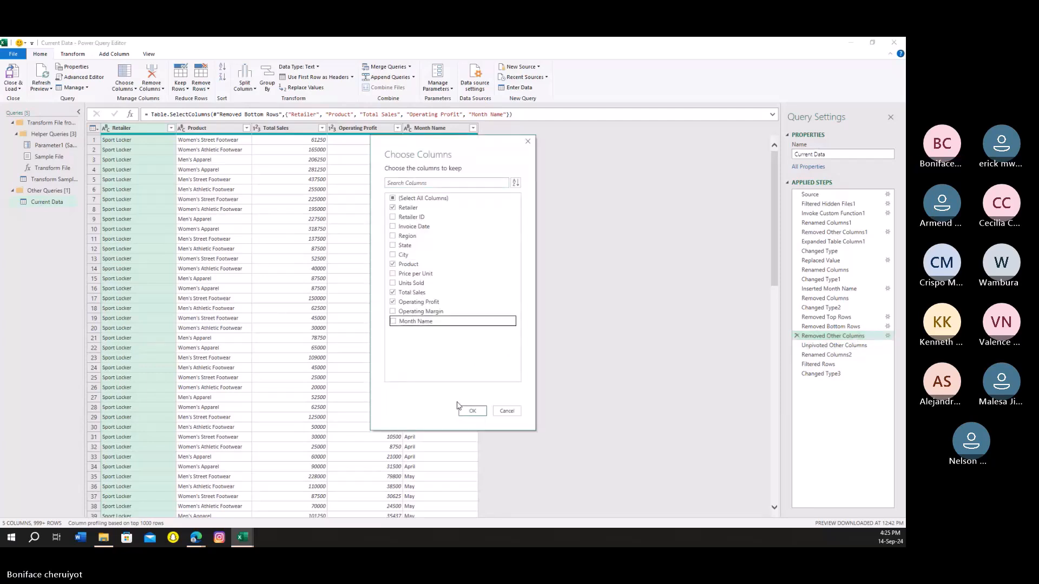
pyautogui.click(473, 411)
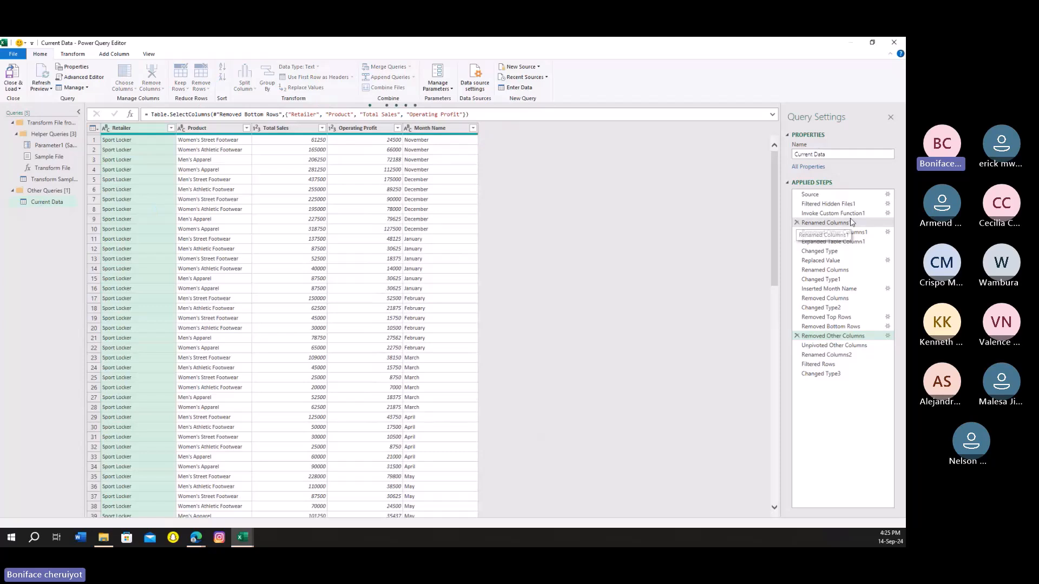
# - Review the query's earlier applied steps, including Source, Replaced Value, Renamed Columns, Removed Columns and Removed Other Columns1
pyautogui.click(828, 195)
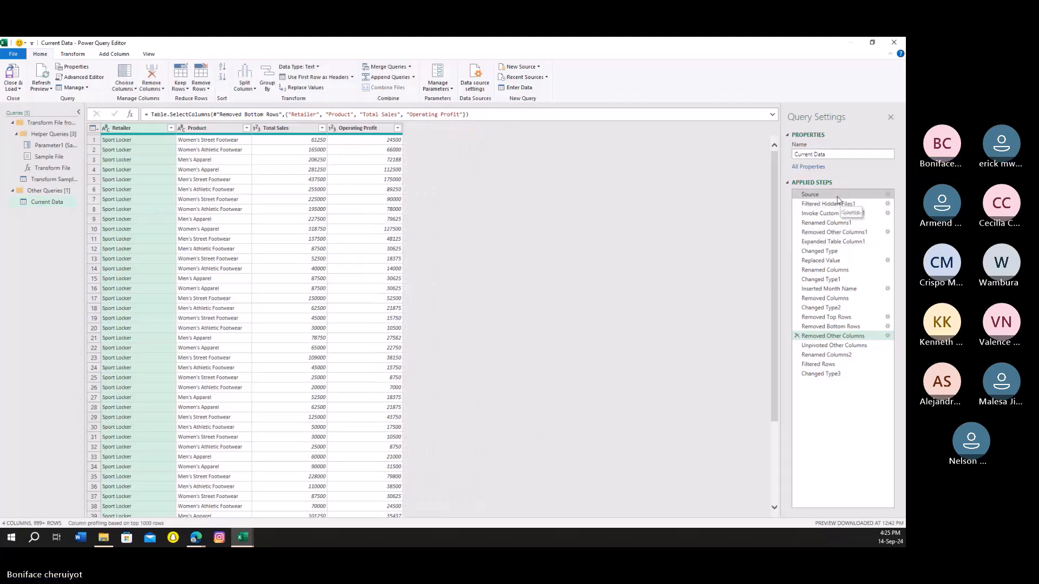
pyautogui.click(836, 232)
pyautogui.click(837, 262)
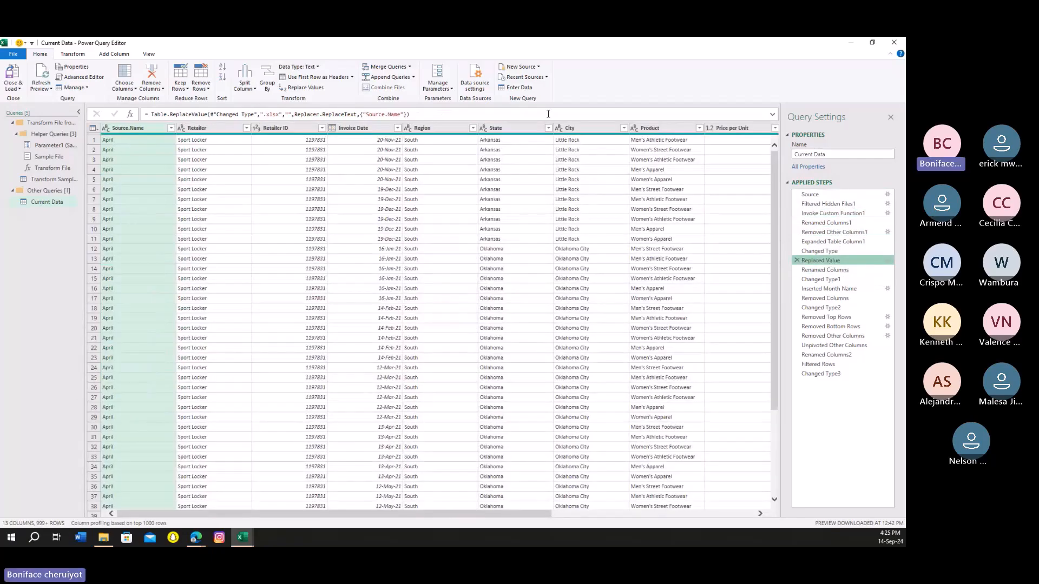
pyautogui.click(837, 270)
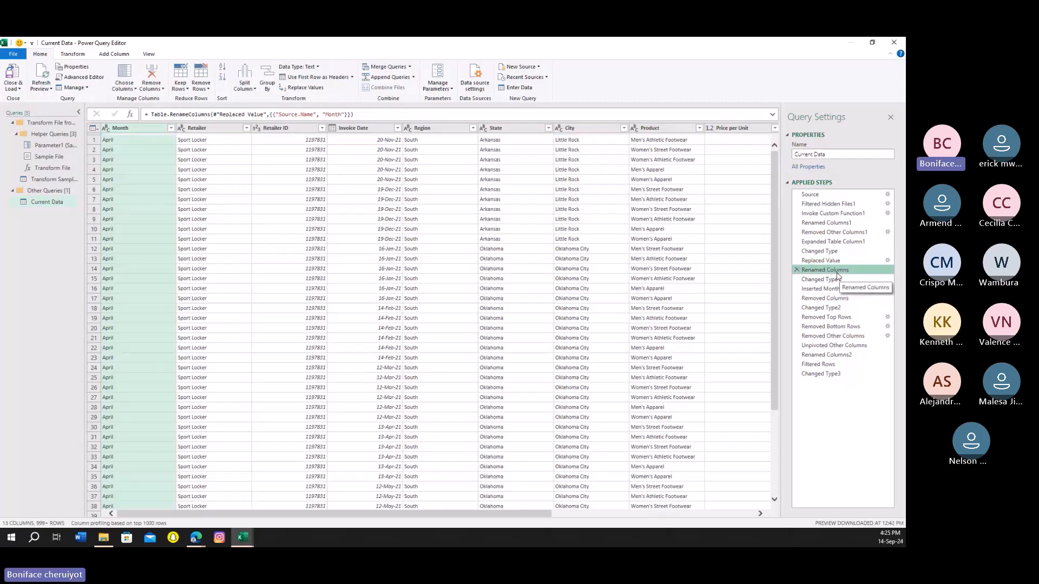
pyautogui.scroll(-2, 137, 241)
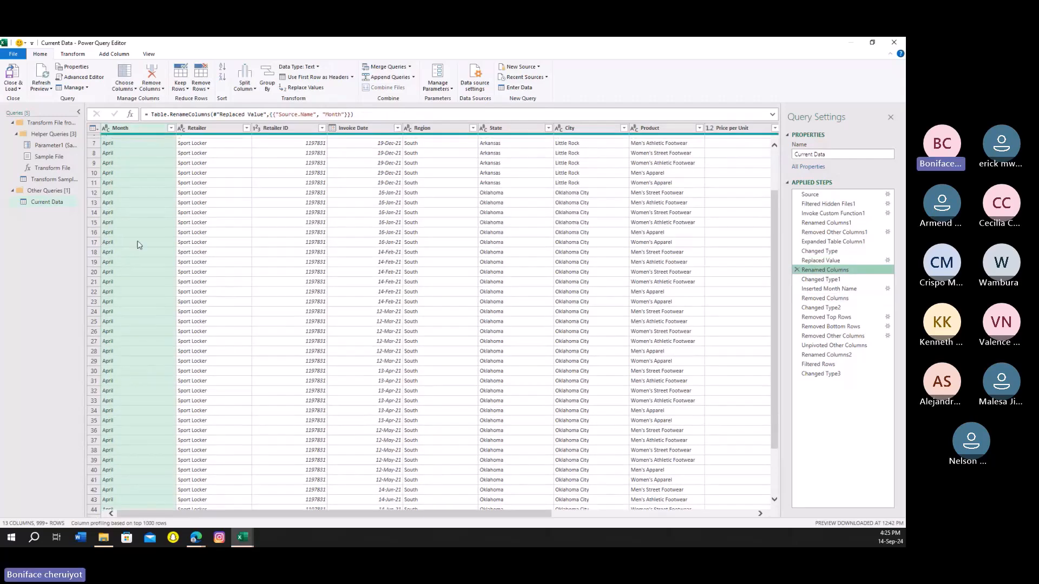
pyautogui.click(849, 299)
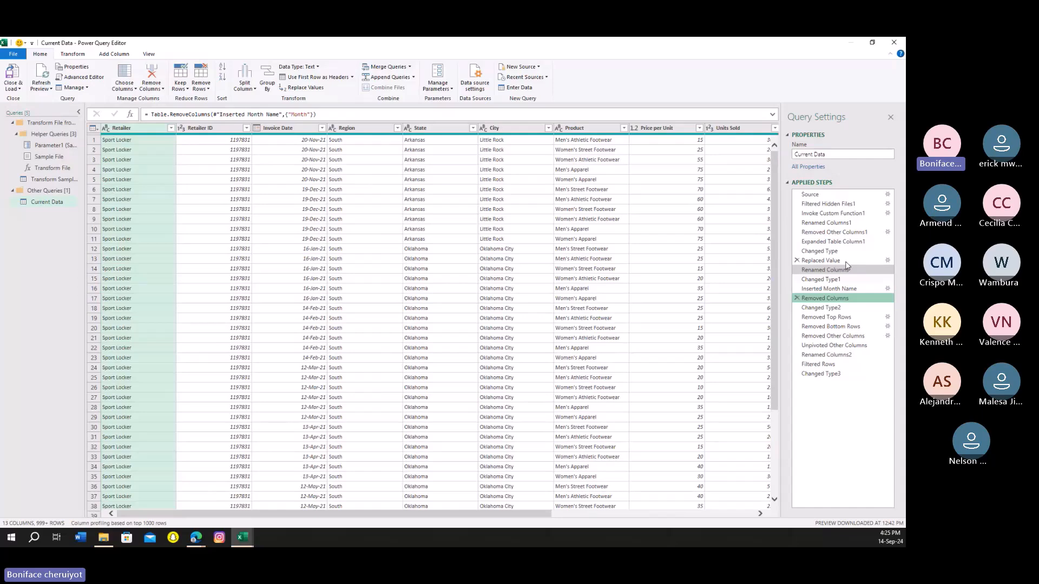
pyautogui.click(843, 232)
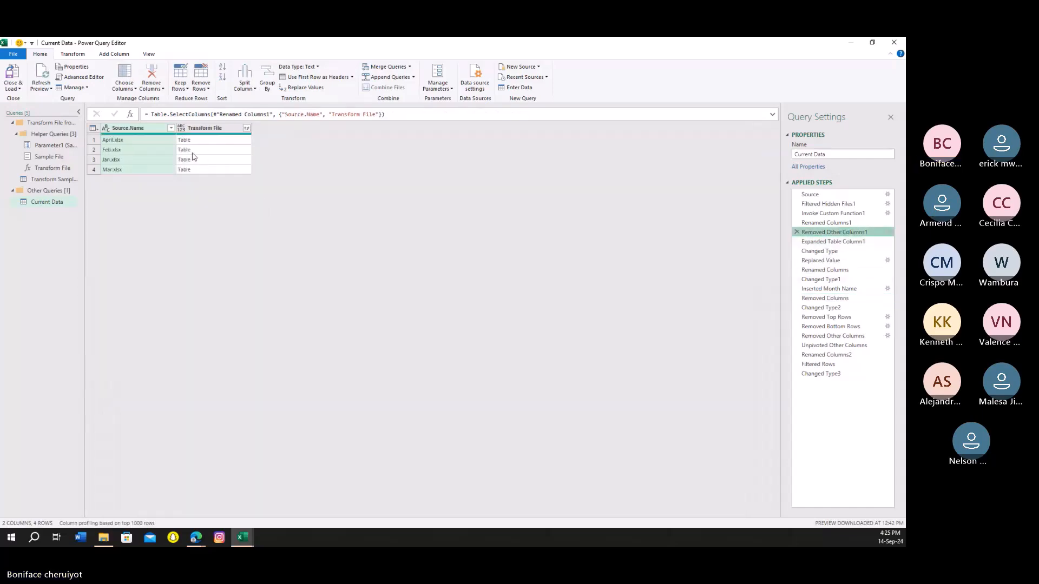
# - Review the Current Data query's applied steps in order from Expanded Table Column1 through Inserted Month Name to Removed Columns
pyautogui.click(835, 252)
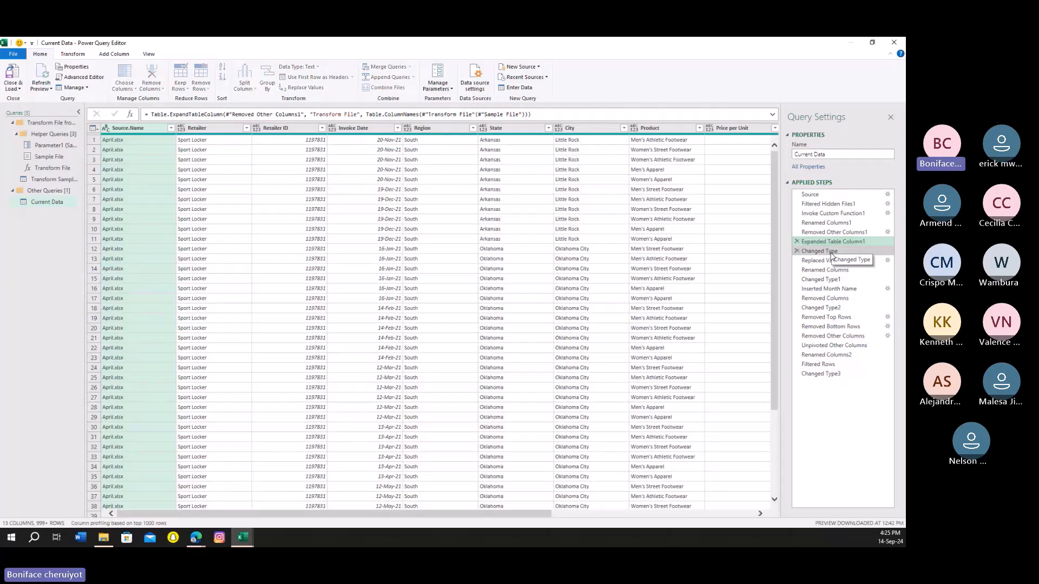
pyautogui.click(832, 252)
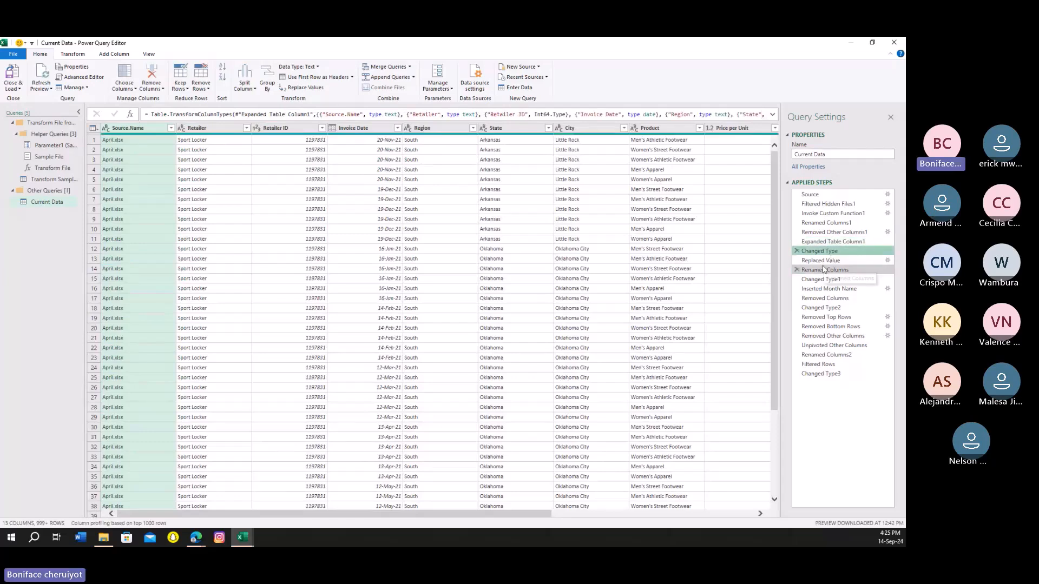
pyautogui.click(823, 265)
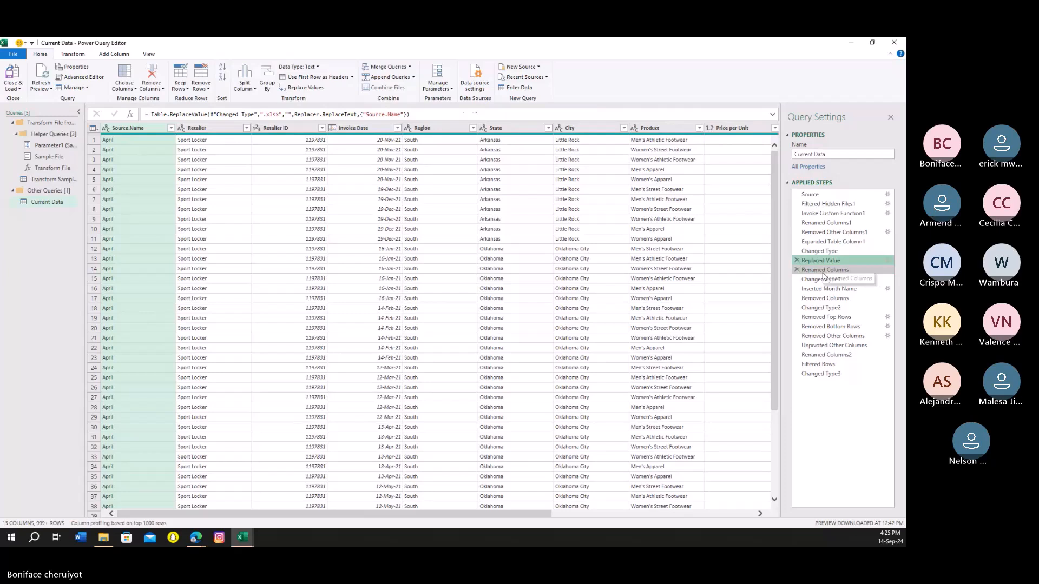
pyautogui.click(823, 271)
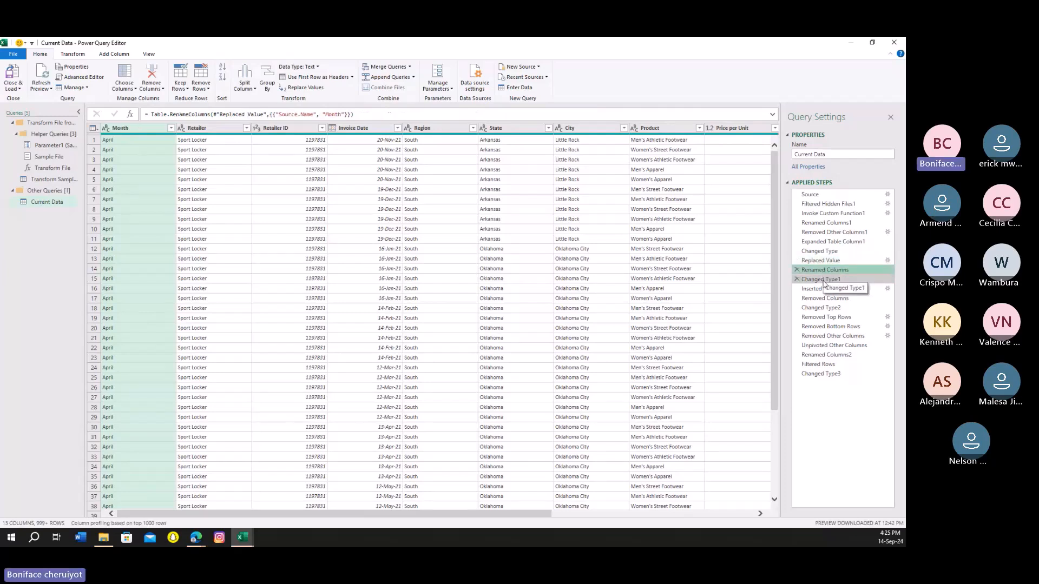
pyautogui.click(823, 280)
pyautogui.click(822, 288)
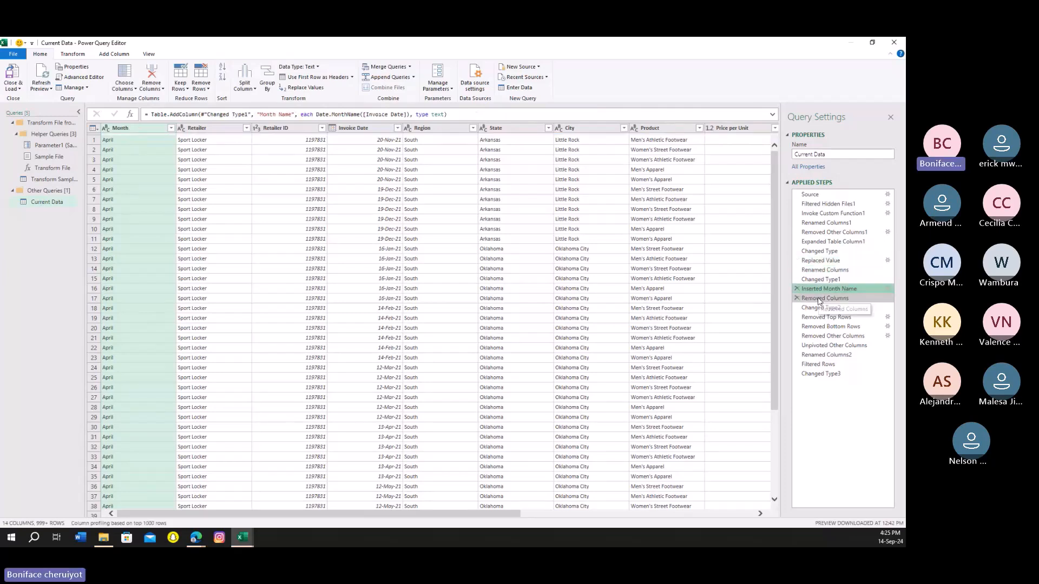
pyautogui.click(820, 299)
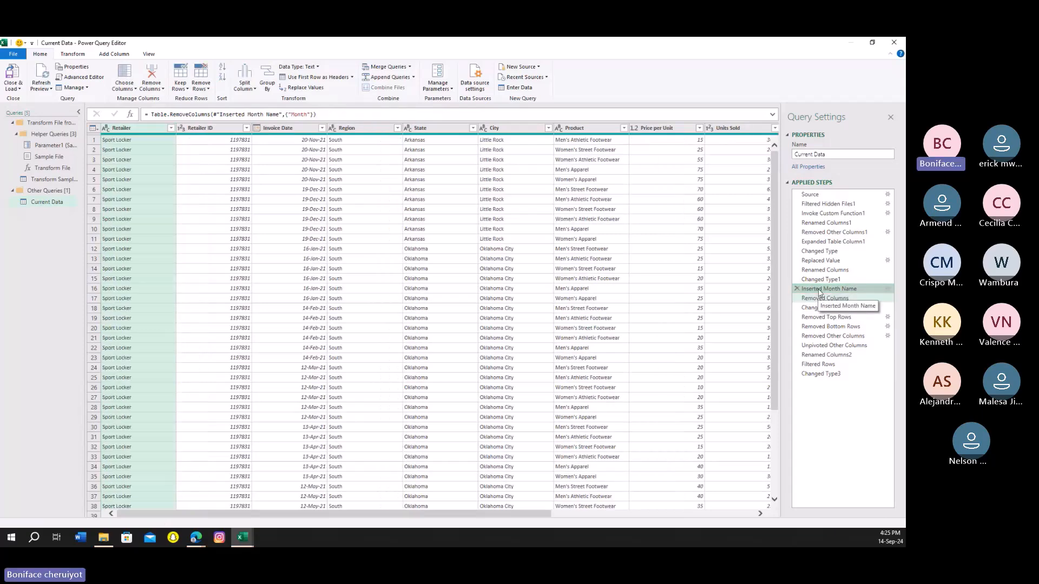
# - Delete the Inserted Month Name step from the Current Data query
pyautogui.click(820, 290)
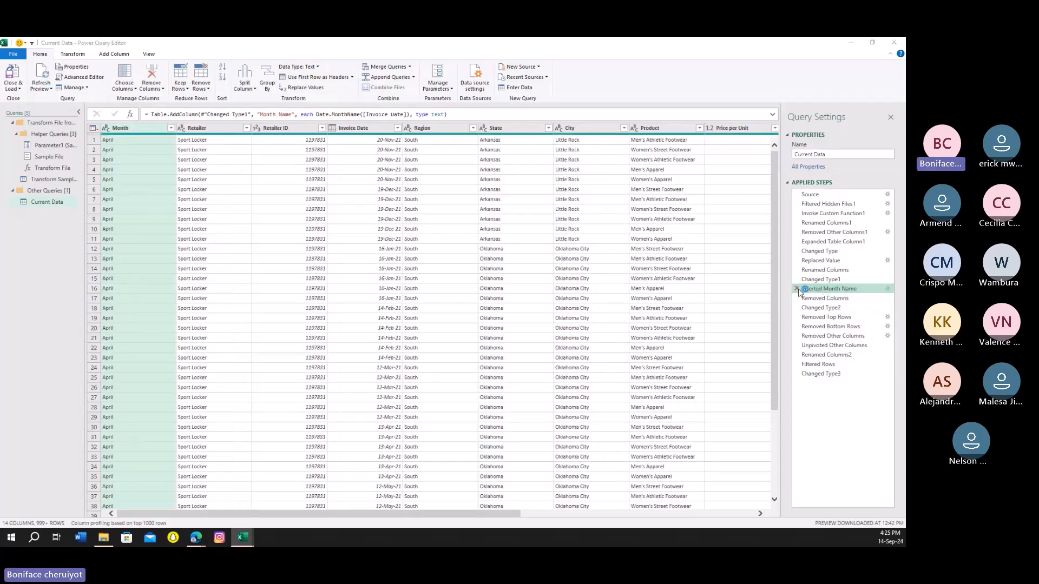
pyautogui.click(797, 289)
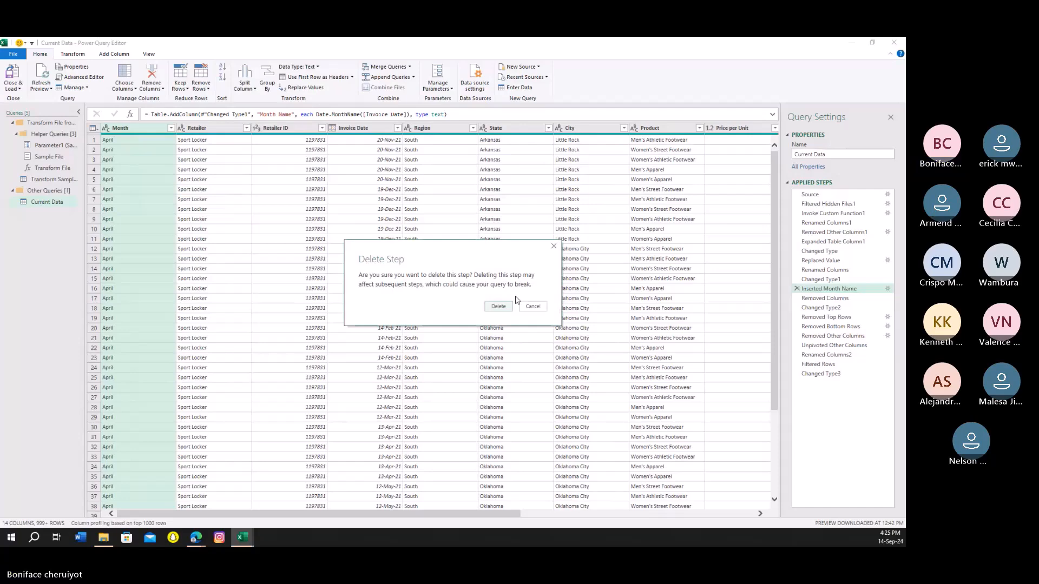
pyautogui.click(503, 308)
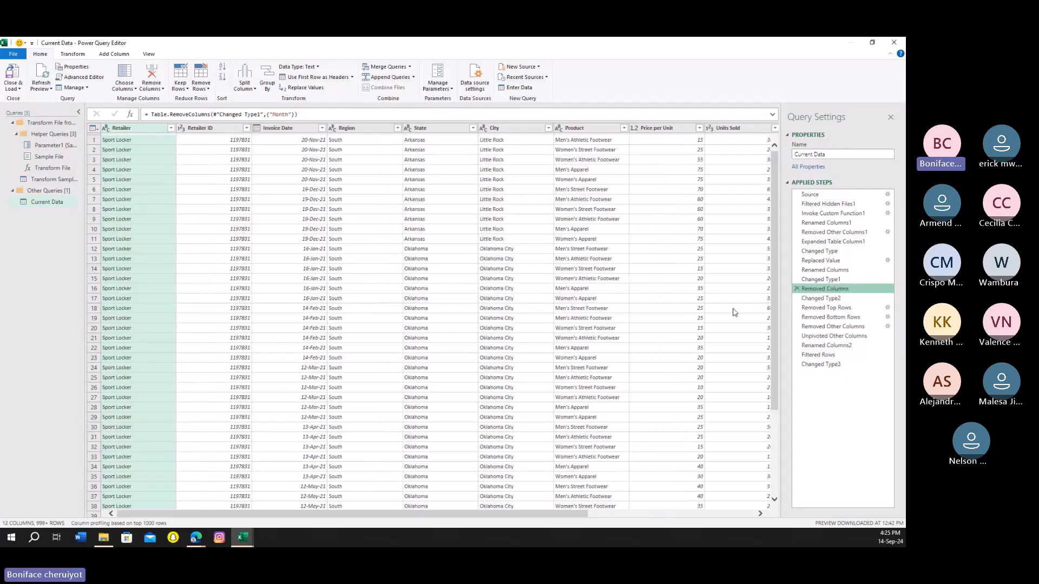
# - Check the Replaced Value step and open the Removed Other Columns step's selection of columns to keep
pyautogui.click(840, 262)
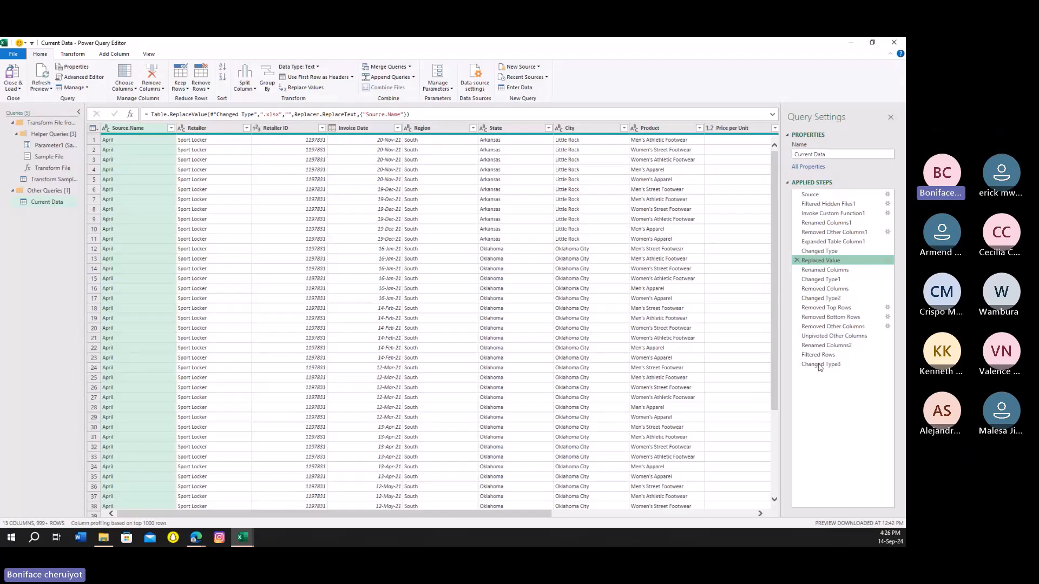
pyautogui.click(844, 327)
pyautogui.click(887, 327)
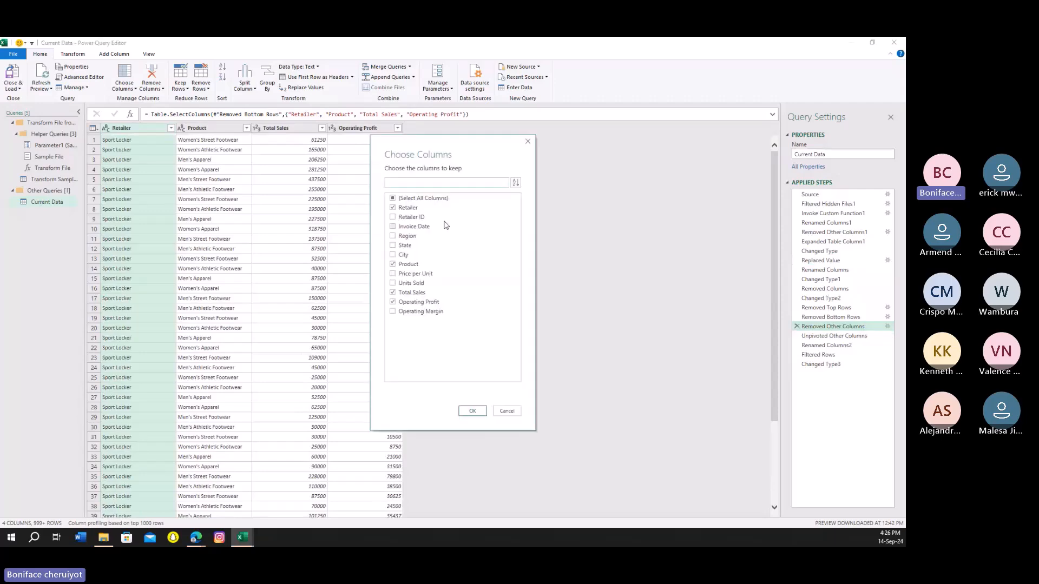
# - Dismiss the column chooser and delete the Removed Columns step that drops the Month column from the Current Data query
pyautogui.click(527, 142)
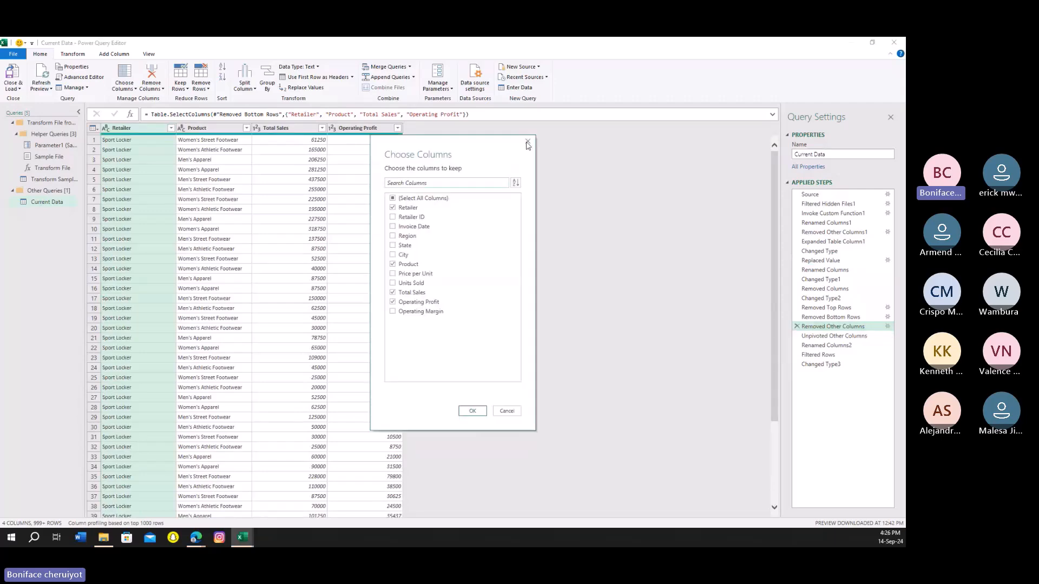
pyautogui.click(821, 317)
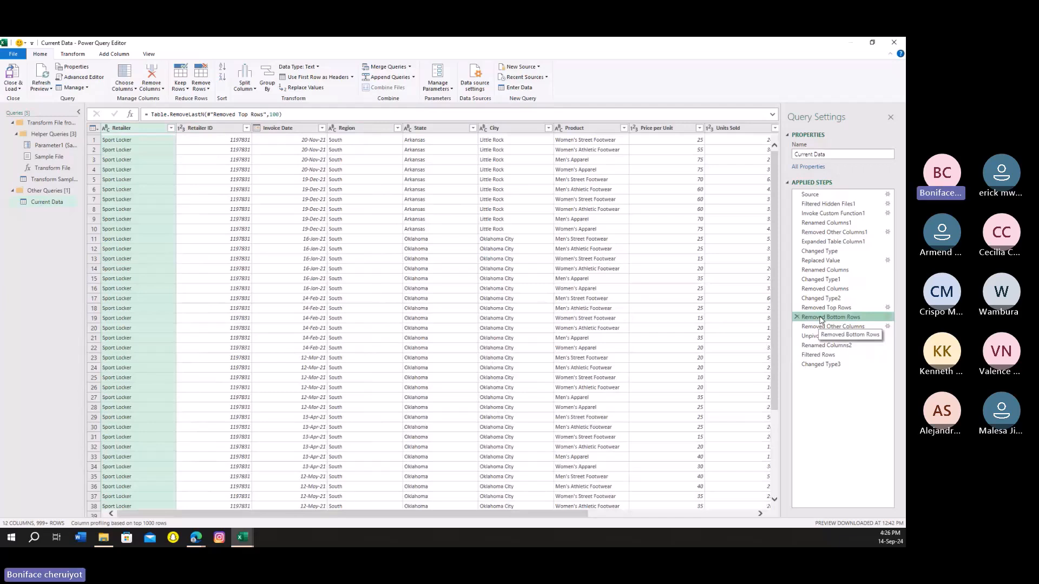
pyautogui.click(827, 298)
pyautogui.click(836, 289)
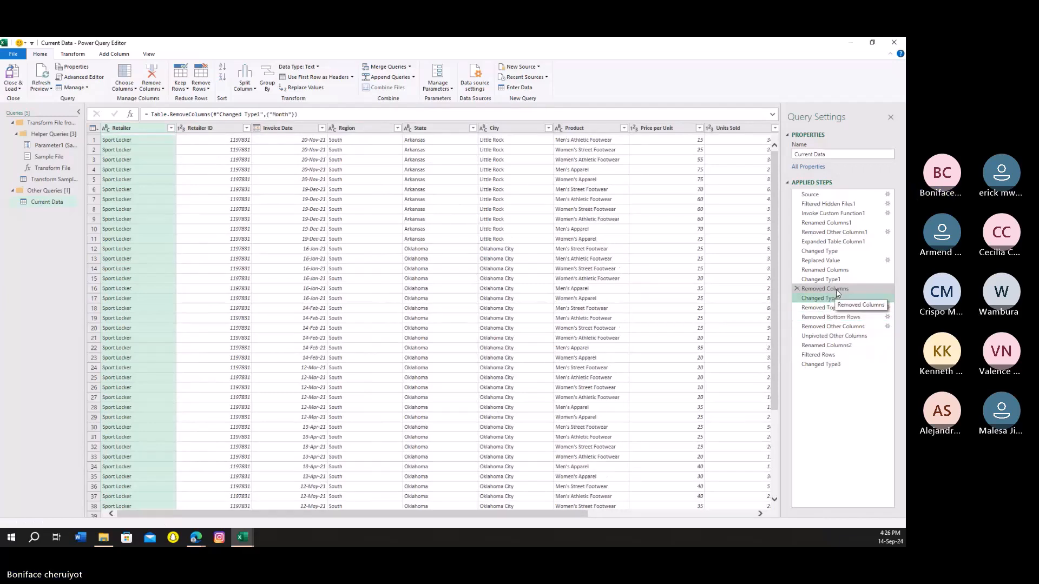
pyautogui.click(797, 289)
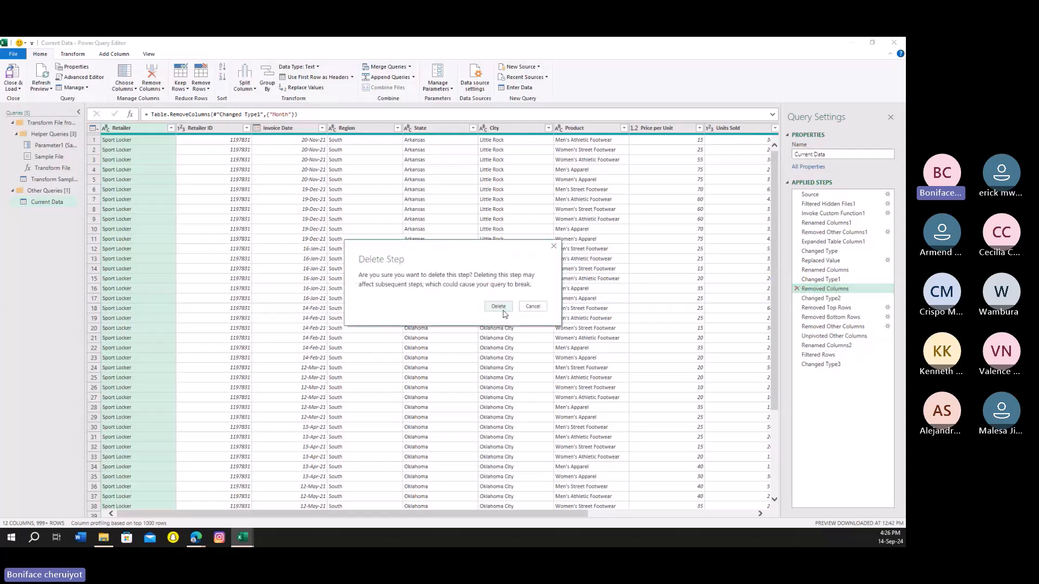
pyautogui.click(537, 306)
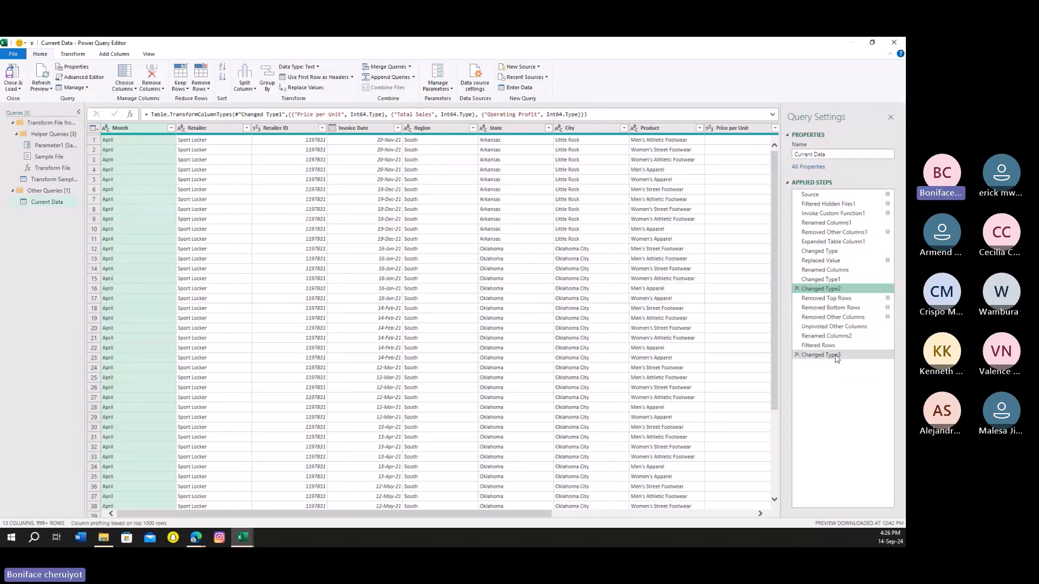
# - Edit the Removed Other Columns step to also keep the Month column
pyautogui.click(862, 318)
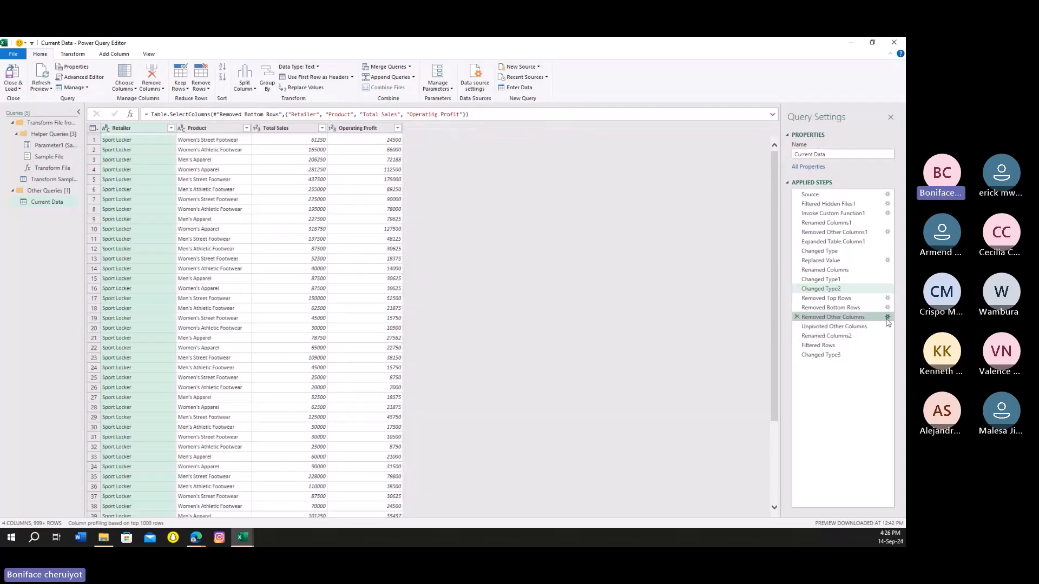
pyautogui.click(887, 318)
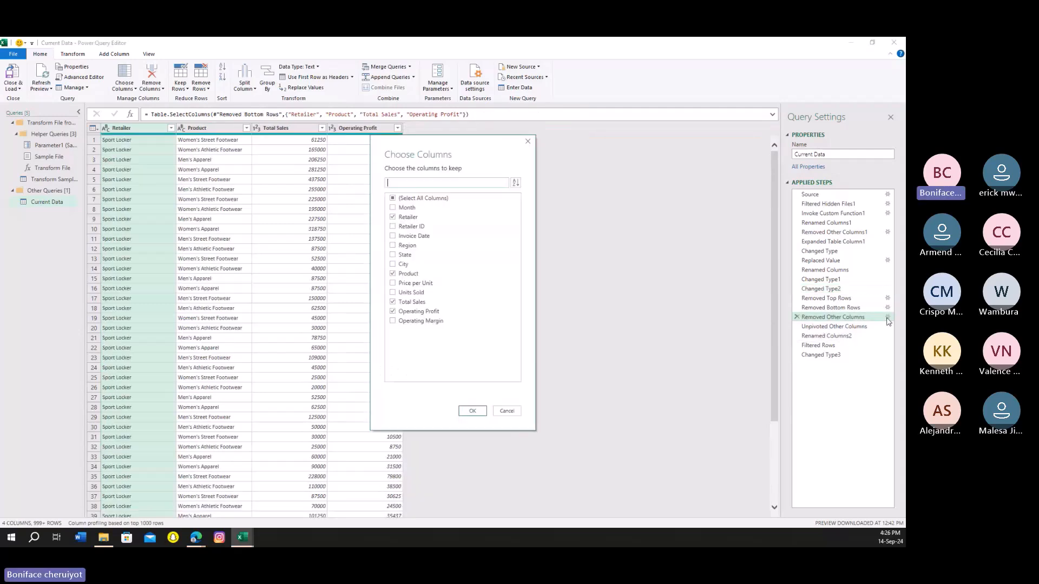
pyautogui.click(405, 209)
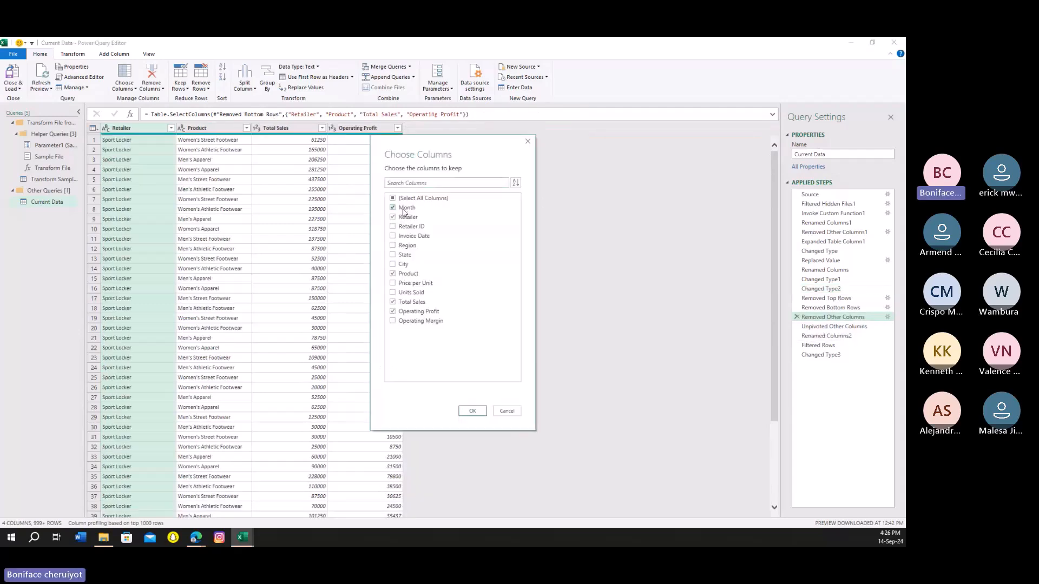
pyautogui.click(472, 411)
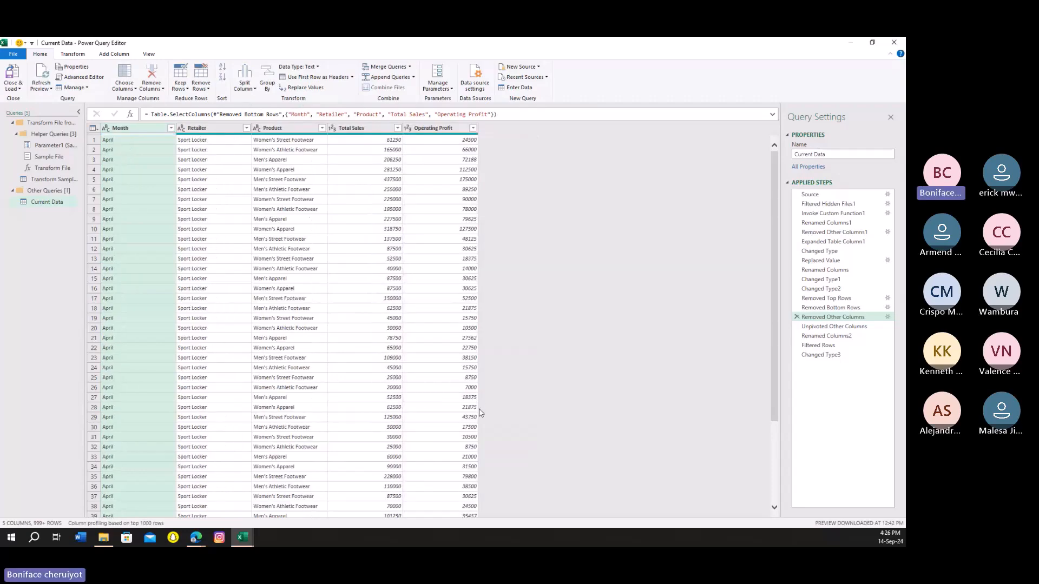
# - Delete the applied steps that follow Removed Other Columns: Changed Type3, Filtered Rows, Renamed Columns2 and Unpivoted Other Columns
pyautogui.click(838, 354)
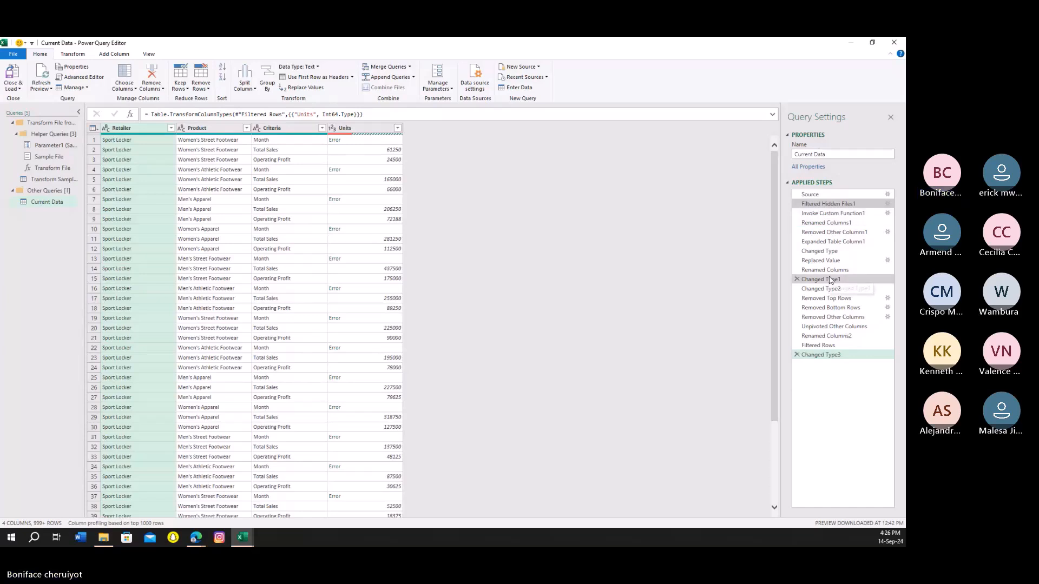
pyautogui.click(797, 355)
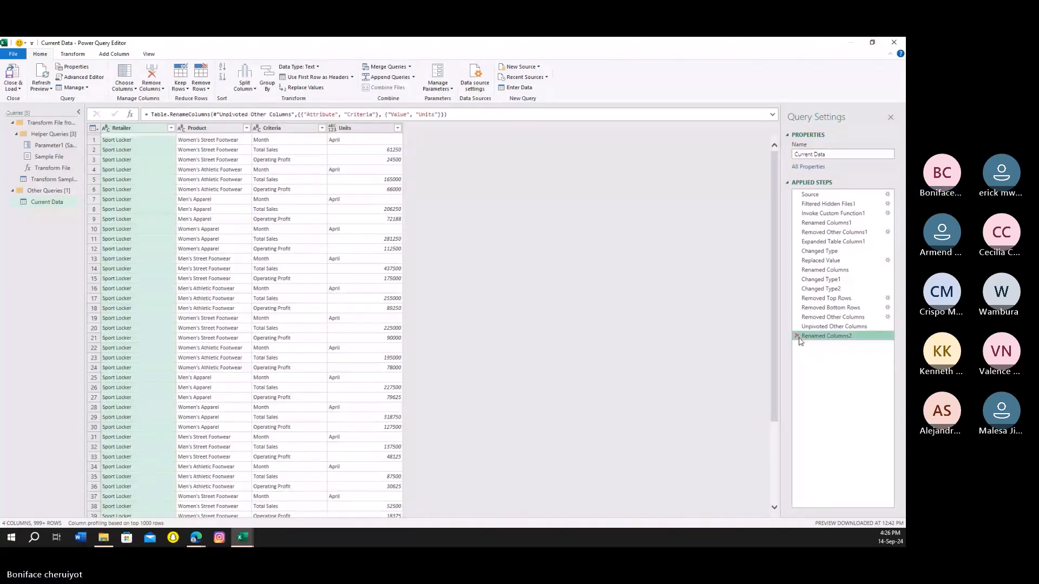
pyautogui.click(797, 336)
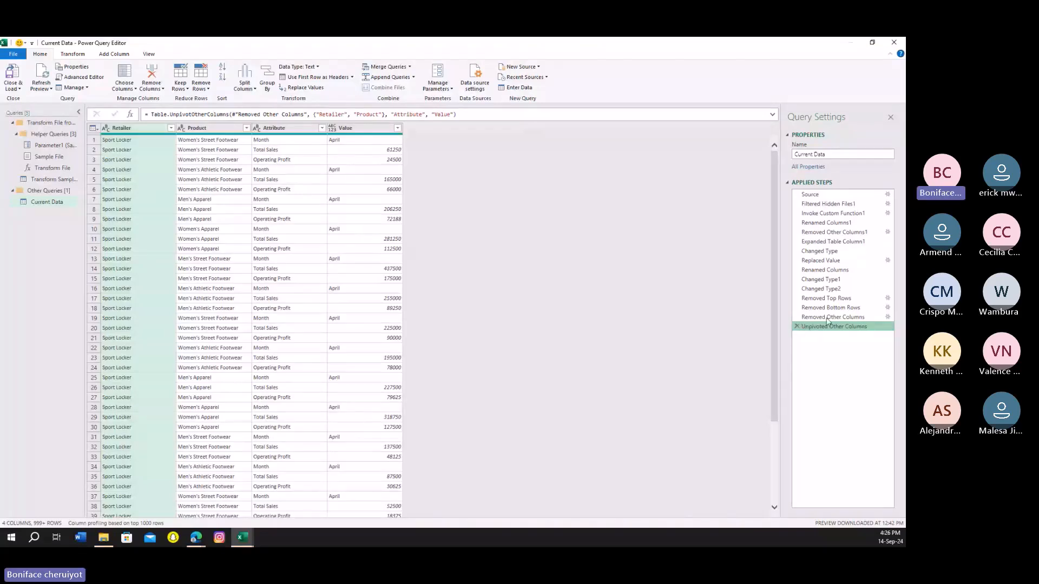
pyautogui.click(797, 326)
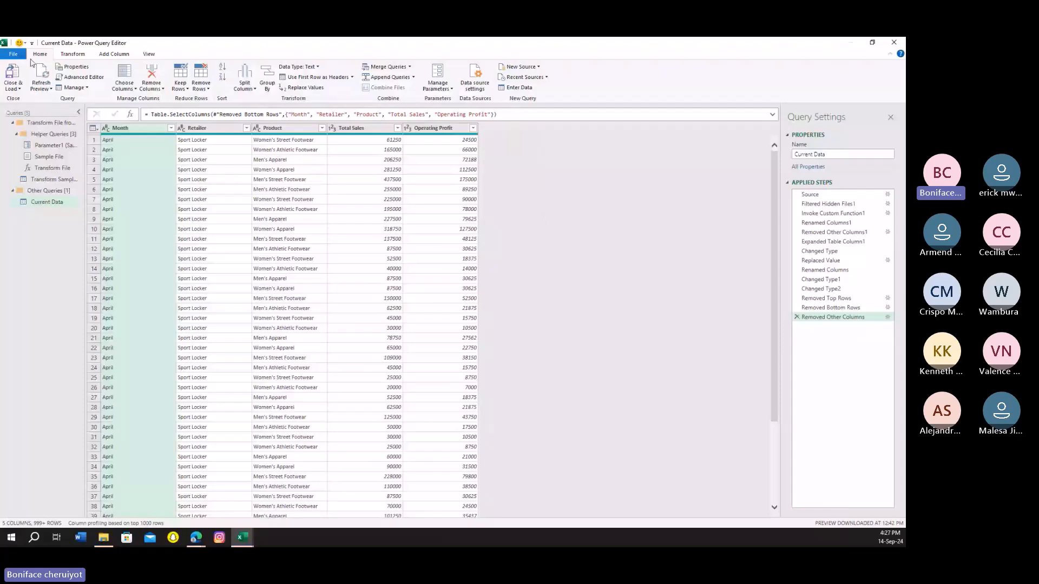
# - Load the edited query into the workbook and build the PivotTable with Month as rows and Total Sales and Operating Profit as summed values
pyautogui.click(12, 73)
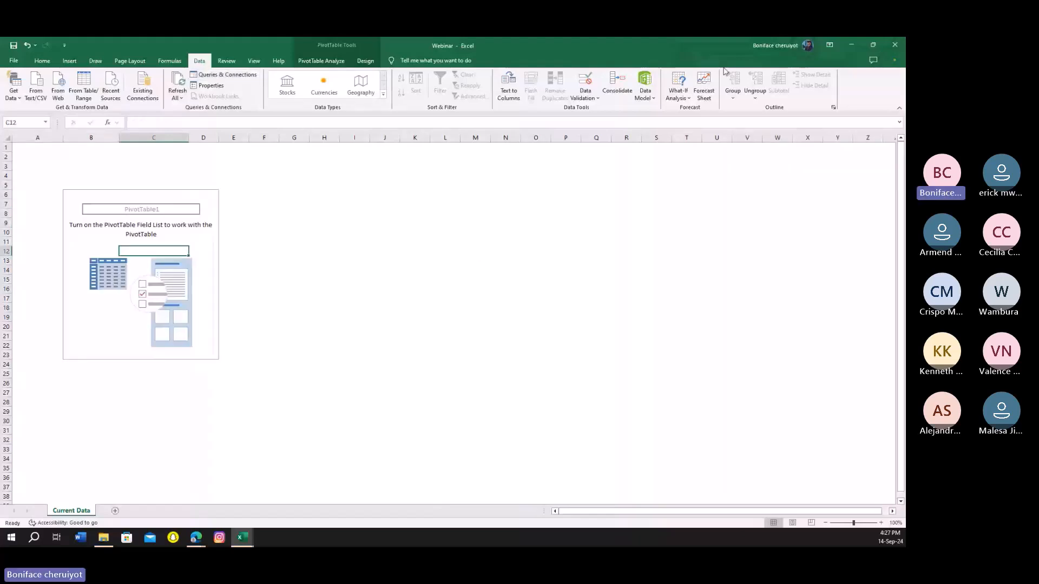
pyautogui.click(665, 84)
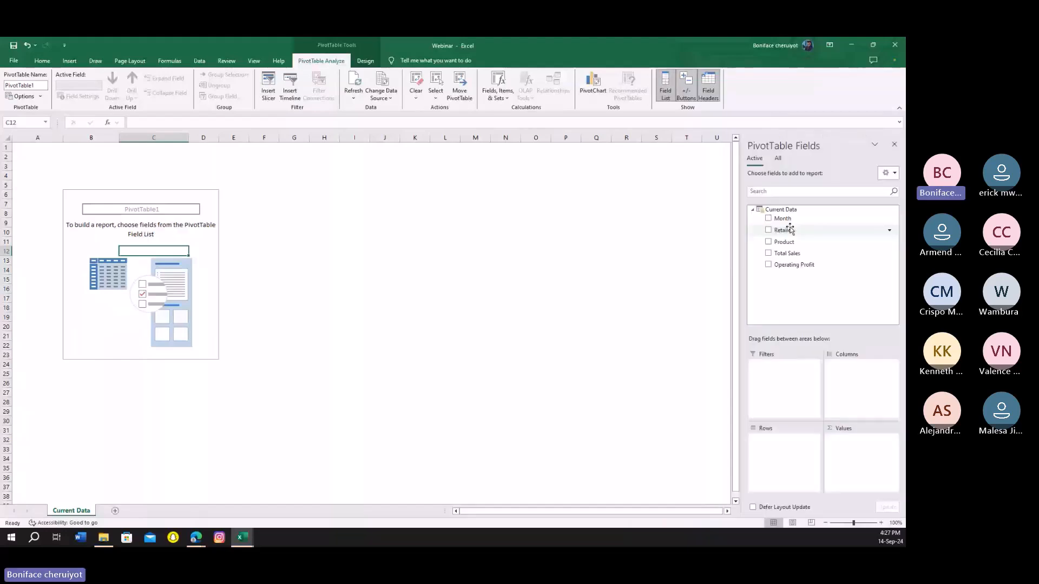
pyautogui.moveTo(784, 218); pyautogui.dragTo(796, 456)
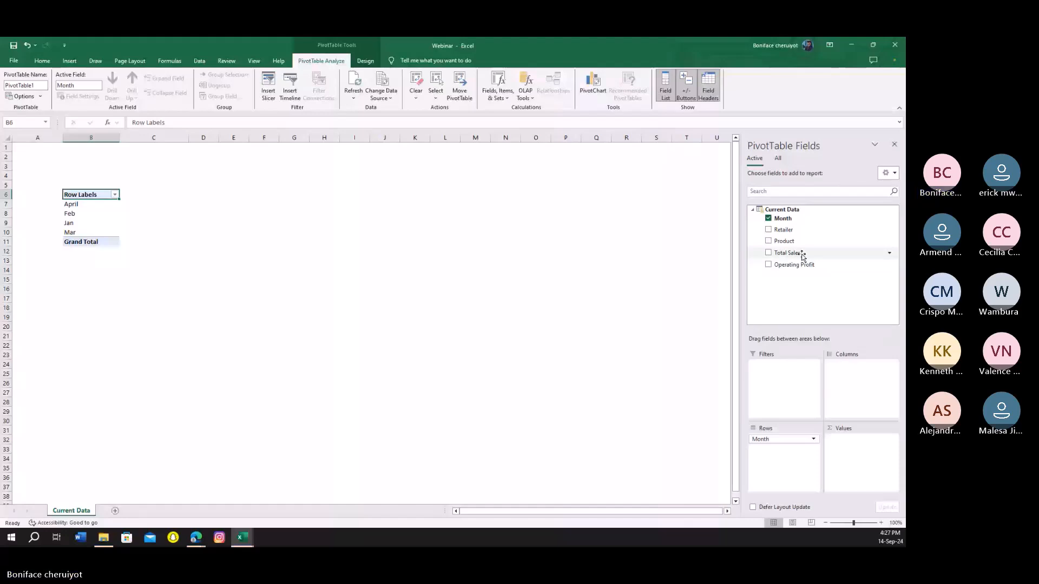
pyautogui.moveTo(779, 252); pyautogui.dragTo(862, 449)
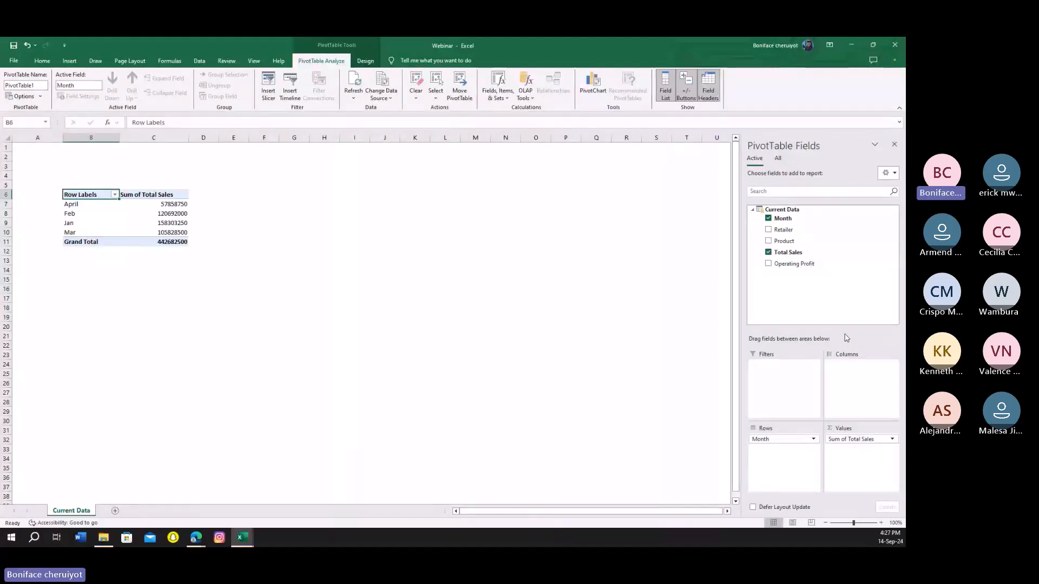
pyautogui.moveTo(793, 264); pyautogui.dragTo(860, 465)
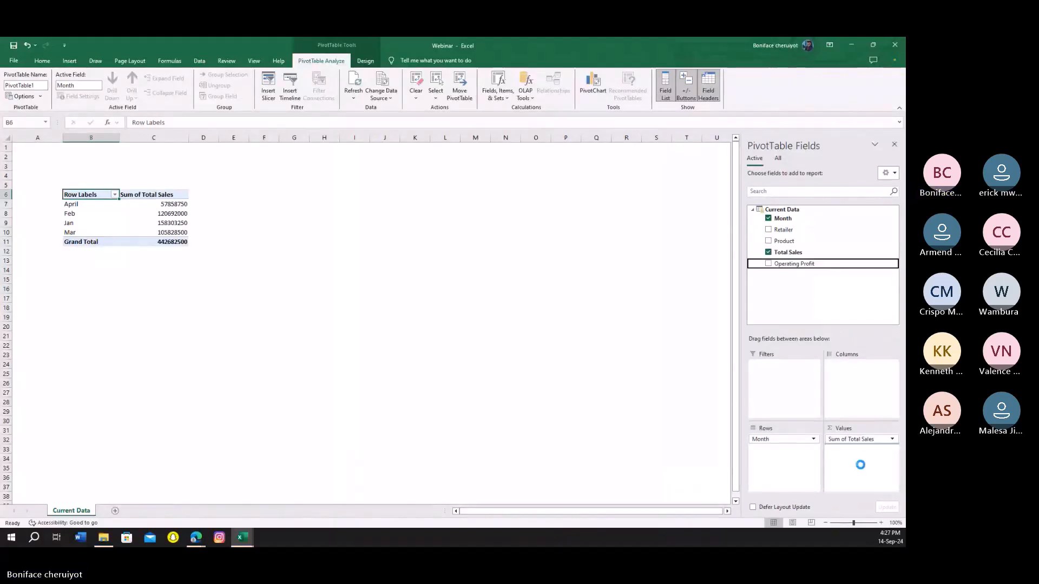
pyautogui.doubleClick(219, 136)
pyautogui.click(346, 243)
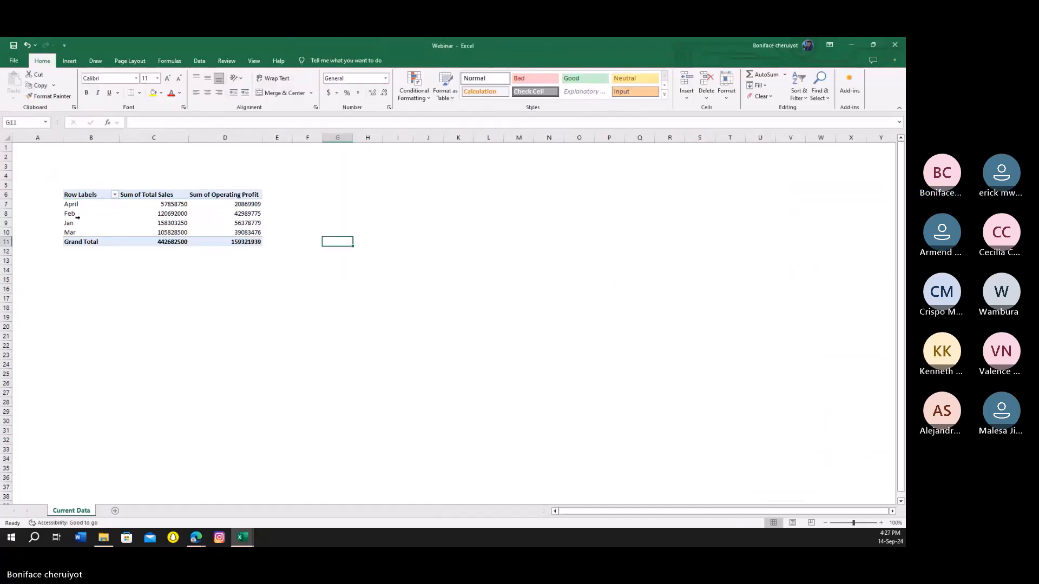
# - Hide the PivotTable field list, insert a Line PivotChart from the monthly rows and place it beside the PivotTable
pyautogui.moveTo(70, 232)
pyautogui.mouseDown()
pyautogui.moveTo(73, 205)
pyautogui.moveTo(70, 232)
pyautogui.mouseUp()
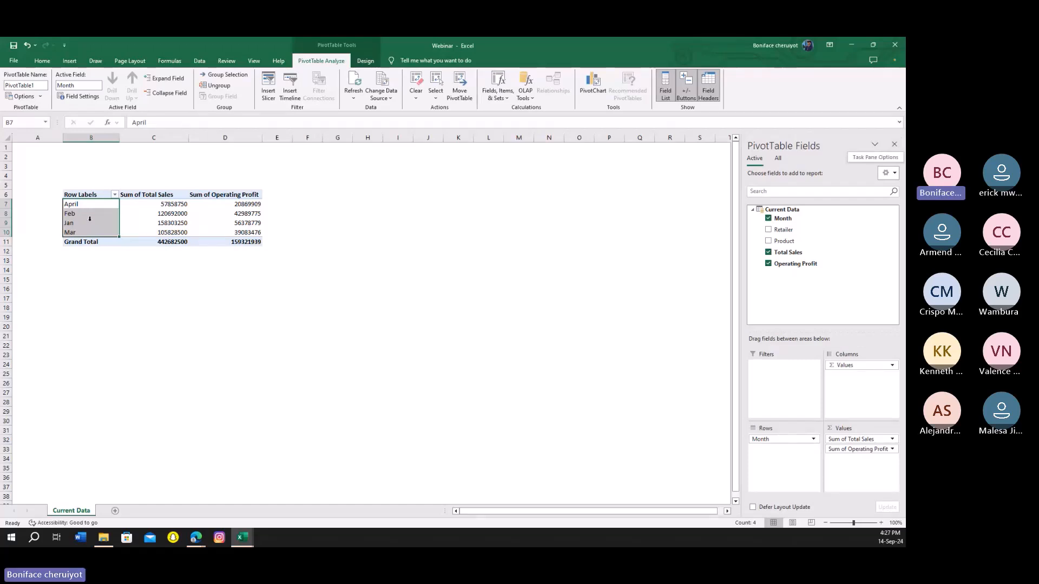
pyautogui.click(665, 86)
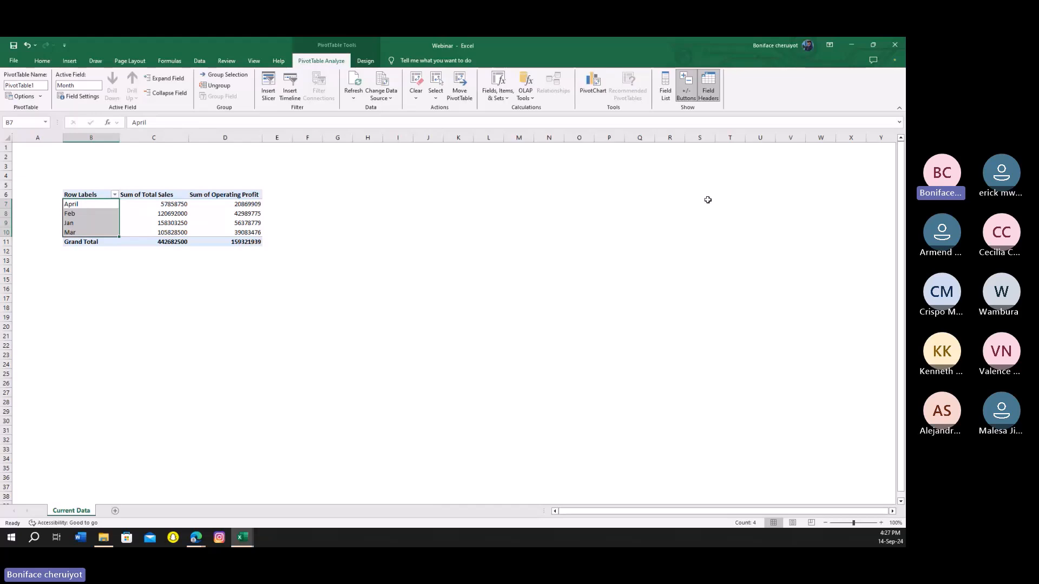
pyautogui.click(107, 208)
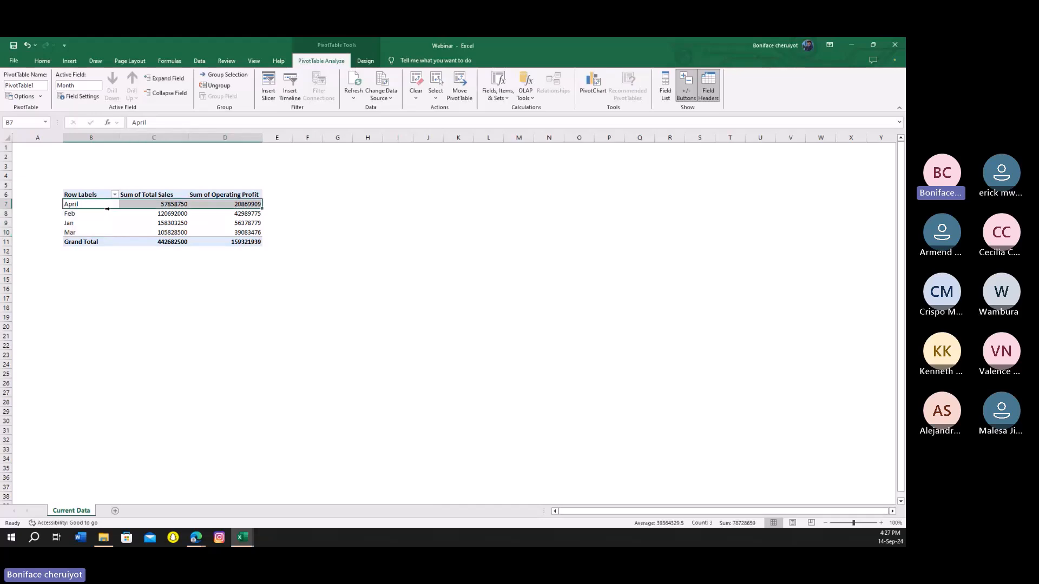
pyautogui.moveTo(107, 208); pyautogui.dragTo(239, 243)
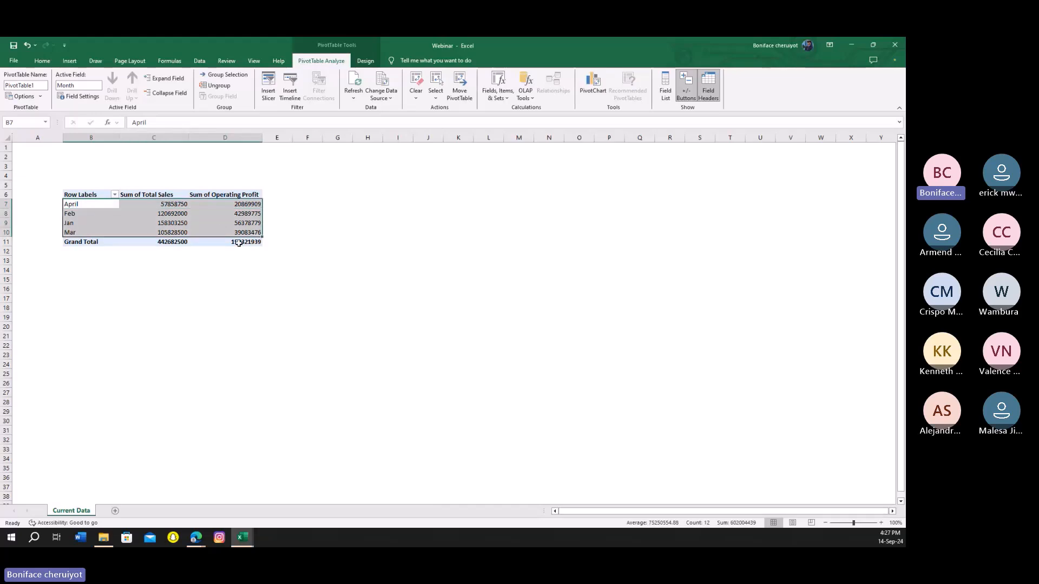
pyautogui.click(80, 66)
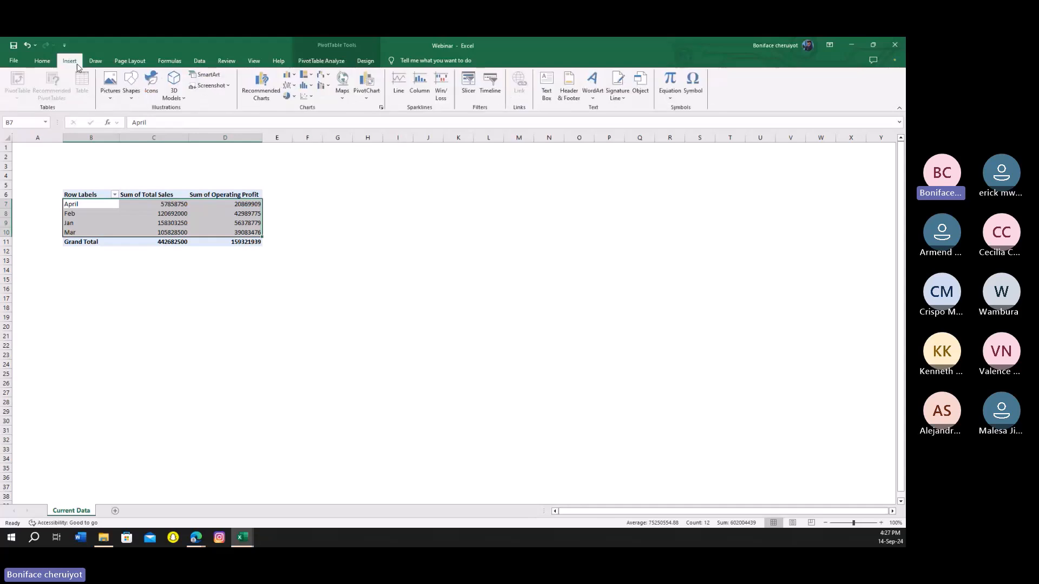
pyautogui.click(379, 108)
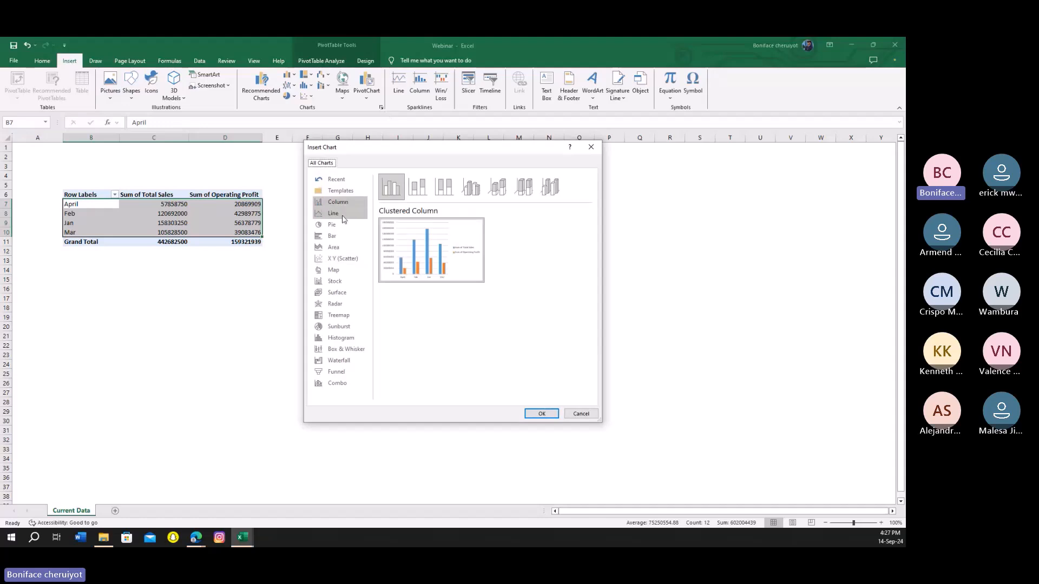
pyautogui.click(333, 214)
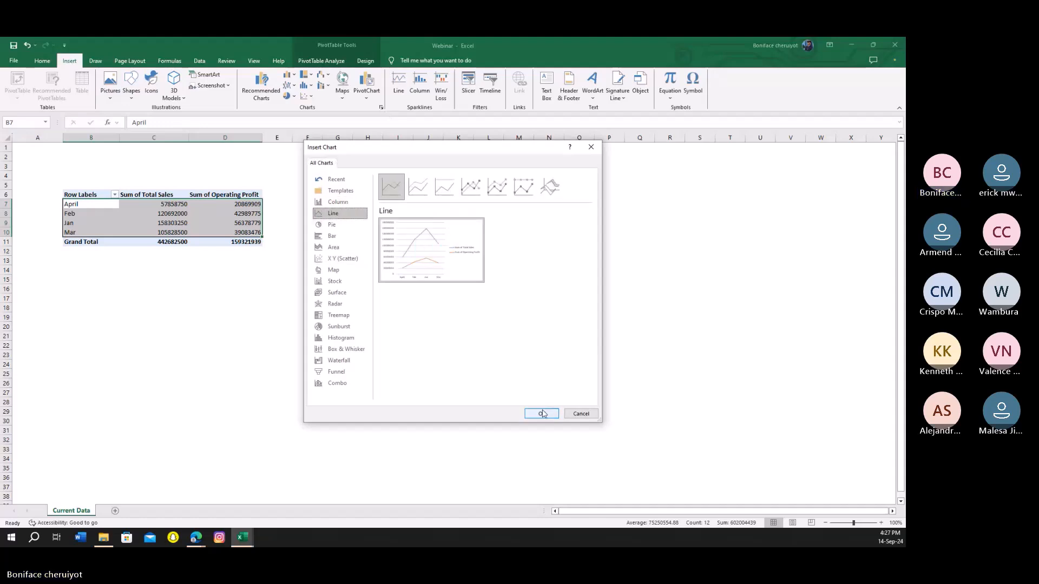
pyautogui.click(541, 413)
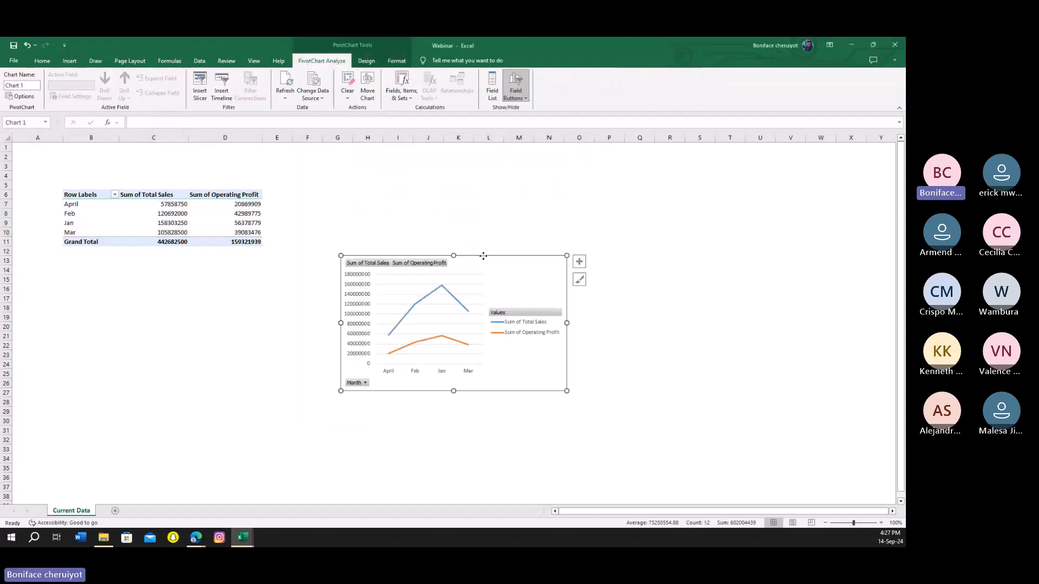
pyautogui.moveTo(483, 255); pyautogui.dragTo(532, 217)
pyautogui.click(639, 304)
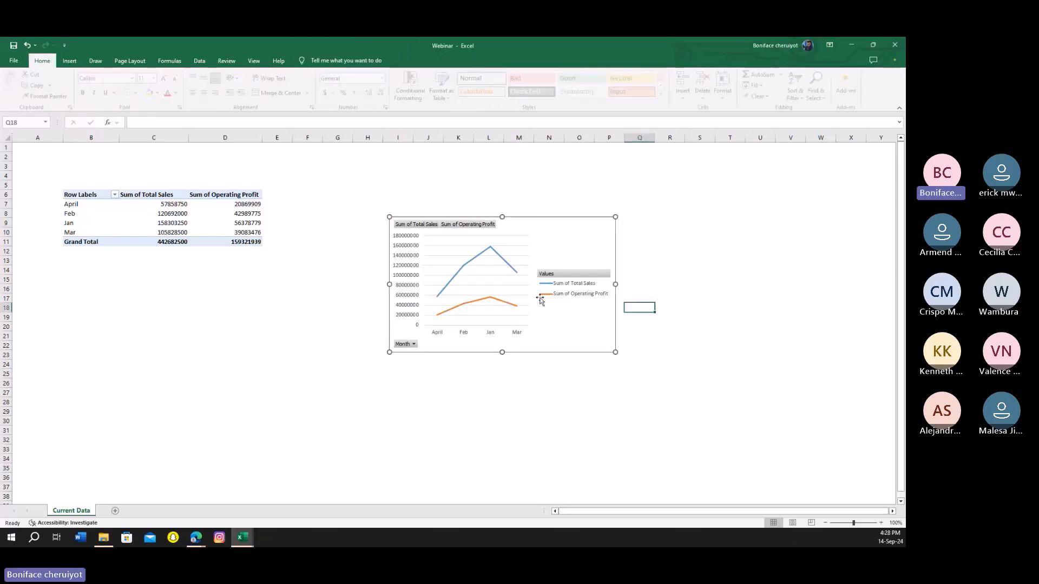
# - Hide all field buttons on the line chart and delete its legend
pyautogui.click(411, 344)
pyautogui.rightClick(411, 344)
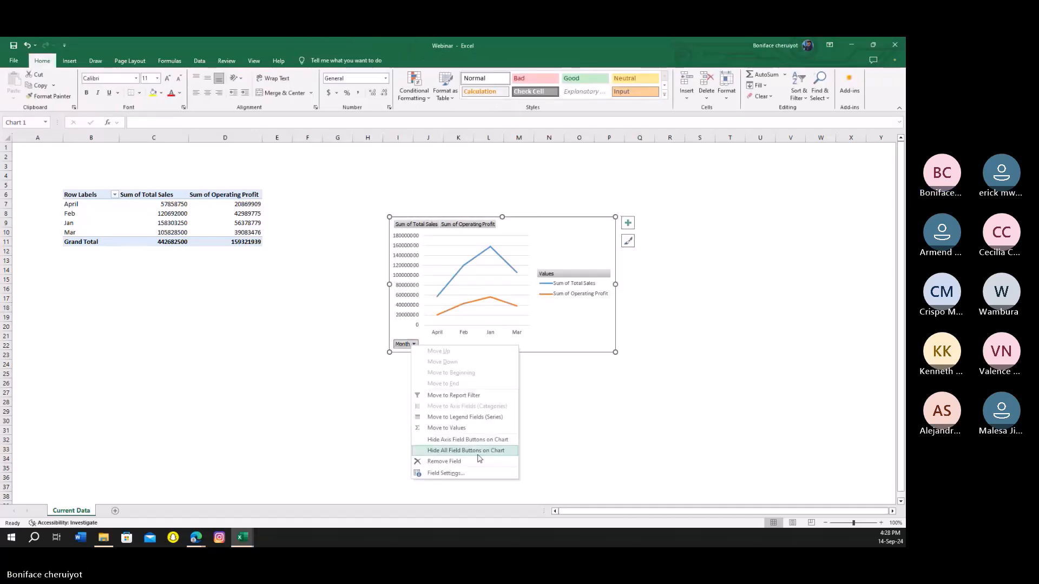
pyautogui.click(465, 450)
pyautogui.click(518, 411)
pyautogui.click(577, 291)
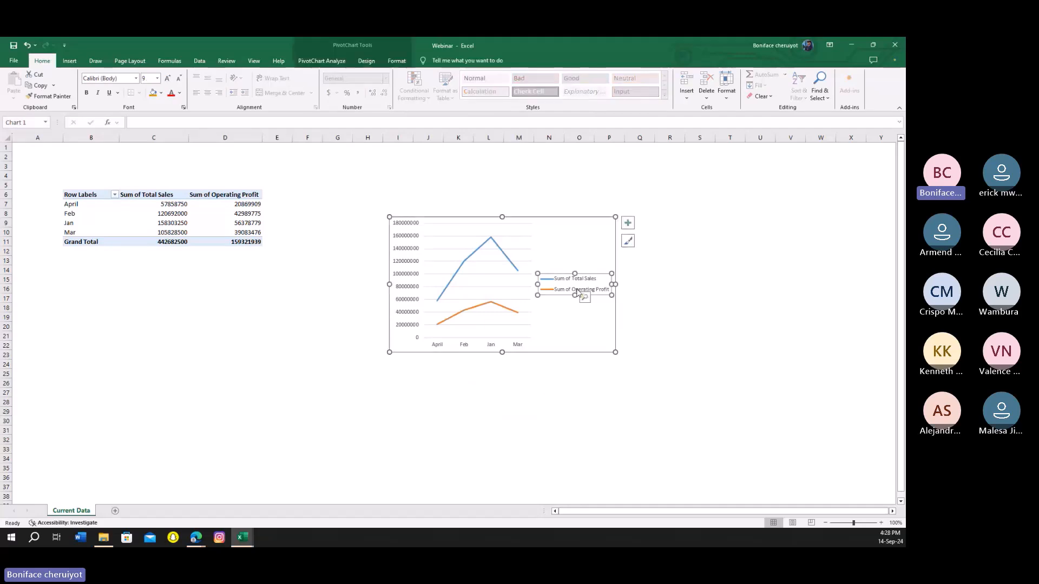
pyautogui.press('Delete')
pyautogui.click(662, 305)
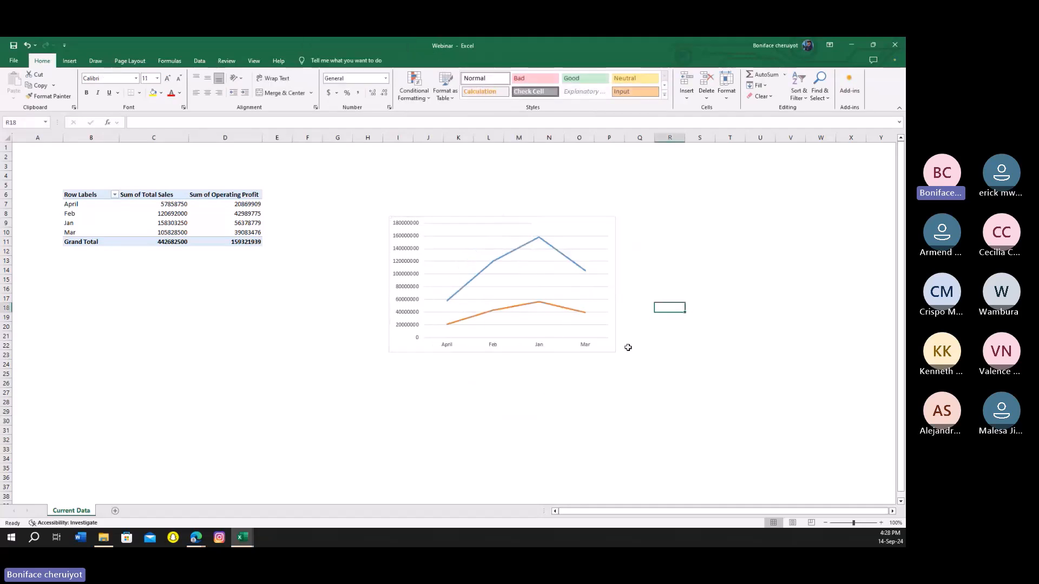
# - Delete the line chart's vertical value axis and close the formatting pane
pyautogui.click(456, 299)
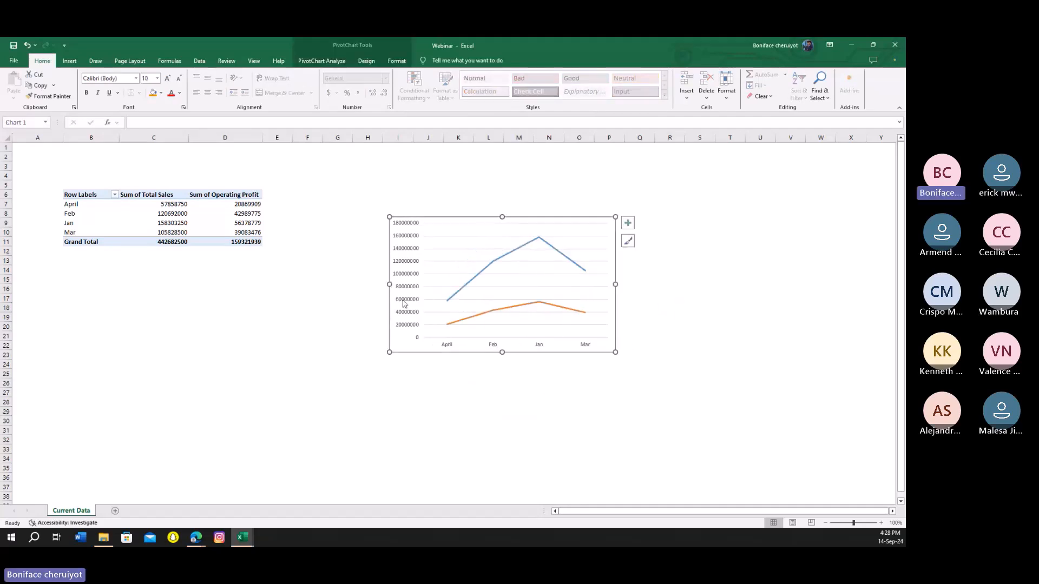
pyautogui.click(405, 325)
pyautogui.doubleClick(405, 325)
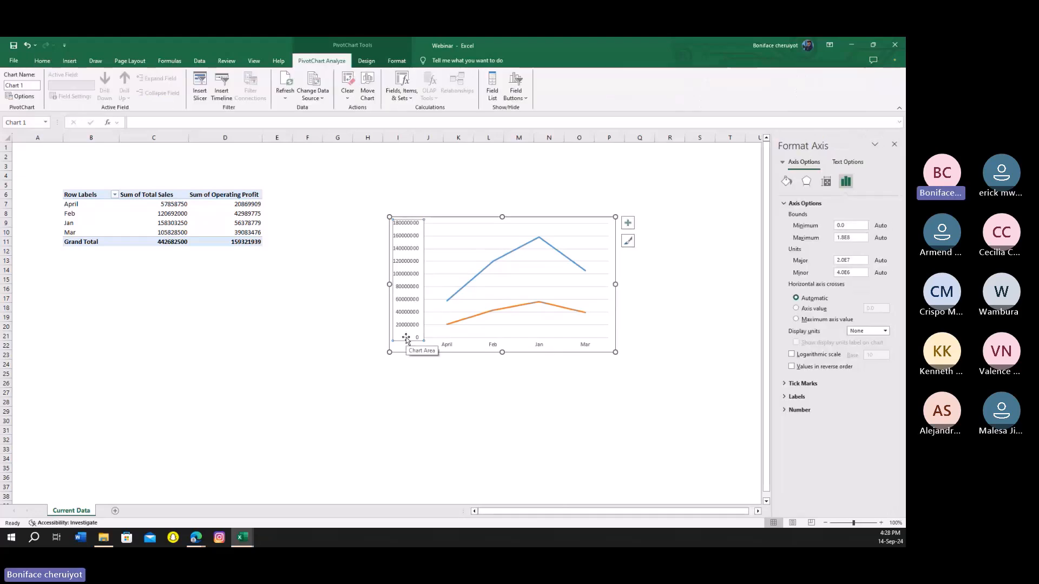
pyautogui.press('Delete')
pyautogui.click(404, 381)
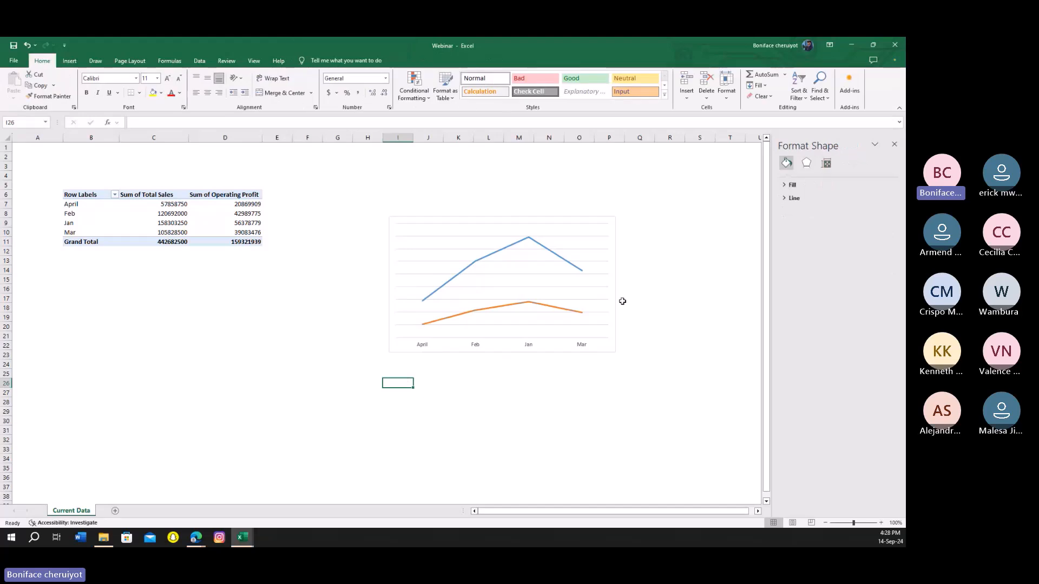
pyautogui.click(894, 144)
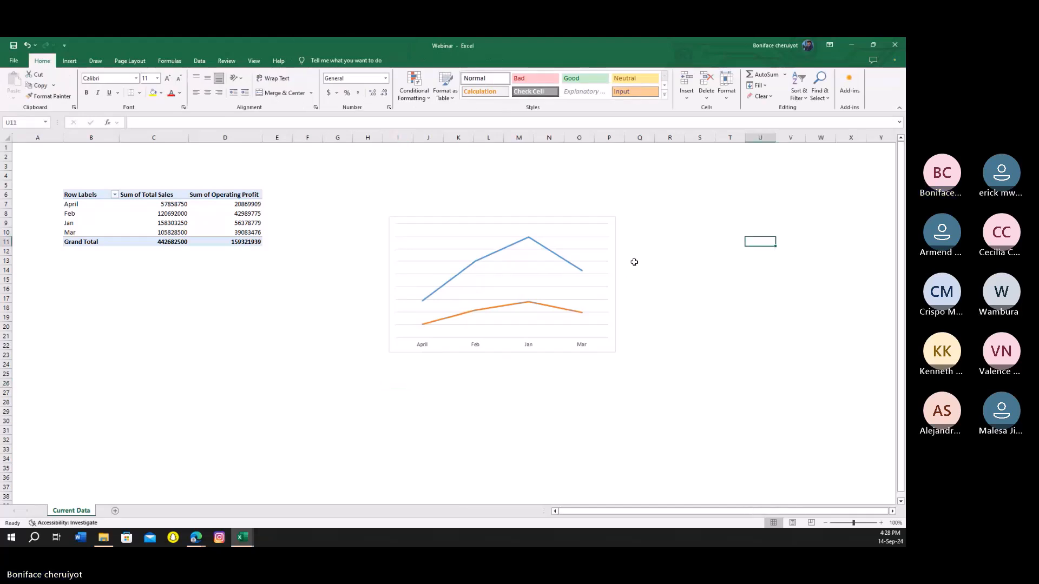
# - Widen the line chart to about column R, delete its horizontal gridlines and nudge it slightly down the sheet
pyautogui.click(613, 276)
pyautogui.moveTo(615, 284); pyautogui.dragTo(712, 284)
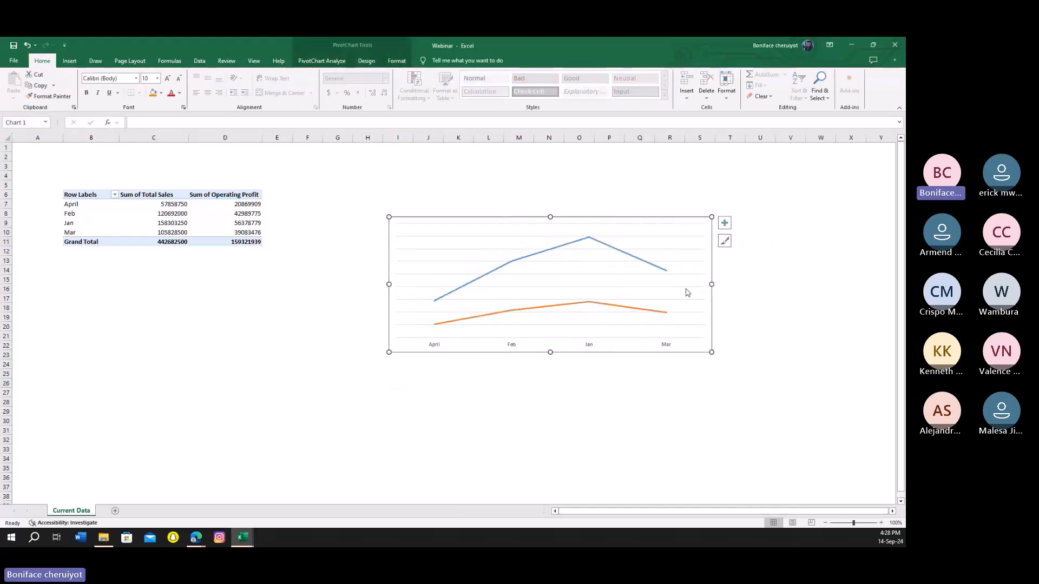
pyautogui.click(674, 248)
pyautogui.rightClick(675, 254)
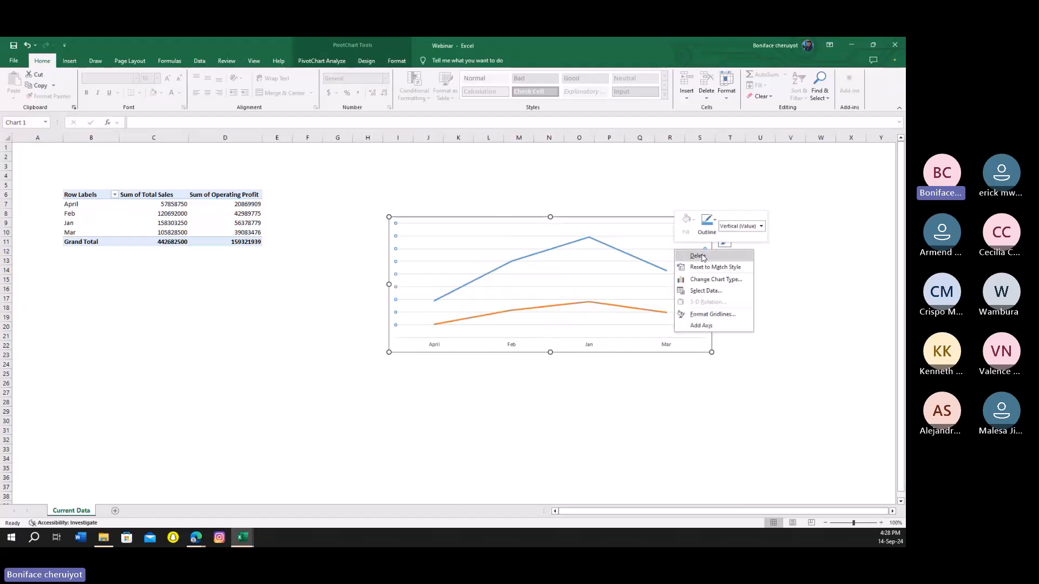
pyautogui.click(690, 261)
pyautogui.click(742, 296)
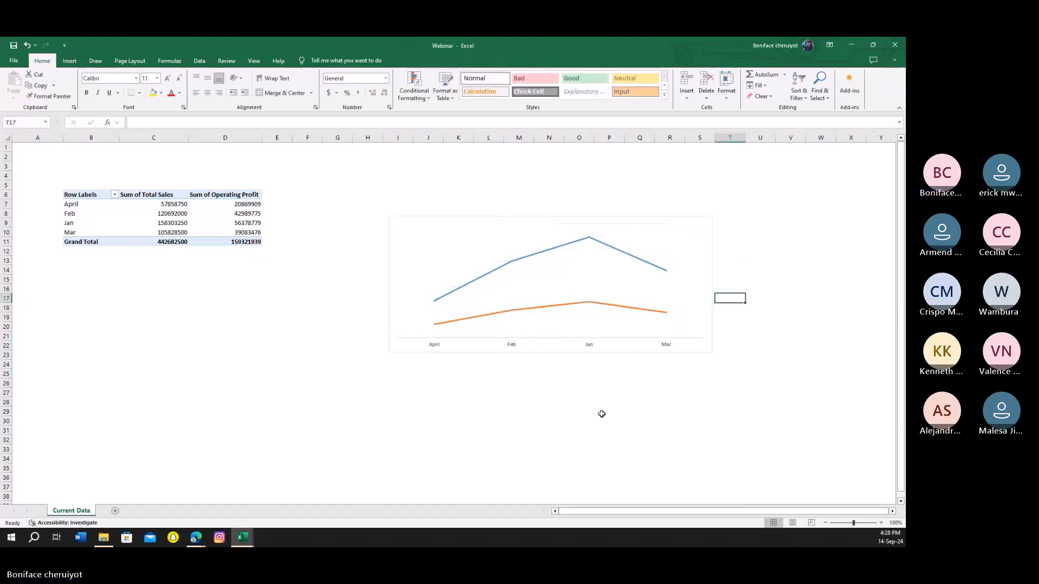
pyautogui.click(563, 353)
pyautogui.click(560, 383)
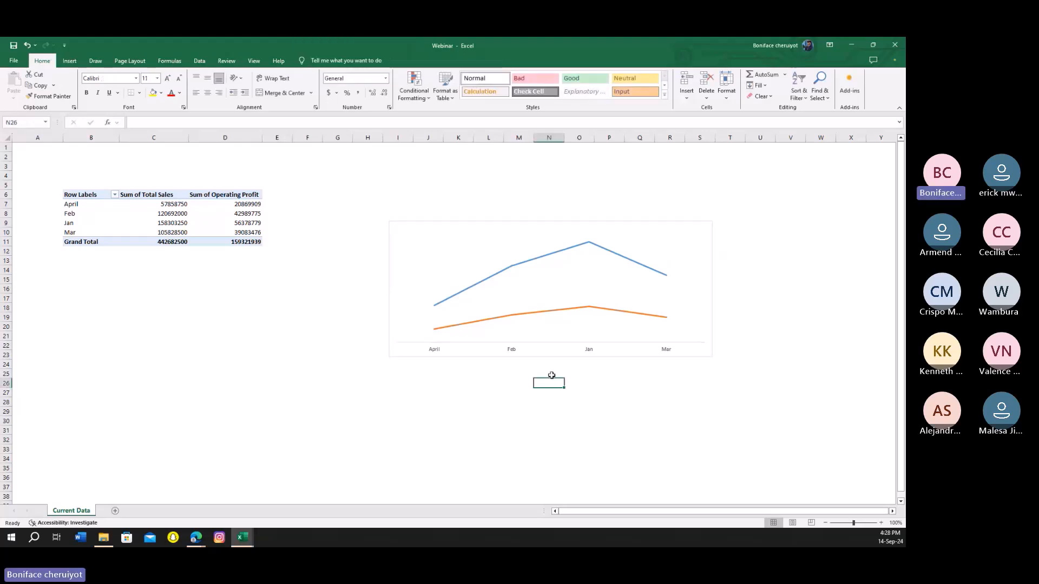
pyautogui.click(257, 361)
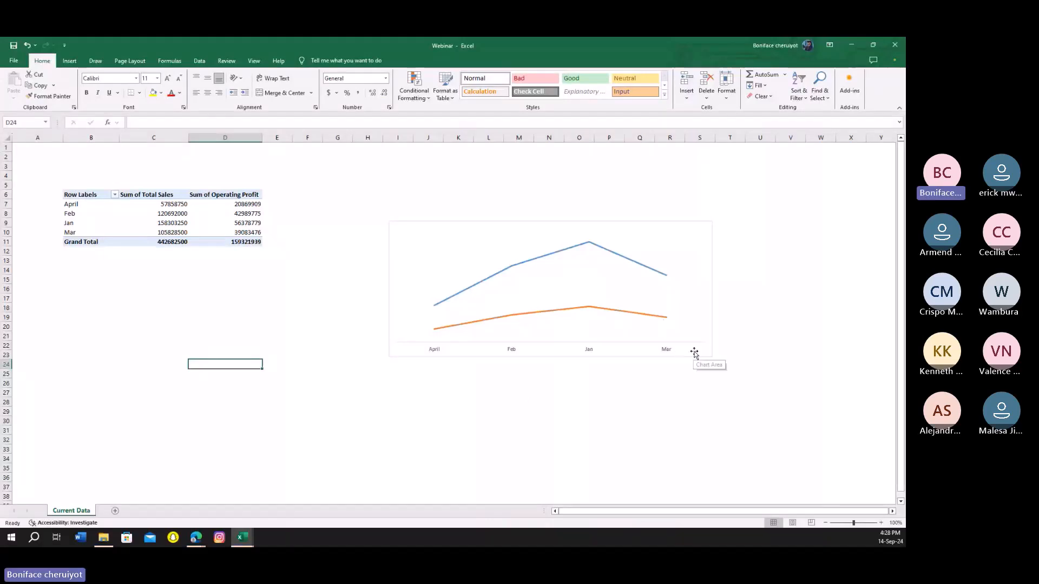
pyautogui.click(567, 386)
pyautogui.click(433, 338)
pyautogui.click(277, 355)
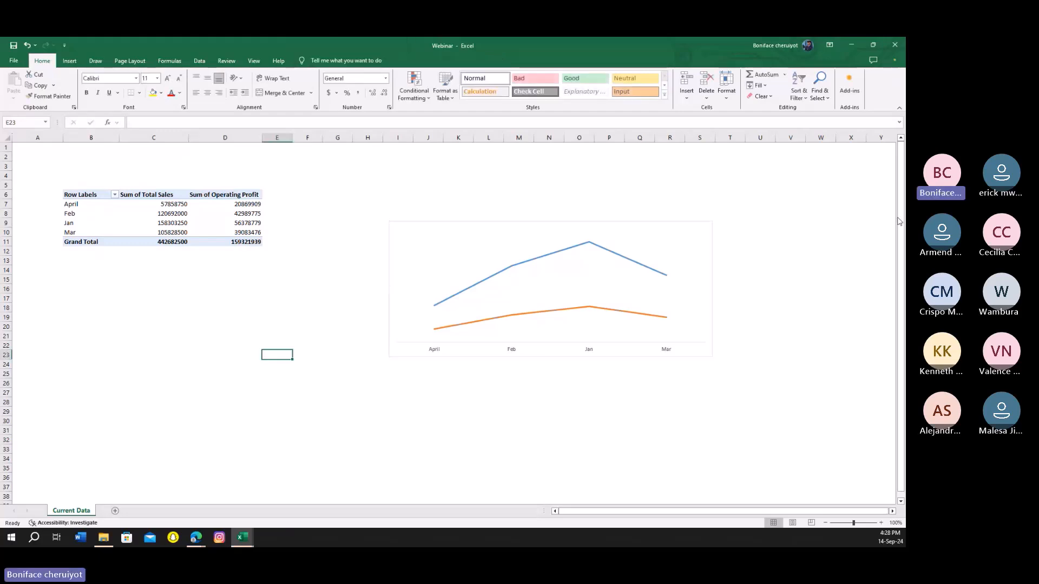
# - Show the workbook's Queries & Connections pane
pyautogui.click(194, 214)
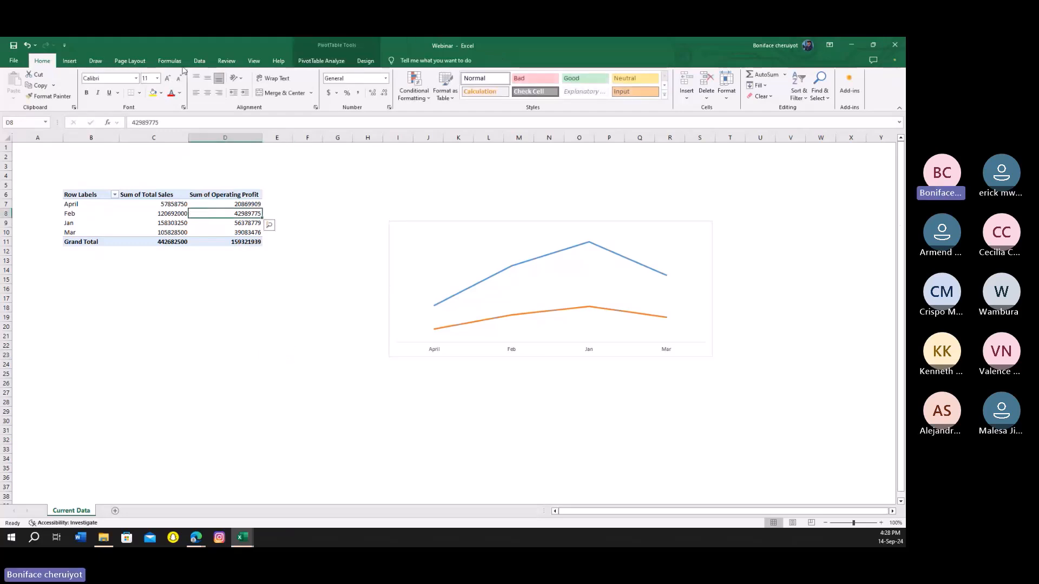
pyautogui.click(199, 60)
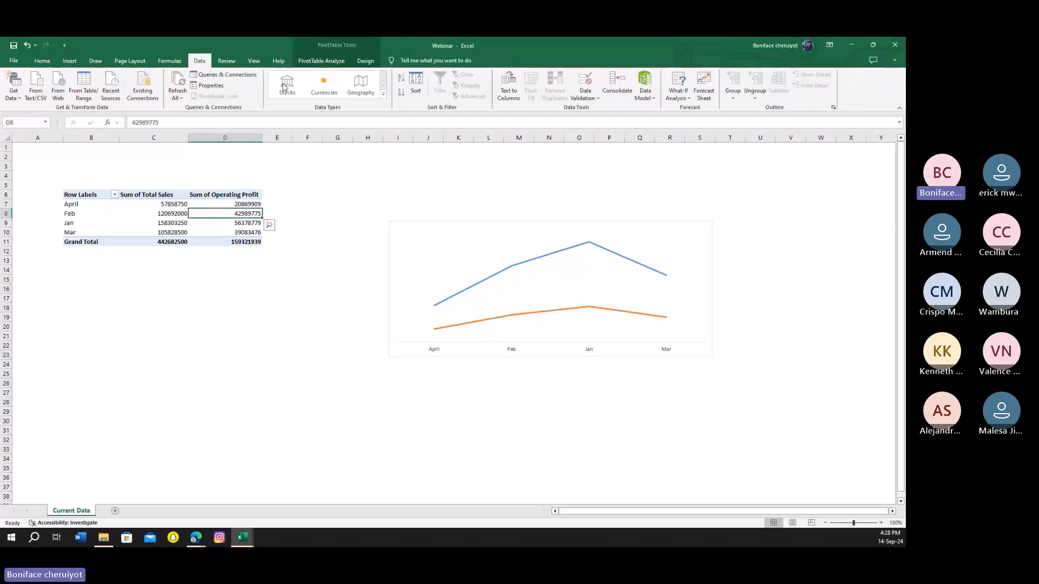
pyautogui.click(224, 74)
# - Switch to File Explorer and examine the monthly workbooks stored in the Current Data folder
pyautogui.click(851, 44)
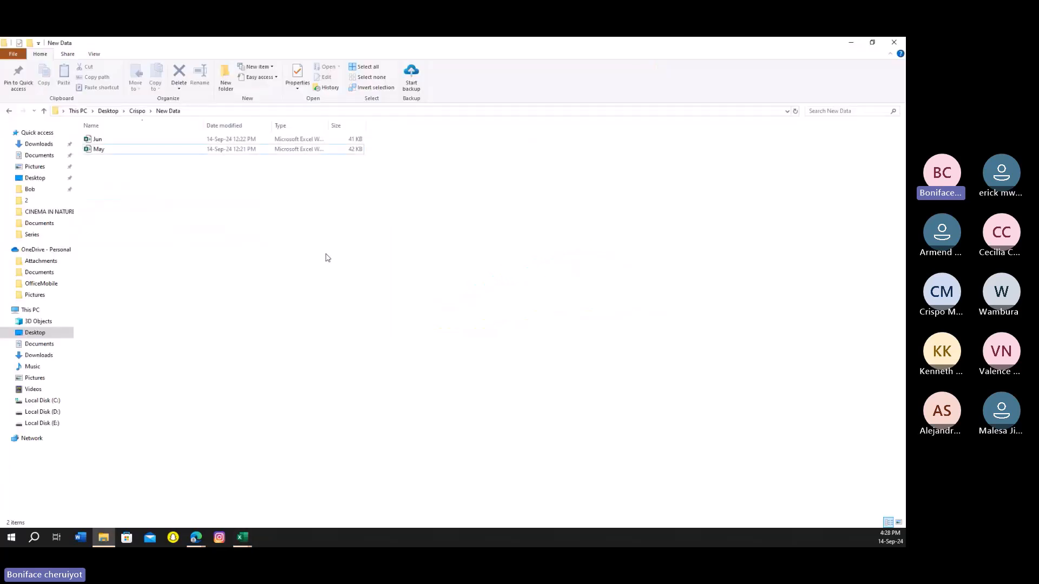
pyautogui.click(107, 111)
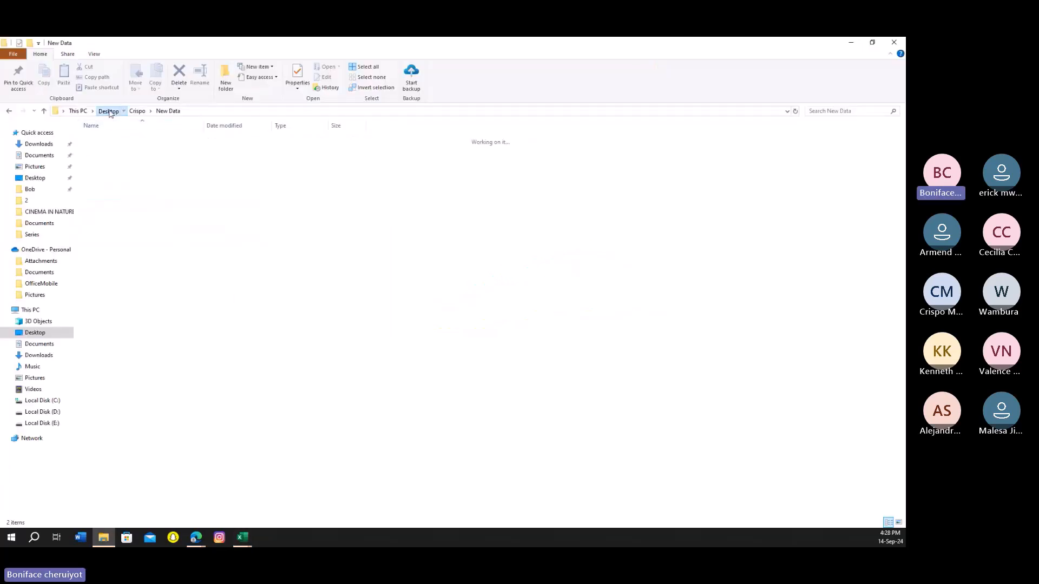
pyautogui.doubleClick(122, 149)
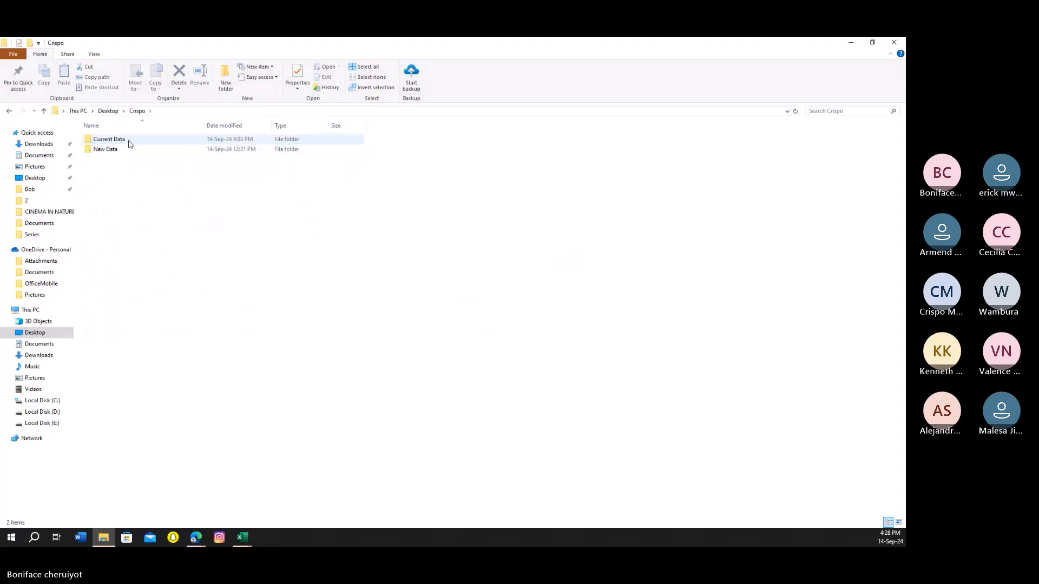
pyautogui.click(128, 143)
pyautogui.doubleClick(128, 143)
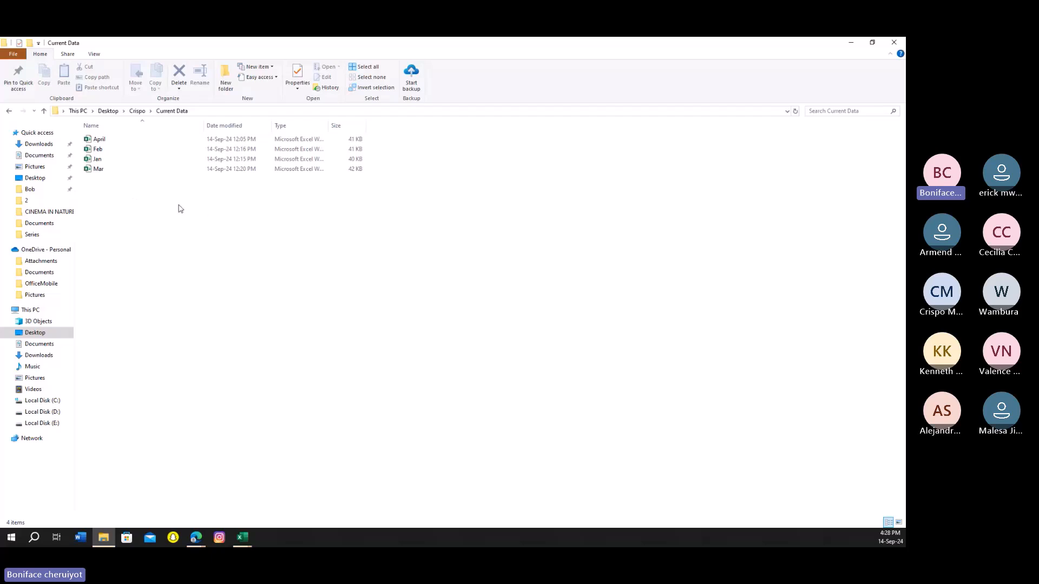
# - Switch back to Excel, review the Current Data query's applied steps in Power Query Editor and close the editor
pyautogui.moveTo(196, 538)
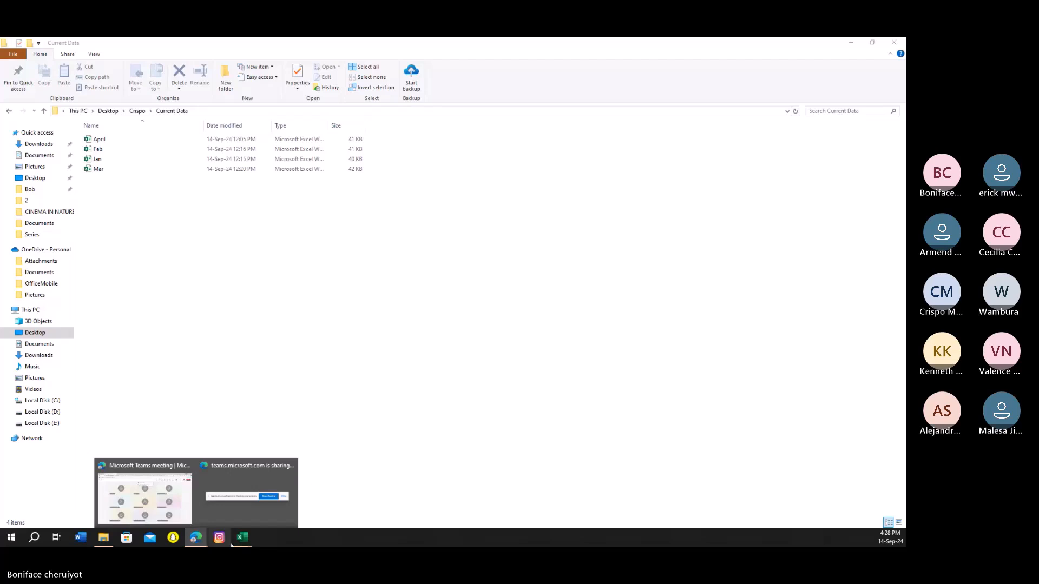
pyautogui.moveTo(242, 539)
pyautogui.click(188, 495)
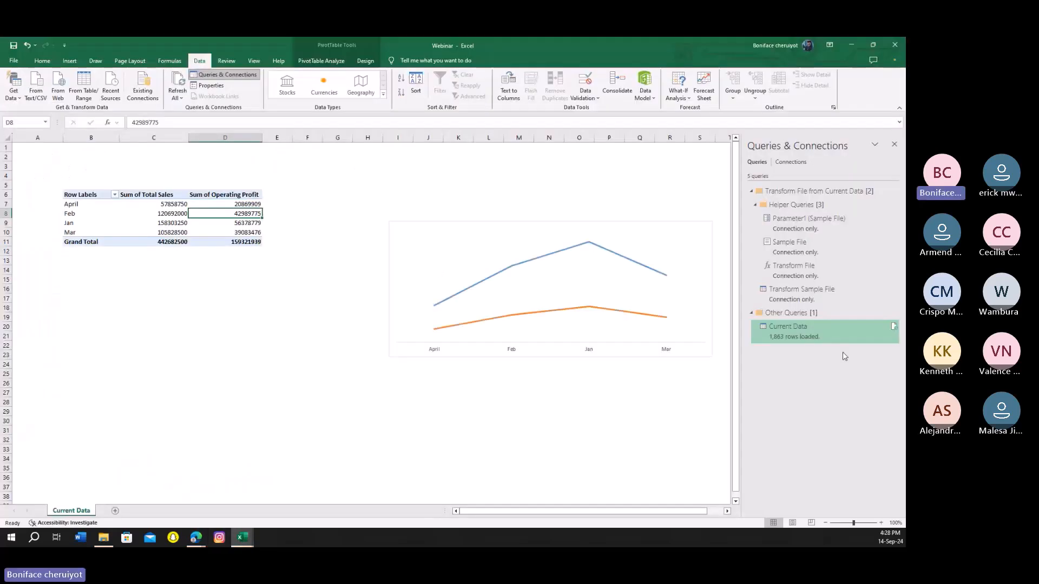
pyautogui.rightClick(837, 330)
pyautogui.click(839, 364)
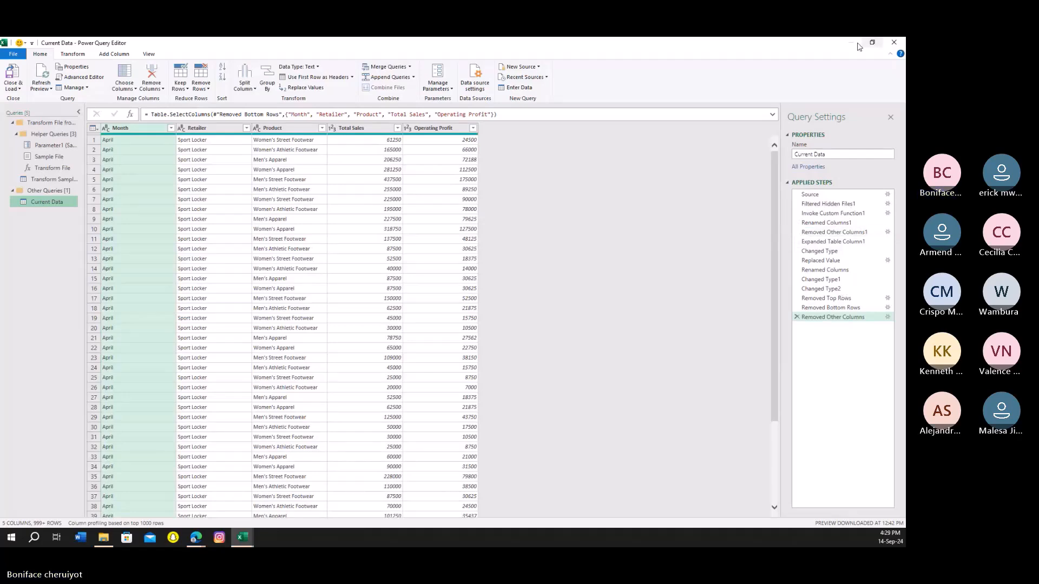
pyautogui.click(900, 45)
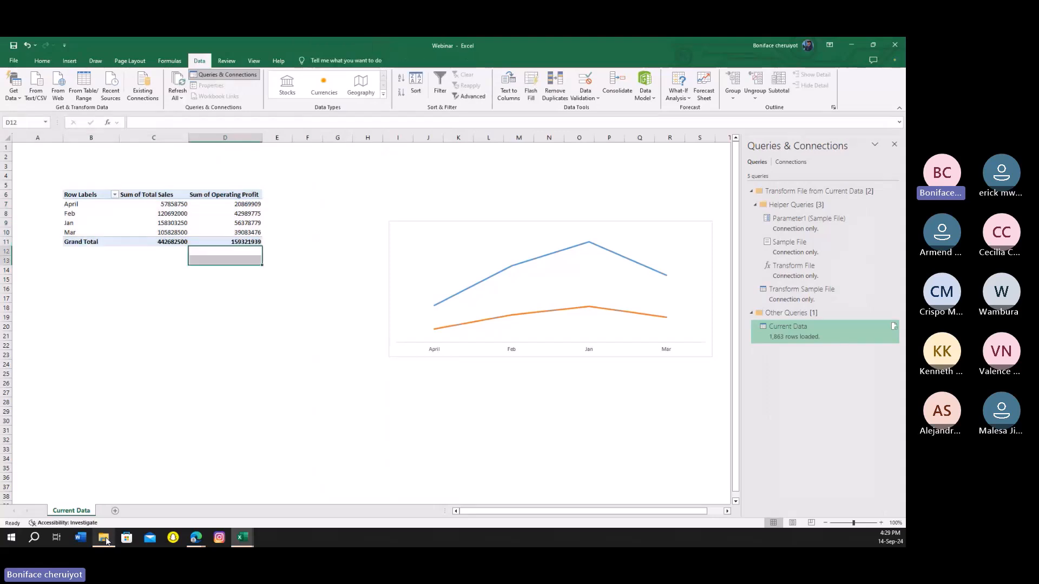
# - In File Explorer, copy the May workbook from the New Data folder into the Current Data folder
pyautogui.click(105, 538)
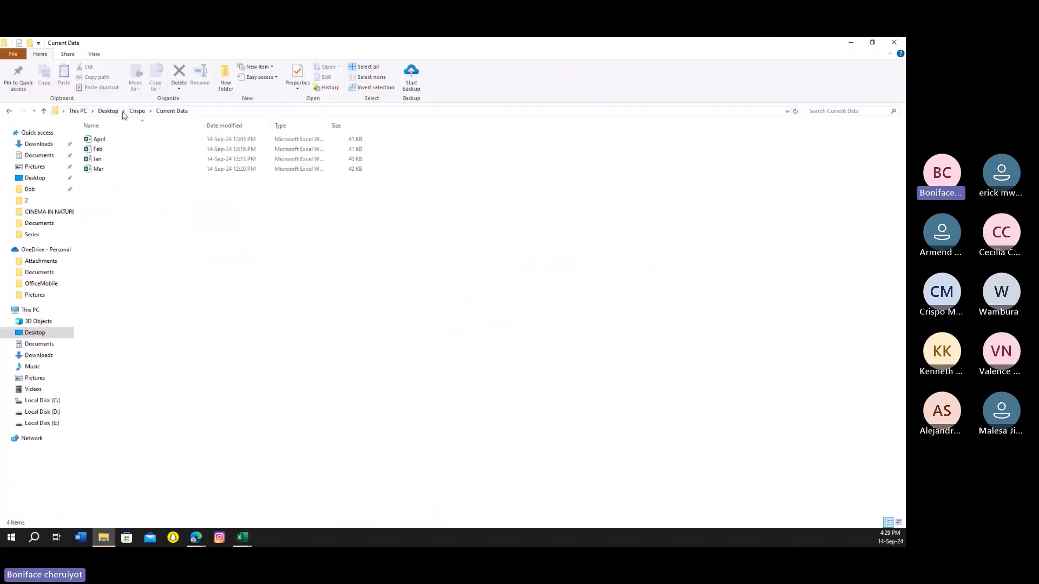
pyautogui.click(151, 112)
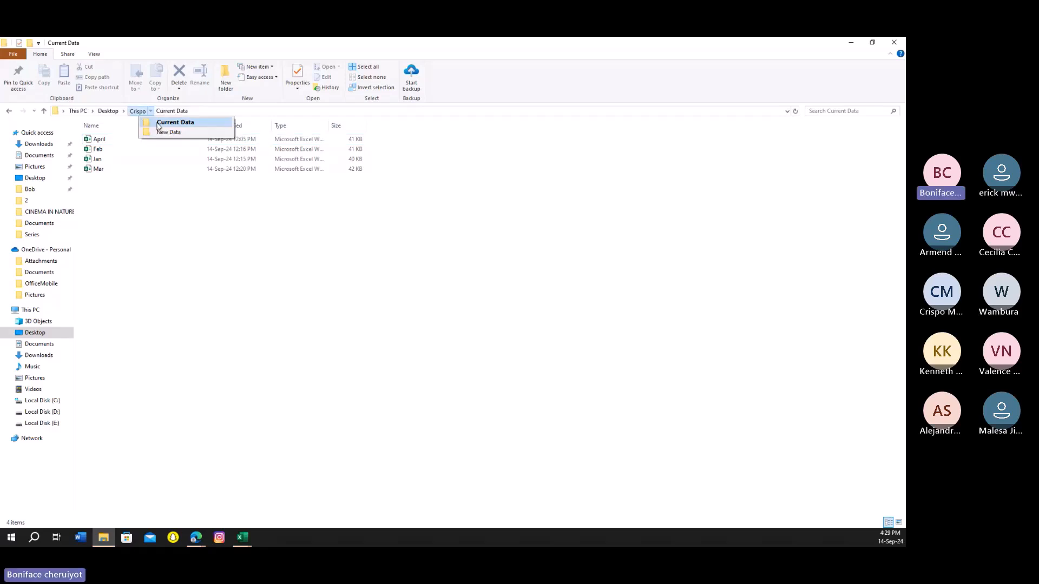
pyautogui.click(159, 124)
pyautogui.click(123, 153)
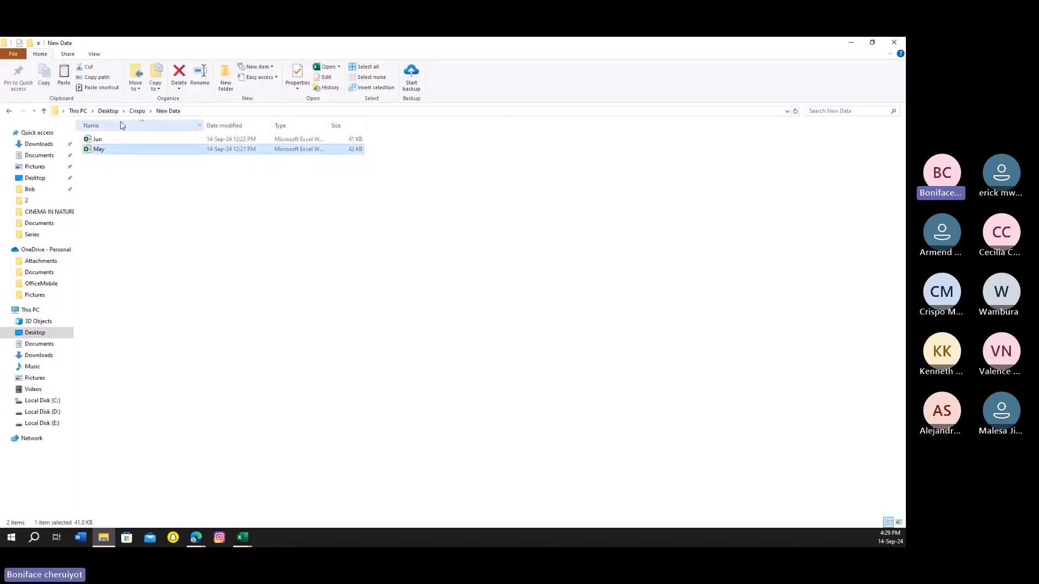
pyautogui.click(108, 111)
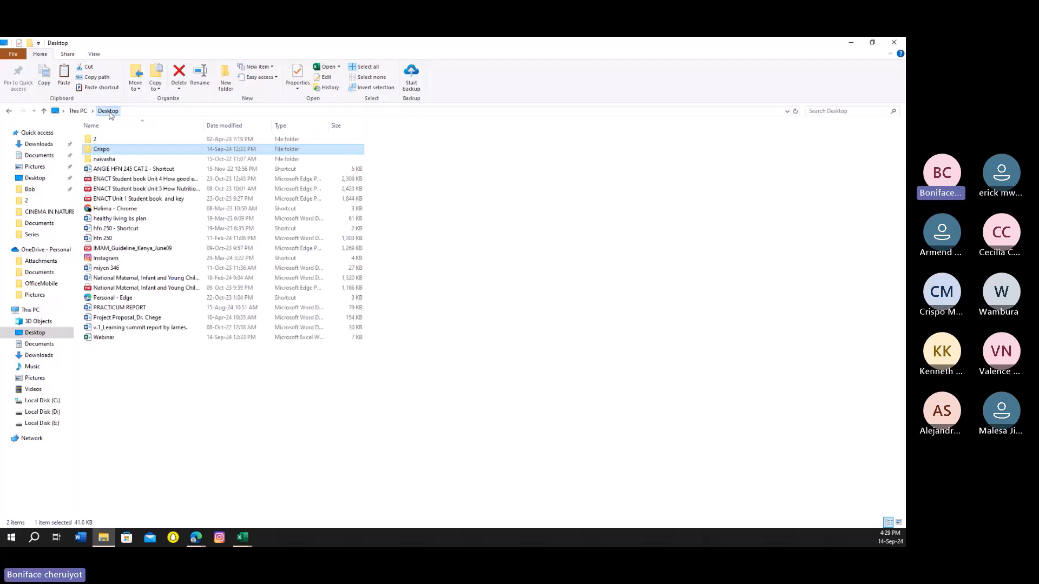
pyautogui.doubleClick(108, 149)
pyautogui.click(118, 141)
pyautogui.doubleClick(118, 140)
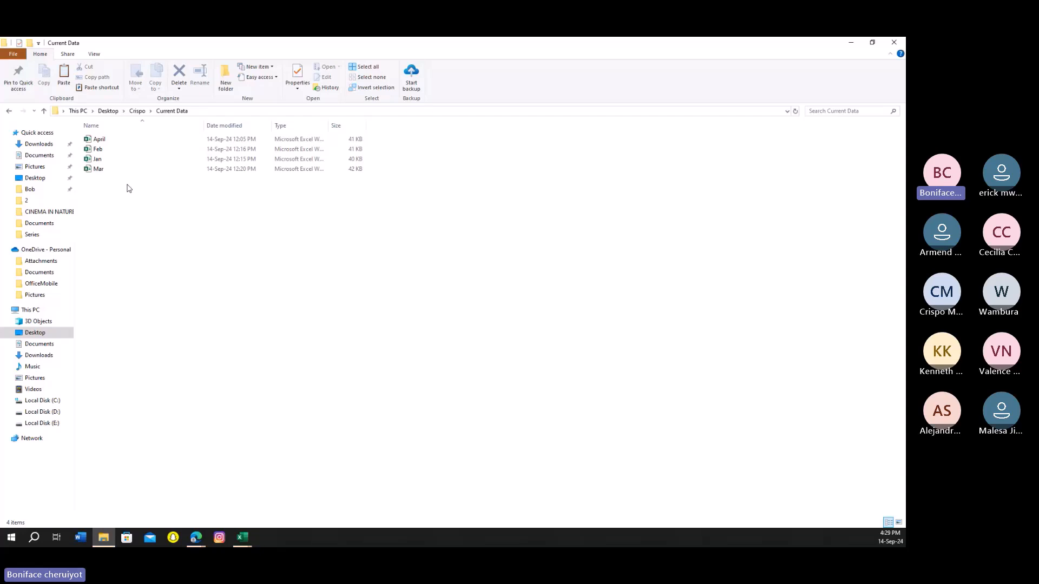
pyautogui.hotkey('ctrl', 'v')
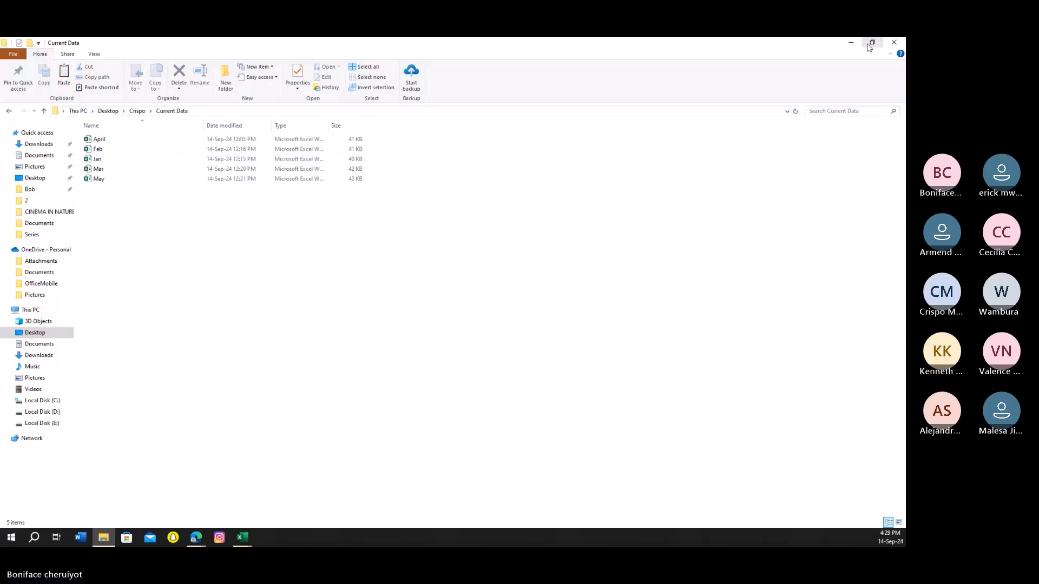
# - Close File Explorer and, back in Excel, close the Queries & Connections pane
pyautogui.click(893, 43)
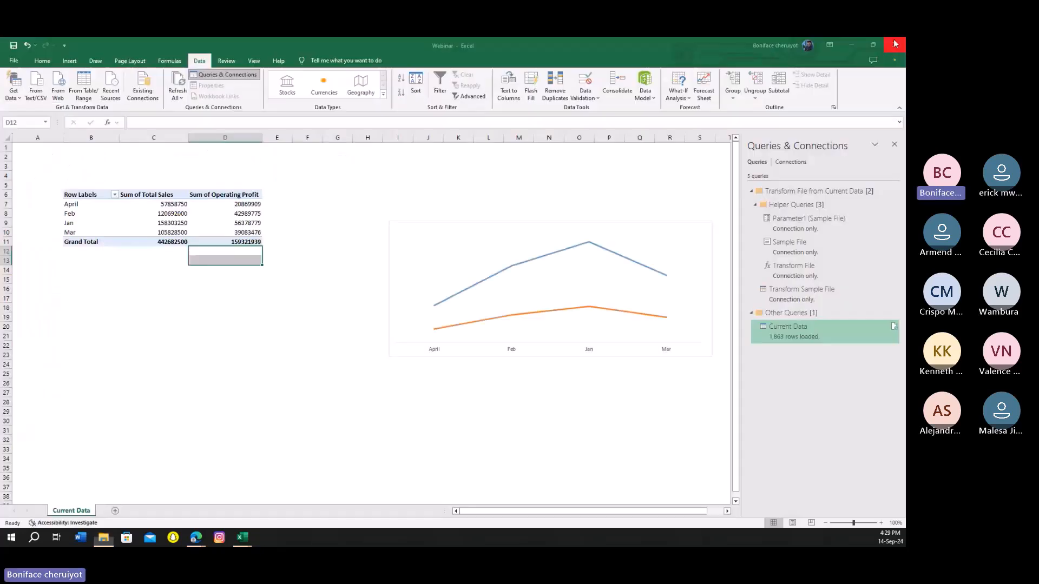
pyautogui.click(894, 143)
pyautogui.click(294, 330)
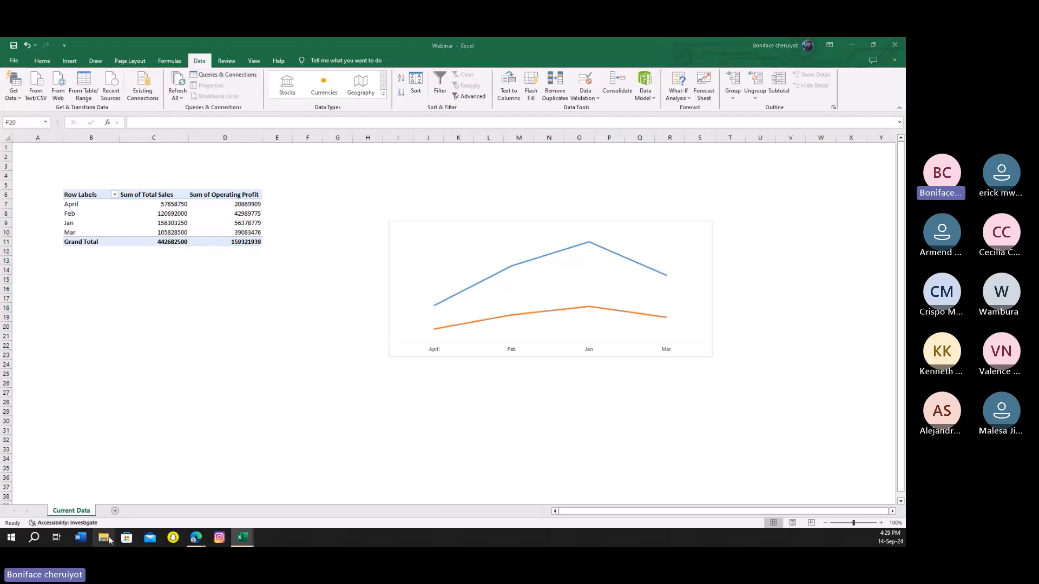
# - Switch to File Explorer, check which monthly workbooks the Current Data and New Data folders hold, and close the window
pyautogui.click(108, 539)
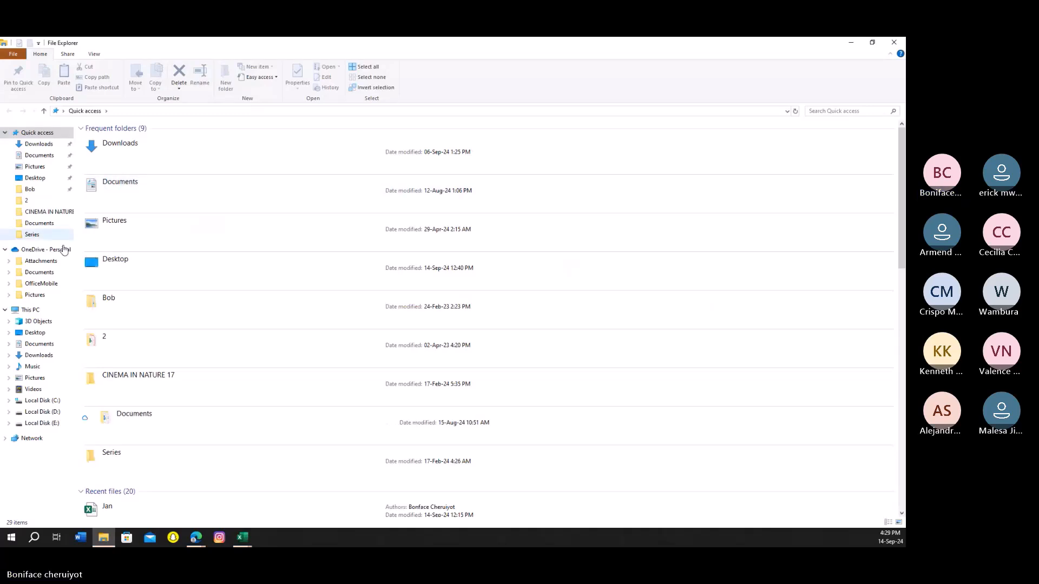
pyautogui.click(35, 333)
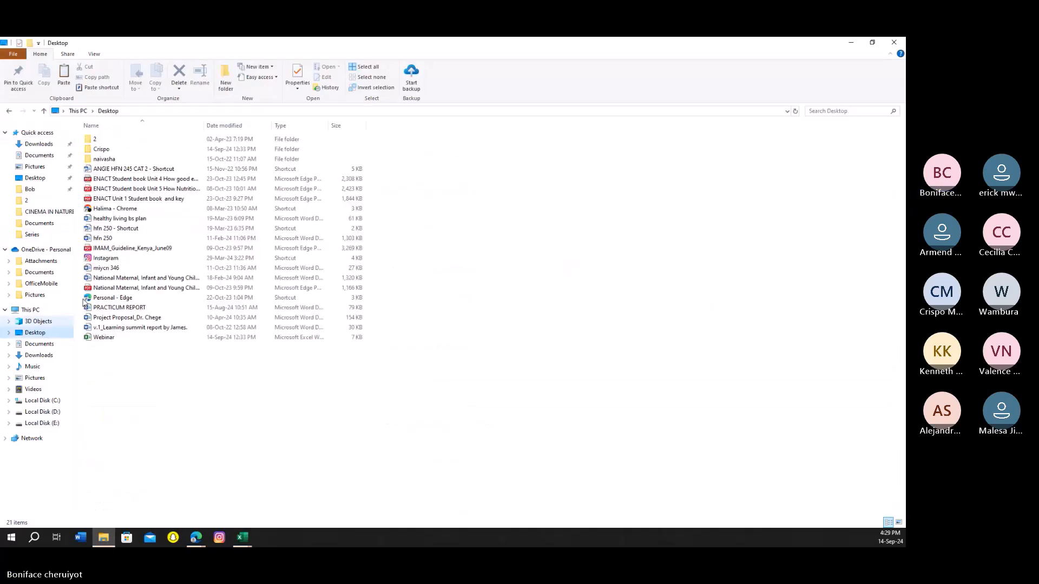
pyautogui.doubleClick(108, 149)
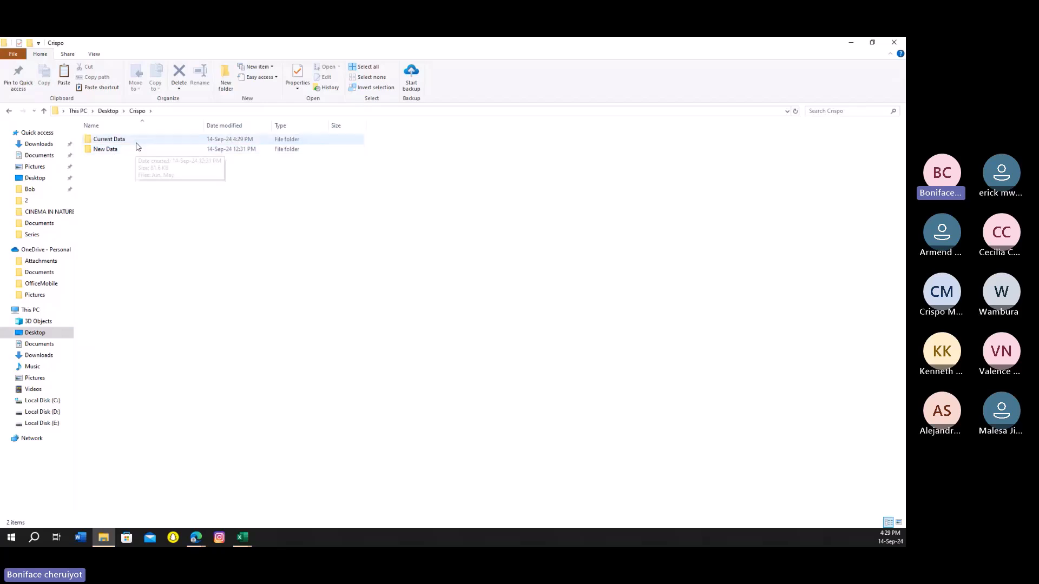
pyautogui.click(133, 142)
pyautogui.doubleClick(132, 144)
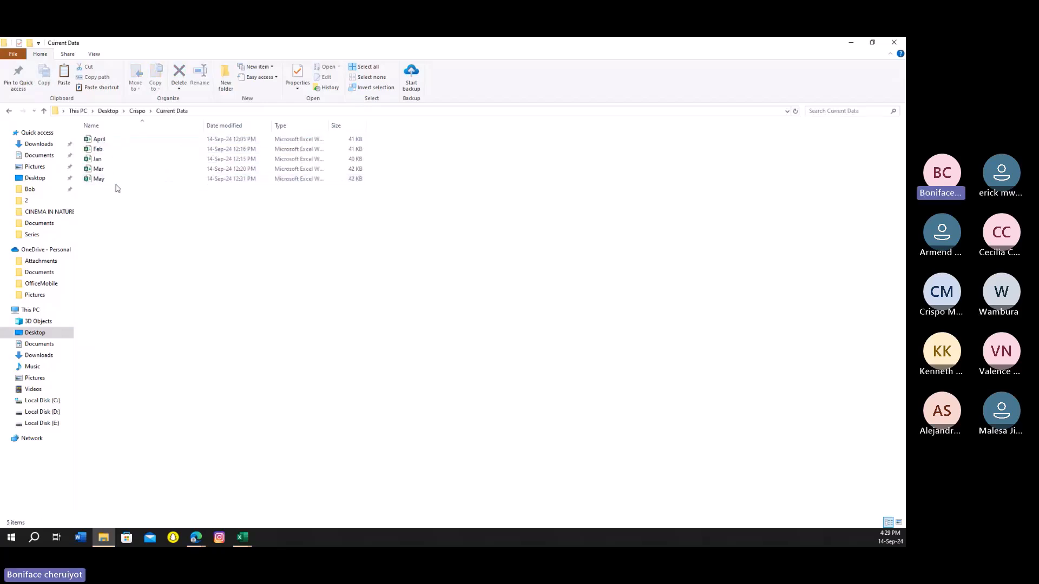
pyautogui.click(152, 113)
pyautogui.click(160, 132)
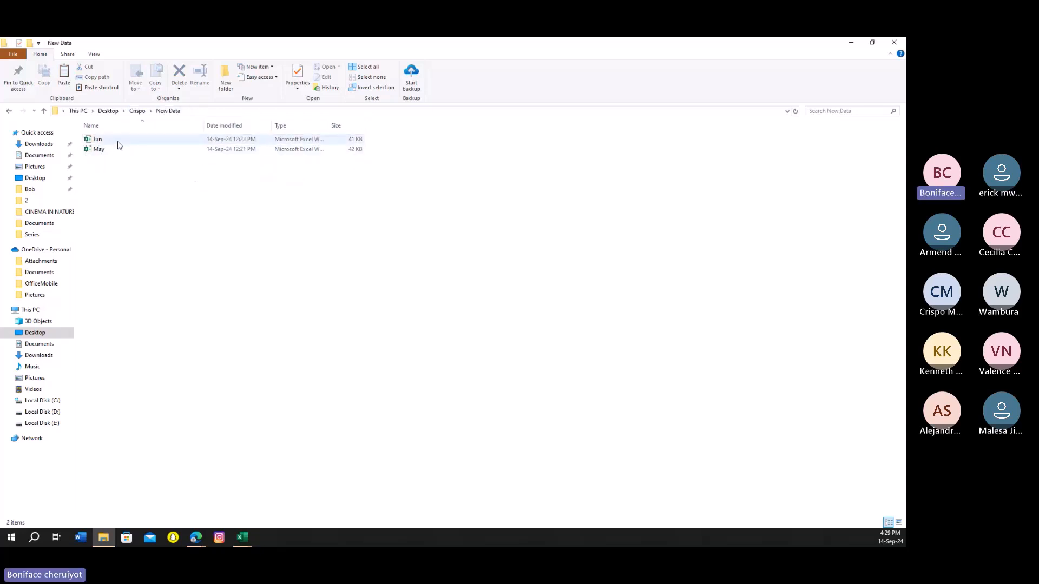
pyautogui.click(894, 43)
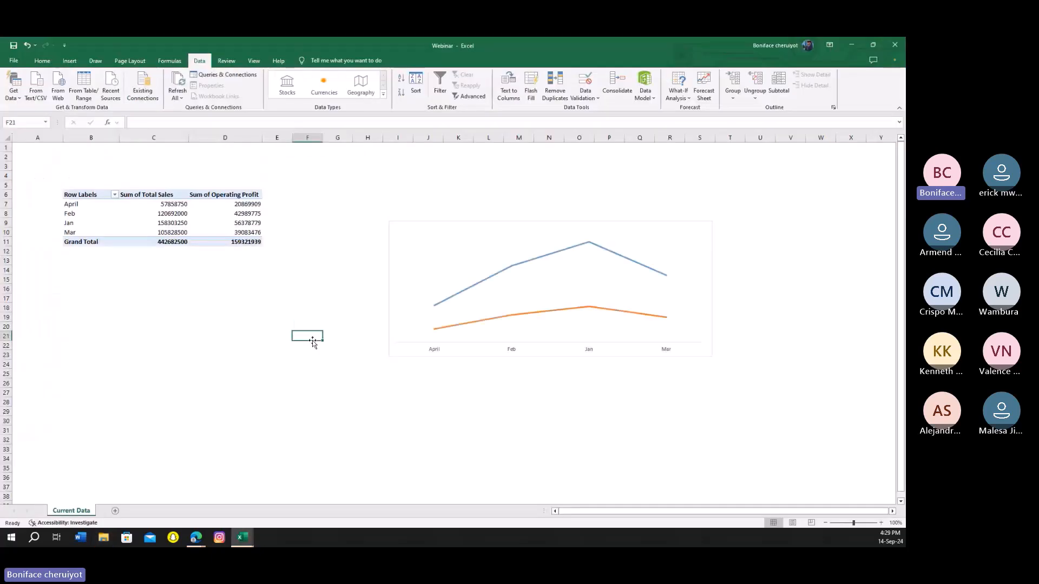
# - Show the Queries & Connections pane again in Excel and preview the Current Data query
pyautogui.click(440, 289)
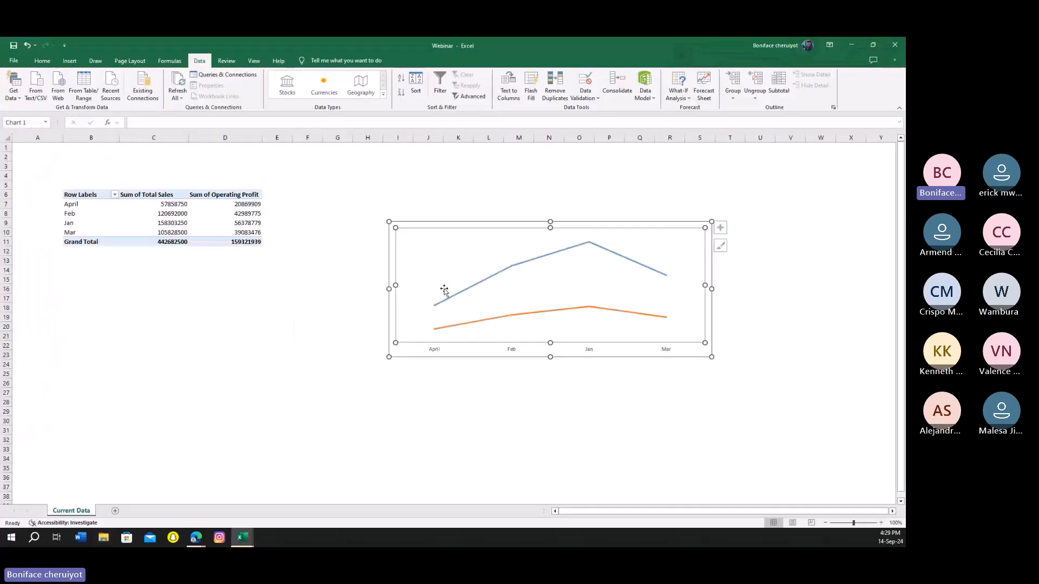
pyautogui.click(184, 61)
pyautogui.click(198, 61)
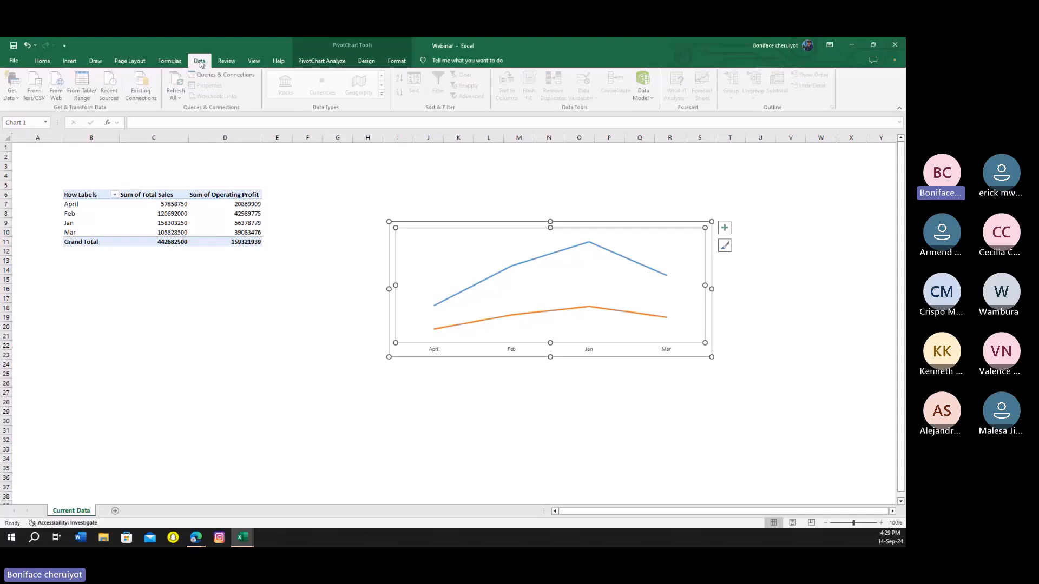
pyautogui.click(224, 75)
pyautogui.moveTo(795, 339)
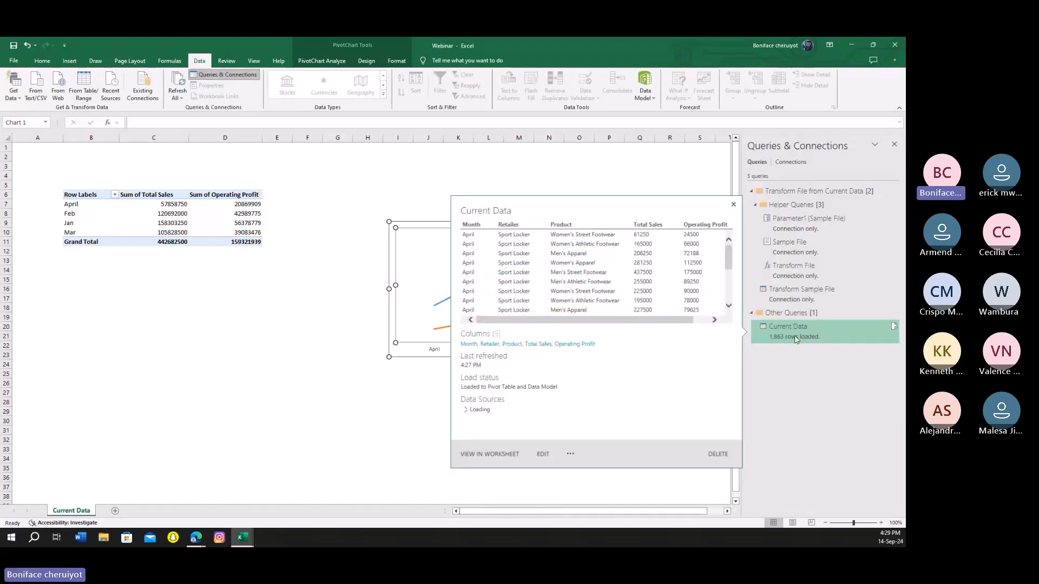
# - Deselect the chart and refresh all of the workbook's queries and connections
pyautogui.click(358, 326)
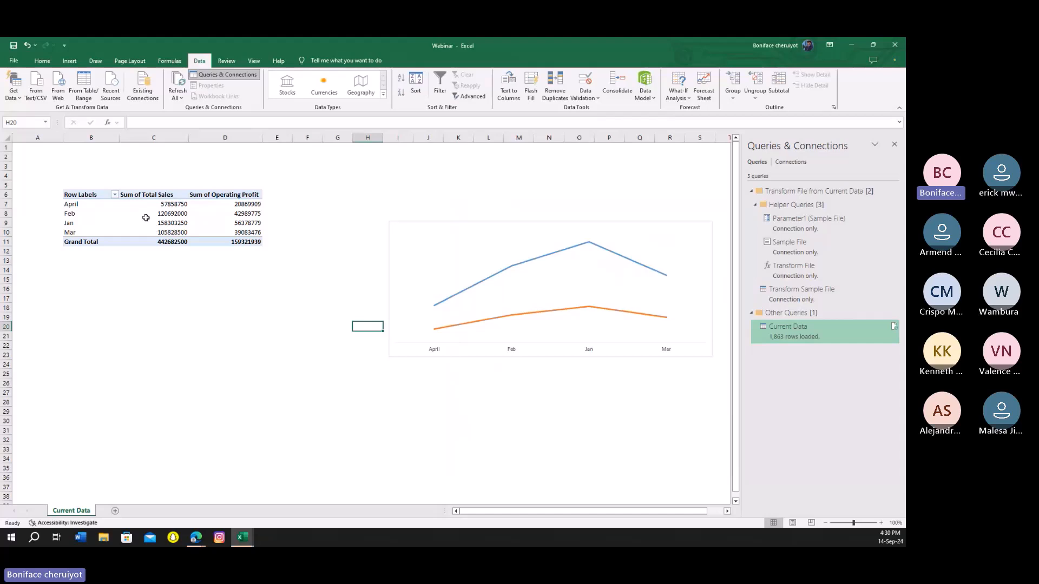
pyautogui.click(181, 93)
pyautogui.click(197, 105)
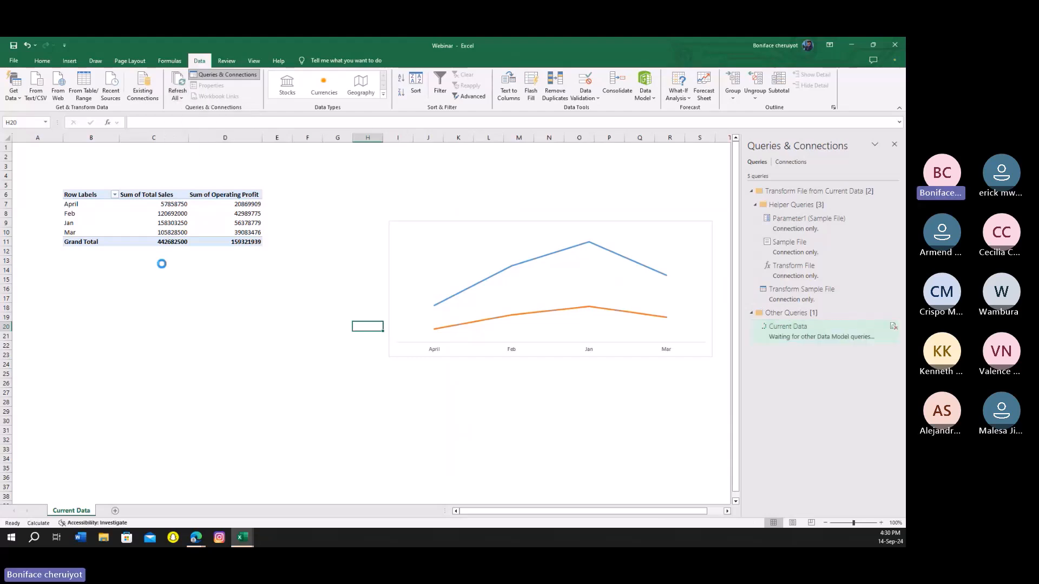
# - Close the Queries & Connections pane and highlight the PivotTable's May row with a yellow fill
pyautogui.click(894, 145)
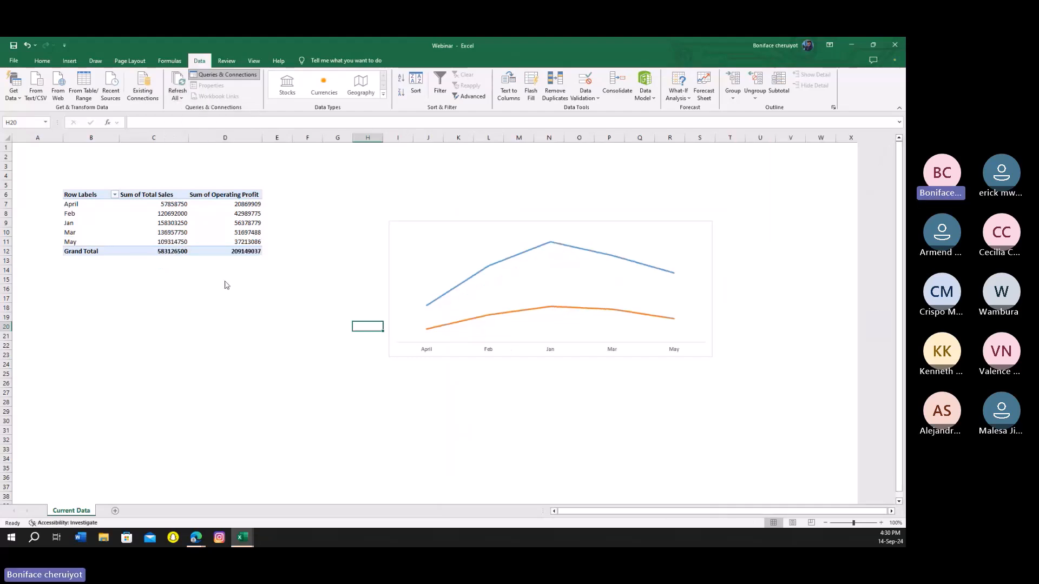
pyautogui.moveTo(93, 242); pyautogui.dragTo(233, 240)
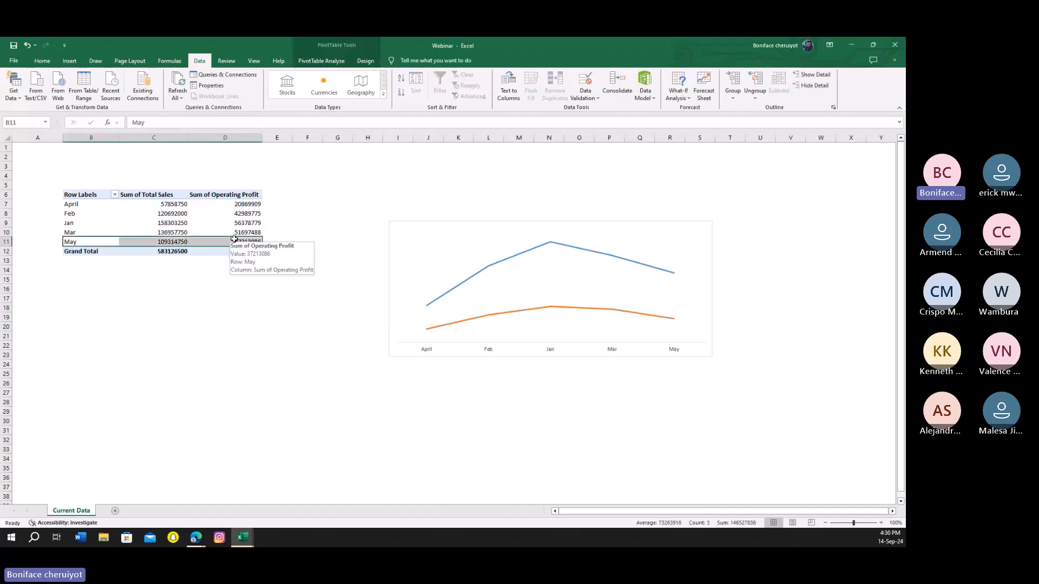
pyautogui.click(42, 61)
pyautogui.click(153, 93)
pyautogui.click(103, 307)
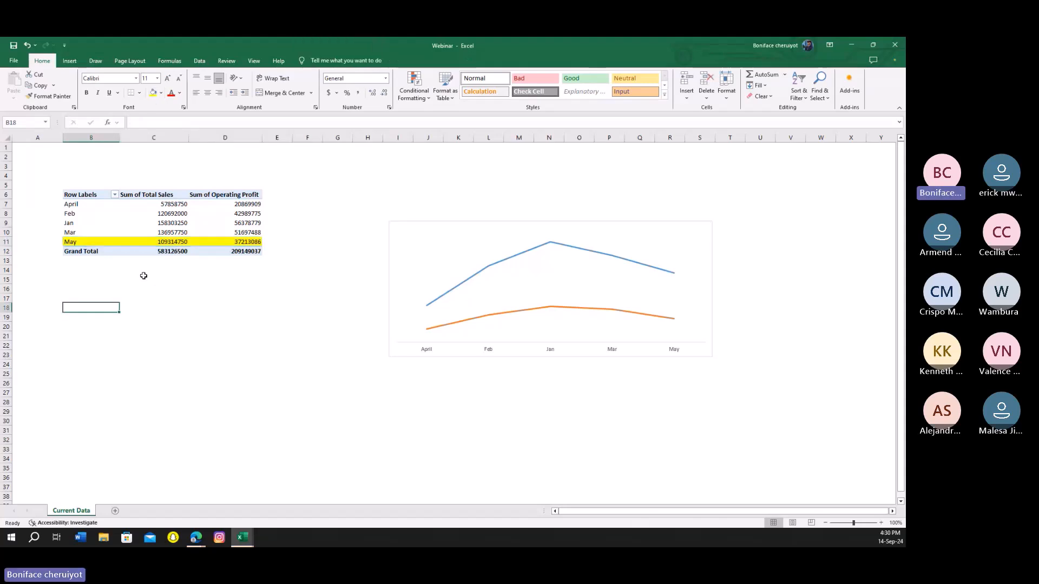
# - Open the Current Data query in the Power Query Editor and examine the files listed at its Source step
pyautogui.click(199, 60)
pyautogui.click(224, 75)
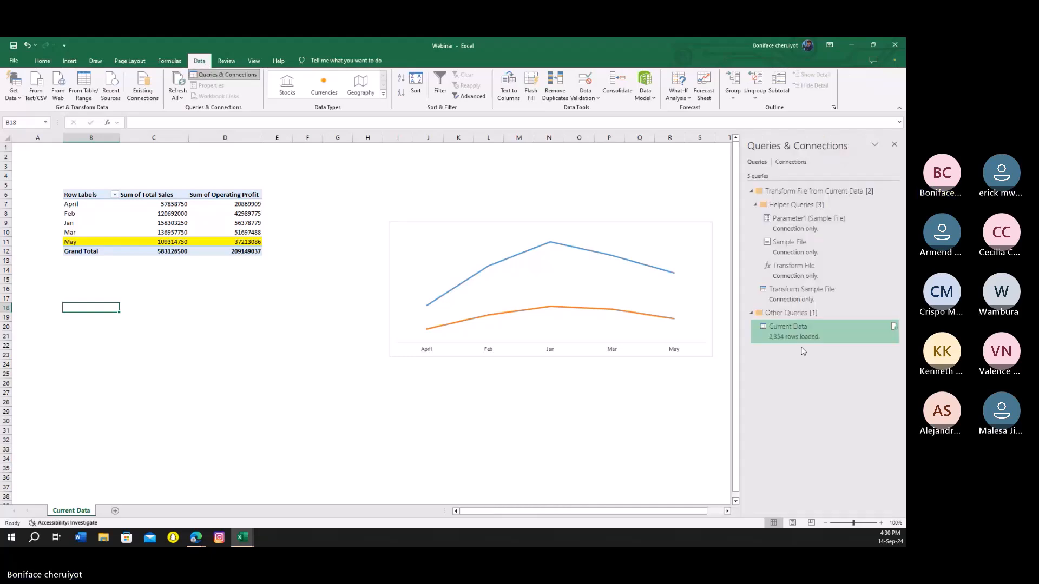
pyautogui.rightClick(796, 331)
pyautogui.click(818, 360)
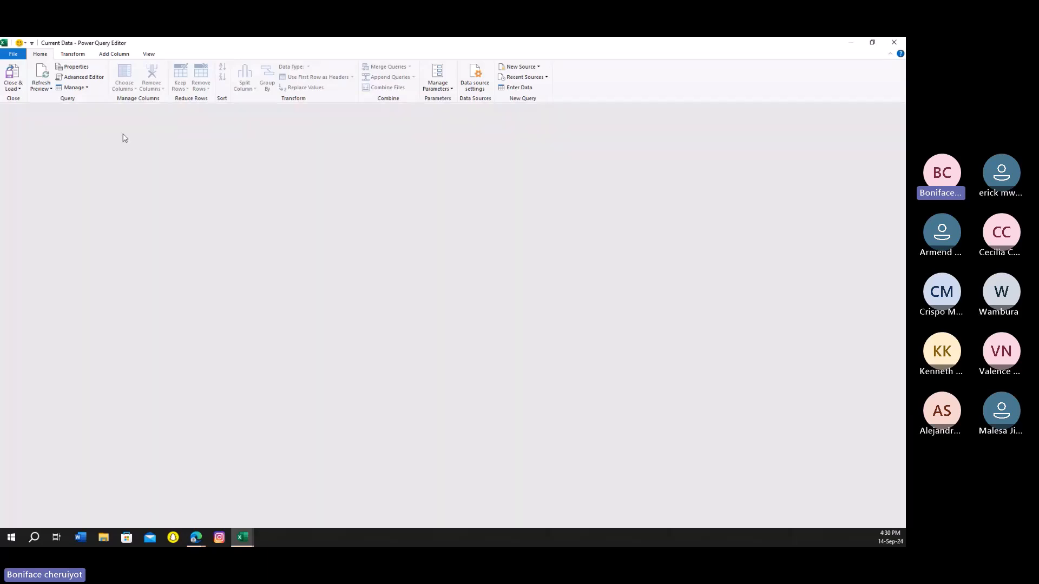
pyautogui.click(820, 196)
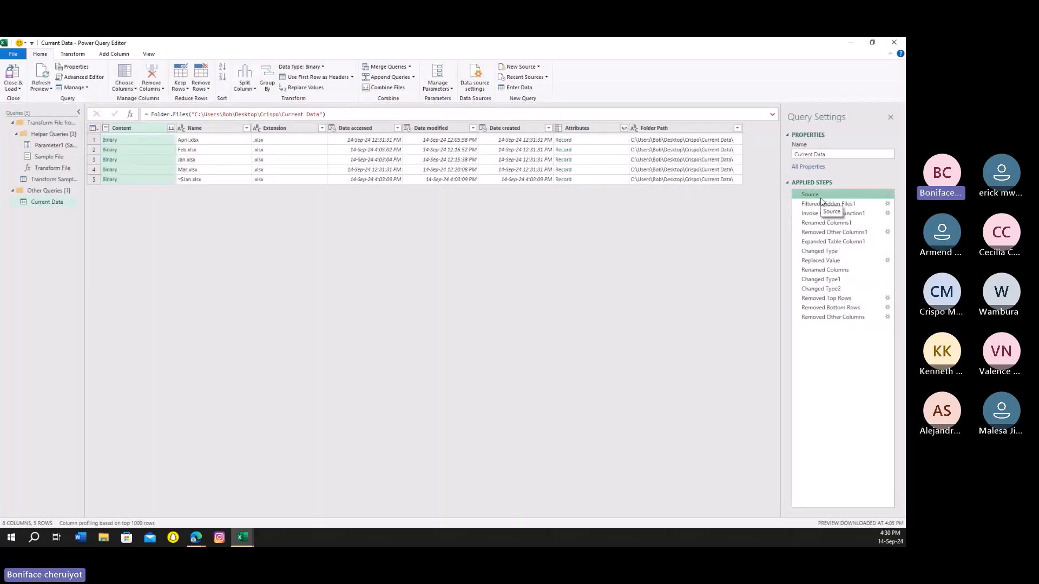
pyautogui.click(193, 151)
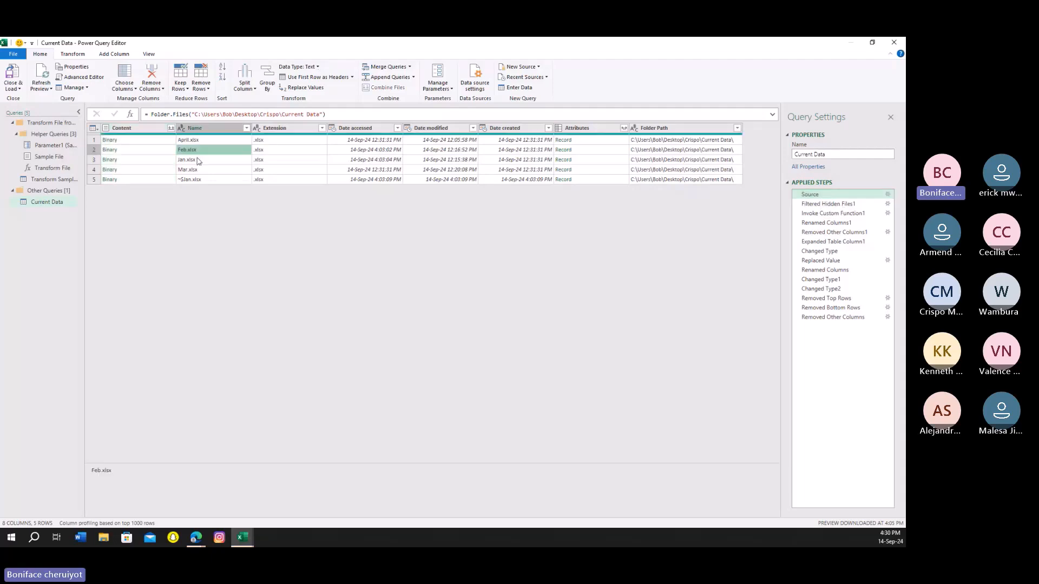
pyautogui.click(195, 160)
pyautogui.click(196, 170)
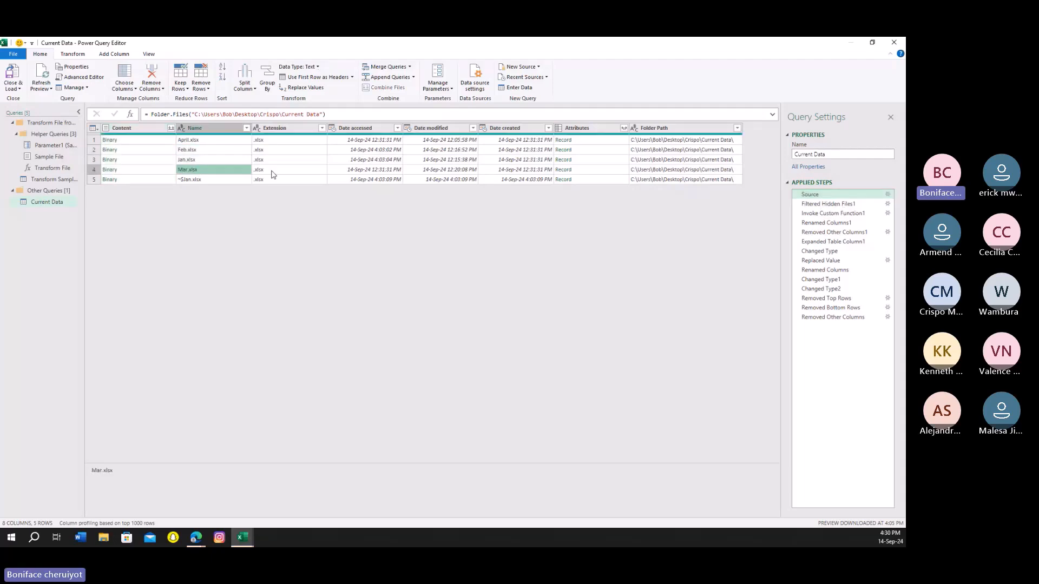
pyautogui.click(833, 317)
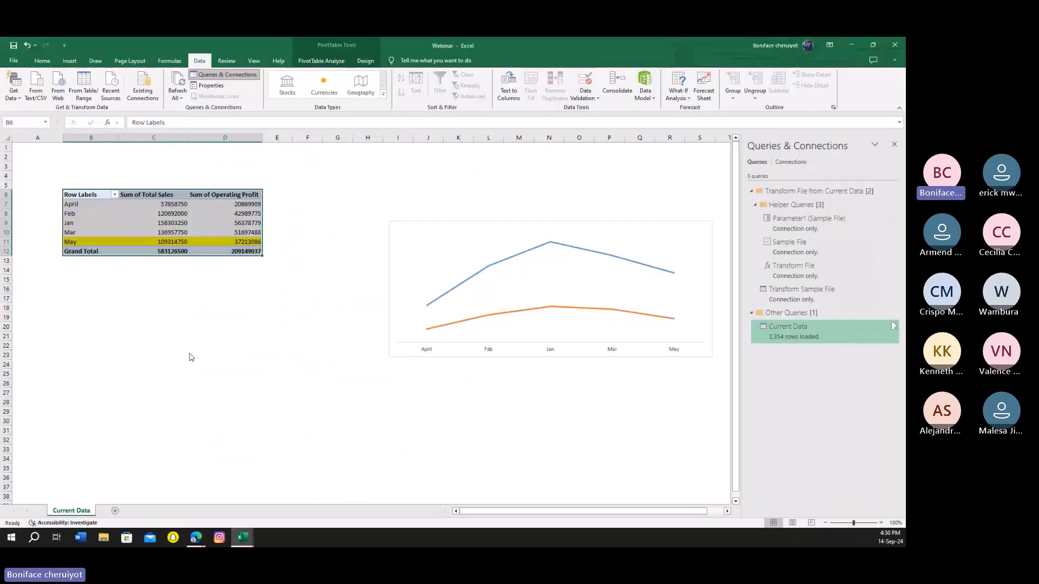
# - Deselect the PivotTable in the worksheet and close the Queries & Connections pane
pyautogui.click(225, 364)
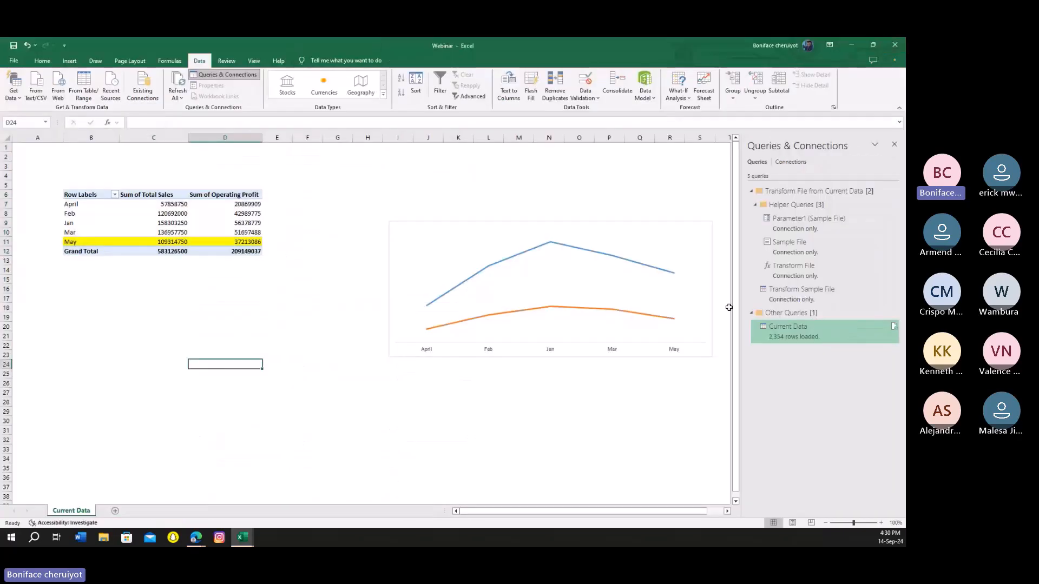
pyautogui.click(892, 145)
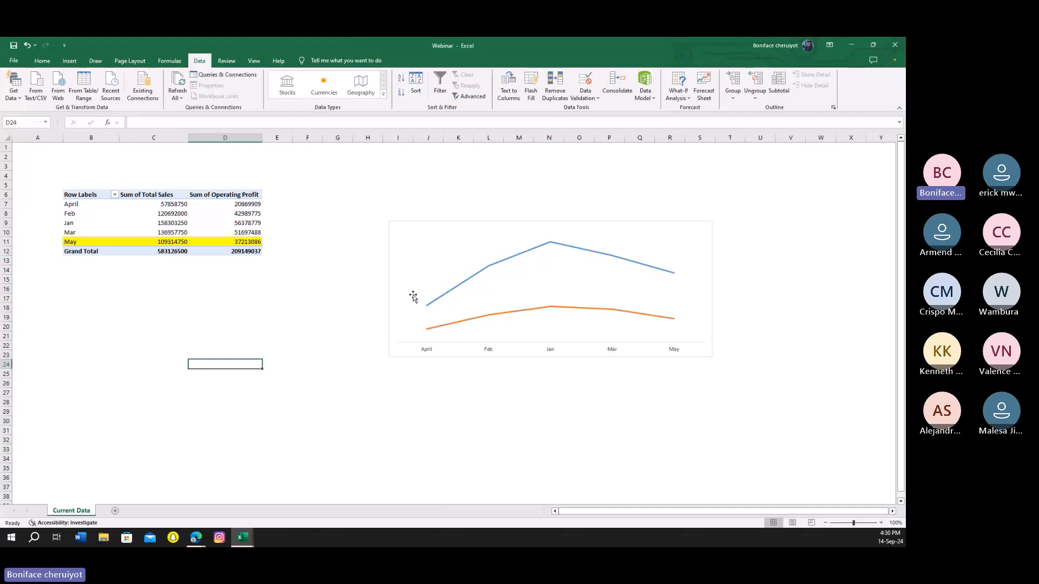
pyautogui.click(458, 411)
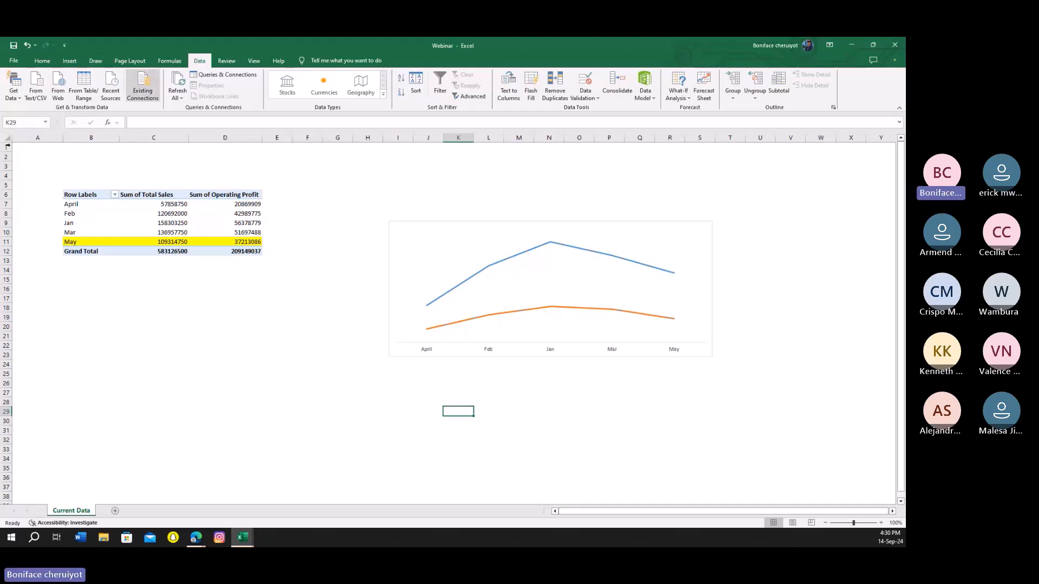
# - Add a new worksheet and name it Dash
pyautogui.click(115, 510)
pyautogui.rightClick(114, 512)
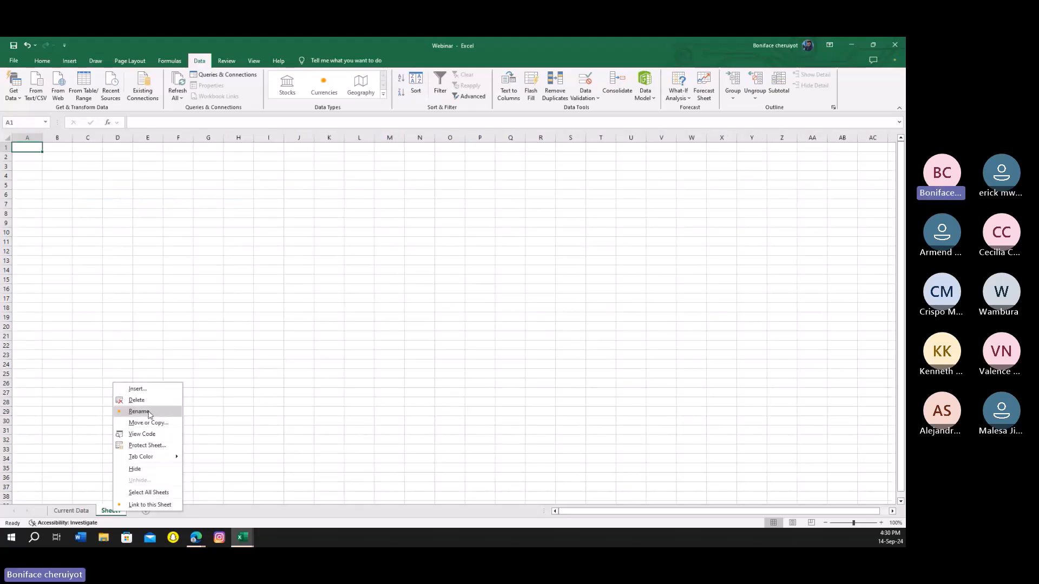
pyautogui.click(153, 413)
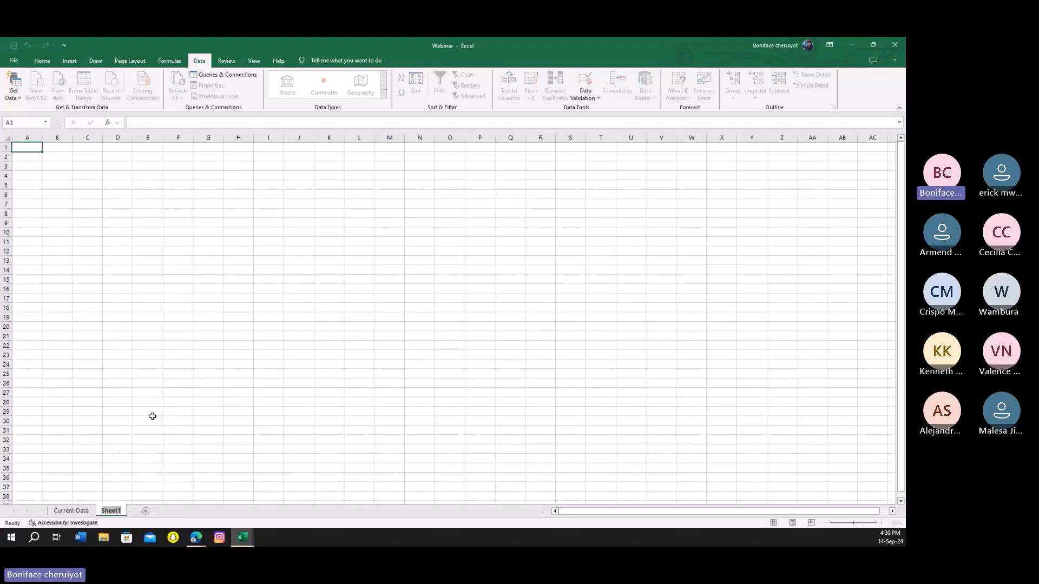
pyautogui.write('Dash')
pyautogui.press('Return')
# - Hide the gridlines on the Dash sheet
pyautogui.click(313, 338)
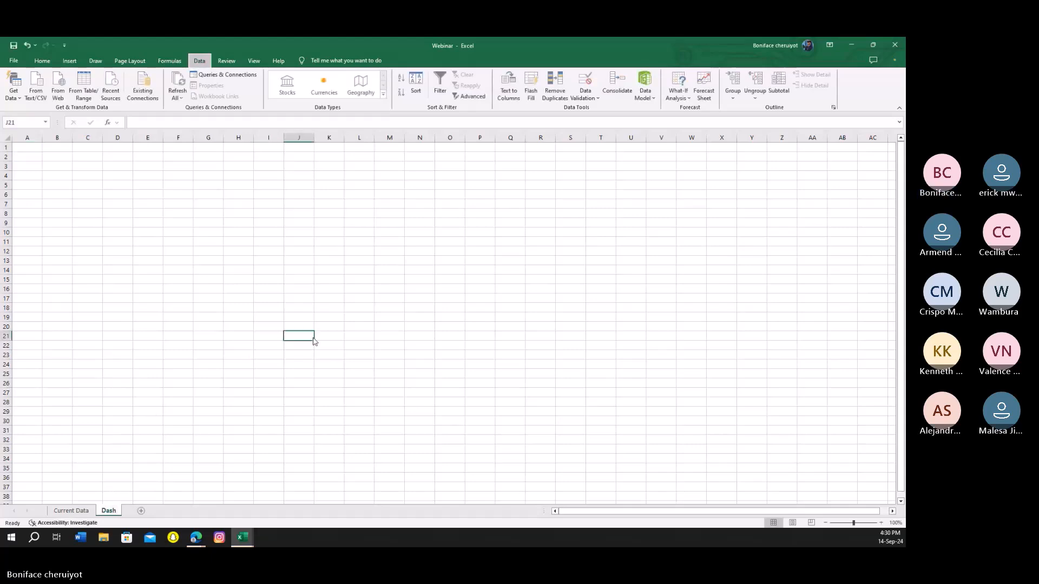
pyautogui.hotkey('alt', 'w')
pyautogui.press('v')
pyautogui.press('g')
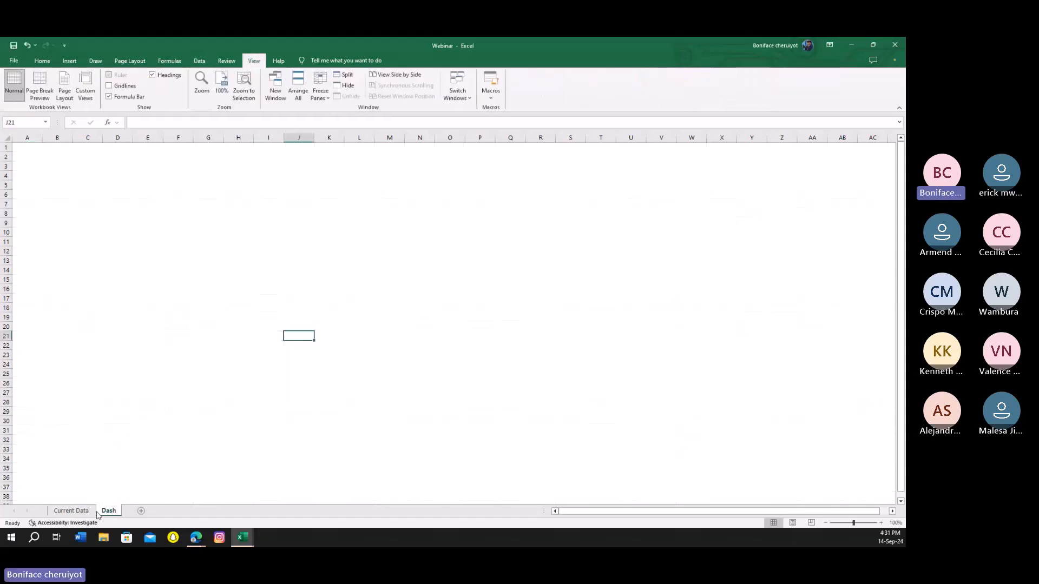
# - Cut the line chart from the Current Data sheet and paste it at cell B7 of the Dash sheet
pyautogui.click(71, 510)
pyautogui.click(462, 221)
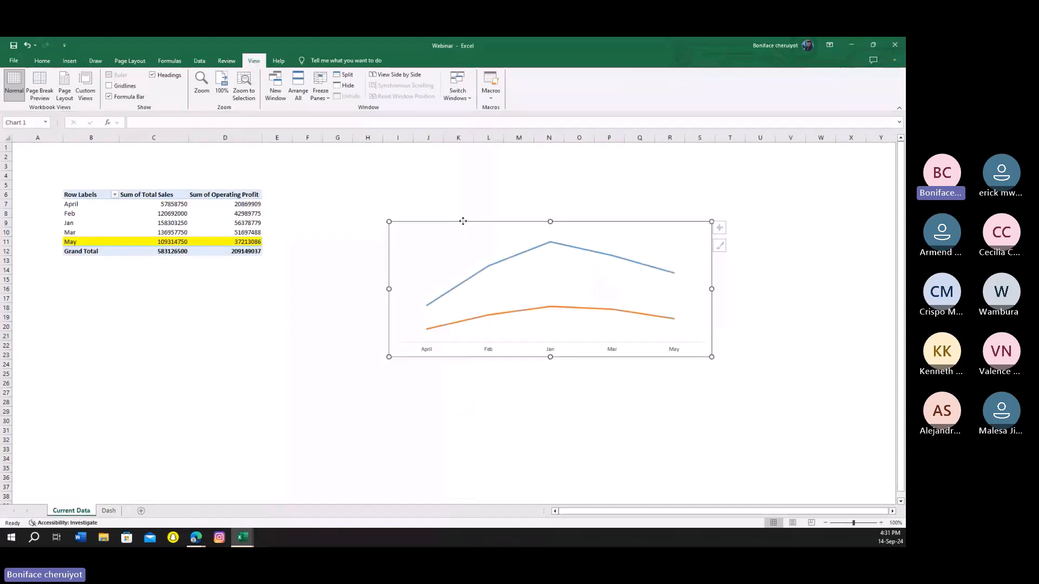
pyautogui.rightClick(462, 221)
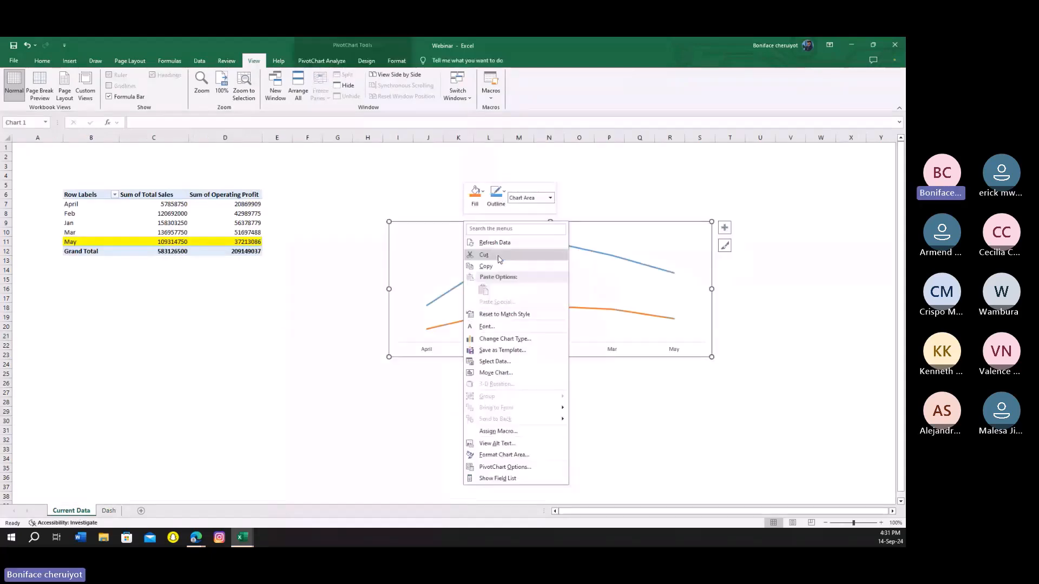
pyautogui.click(498, 257)
pyautogui.click(108, 511)
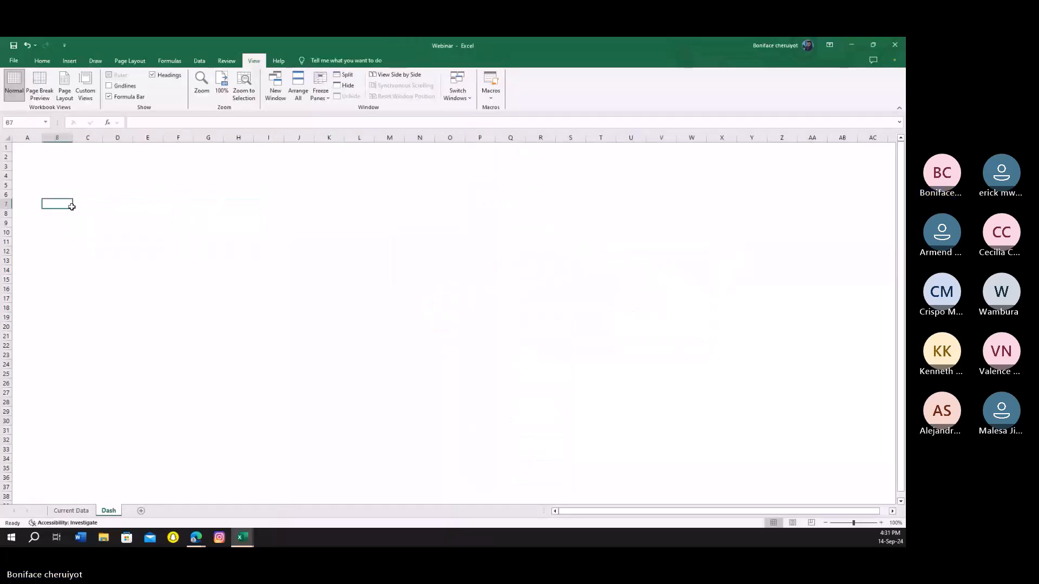
pyautogui.hotkey('ctrl', 'v')
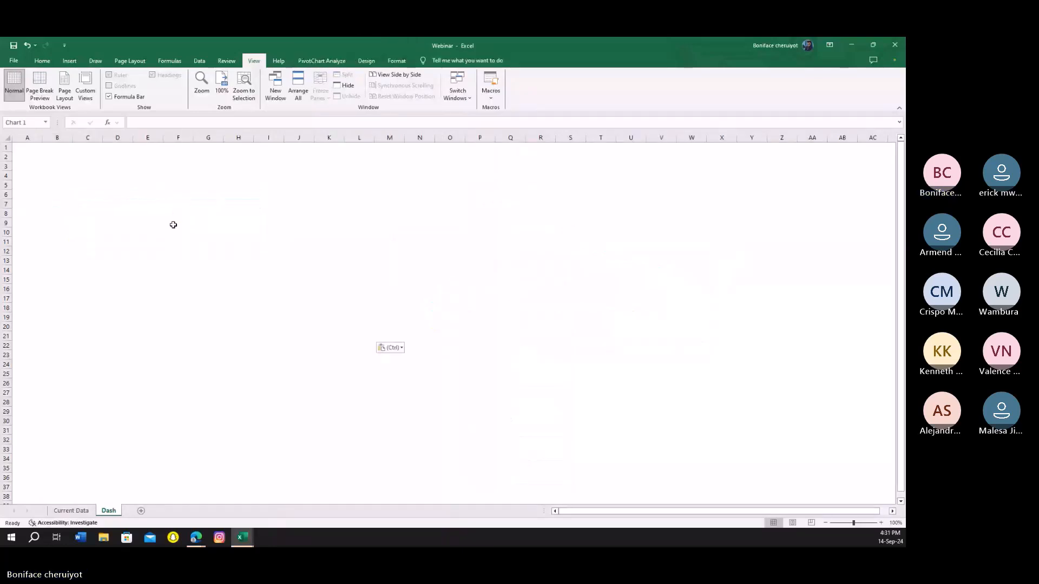
# - Add a chart title reading Trends to the line chart, then deselect the chart
pyautogui.click(377, 205)
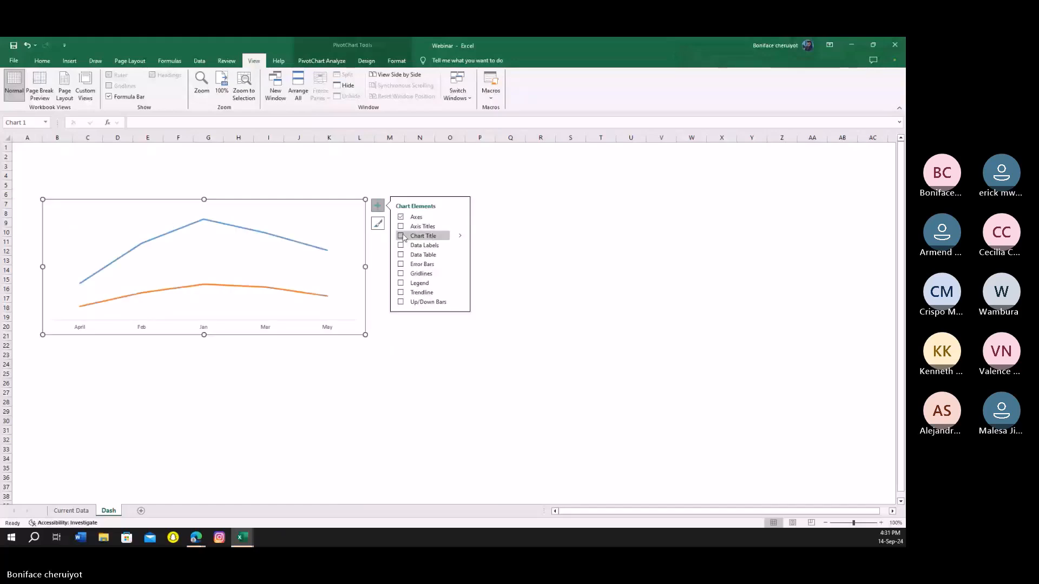
pyautogui.click(401, 236)
pyautogui.click(168, 123)
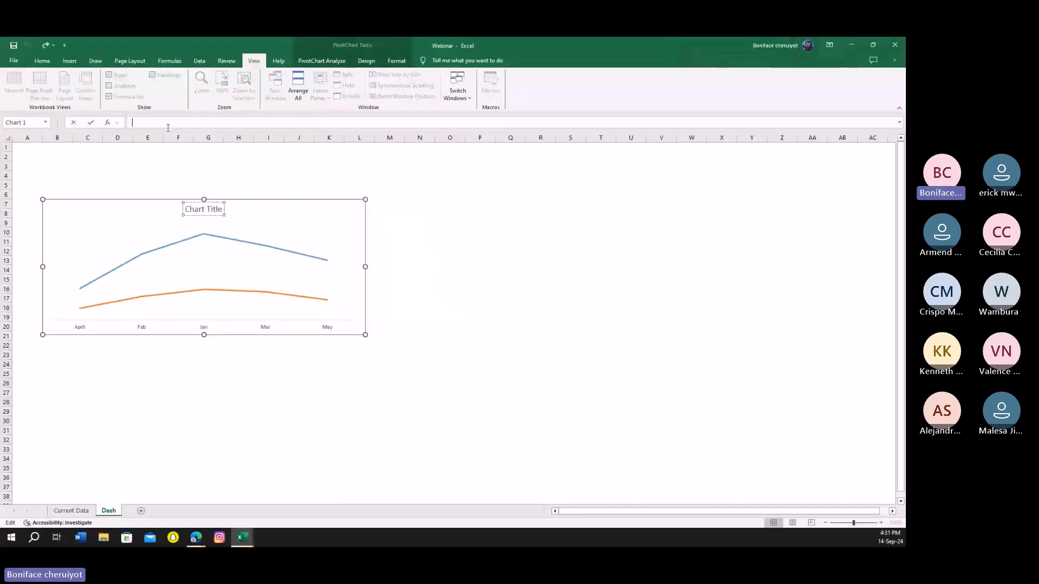
pyautogui.write('Trends')
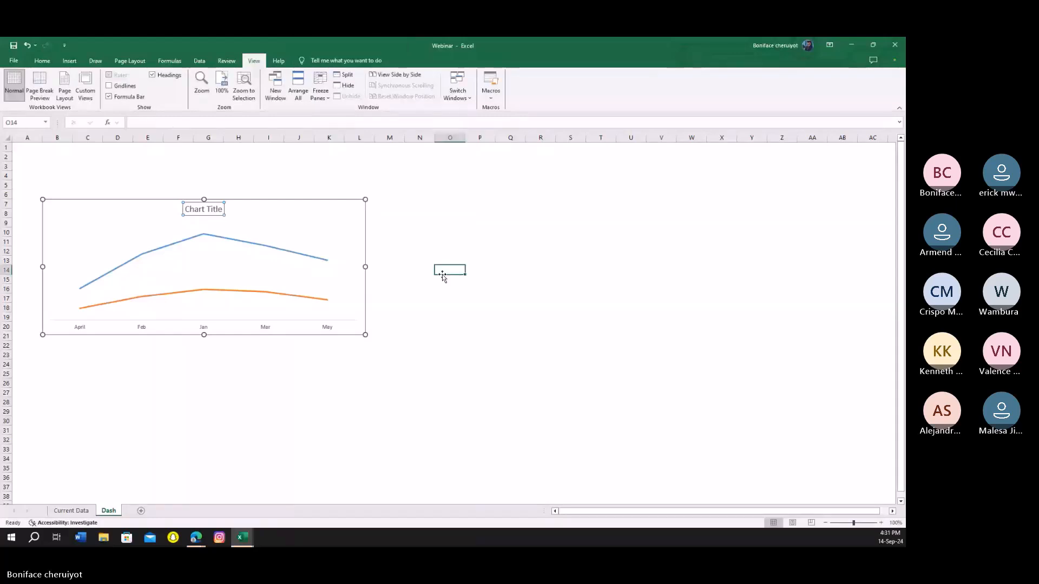
pyautogui.click(302, 293)
pyautogui.press('Escape')
pyautogui.press('Escape')
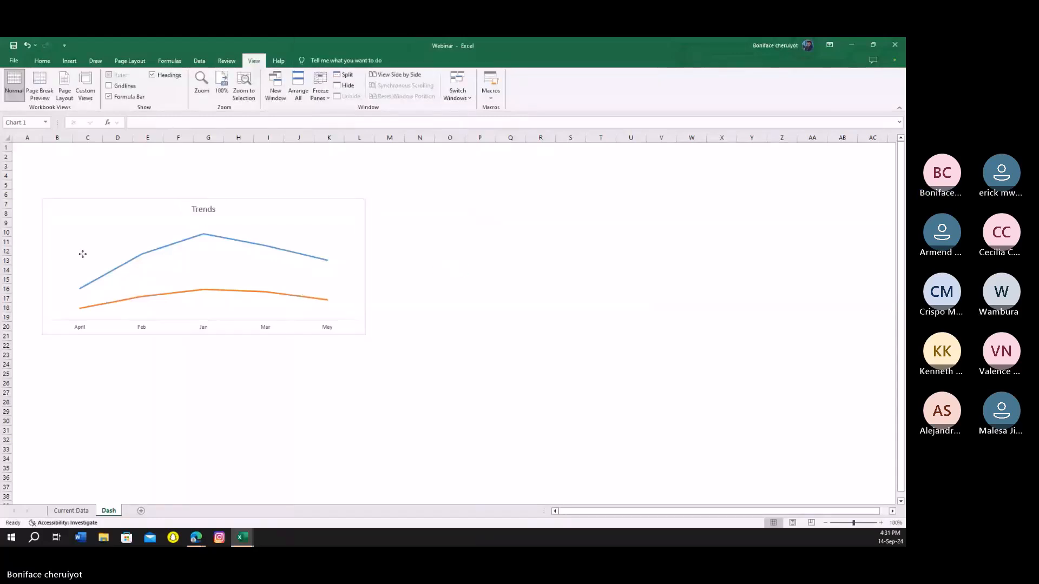
pyautogui.click(278, 382)
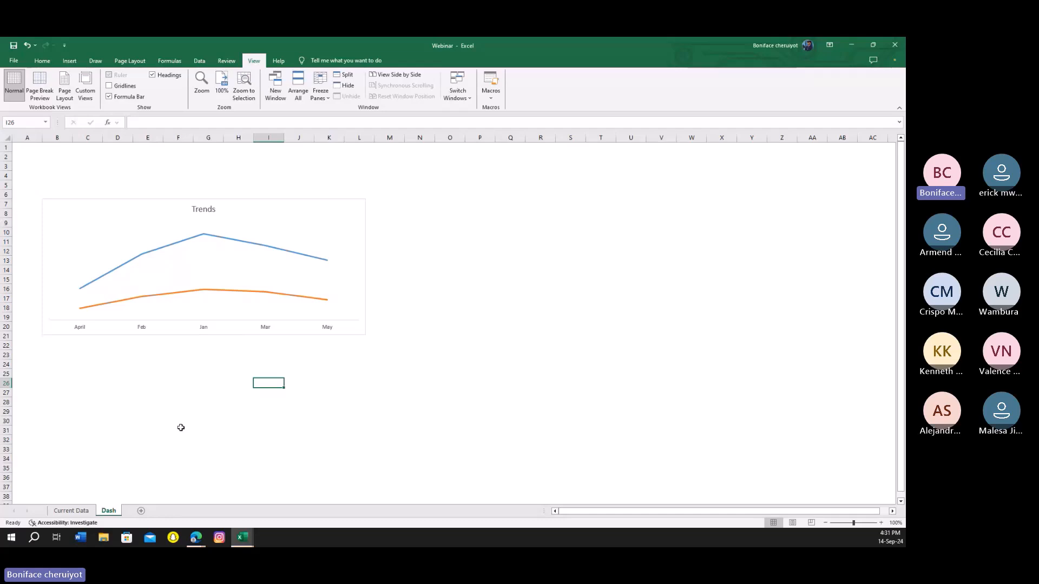
# - Switch to File Explorer and copy the Jun workbook from the New Data folder
pyautogui.click(104, 538)
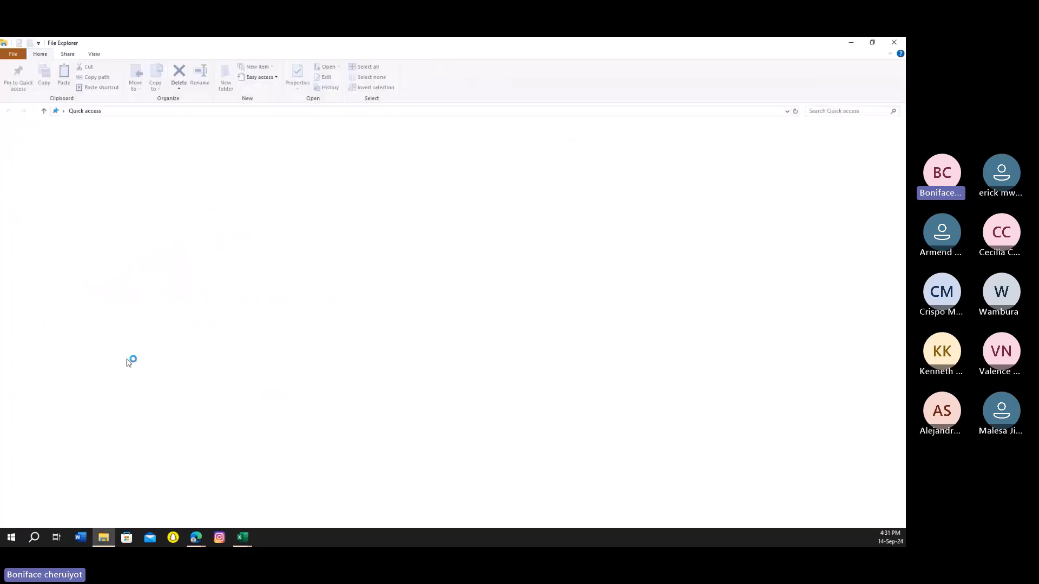
pyautogui.click(30, 309)
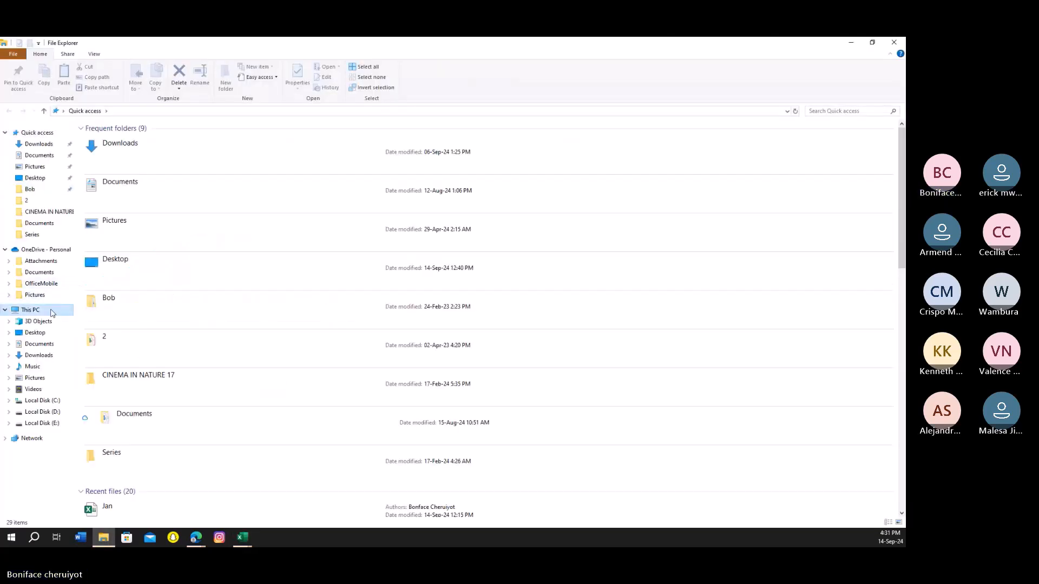
pyautogui.click(50, 335)
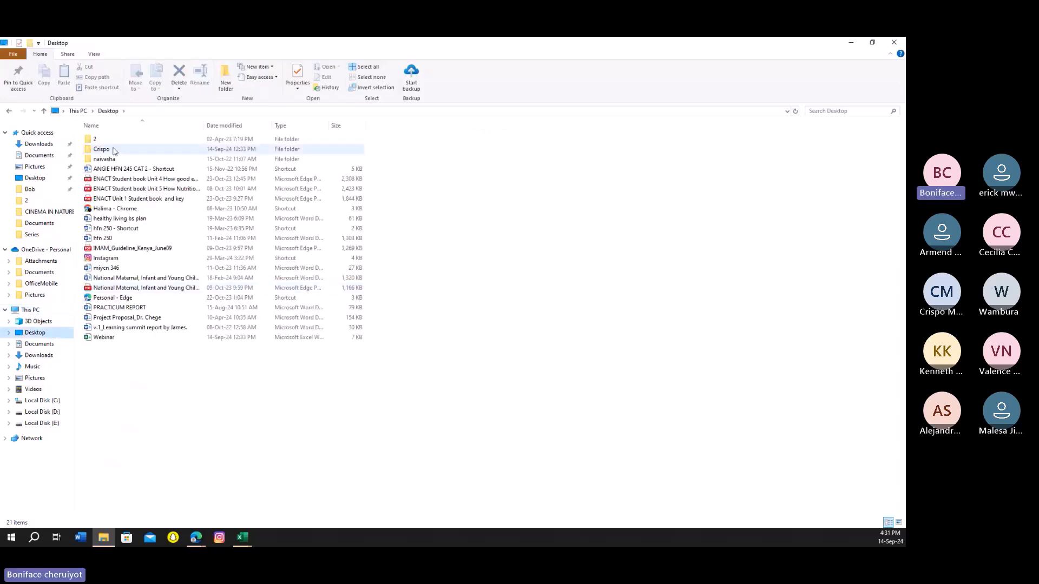
pyautogui.doubleClick(101, 149)
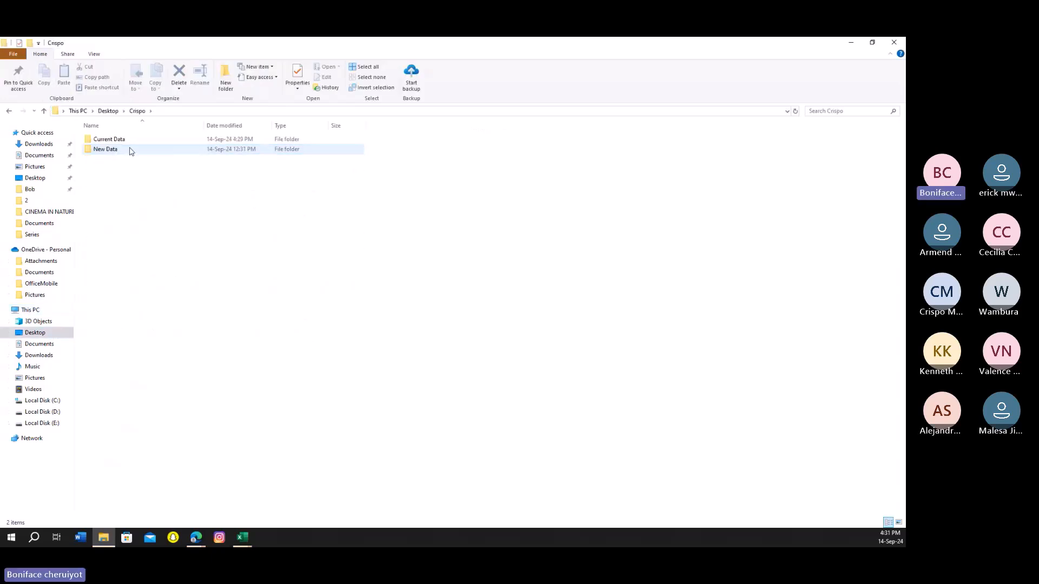
pyautogui.doubleClick(129, 151)
pyautogui.click(115, 142)
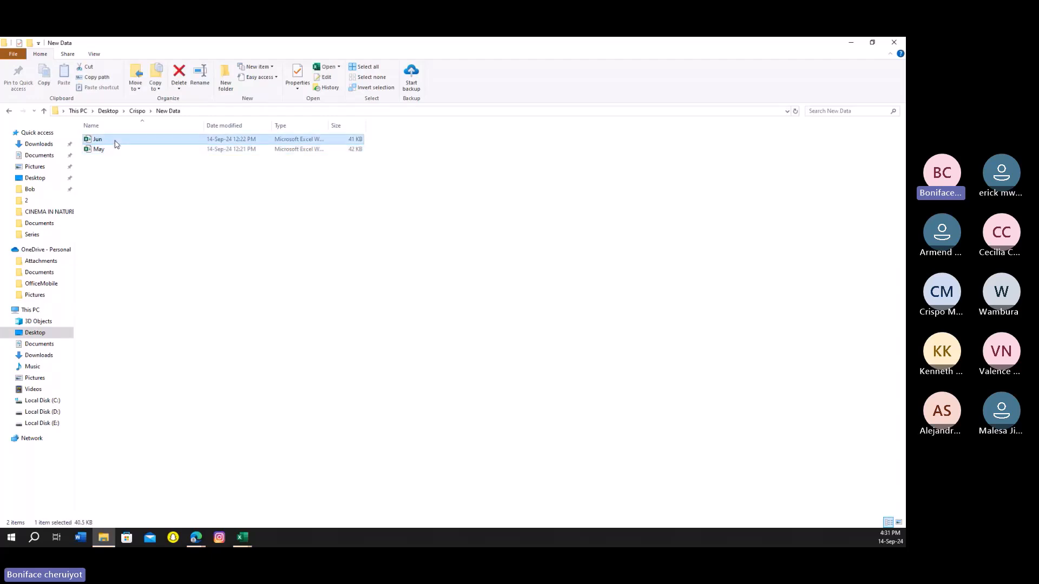
pyautogui.rightClick(115, 142)
pyautogui.click(153, 328)
# - Paste the Jun workbook into the Current Data folder and close File Explorer
pyautogui.click(150, 110)
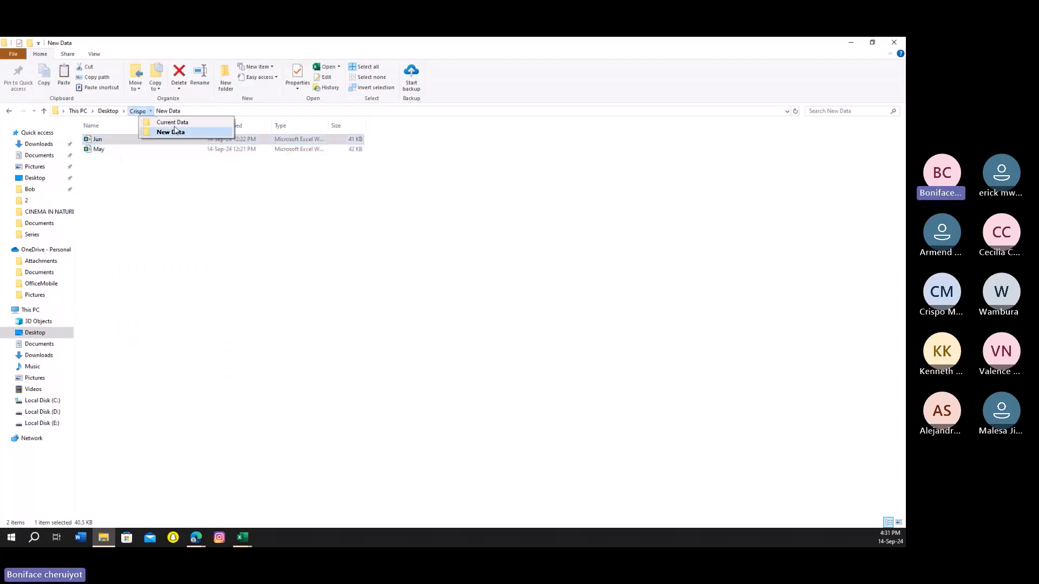
pyautogui.click(172, 122)
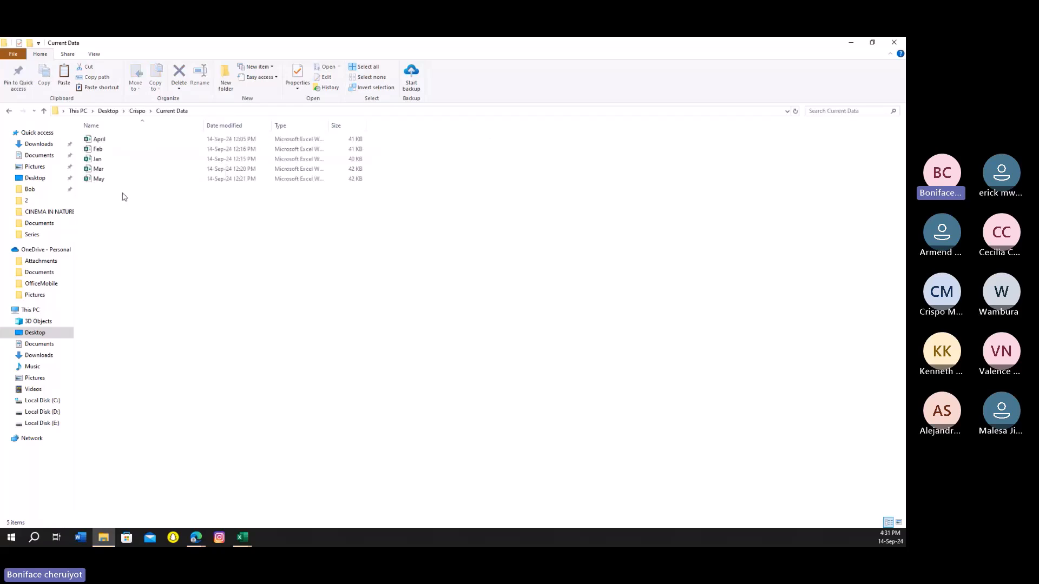
pyautogui.click(179, 248)
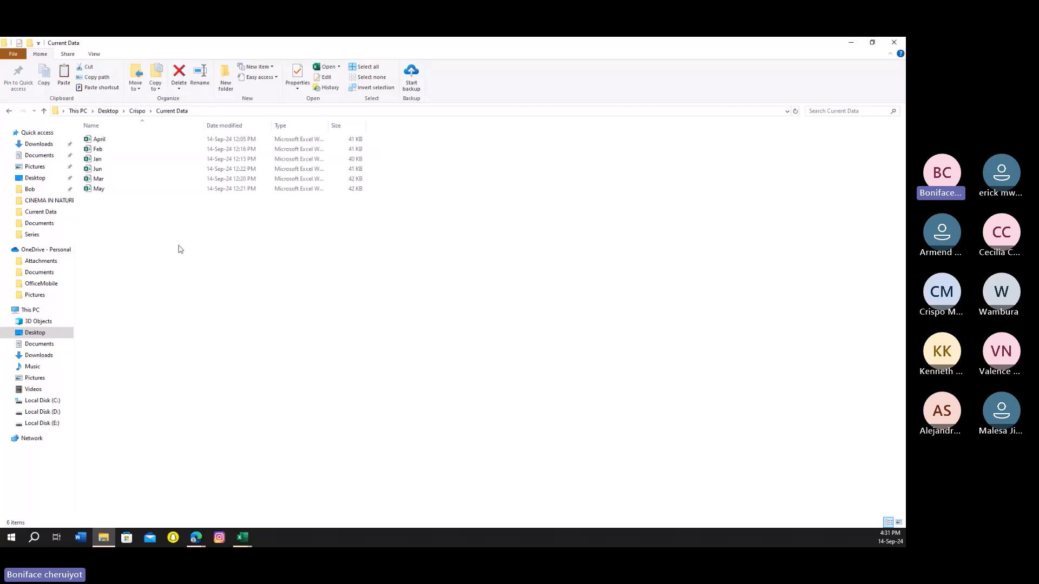
pyautogui.click(891, 42)
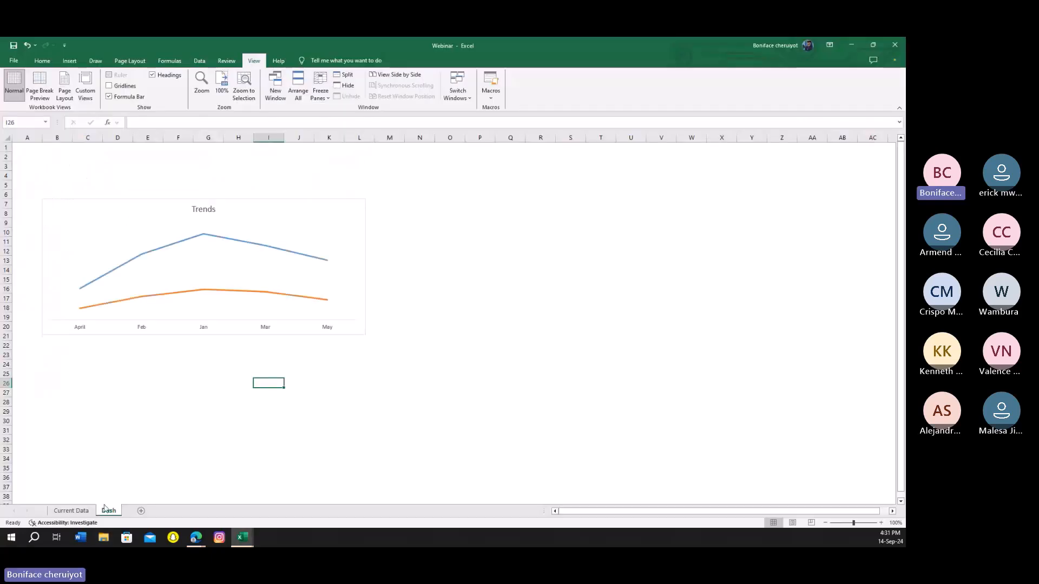
# - Move the Dash sheet in front of the Current Data sheet
pyautogui.moveTo(101, 514); pyautogui.dragTo(52, 511)
pyautogui.click(117, 440)
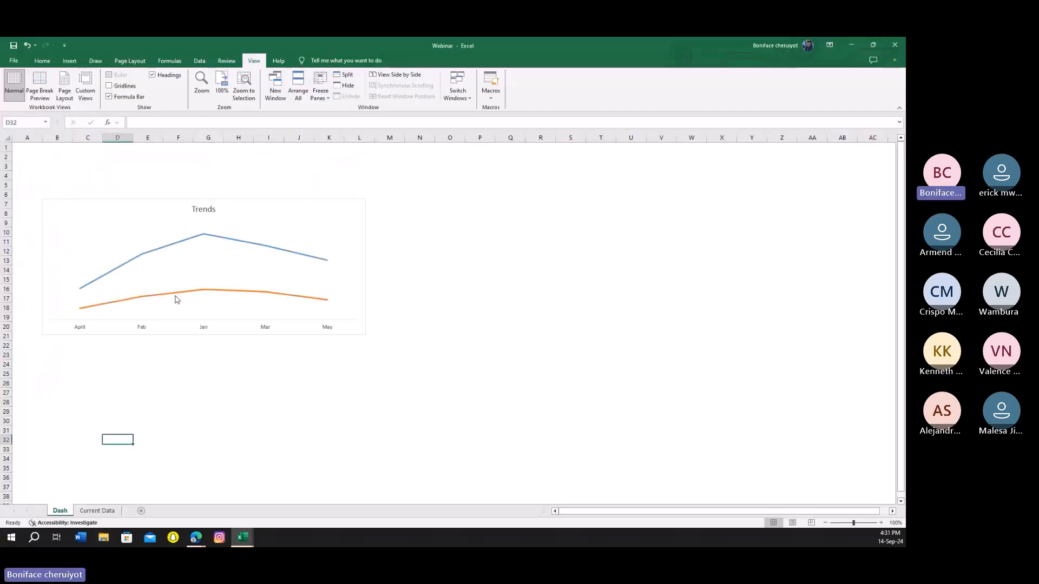
# - Refresh all data connections so the Trends chart picks up the Jun workbook
pyautogui.click(200, 61)
pyautogui.click(178, 95)
pyautogui.click(201, 108)
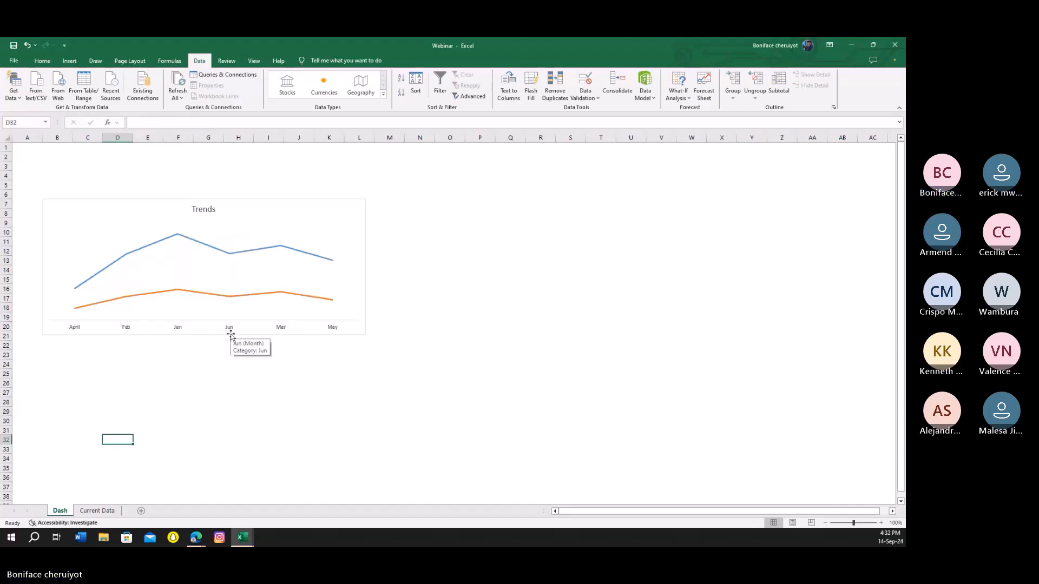
# - Open the Current Data query from the Current Data sheet for editing and inspect its Source and Removed Other Columns steps
pyautogui.click(96, 511)
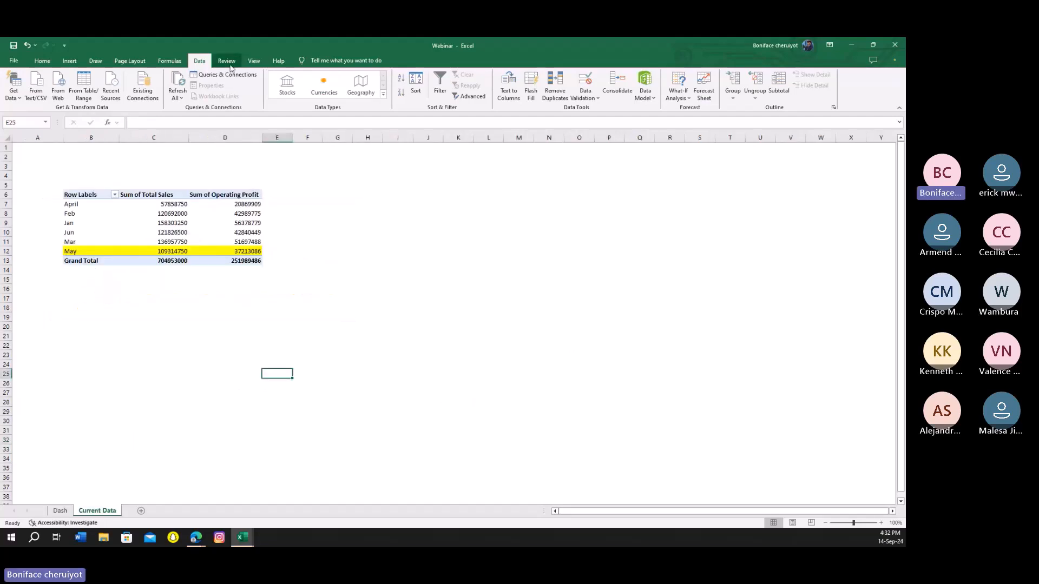
pyautogui.click(217, 76)
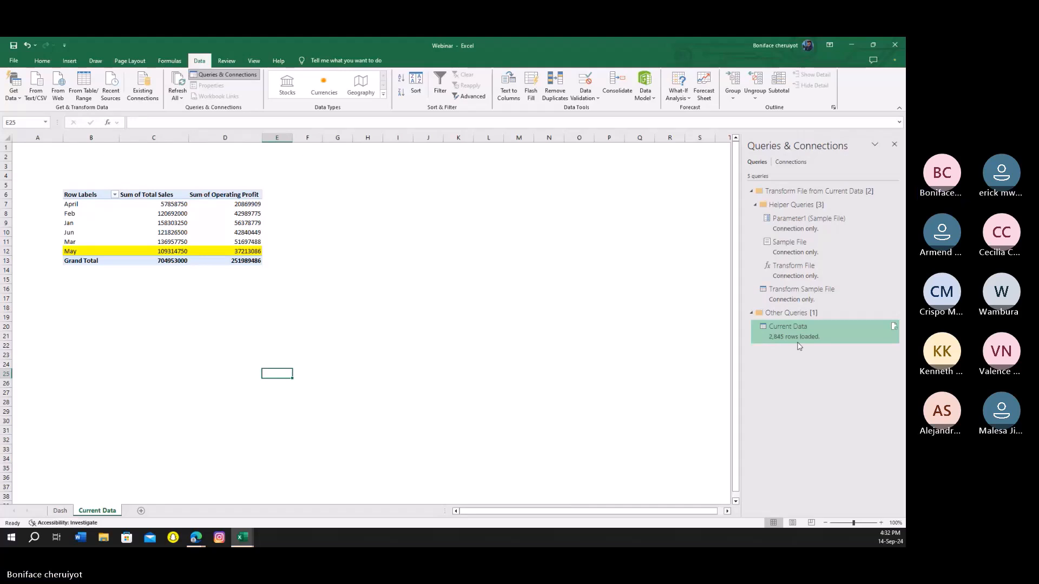
pyautogui.moveTo(795, 340)
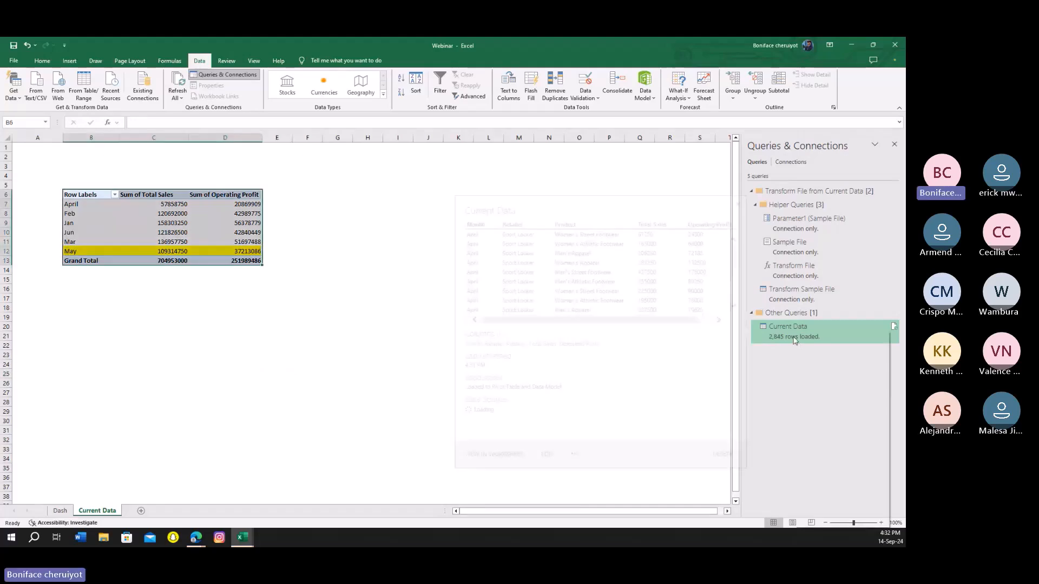
pyautogui.doubleClick(794, 340)
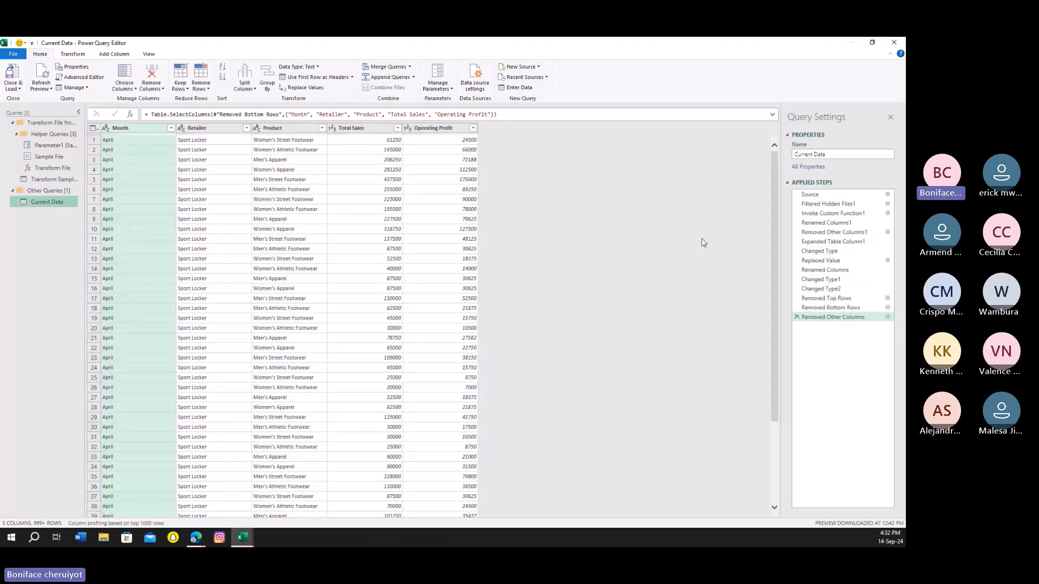
pyautogui.click(812, 196)
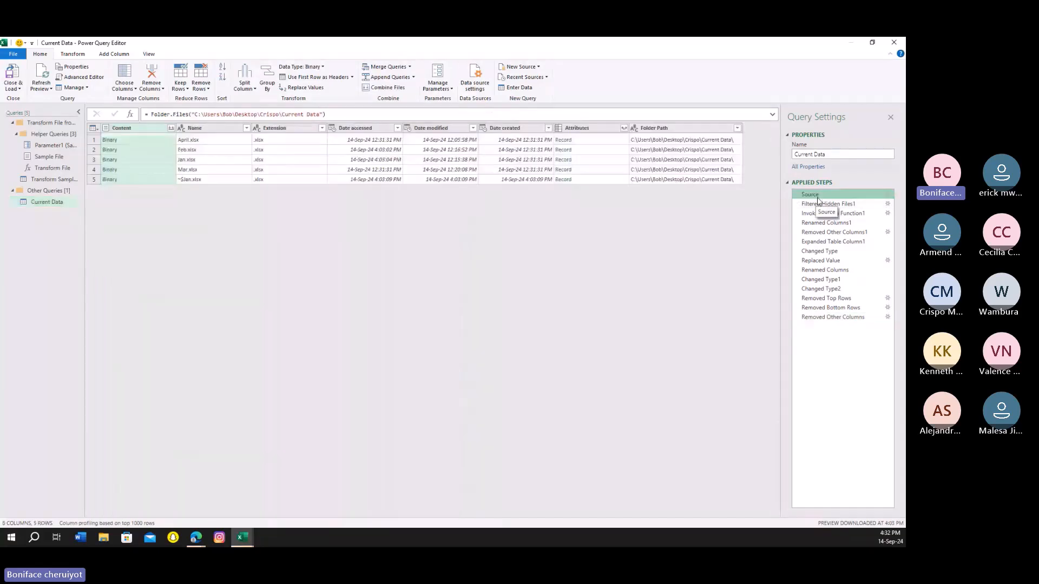
pyautogui.click(831, 318)
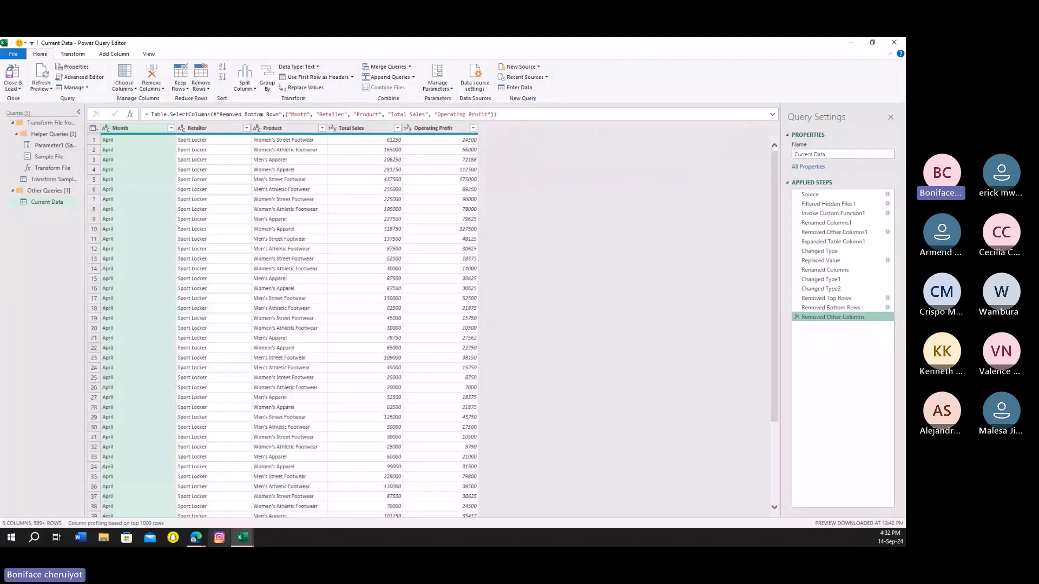
pyautogui.click(196, 537)
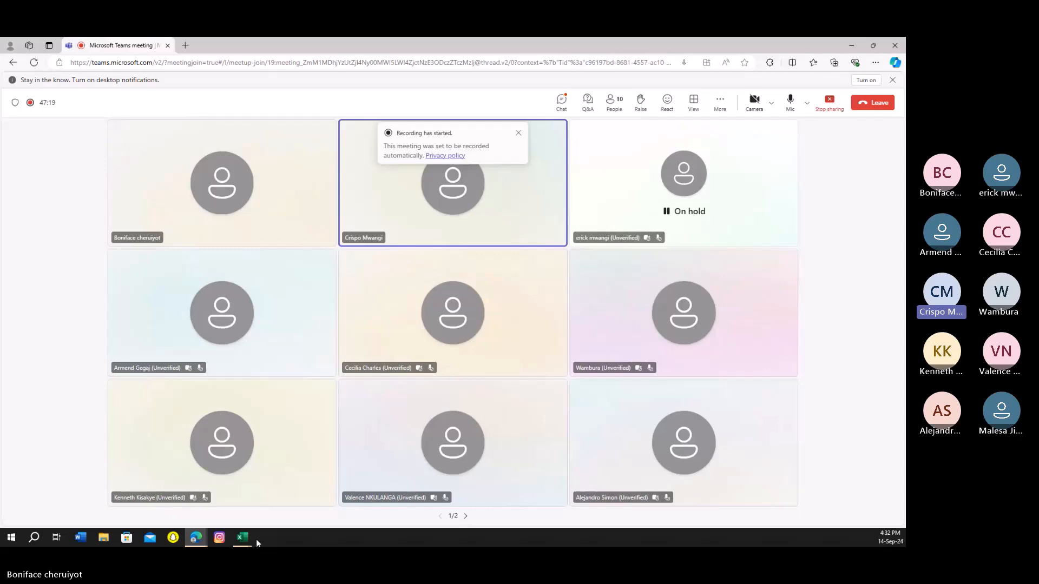
pyautogui.moveTo(255, 539)
pyautogui.click(271, 474)
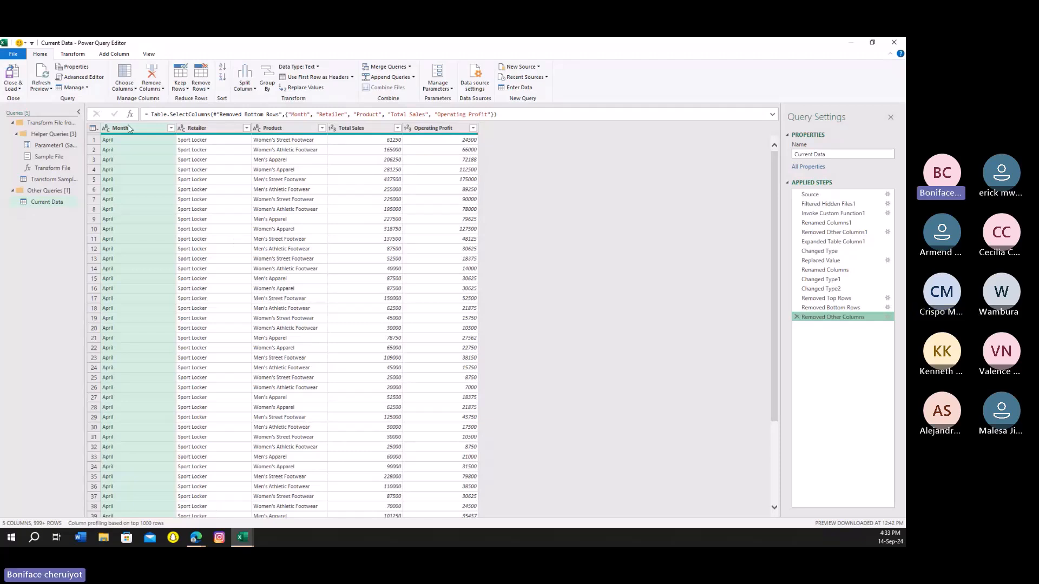
# - Examine the query's Retailer and Month columns and close the Power Query Editor
pyautogui.click(196, 129)
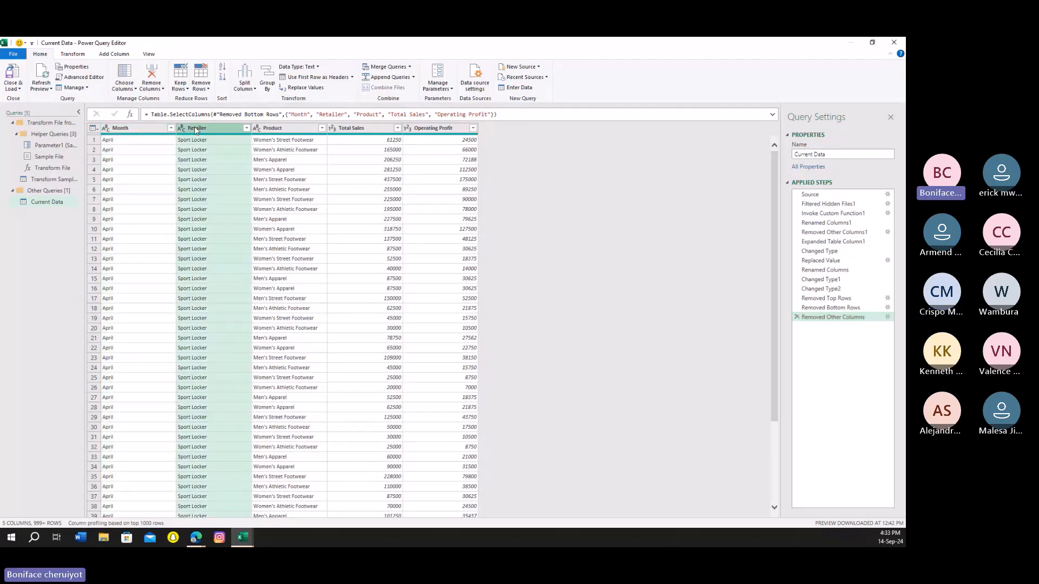
pyautogui.click(142, 132)
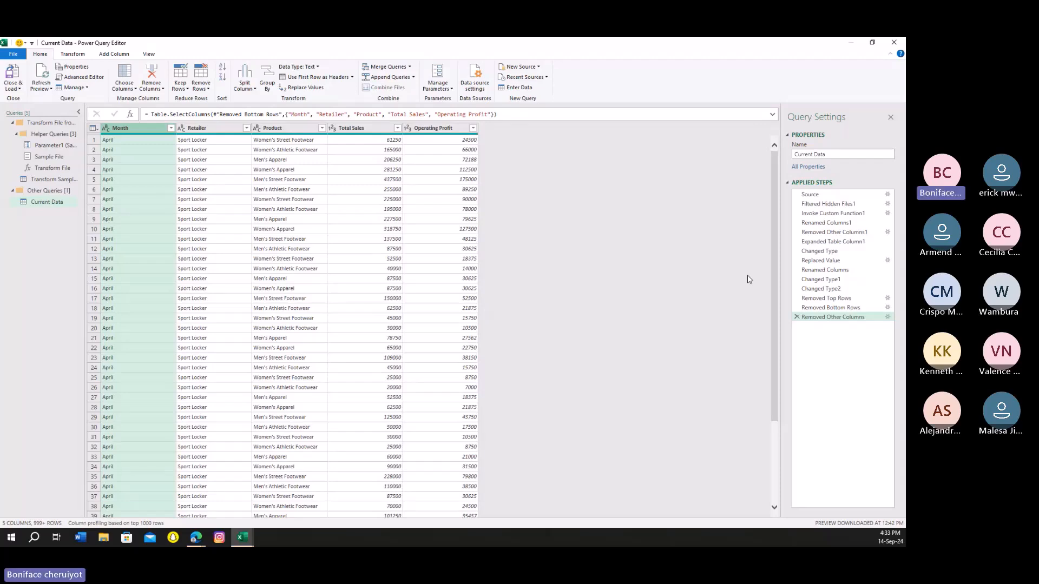
pyautogui.click(892, 42)
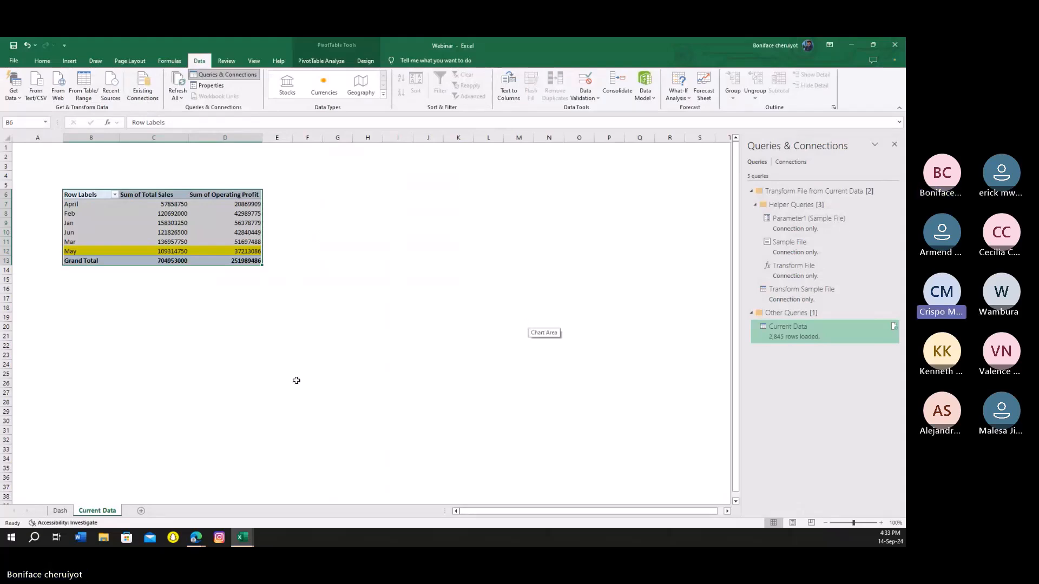
pyautogui.moveTo(197, 542)
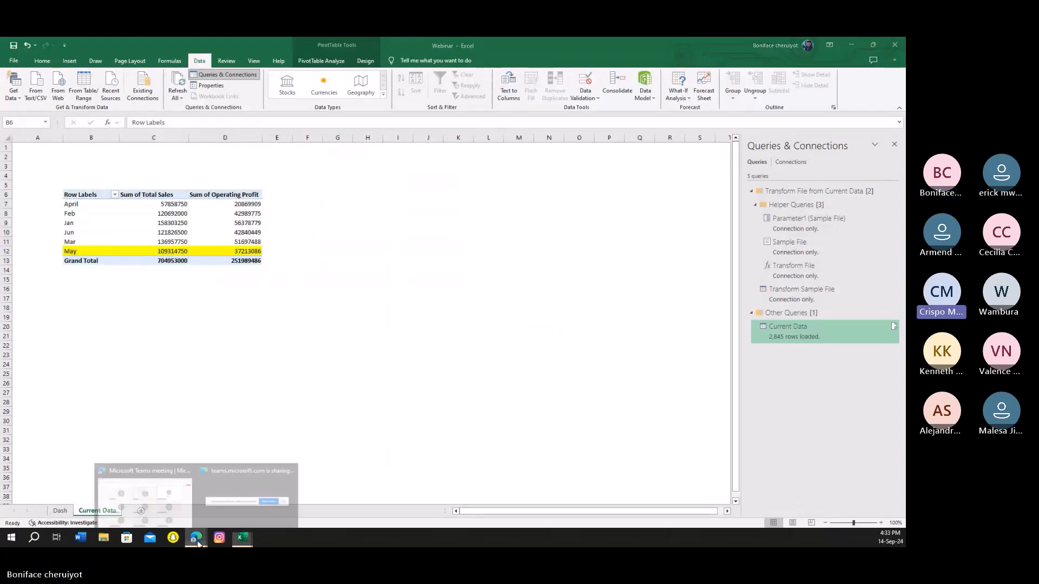
pyautogui.click(207, 502)
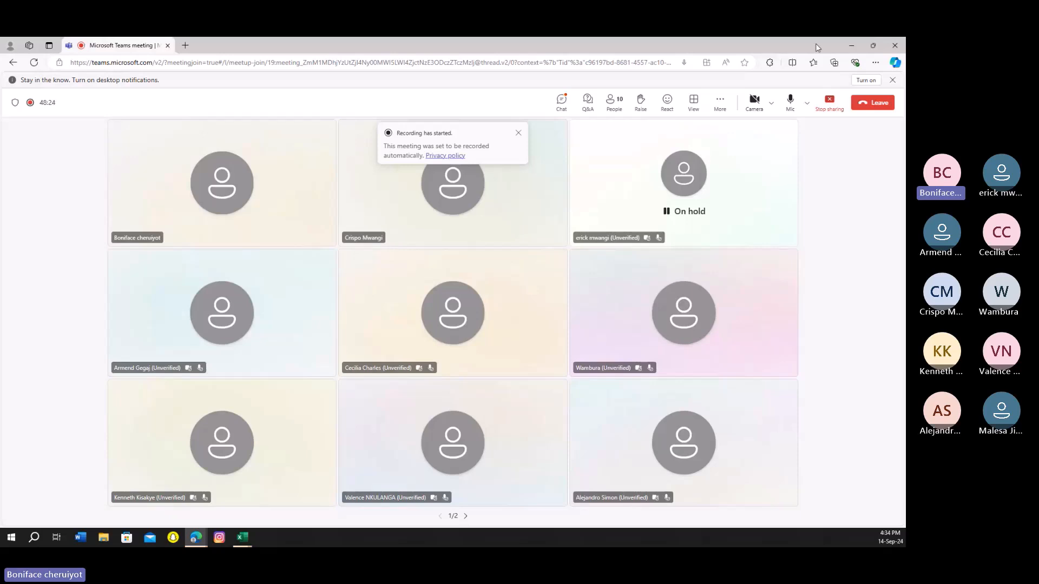
pyautogui.click(849, 47)
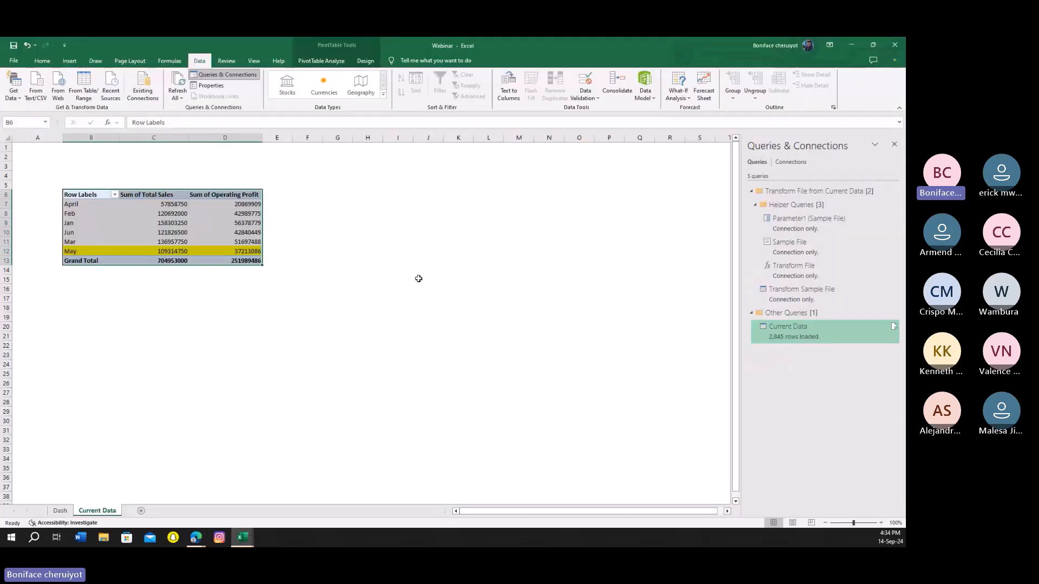
# - Return to the Dash sheet, close the Queries & Connections pane and select an empty cell beside the chart
pyautogui.click(225, 433)
pyautogui.click(60, 511)
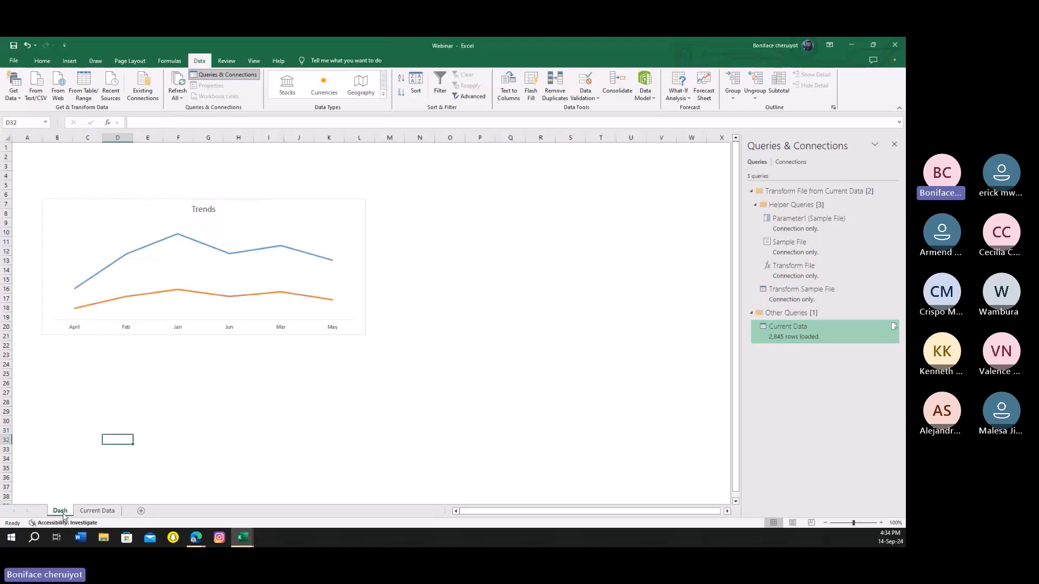
pyautogui.click(893, 144)
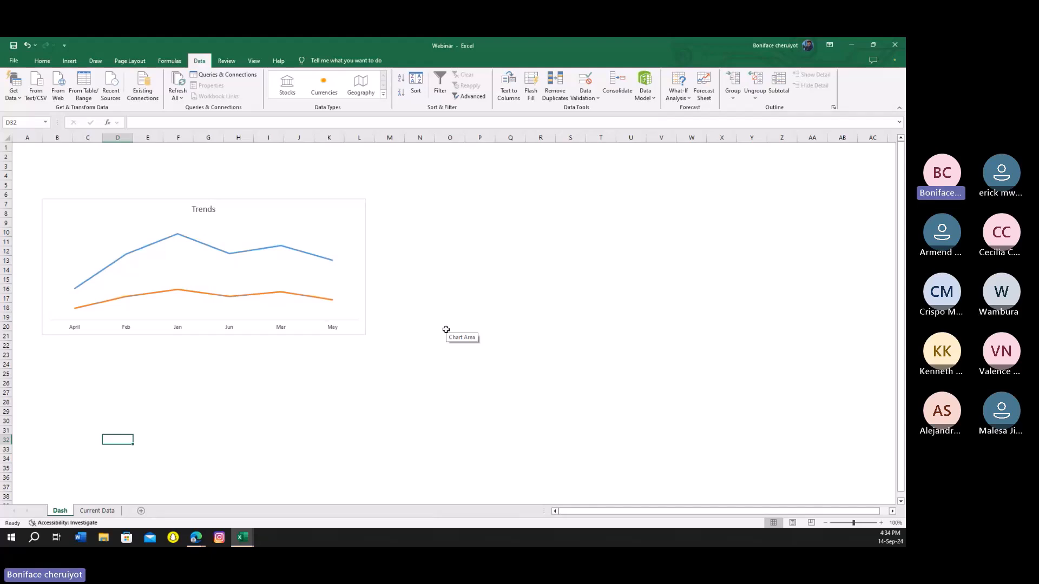
pyautogui.click(488, 277)
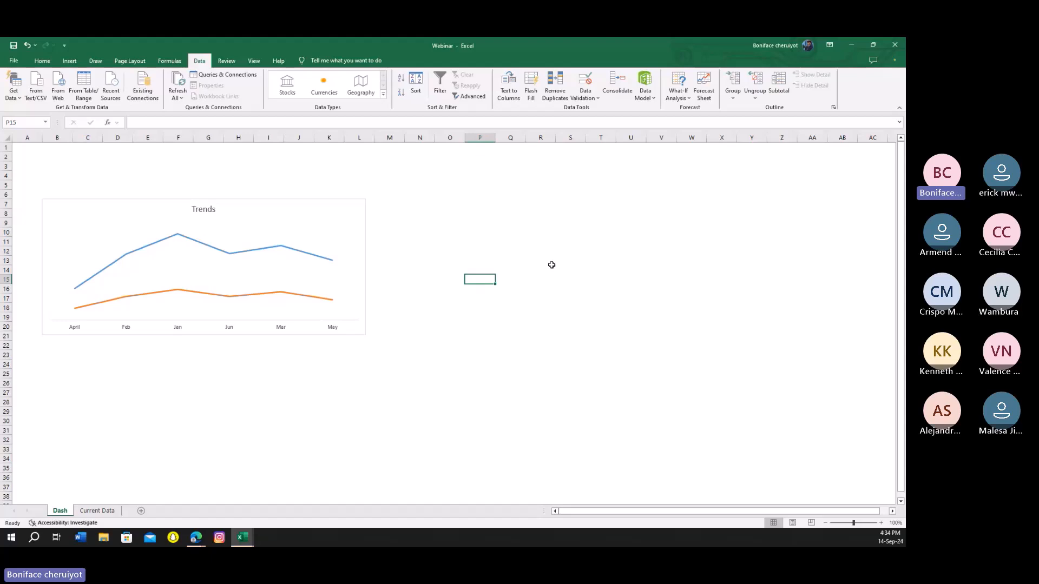
# - Switch to File Explorer, look through the New Data folder on the desktop's project folder and open the Current Data folder
pyautogui.click(844, 49)
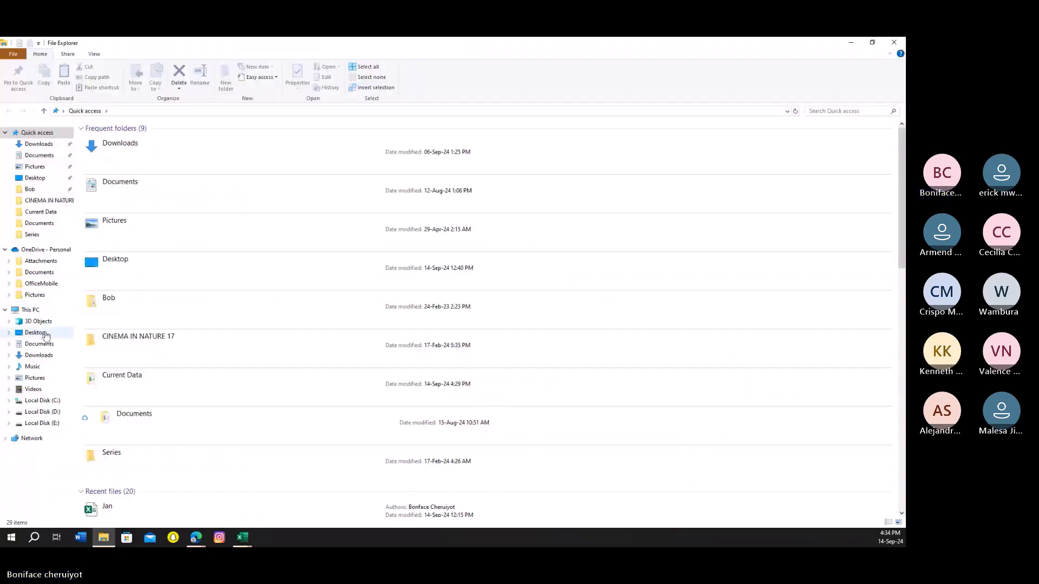
pyautogui.click(46, 335)
pyautogui.doubleClick(124, 152)
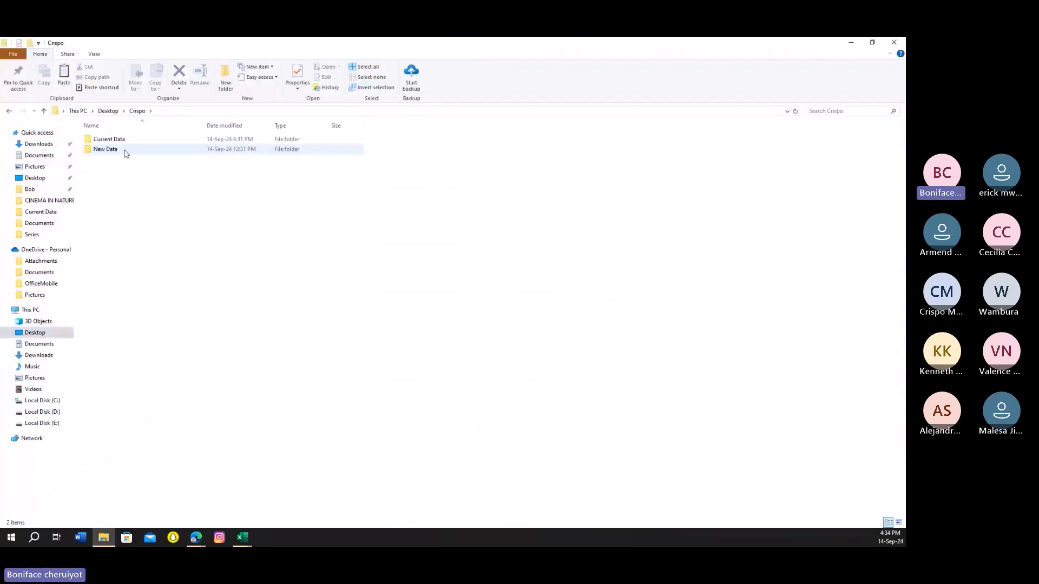
pyautogui.doubleClick(121, 149)
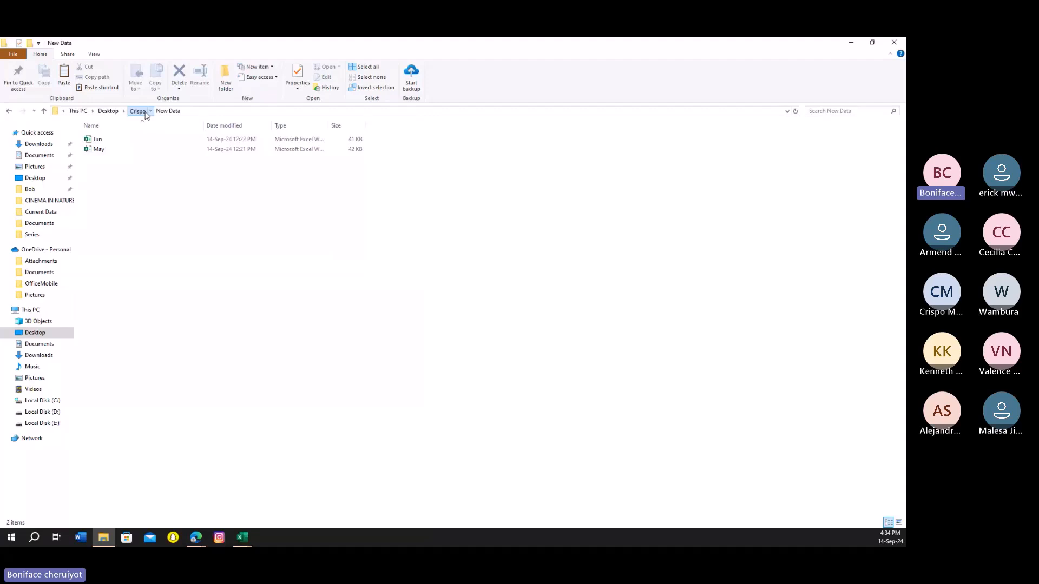
pyautogui.click(145, 112)
pyautogui.doubleClick(126, 139)
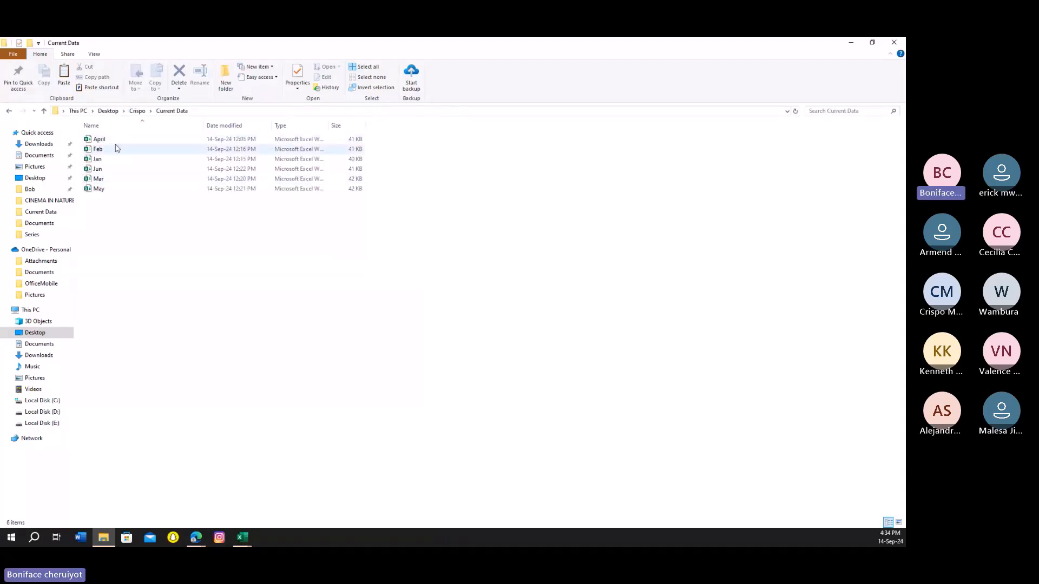
# - Open the Jan workbook from the Current Data folder and look at its April and Sheet2 sheets
pyautogui.click(120, 160)
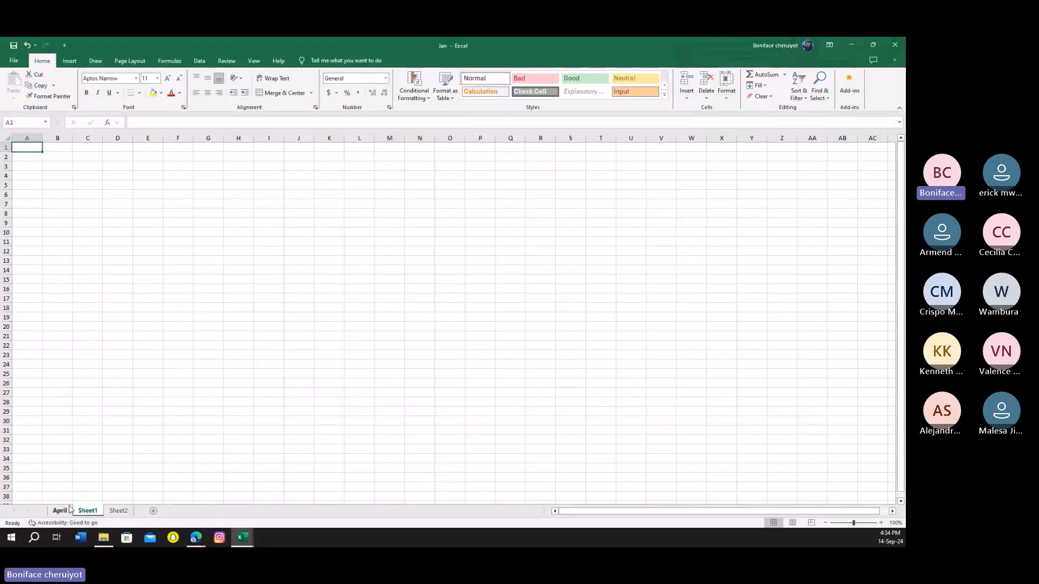
pyautogui.click(69, 510)
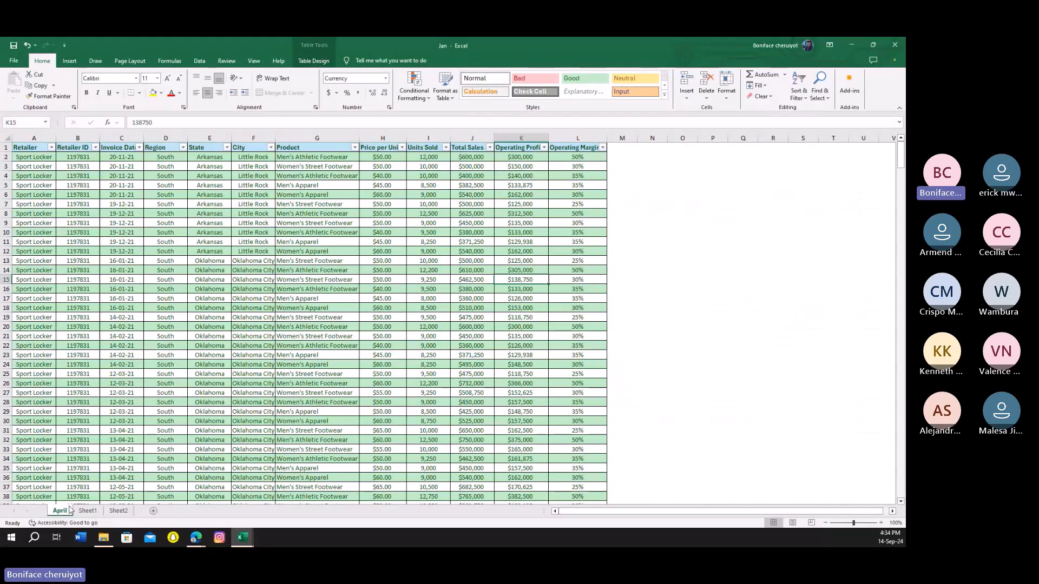
pyautogui.click(119, 510)
# - Delete the empty Sheet1 and Sheet2 from the Jan workbook and return to the Current Data folder
pyautogui.click(88, 511)
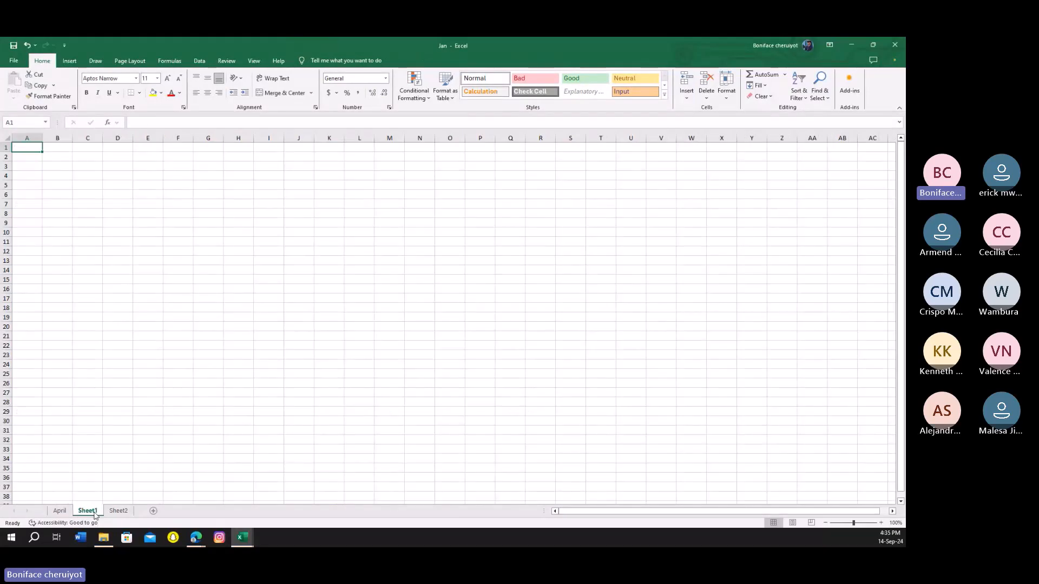
pyautogui.rightClick(95, 511)
pyautogui.click(129, 403)
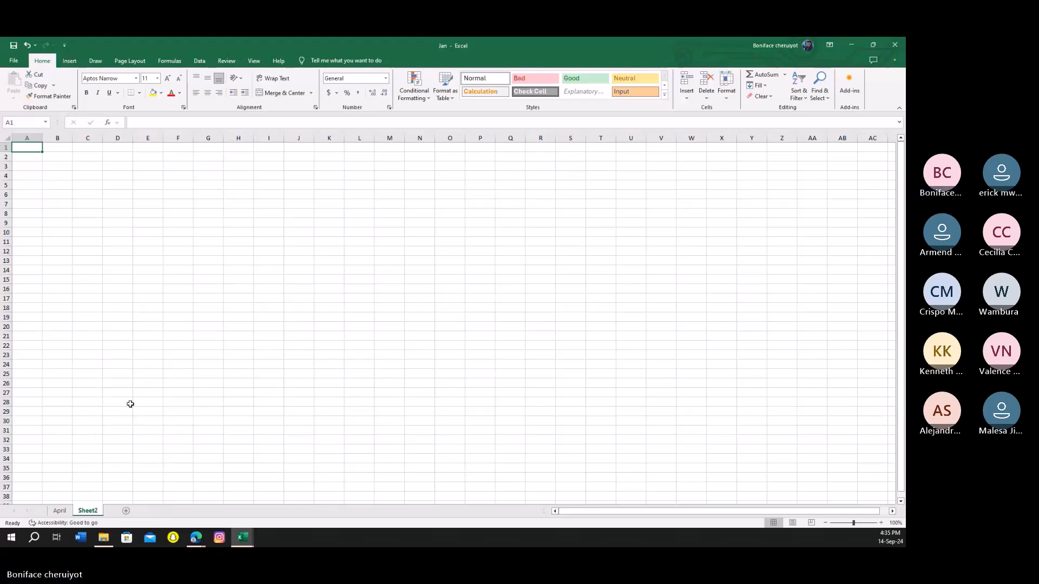
pyautogui.rightClick(93, 515)
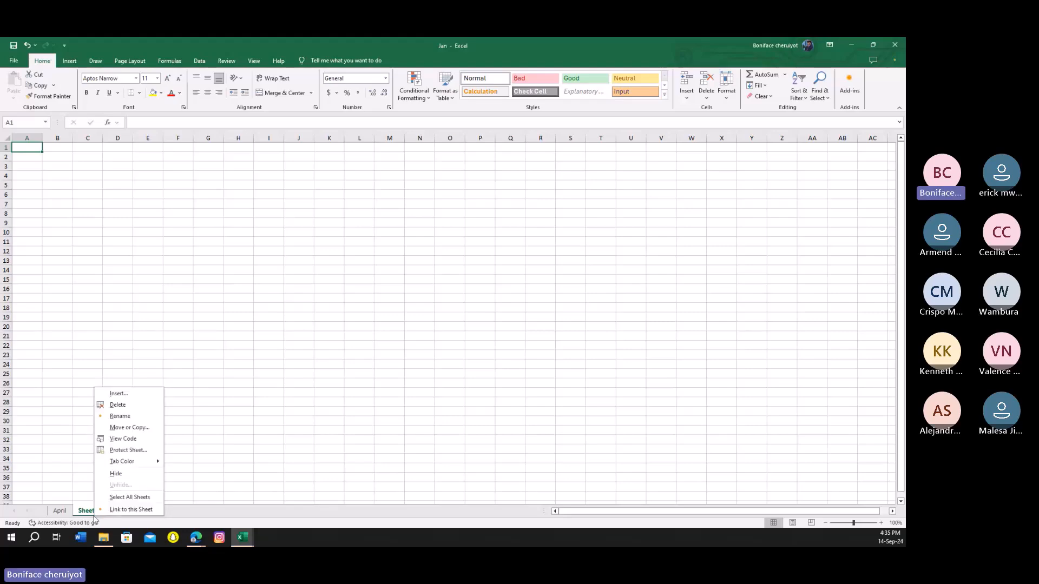
pyautogui.click(119, 405)
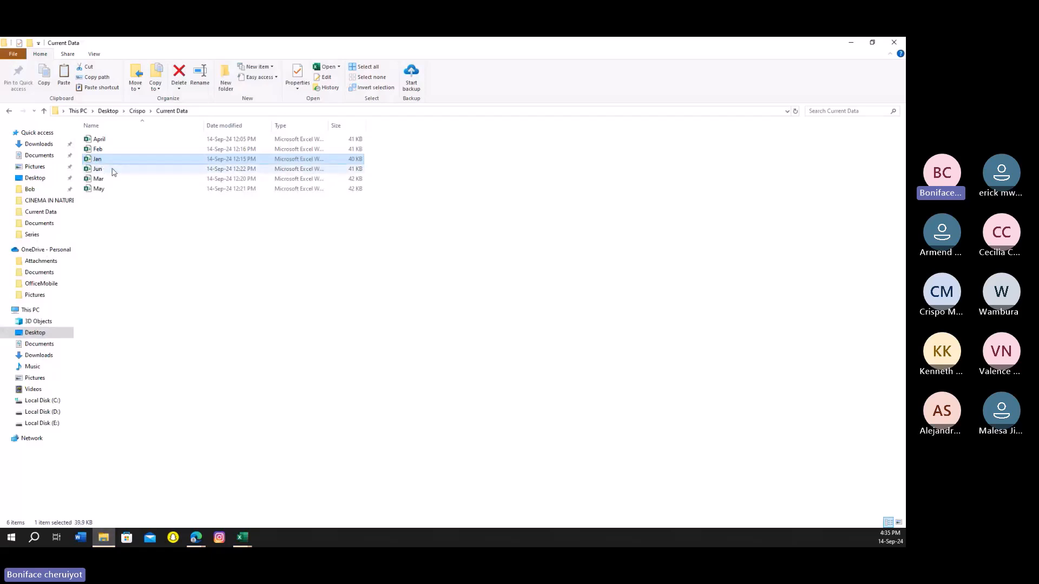
# - Open the Jun and May workbooks from the Current Data folder
pyautogui.doubleClick(112, 169)
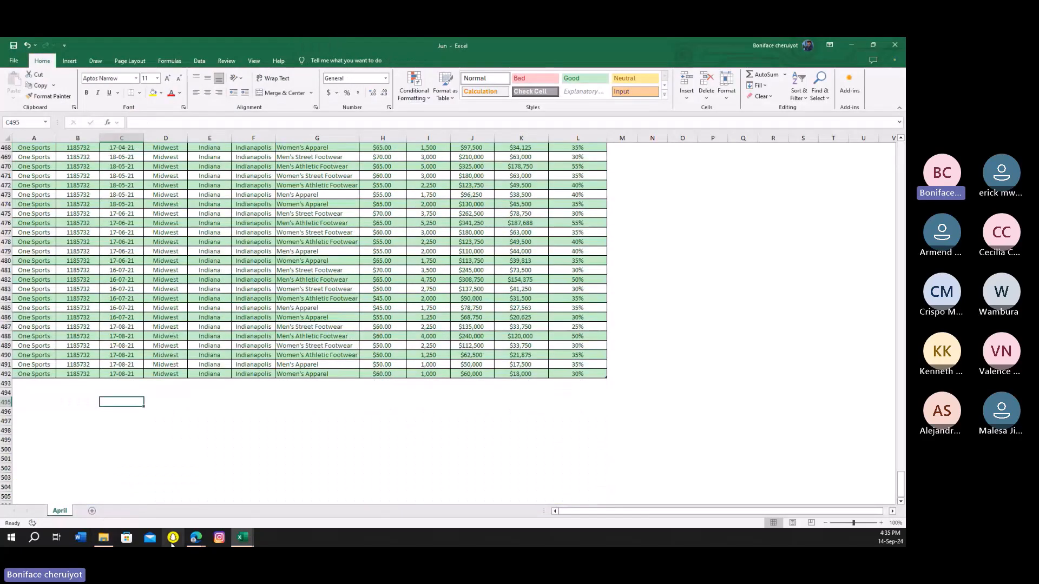
pyautogui.click(106, 541)
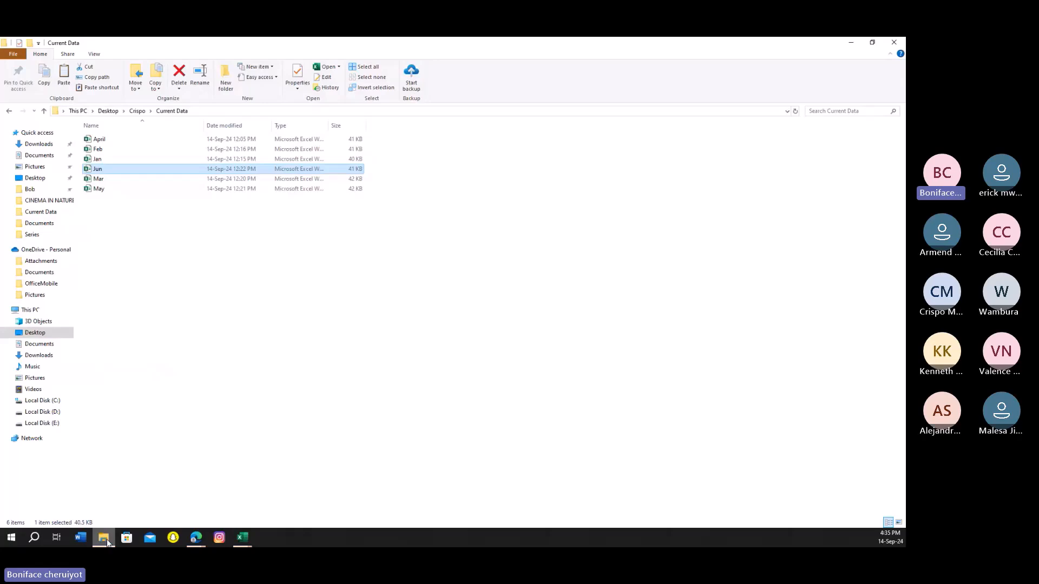
pyautogui.click(117, 190)
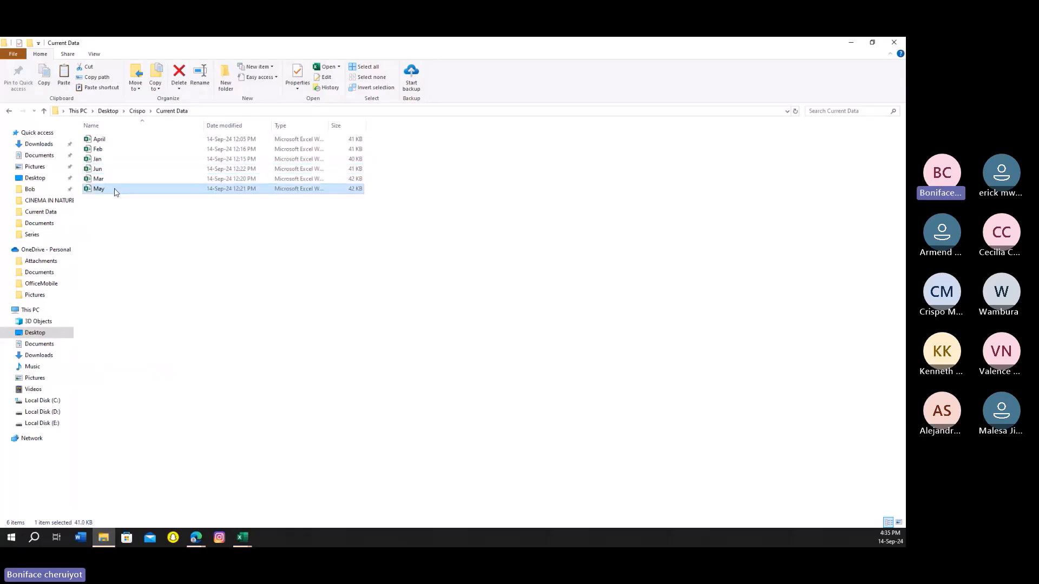
pyautogui.doubleClick(115, 190)
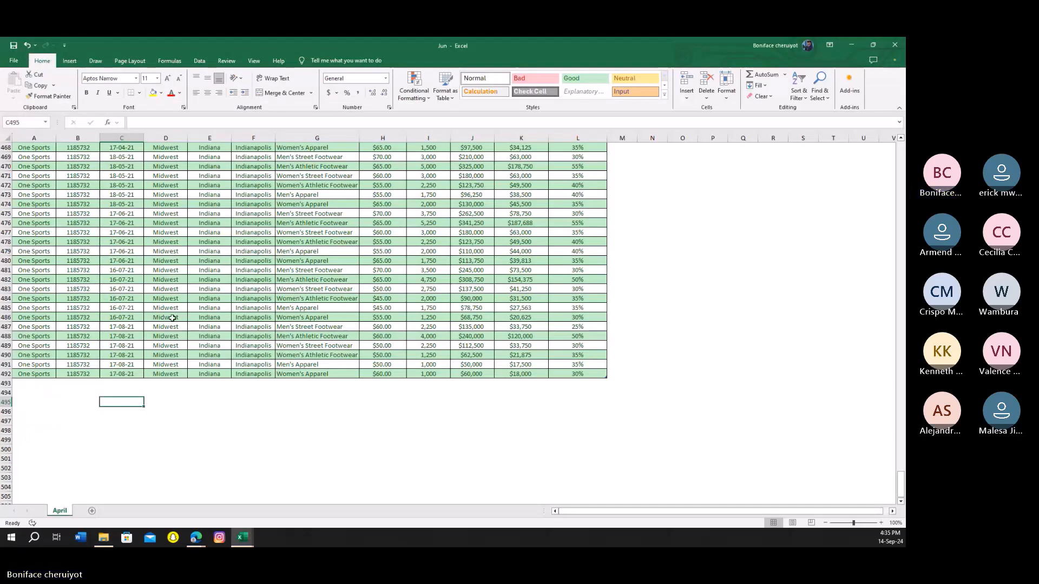
# - Move the April sheet from the May workbook into Jan.xlsx
pyautogui.rightClick(57, 512)
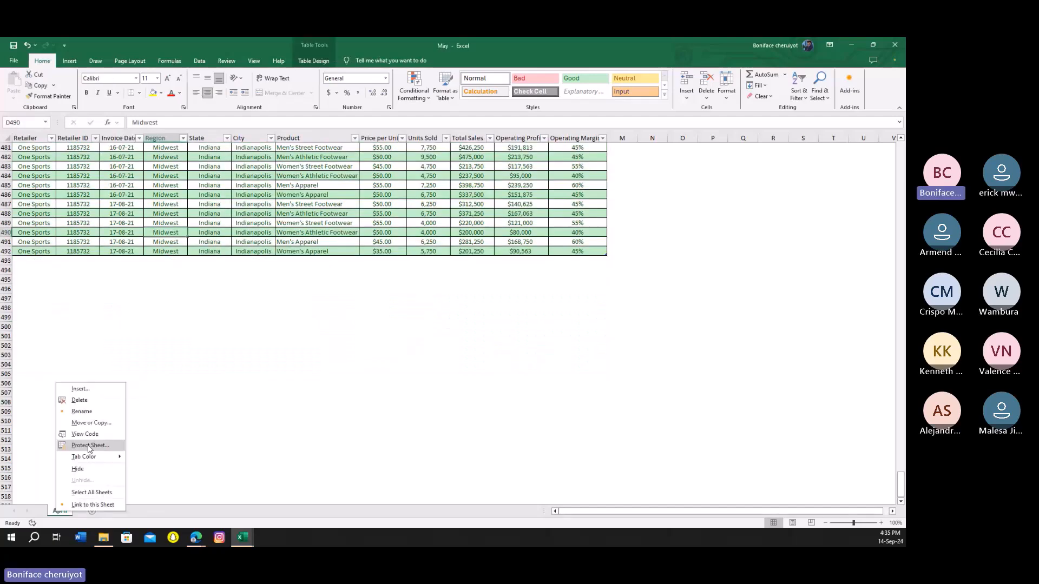
pyautogui.click(90, 423)
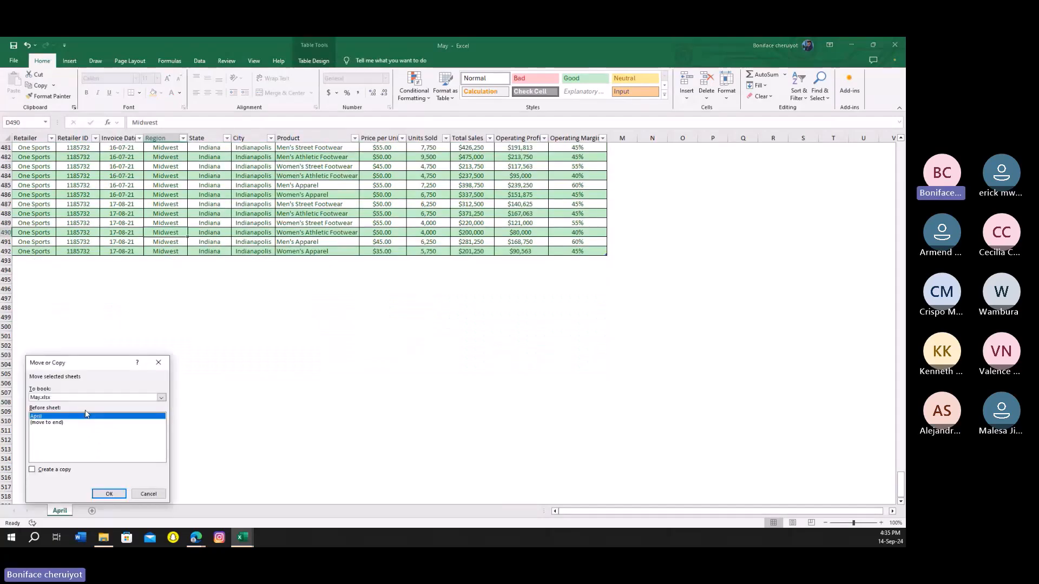
pyautogui.click(79, 397)
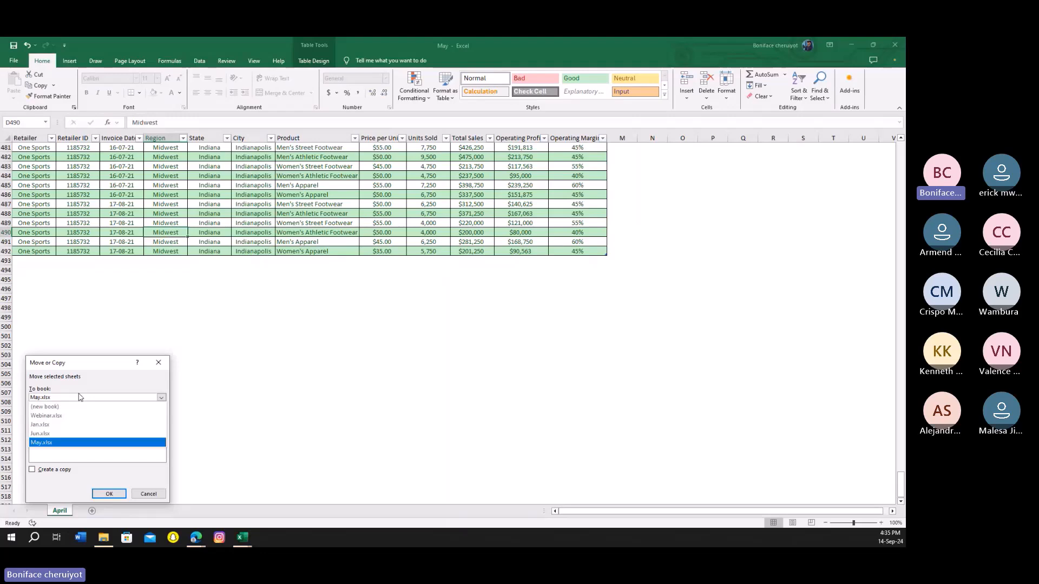
pyautogui.click(79, 397)
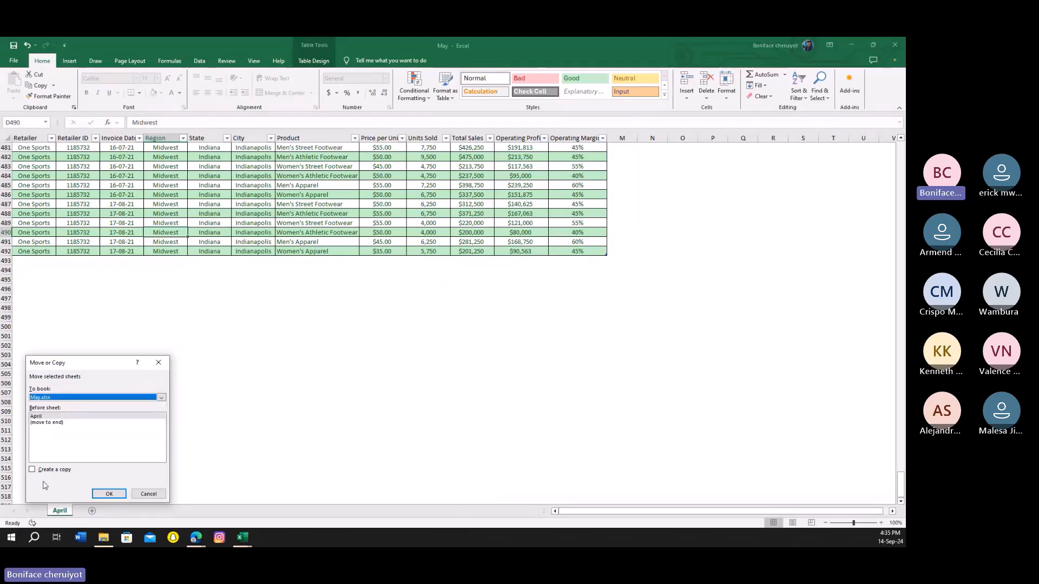
pyautogui.click(80, 398)
pyautogui.click(43, 426)
pyautogui.click(109, 494)
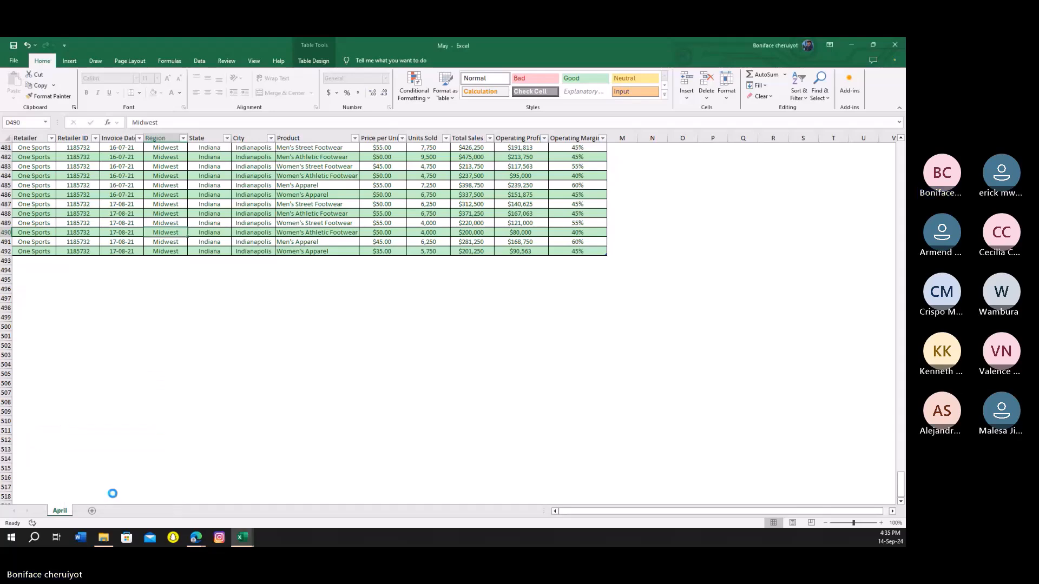
# - Delete the April (2) sheet from the Jan workbook
pyautogui.rightClick(88, 515)
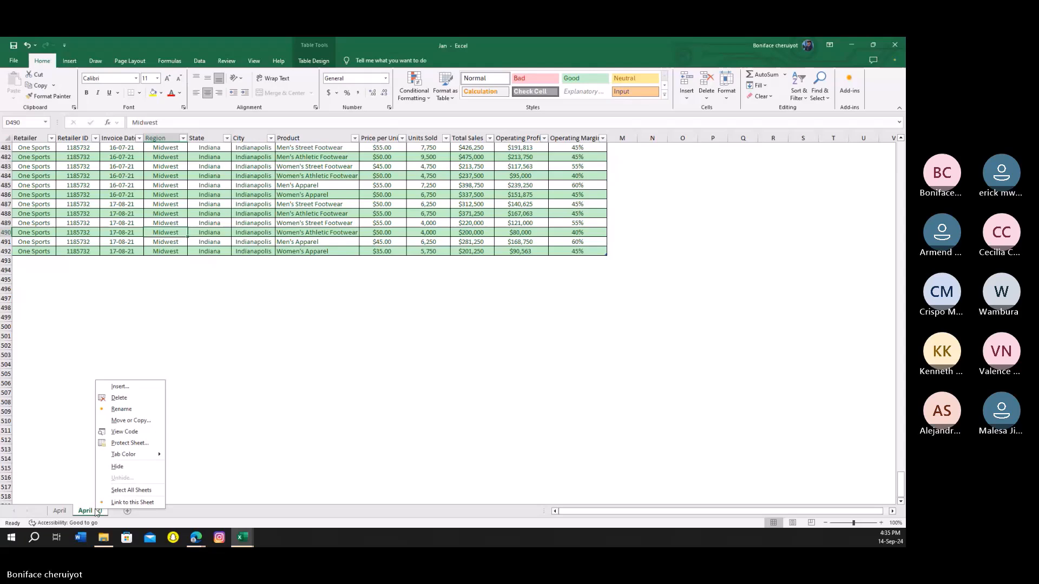
pyautogui.click(132, 413)
pyautogui.click(132, 413)
pyautogui.rightClick(90, 510)
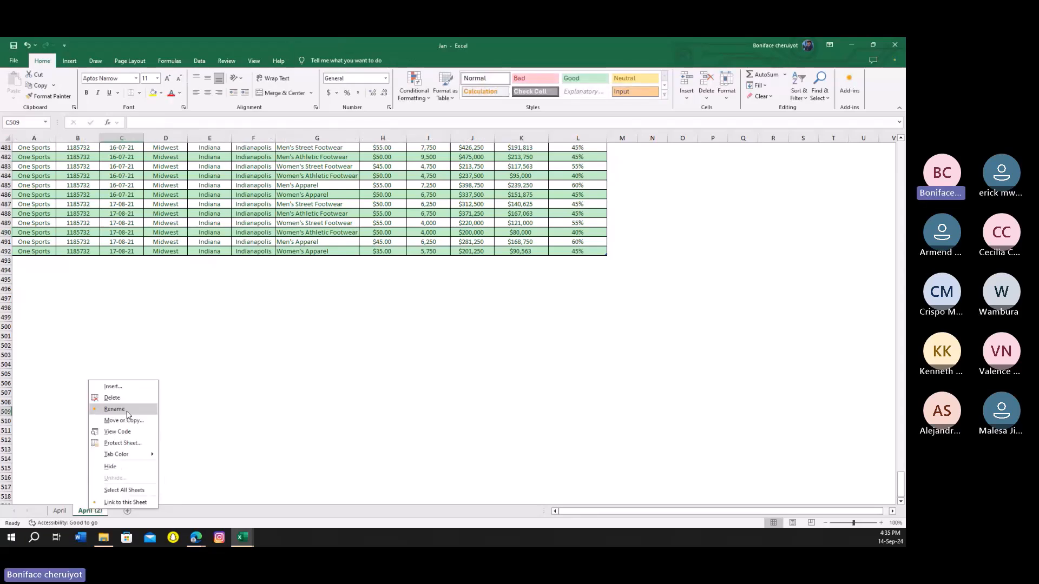
pyautogui.click(111, 402)
pyautogui.click(475, 306)
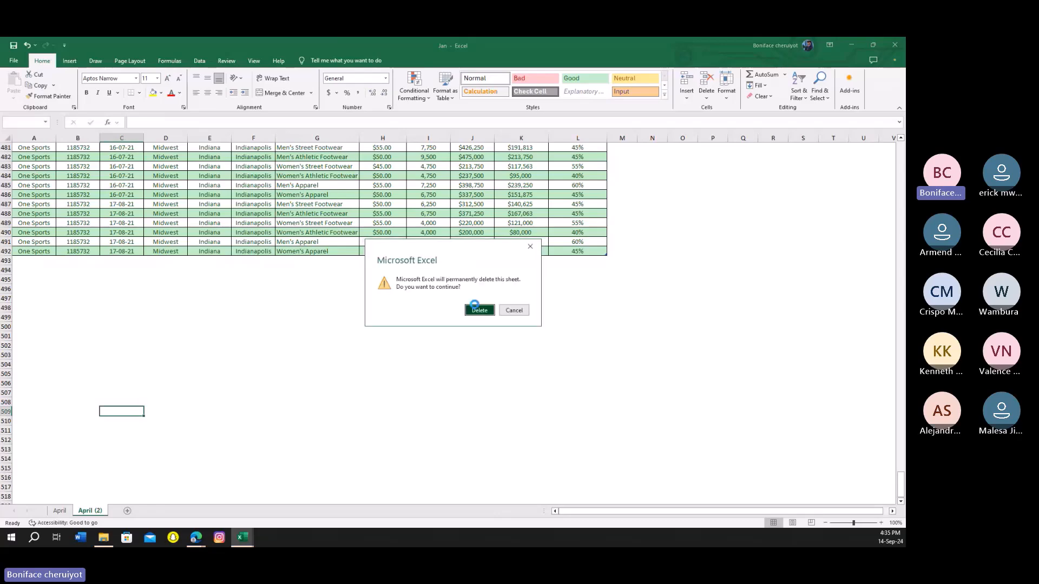
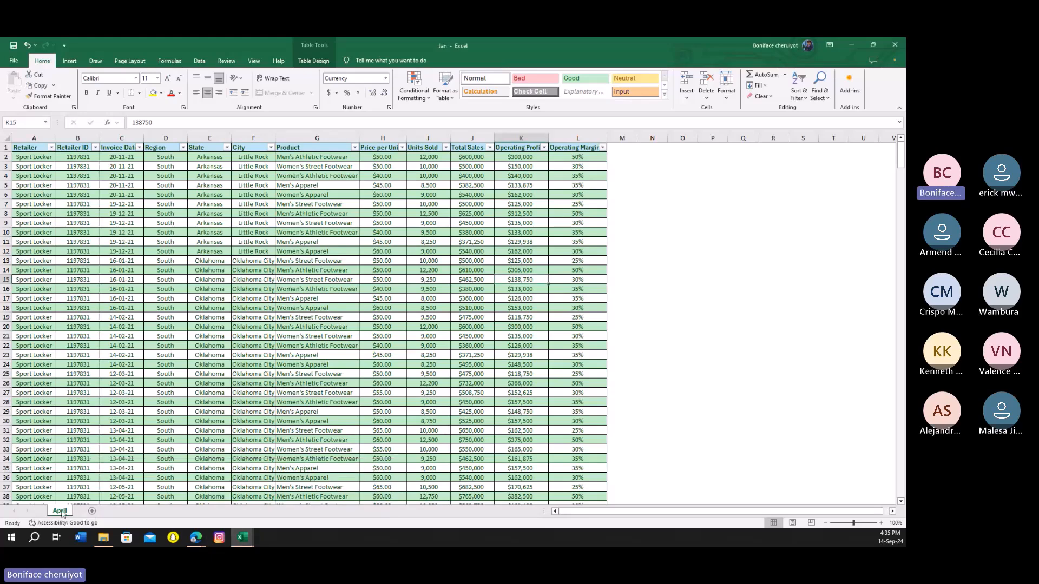
# - Move the April sheet from the Jan workbook into the Webinar workbook
pyautogui.rightClick(62, 514)
pyautogui.click(106, 415)
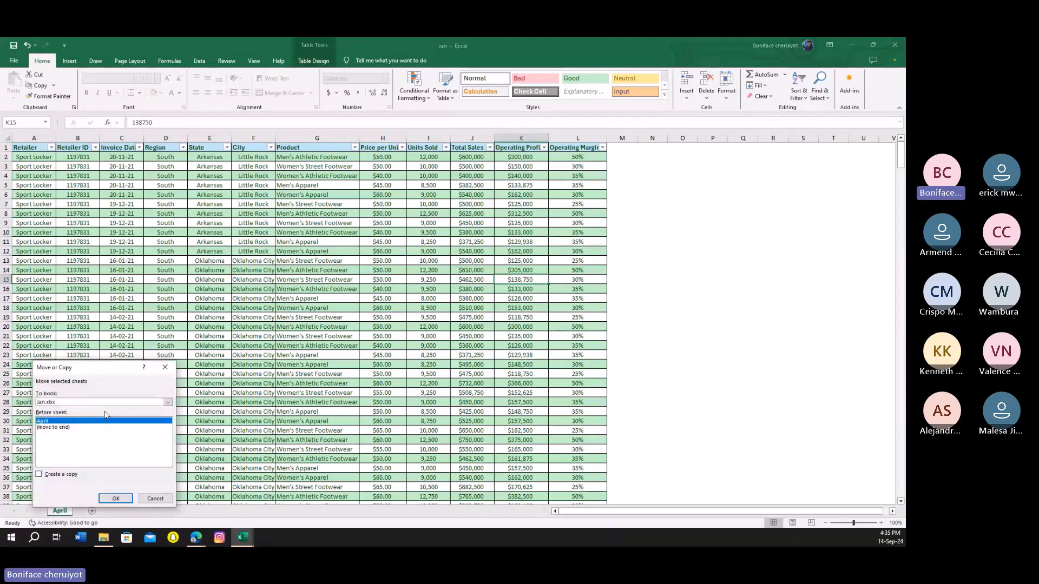
pyautogui.click(103, 402)
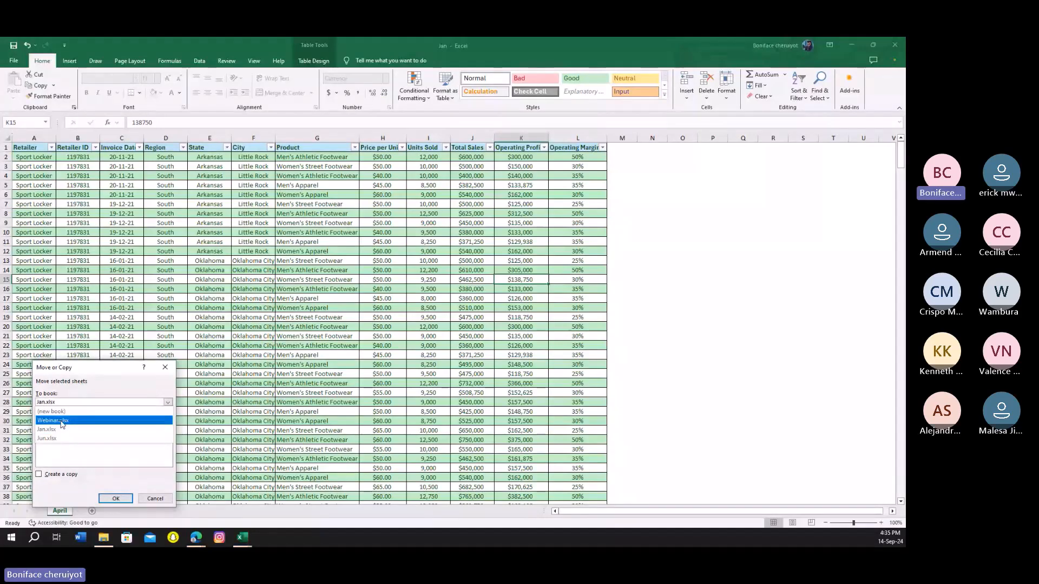
pyautogui.click(47, 438)
pyautogui.click(115, 497)
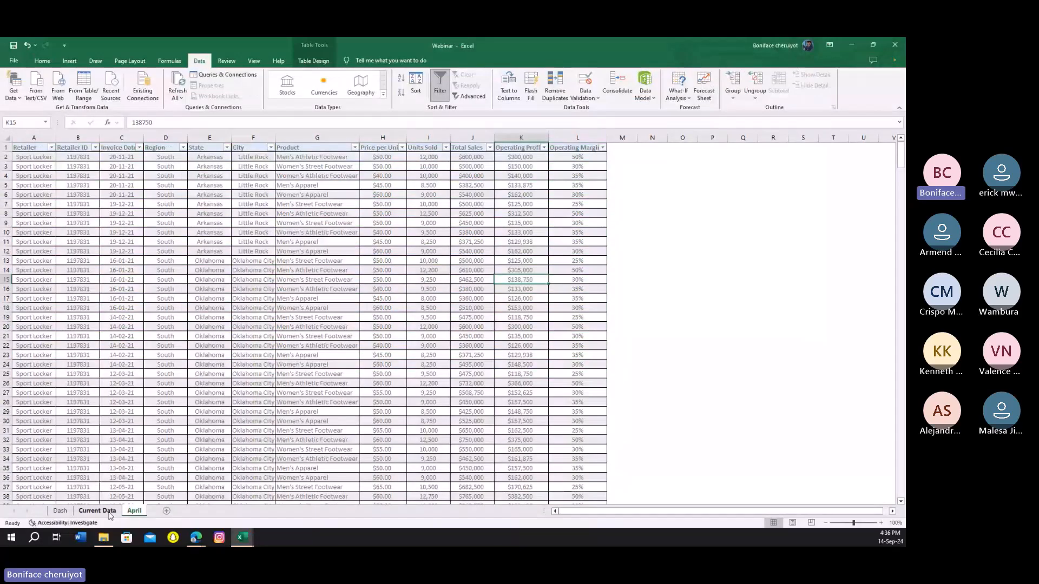
# - Switch to the Jun workbook and move its April sheet into the Webinar workbook
pyautogui.moveTo(242, 537)
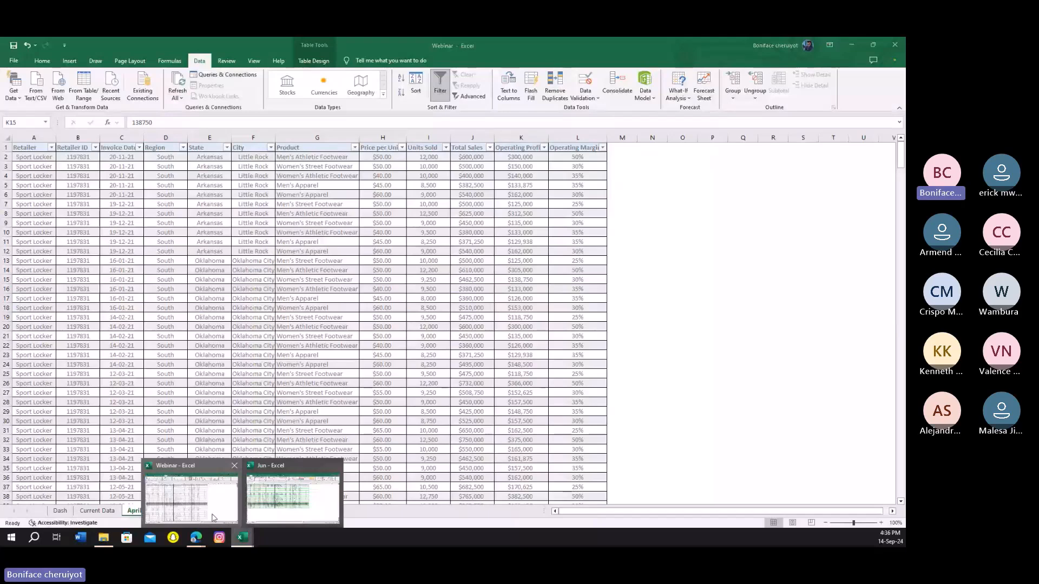
pyautogui.click(212, 517)
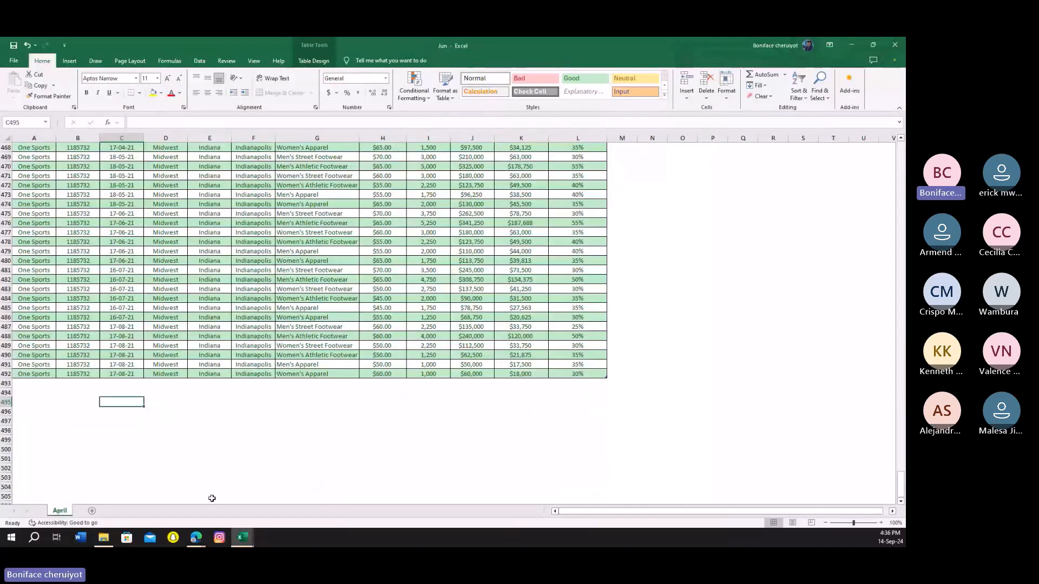
pyautogui.rightClick(60, 511)
pyautogui.click(104, 429)
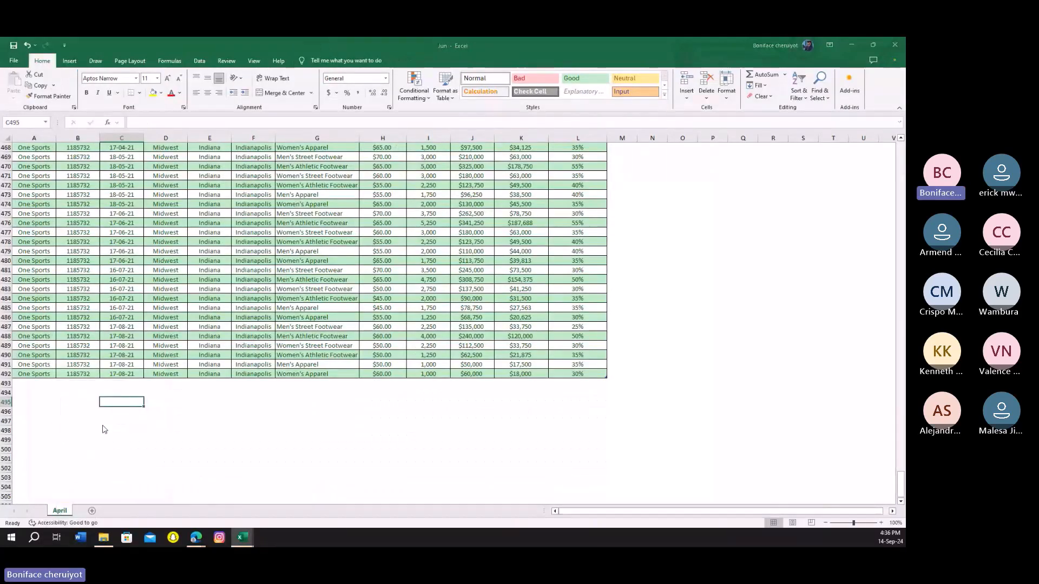
pyautogui.click(75, 424)
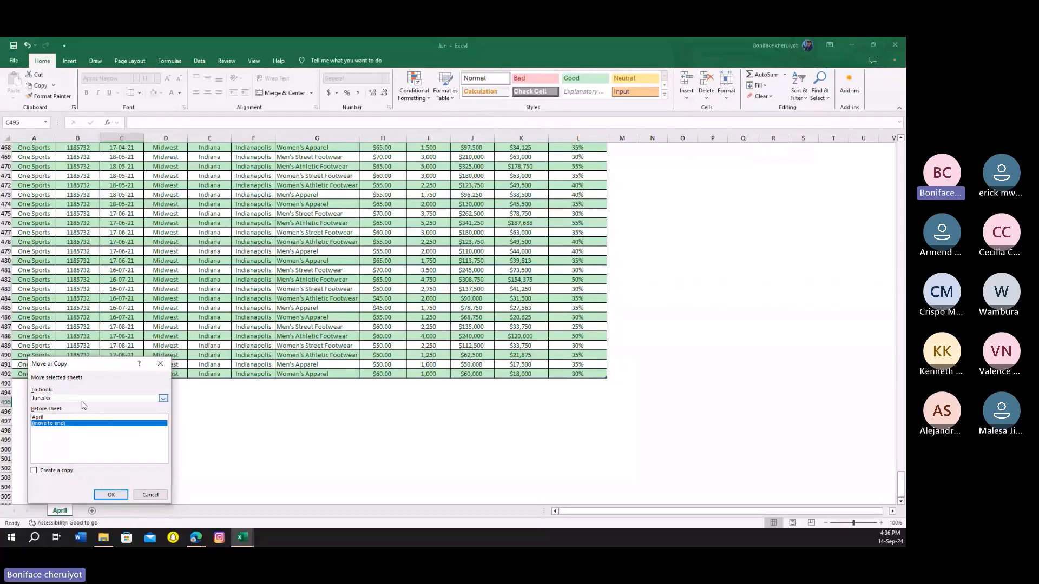
pyautogui.click(82, 399)
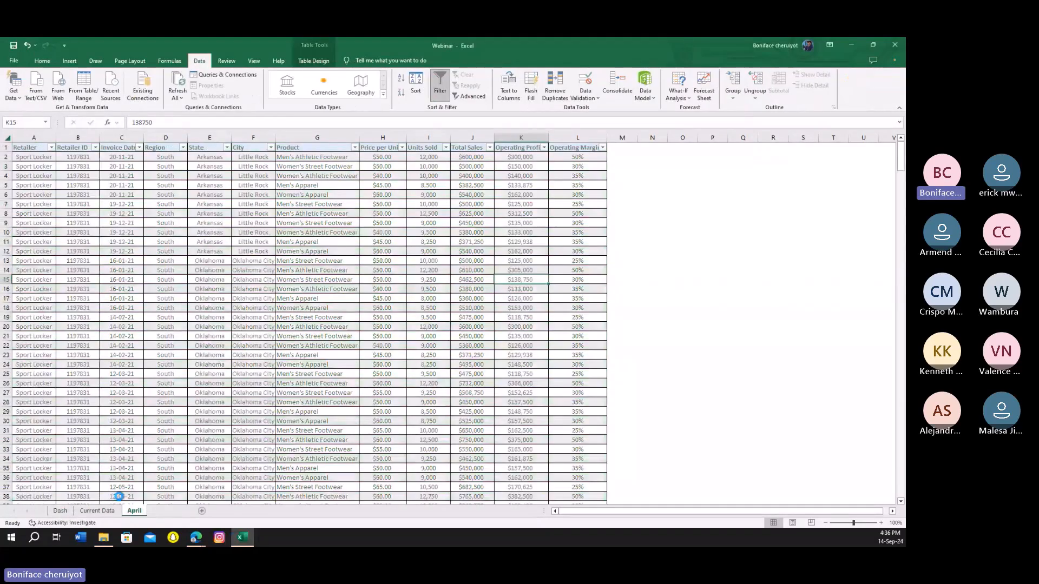
# - Rename the April (2) sheet in the Webinar workbook as Jan
pyautogui.click(382, 289)
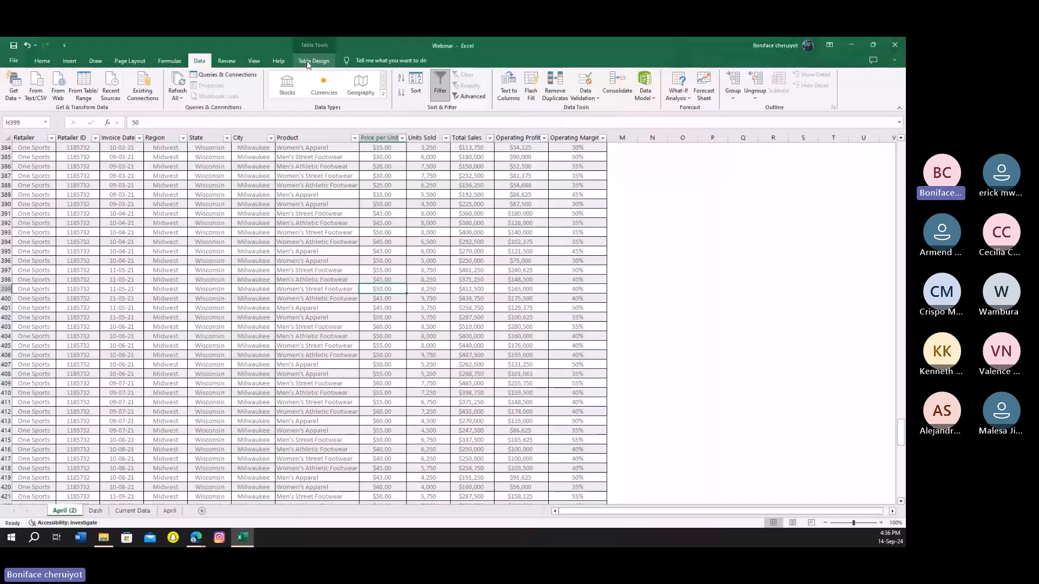
pyautogui.click(308, 63)
pyautogui.rightClick(63, 512)
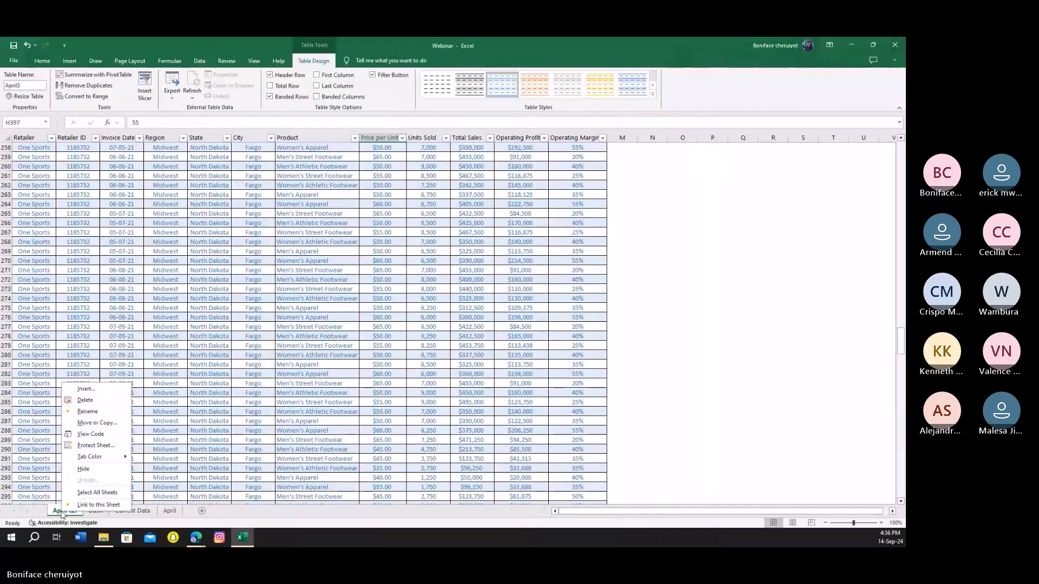
pyautogui.click(101, 411)
pyautogui.write('j')
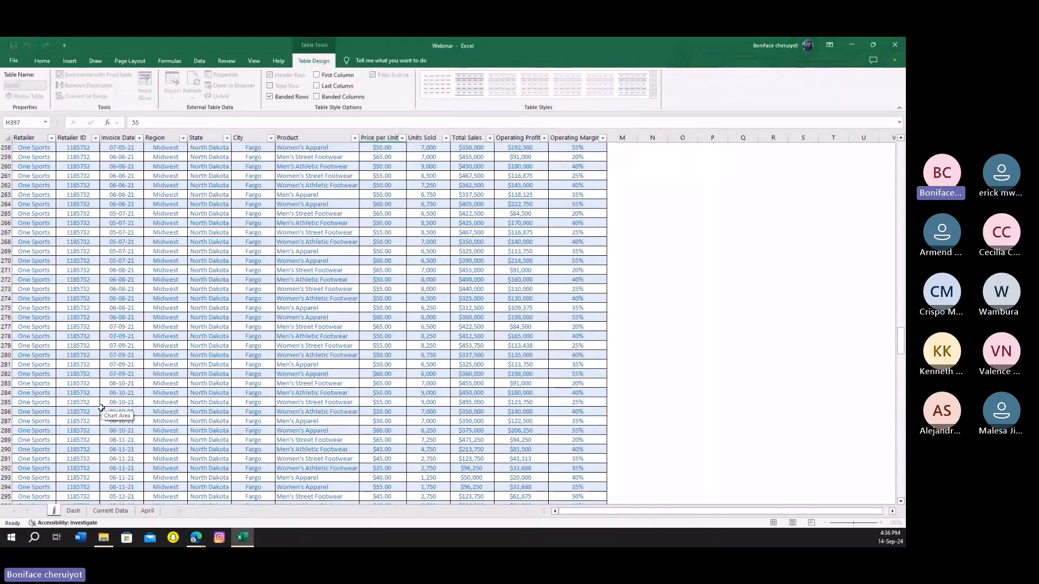
pyautogui.write('AN')
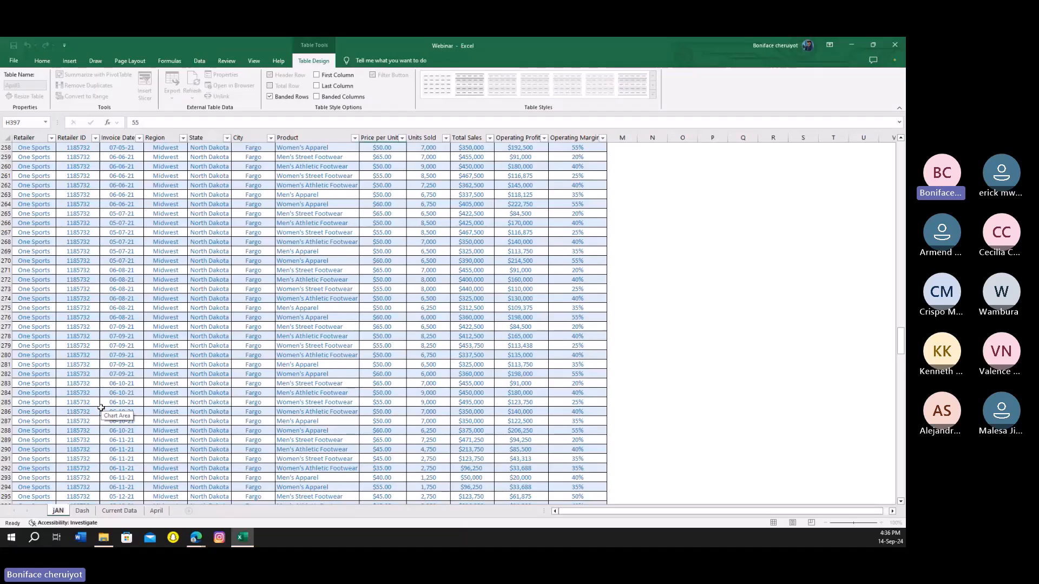
pyautogui.press('BackSpace')
pyautogui.press('BackSpace')
pyautogui.write('an')
pyautogui.press('Return')
# - Place the April sheet directly after Jan and rename it as Feb
pyautogui.click(81, 511)
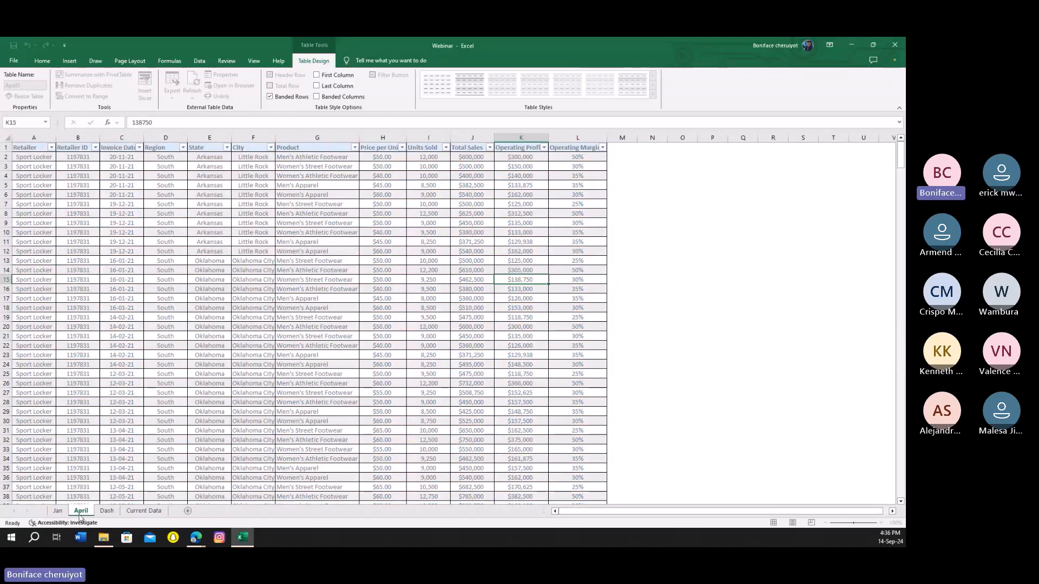
pyautogui.rightClick(80, 512)
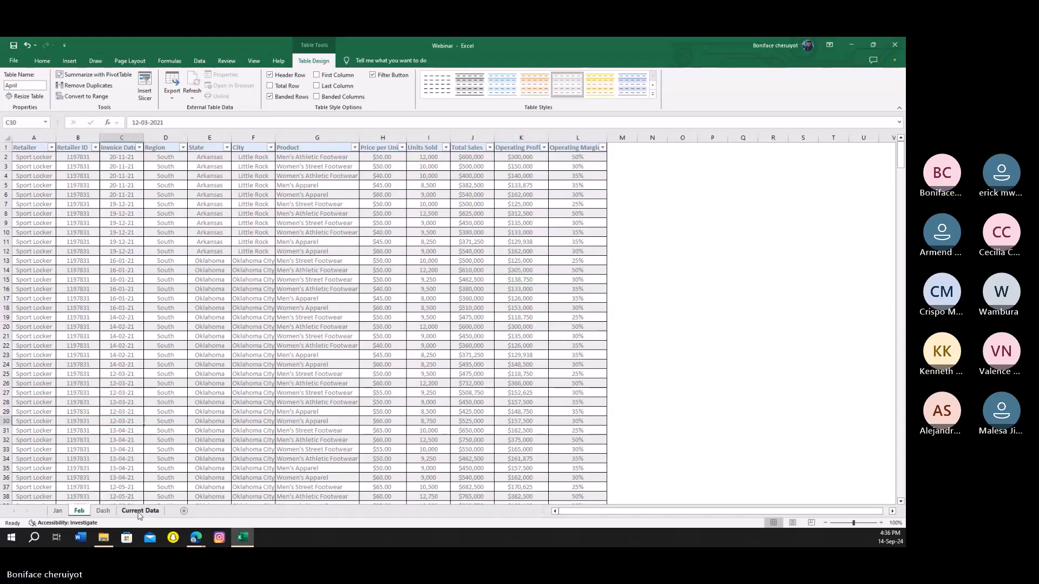
# - Look at the Current Data and Jan sheets, and move the Dash sheet after Current Data
pyautogui.click(139, 512)
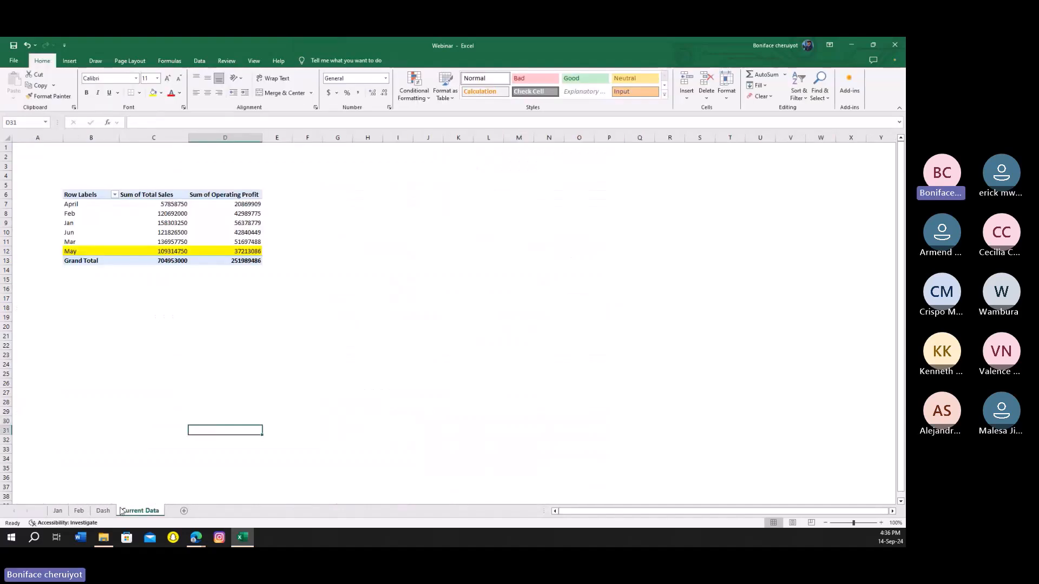
pyautogui.click(58, 511)
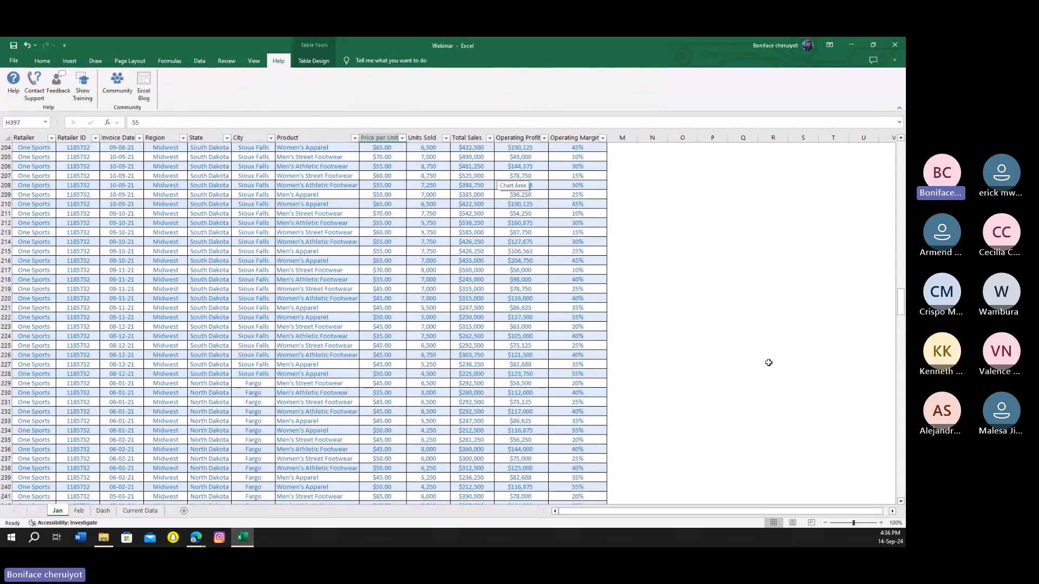
pyautogui.scroll(3, 703, 344)
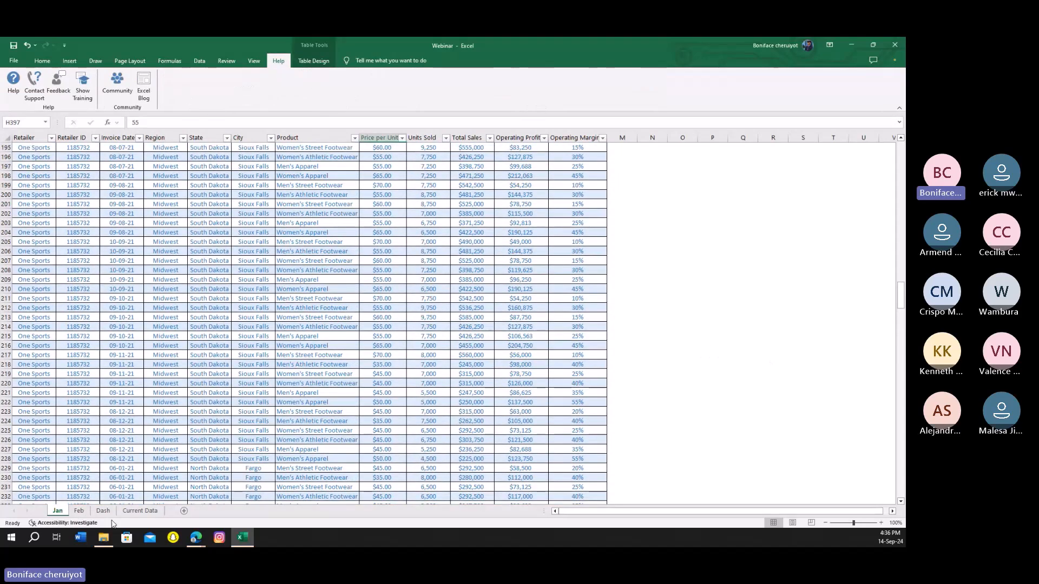
pyautogui.click(103, 511)
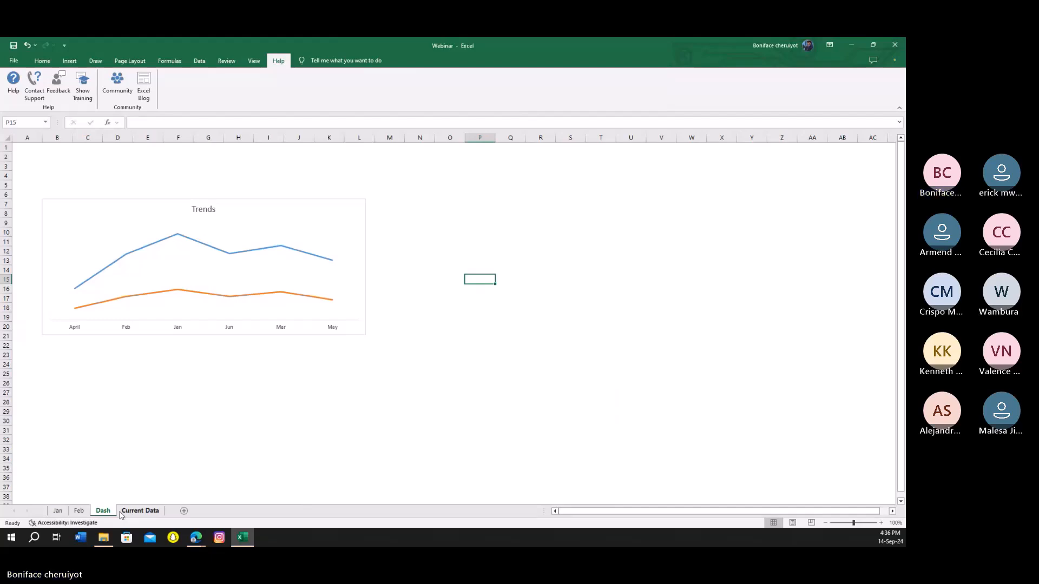
pyautogui.moveTo(111, 512); pyautogui.dragTo(157, 513)
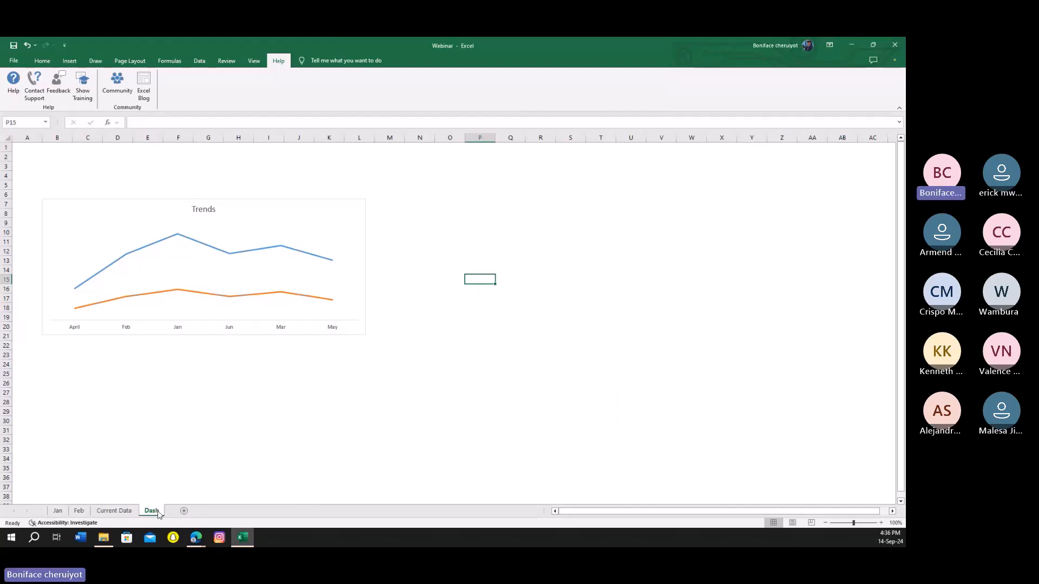
# - Try adding a blank worksheet after the Dash sheet and delete it again
pyautogui.click(58, 511)
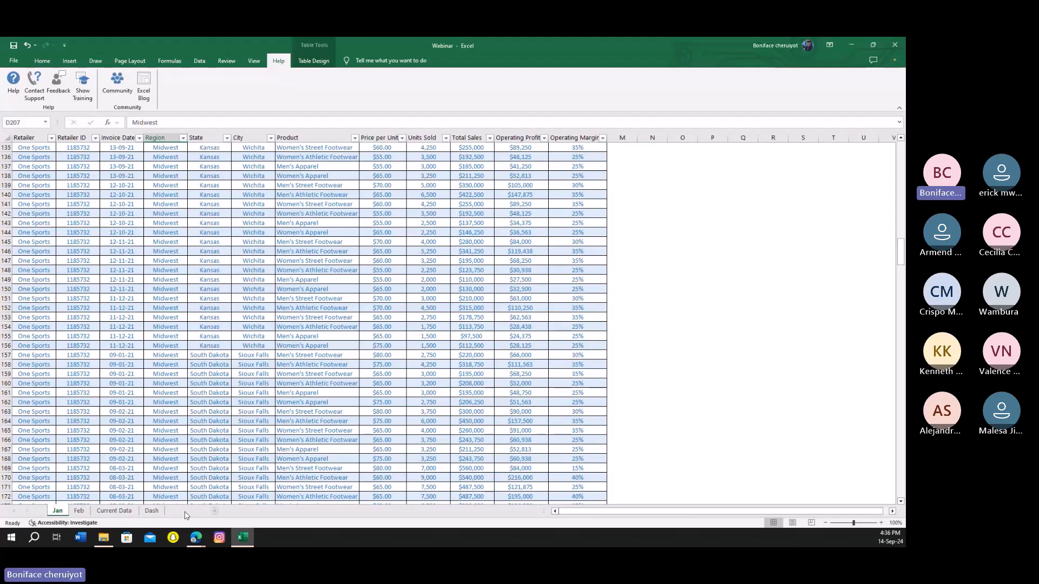
pyautogui.click(184, 511)
pyautogui.moveTo(89, 511); pyautogui.dragTo(195, 512)
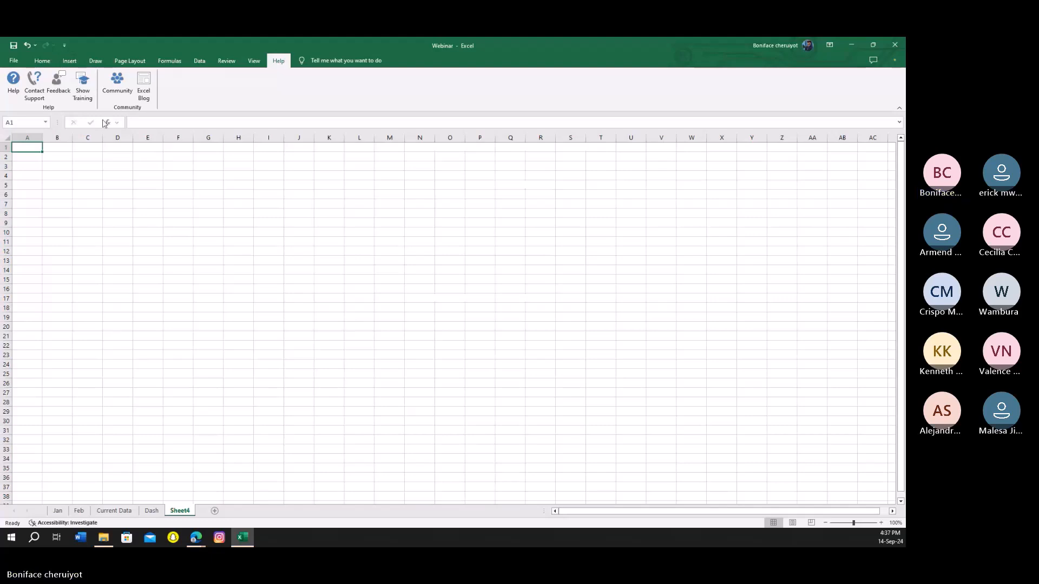
pyautogui.rightClick(176, 511)
pyautogui.click(209, 399)
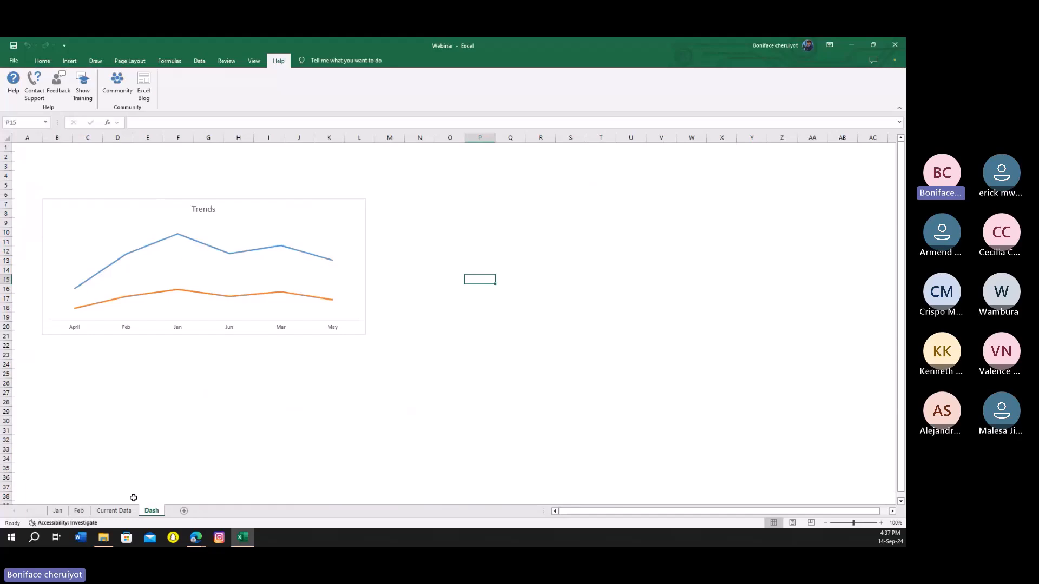
# - Go to the start of the Jan sheet and select a cell inside its data table
pyautogui.click(66, 511)
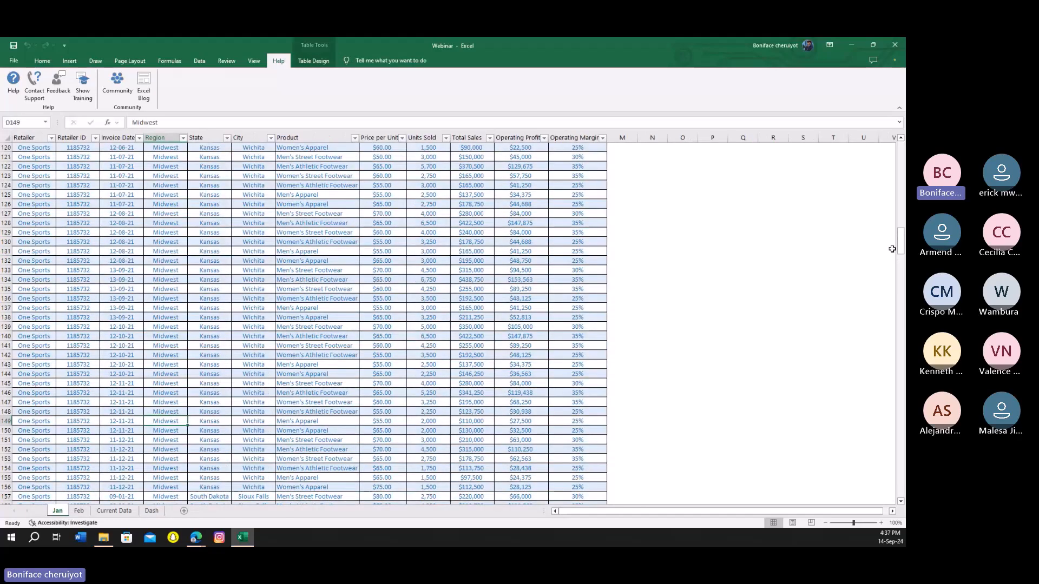
pyautogui.hotkey('ctrl', 'Up')
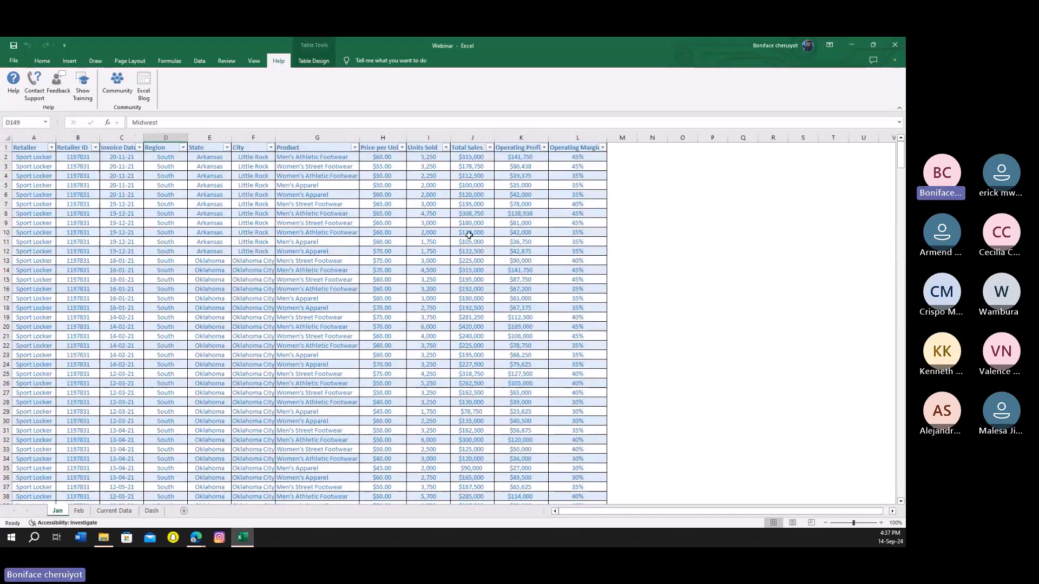
pyautogui.click(263, 289)
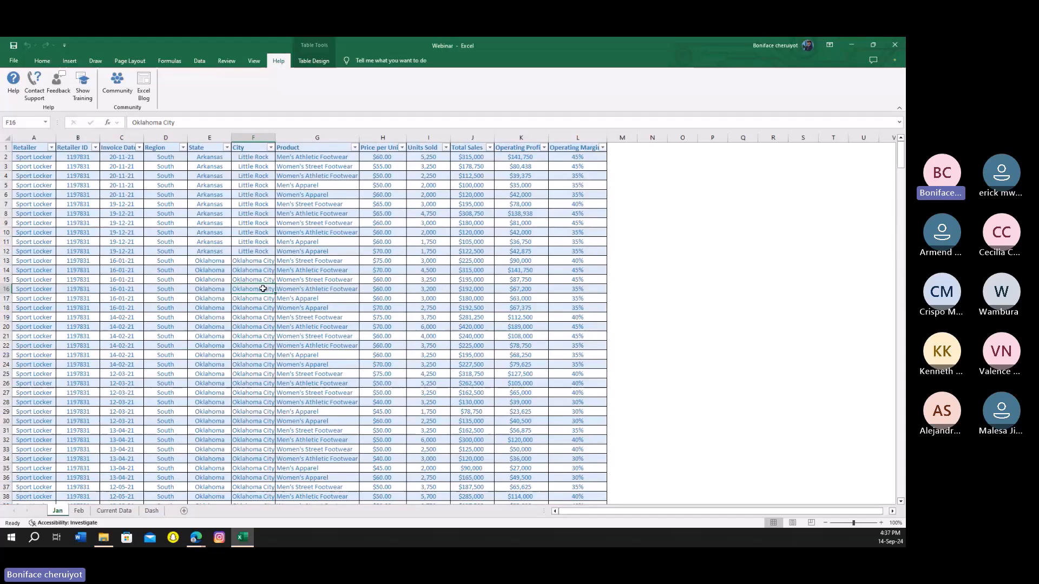
pyautogui.click(49, 62)
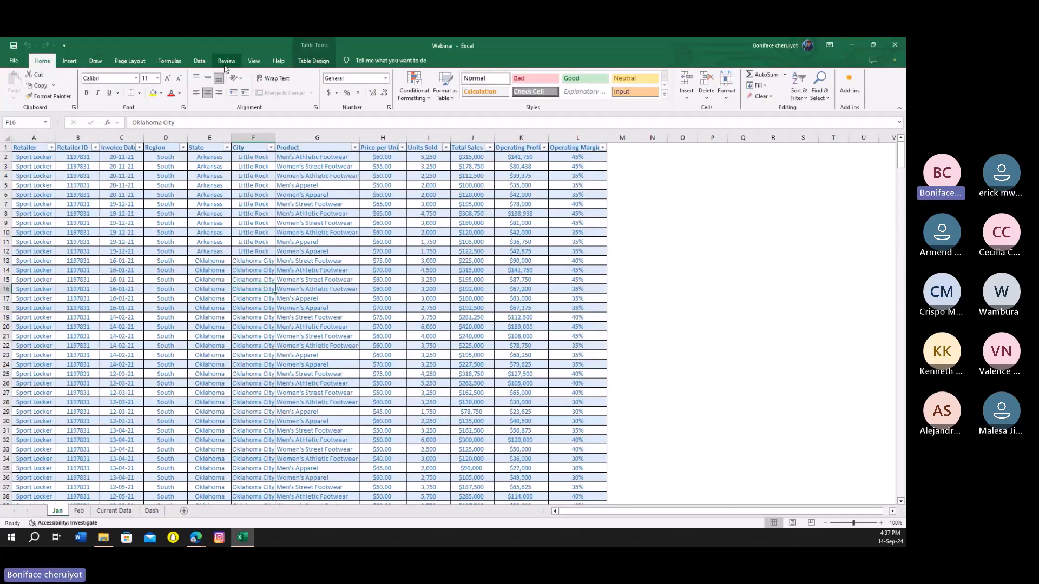
pyautogui.click(199, 60)
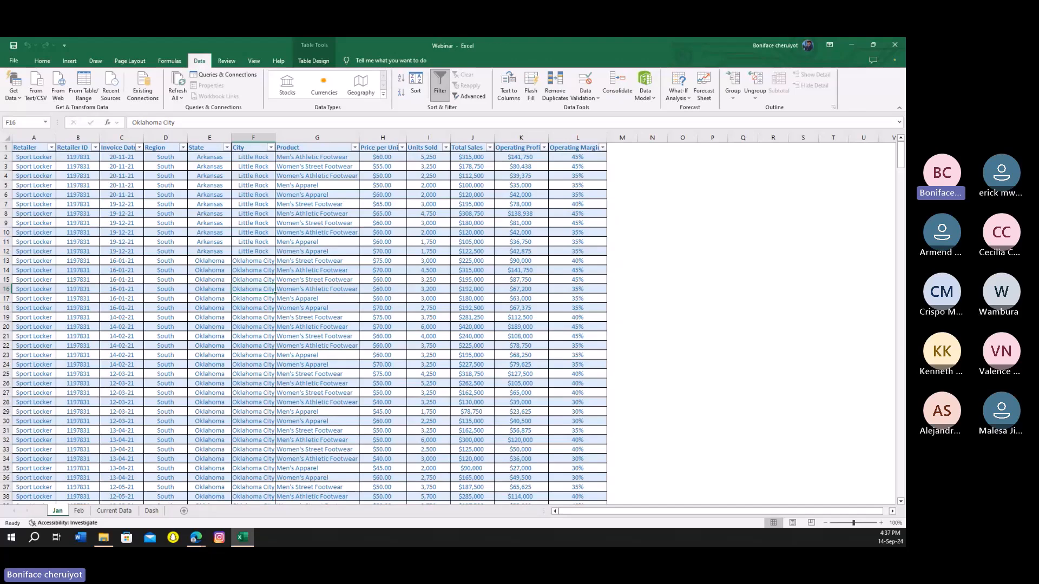
pyautogui.click(75, 84)
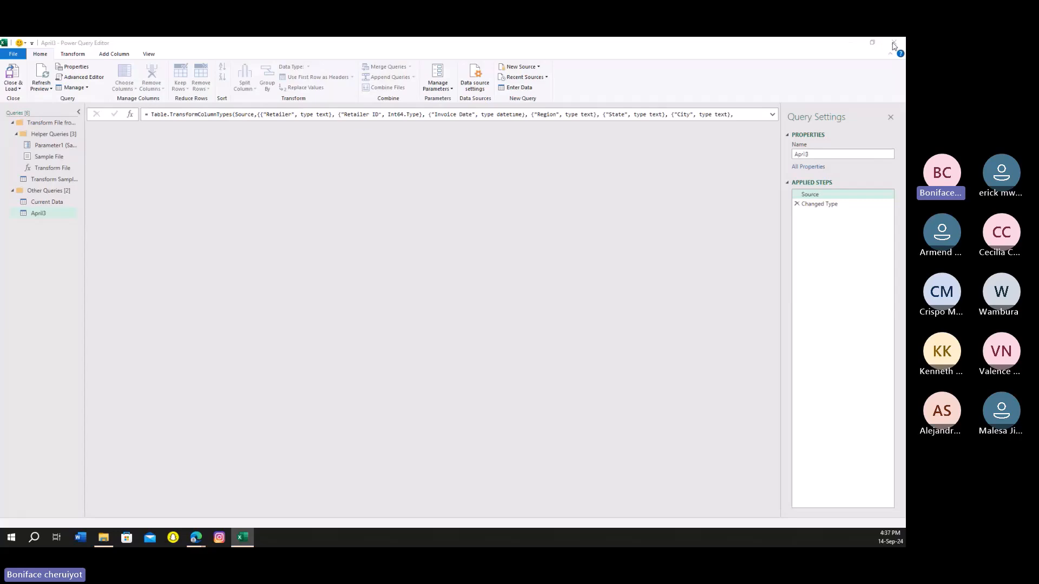
pyautogui.click(893, 43)
pyautogui.click(522, 301)
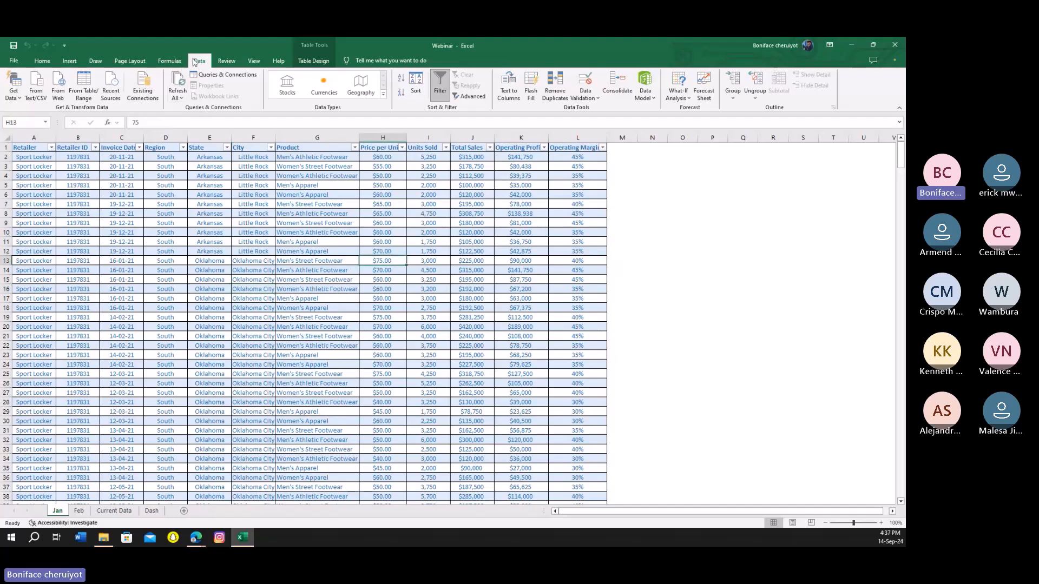
# - Bring the Jan sheet's table into the Power Query Editor as a new query
pyautogui.click(13, 89)
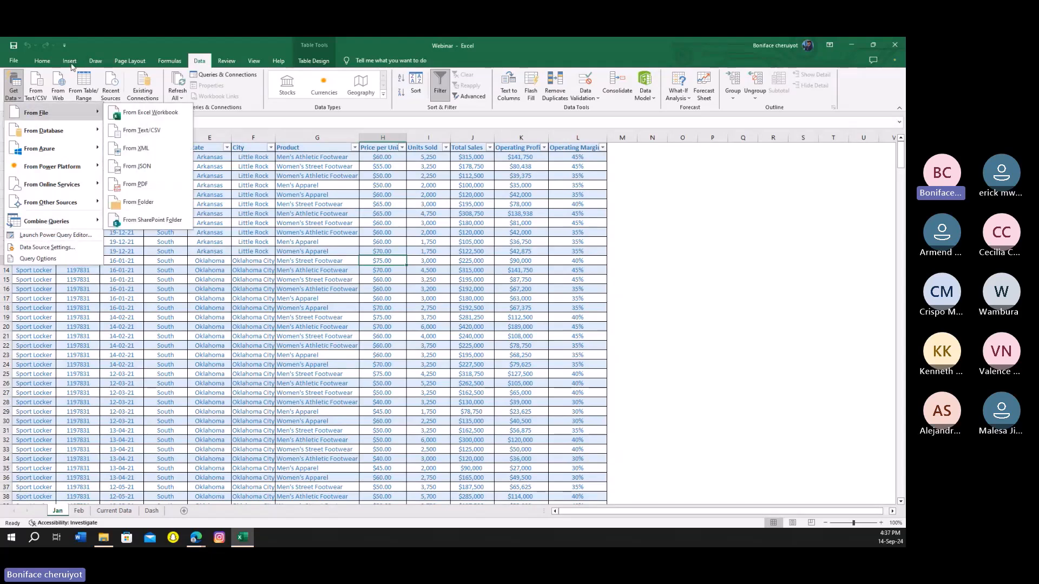
pyautogui.click(83, 86)
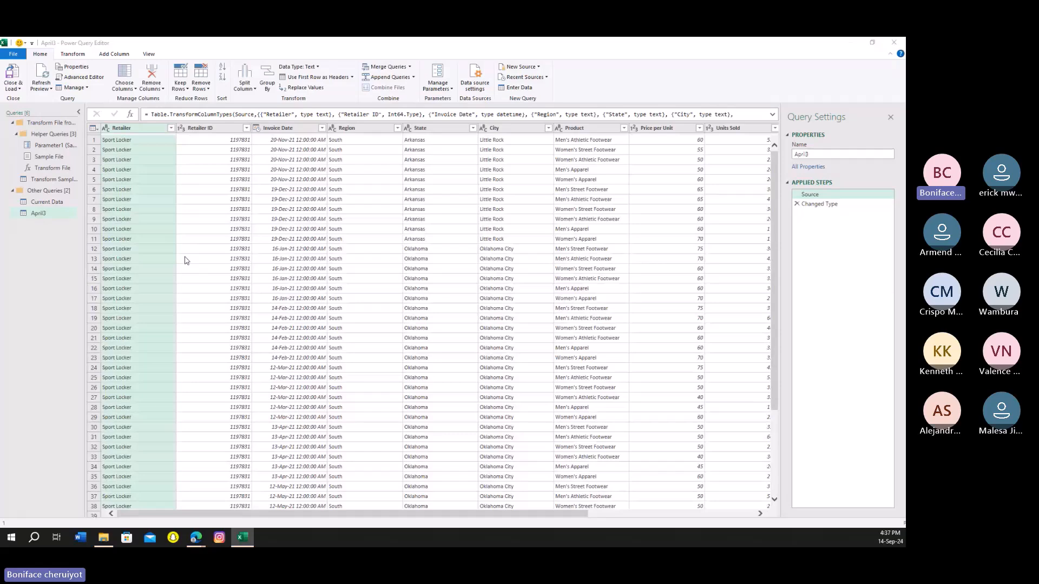
pyautogui.hotkey('alt', 'F4')
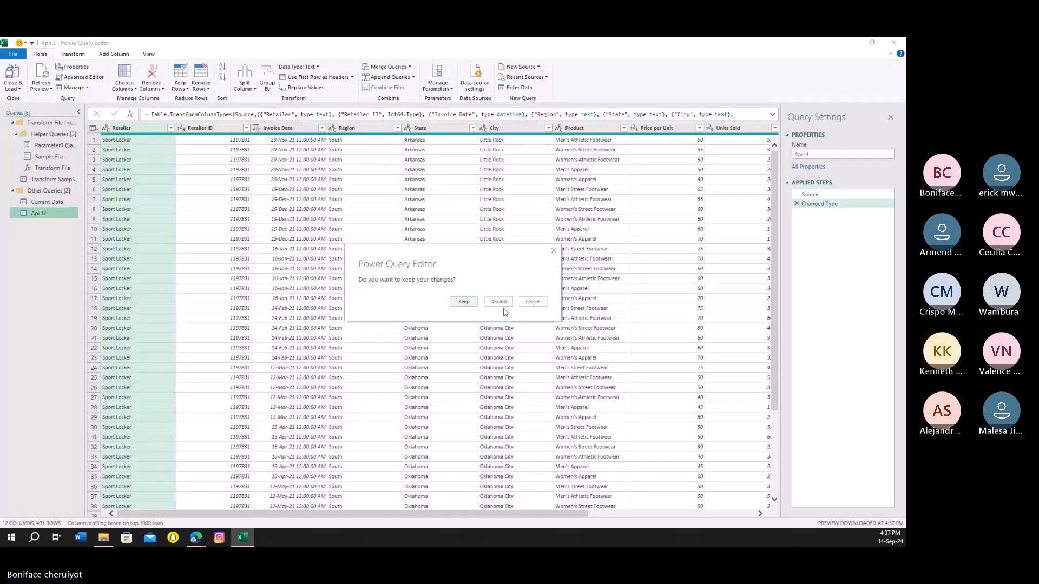
pyautogui.click(498, 302)
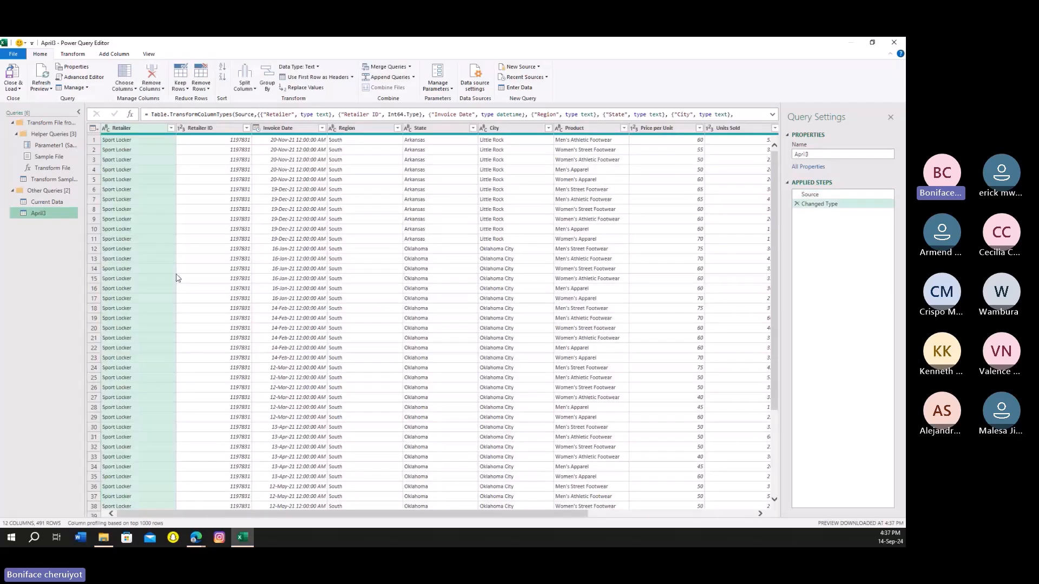
# - Change the Invoice Date column's data type to Date, replacing the existing type conversion
pyautogui.click(258, 129)
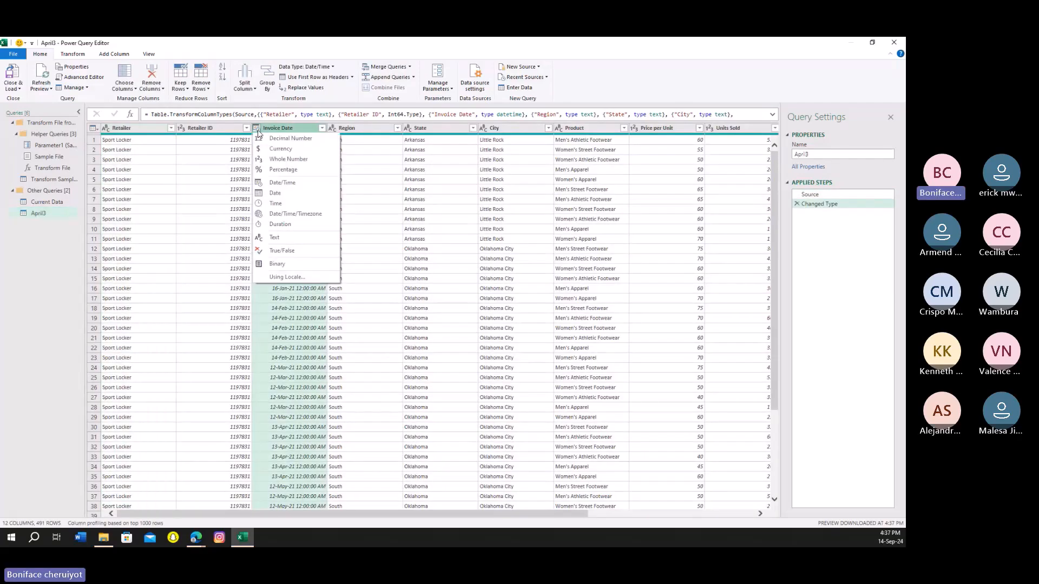
pyautogui.click(439, 238)
pyautogui.click(297, 190)
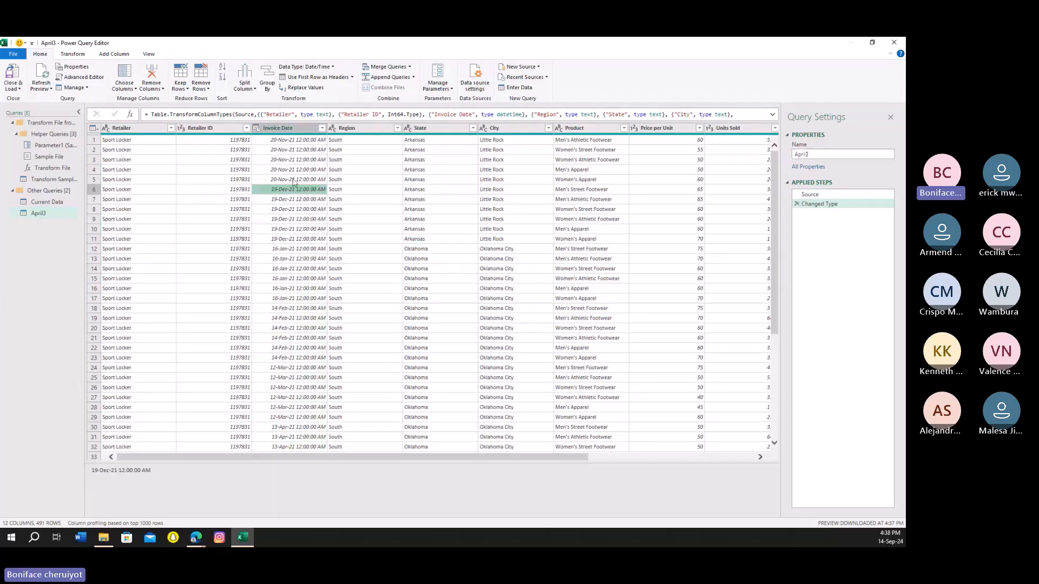
pyautogui.click(259, 130)
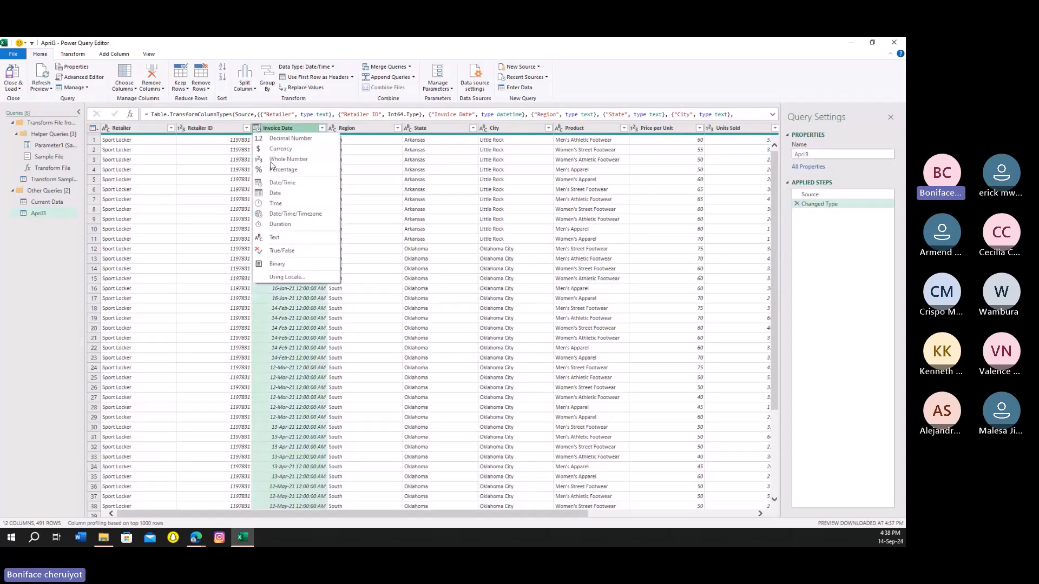
pyautogui.click(282, 195)
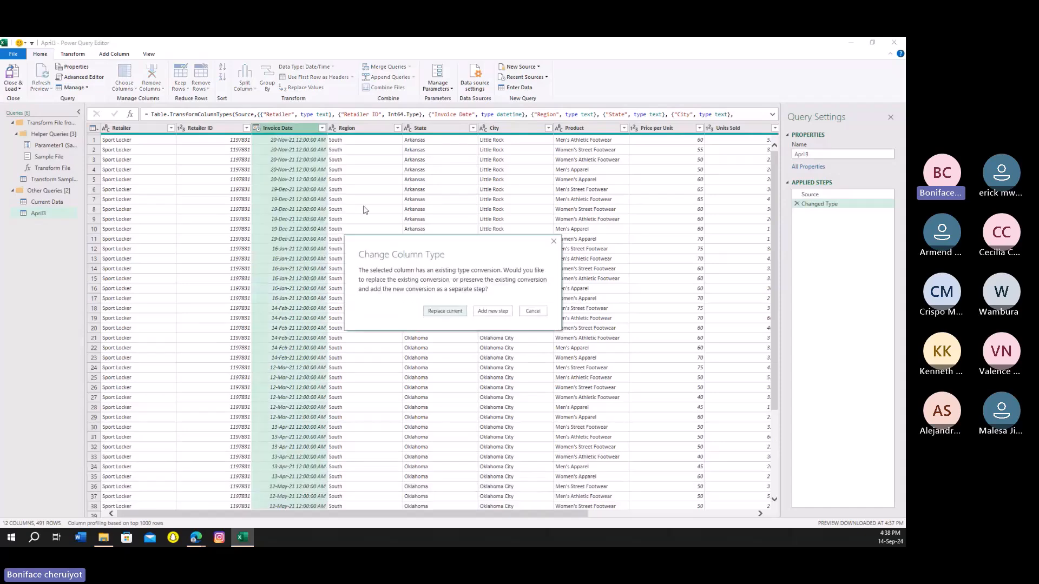
pyautogui.click(445, 312)
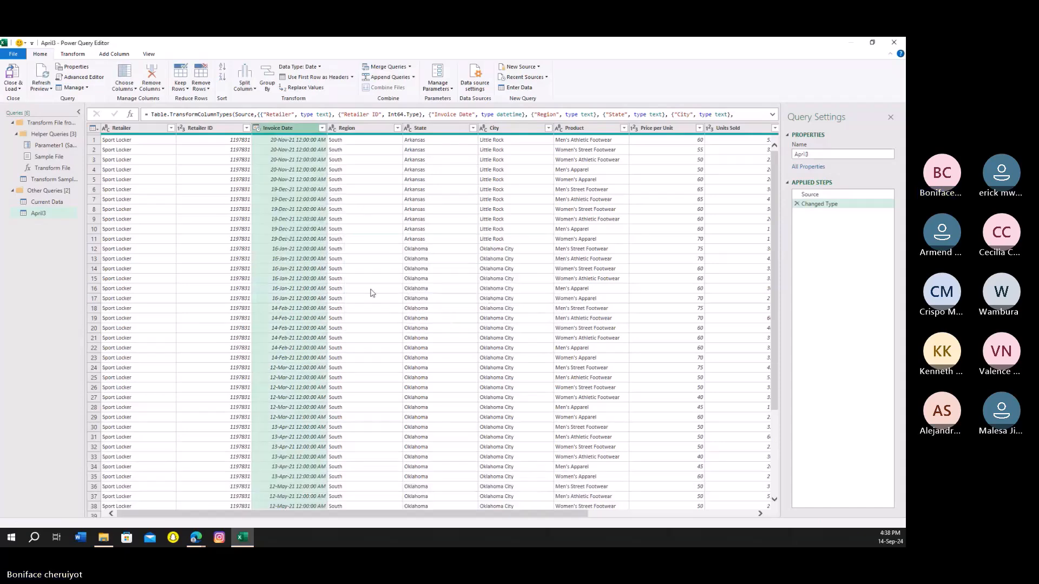
pyautogui.click(407, 289)
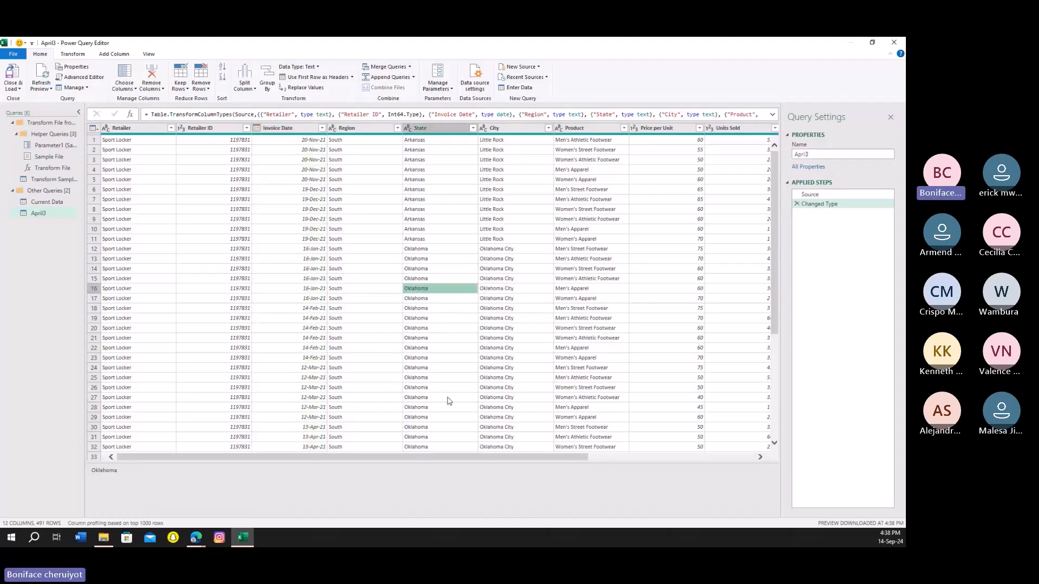
# - Try unpivoting all columns other than Retailer through Product, and remove that unpivot from the applied steps
pyautogui.moveTo(404, 457)
pyautogui.mouseDown()
pyautogui.moveTo(590, 463)
pyautogui.moveTo(417, 460)
pyautogui.mouseUp()
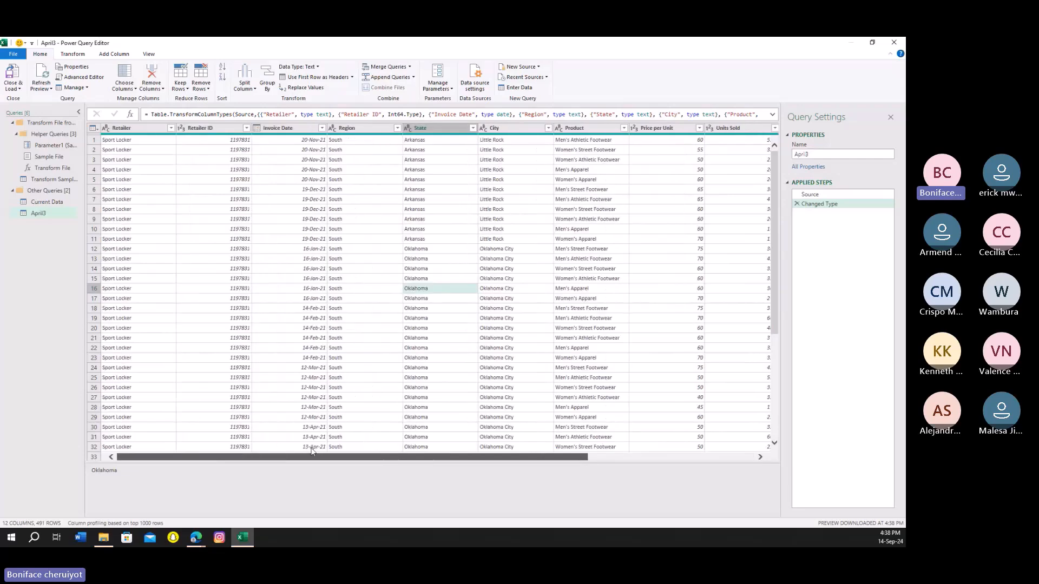
pyautogui.click(119, 130)
pyautogui.keyDown('ctrl'); pyautogui.click(217, 128); pyautogui.keyUp('ctrl')
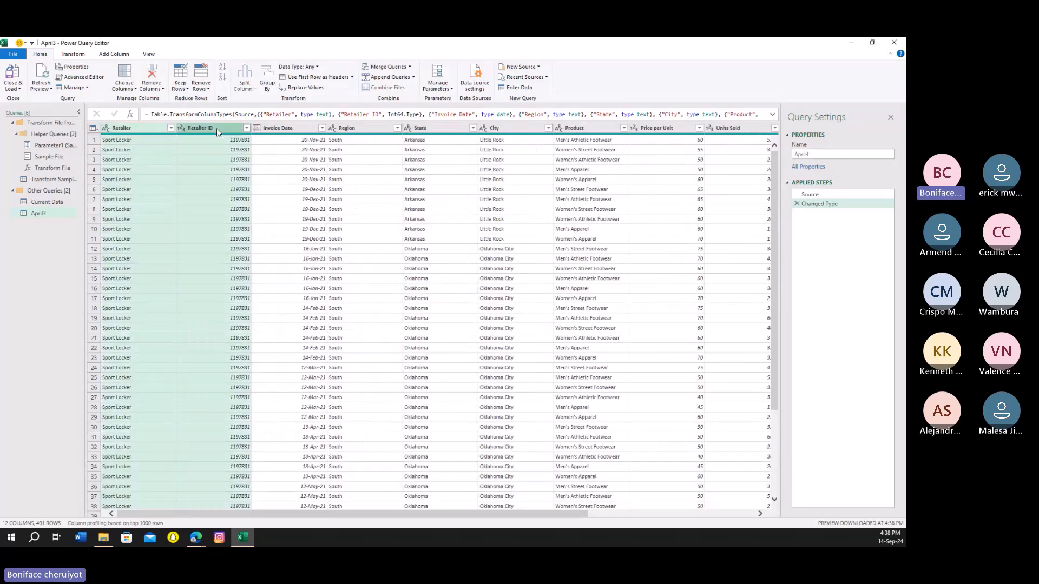
pyautogui.keyDown('ctrl'); pyautogui.click(310, 130); pyautogui.keyUp('ctrl')
pyautogui.keyDown('ctrl'); pyautogui.click(362, 130); pyautogui.keyUp('ctrl')
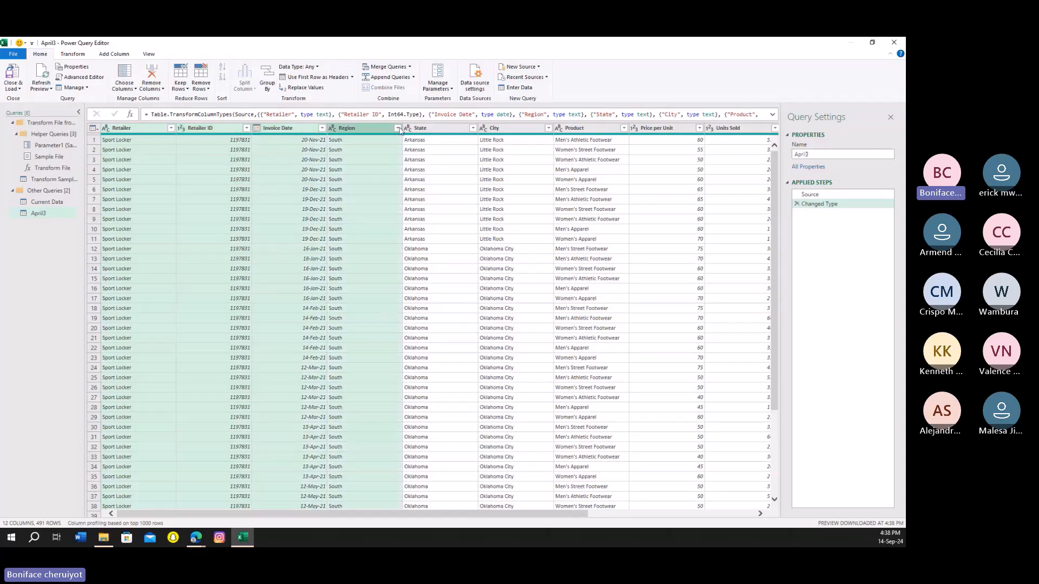
pyautogui.keyDown('ctrl'); pyautogui.click(453, 130); pyautogui.keyUp('ctrl')
pyautogui.keyDown('ctrl'); pyautogui.click(483, 129); pyautogui.keyUp('ctrl')
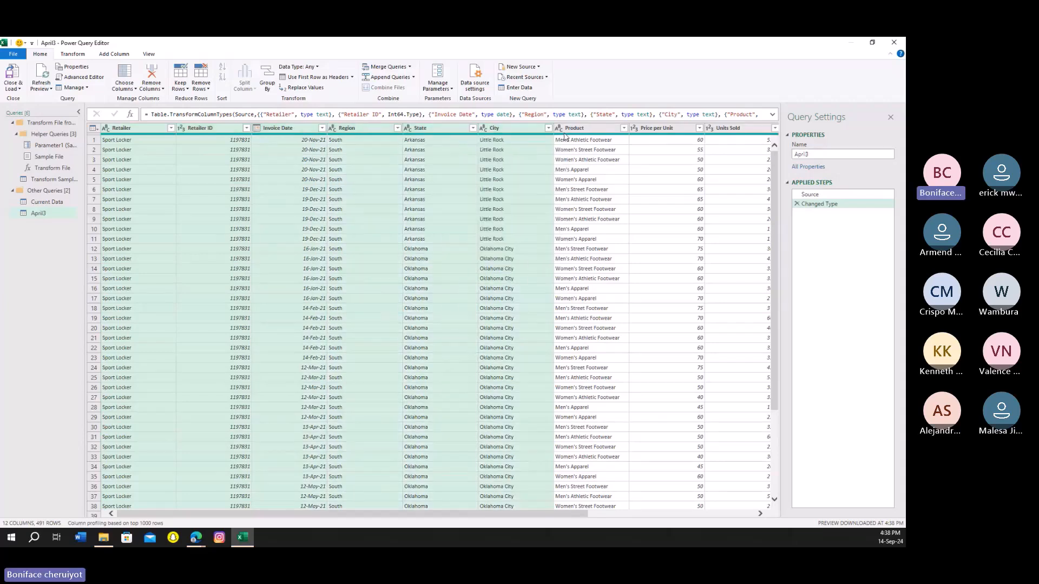
pyautogui.keyDown('ctrl'); pyautogui.click(588, 130); pyautogui.keyUp('ctrl')
pyautogui.rightClick(588, 135)
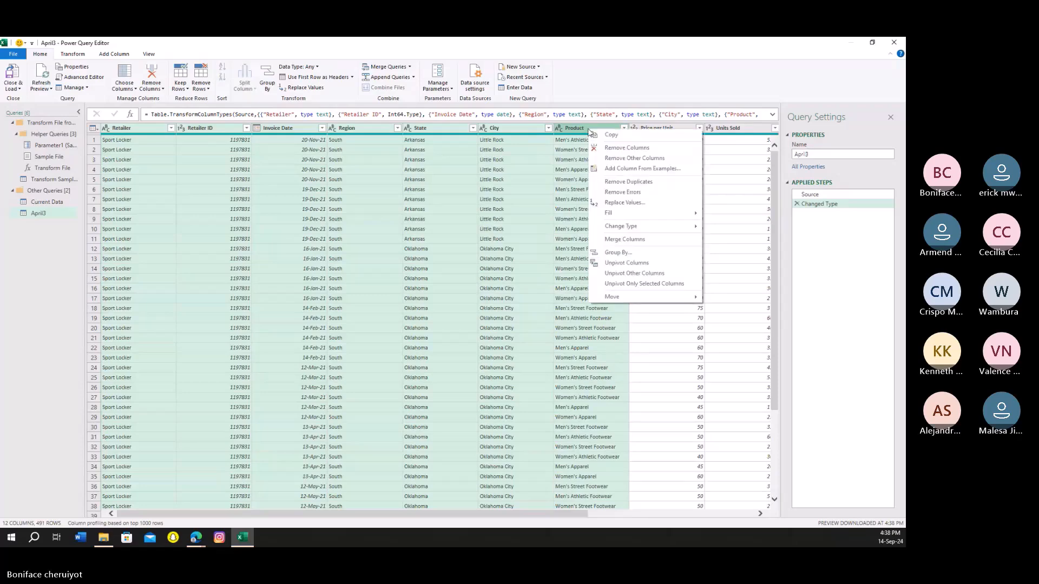
pyautogui.click(622, 273)
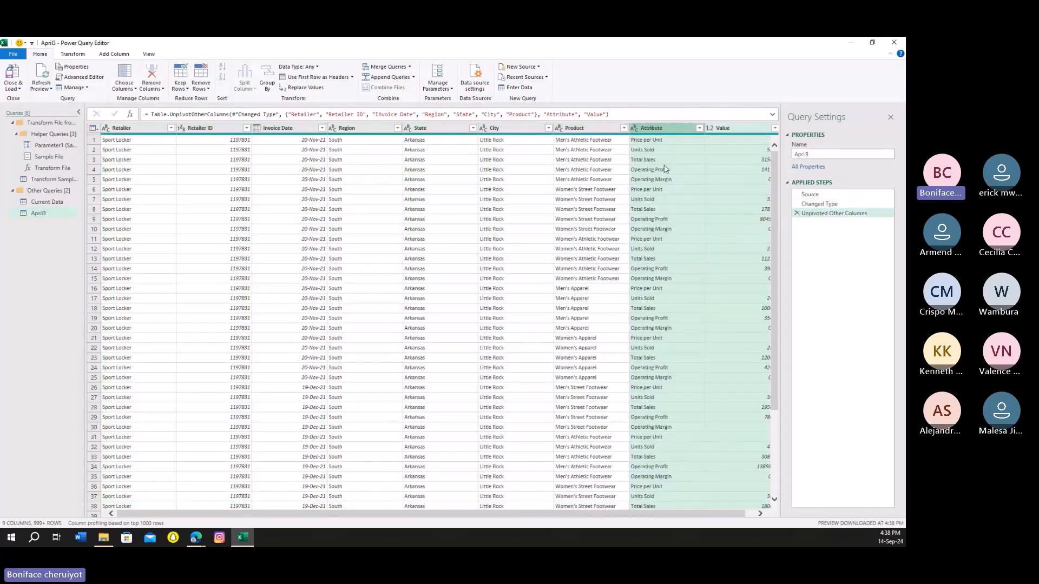
pyautogui.click(796, 213)
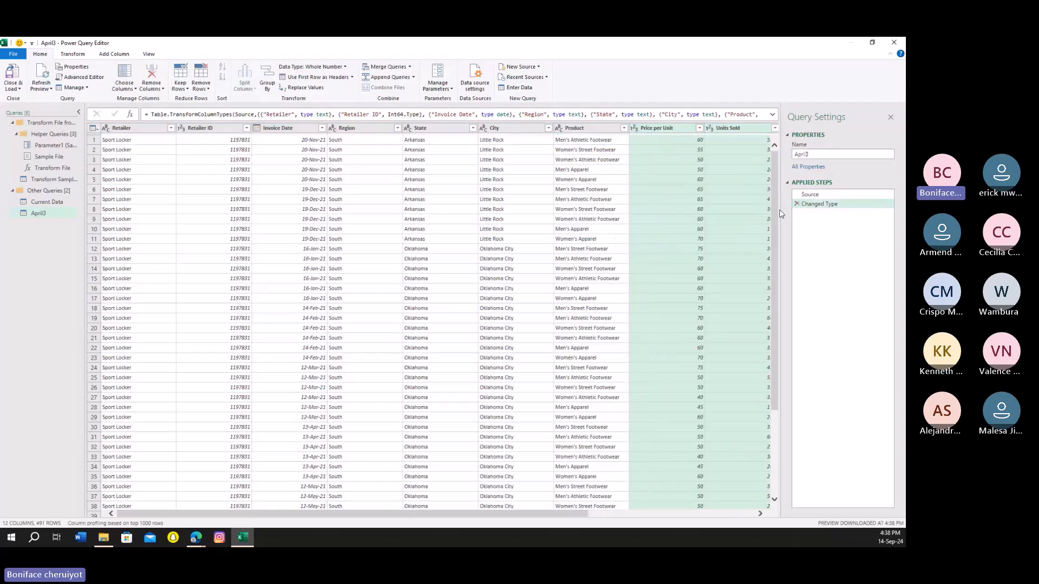
# - Keep the seven columns from Retailer to Product fixed and unpivot all other columns into Attribute and Value
pyautogui.click(513, 269)
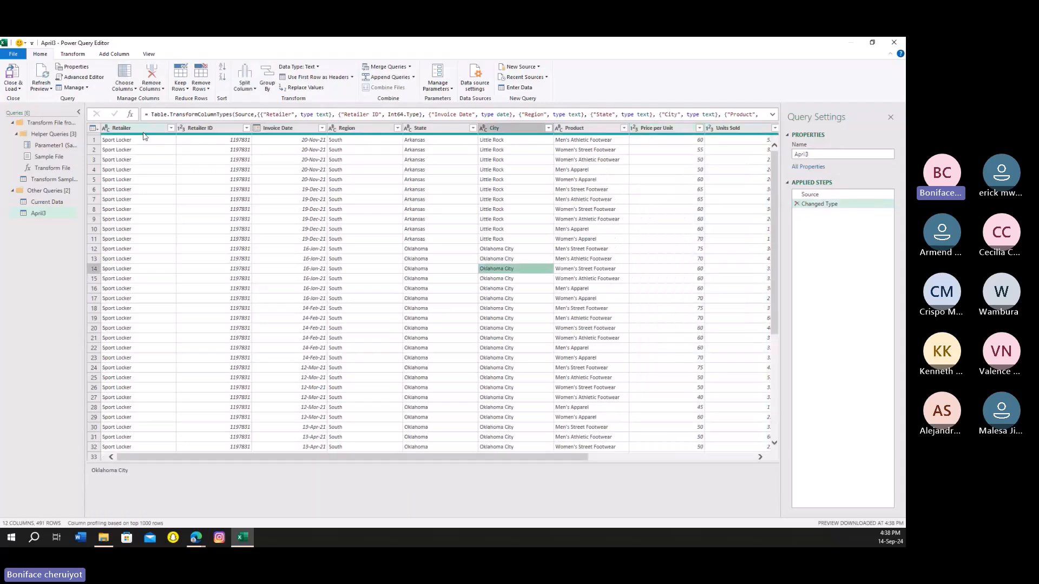
pyautogui.click(121, 127)
pyautogui.keyDown('shift'); pyautogui.click(217, 128); pyautogui.keyUp('shift')
pyautogui.keyDown('shift'); pyautogui.click(282, 128); pyautogui.keyUp('shift')
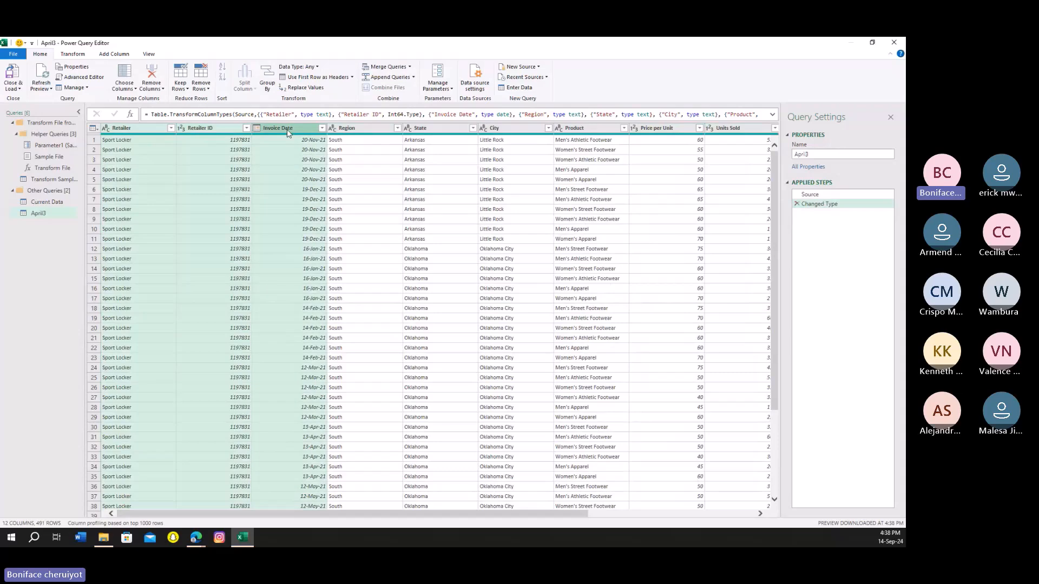
pyautogui.keyDown('shift'); pyautogui.click(423, 128); pyautogui.keyUp('shift')
pyautogui.keyDown('shift'); pyautogui.click(493, 128); pyautogui.keyUp('shift')
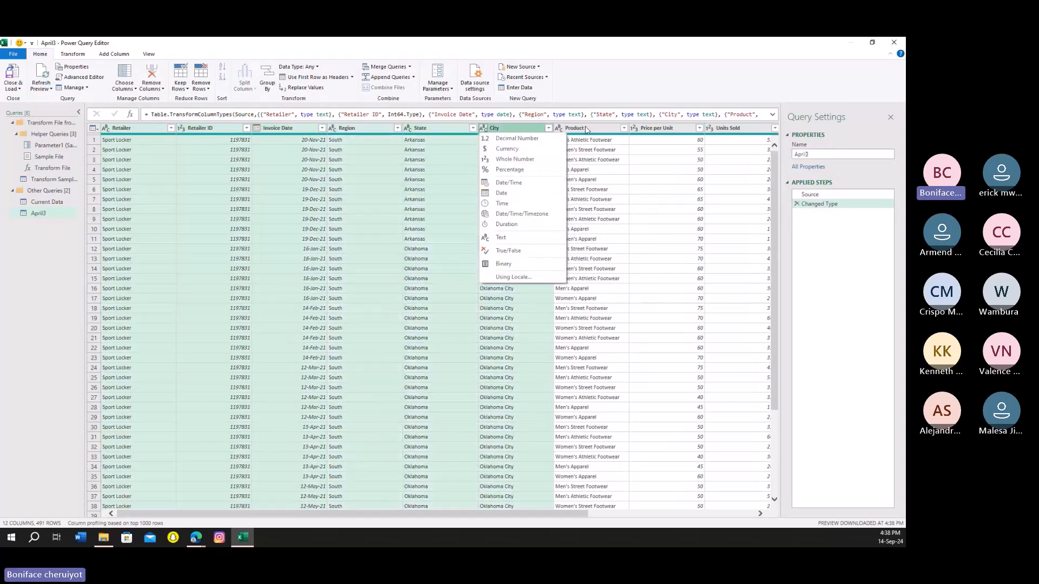
pyautogui.keyDown('shift'); pyautogui.click(575, 128); pyautogui.keyUp('shift')
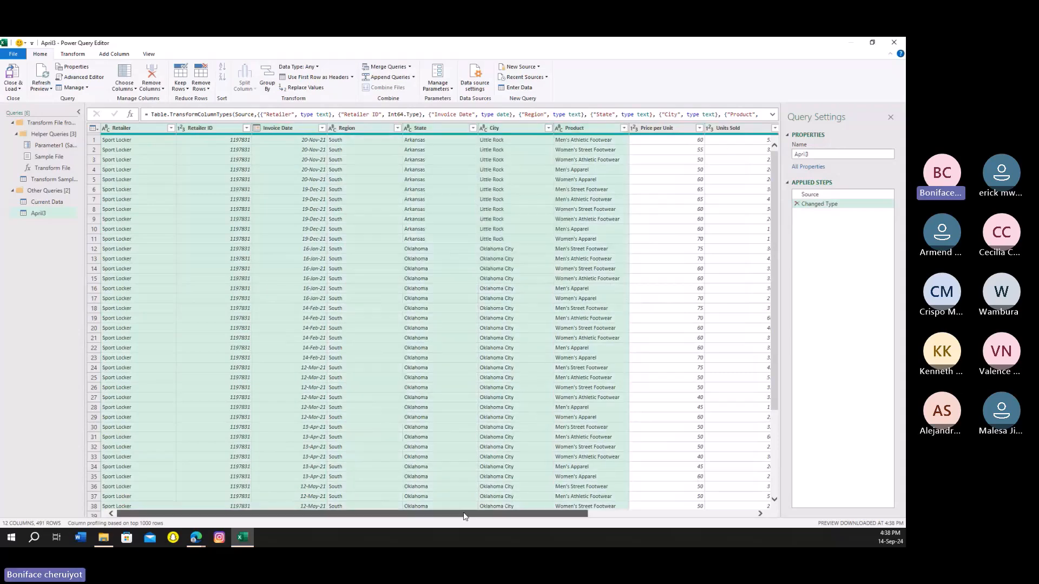
pyautogui.moveTo(457, 509); pyautogui.dragTo(196, 523)
pyautogui.rightClick(568, 132)
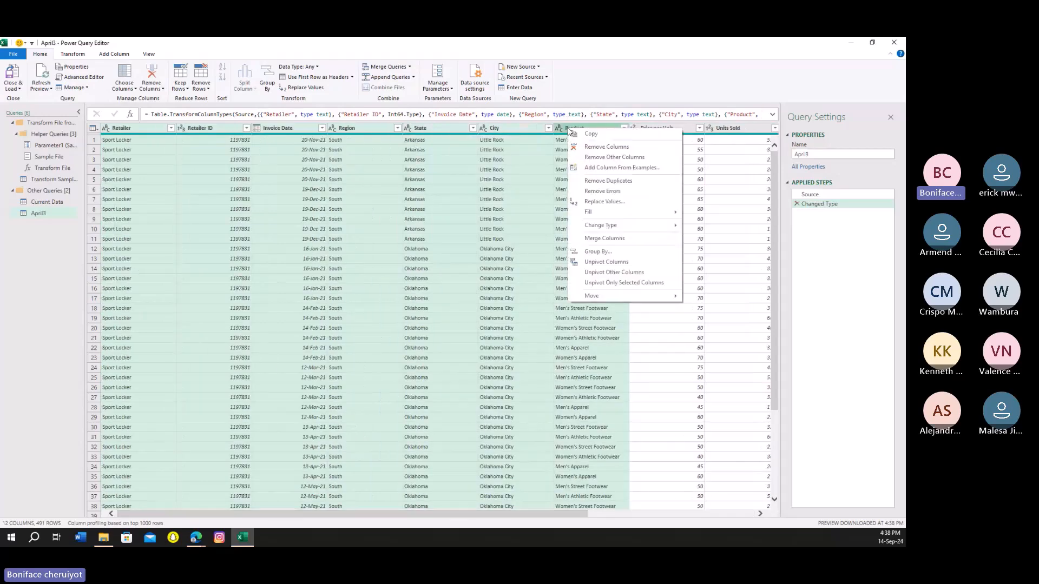
pyautogui.click(618, 274)
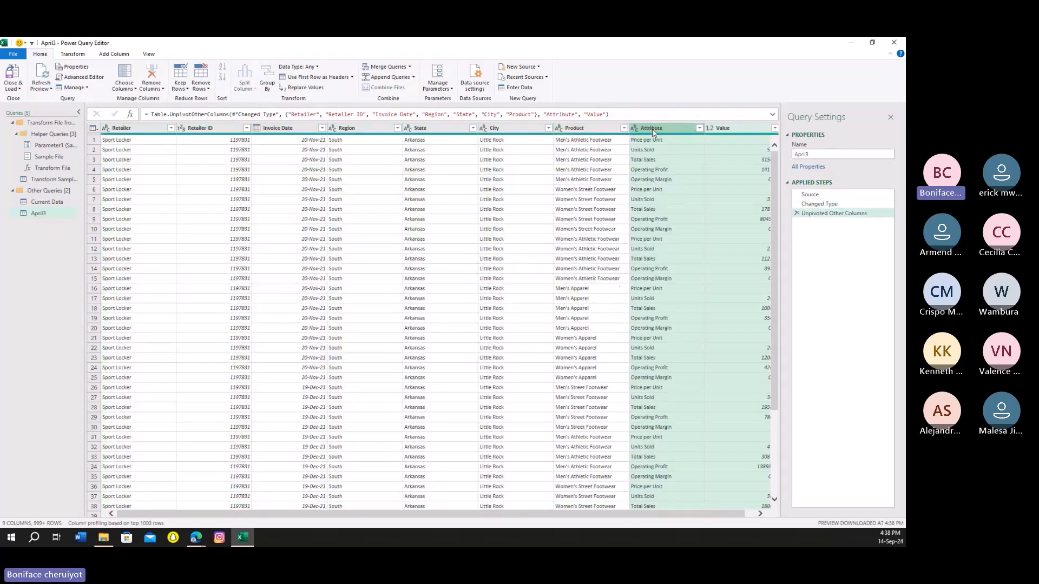
pyautogui.click(652, 129)
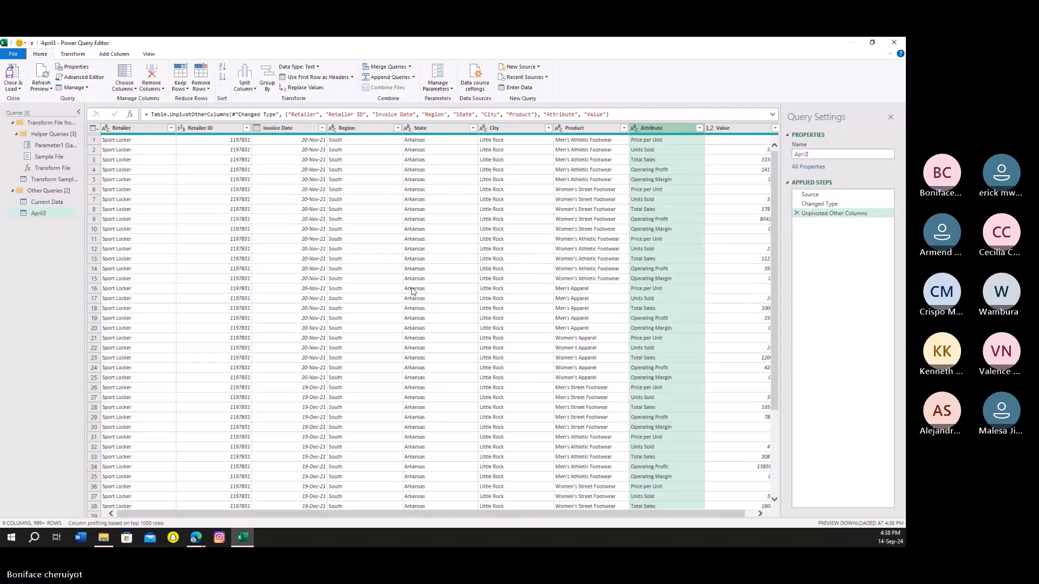
# - Load the unpivoted query to a new worksheet, and delete that worksheet from the workbook
pyautogui.click(18, 75)
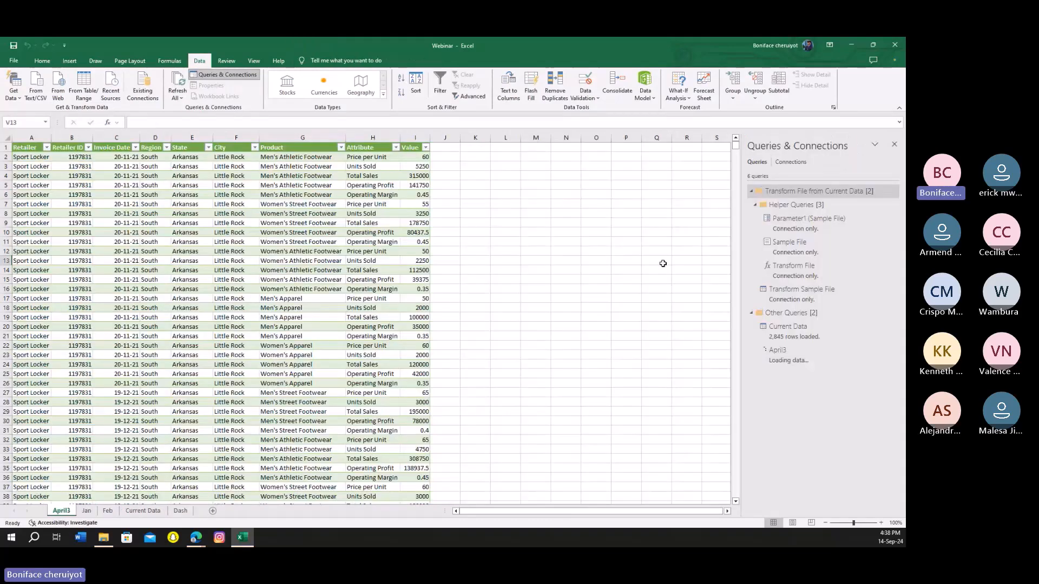
pyautogui.click(465, 319)
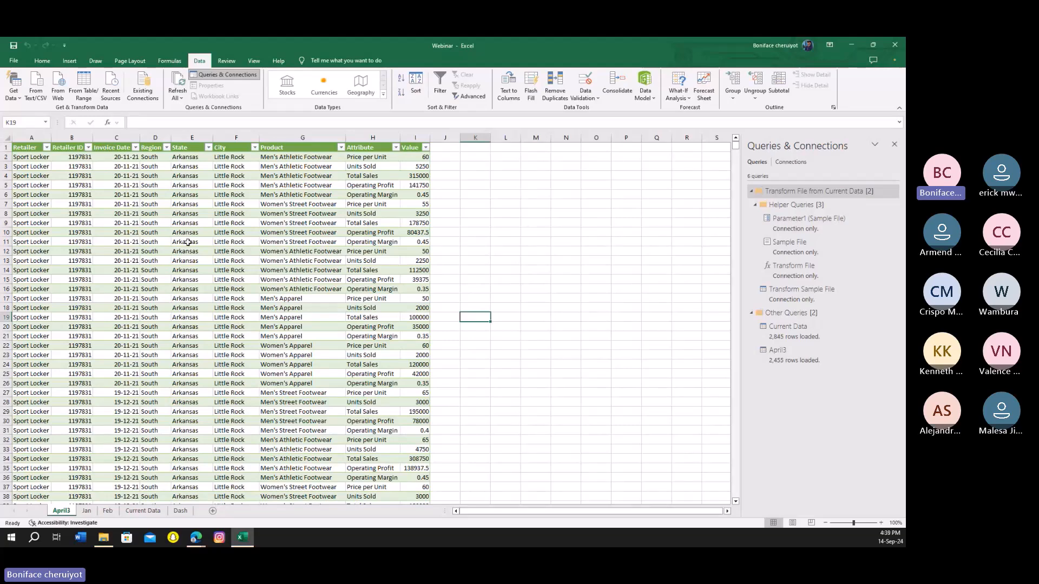
pyautogui.rightClick(58, 515)
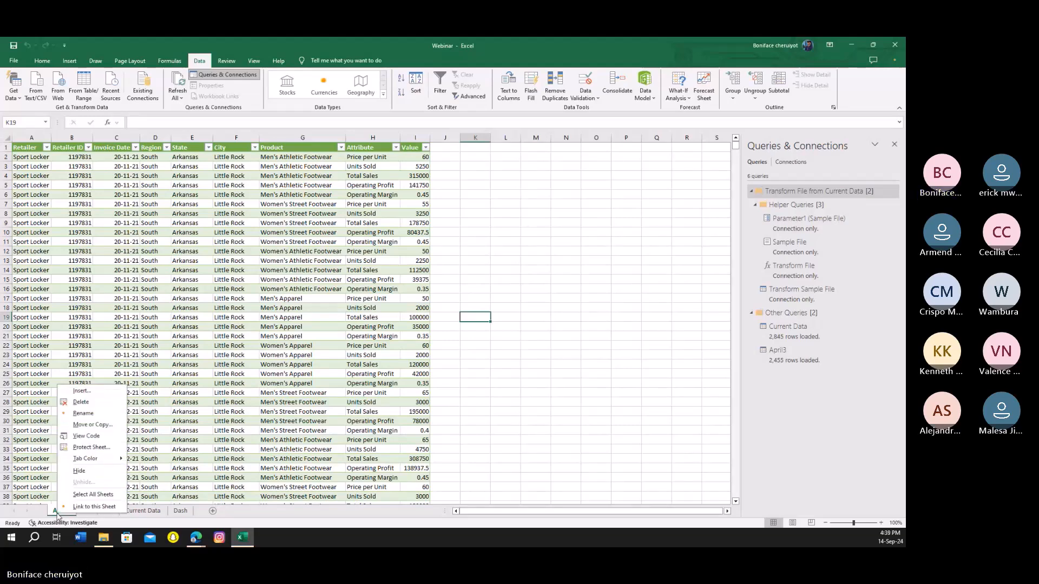
pyautogui.click(81, 402)
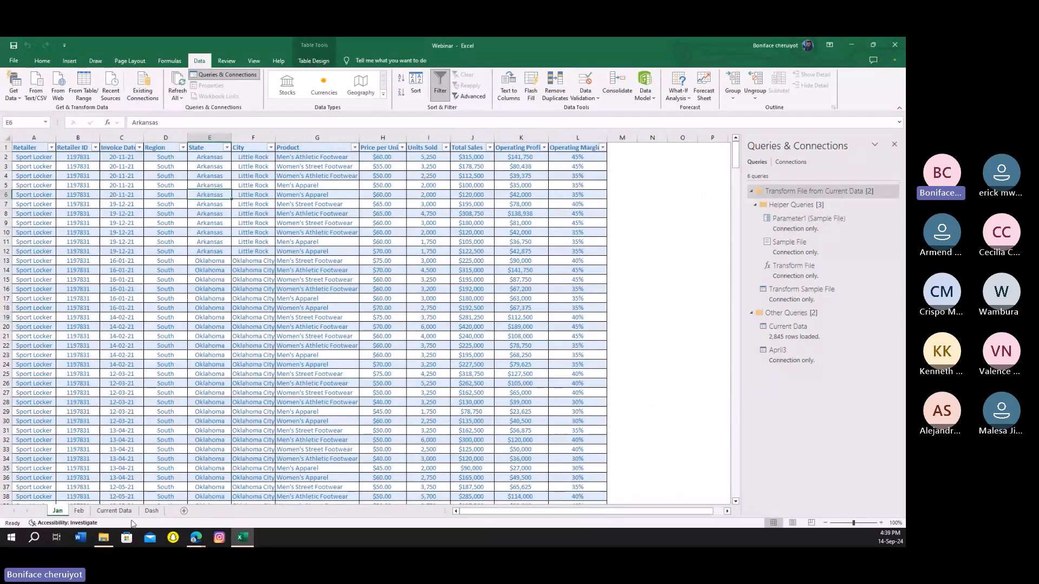
# - Show the Dash sheet, close the Queries & Connections pane, and keep the Webinar workbook maximized
pyautogui.click(152, 511)
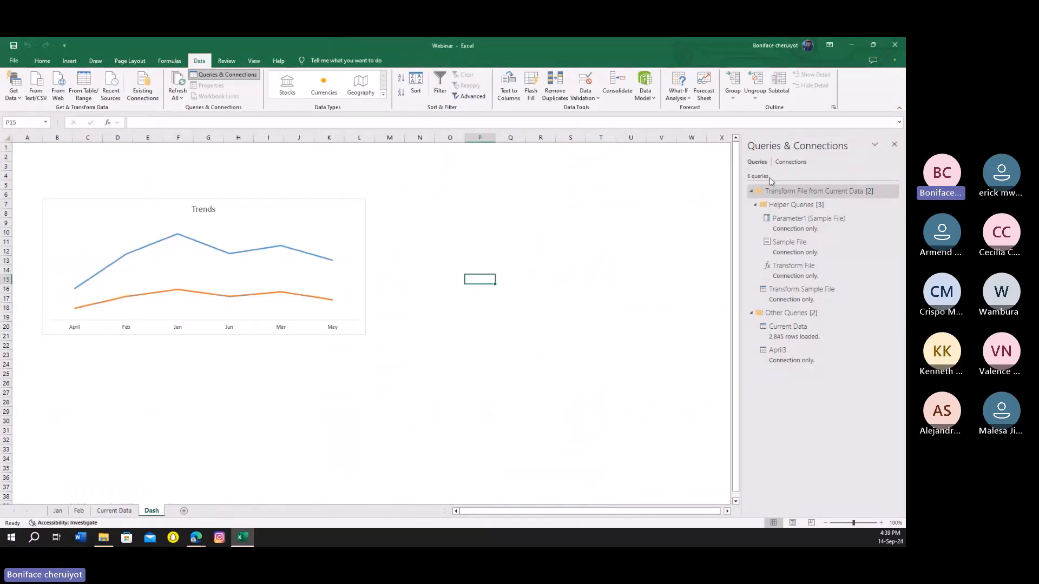
pyautogui.click(895, 144)
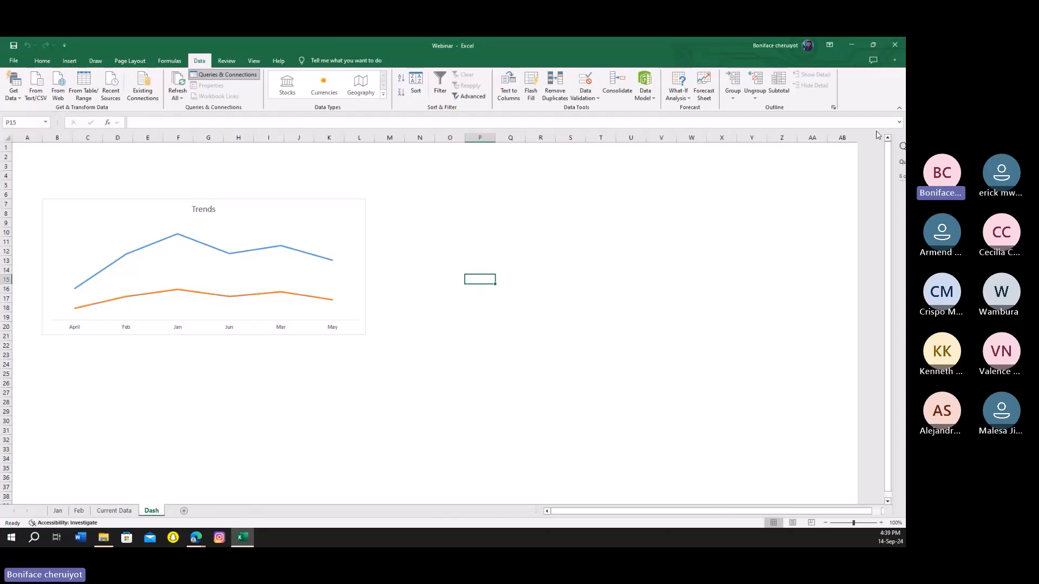
pyautogui.moveTo(697, 45); pyautogui.dragTo(546, 41)
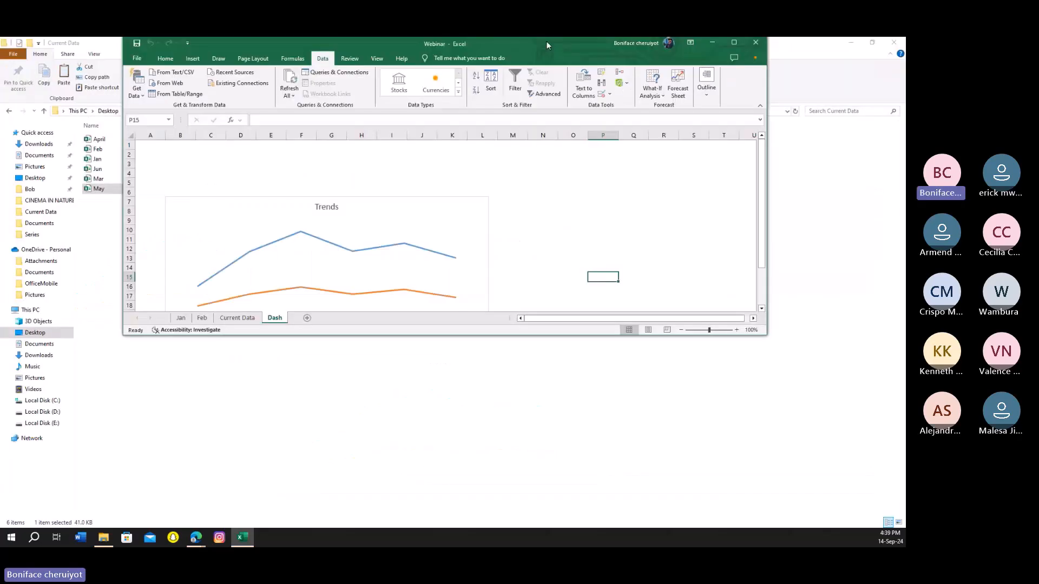
pyautogui.click(734, 44)
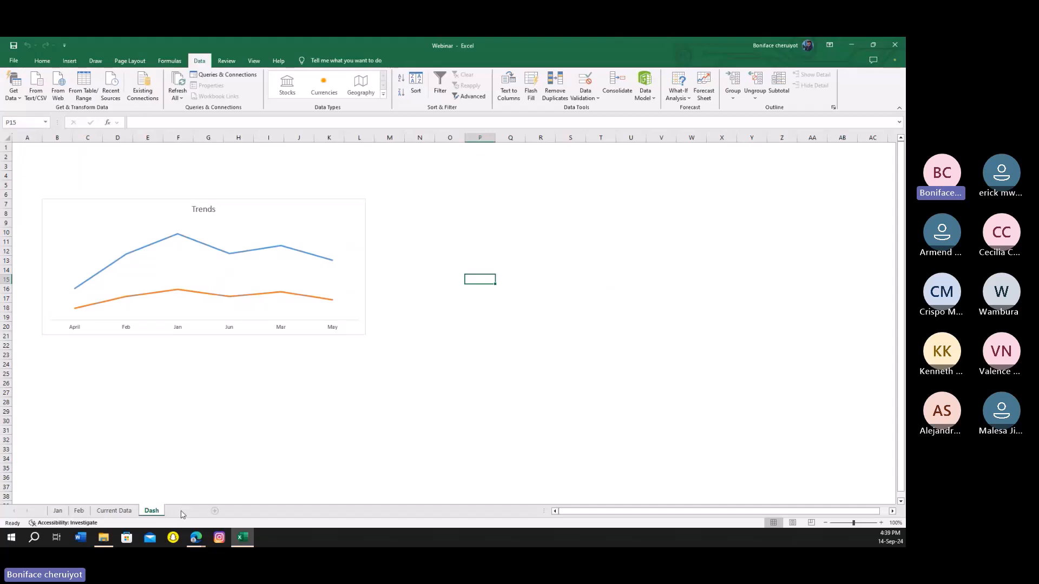
# - Add a blank sheet to the Webinar workbook and move it to a new book placed in its own window
pyautogui.doubleClick(181, 514)
pyautogui.rightClick(181, 512)
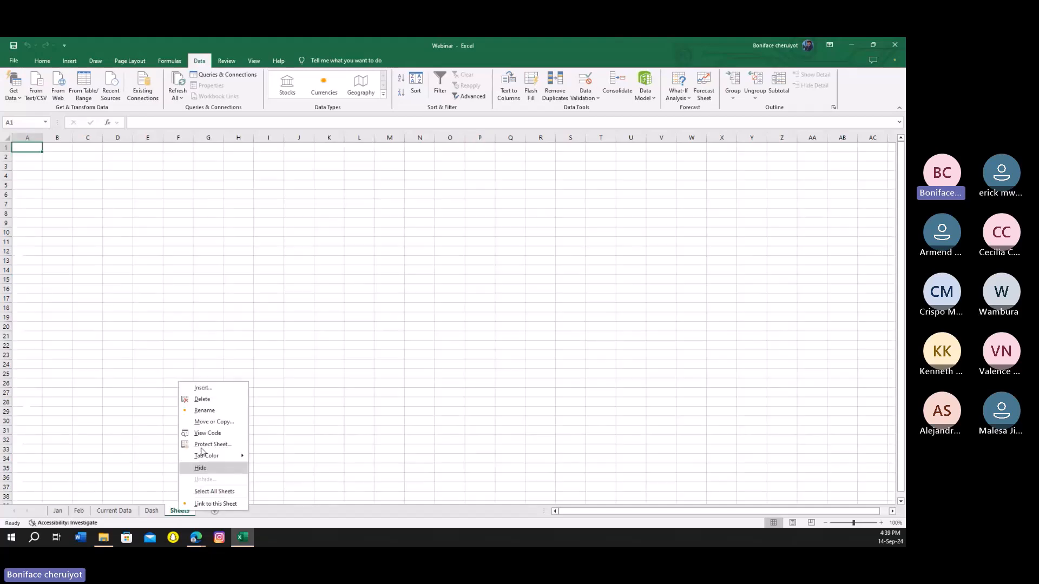
pyautogui.click(219, 424)
pyautogui.click(208, 398)
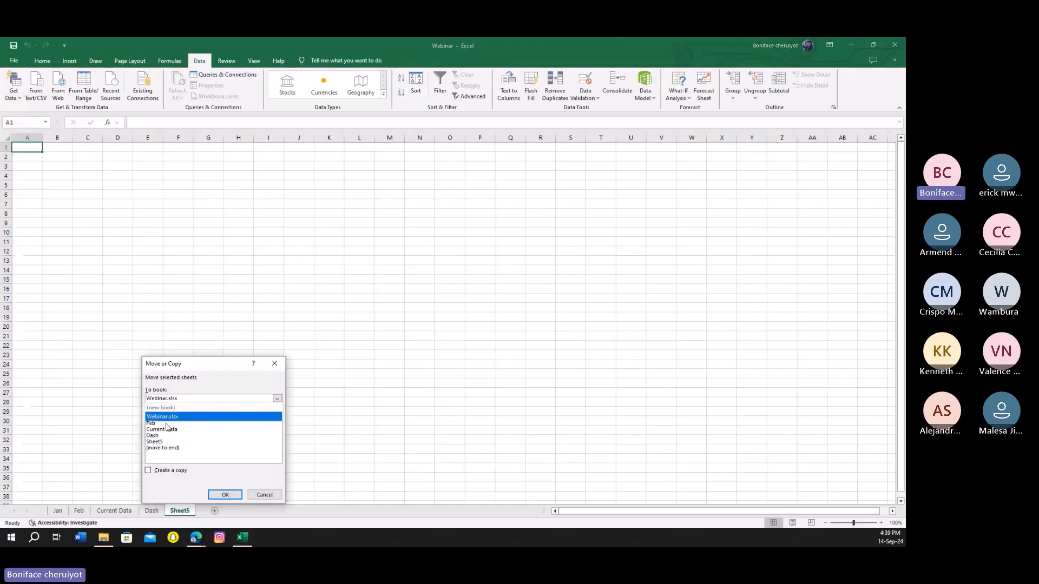
pyautogui.click(160, 407)
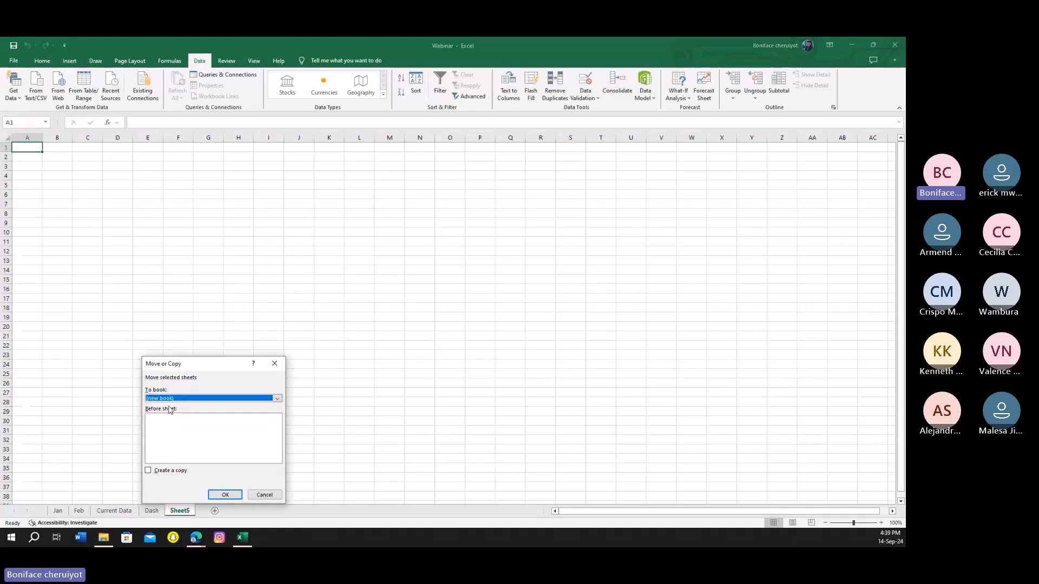
pyautogui.click(225, 495)
pyautogui.click(316, 400)
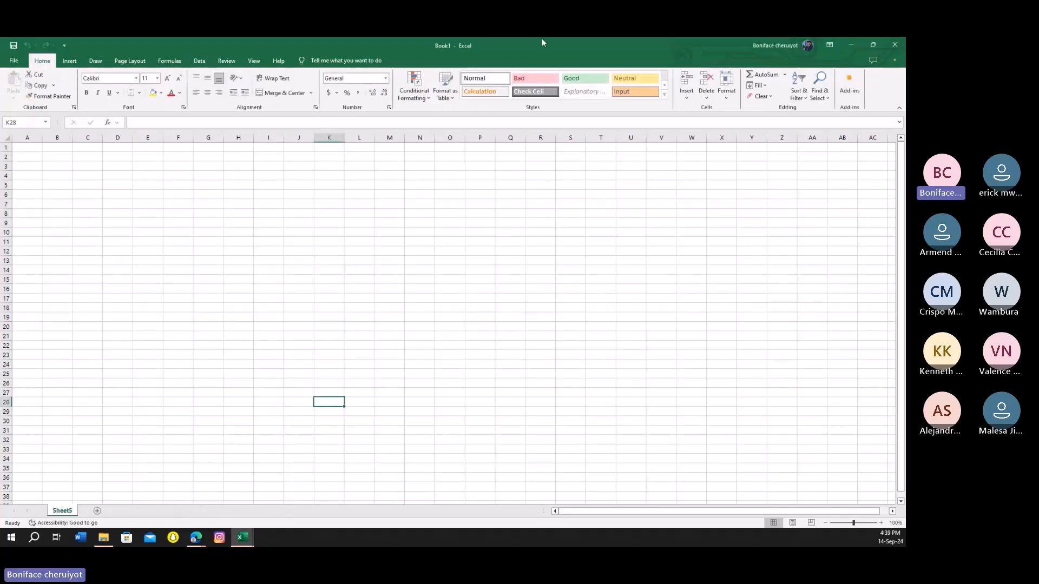
pyautogui.moveTo(544, 42); pyautogui.dragTo(605, 312)
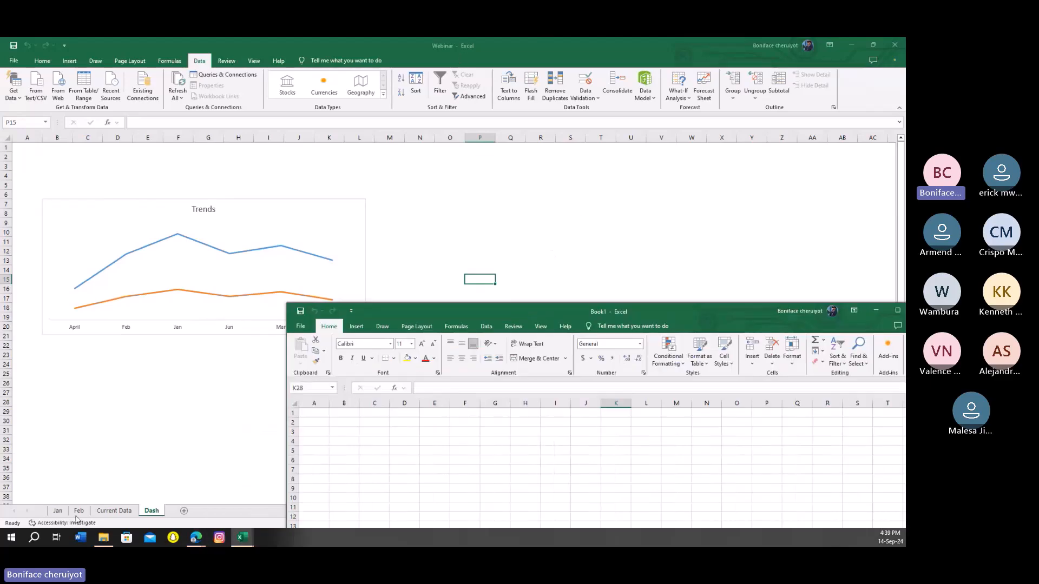
# - Review the data on the Jan and Feb sheets of the Webinar workbook
pyautogui.click(167, 443)
pyautogui.click(79, 511)
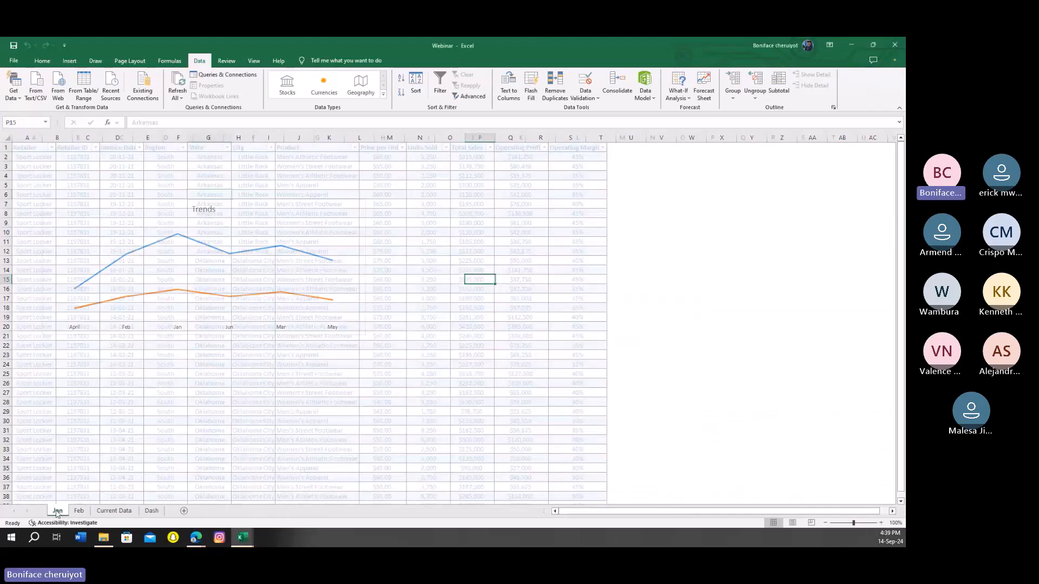
pyautogui.click(61, 513)
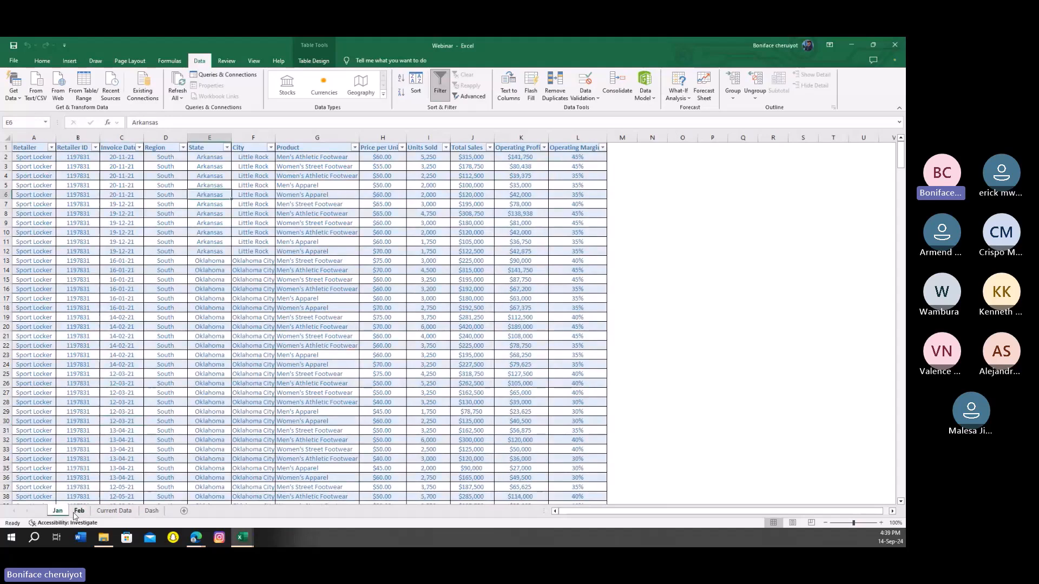
pyautogui.click(77, 512)
pyautogui.click(59, 512)
pyautogui.click(75, 513)
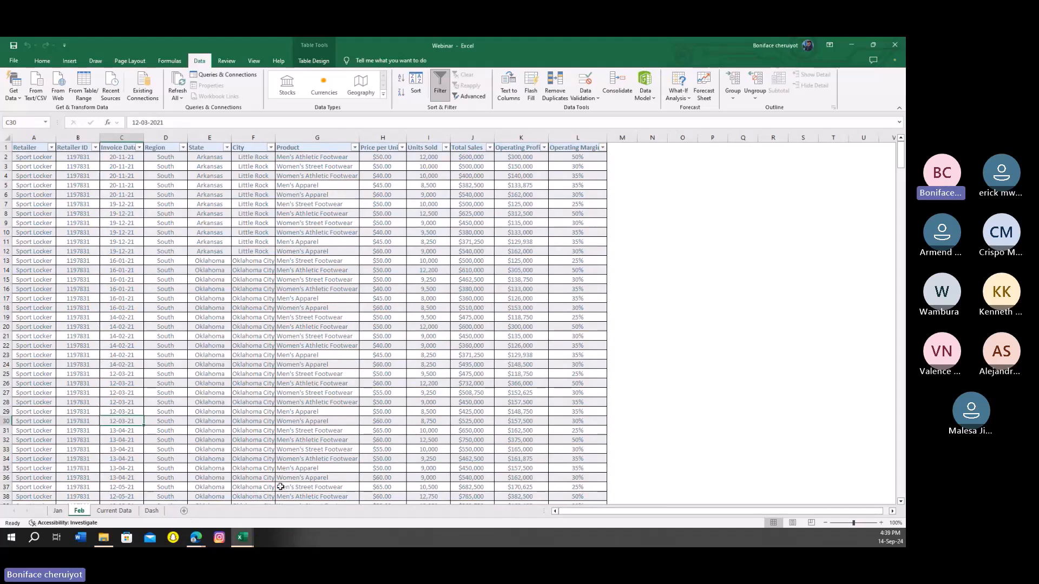
# - Minimize the Webinar workbook and maximize the new Book1 workbook
pyautogui.click(851, 45)
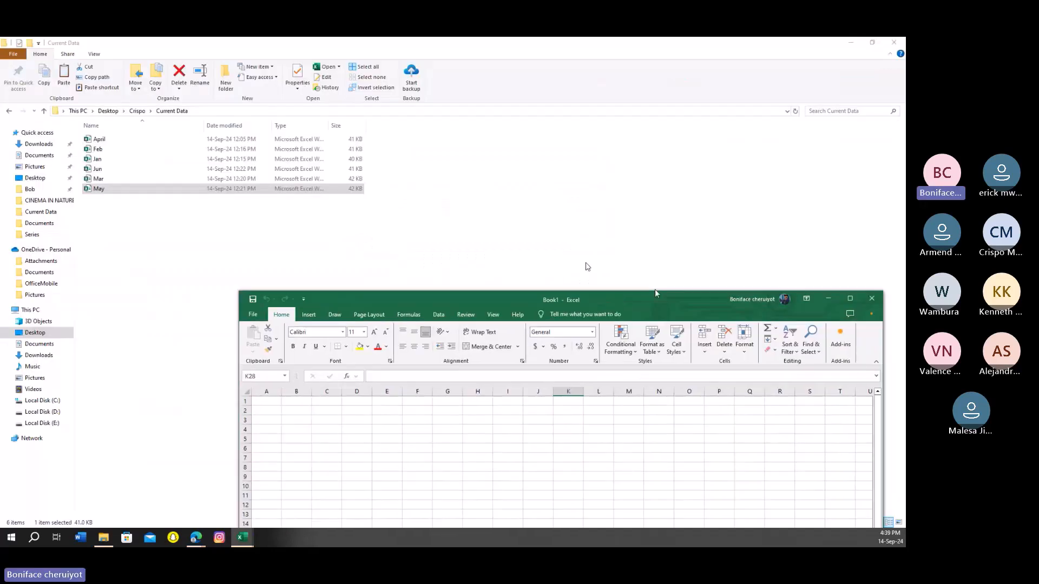
pyautogui.doubleClick(655, 294)
pyautogui.click(611, 251)
pyautogui.click(630, 232)
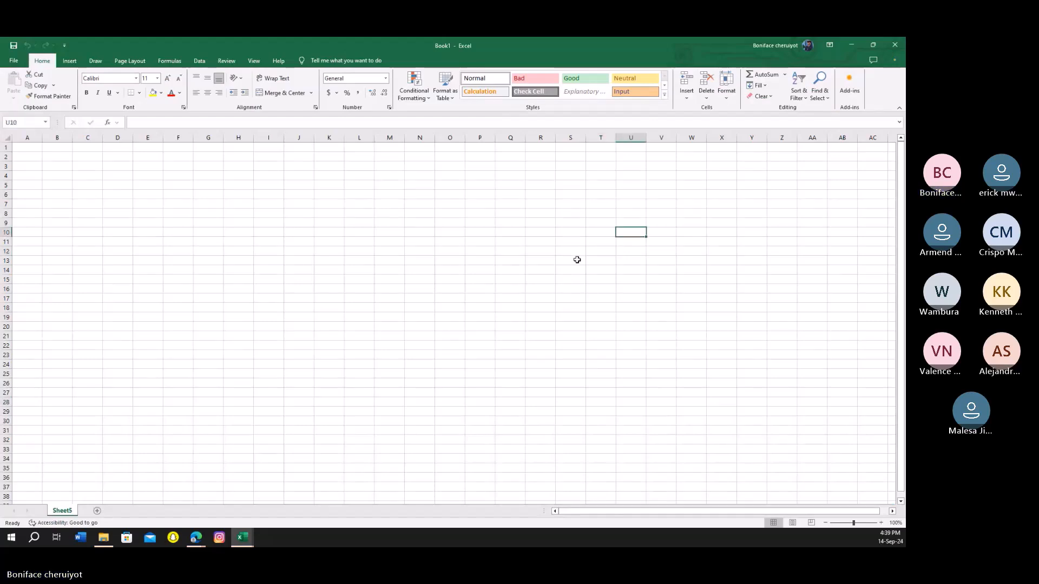
pyautogui.click(398, 281)
pyautogui.click(199, 60)
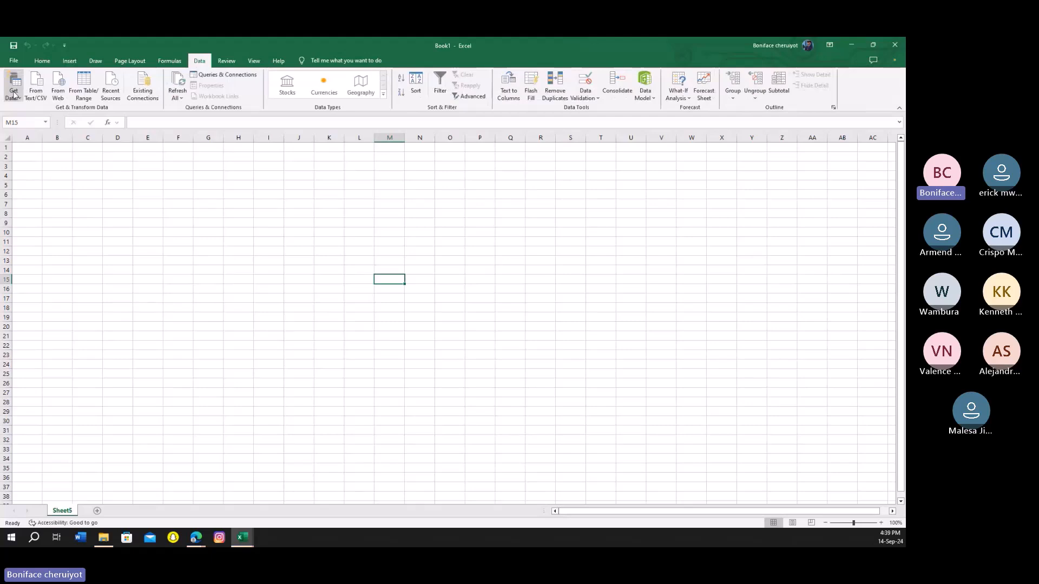
pyautogui.click(15, 94)
pyautogui.moveTo(38, 113)
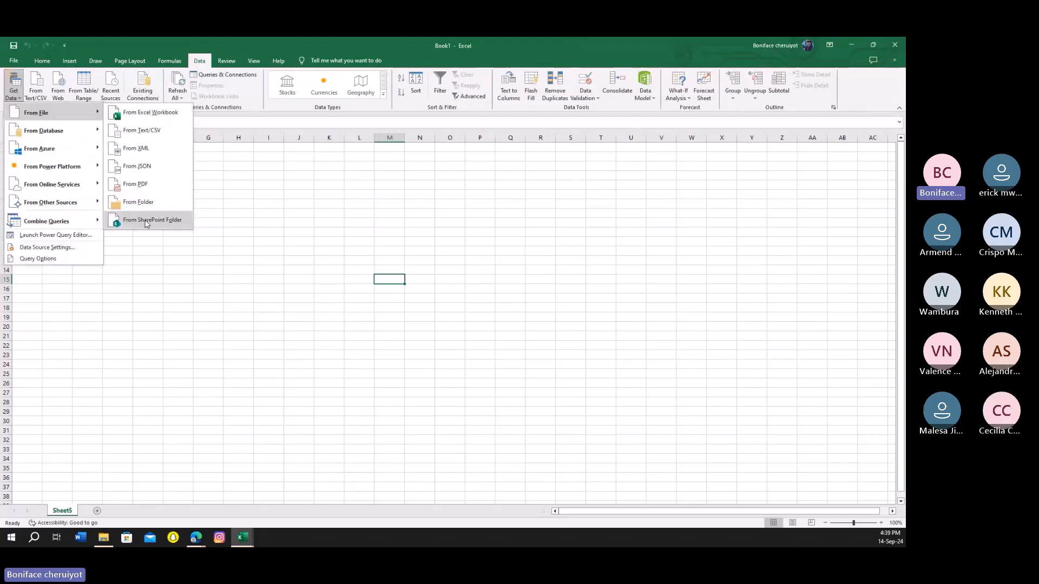
pyautogui.click(140, 113)
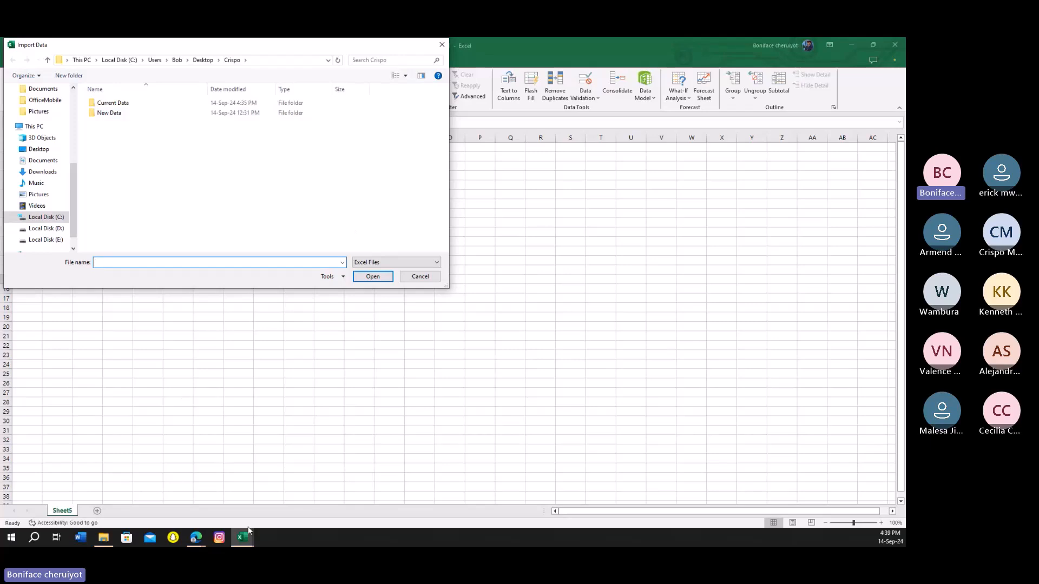
pyautogui.click(418, 277)
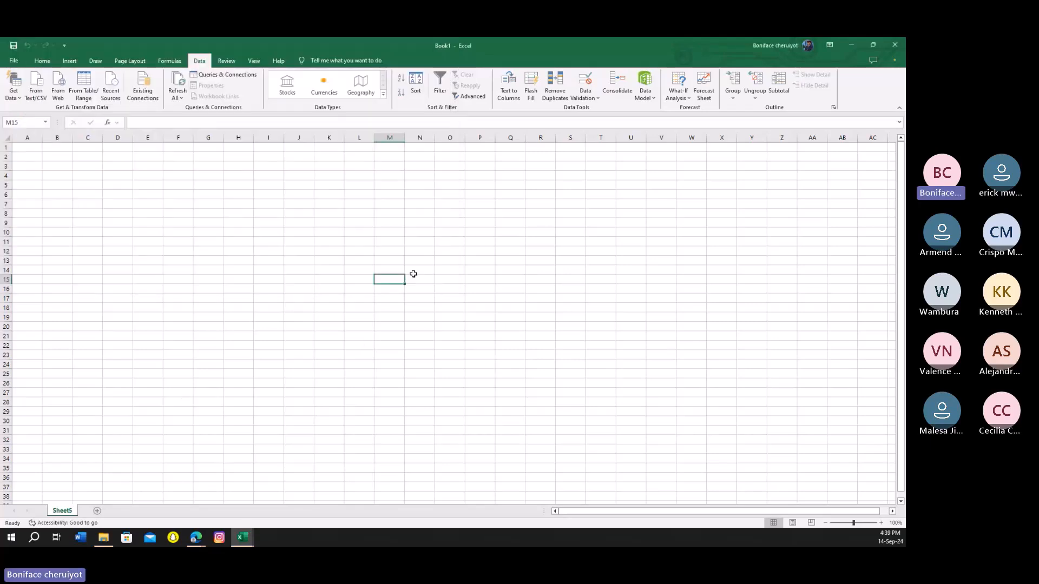
# - Save the Webinar workbook under the same name in the Desktop folder containing Current Data and New Data, and close it
pyautogui.click(242, 537)
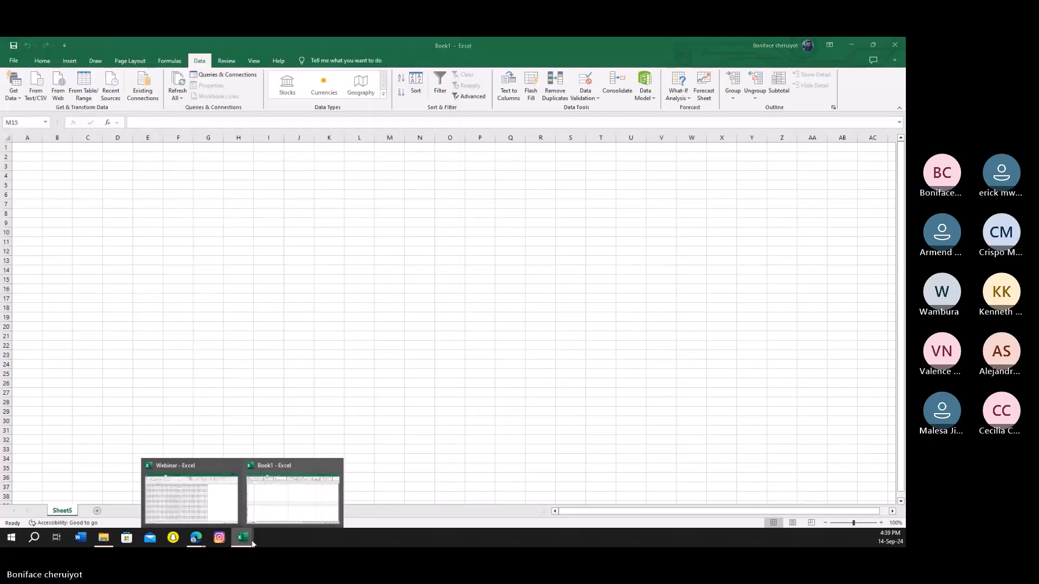
pyautogui.click(286, 511)
pyautogui.moveTo(240, 544)
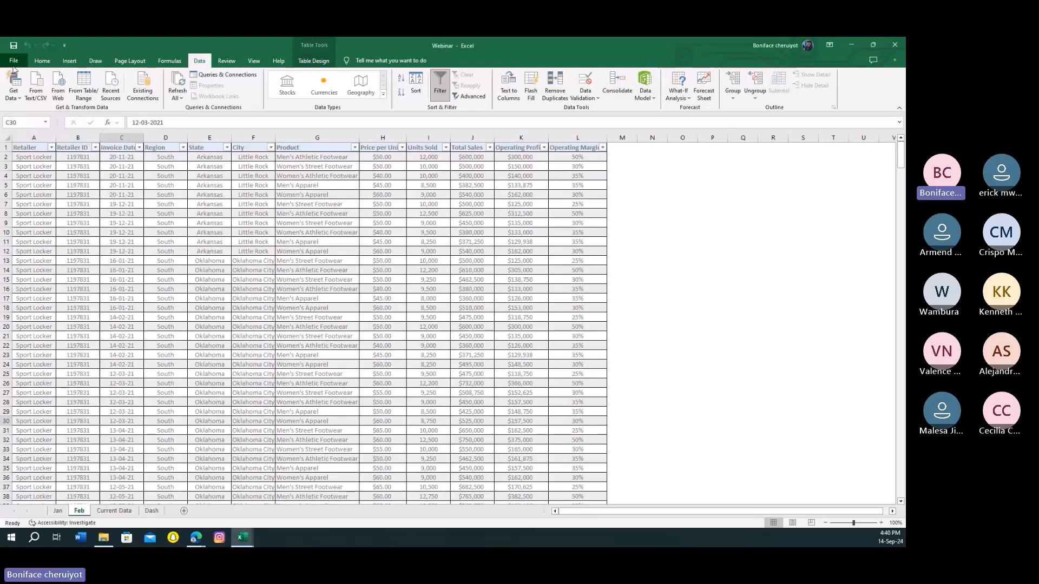
pyautogui.click(14, 60)
pyautogui.click(30, 206)
pyautogui.doubleClick(147, 227)
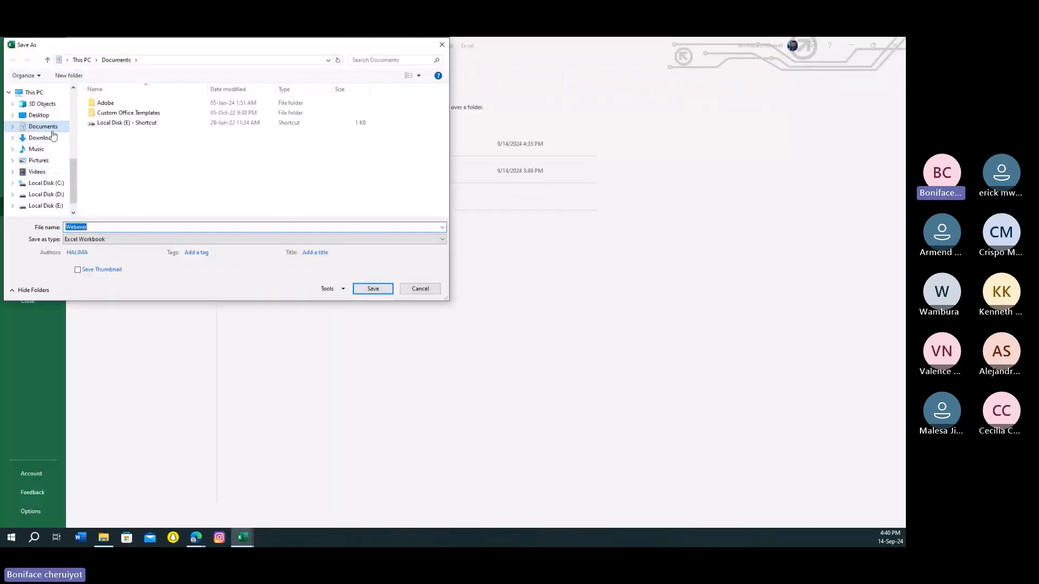
pyautogui.click(48, 118)
pyautogui.doubleClick(108, 114)
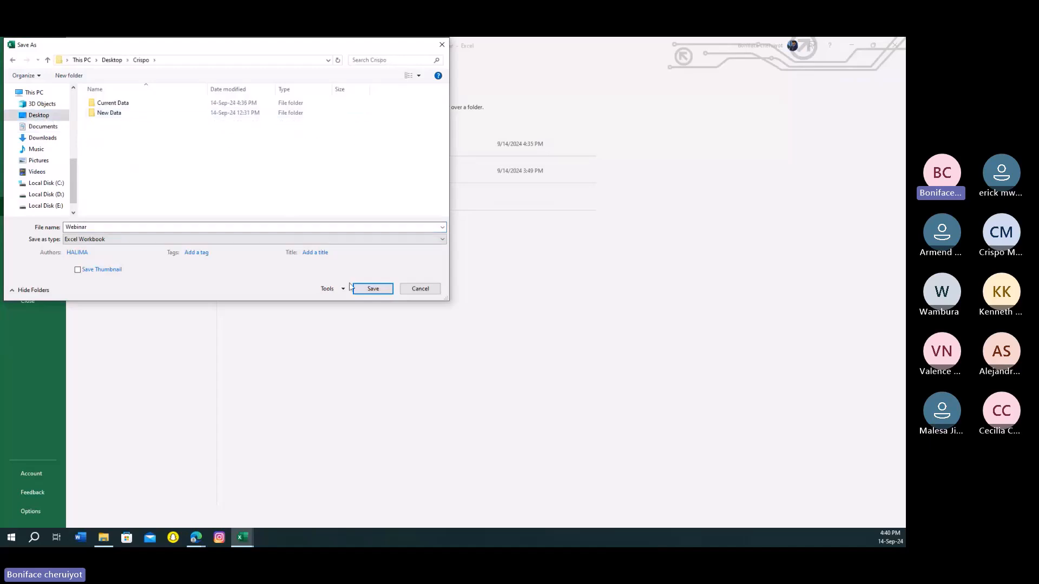
pyautogui.click(373, 288)
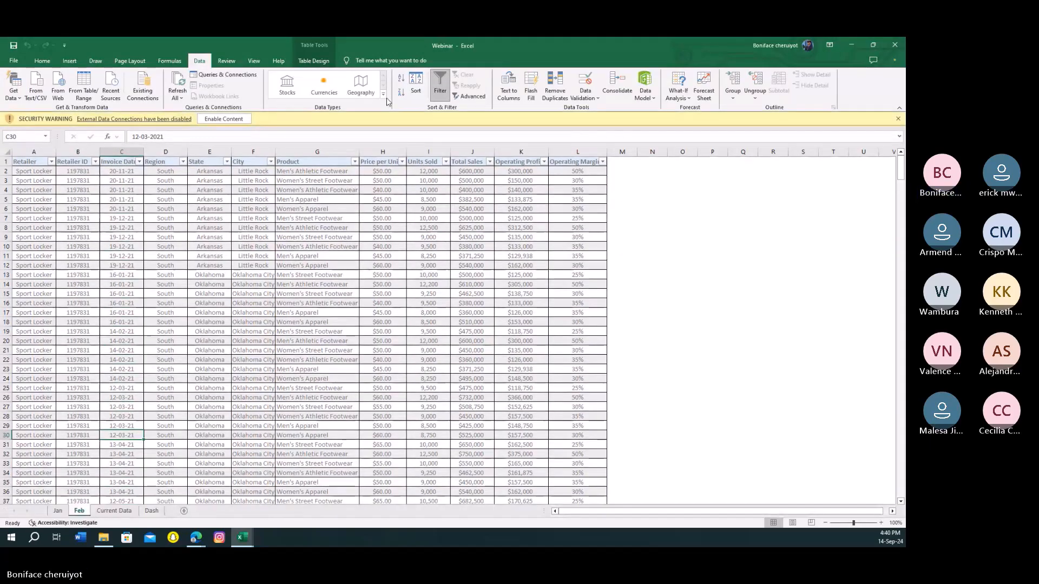
pyautogui.click(894, 45)
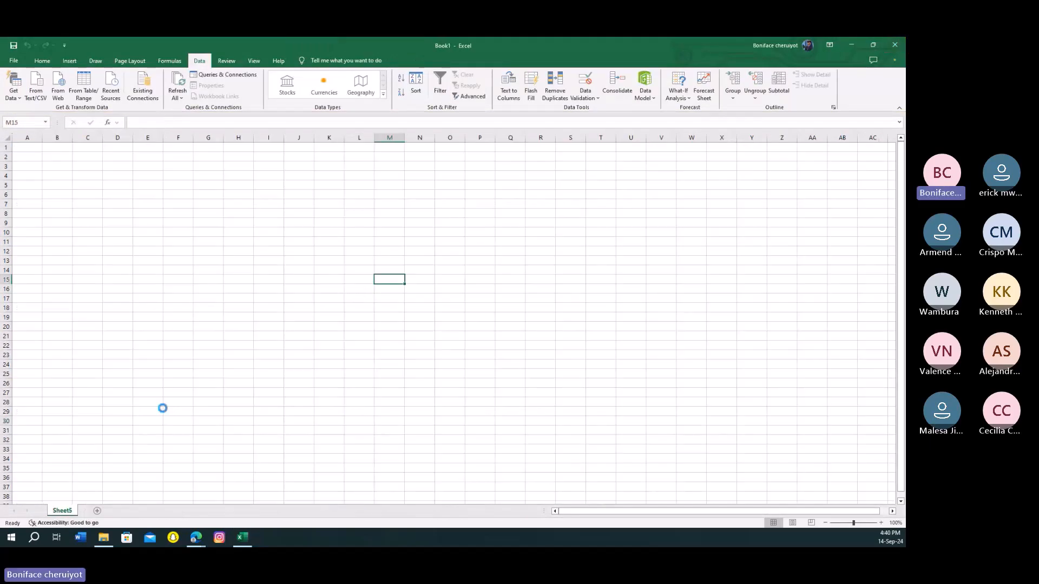
# - Start importing data from the saved Webinar Excel workbook into Book1
pyautogui.click(238, 213)
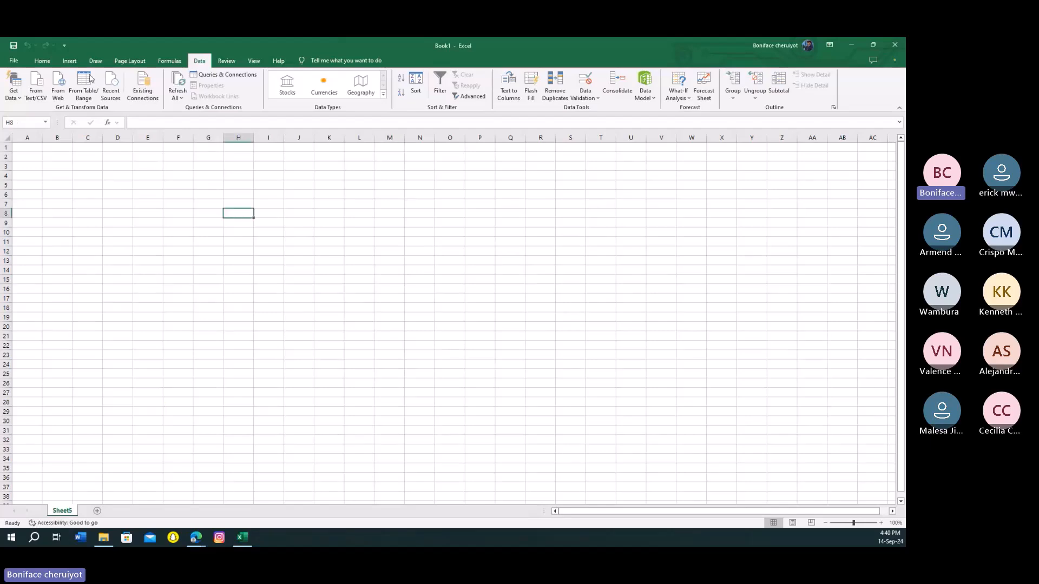
pyautogui.click(13, 86)
pyautogui.moveTo(36, 118)
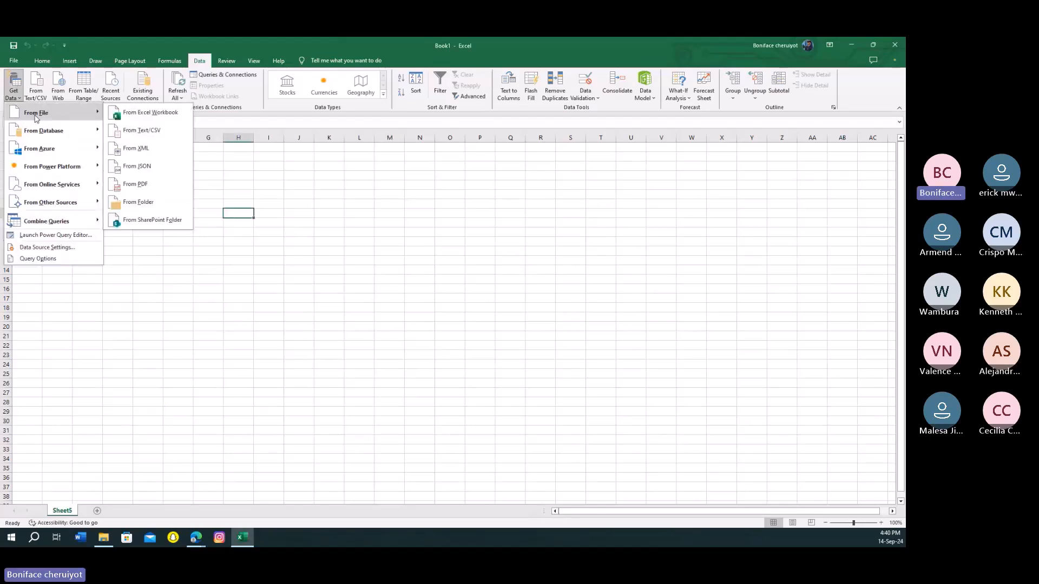
pyautogui.click(135, 113)
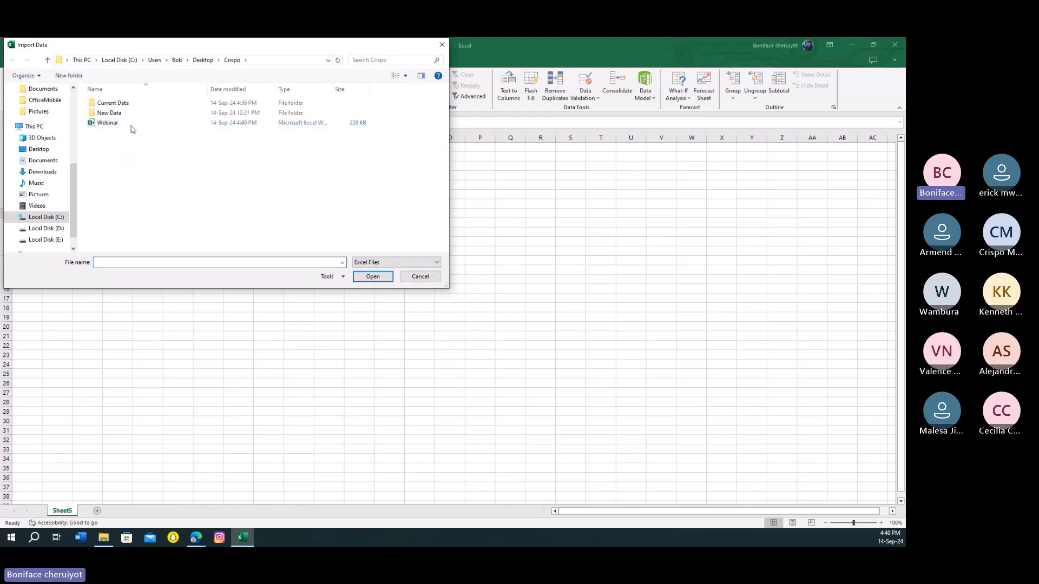
pyautogui.click(132, 124)
pyautogui.click(361, 277)
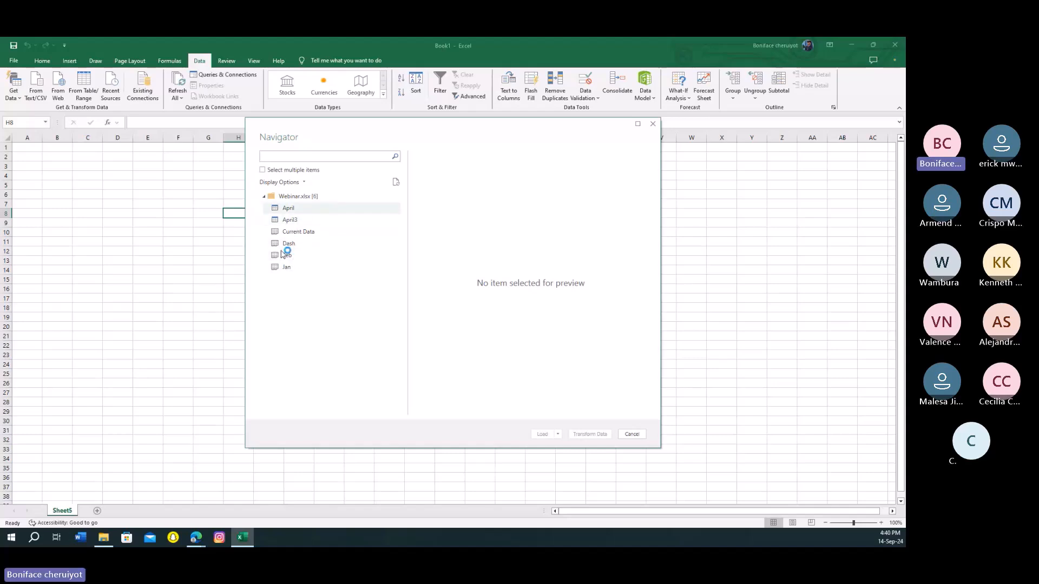
# - Select the Jan and Feb sheets for import and open them as queries in Power Query Editor, comparing both
pyautogui.click(262, 170)
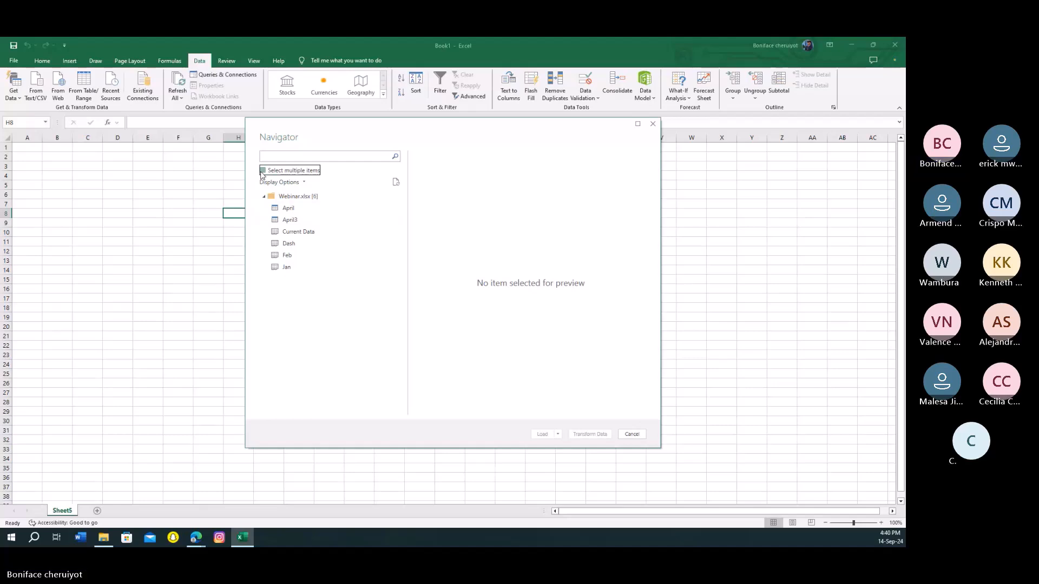
pyautogui.click(274, 267)
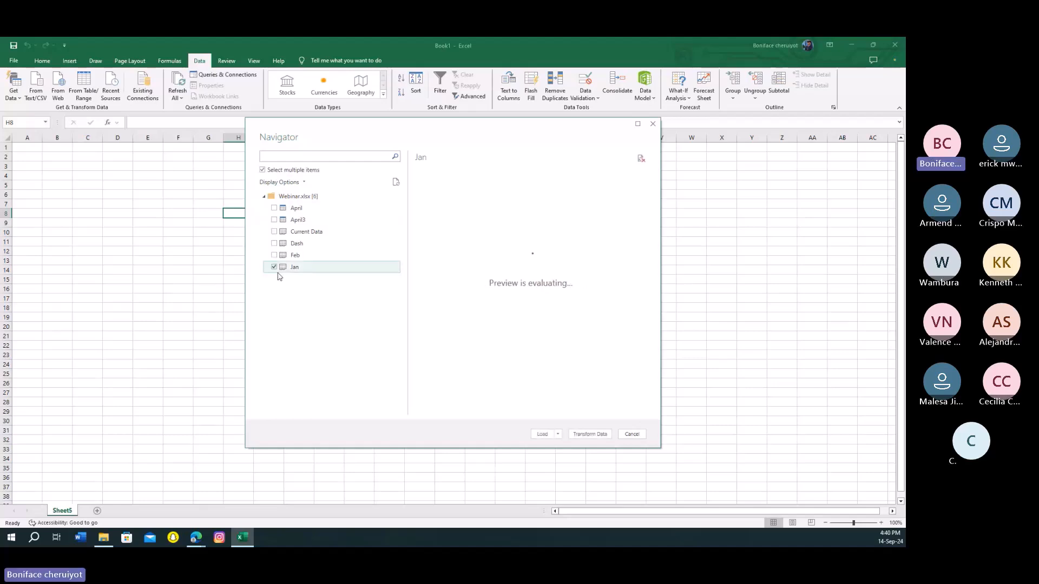
pyautogui.click(274, 255)
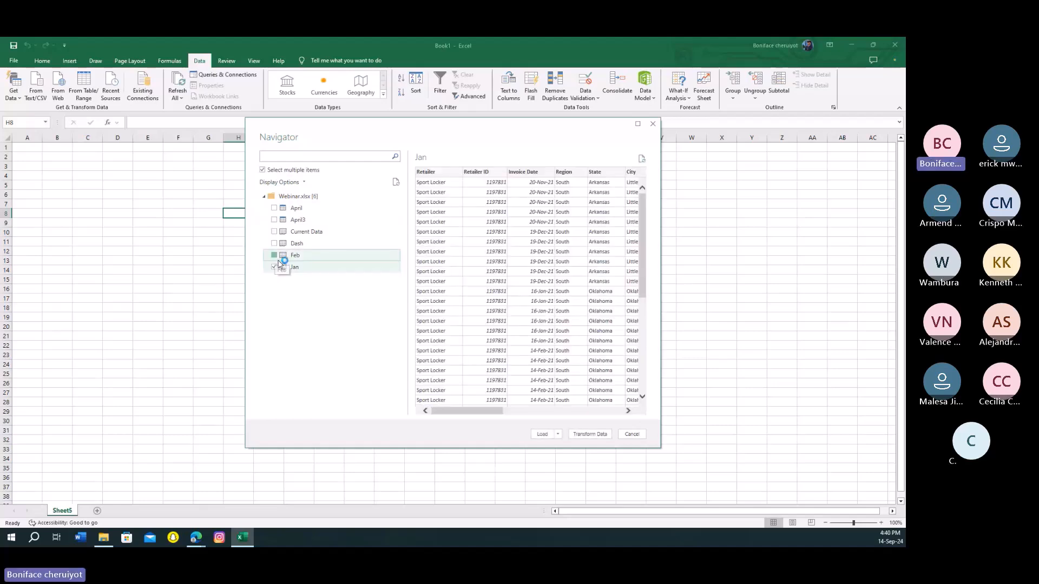
pyautogui.click(557, 434)
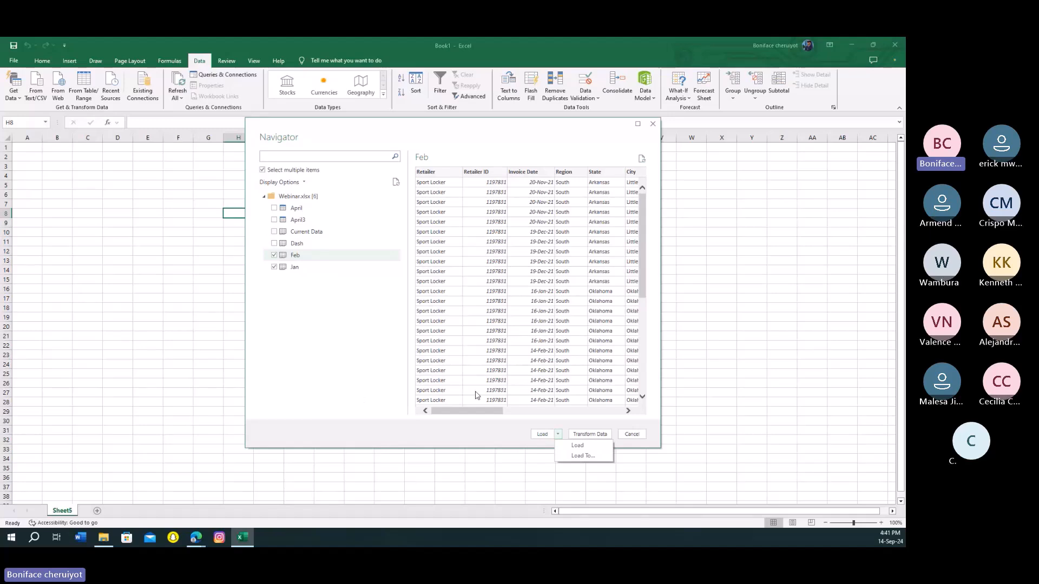
pyautogui.click(596, 434)
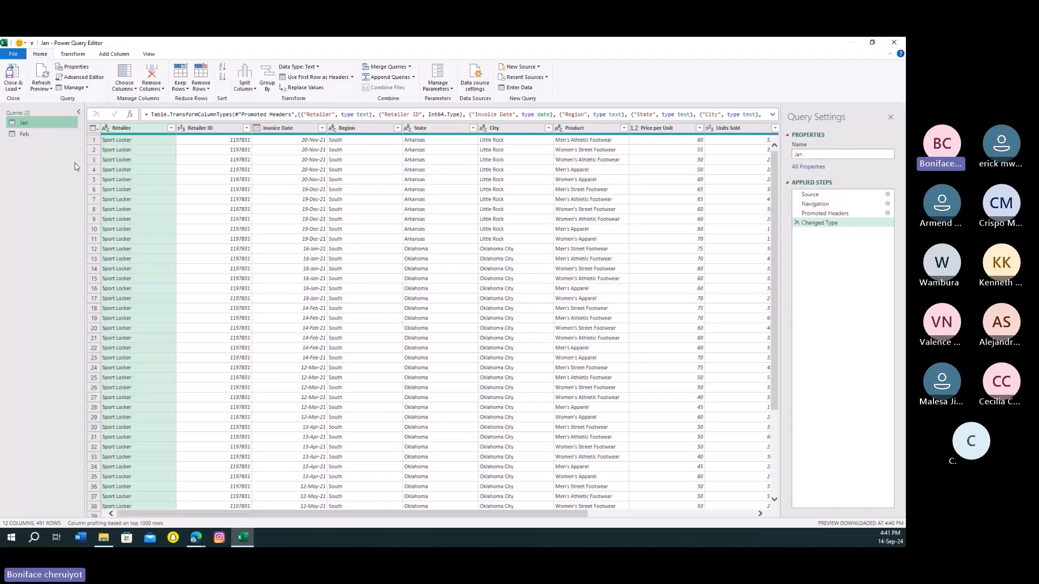
pyautogui.click(27, 134)
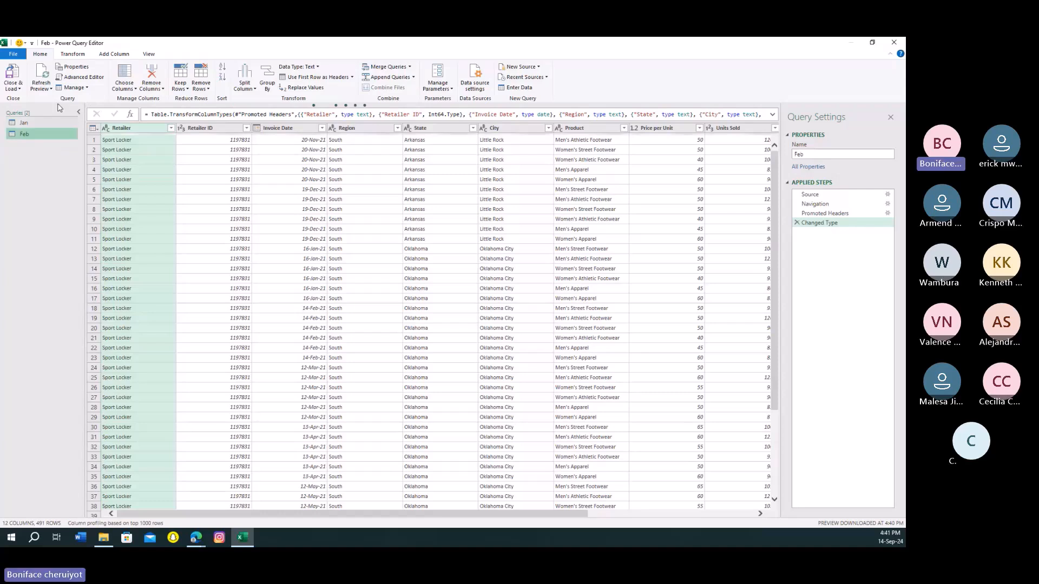
pyautogui.click(53, 124)
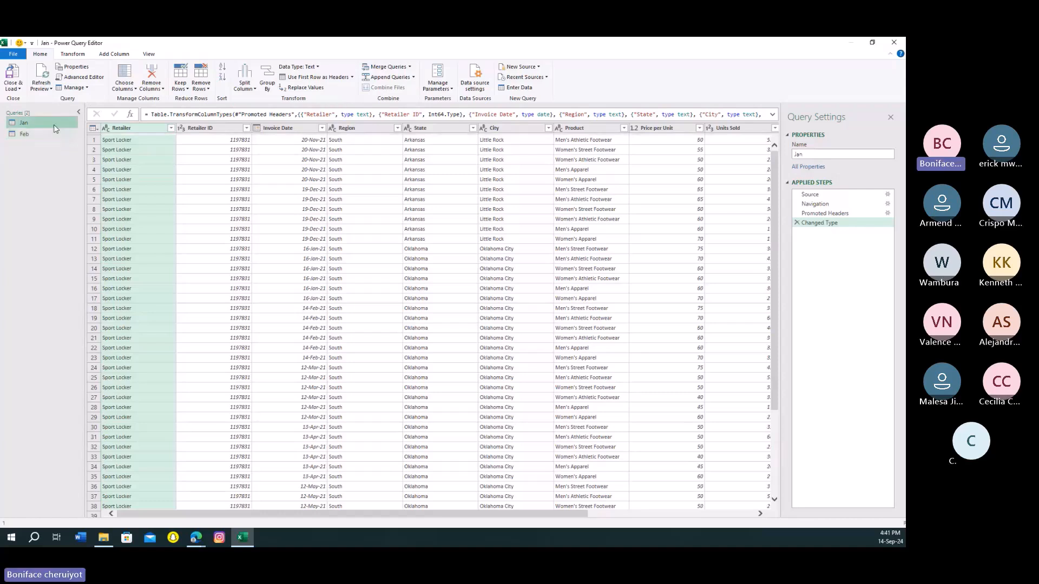
# - Hide the query settings and display the Feb query's data
pyautogui.click(890, 119)
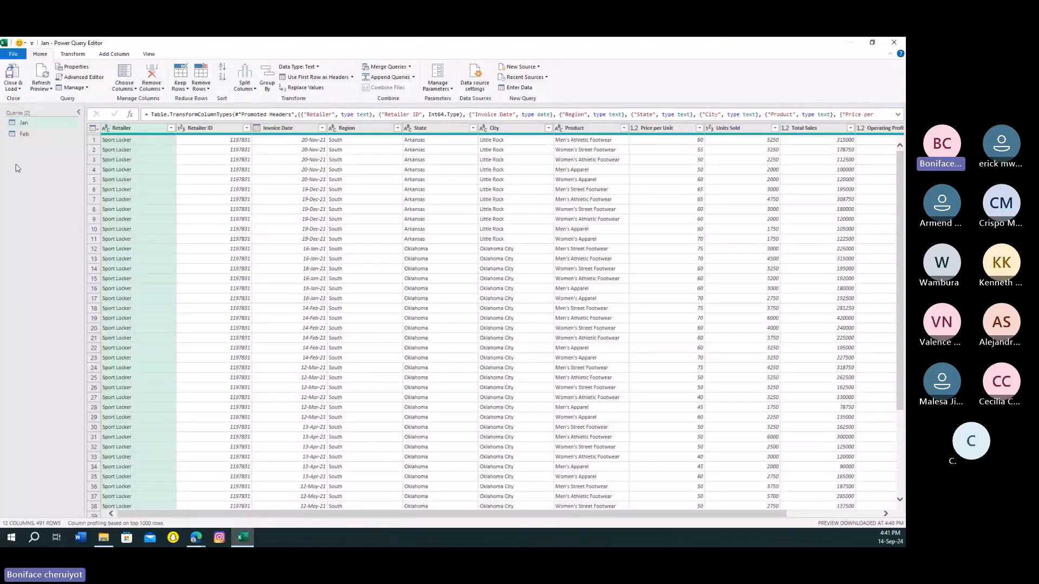
pyautogui.click(25, 135)
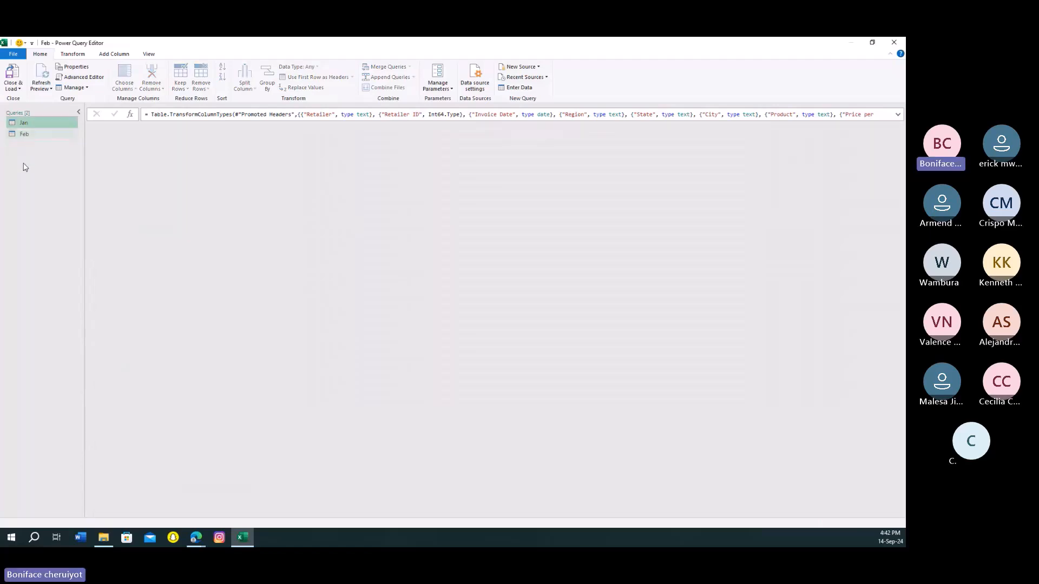
pyautogui.rightClick(24, 165)
pyautogui.click(25, 157)
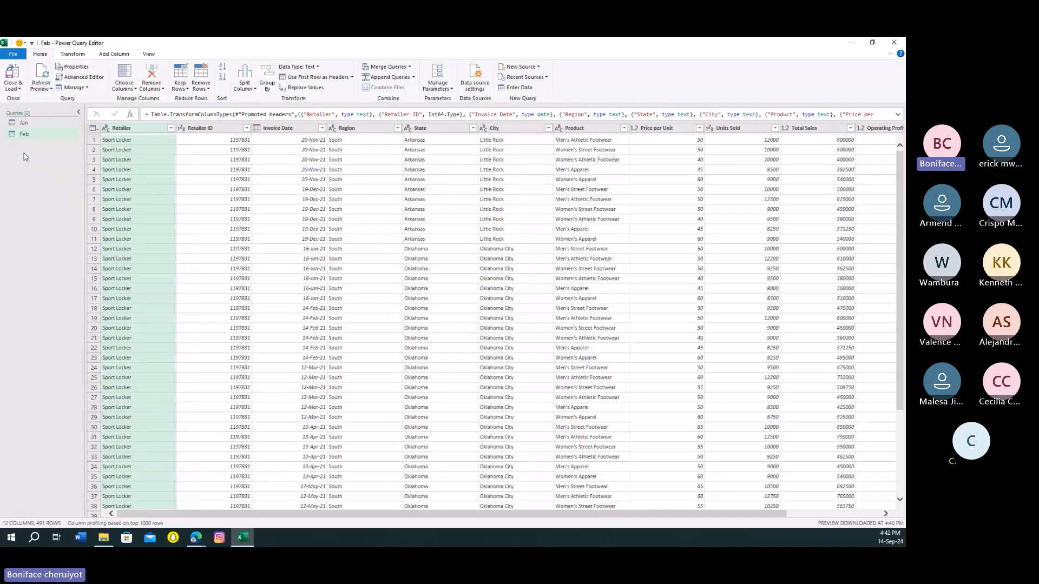
# - Start appending queries as a new query and look through the first and second table choices in two-table mode
pyautogui.rightClick(14, 185)
pyautogui.moveTo(43, 200)
pyautogui.moveTo(108, 267)
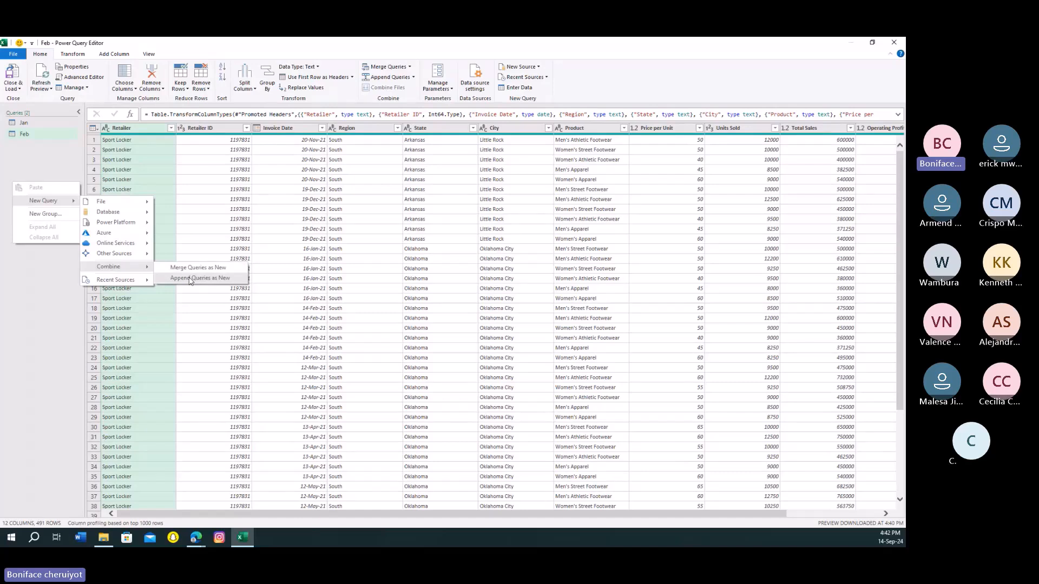
pyautogui.click(212, 279)
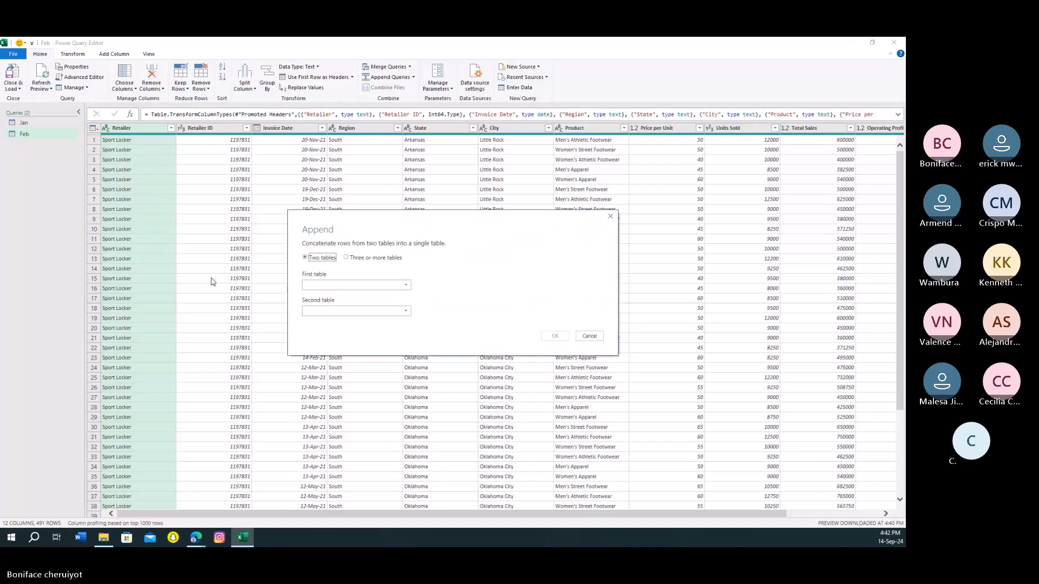
pyautogui.click(345, 257)
pyautogui.click(340, 259)
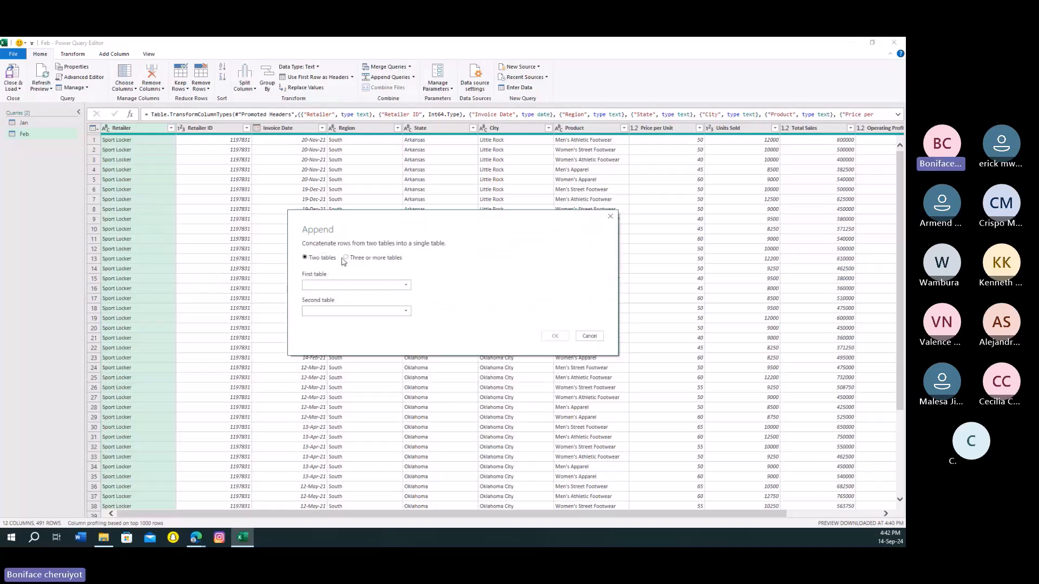
pyautogui.click(314, 258)
pyautogui.click(331, 284)
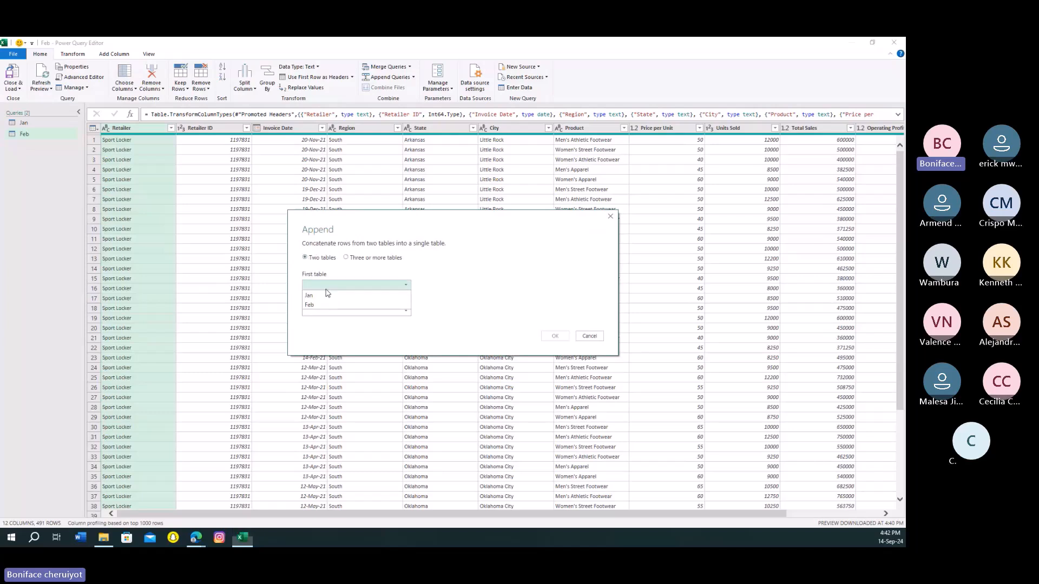
pyautogui.click(321, 313)
pyautogui.click(321, 312)
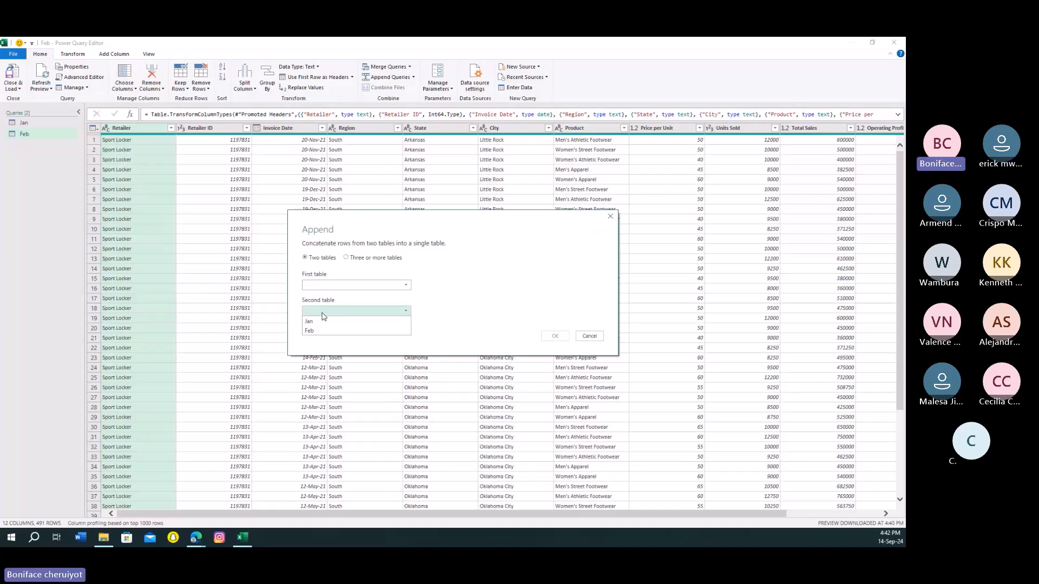
# - Append the Jan and Feb tables into a new query using the three or more tables option
pyautogui.click(347, 258)
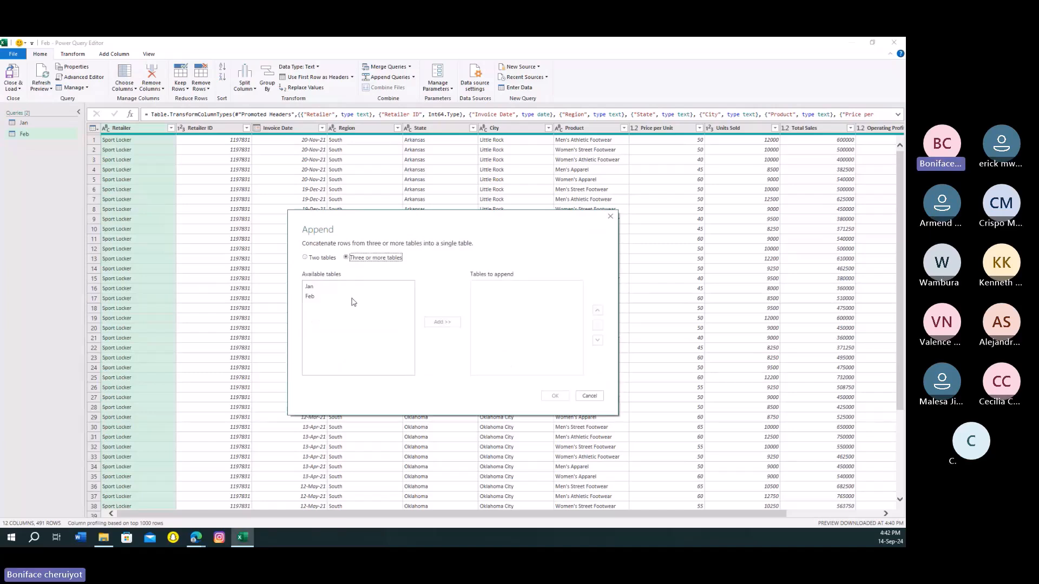
pyautogui.click(321, 286)
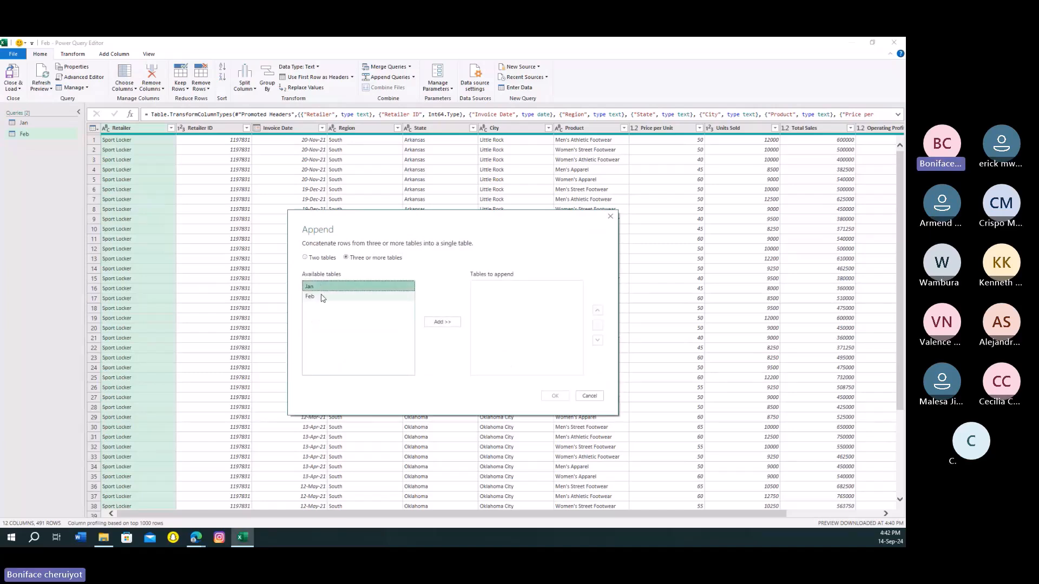
pyautogui.keyDown('ctrl'); pyautogui.click(321, 296); pyautogui.keyUp('ctrl')
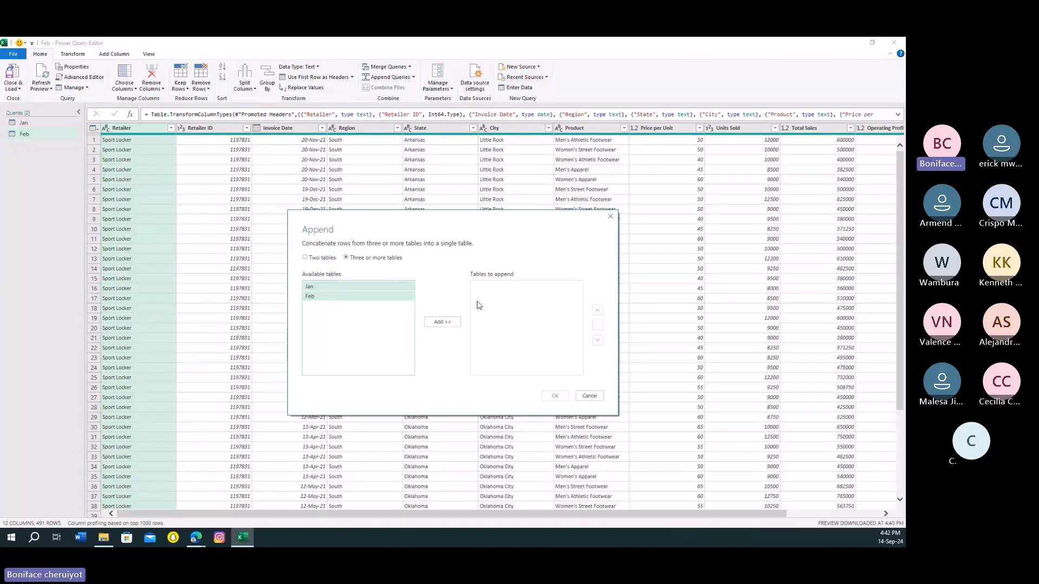
pyautogui.click(436, 322)
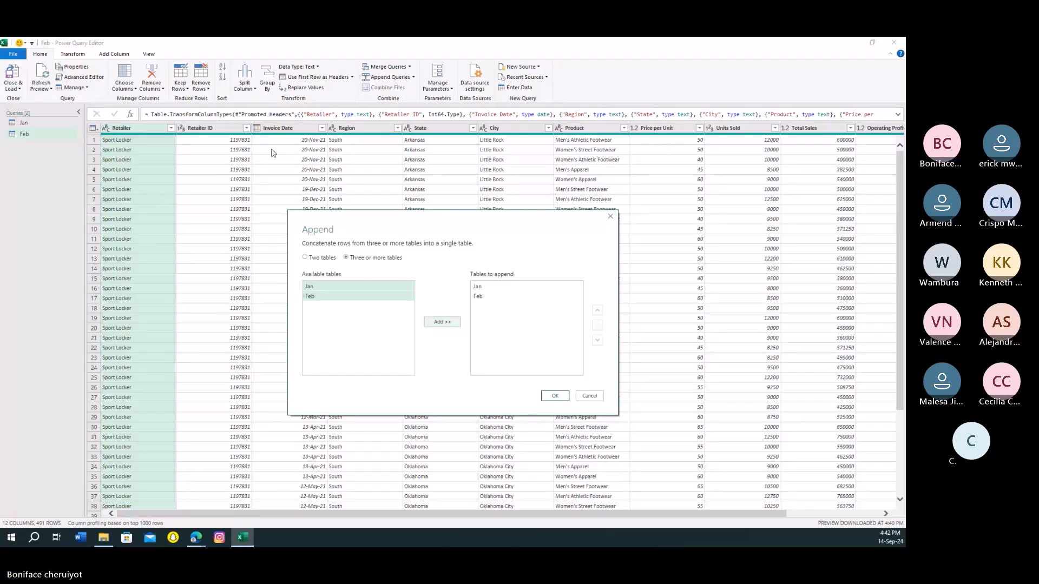
pyautogui.click(554, 396)
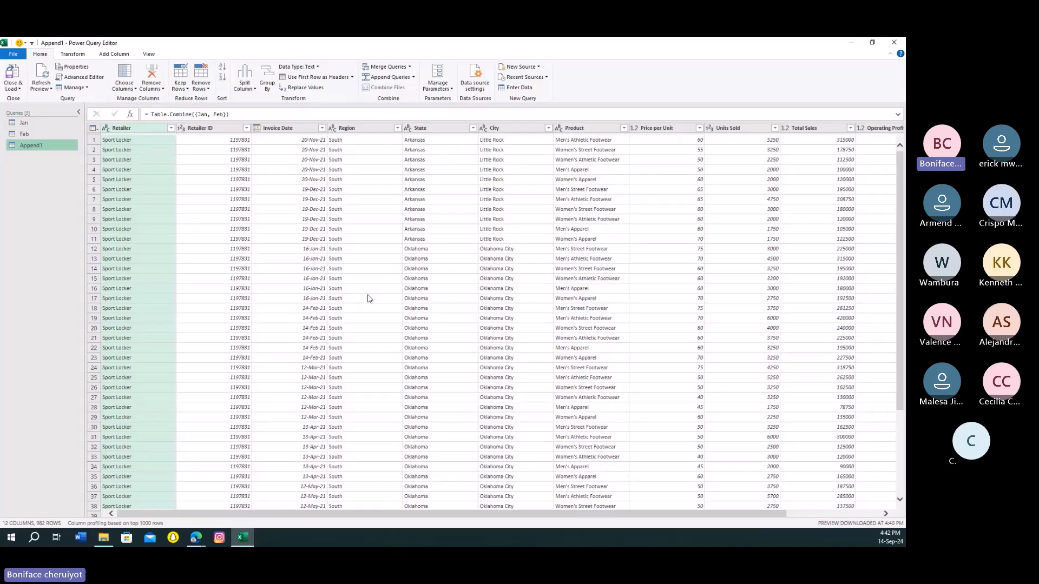
# - Rename the appended query as Consolidated Data
pyautogui.rightClick(39, 148)
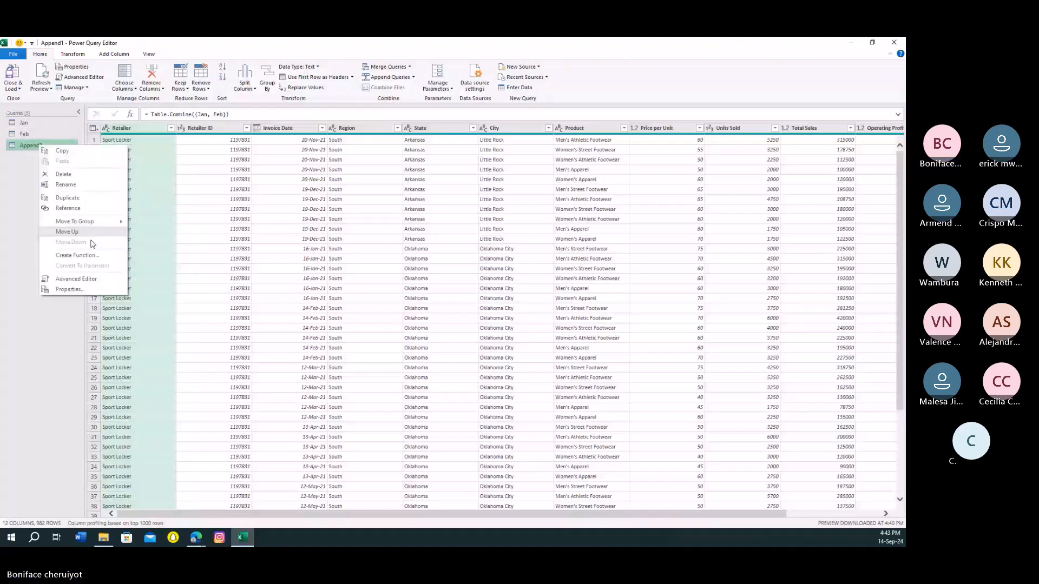
pyautogui.click(81, 186)
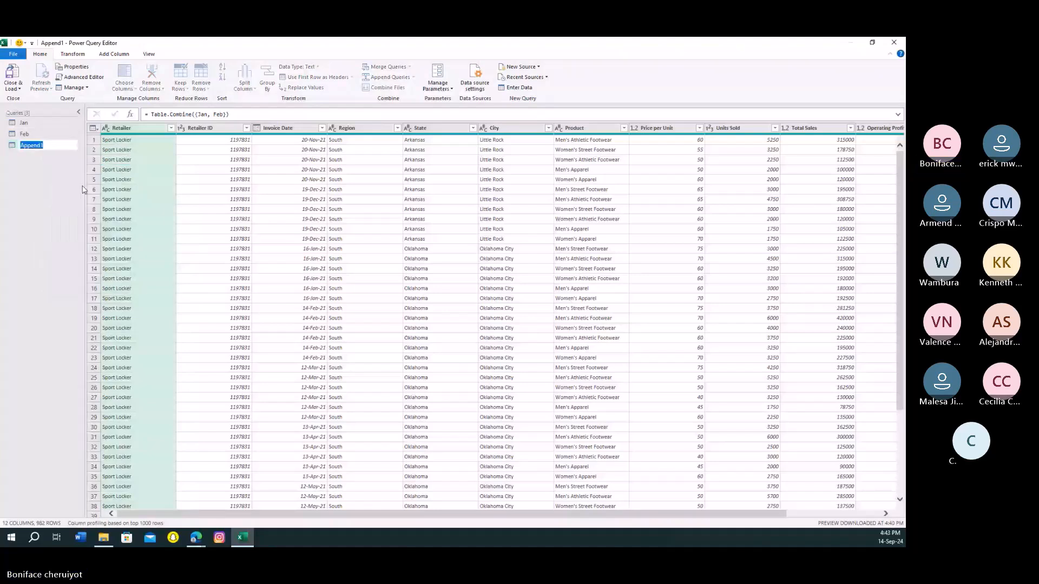
pyautogui.write('Consol')
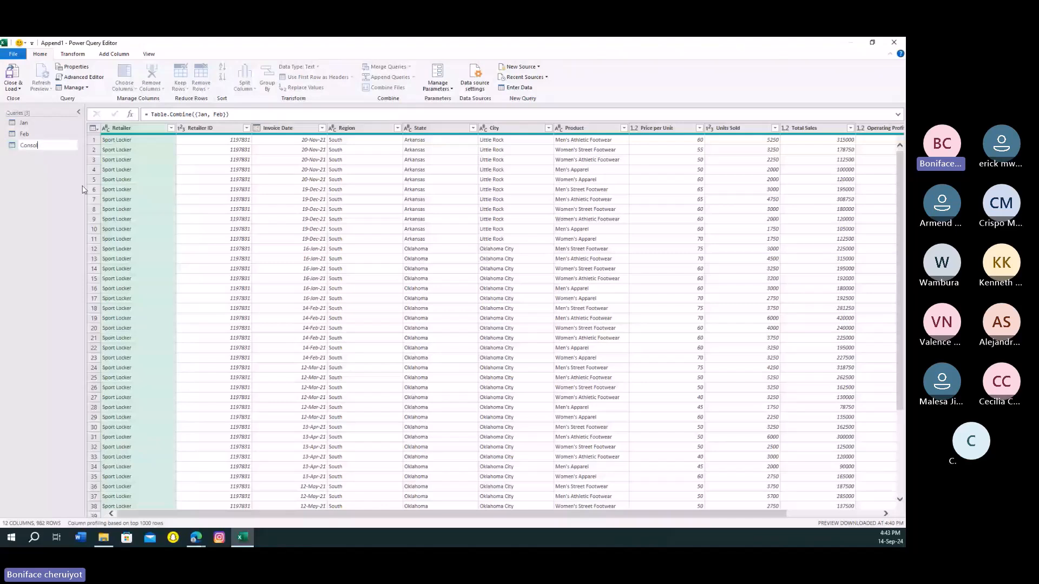
pyautogui.write('idated D')
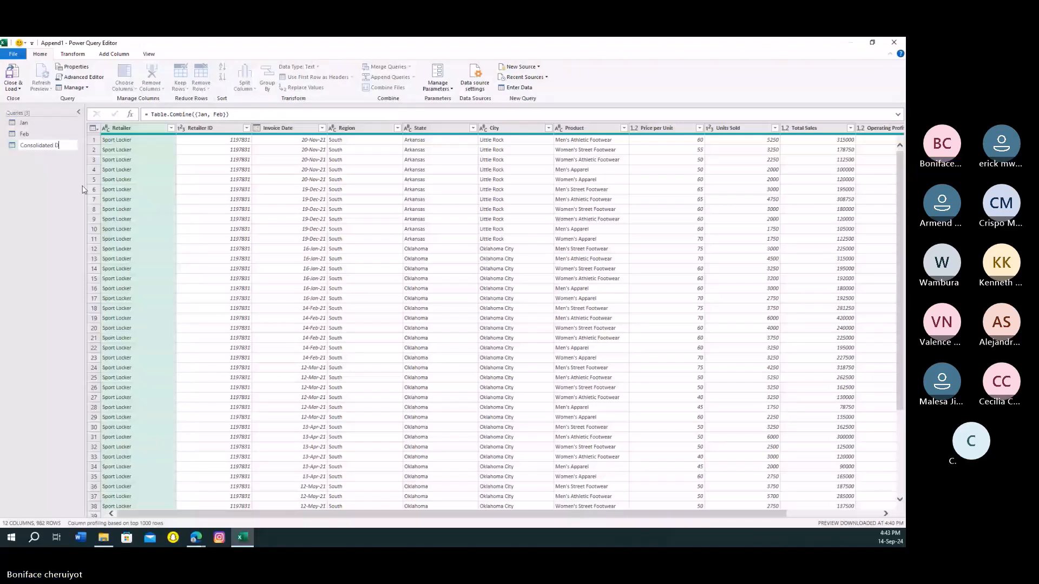
pyautogui.write('ata')
pyautogui.press('Return')
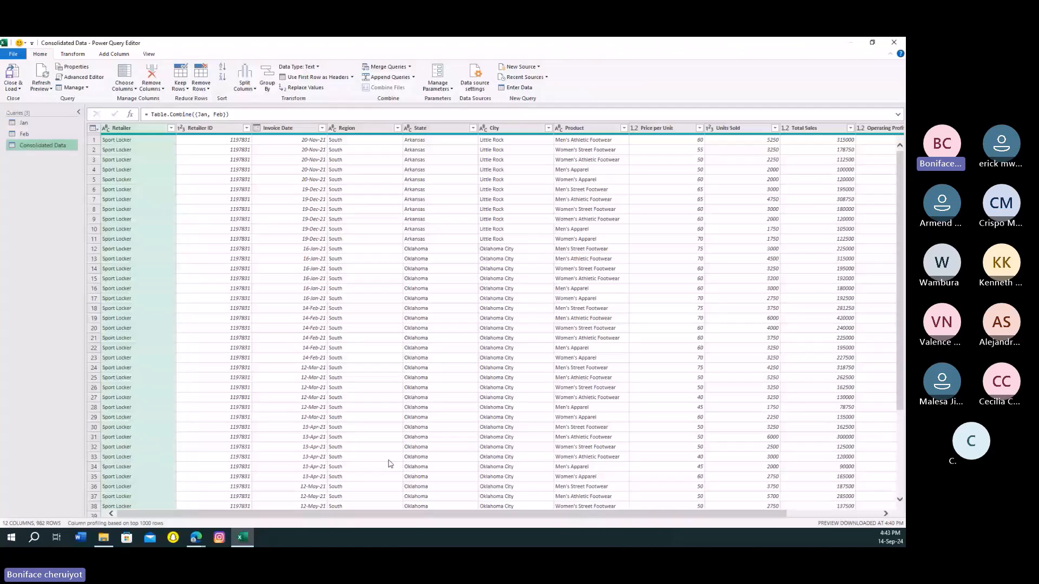
# - Keep only the Retailer, City and Total Sales columns in the Consolidated Data query
pyautogui.moveTo(400, 513); pyautogui.dragTo(233, 518)
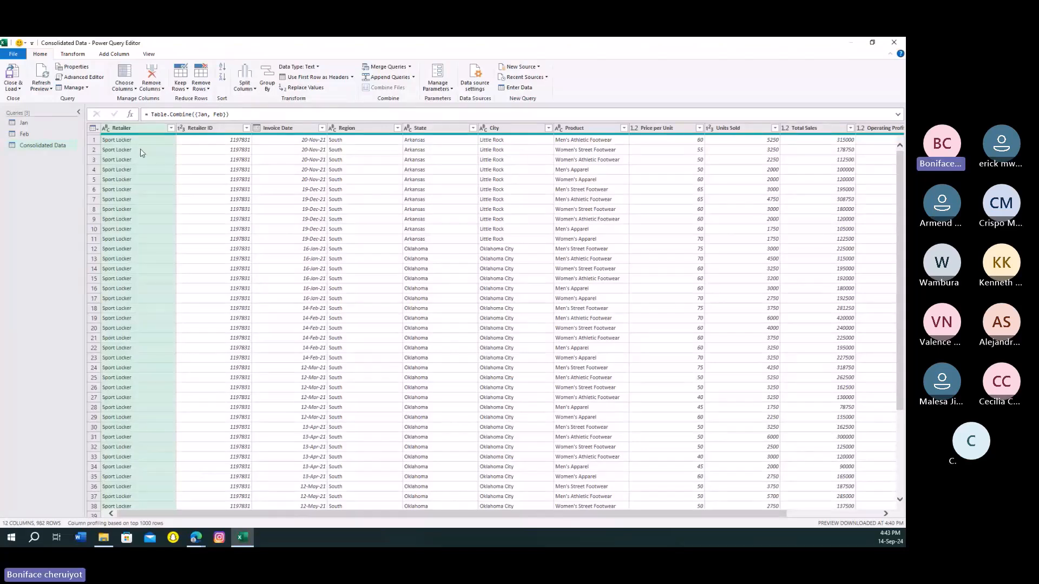
pyautogui.click(124, 88)
pyautogui.click(143, 108)
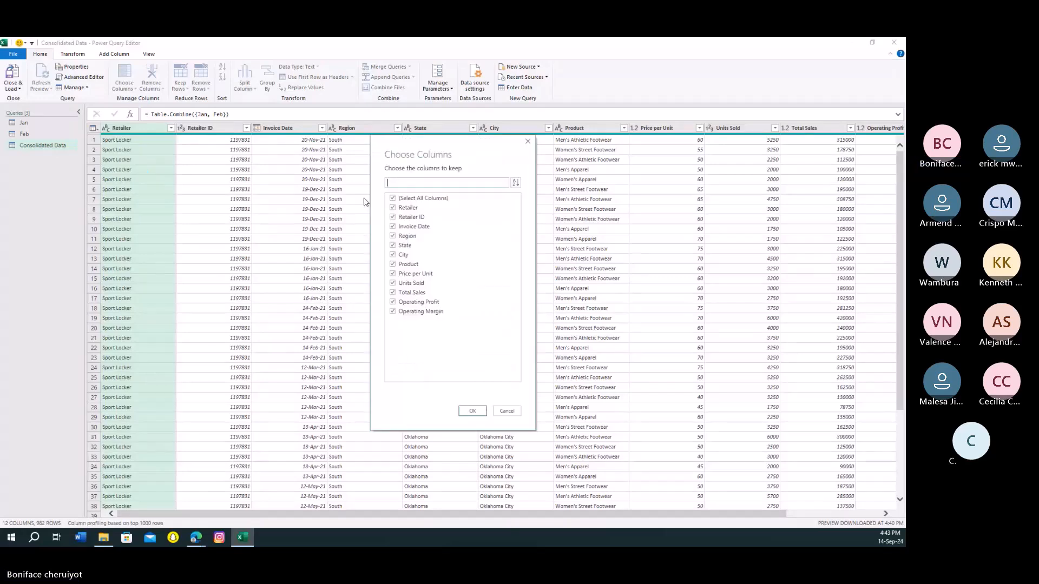
pyautogui.click(402, 199)
pyautogui.click(401, 208)
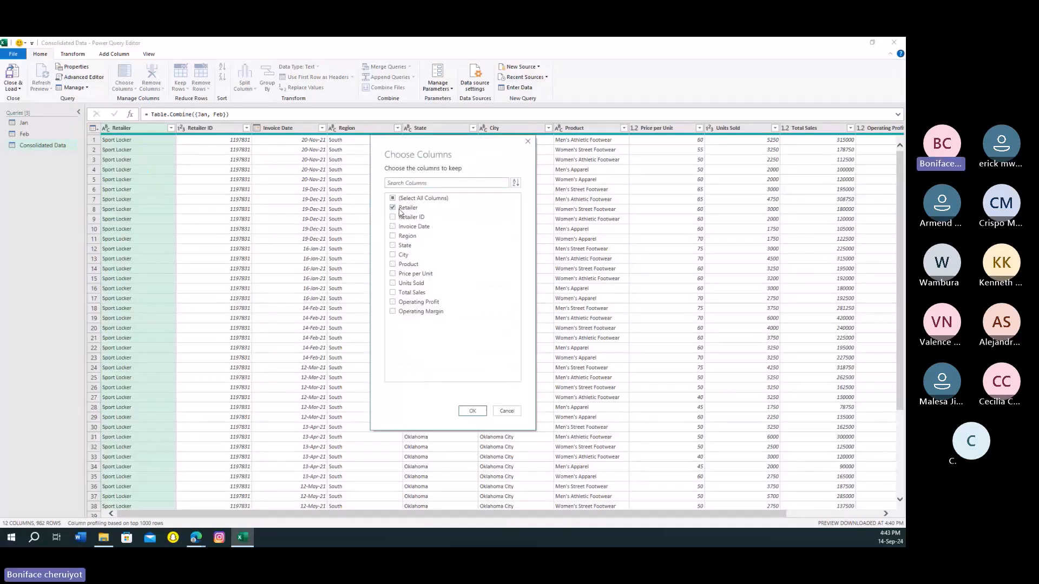
pyautogui.click(402, 256)
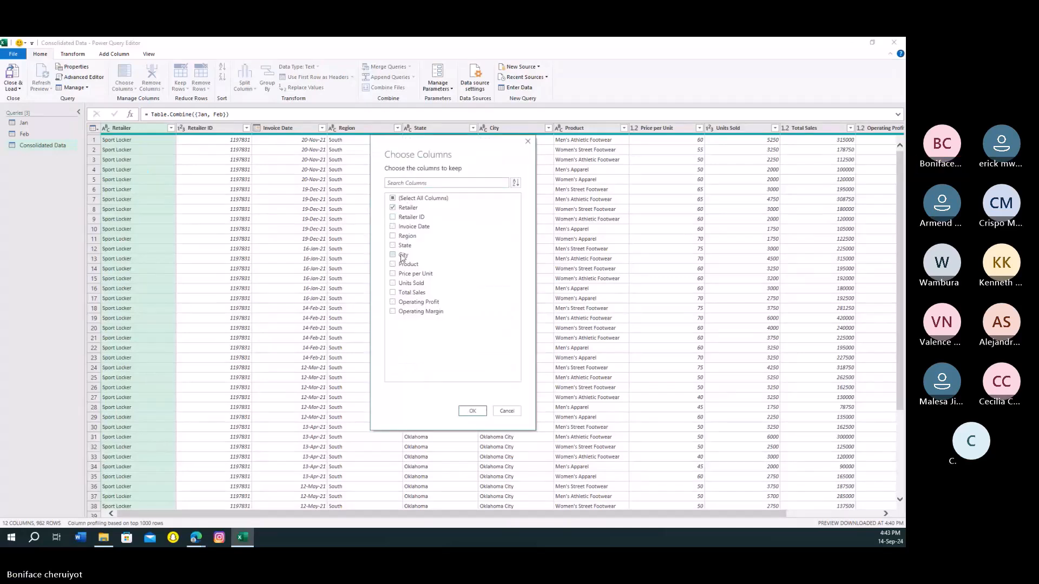
pyautogui.click(412, 293)
pyautogui.click(472, 413)
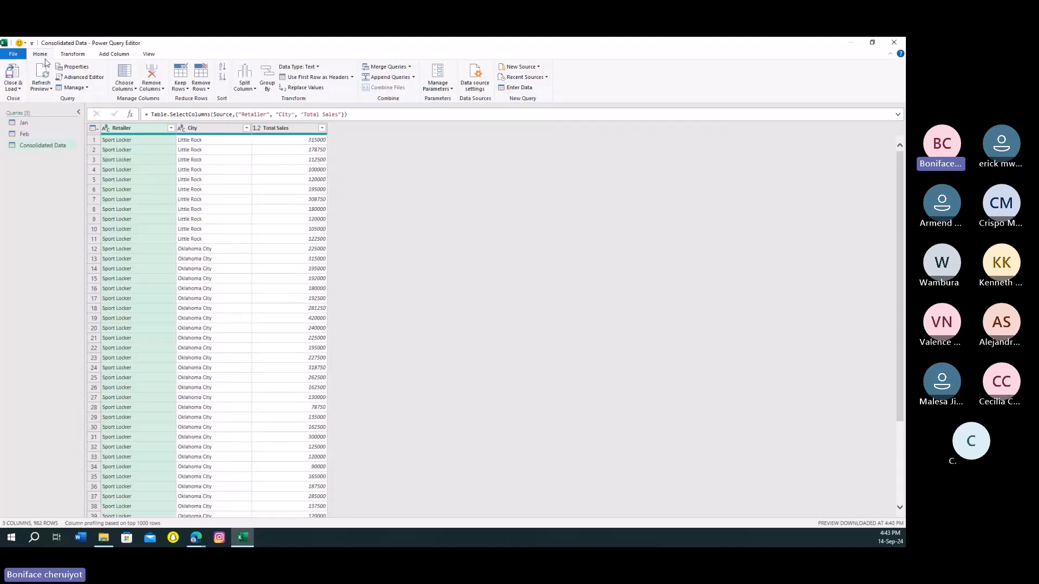
# - Load the queries to a new worksheet as a PivotTable Report and close the list of queries and connections
pyautogui.click(13, 86)
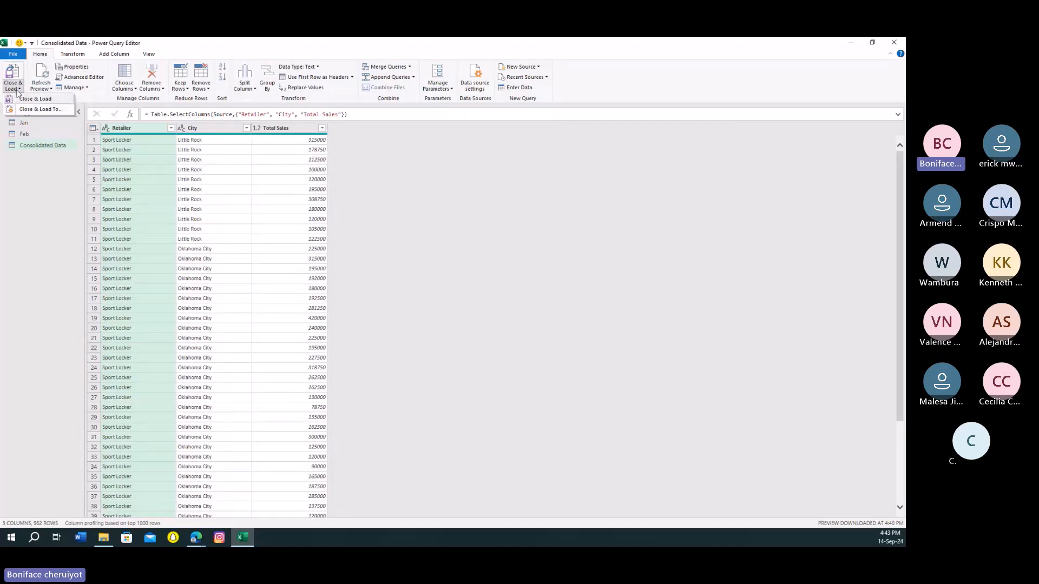
pyautogui.click(36, 109)
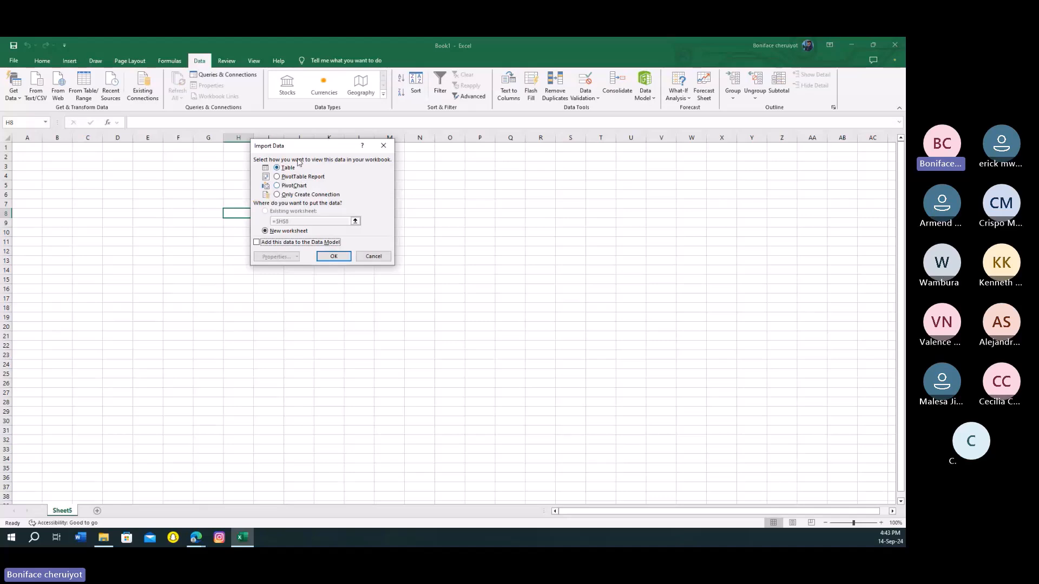
pyautogui.click(289, 179)
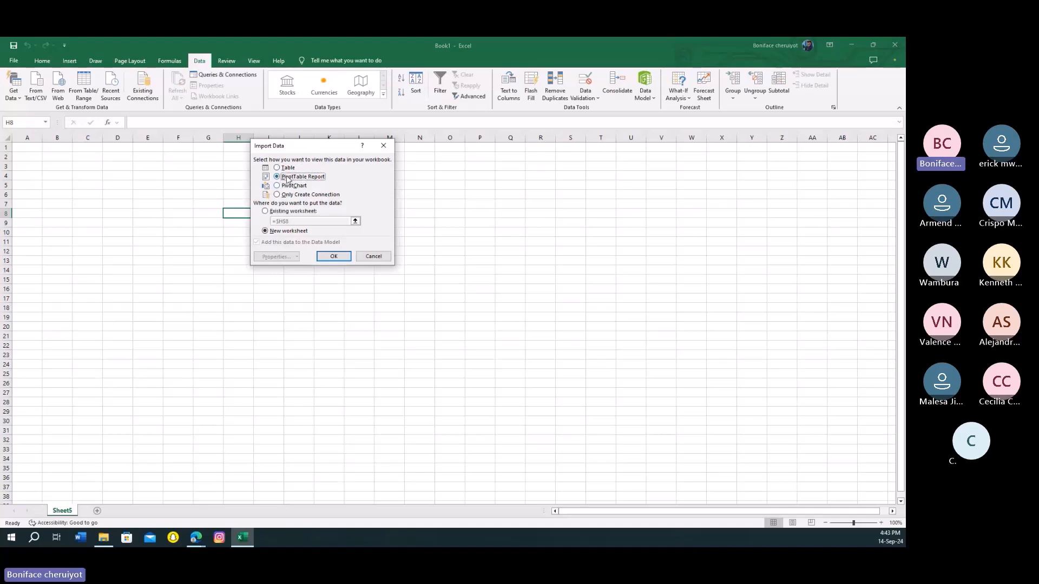
pyautogui.click(333, 256)
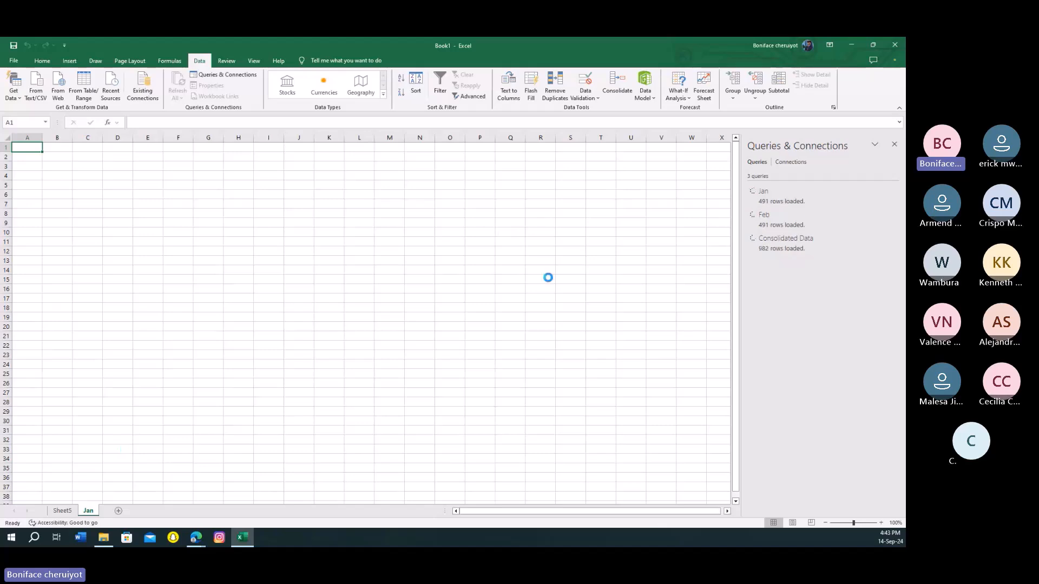
pyautogui.click(476, 270)
pyautogui.click(894, 144)
pyautogui.click(311, 382)
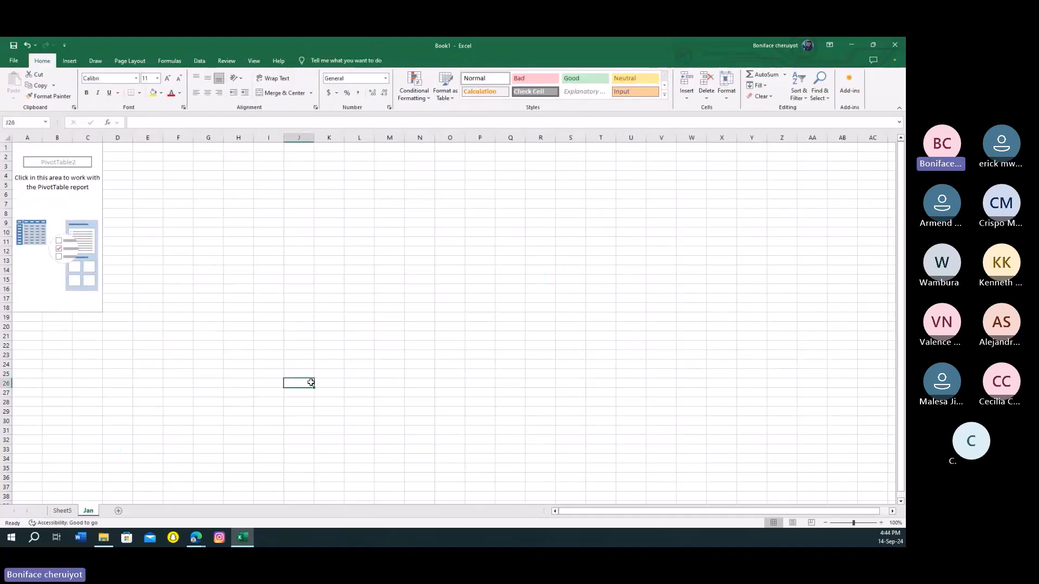
# - Delete the empty original sheet and rename the Jan sheet containing the PivotTable as Dash
pyautogui.click(62, 510)
pyautogui.rightClick(61, 511)
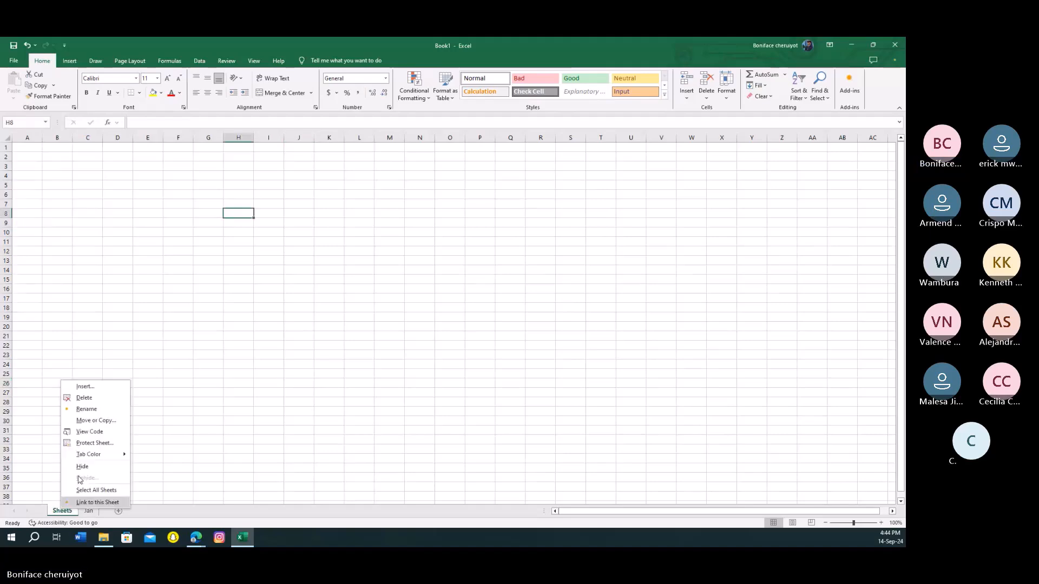
pyautogui.click(89, 398)
pyautogui.rightClick(55, 512)
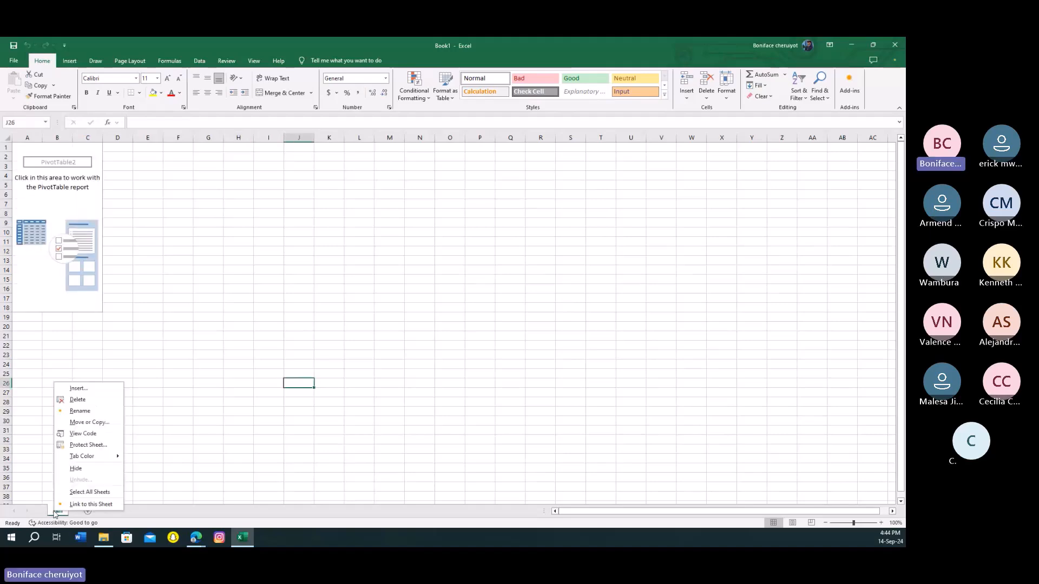
pyautogui.click(106, 412)
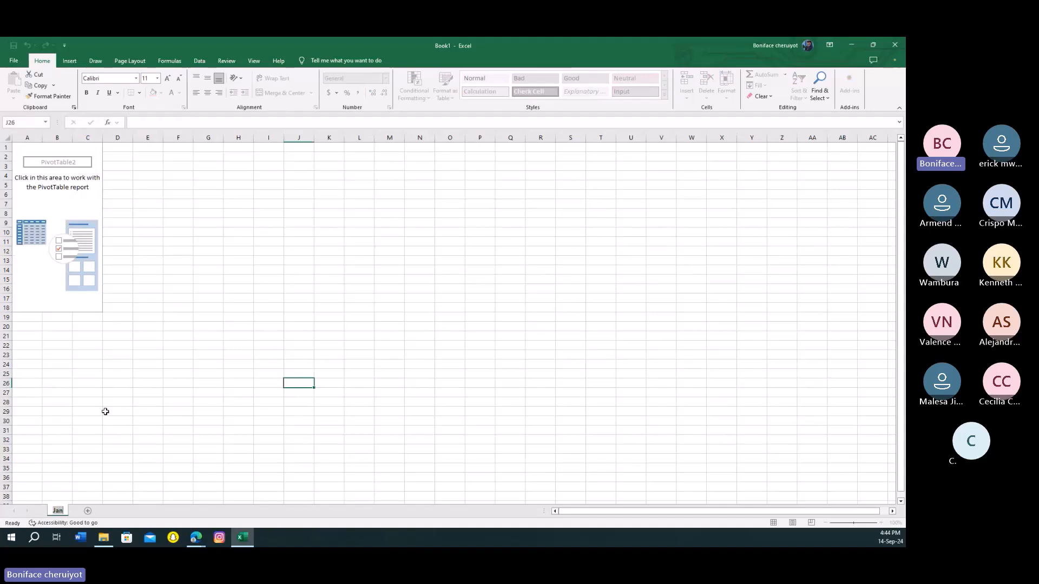
pyautogui.write('Dash')
pyautogui.click(105, 412)
# - Add the Feb table's Total Sales field to the PivotTable as a summed value
pyautogui.click(75, 212)
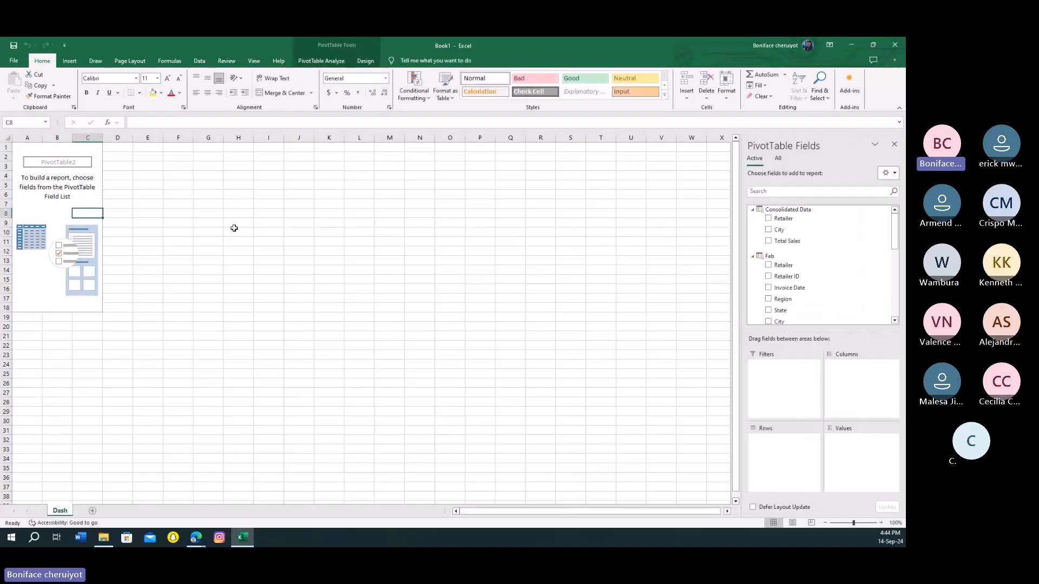
pyautogui.scroll(-1, 809, 276)
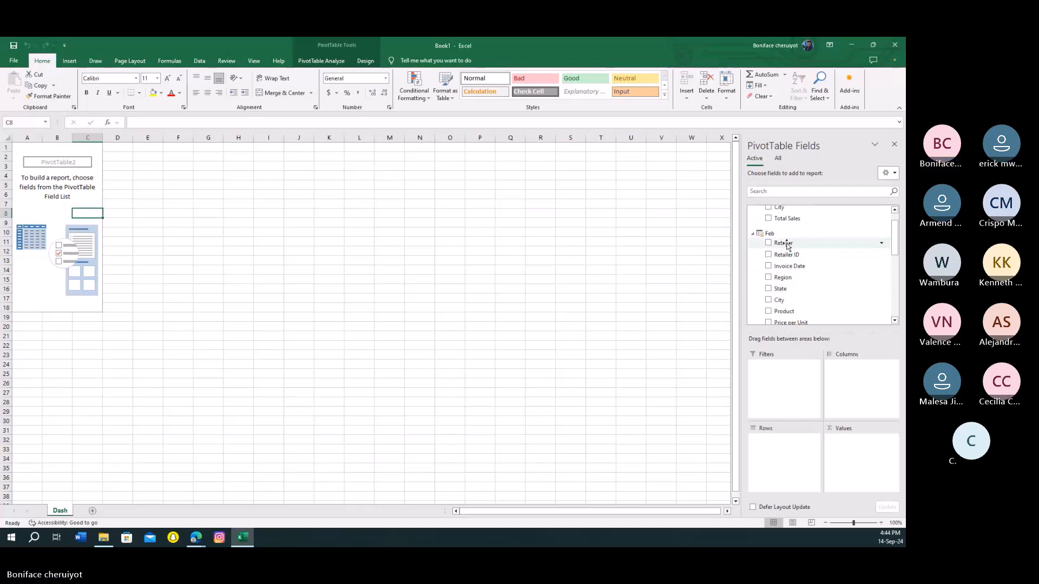
pyautogui.scroll(-3, 780, 295)
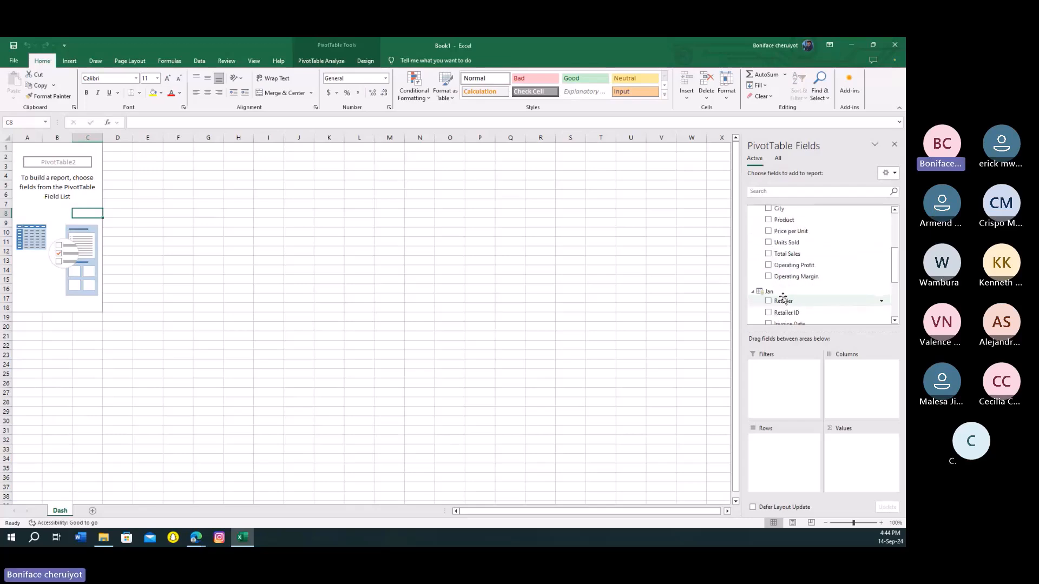
pyautogui.click(768, 254)
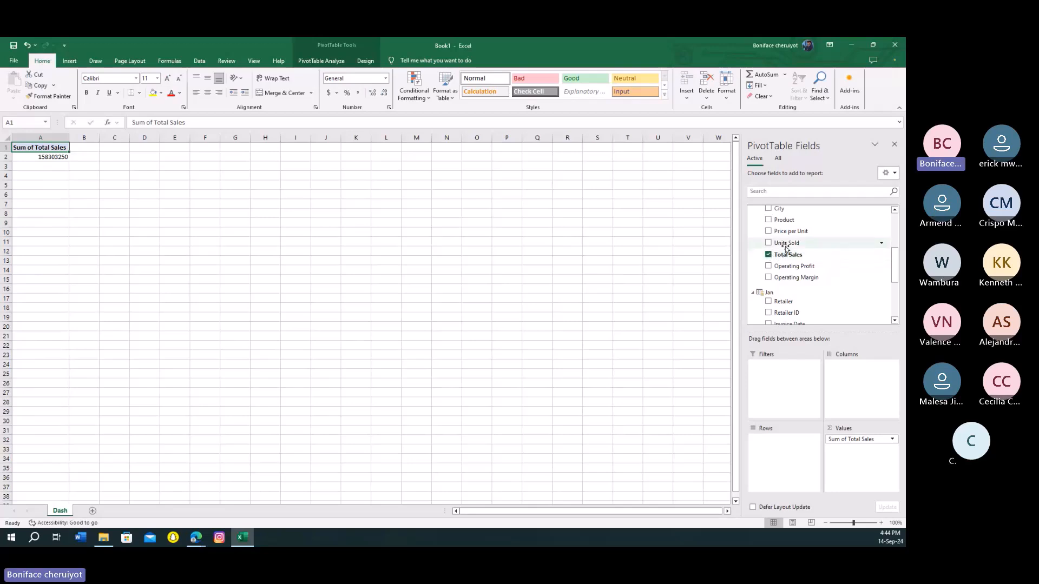
# - Add the Feb table's City field to the PivotTable rows to break Total Sales down by city
pyautogui.scroll(1, 779, 243)
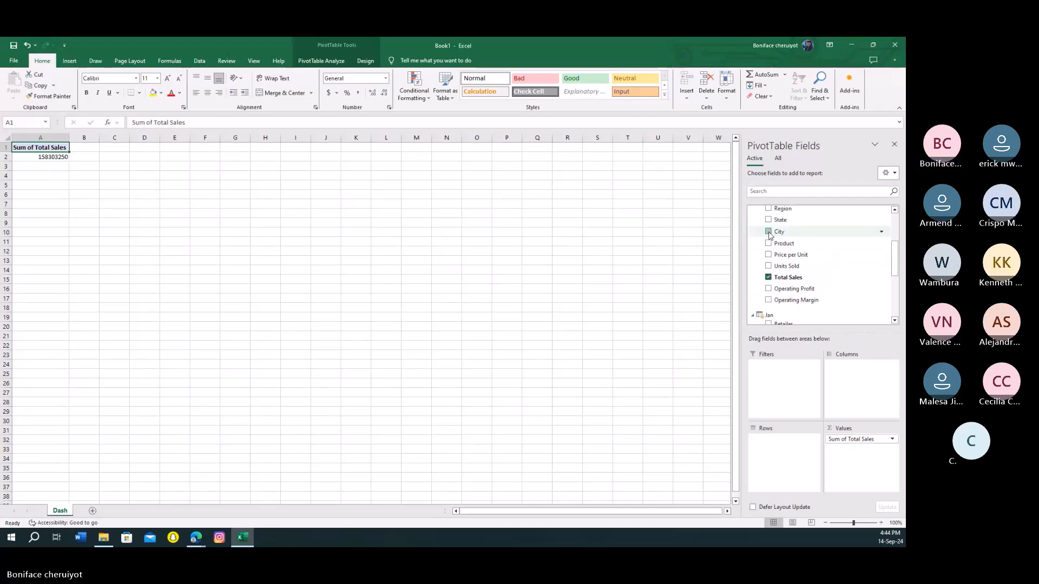
pyautogui.click(769, 231)
pyautogui.click(372, 289)
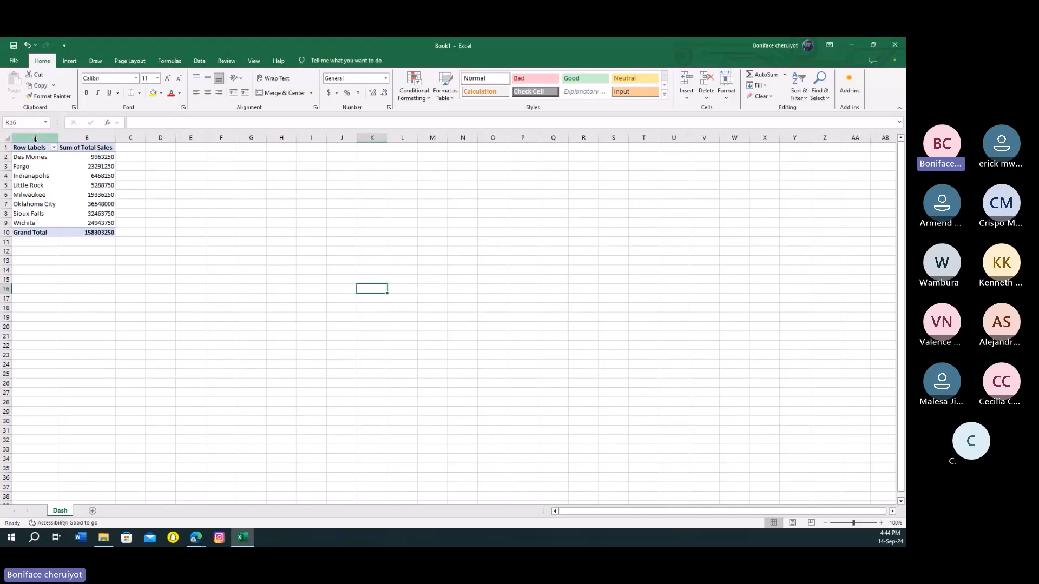
# - Rename the Dash sheet holding the PivotTable as Pvt
pyautogui.rightClick(62, 511)
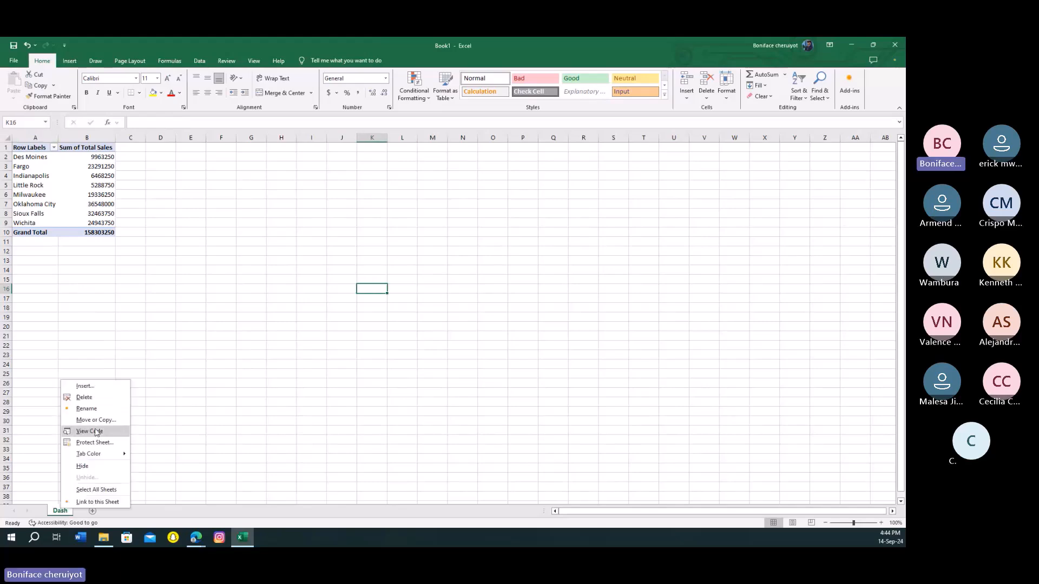
pyautogui.click(99, 410)
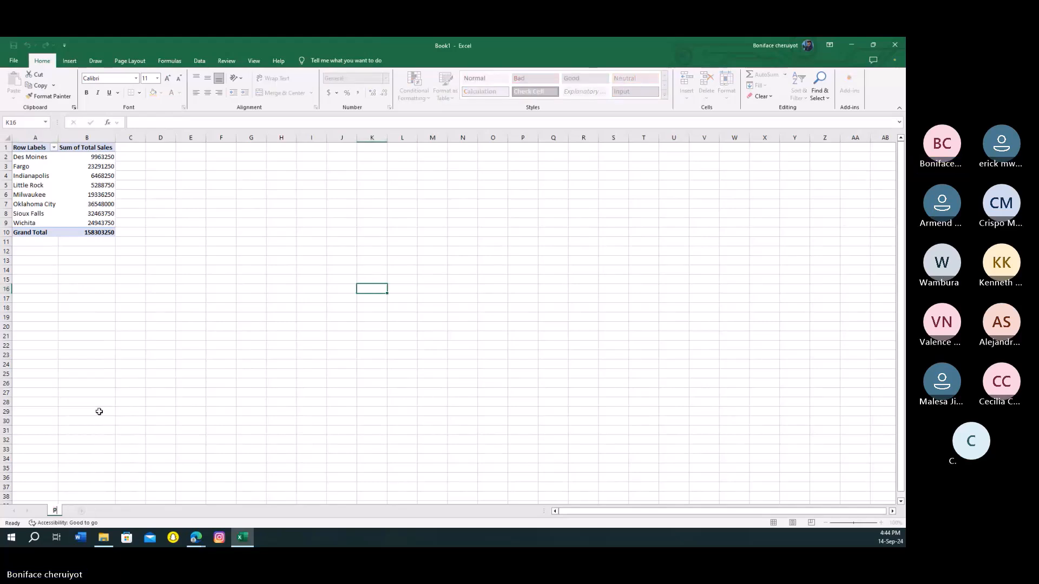
pyautogui.write('Pvt')
pyautogui.click(99, 412)
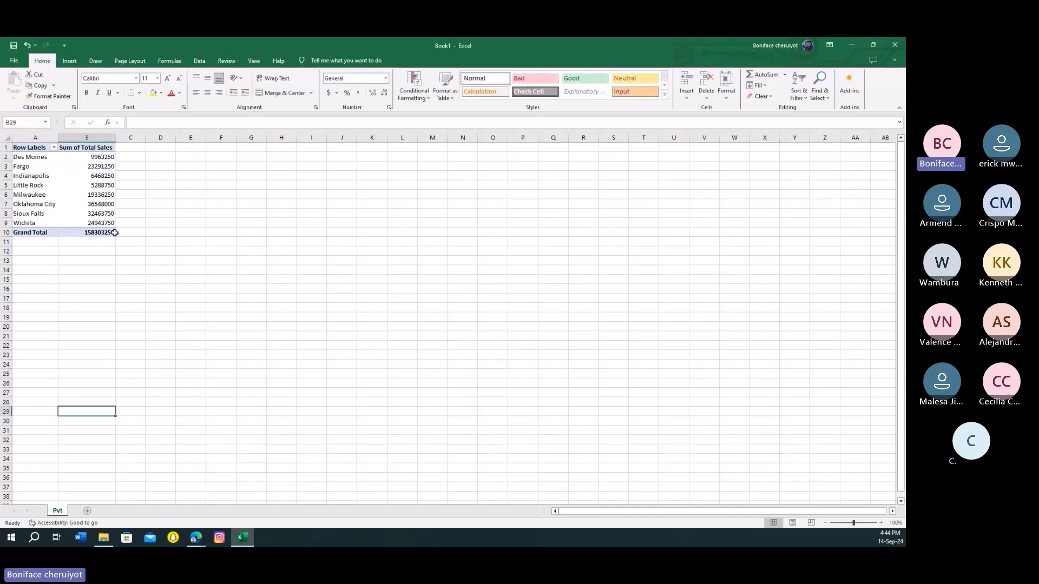
# - Hide the gridlines on the Pvt sheet
pyautogui.moveTo(114, 232); pyautogui.dragTo(30, 151)
pyautogui.click(190, 268)
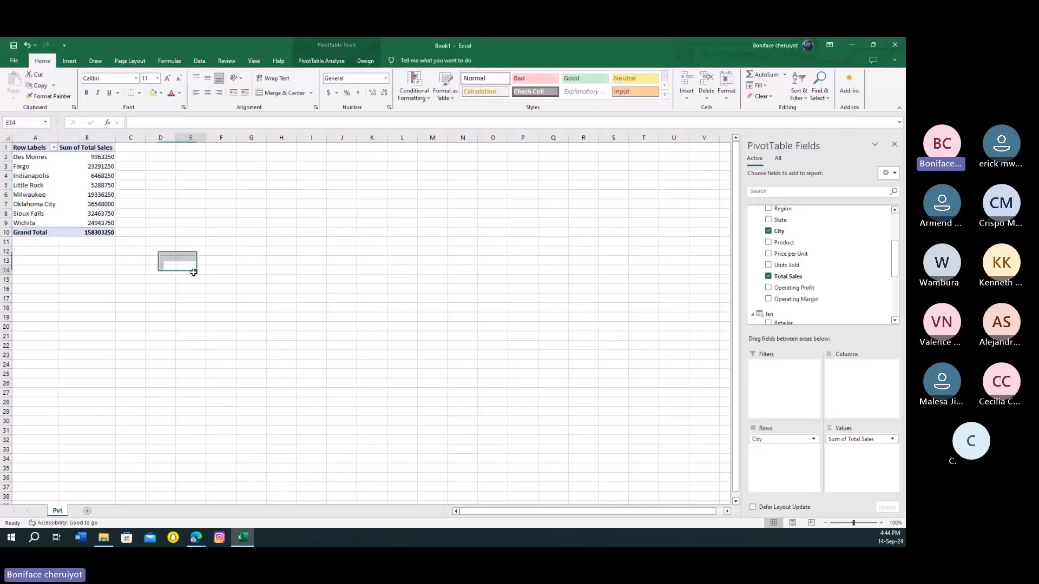
pyautogui.click(484, 249)
pyautogui.press('alt')
pyautogui.press('w')
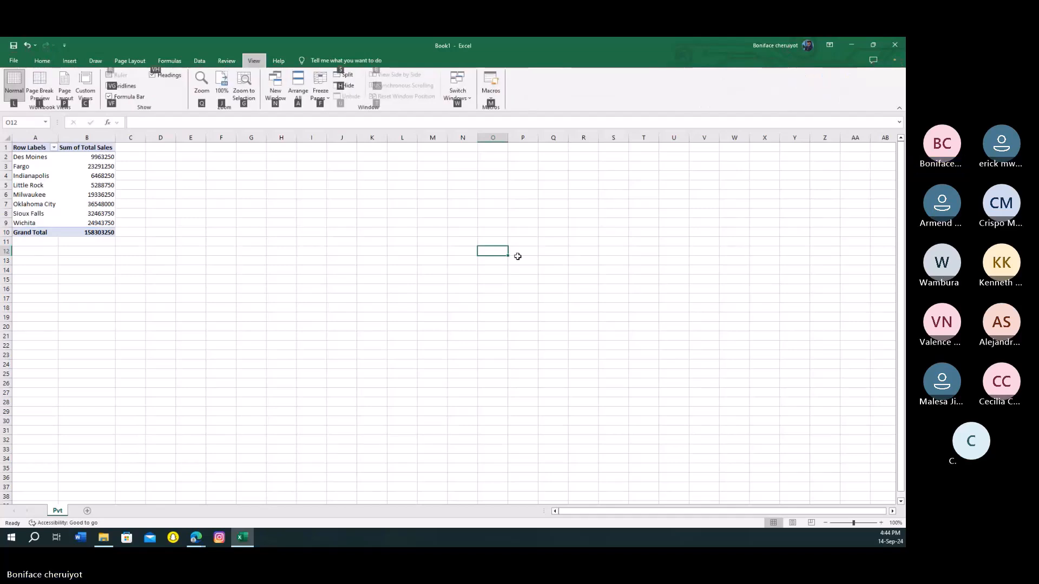
pyautogui.press('v')
pyautogui.press('g')
pyautogui.click(220, 250)
# - Move the whole PivotTable one row down and one column across so it starts at cell B2
pyautogui.click(90, 230)
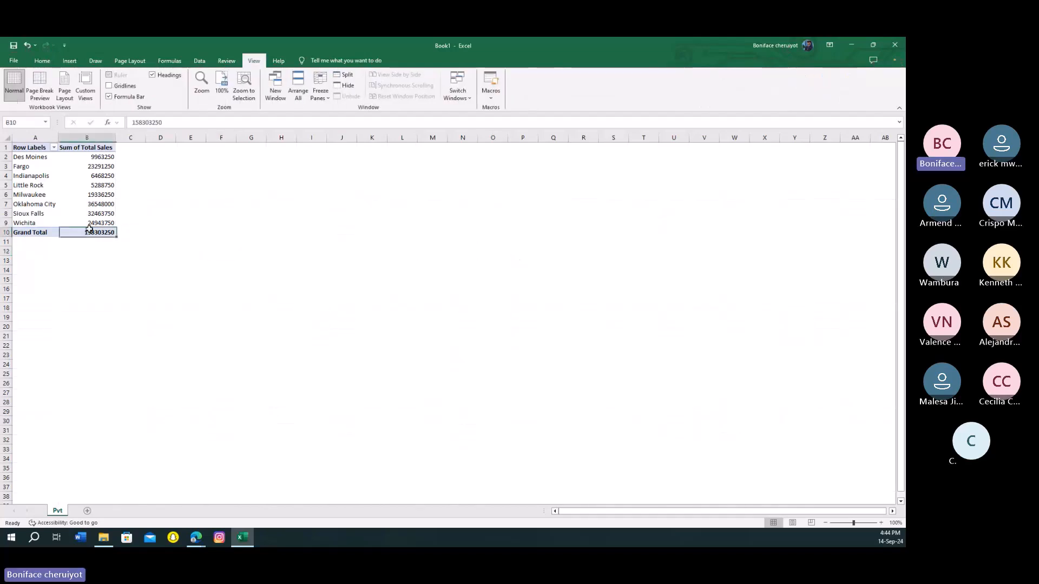
pyautogui.moveTo(89, 231); pyautogui.dragTo(34, 146)
pyautogui.moveTo(39, 237); pyautogui.dragTo(82, 246)
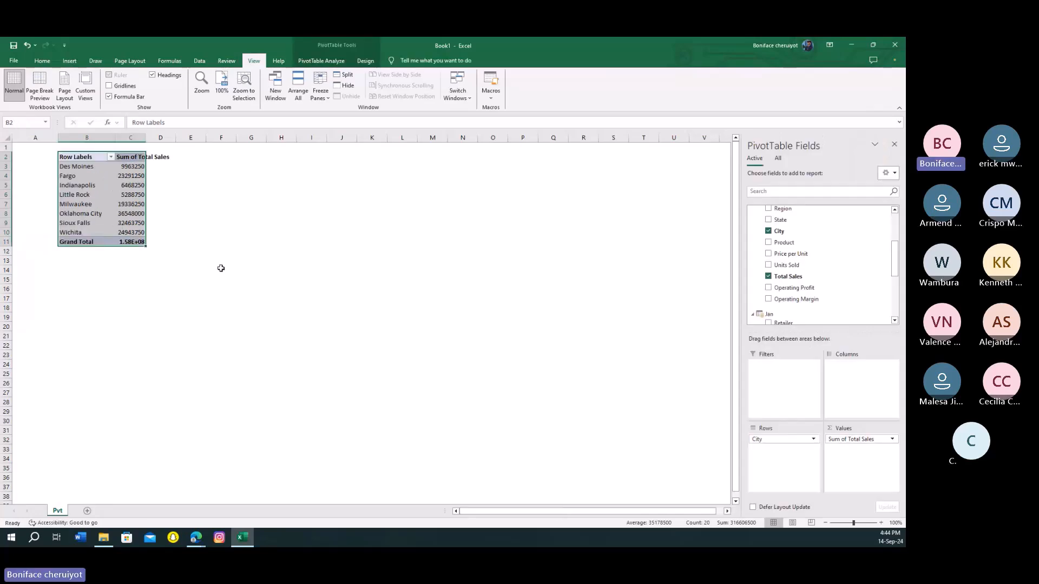
pyautogui.click(221, 268)
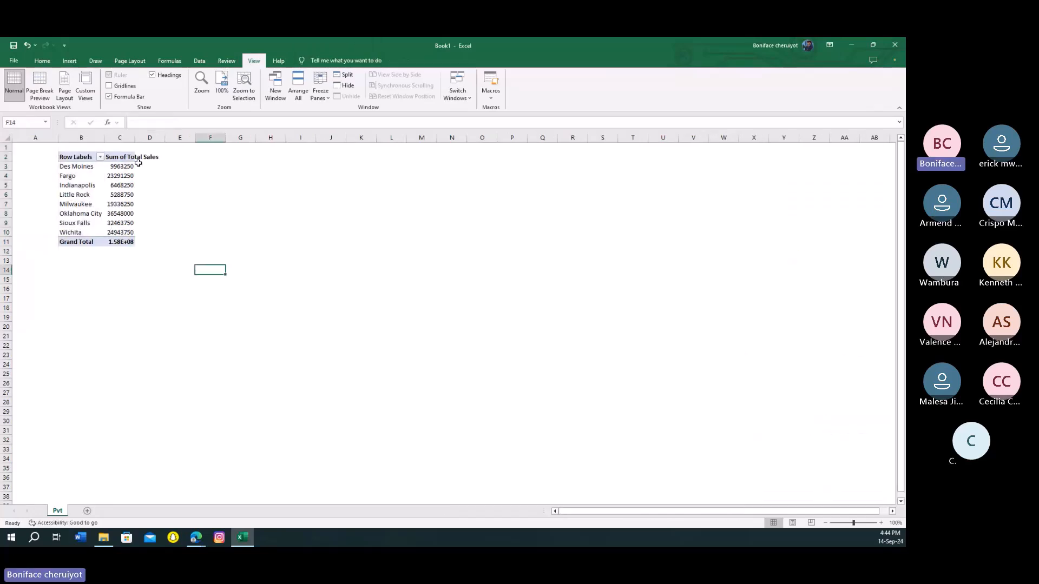
# - Add a new worksheet after Pvt and name it Dash
pyautogui.click(88, 511)
pyautogui.rightClick(85, 511)
pyautogui.click(130, 412)
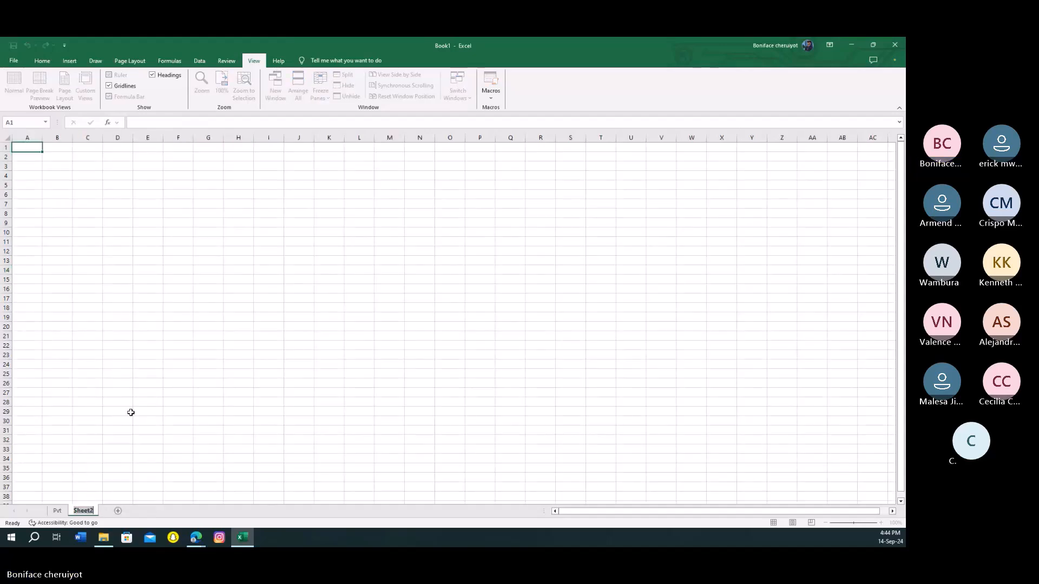
pyautogui.write('Dash')
pyautogui.click(131, 413)
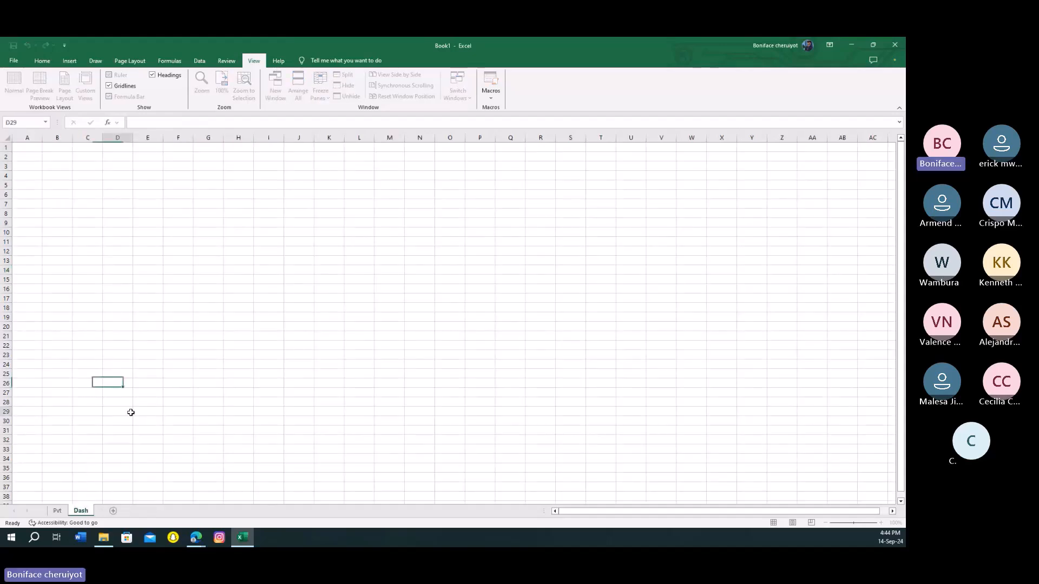
# - Hide the gridlines on the Dash sheet and compare it briefly with the Pvt sheet
pyautogui.click(251, 381)
pyautogui.hotkey('alt', 'w')
pyautogui.press('v')
pyautogui.press('g')
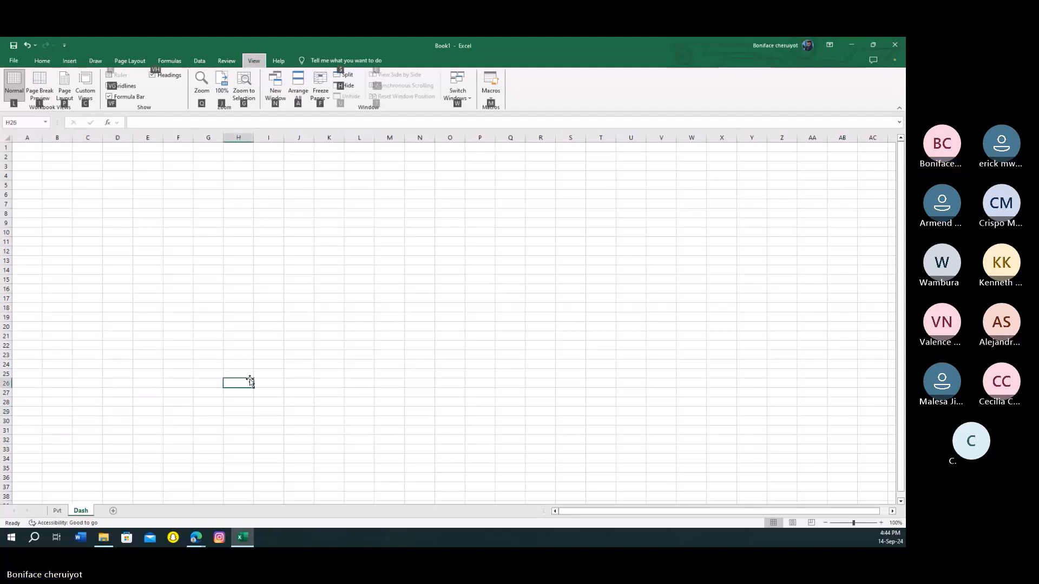
pyautogui.click(57, 511)
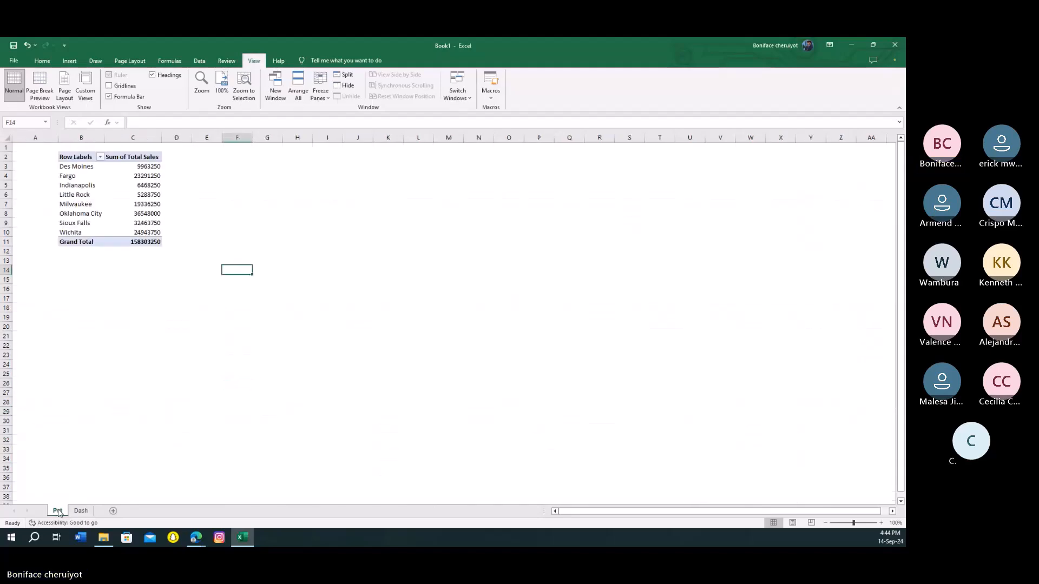
pyautogui.click(80, 510)
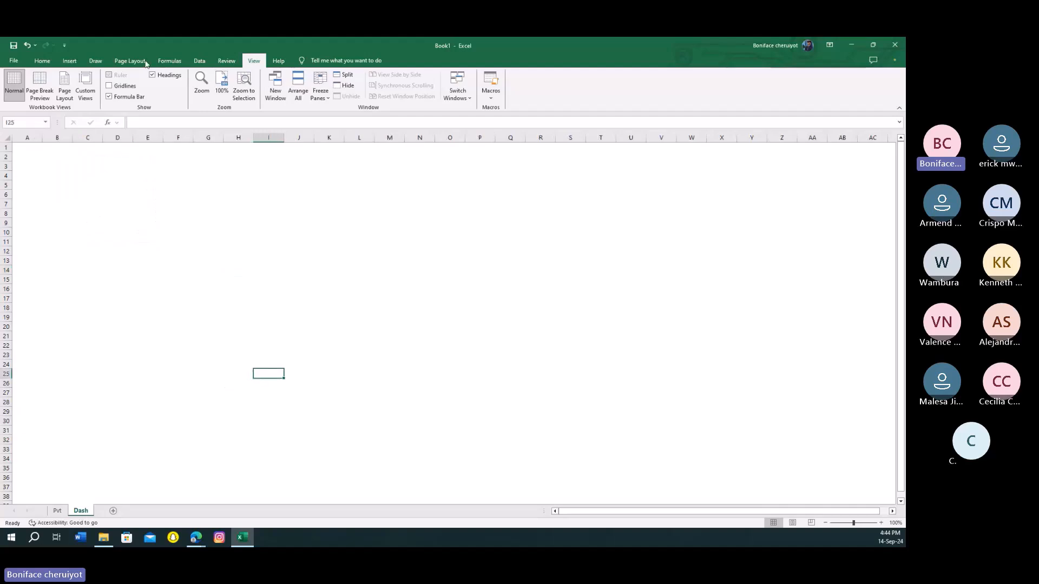
# - Draw a banner rectangle about 0.56" high and 19.24" wide across rows 1 to 3 of the Dash sheet, from column A to AC
pyautogui.click(70, 60)
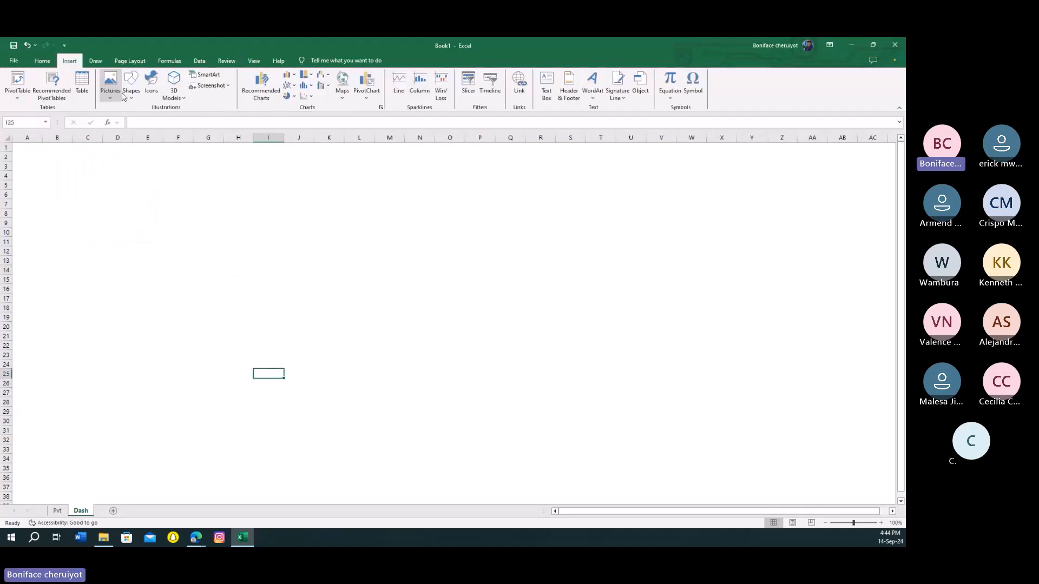
pyautogui.click(131, 86)
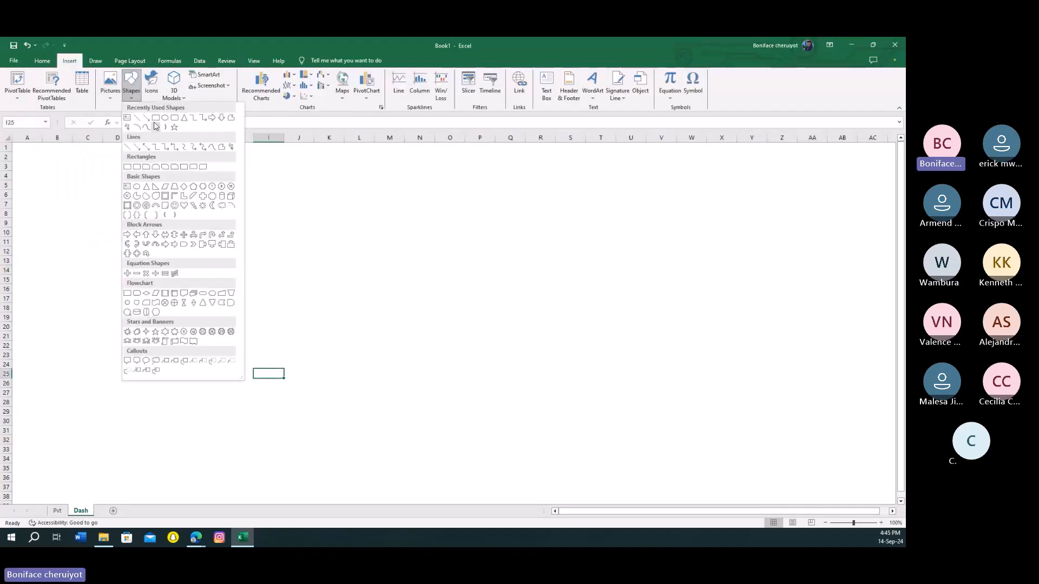
pyautogui.click(128, 147)
pyautogui.moveTo(23, 146)
pyautogui.mouseDown()
pyautogui.moveTo(782, 179)
pyautogui.moveTo(885, 172)
pyautogui.mouseUp()
pyautogui.click(722, 213)
pyautogui.moveTo(629, 167); pyautogui.dragTo(620, 163)
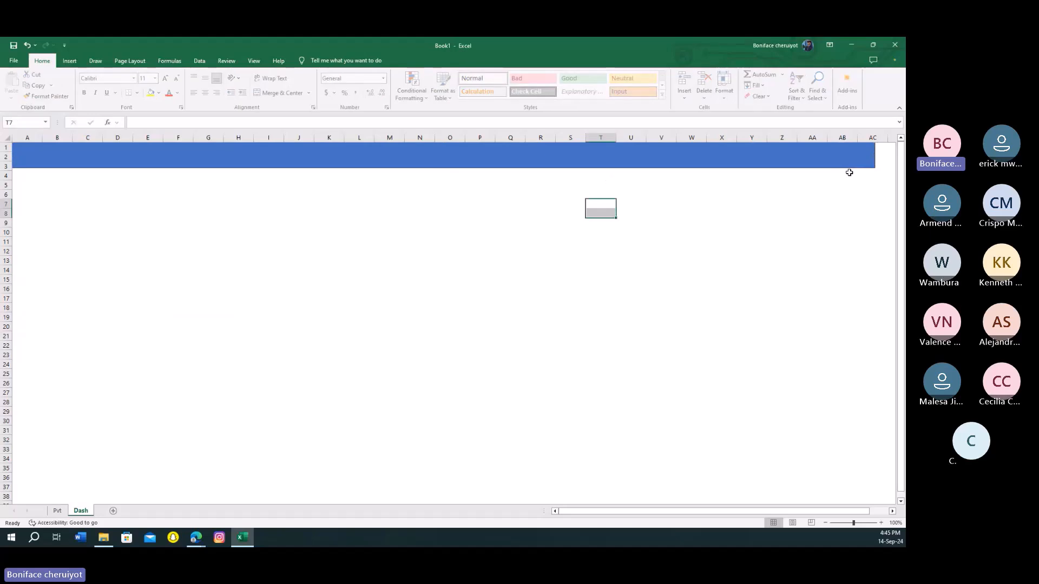
pyautogui.moveTo(875, 155); pyautogui.dragTo(883, 155)
pyautogui.click(812, 196)
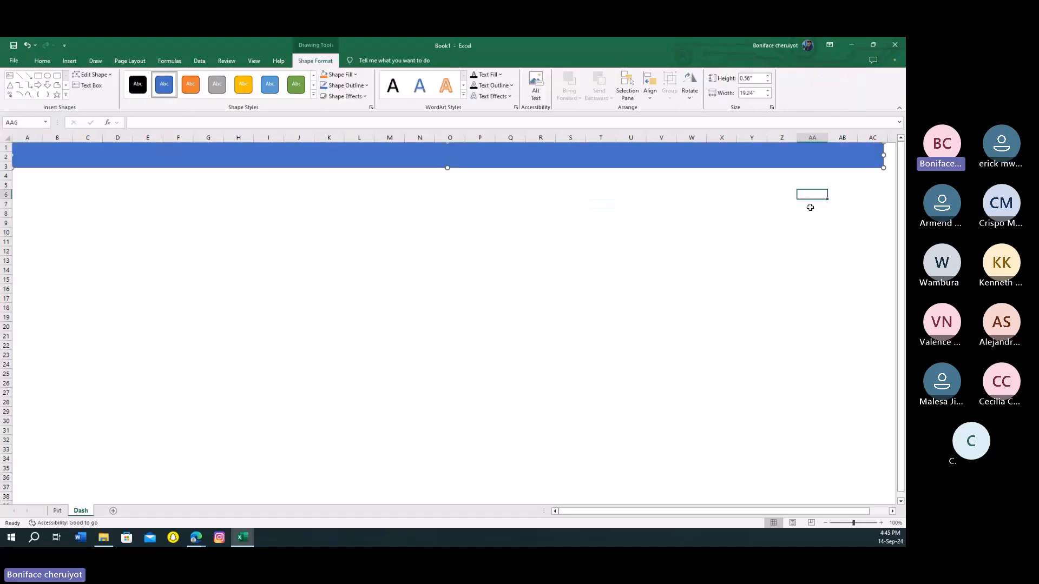
# - Fill the banner rectangle with a lighter tint of the blue theme color
pyautogui.click(422, 290)
pyautogui.click(345, 158)
pyautogui.rightClick(345, 158)
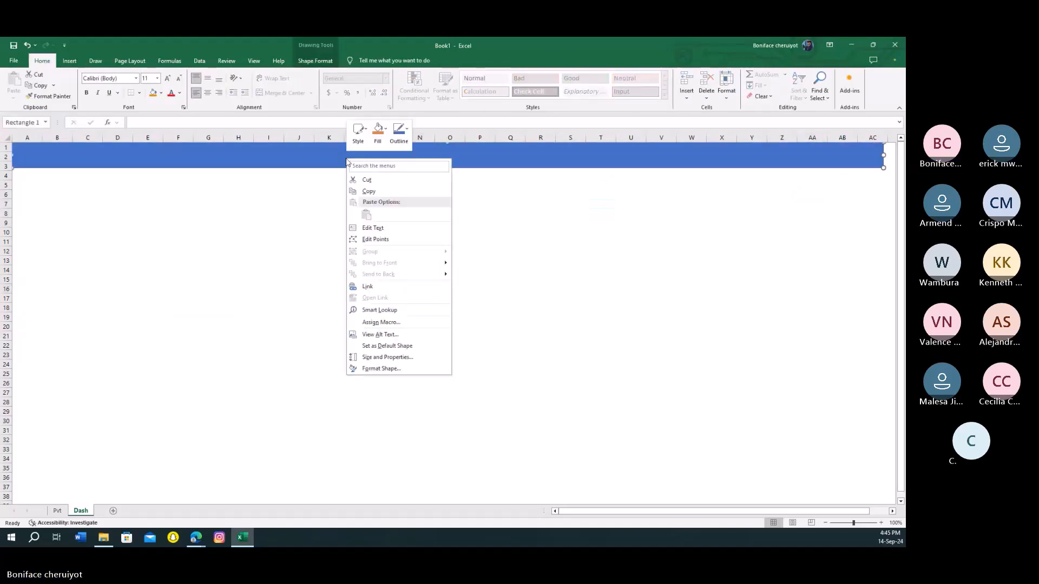
pyautogui.click(376, 139)
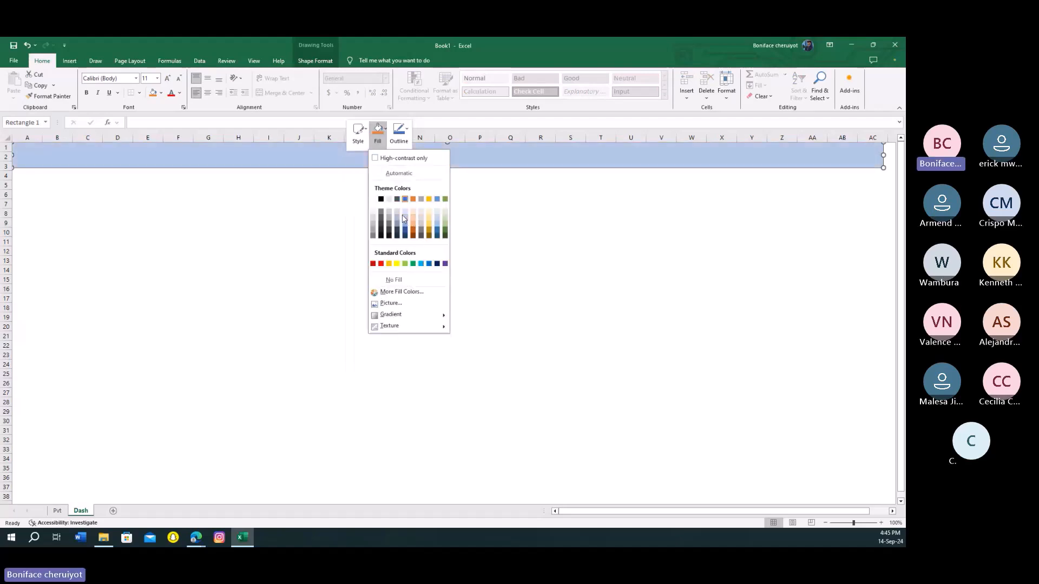
pyautogui.click(405, 219)
pyautogui.click(320, 220)
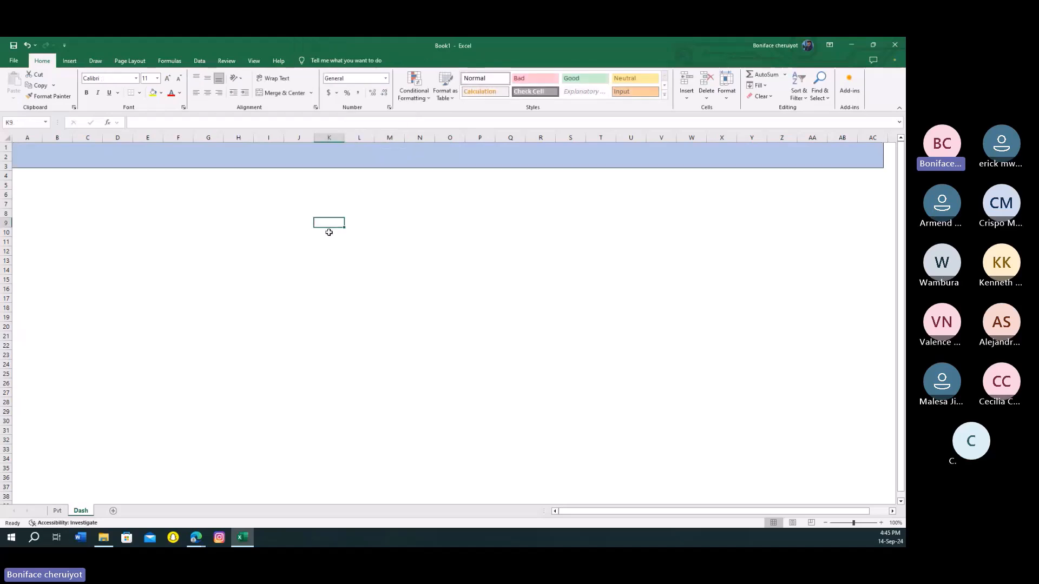
# - Insert a text box on the banner spanning about columns I to N and enter the title SALES DASH 2024
pyautogui.click(261, 222)
pyautogui.click(181, 164)
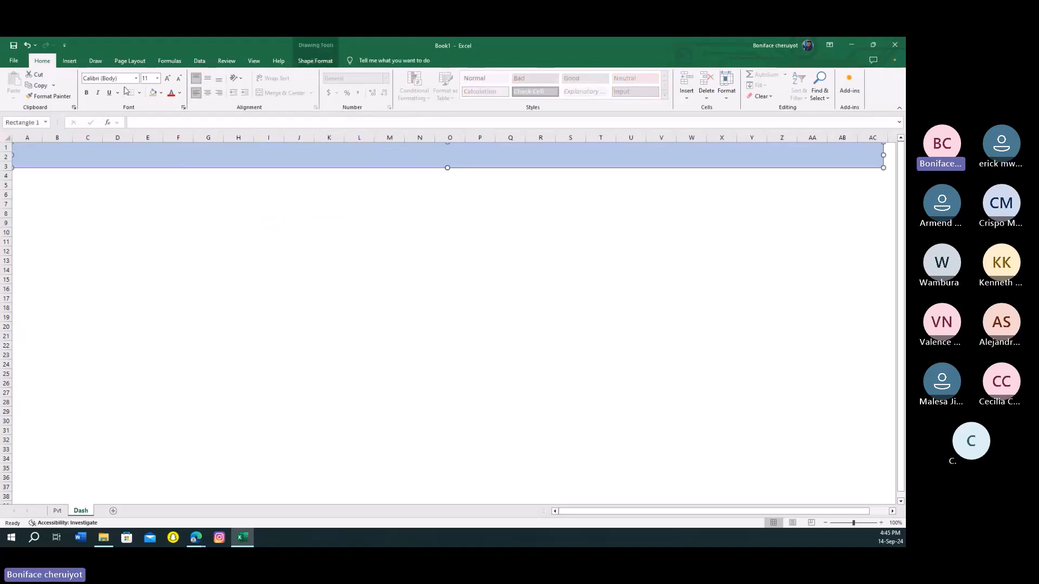
pyautogui.click(70, 60)
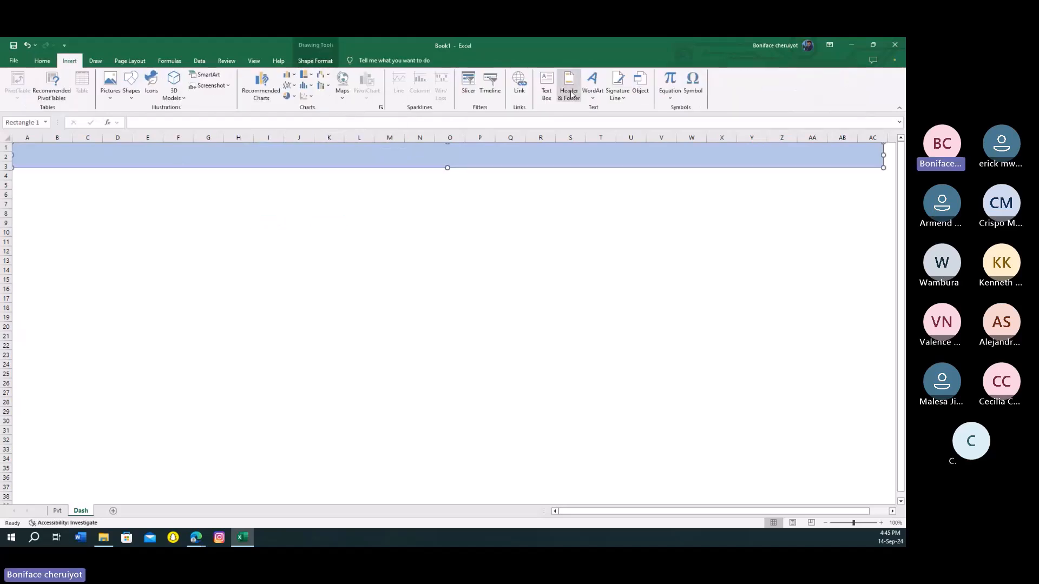
pyautogui.click(547, 86)
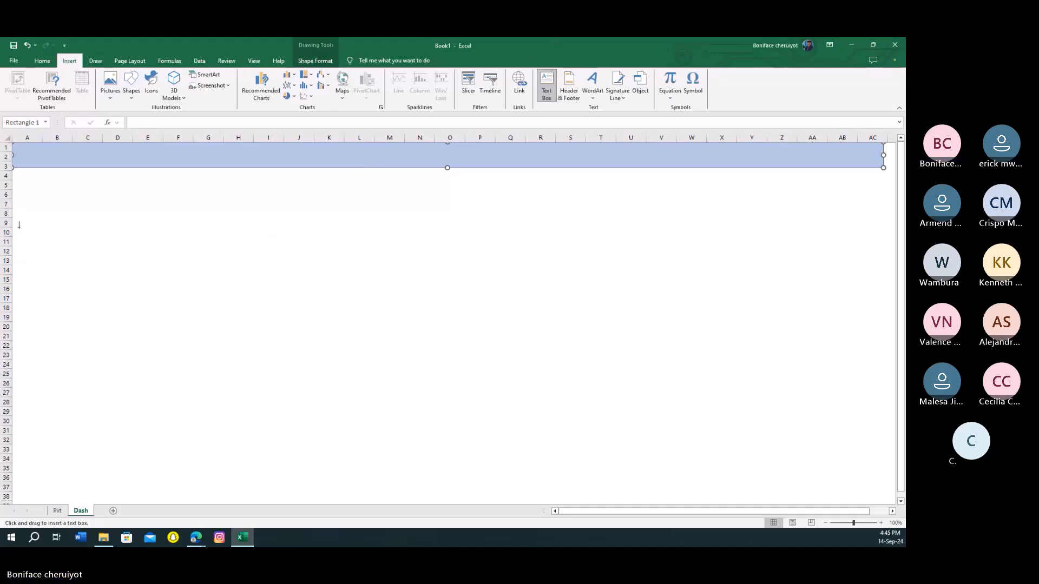
pyautogui.moveTo(261, 152); pyautogui.dragTo(427, 163)
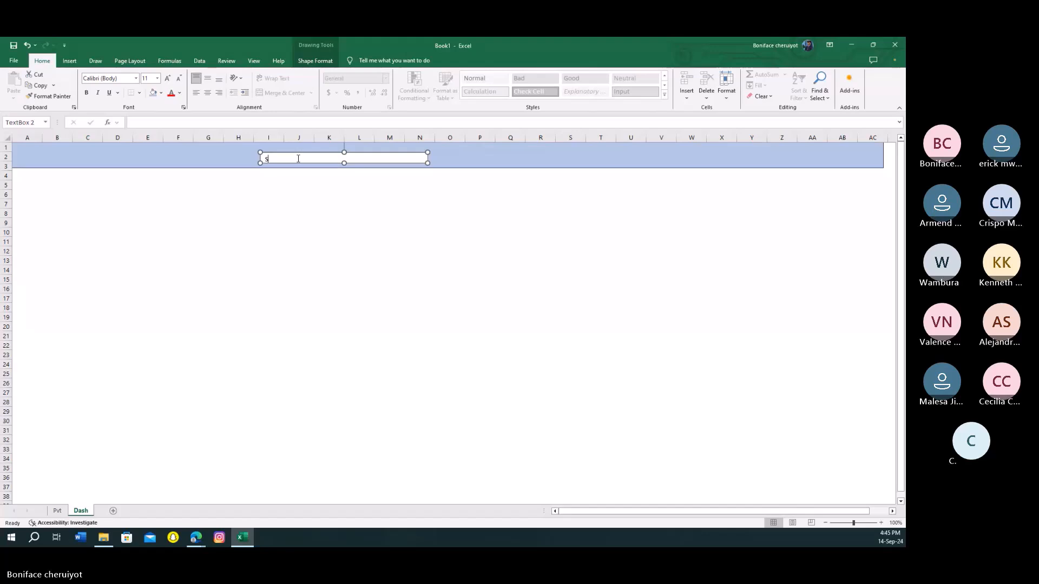
pyautogui.write('SALES DASH 2024')
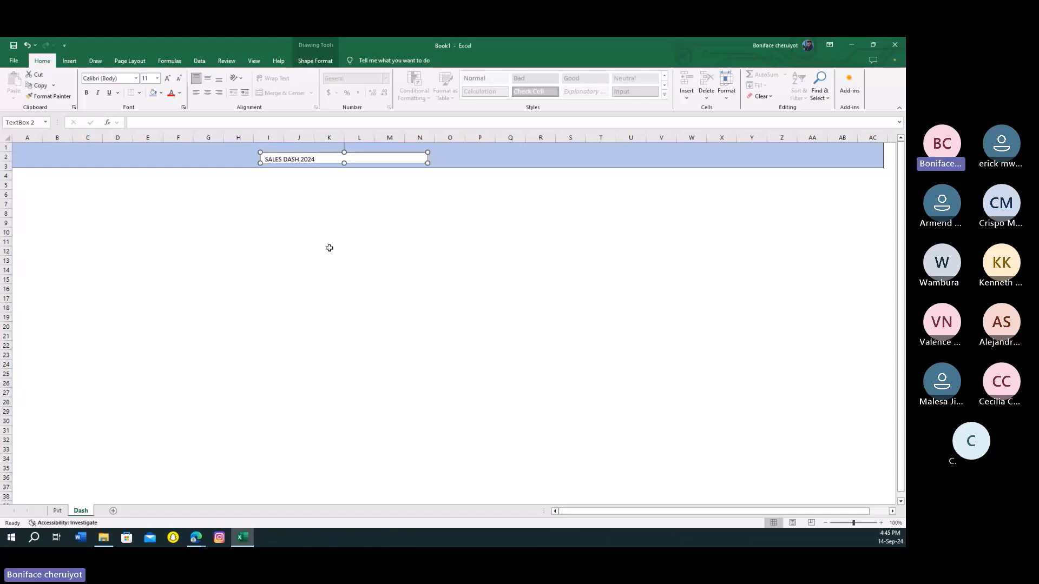
# - Extend the upper edge of the SALES DASH 2024 text box slightly to make the box taller
pyautogui.click(329, 246)
pyautogui.click(344, 158)
pyautogui.moveTo(343, 153); pyautogui.dragTo(343, 149)
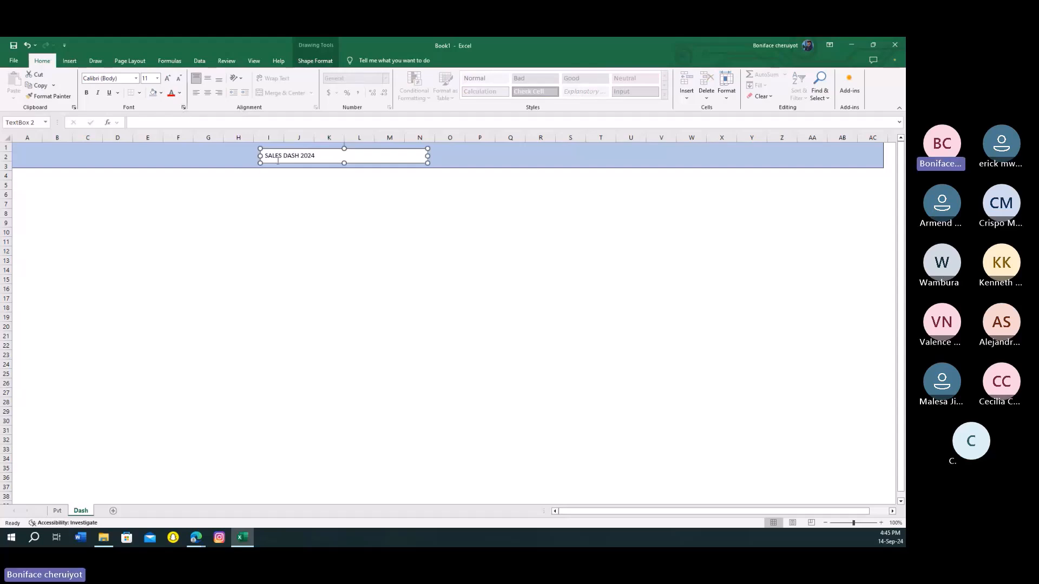
pyautogui.click(299, 195)
# - Format the title text box with no fill and no line, and close the shape formatting options
pyautogui.click(355, 157)
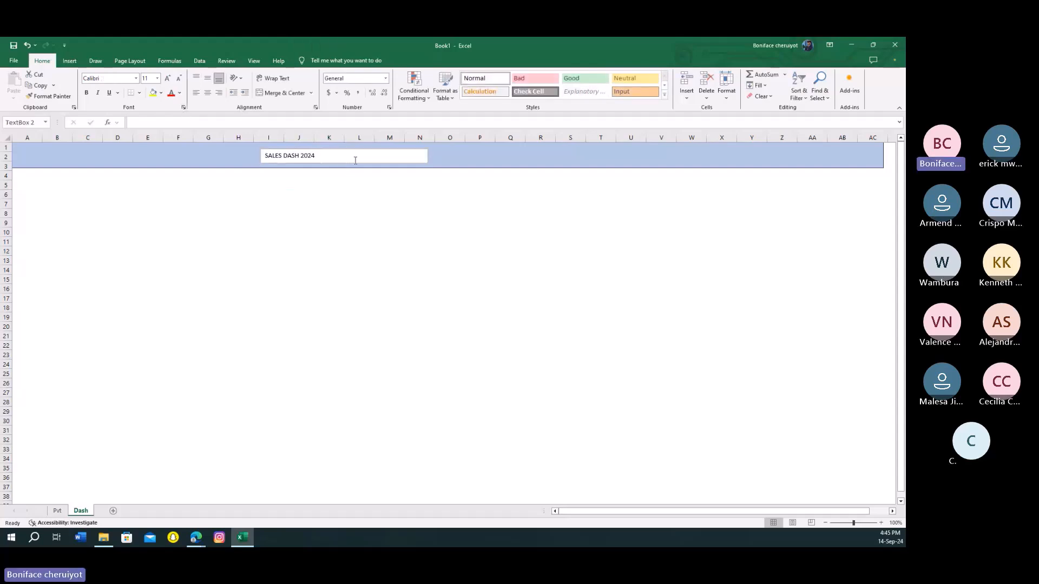
pyautogui.rightClick(355, 149)
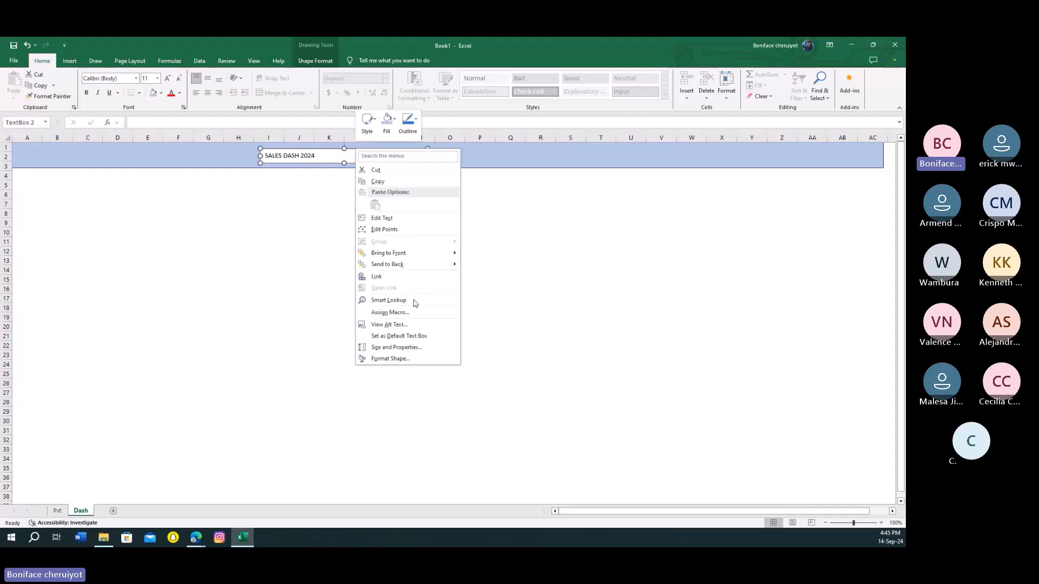
pyautogui.click(400, 359)
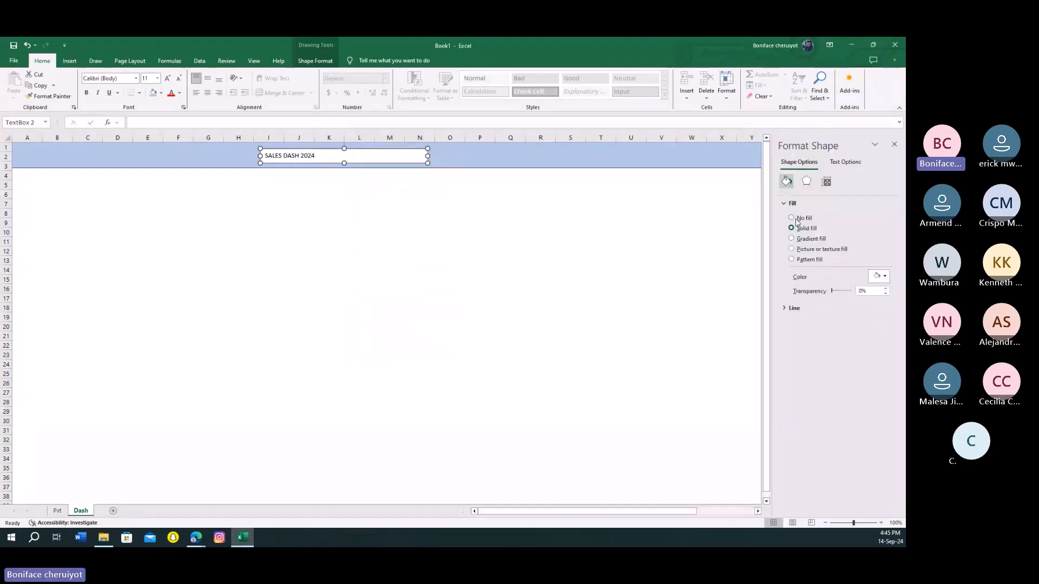
pyautogui.click(791, 218)
pyautogui.click(793, 275)
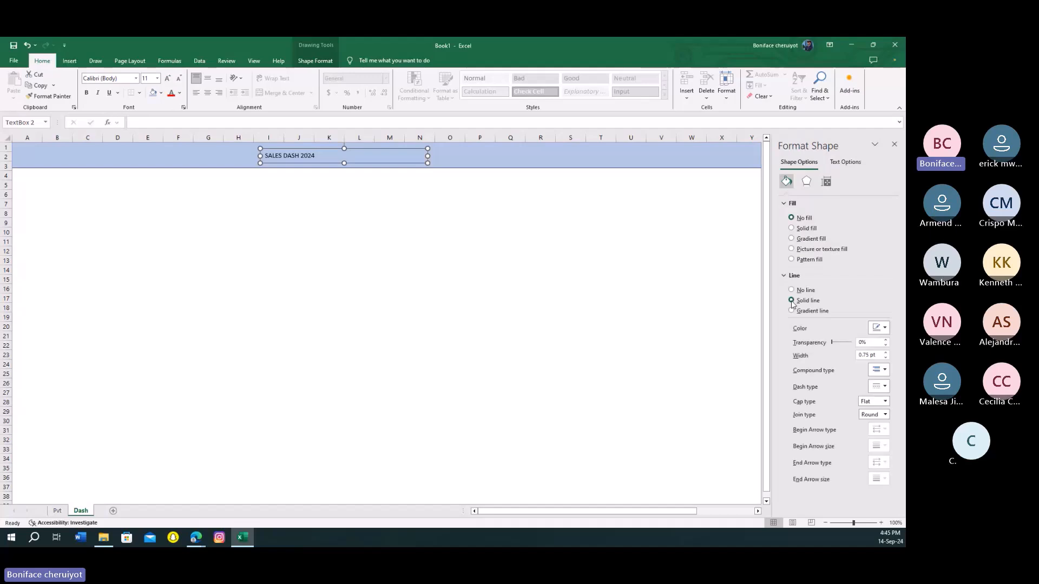
pyautogui.click(791, 290)
pyautogui.click(895, 144)
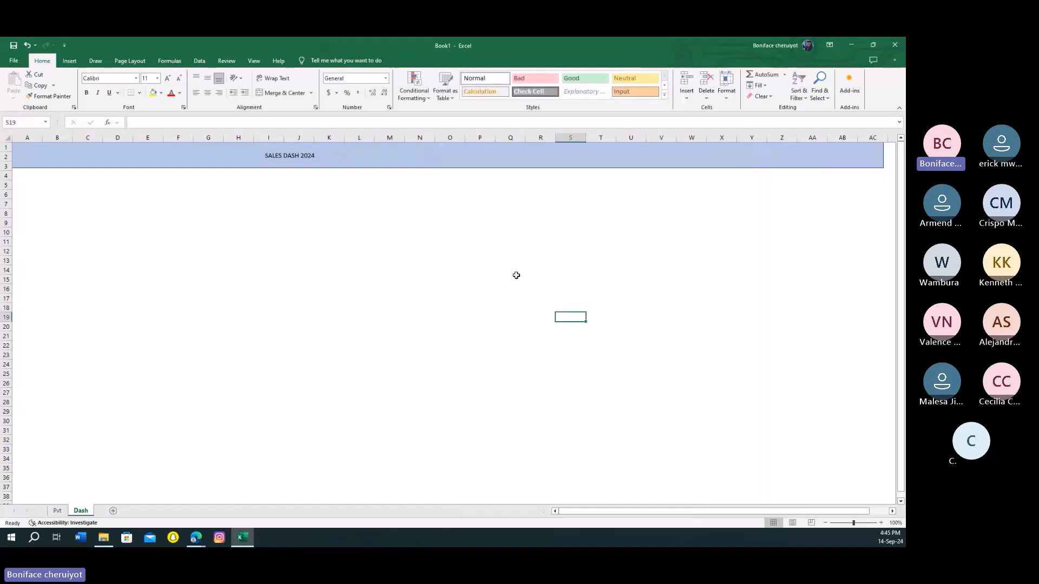
# - Try to set the font of the SALES DASH 2024 title text box to Aptos
pyautogui.click(359, 161)
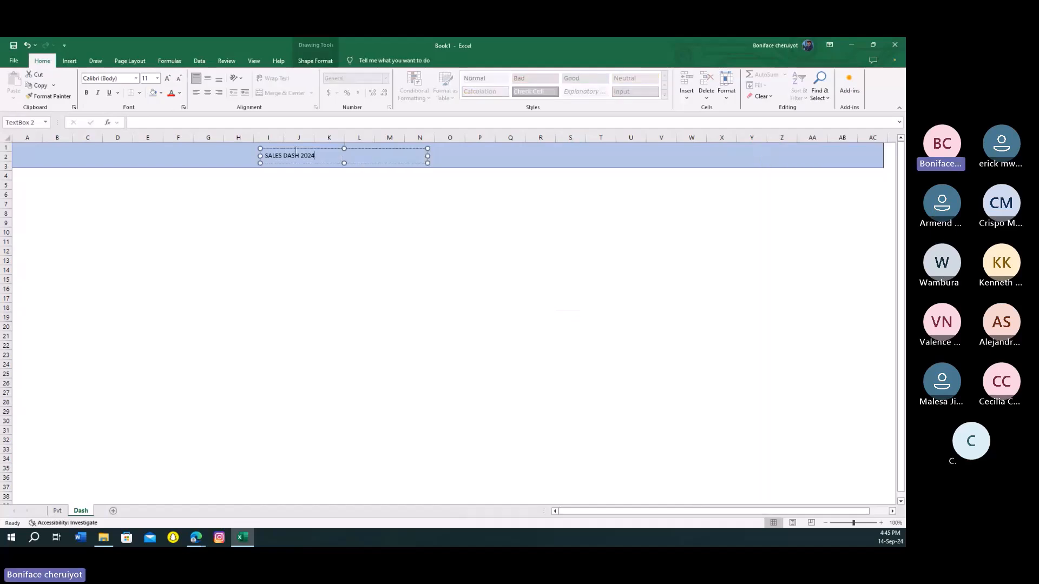
pyautogui.click(119, 79)
pyautogui.write('APT')
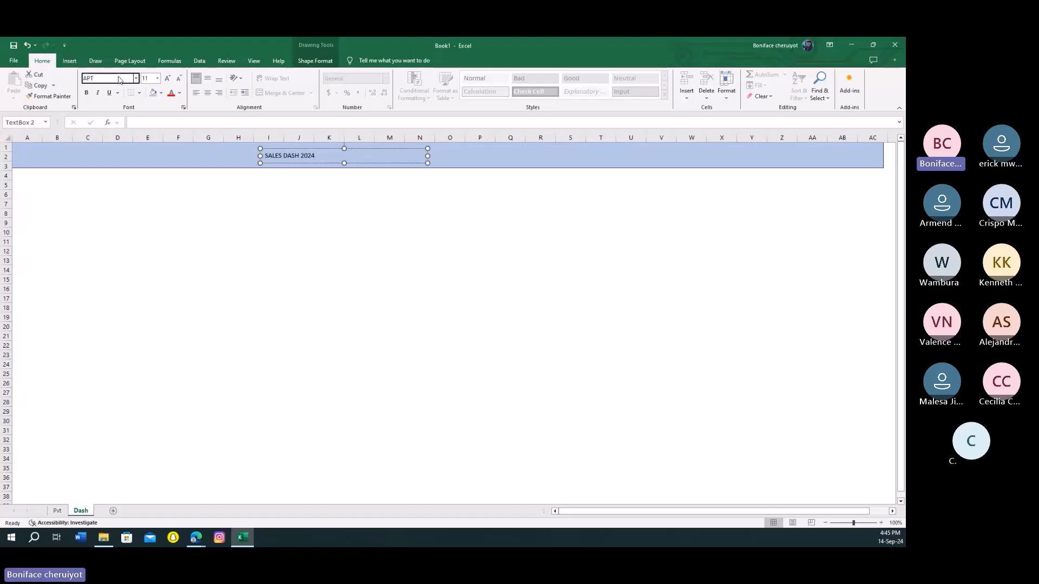
pyautogui.write('OS')
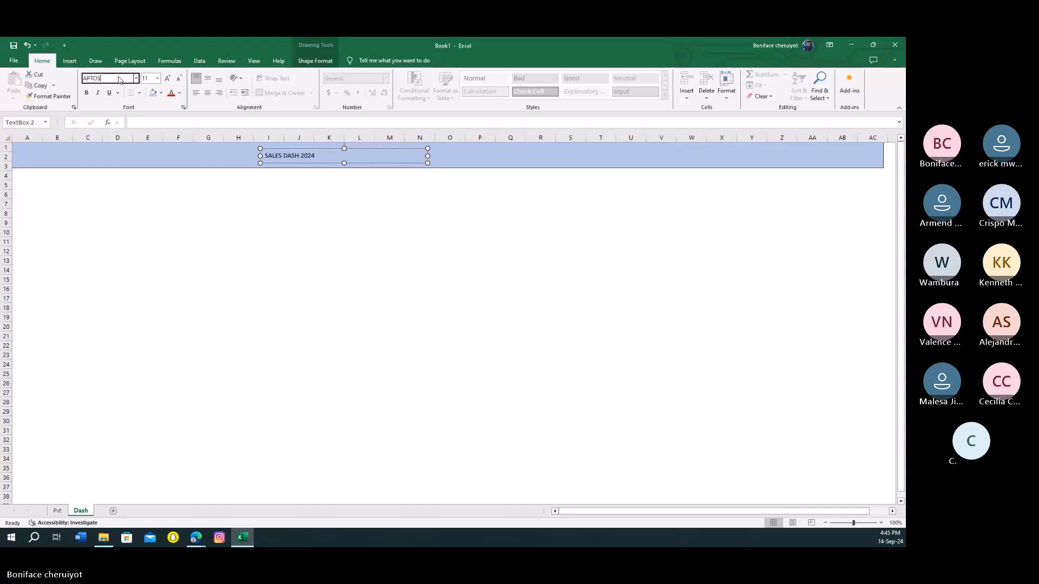
pyautogui.press('Return')
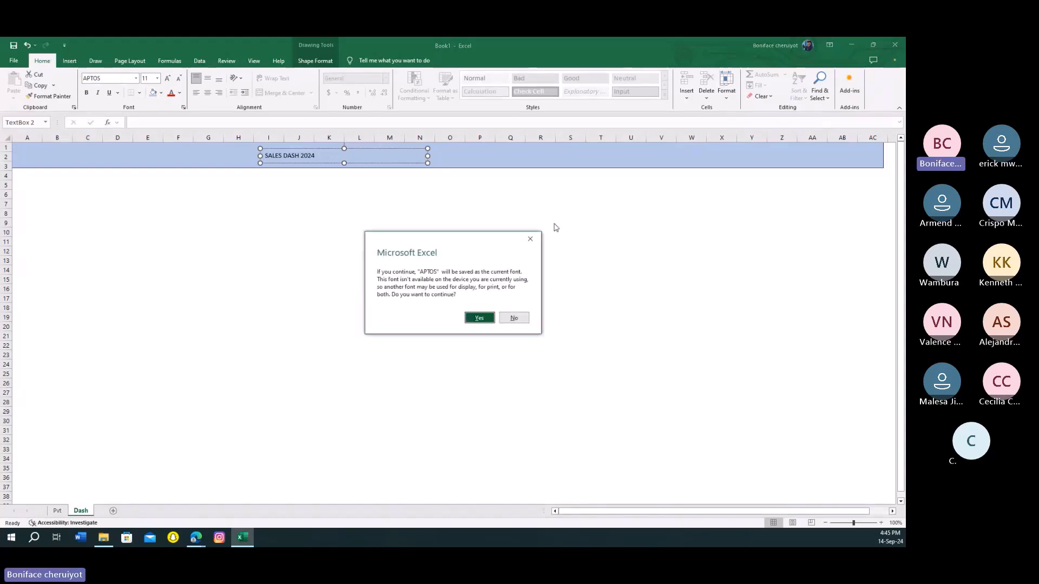
pyautogui.press('Escape')
# - Look for the Aptos font again for the banner title, and choose Calibri Light (Headings) instead
pyautogui.click(136, 78)
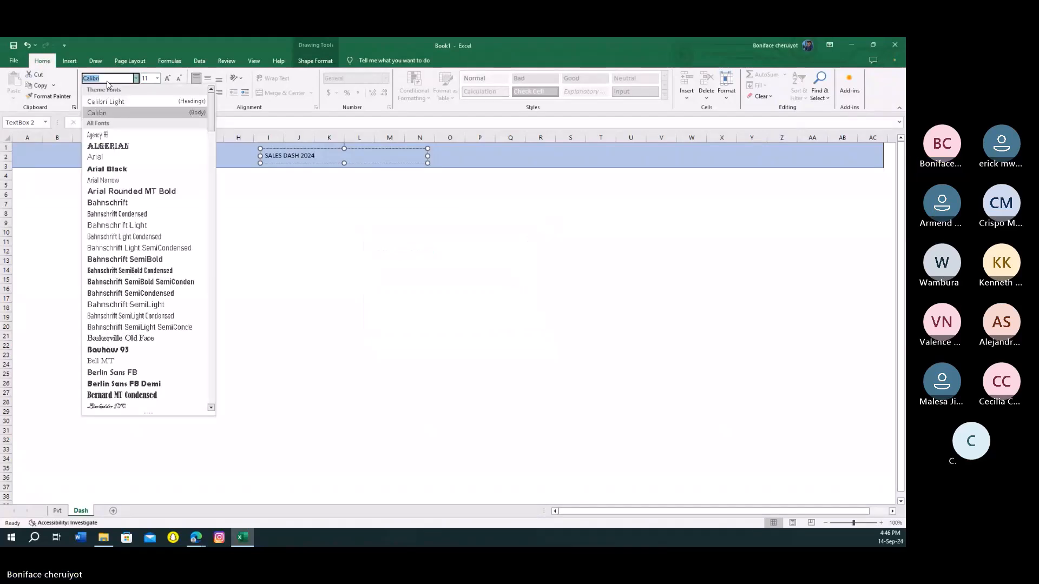
pyautogui.click(107, 81)
pyautogui.write('A')
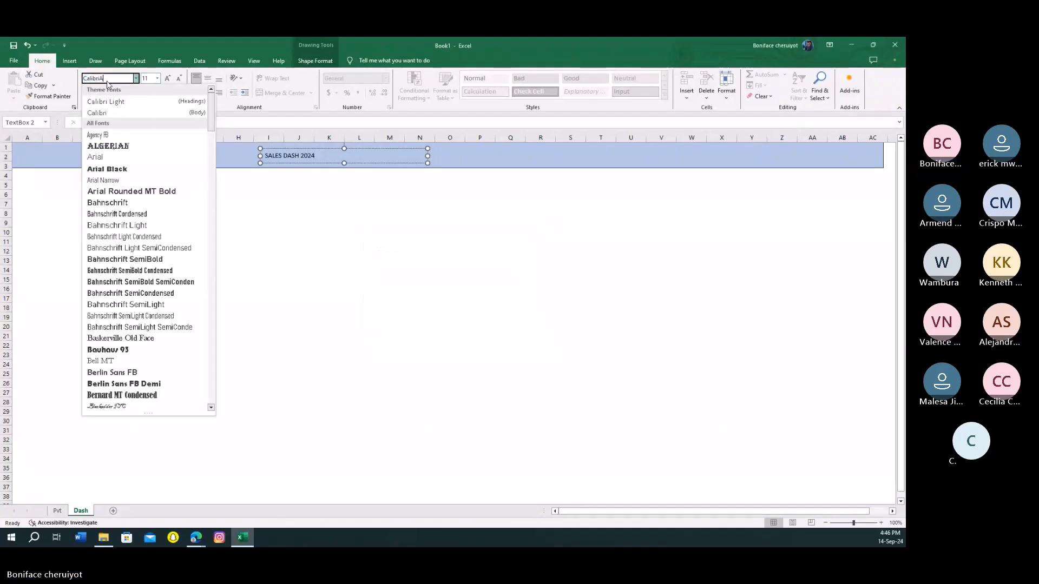
pyautogui.press('BackSpace')
pyautogui.press('BackSpace')
pyautogui.press('BackSpace')
pyautogui.press('BackSpace')
pyautogui.press('BackSpace')
pyautogui.press('BackSpace')
pyautogui.press('BackSpace')
pyautogui.press('BackSpace')
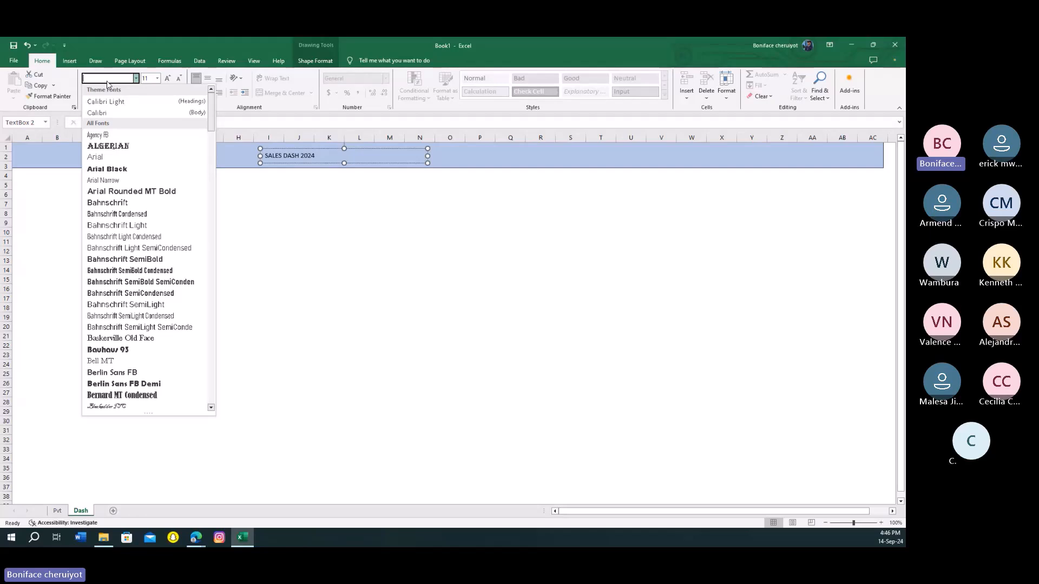
pyautogui.write('APT')
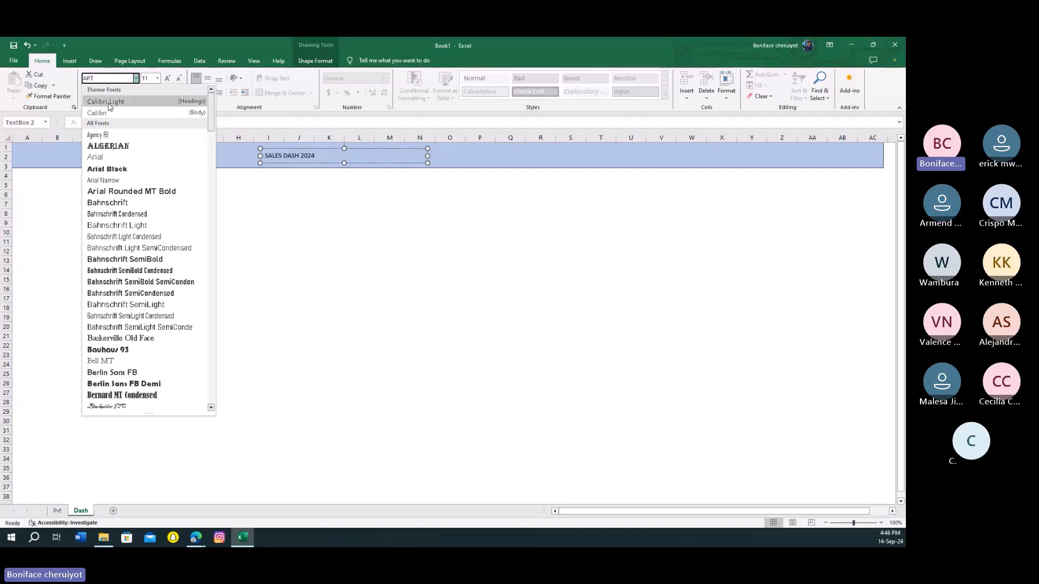
pyautogui.click(106, 102)
# - Try to enlarge the banner title's font size to 24 and make it bold, and deselect the text box
pyautogui.click(168, 79)
pyautogui.click(168, 79)
pyautogui.click(167, 79)
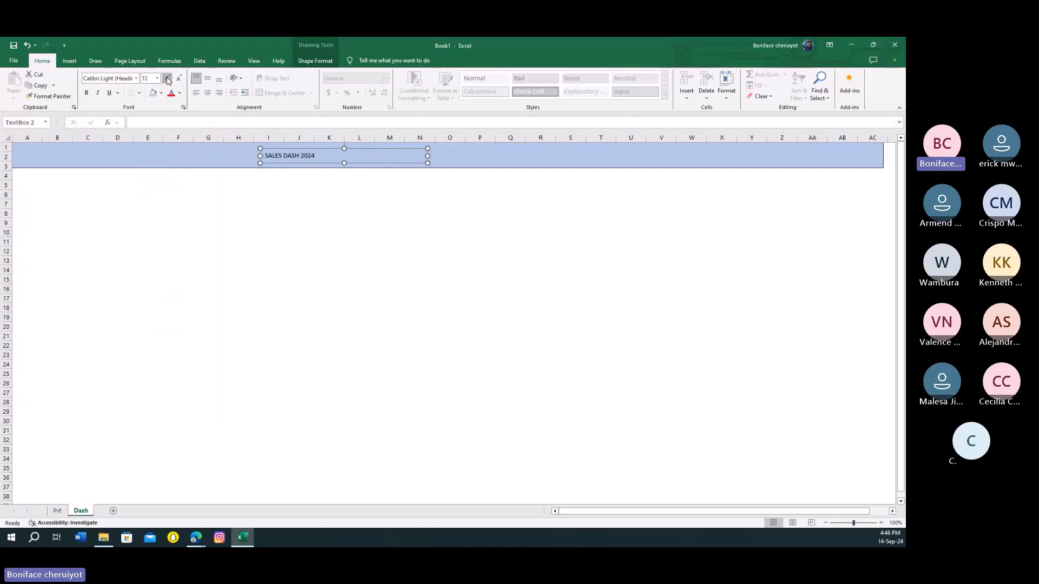
pyautogui.click(168, 79)
pyautogui.click(167, 79)
pyautogui.click(168, 79)
pyautogui.click(168, 79)
pyautogui.click(86, 92)
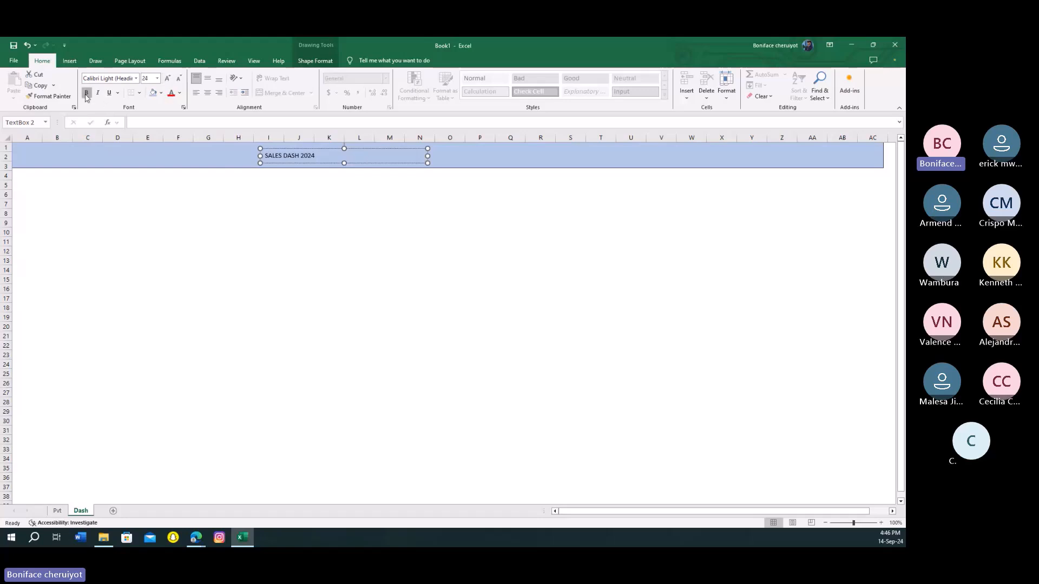
pyautogui.click(294, 249)
# - Select the whole SALES DASH 2024 text box, make its text bold and increase the font size to 14
pyautogui.click(303, 163)
pyautogui.click(86, 93)
pyautogui.click(168, 79)
pyautogui.click(167, 79)
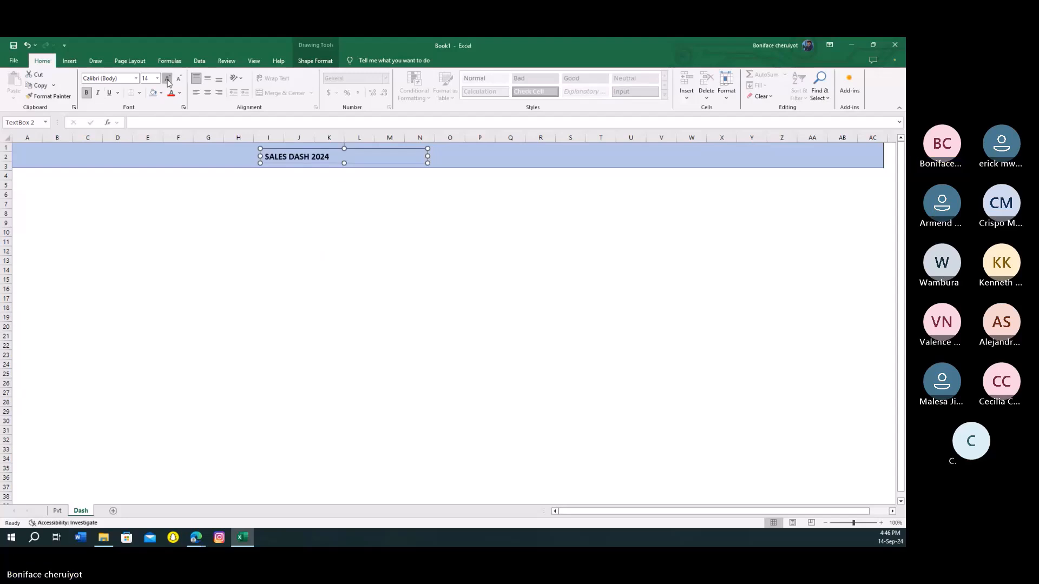
# - Enlarge the SALES DASH 2024 title to 18 pt and shift its text box slightly to the right within the banner
pyautogui.click(167, 79)
pyautogui.click(168, 79)
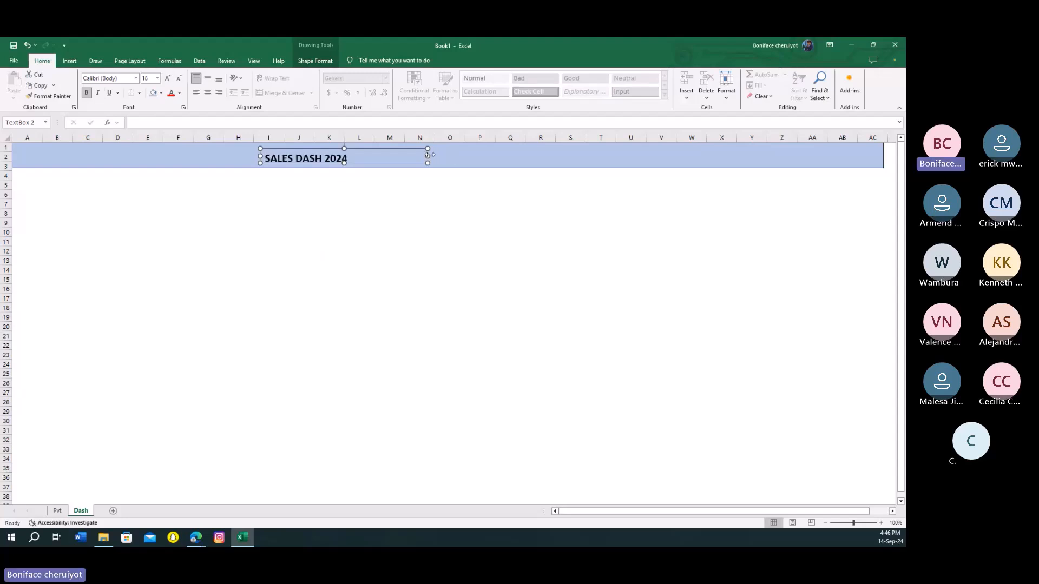
pyautogui.moveTo(431, 155)
pyautogui.mouseDown()
pyautogui.moveTo(461, 155)
pyautogui.moveTo(441, 161)
pyautogui.mouseUp()
pyautogui.click(420, 204)
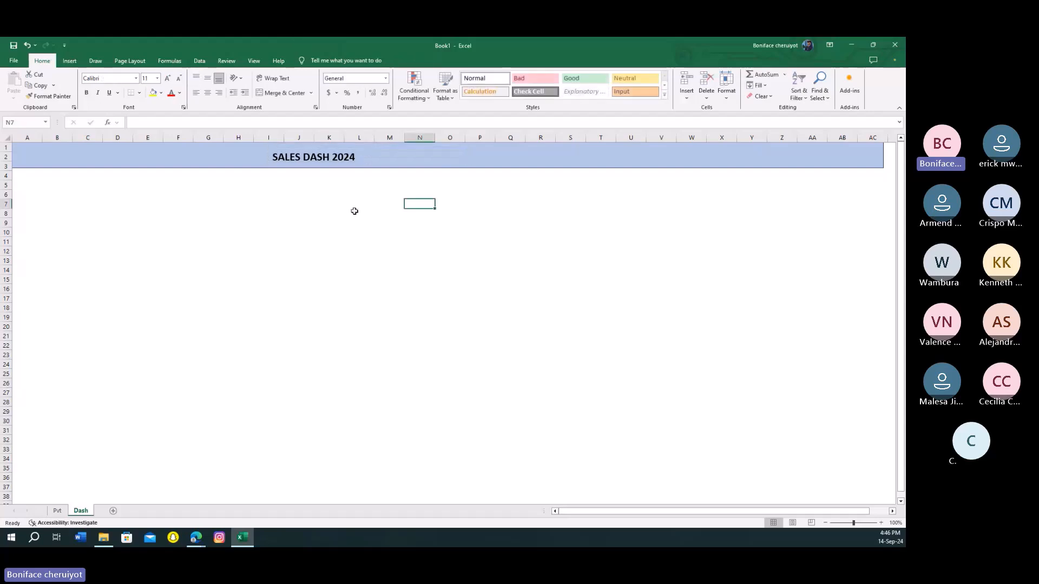
pyautogui.click(354, 211)
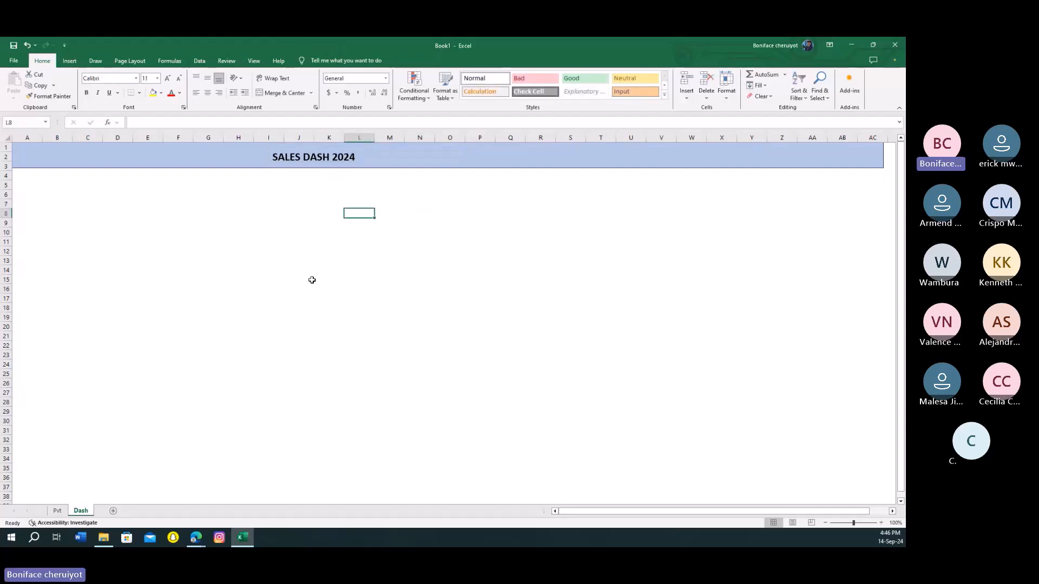
# - Search the icon library for MONEY and insert the stacked coins and bank building icons at cell H11
pyautogui.press('Down')
pyautogui.press('Down')
pyautogui.press('Down')
pyautogui.press('Left')
pyautogui.press('Left')
pyautogui.press('Left')
pyautogui.press('Left')
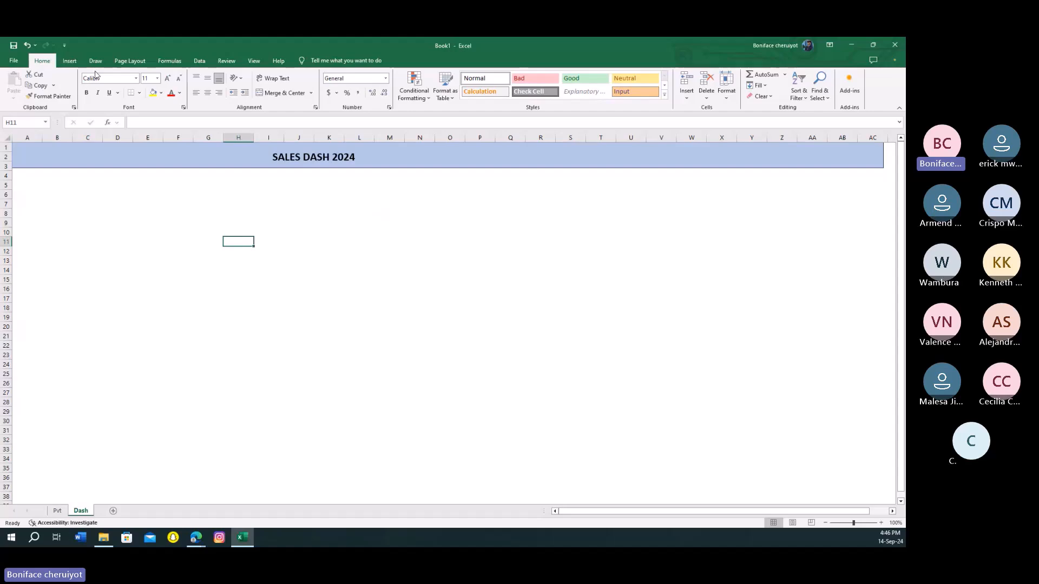
pyautogui.click(71, 61)
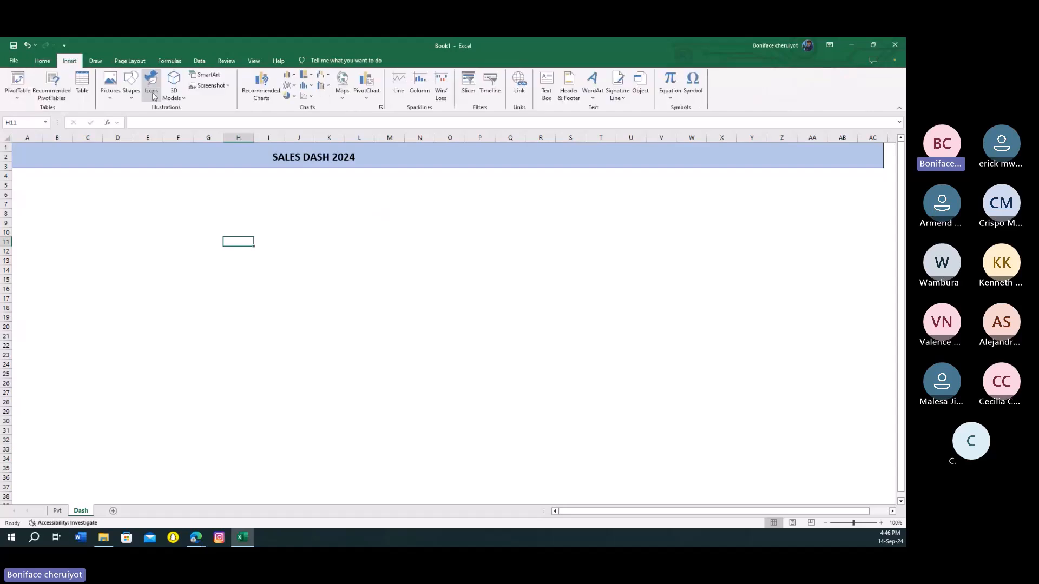
pyautogui.click(152, 92)
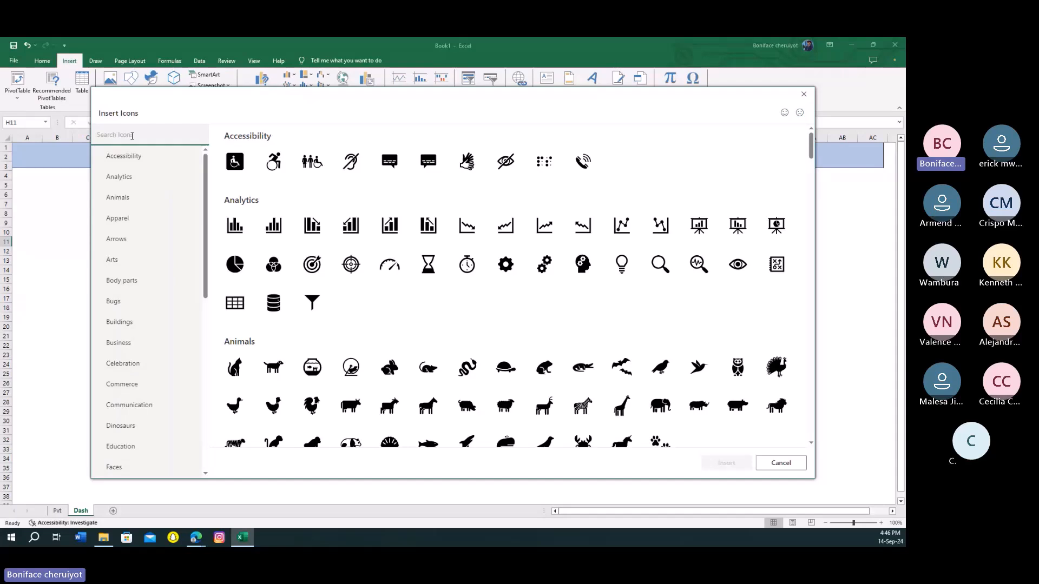
pyautogui.write('MON')
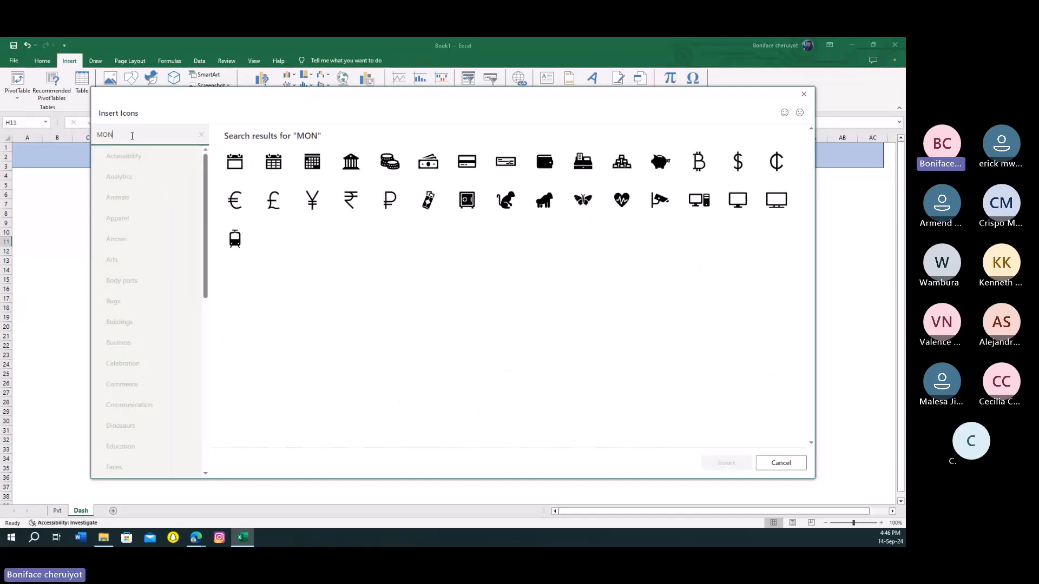
pyautogui.write('EY')
pyautogui.click(287, 155)
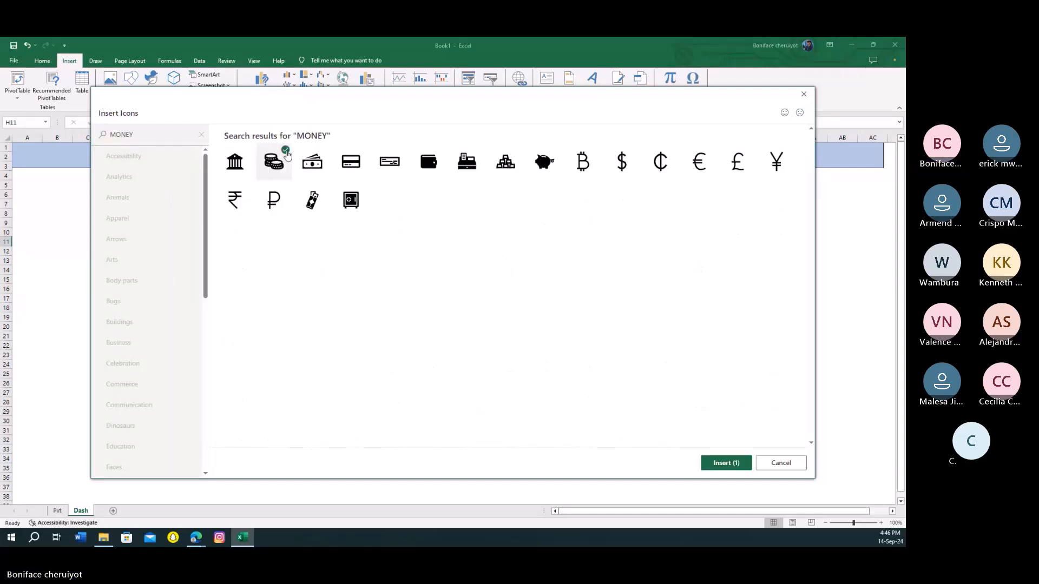
pyautogui.click(725, 463)
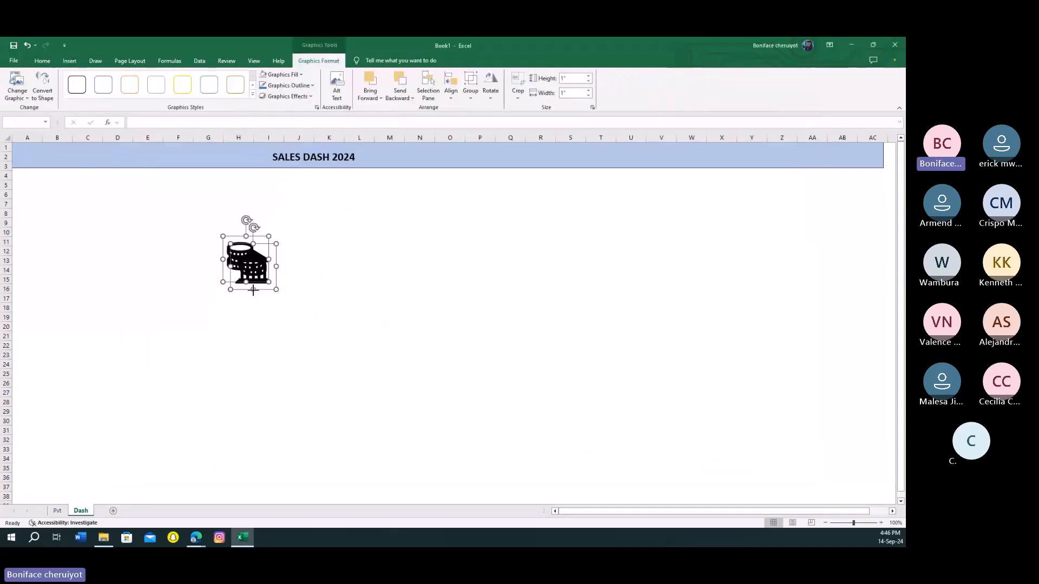
# - Move the overlapping icons toward the middle of the sheet and pull the bank building away from the coins
pyautogui.moveTo(253, 290); pyautogui.dragTo(358, 321)
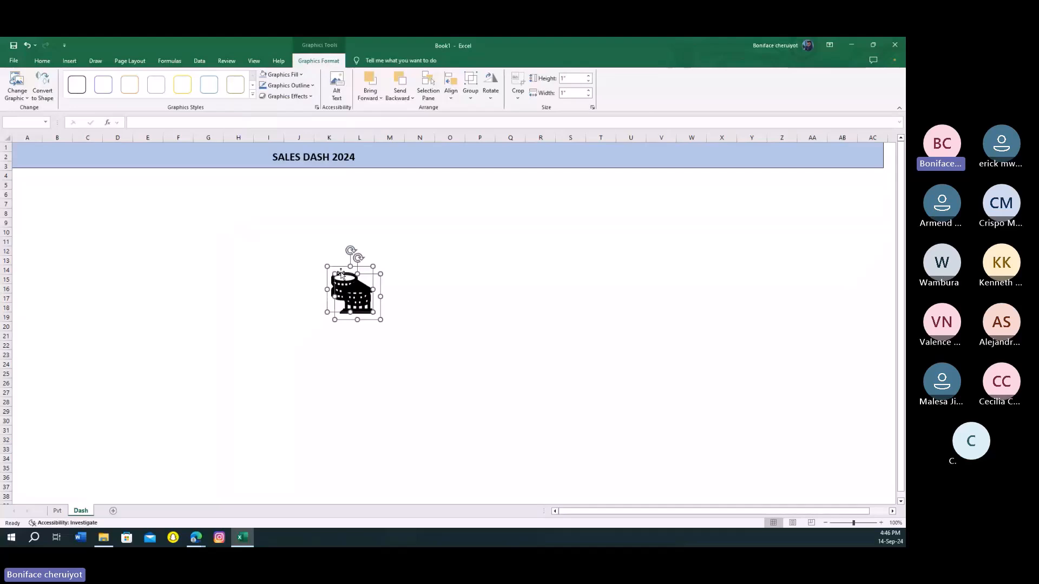
pyautogui.moveTo(341, 275); pyautogui.dragTo(403, 281)
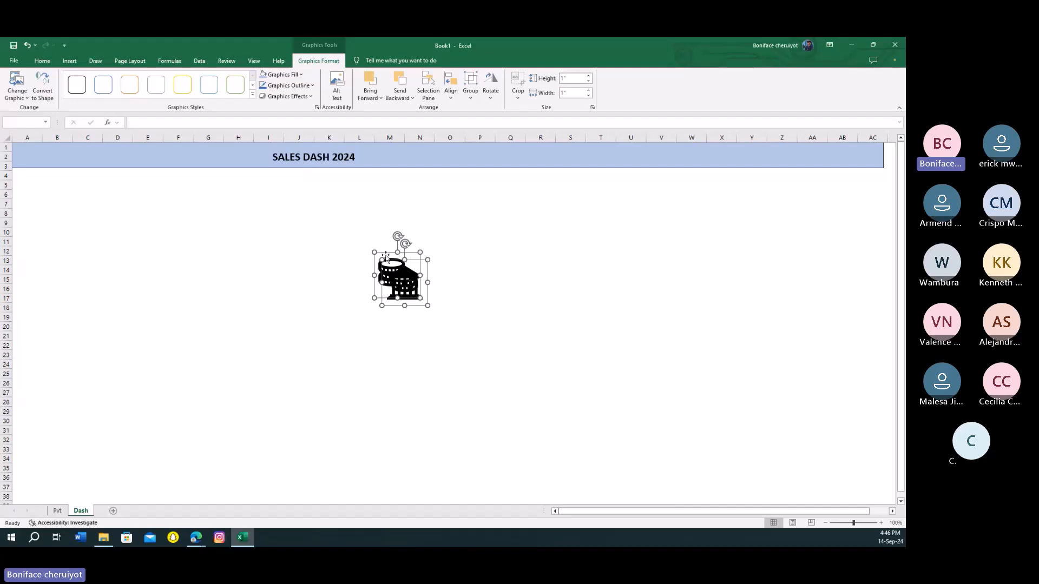
pyautogui.press('Escape')
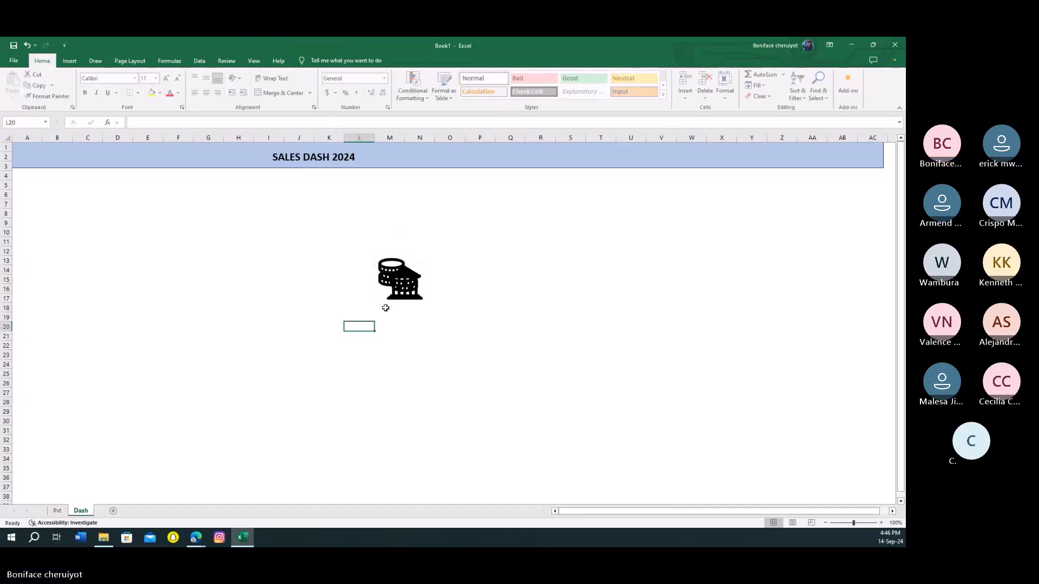
pyautogui.moveTo(385, 308); pyautogui.dragTo(304, 330)
# - Place the coins icon in the banner over columns C and D, resized to about 0.53" high by 0.89" wide
pyautogui.click(403, 286)
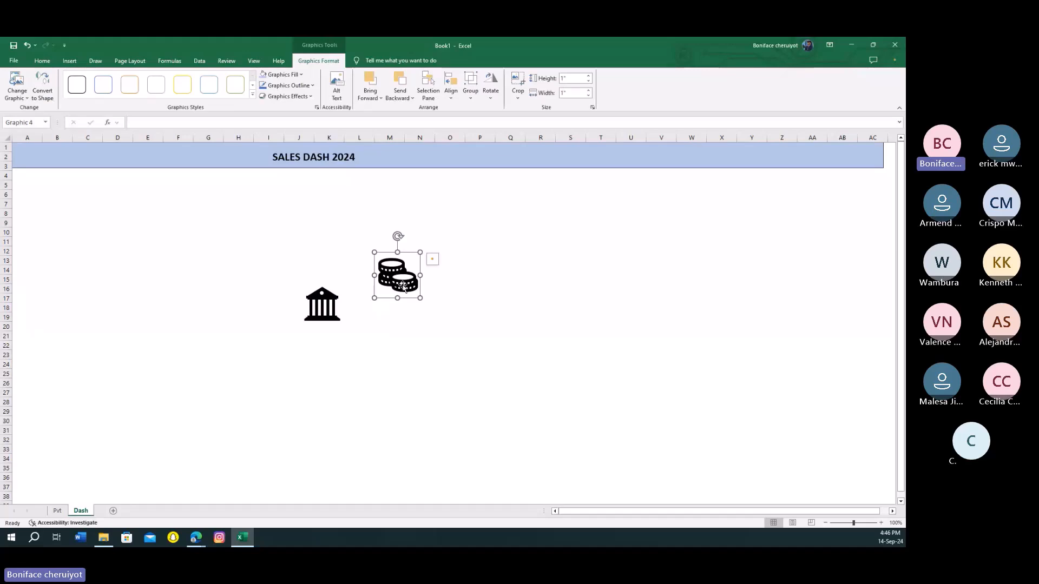
pyautogui.moveTo(403, 286); pyautogui.dragTo(121, 154)
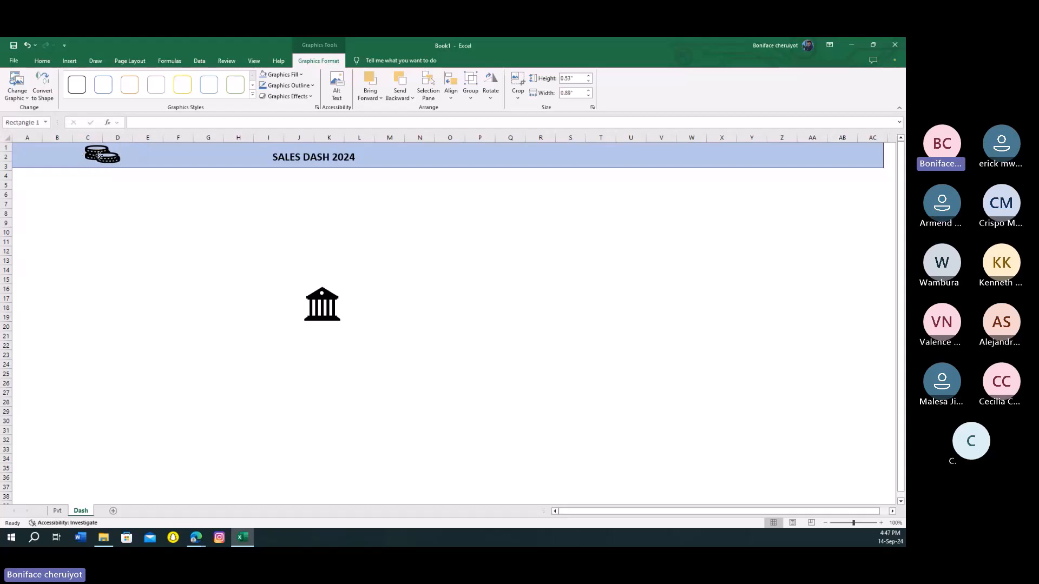
pyautogui.press('Escape')
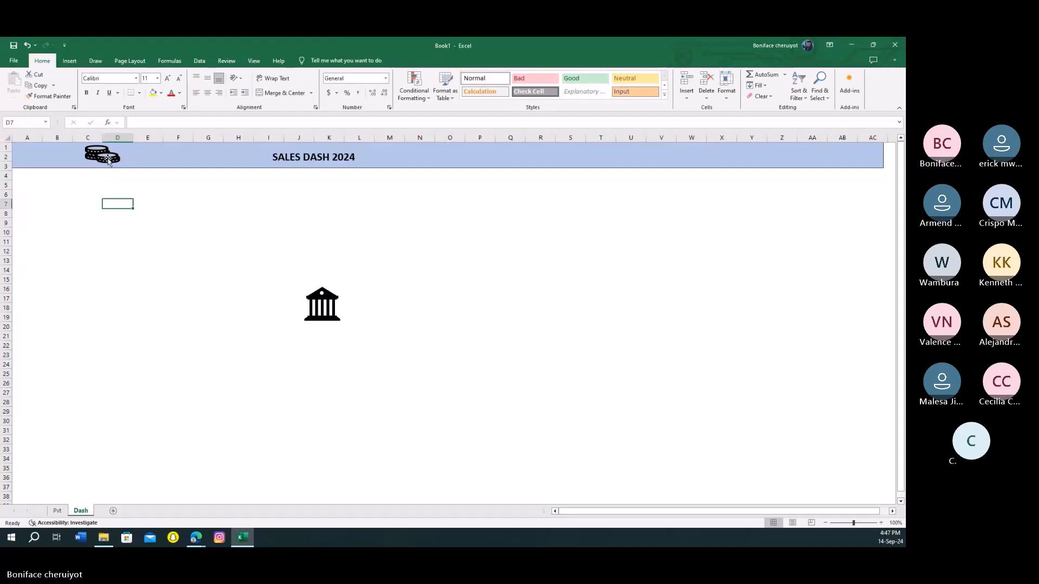
pyautogui.click(109, 159)
pyautogui.press('Escape')
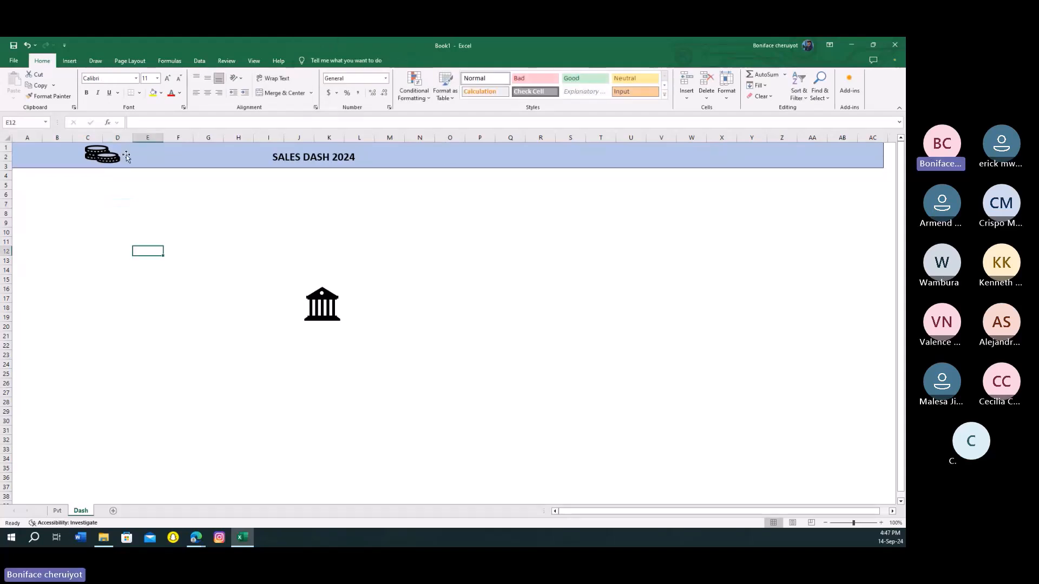
# - Recolour the coins icon in the banner with a dark orange theme fill
pyautogui.click(126, 157)
pyautogui.click(161, 93)
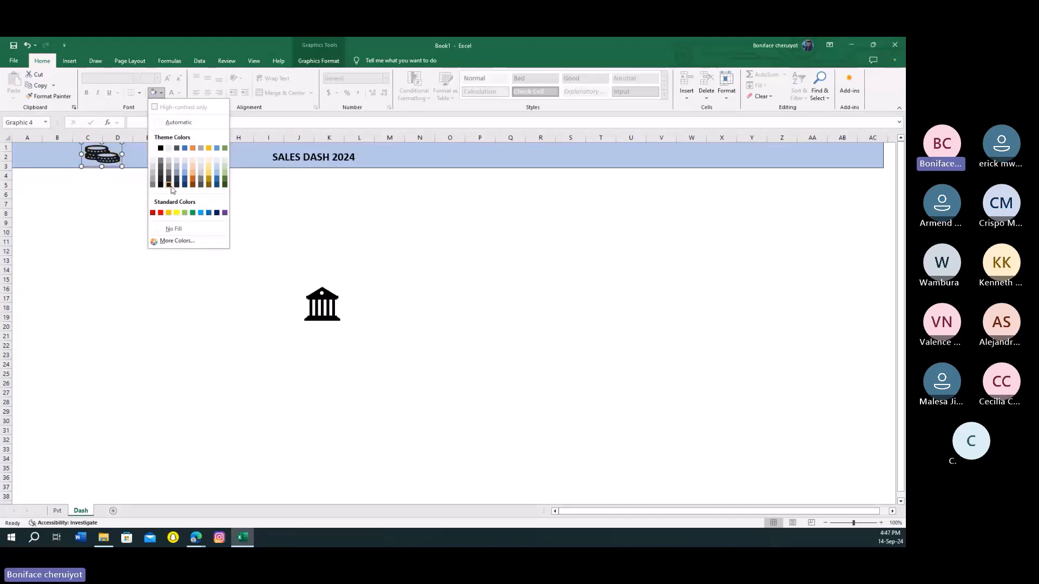
pyautogui.click(201, 180)
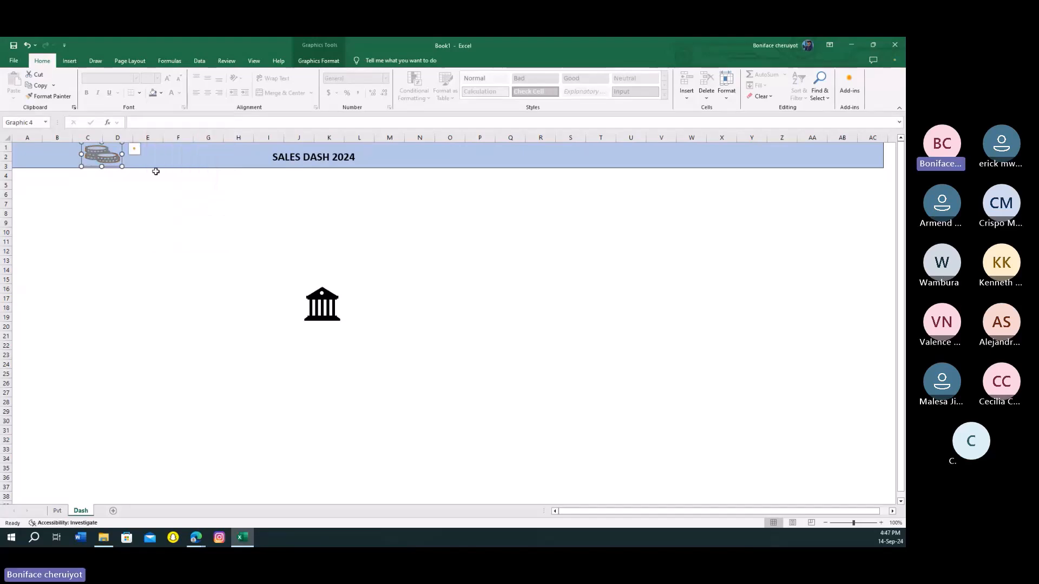
pyautogui.click(160, 93)
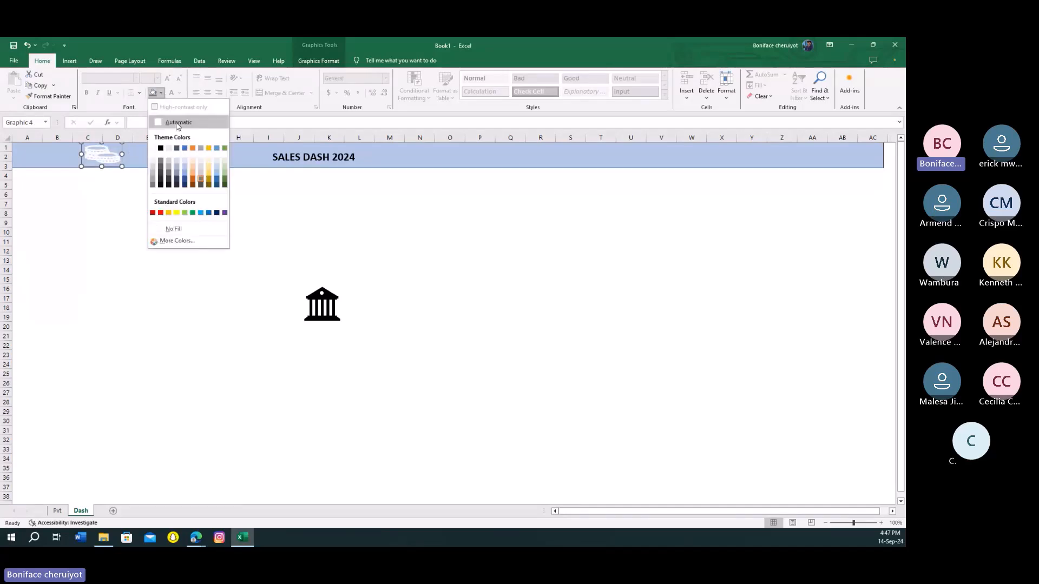
pyautogui.click(193, 181)
pyautogui.click(239, 222)
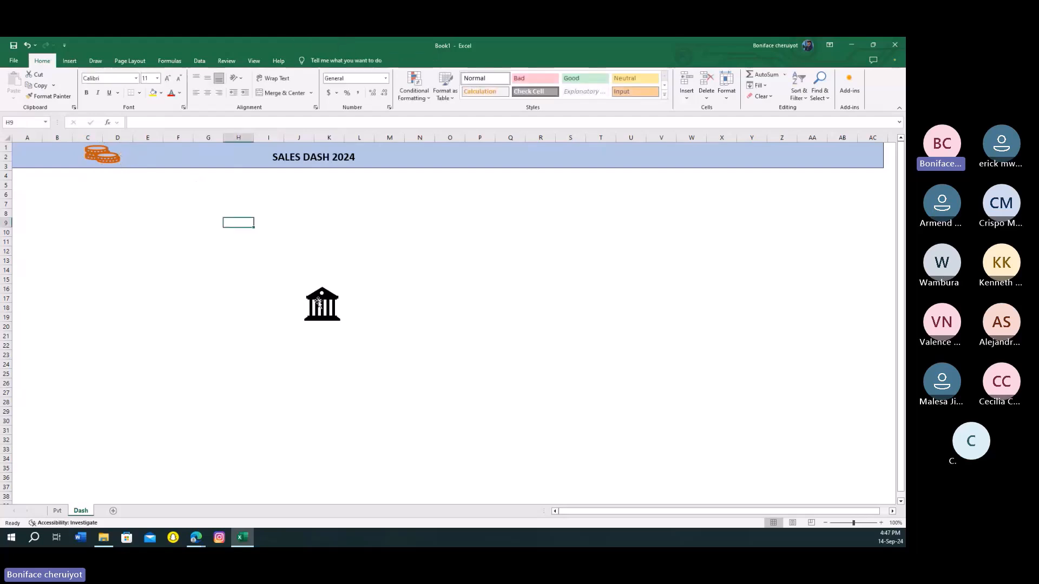
# - Delete the bank building icon from the Dash sheet
pyautogui.click(319, 303)
pyautogui.moveTo(319, 302); pyautogui.dragTo(339, 273)
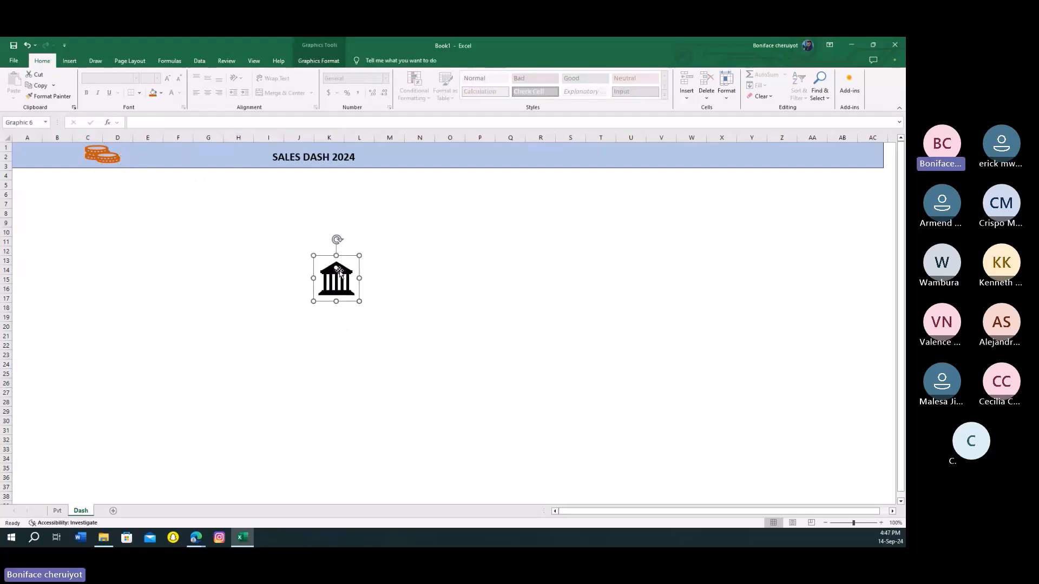
pyautogui.press('Delete')
pyautogui.click(339, 308)
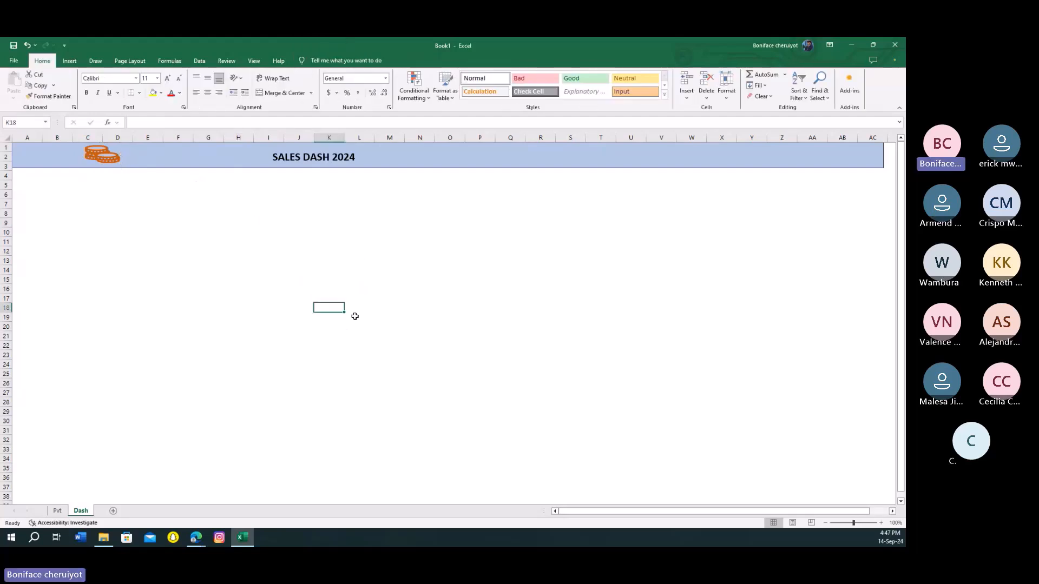
pyautogui.click(355, 315)
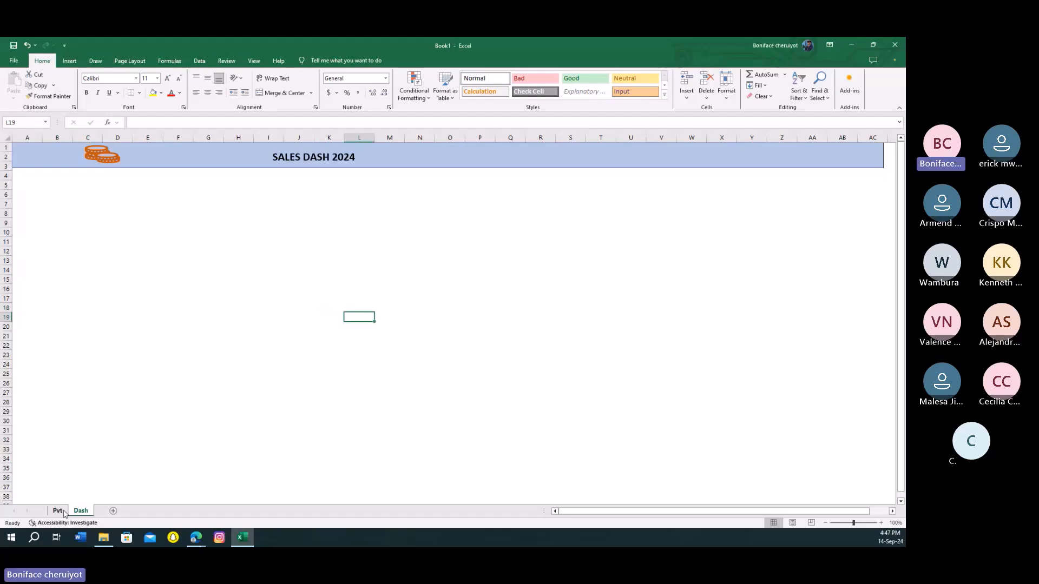
# - Switch to the Pvt sheet and select the pivot table rows from Des Moines to Wichita with their sales values
pyautogui.click(58, 510)
pyautogui.moveTo(81, 166); pyautogui.dragTo(144, 192)
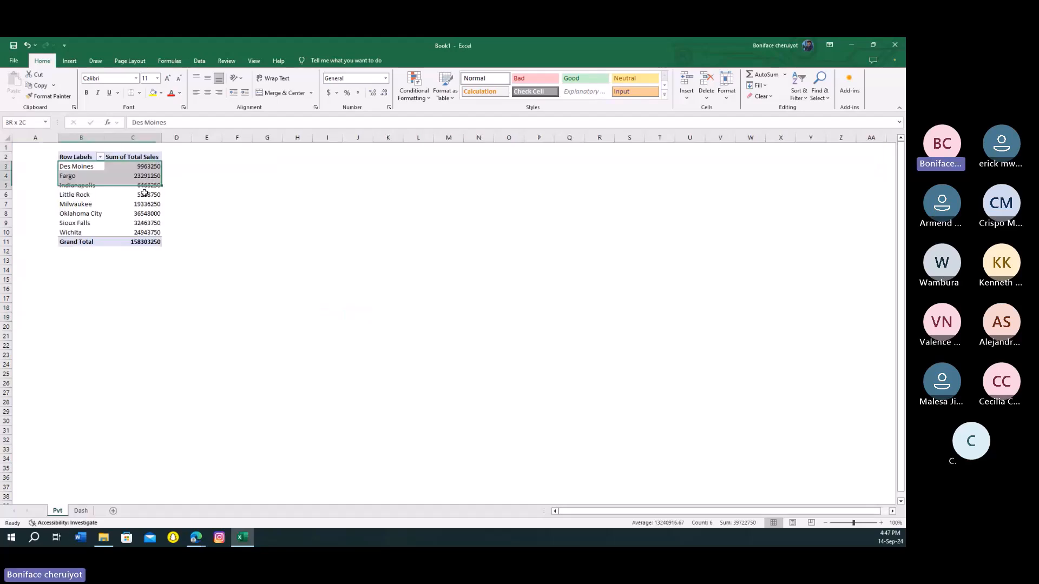
pyautogui.click(141, 204)
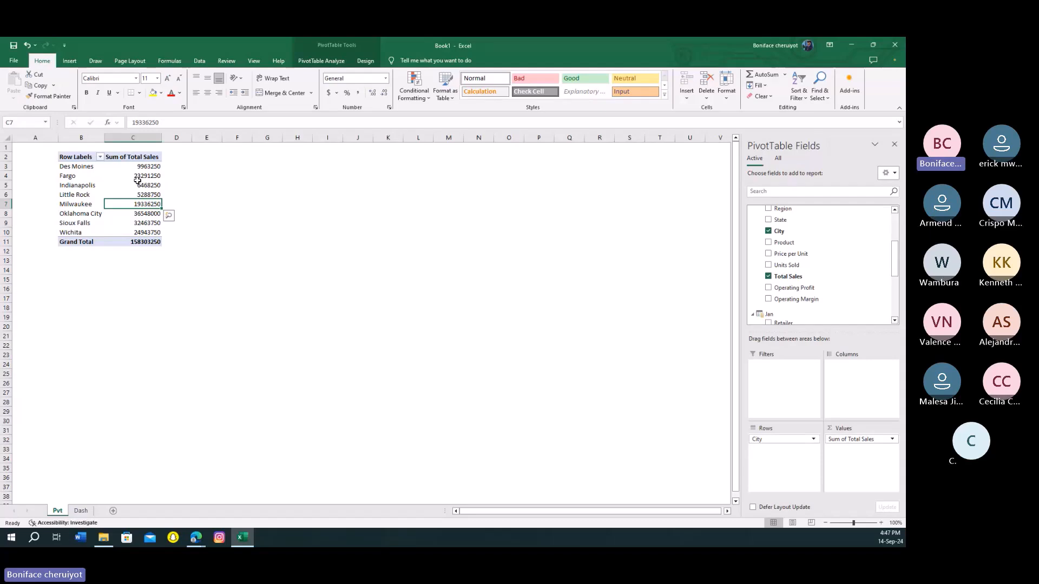
pyautogui.moveTo(81, 166); pyautogui.dragTo(130, 233)
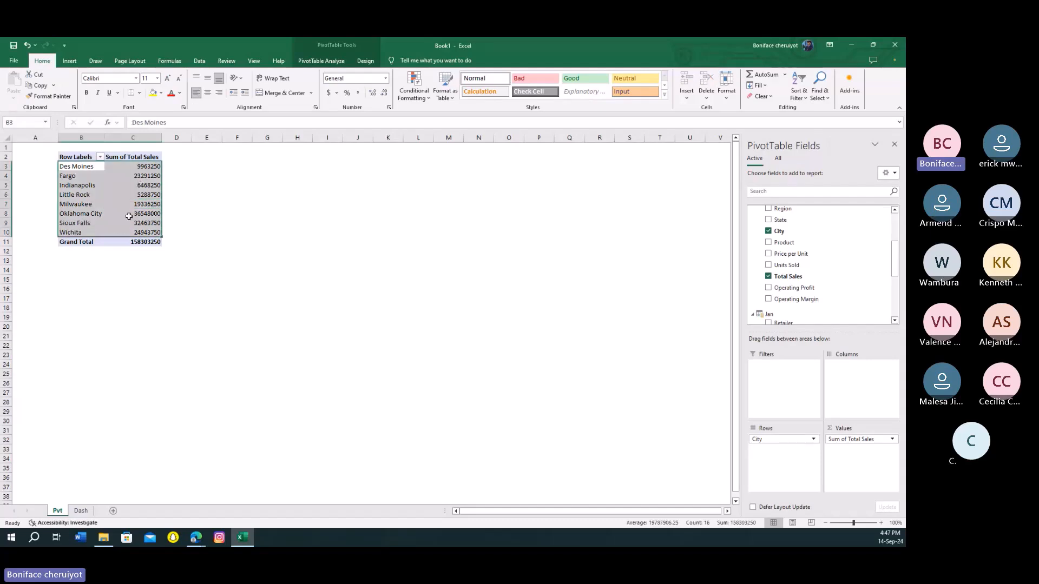
pyautogui.click(237, 221)
pyautogui.moveTo(81, 166); pyautogui.dragTo(135, 236)
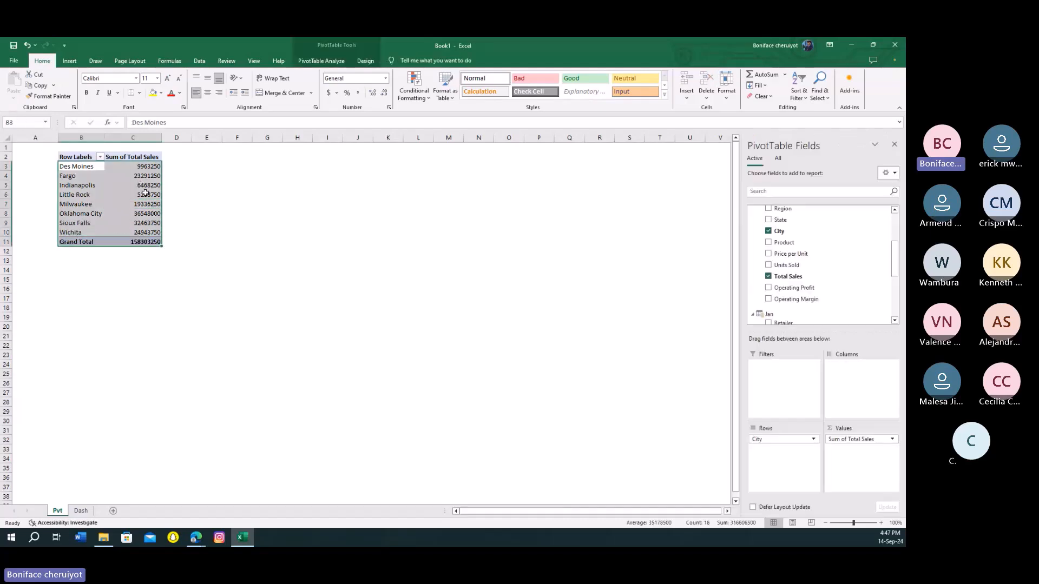
pyautogui.click(136, 166)
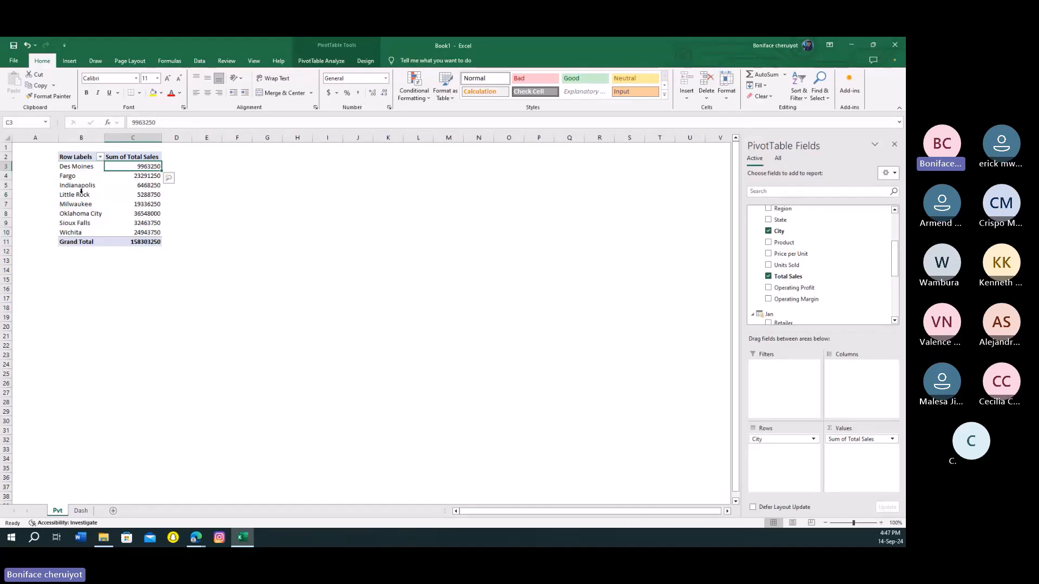
pyautogui.moveTo(78, 166); pyautogui.dragTo(127, 233)
pyautogui.rightClick(133, 192)
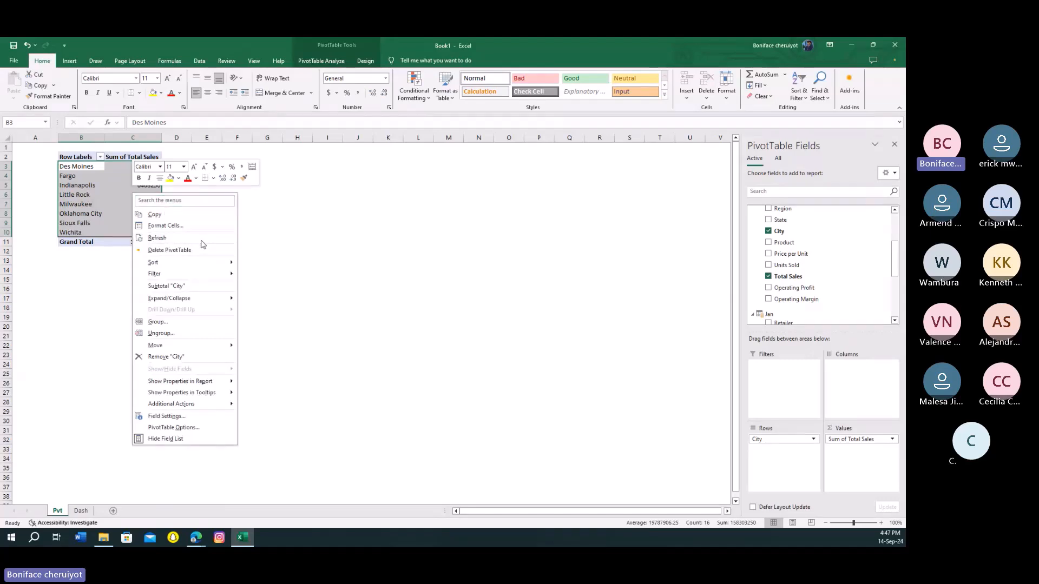
pyautogui.click(237, 194)
pyautogui.rightClick(147, 195)
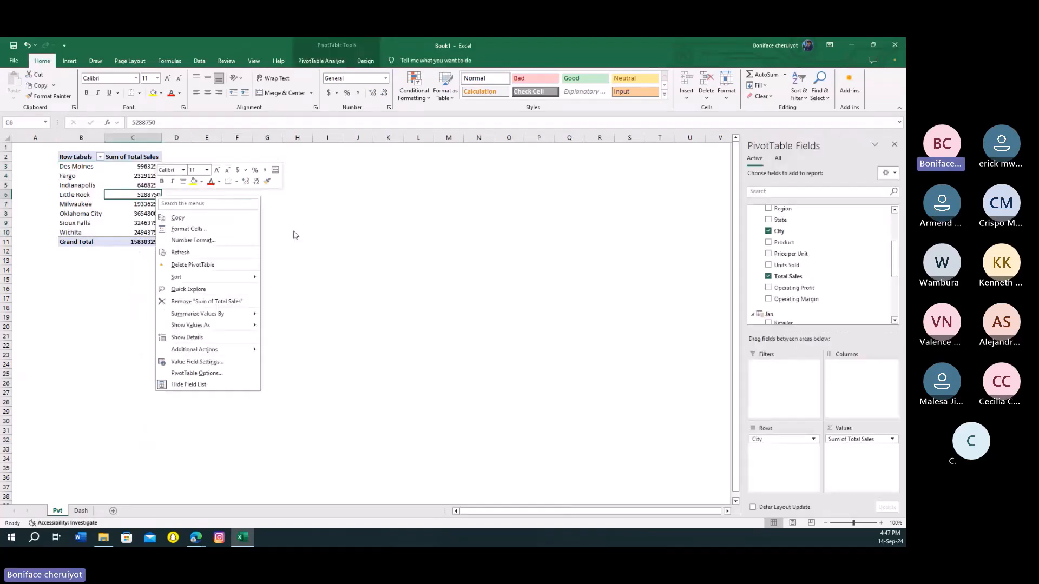
pyautogui.click(146, 196)
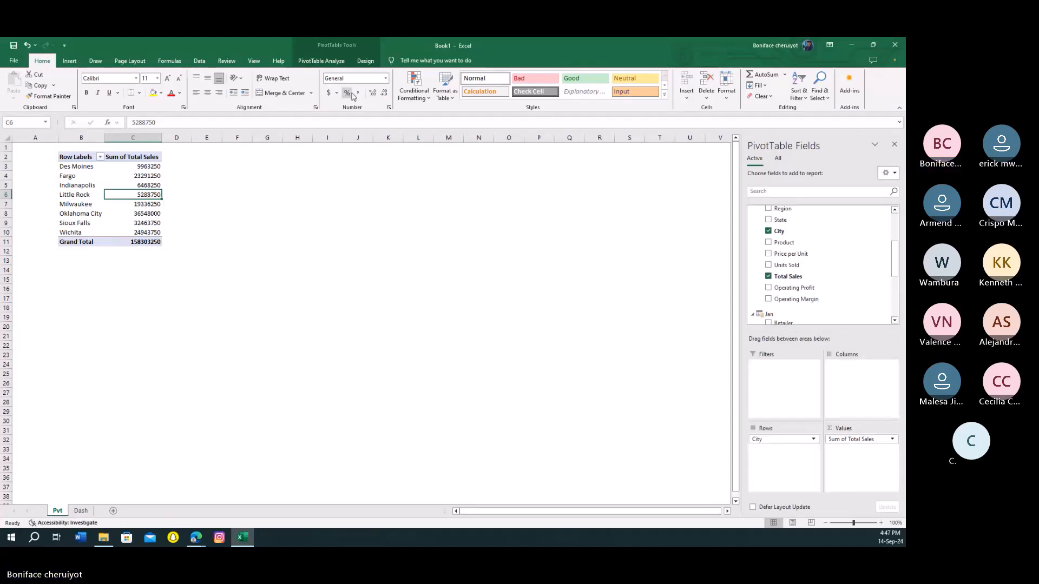
# - Apply the custom number format #,##0.00_);(#,##0.00) to pivot table cells B3:C10, covering the cities and their total sales
pyautogui.moveTo(75, 166); pyautogui.dragTo(137, 234)
pyautogui.rightClick(128, 189)
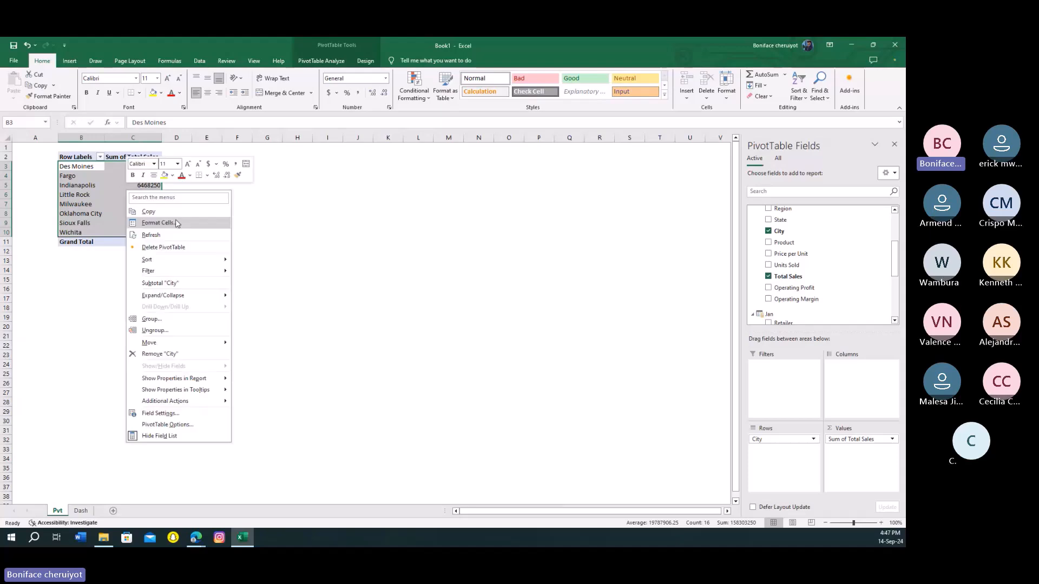
pyautogui.click(175, 222)
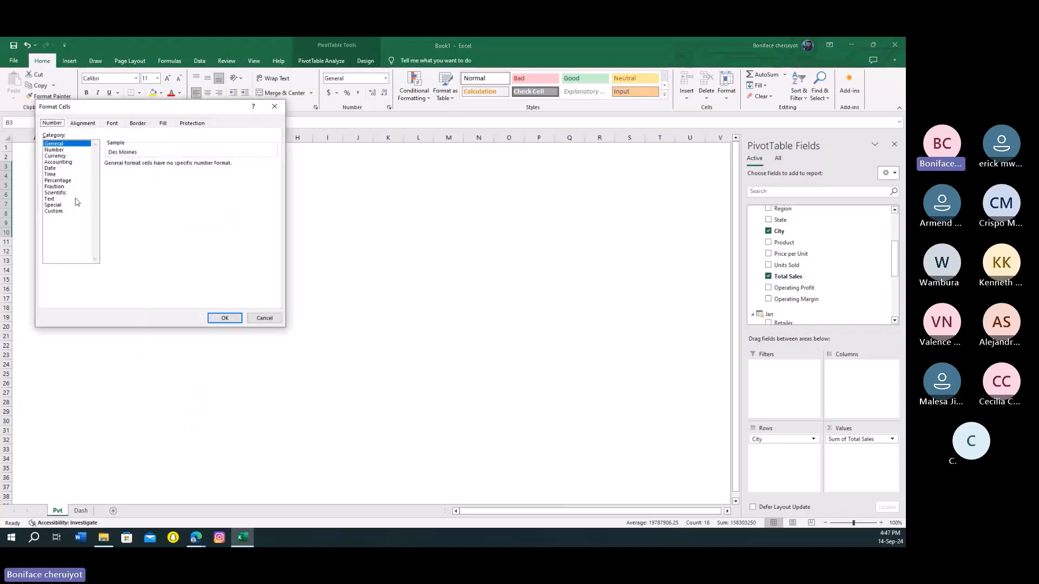
pyautogui.click(66, 211)
pyautogui.click(130, 211)
pyautogui.click(132, 224)
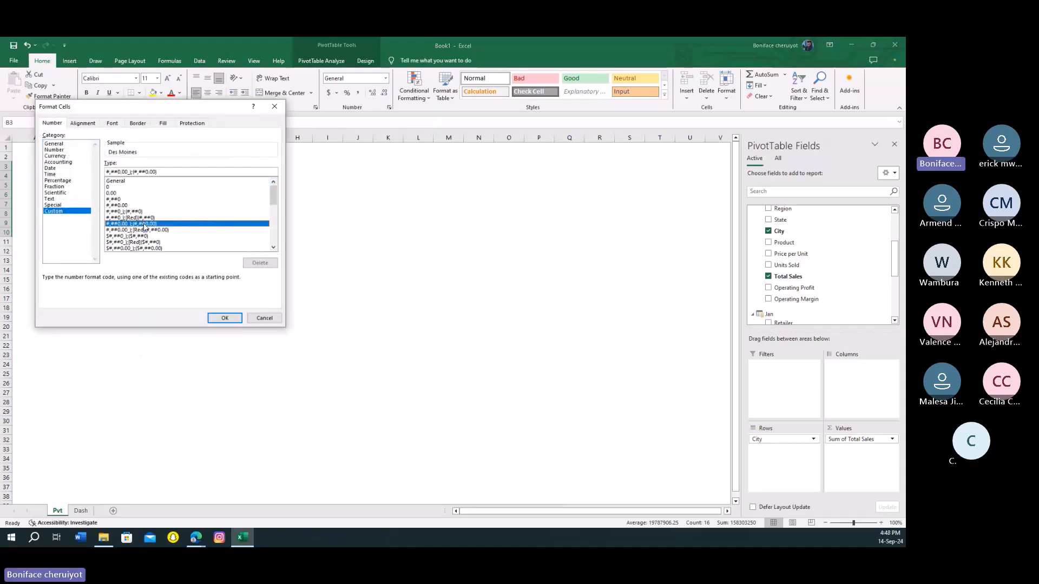
pyautogui.click(224, 318)
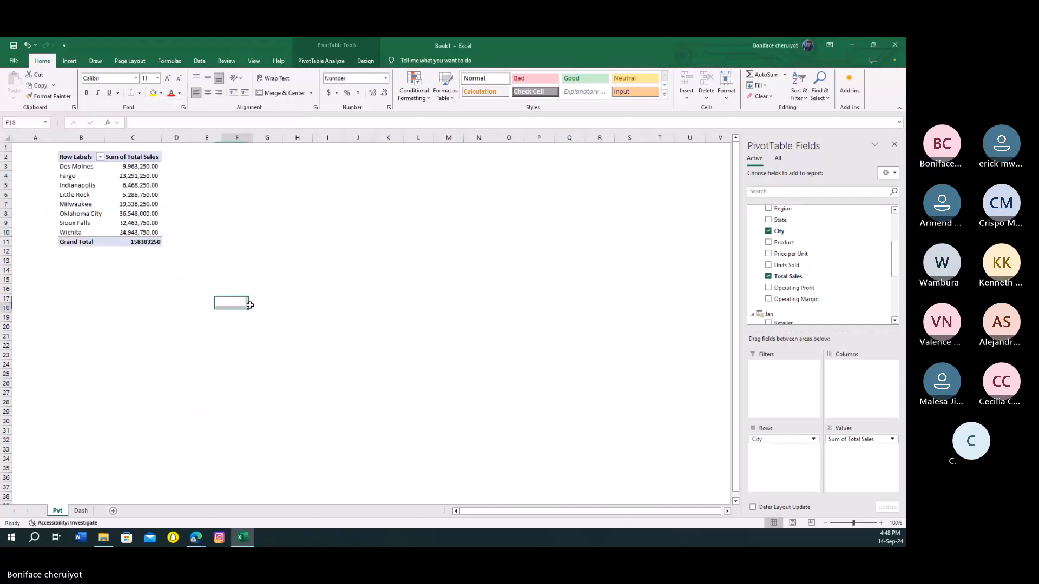
# - Apply the custom number format #,##0_);[Red](#,##0) to the pivot table's Sum of Total Sales values
pyautogui.moveTo(139, 168); pyautogui.dragTo(144, 232)
pyautogui.rightClick(139, 205)
pyautogui.click(191, 248)
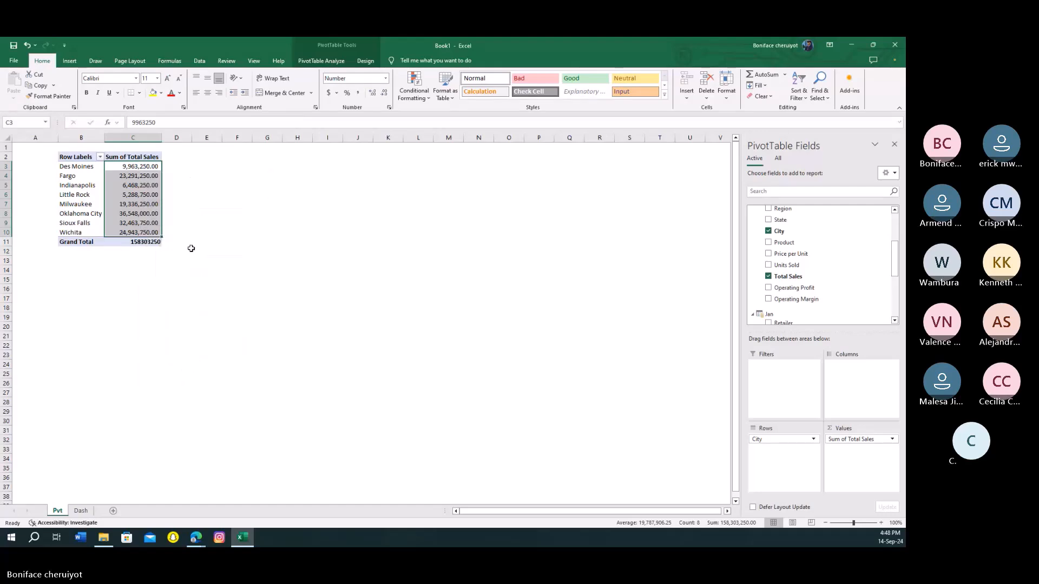
pyautogui.click(179, 246)
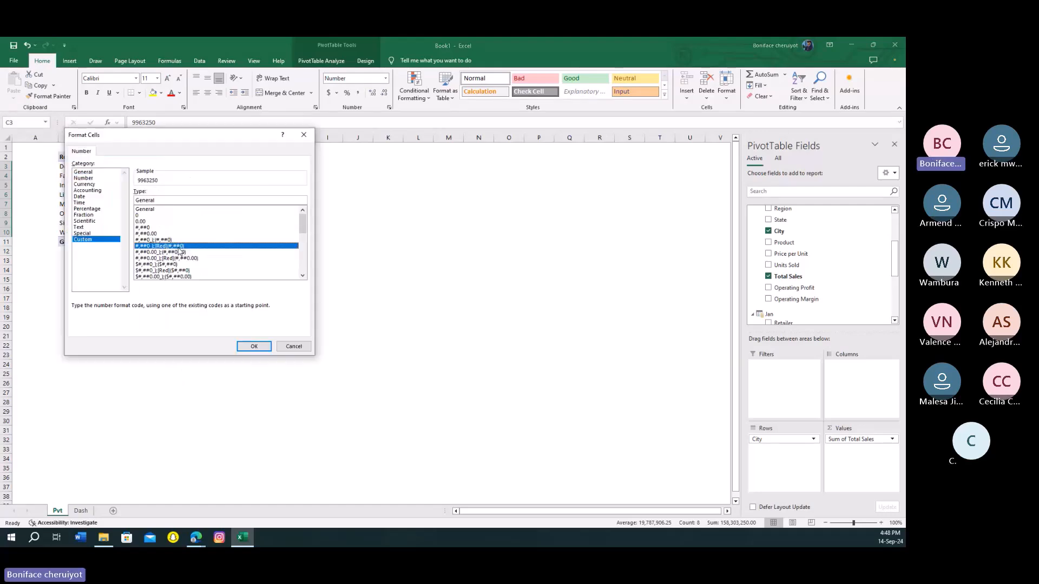
pyautogui.click(253, 347)
pyautogui.click(297, 317)
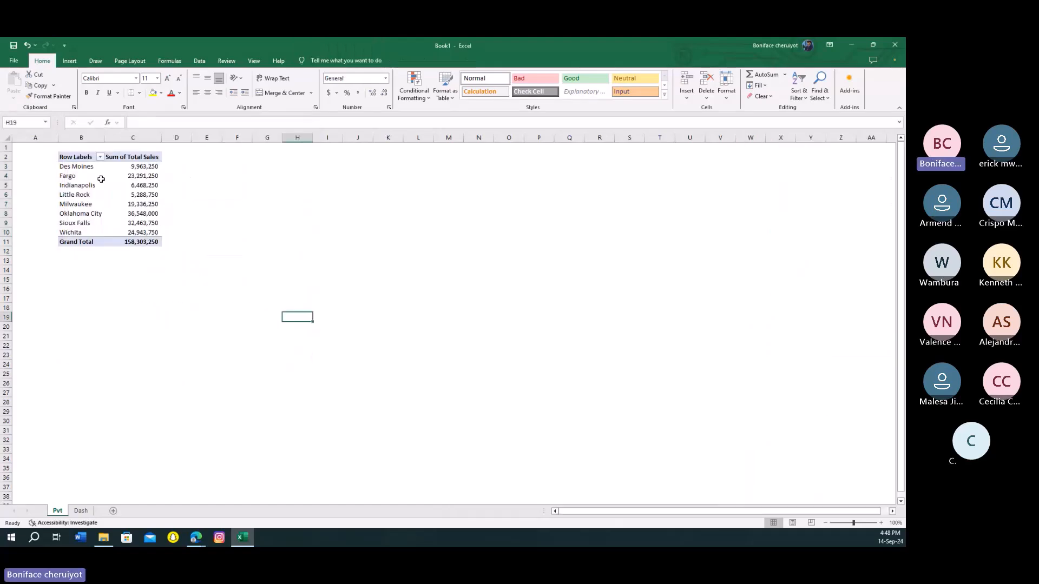
# - Insert a clustered bar PivotChart from the cities and total sales in B3:C10
pyautogui.moveTo(81, 166); pyautogui.dragTo(150, 233)
pyautogui.click(200, 61)
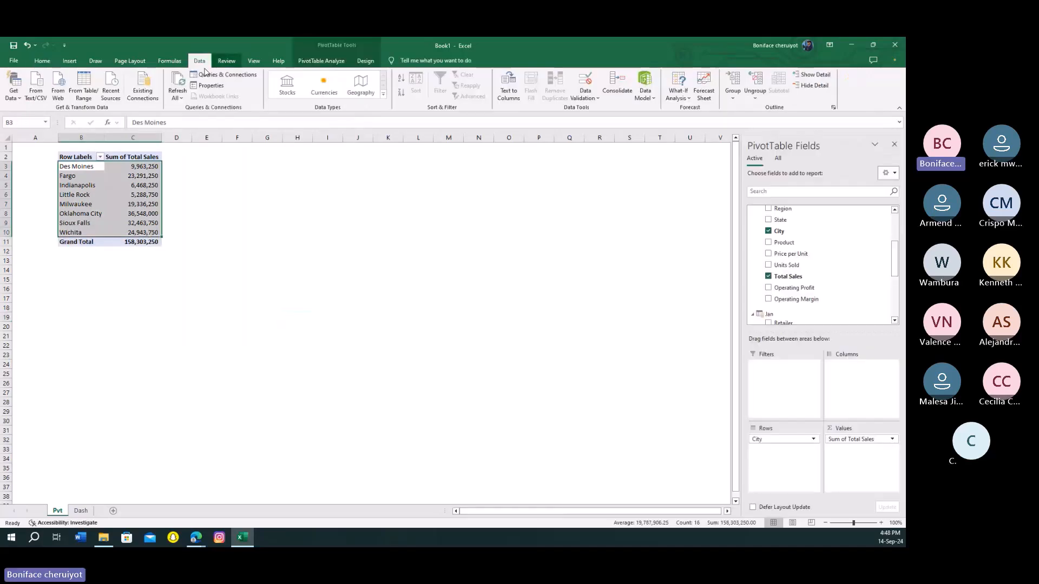
pyautogui.click(69, 60)
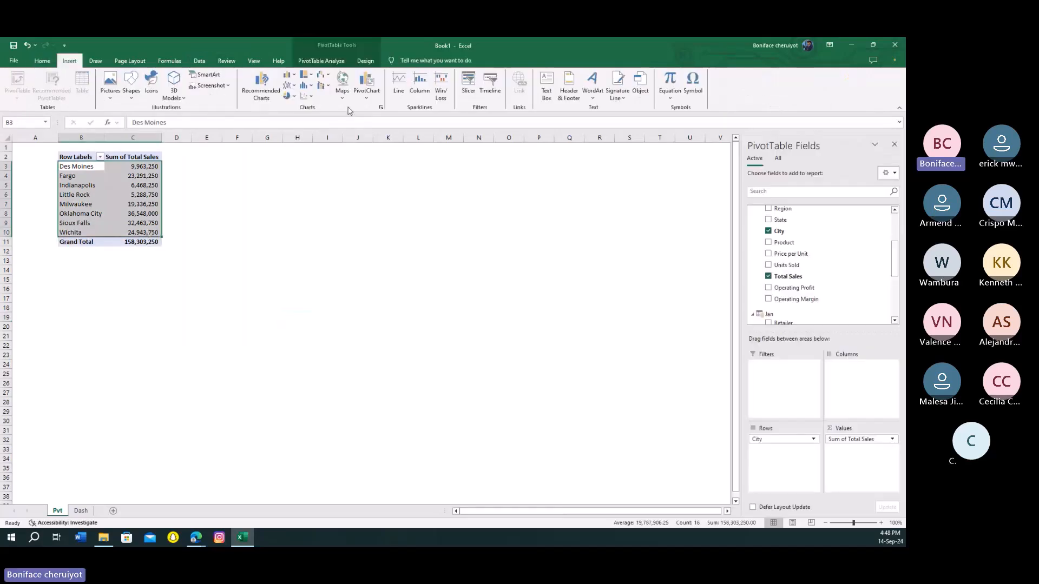
pyautogui.click(380, 107)
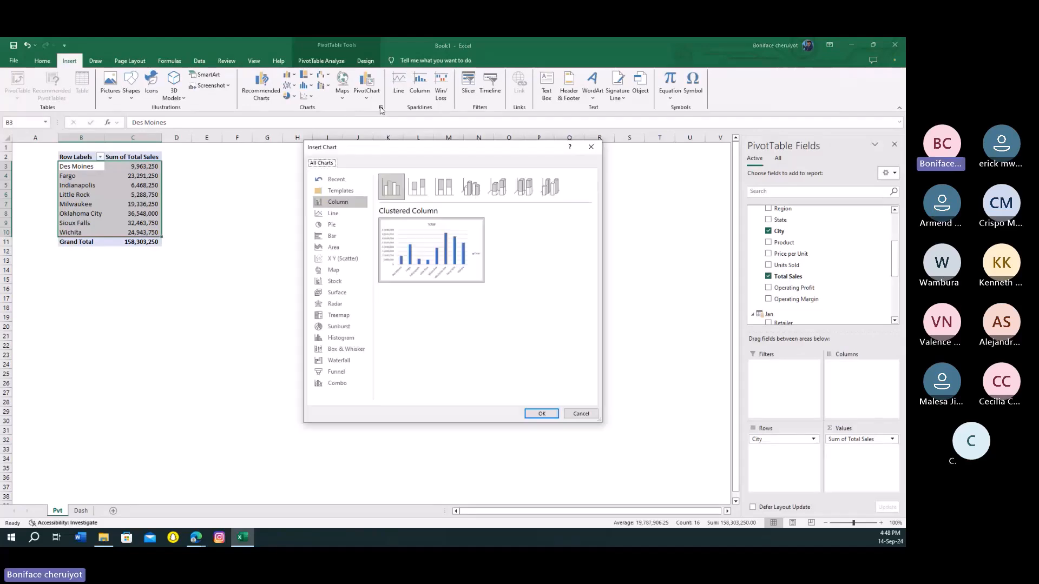
pyautogui.click(332, 236)
pyautogui.doubleClick(541, 413)
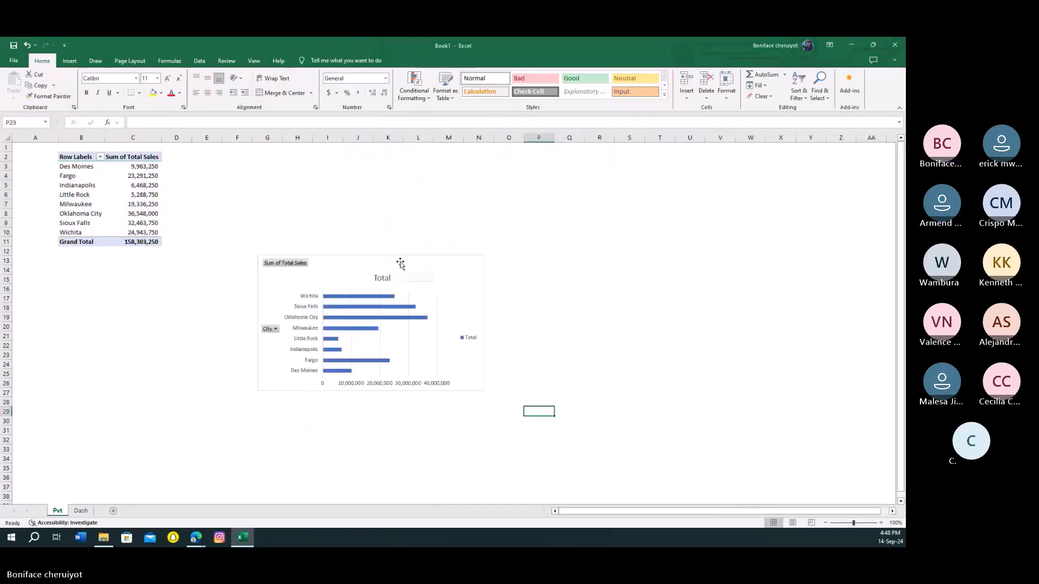
# - Hide all field buttons on the city sales bar chart
pyautogui.click(401, 263)
pyautogui.rightClick(464, 340)
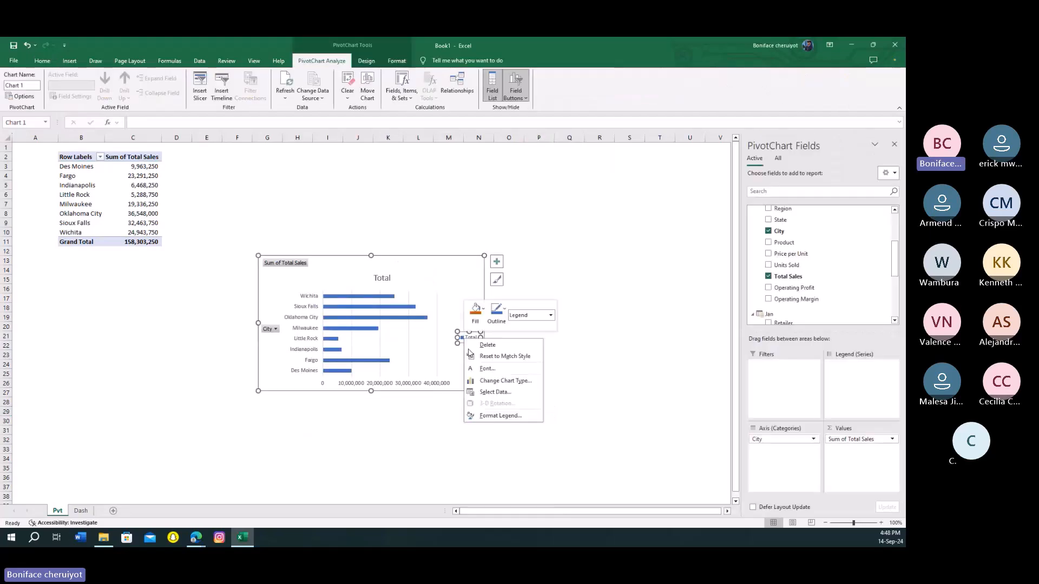
pyautogui.press('Escape')
pyautogui.click(271, 329)
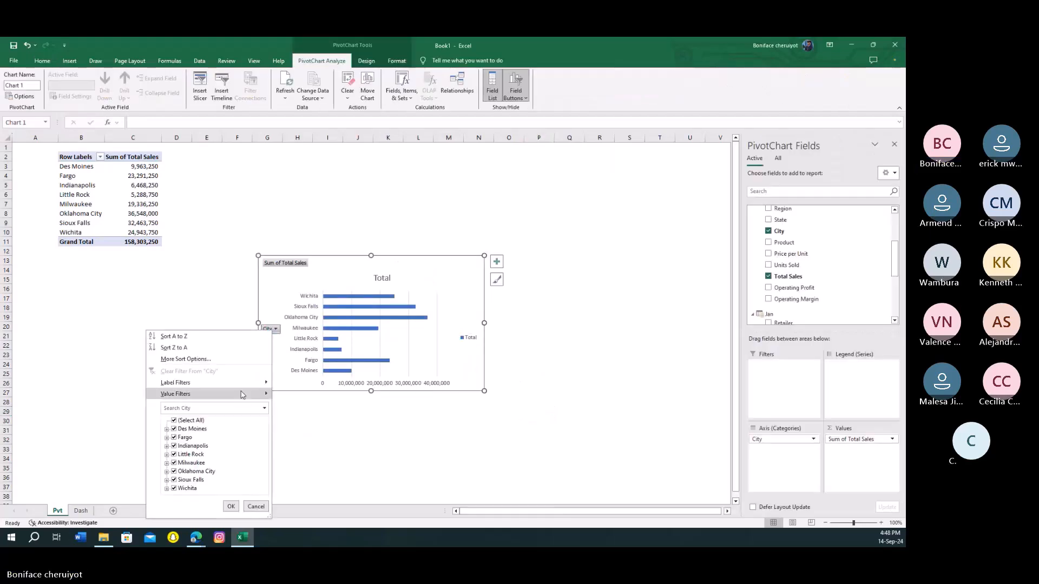
pyautogui.click(283, 334)
pyautogui.rightClick(281, 333)
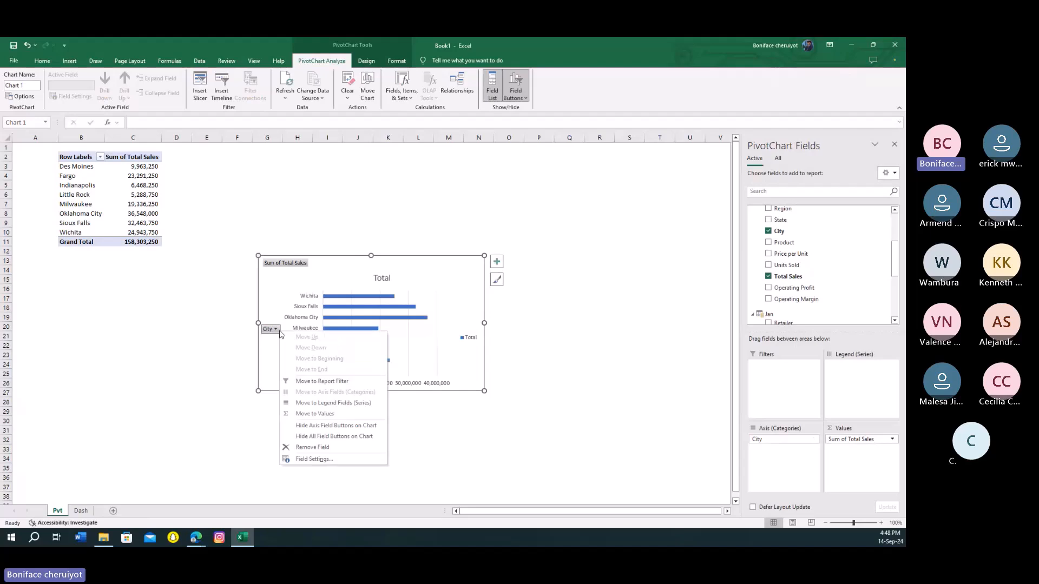
pyautogui.click(324, 436)
pyautogui.click(357, 439)
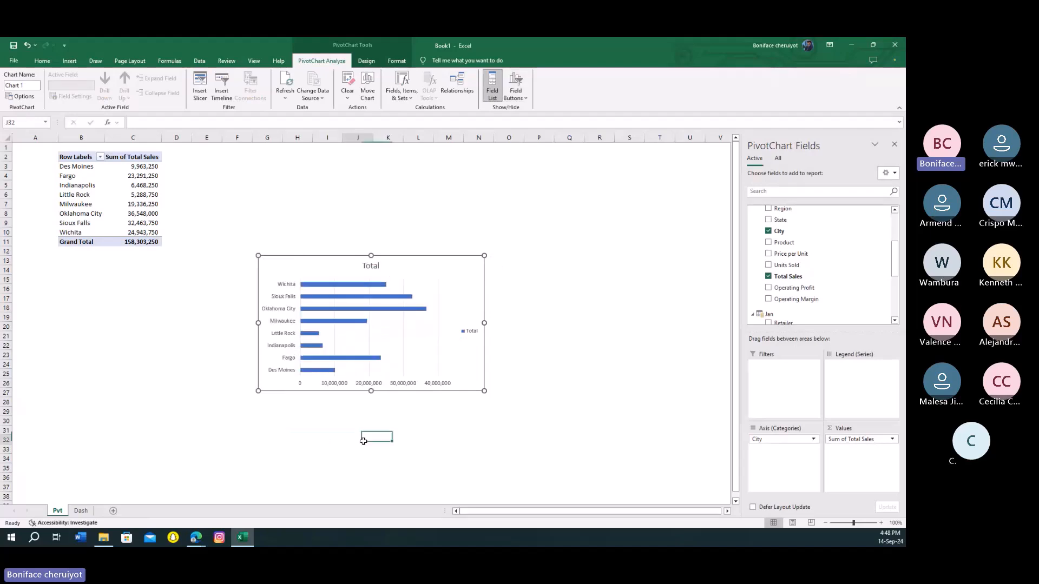
# - Delete the Total title and the legend from the bar chart
pyautogui.click(368, 277)
pyautogui.press('Delete')
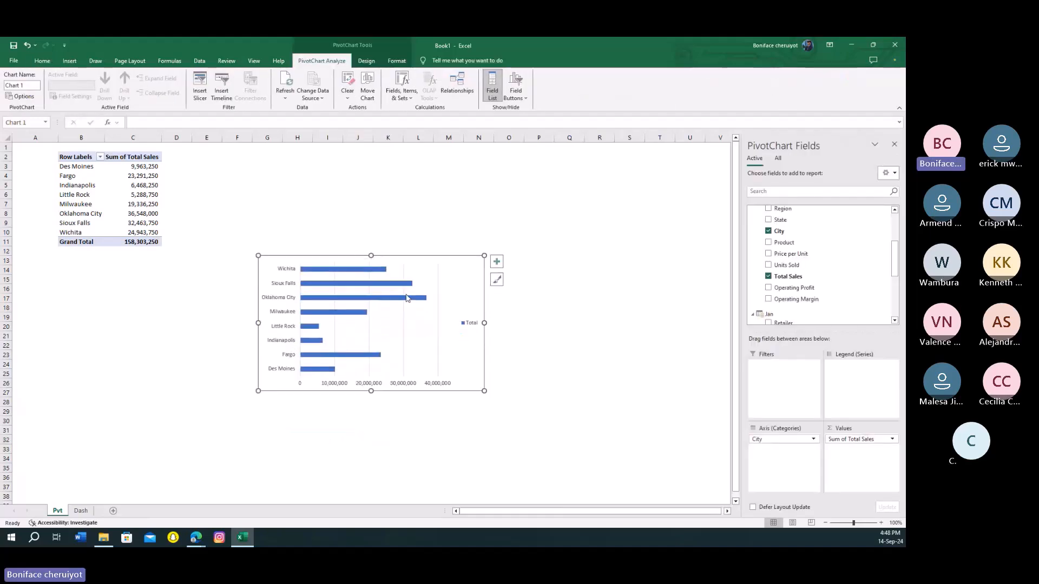
pyautogui.click(469, 323)
pyautogui.press('Delete')
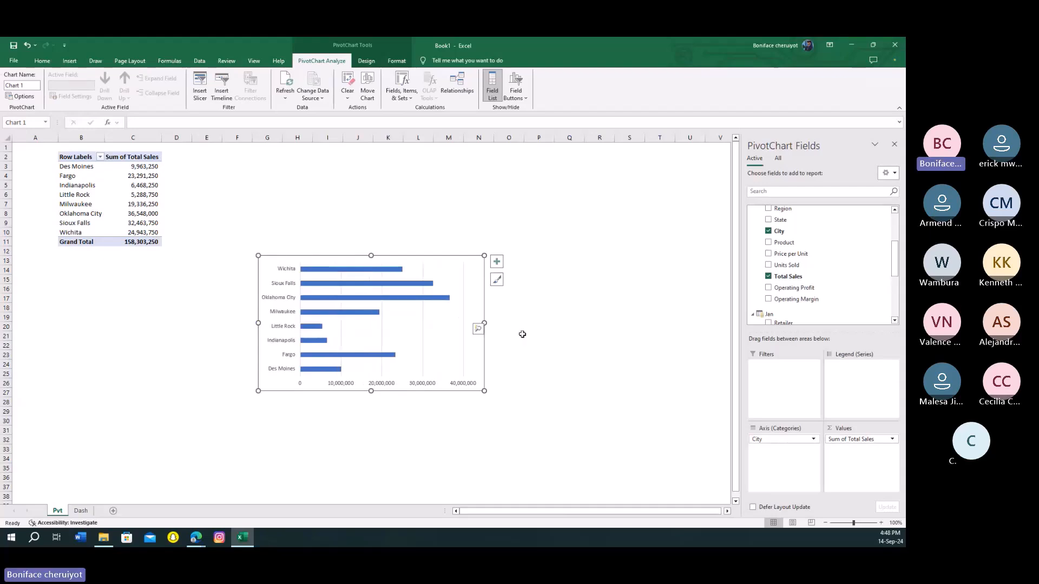
pyautogui.click(522, 334)
# - Cut the bar chart from the Pvt sheet and paste it at cell C7 of the Dash sheet
pyautogui.click(361, 260)
pyautogui.rightClick(362, 260)
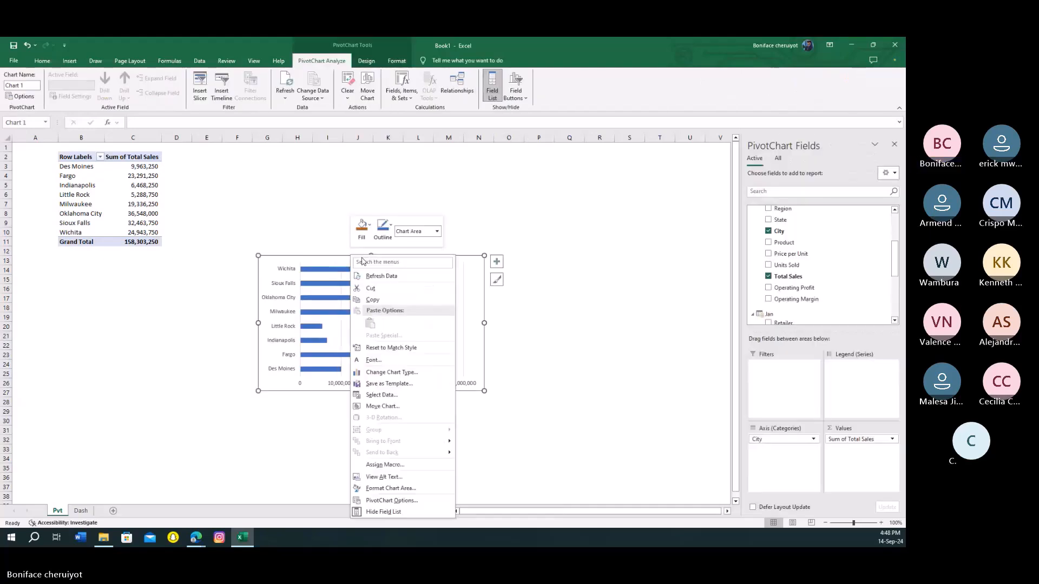
pyautogui.click(371, 288)
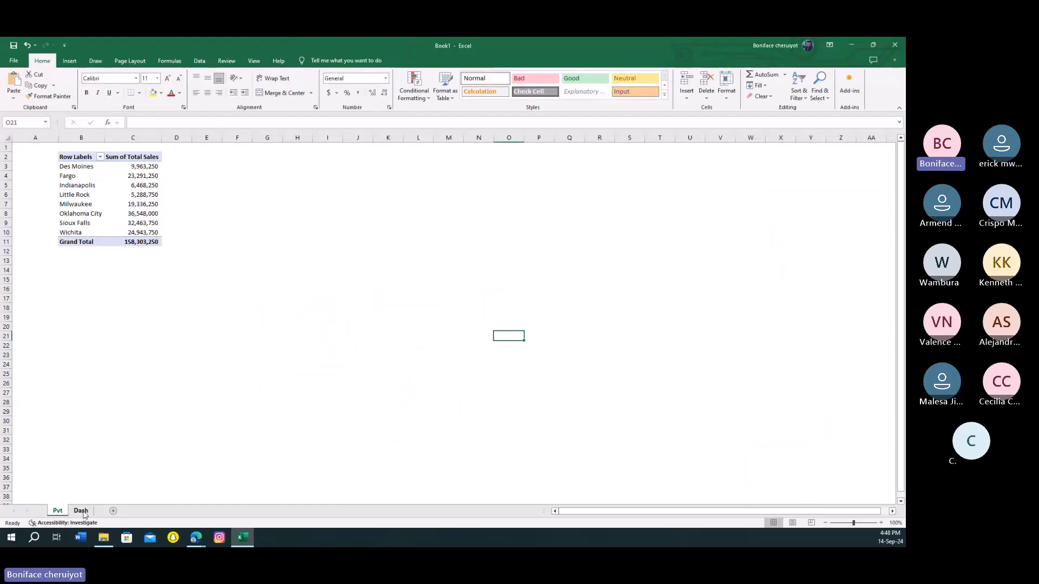
pyautogui.click(81, 510)
pyautogui.rightClick(74, 207)
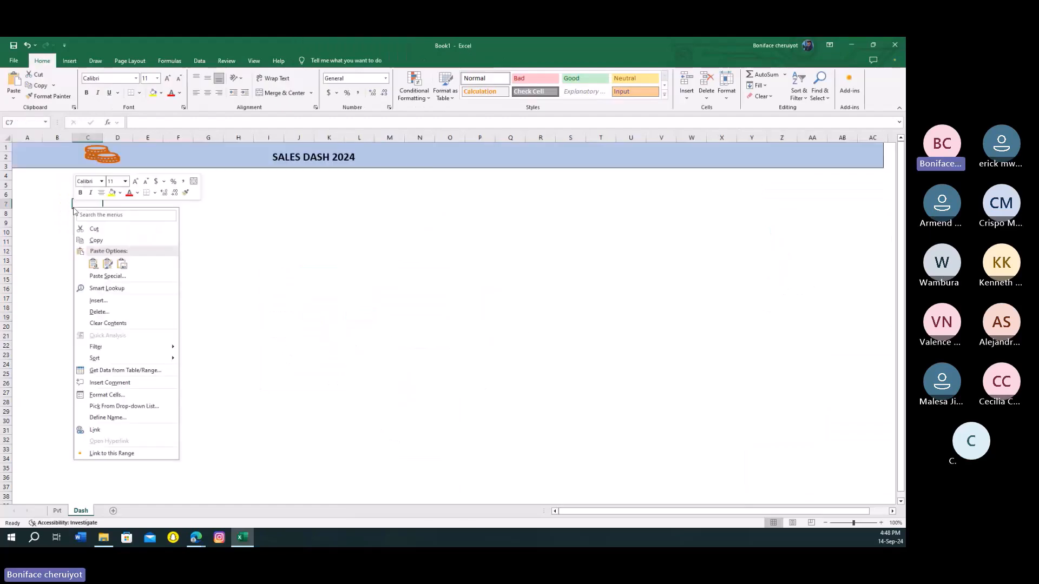
pyautogui.click(107, 264)
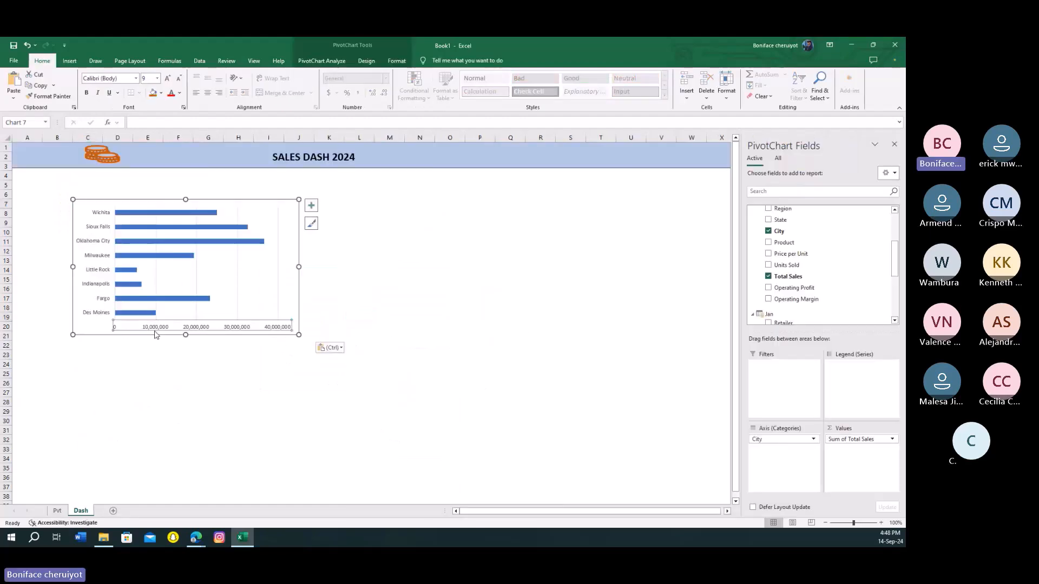
# - Move and resize the bar chart below the banner to span about columns E to K and rows 4 to 31
pyautogui.moveTo(154, 334); pyautogui.dragTo(259, 435)
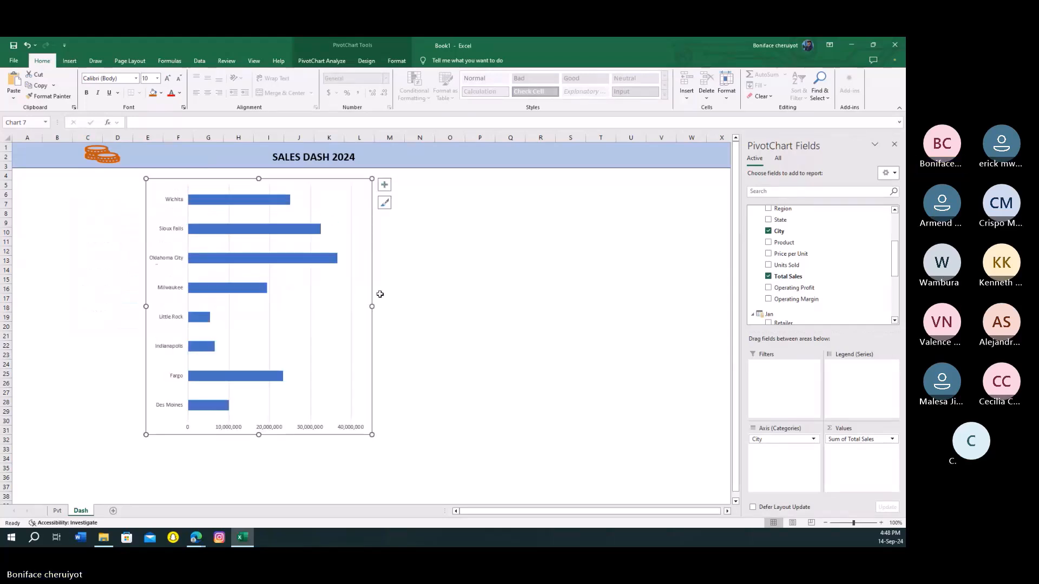
pyautogui.moveTo(371, 306); pyautogui.dragTo(340, 318)
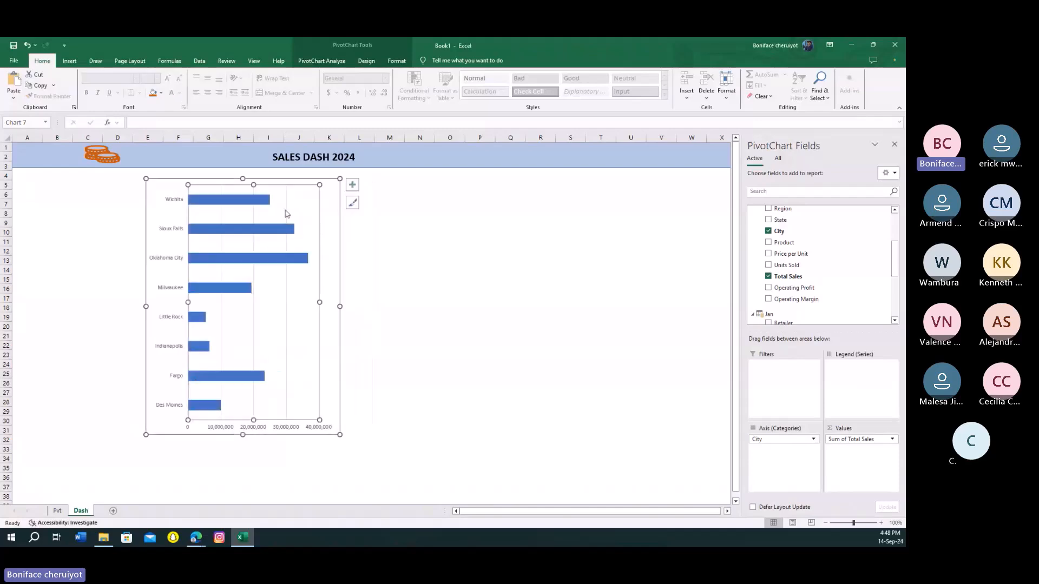
pyautogui.click(407, 226)
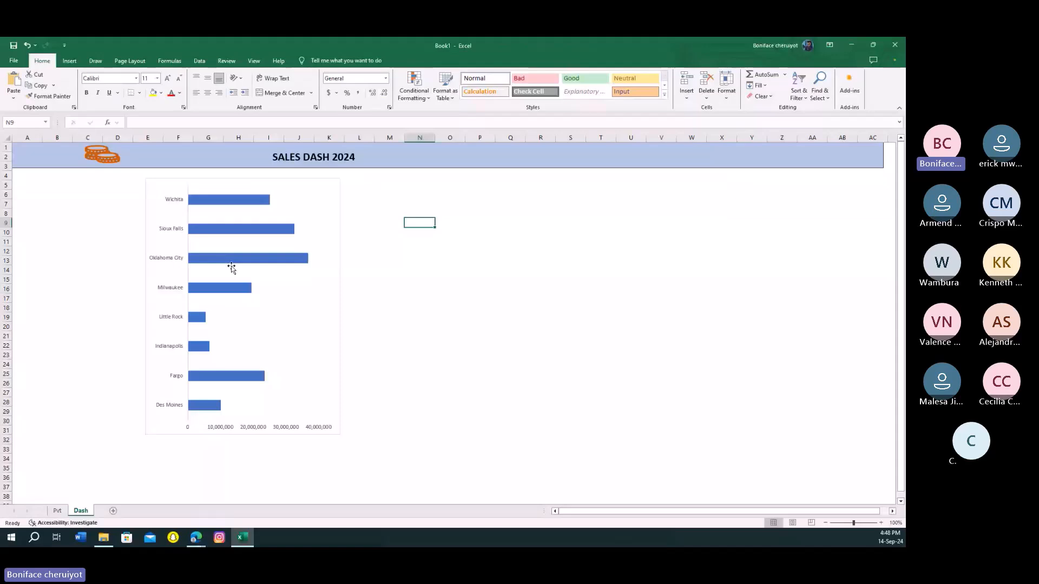
# - Sort the pivot table on the Pvt sheet by total sales from smallest to largest
pyautogui.hotkey('ctrl', 'pageup')
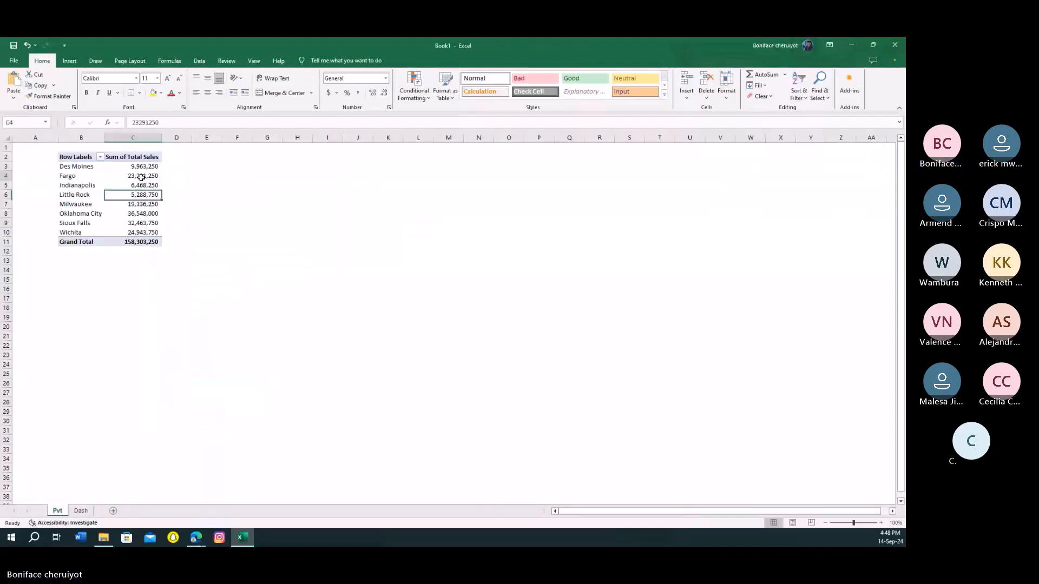
pyautogui.rightClick(142, 177)
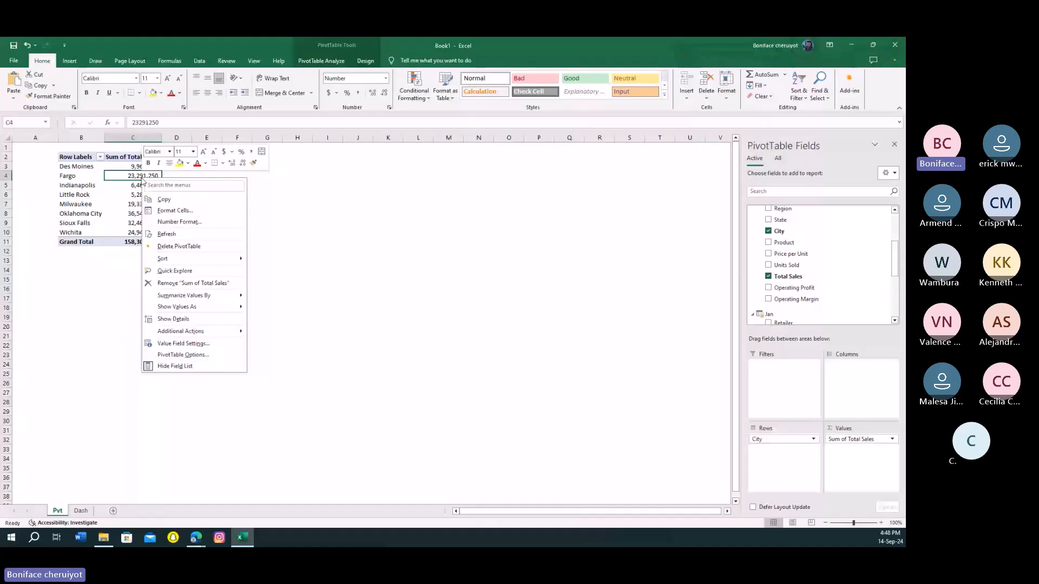
pyautogui.moveTo(174, 262)
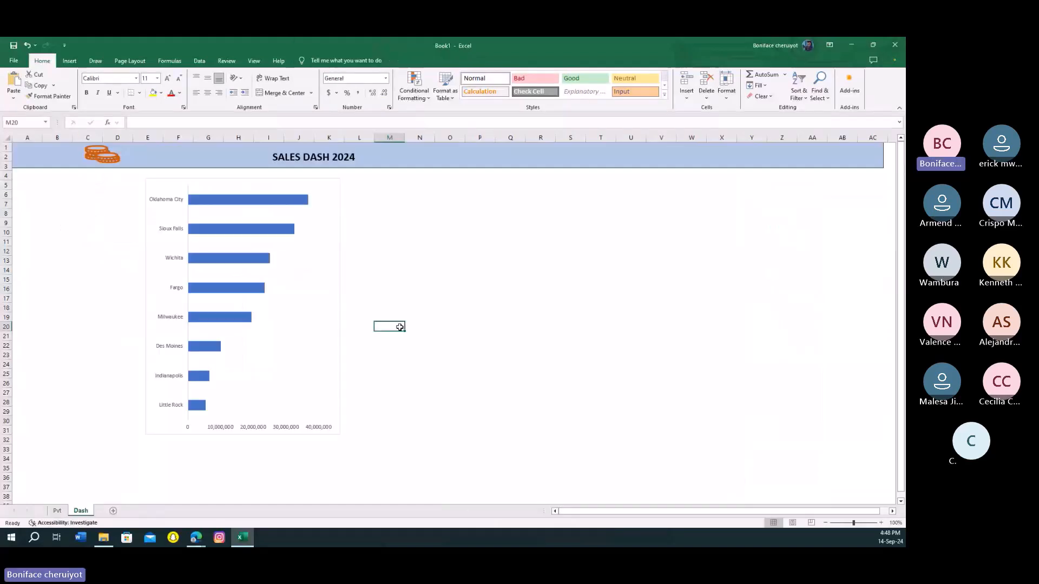
# - Check the total sales value of the Little Rock bar in the Dash sheet's chart
pyautogui.click(201, 414)
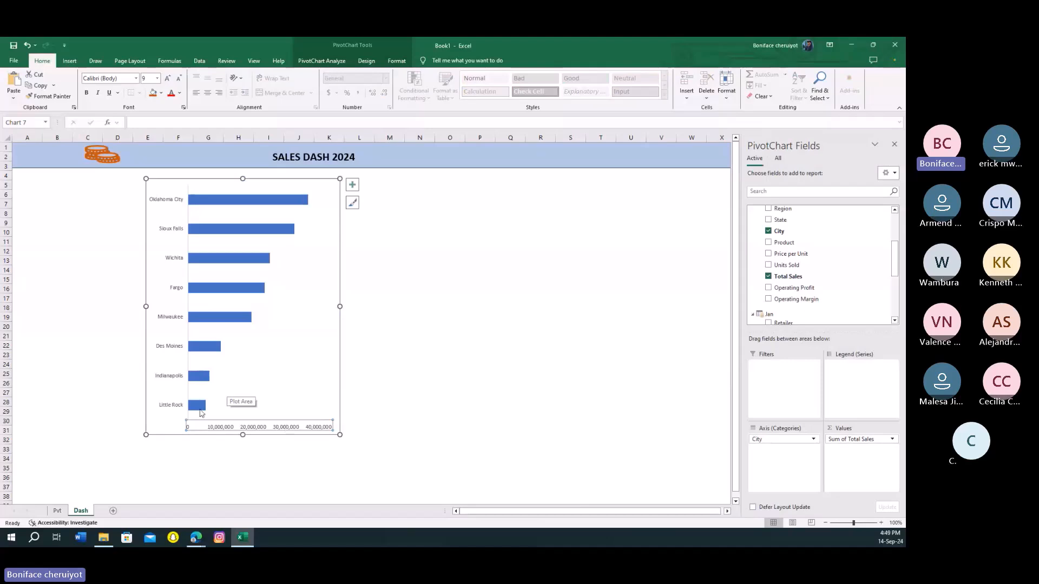
pyautogui.moveTo(198, 408)
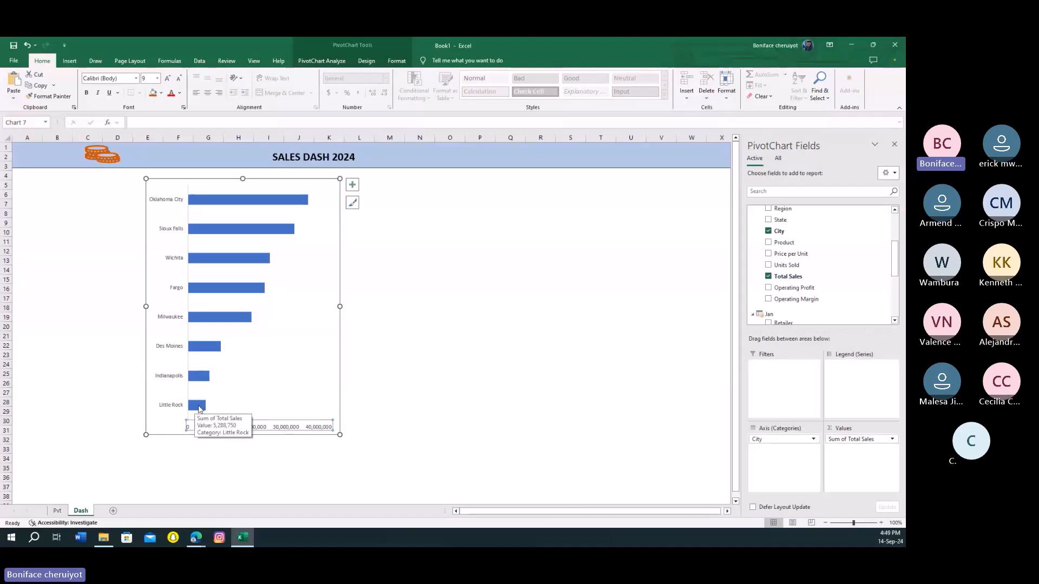
pyautogui.click(421, 356)
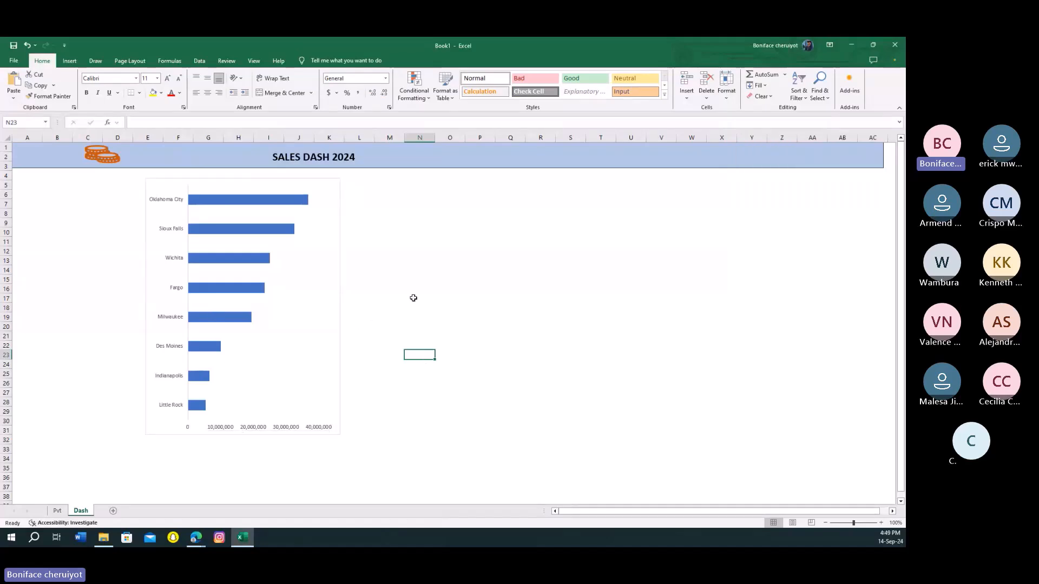
# - Turn on the base 10 logarithmic scale for the bar chart's horizontal value axis
pyautogui.click(234, 427)
pyautogui.press('Escape')
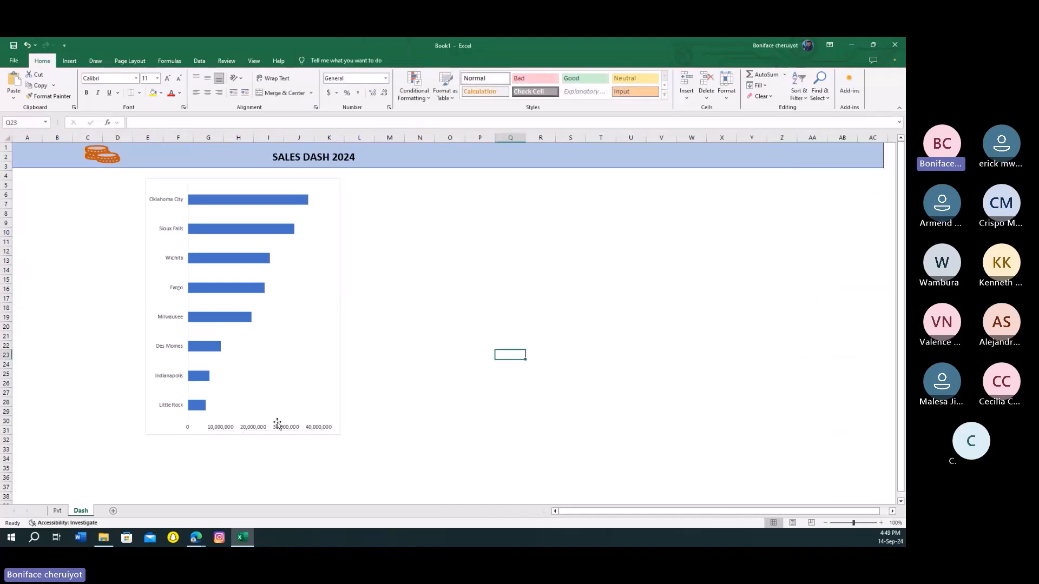
pyautogui.doubleClick(252, 431)
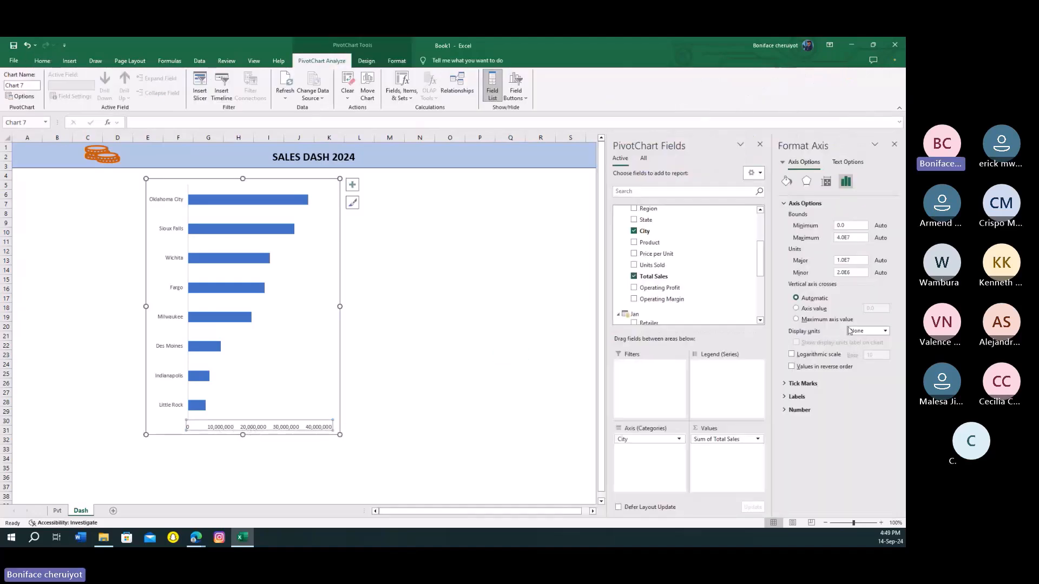
pyautogui.click(792, 355)
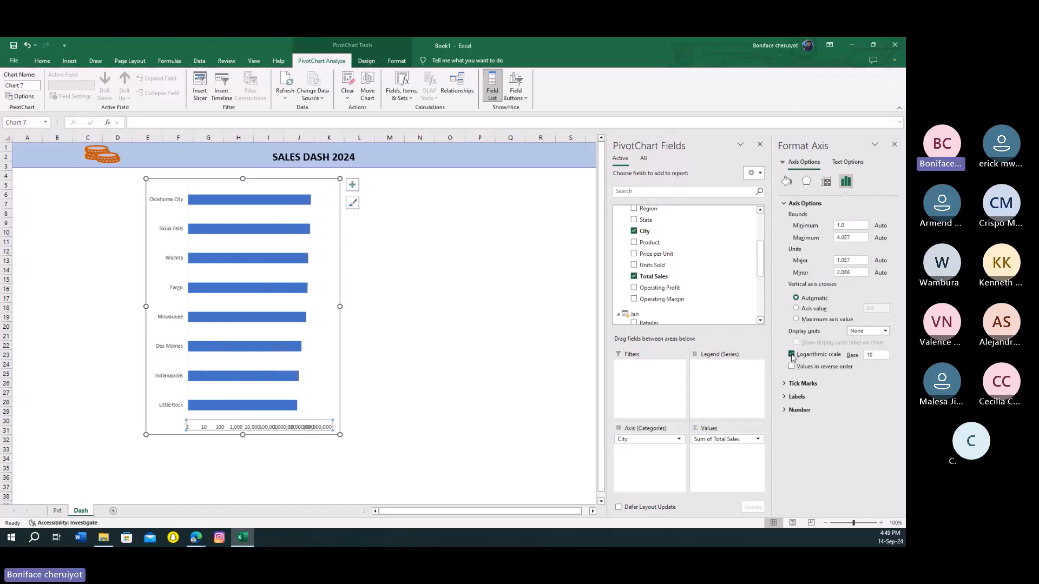
pyautogui.click(384, 241)
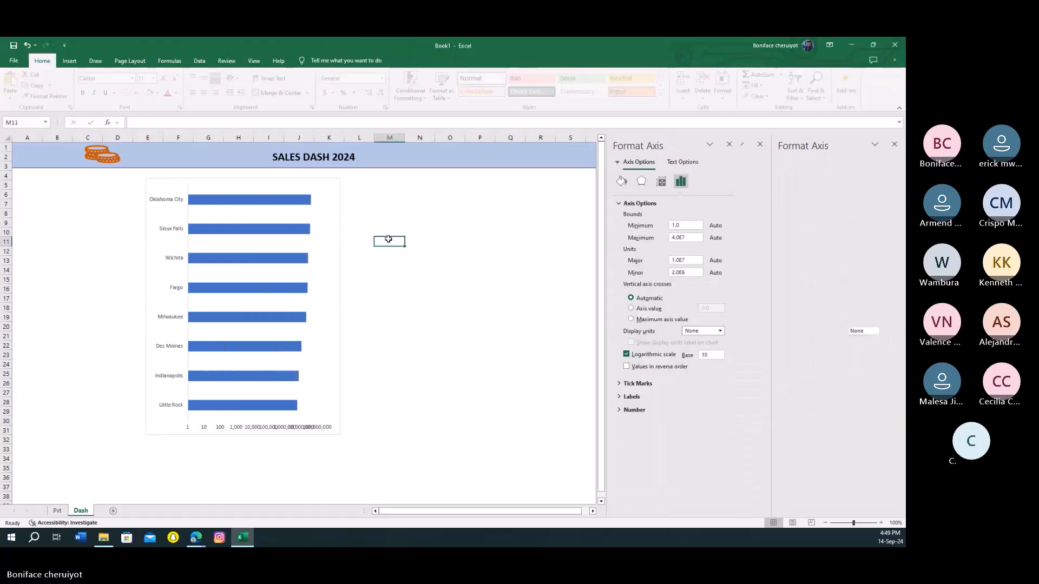
pyautogui.click(443, 281)
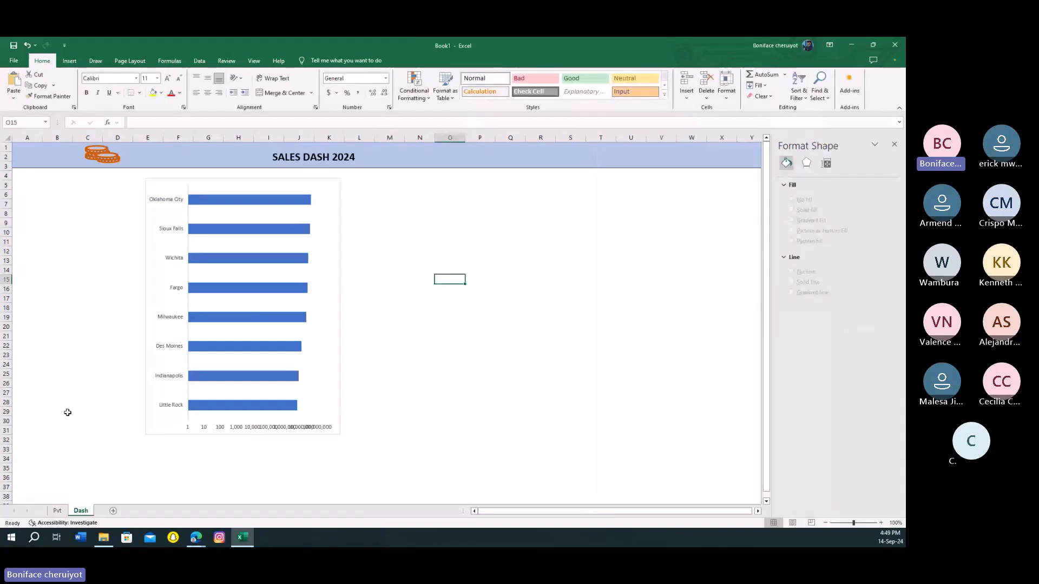
# - Delete the horizontal value axis from the bar chart
pyautogui.click(288, 428)
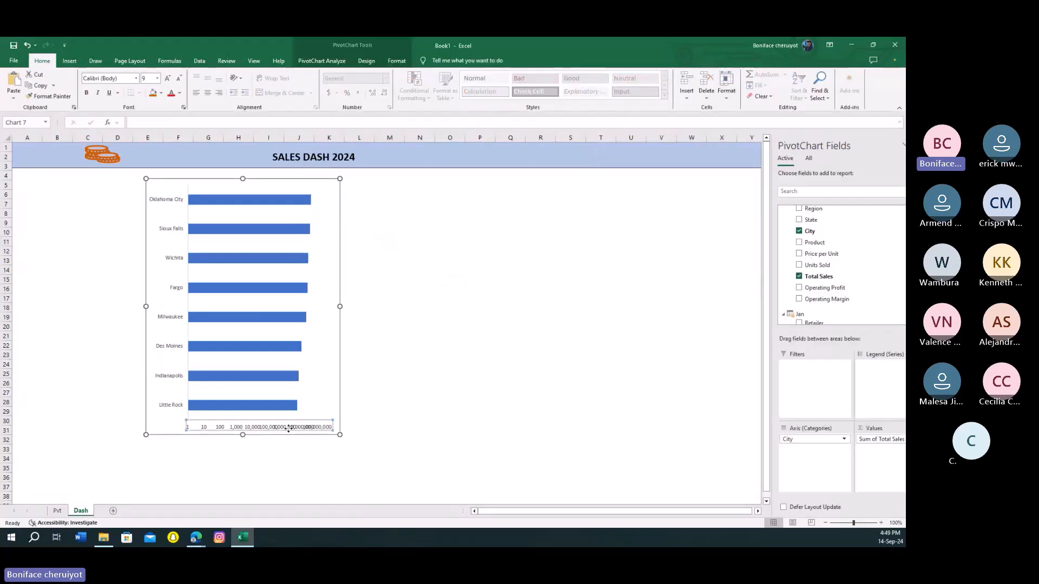
pyautogui.press('Delete')
pyautogui.click(396, 371)
pyautogui.click(428, 336)
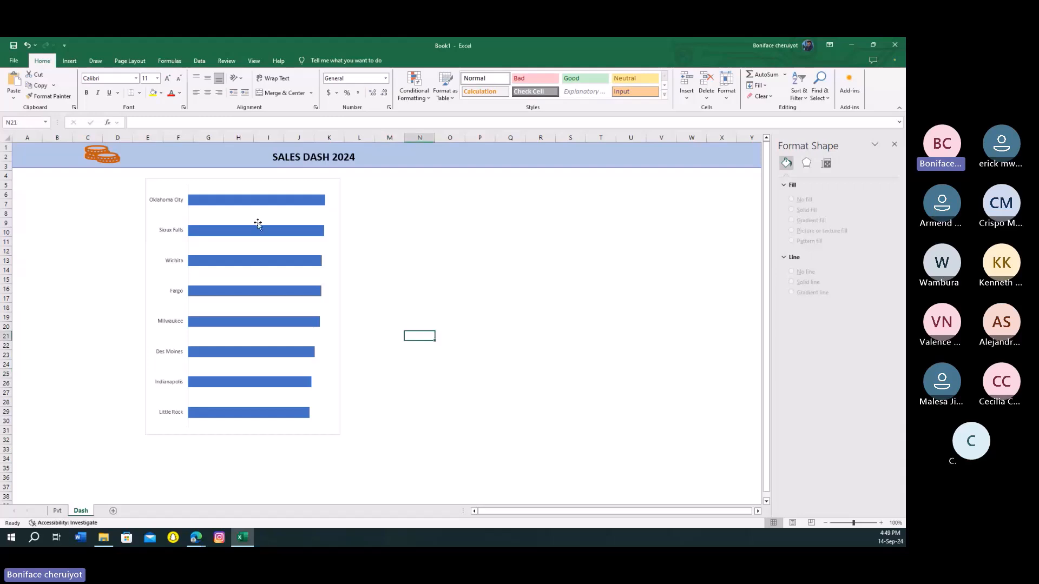
# - Move the bar chart towards the sheet's left side so its upper-left corner lies at about cell D5
pyautogui.click(173, 203)
pyautogui.moveTo(221, 180); pyautogui.dragTo(185, 183)
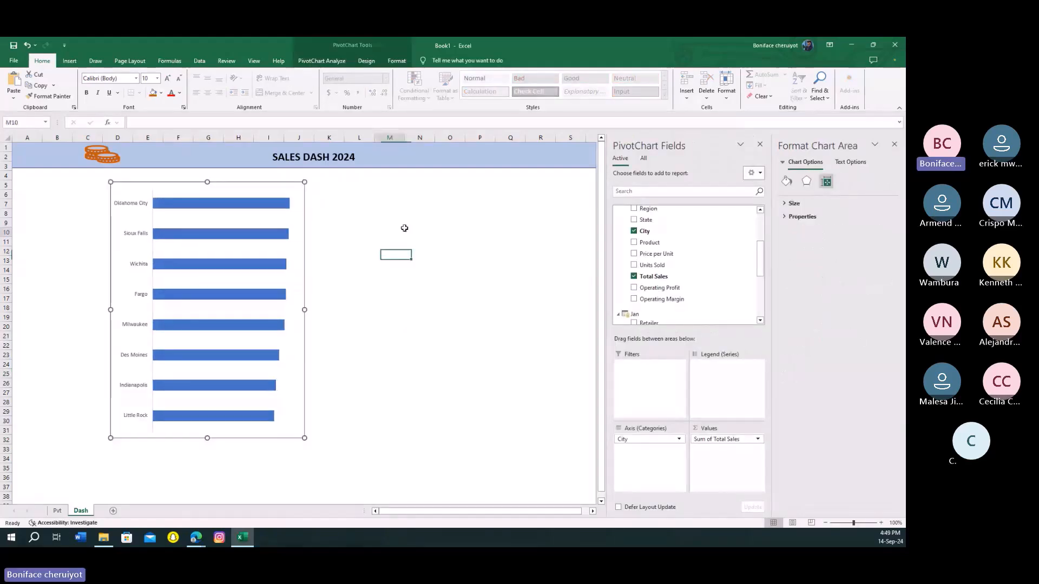
pyautogui.click(359, 279)
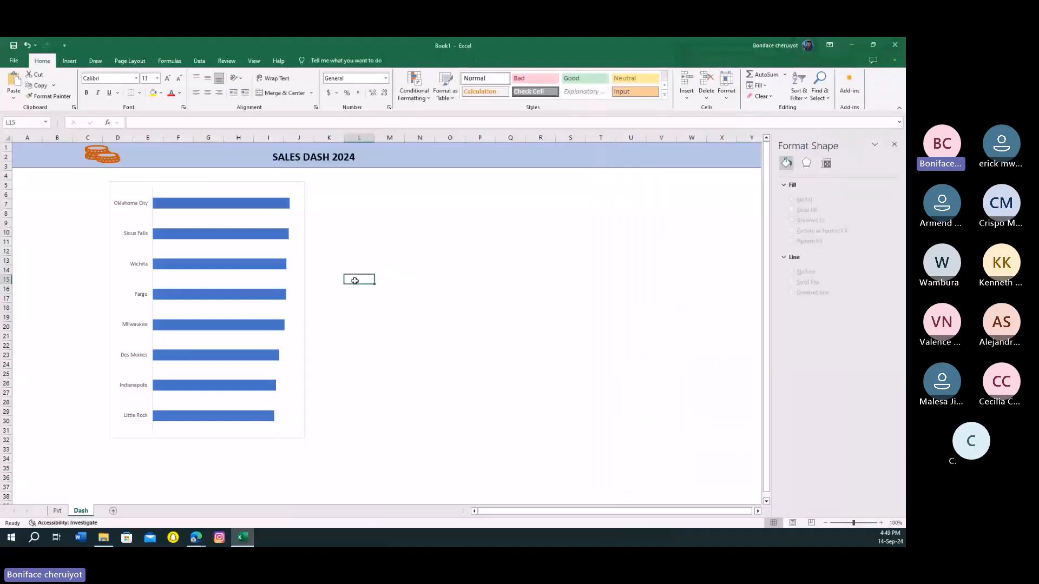
# - Set the bar chart's chart area border to No line
pyautogui.click(893, 145)
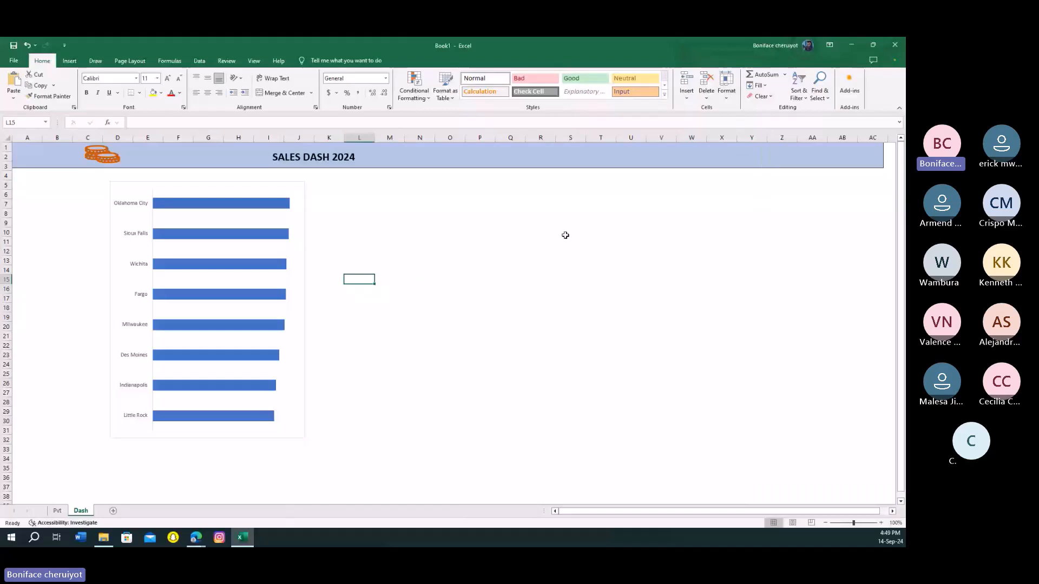
pyautogui.click(480, 241)
pyautogui.click(305, 226)
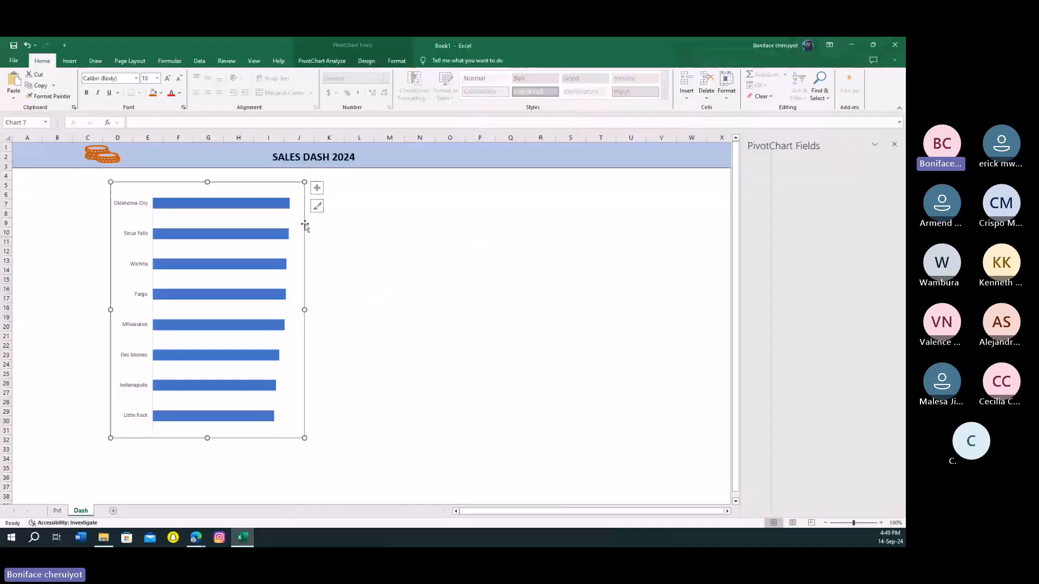
pyautogui.rightClick(305, 226)
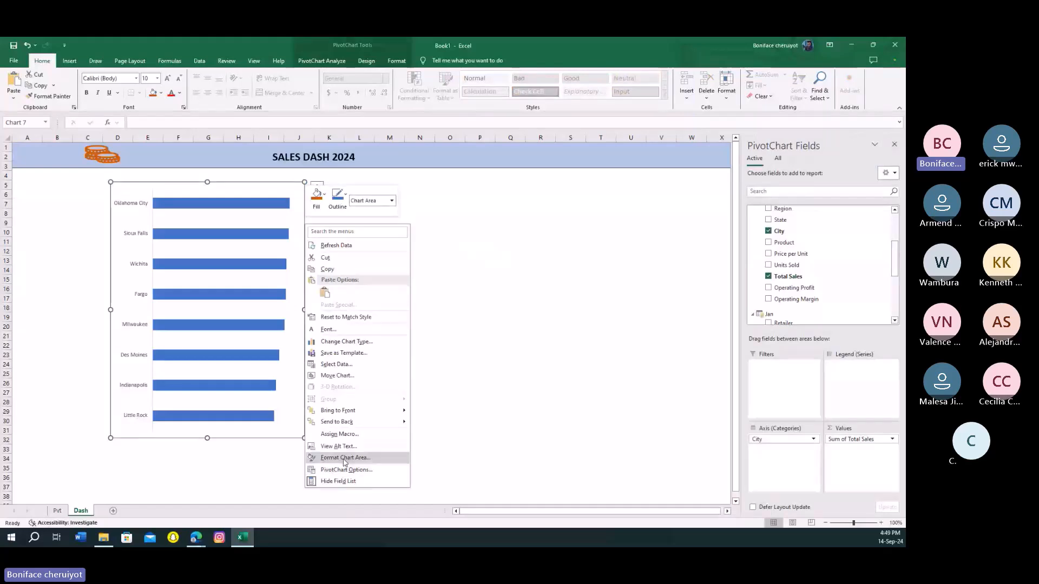
pyautogui.click(345, 458)
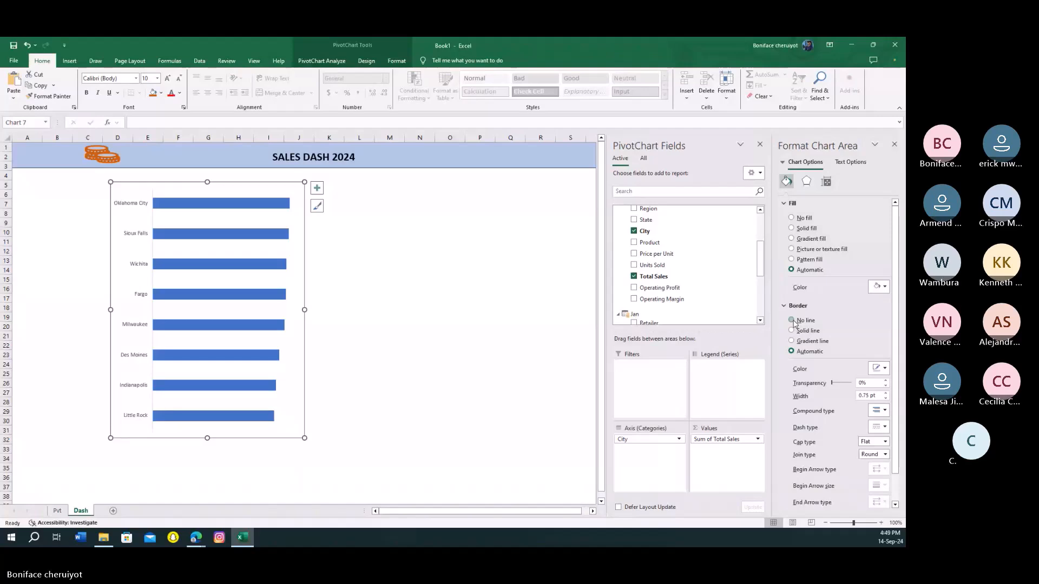
pyautogui.click(521, 299)
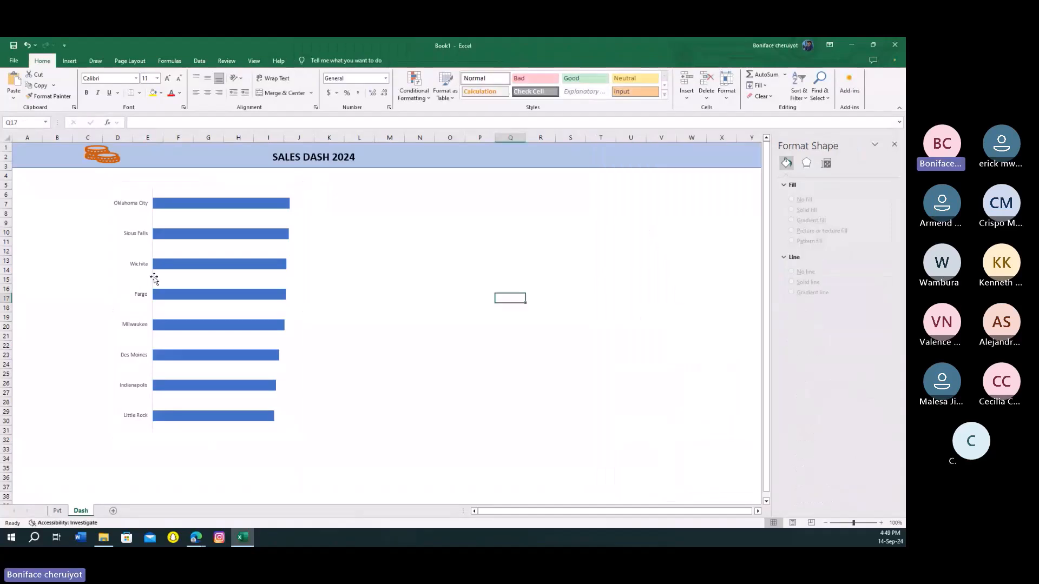
# - Set the line of the chart's vertical city axis to No line and close the formatting pane
pyautogui.click(152, 220)
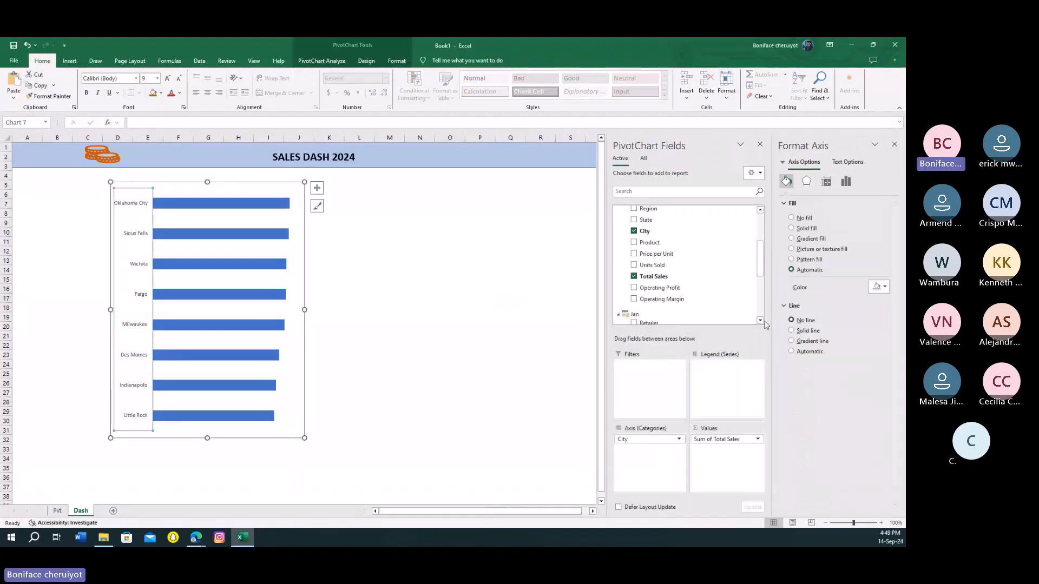
pyautogui.click(535, 311)
pyautogui.click(389, 260)
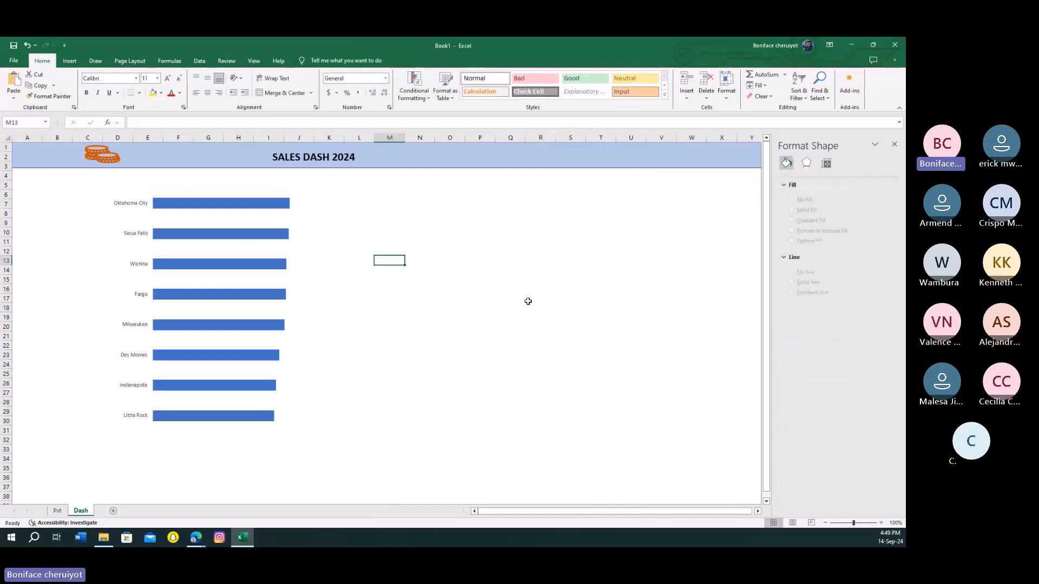
pyautogui.click(894, 144)
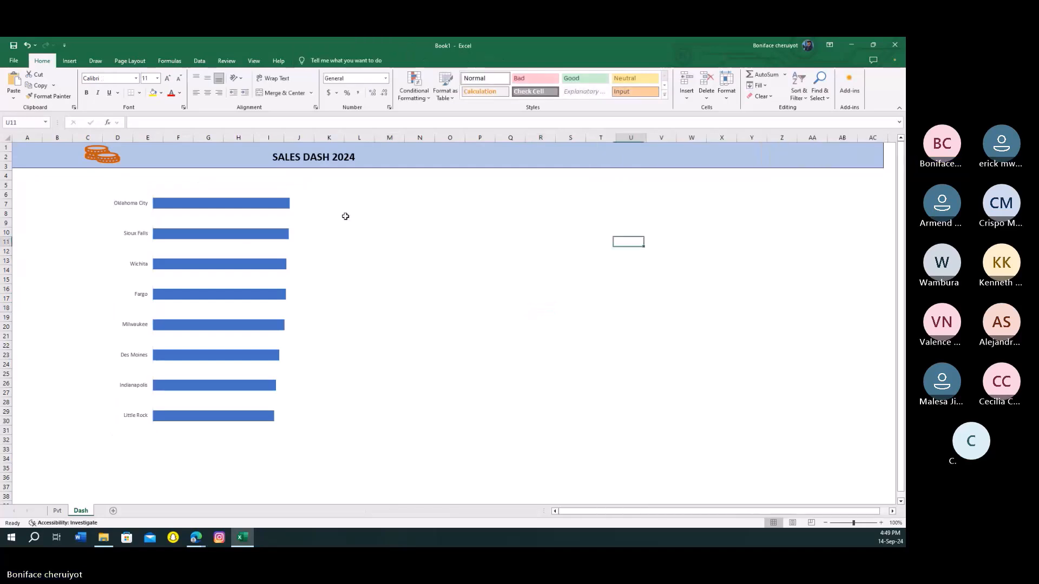
# - Move the bar chart slightly down so its upper edge lies at about the start of row 6
pyautogui.click(222, 189)
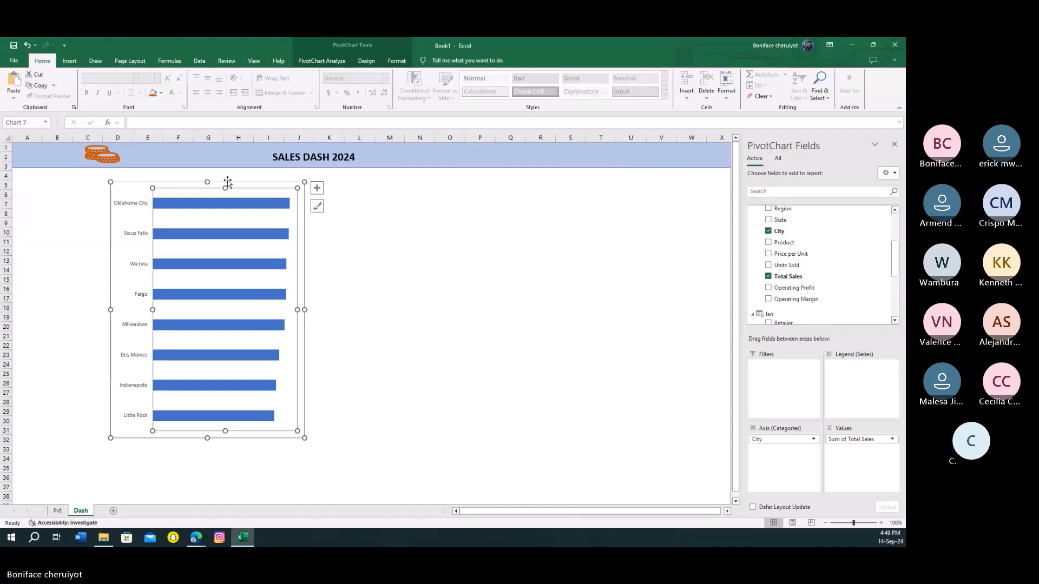
pyautogui.moveTo(228, 182); pyautogui.dragTo(228, 191)
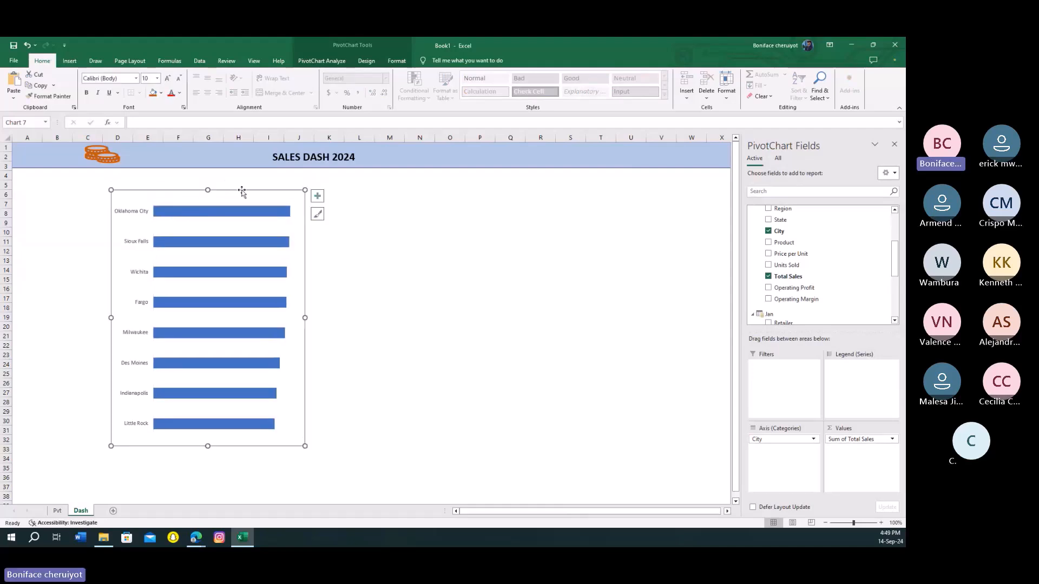
pyautogui.click(417, 278)
# - Give the bar chart's chart area a solid line border
pyautogui.click(260, 192)
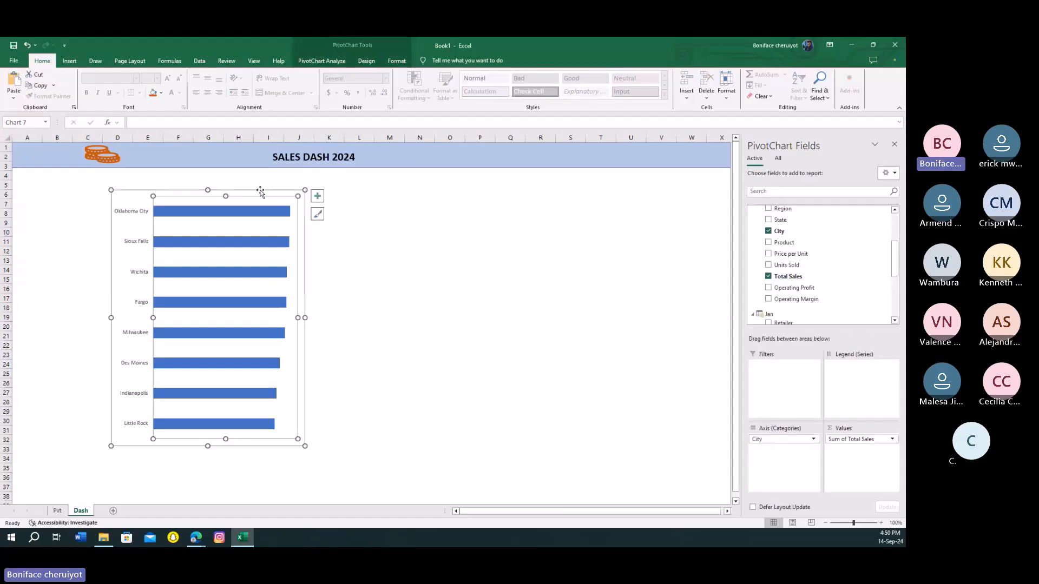
pyautogui.doubleClick(254, 192)
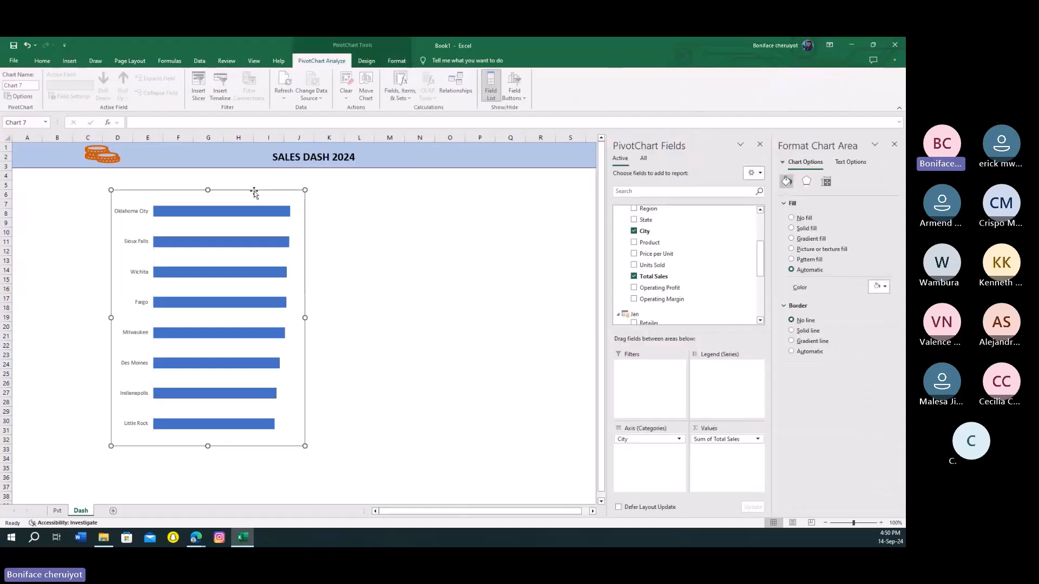
pyautogui.rightClick(254, 192)
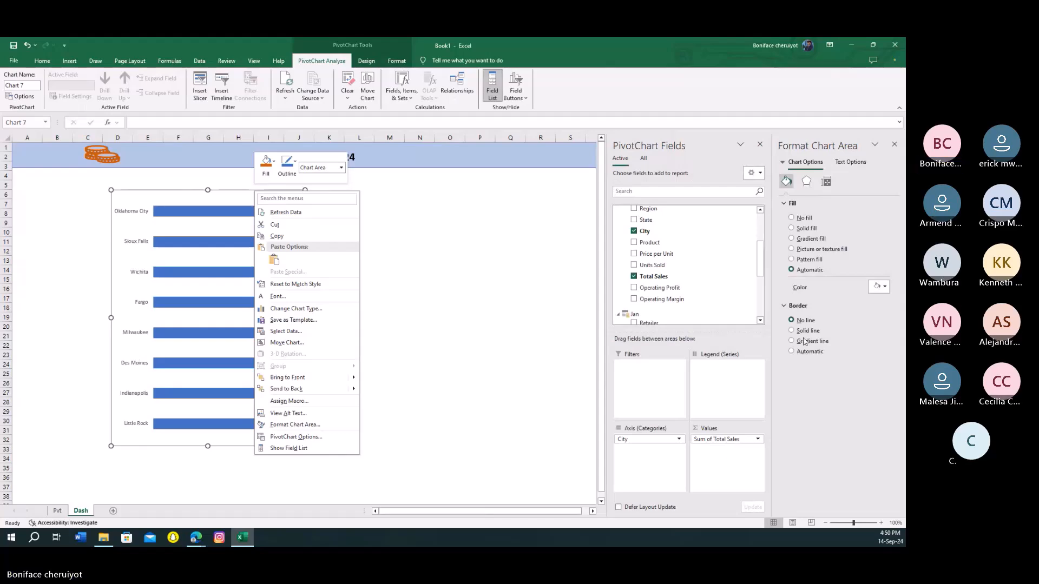
pyautogui.click(796, 331)
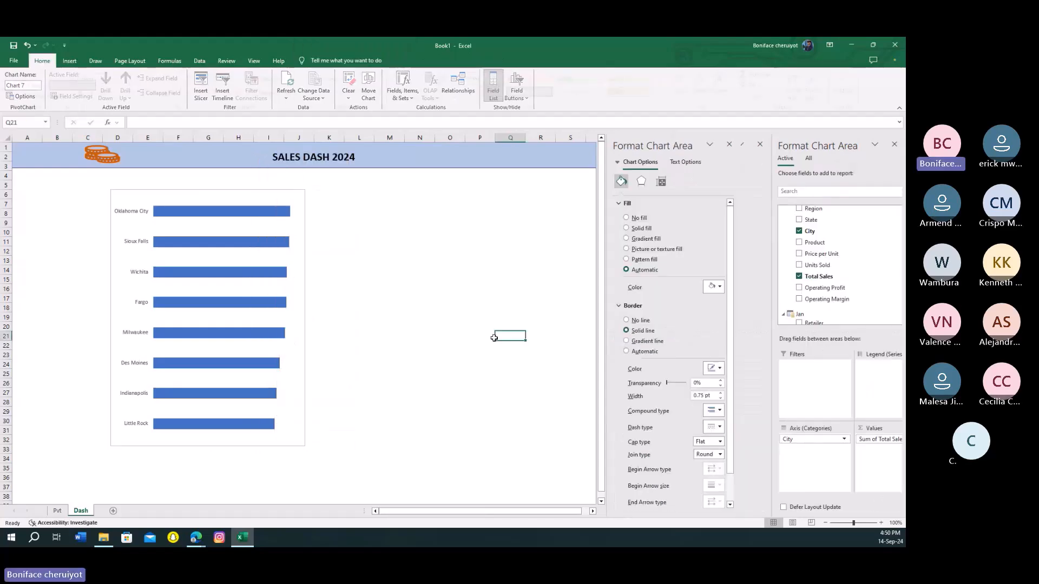
pyautogui.click(494, 337)
# - Resize the bar chart so its right edge lies in column I and its lower edge at about the end of row 34
pyautogui.click(301, 344)
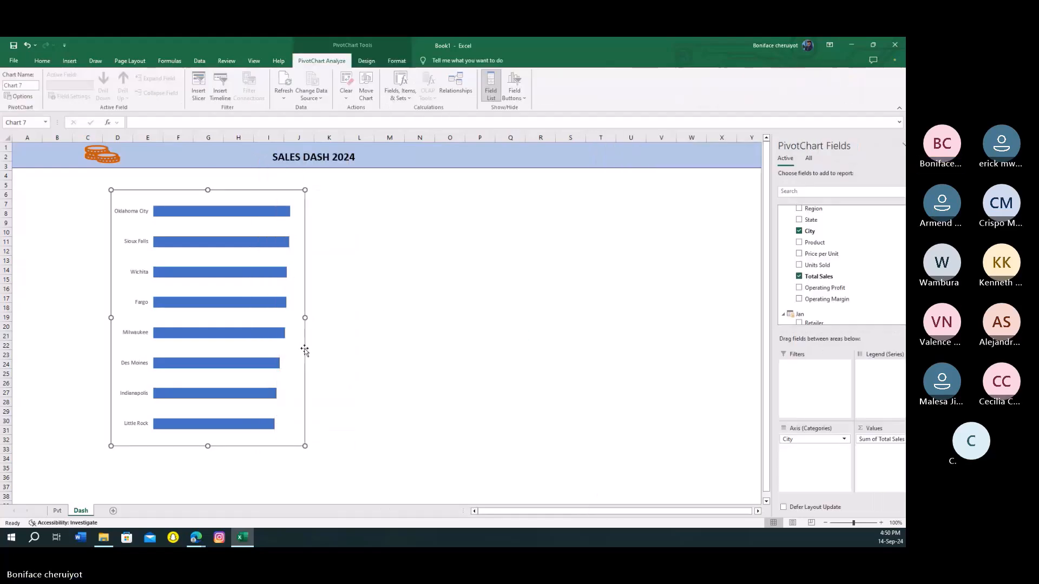
pyautogui.moveTo(303, 319); pyautogui.dragTo(279, 320)
pyautogui.click(297, 331)
pyautogui.click(359, 345)
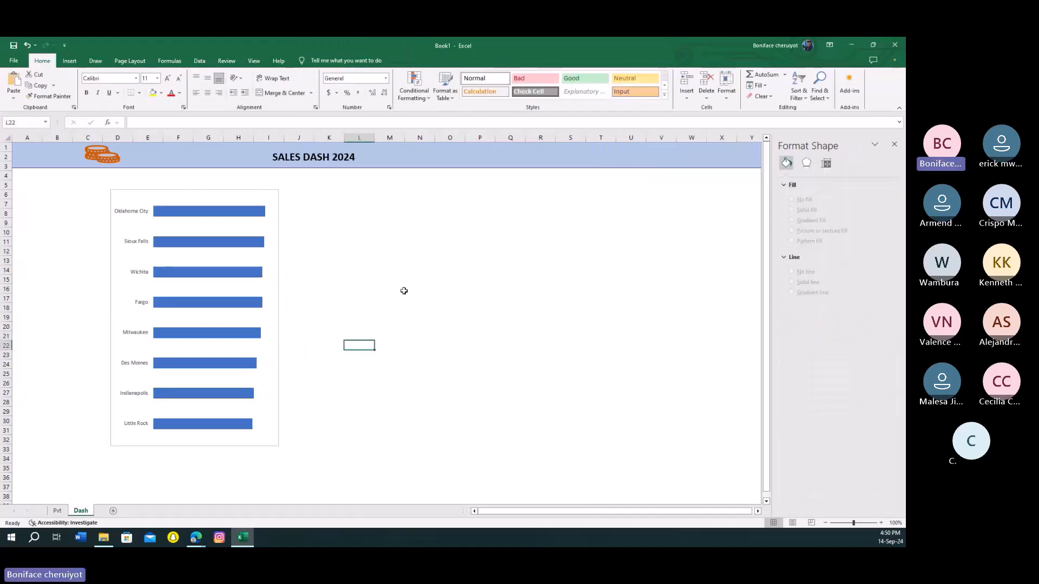
pyautogui.click(227, 447)
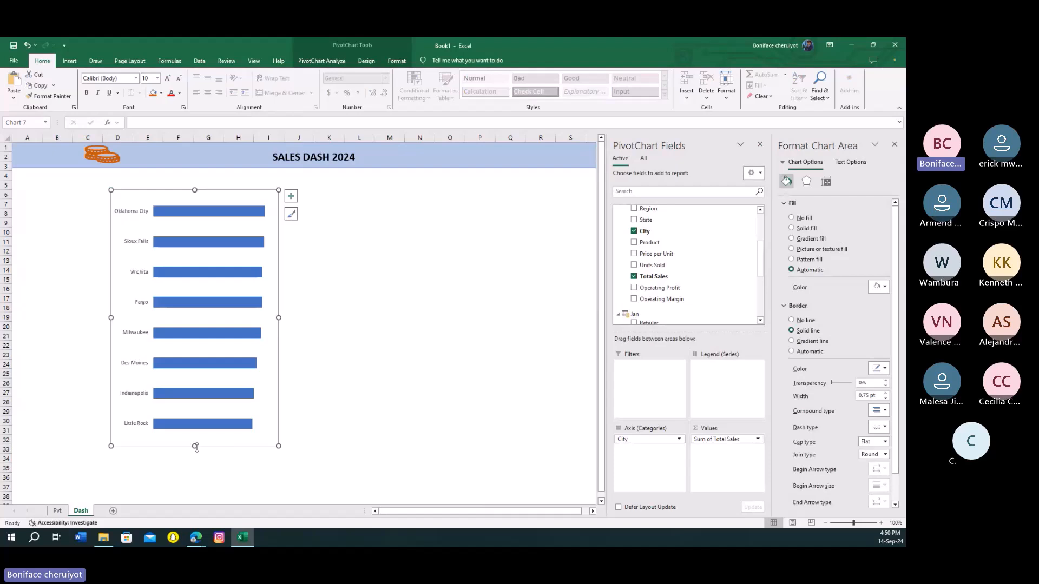
pyautogui.moveTo(196, 447); pyautogui.dragTo(203, 464)
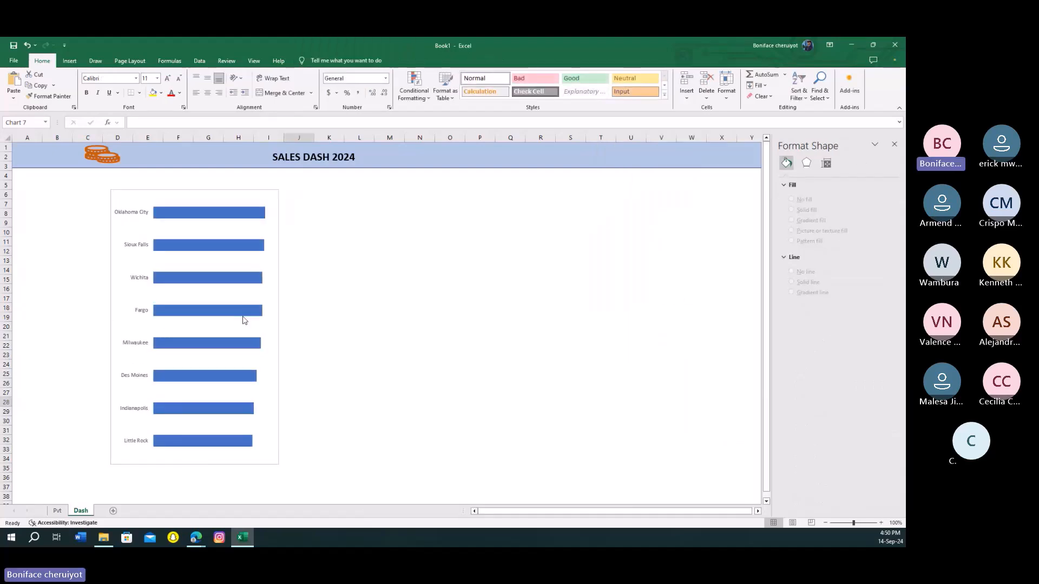
# - Add data labels to the total sales bars in the chart
pyautogui.click(242, 313)
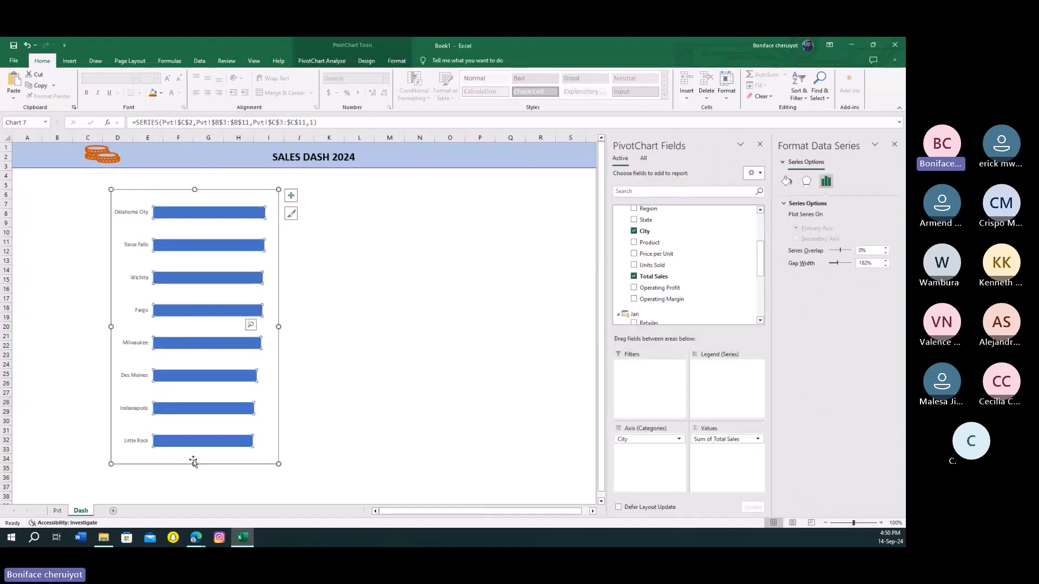
pyautogui.click(475, 330)
pyautogui.click(211, 283)
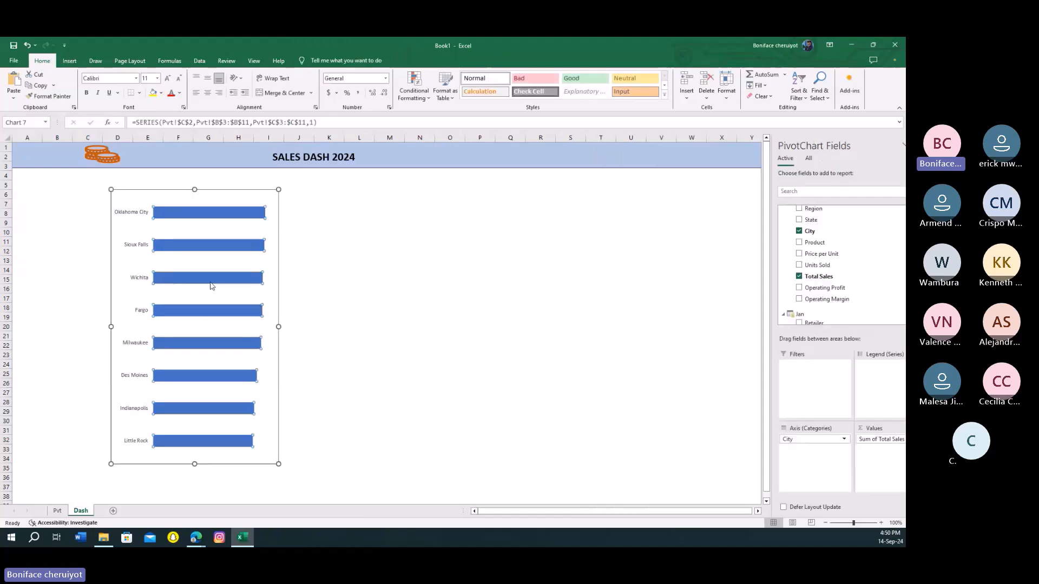
pyautogui.rightClick(211, 285)
pyautogui.click(260, 431)
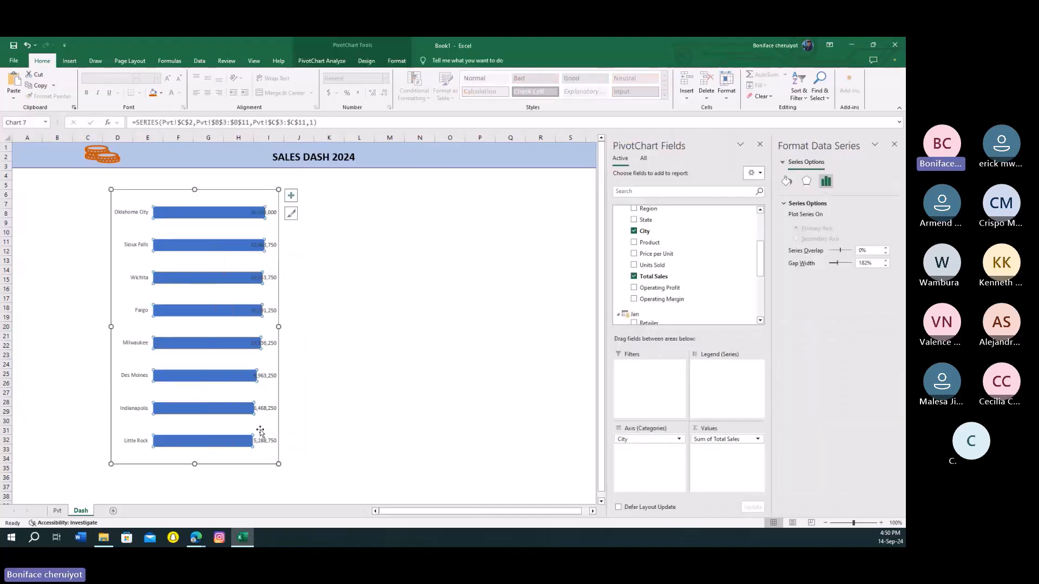
pyautogui.click(389, 335)
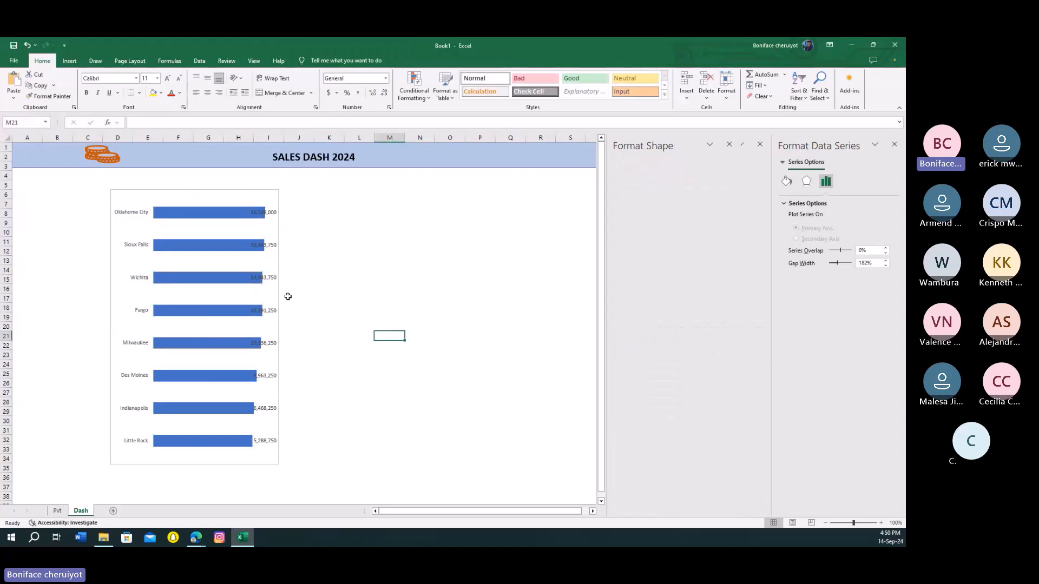
# - Position the data labels at the center of the bars and give them a near-white font color
pyautogui.click(256, 280)
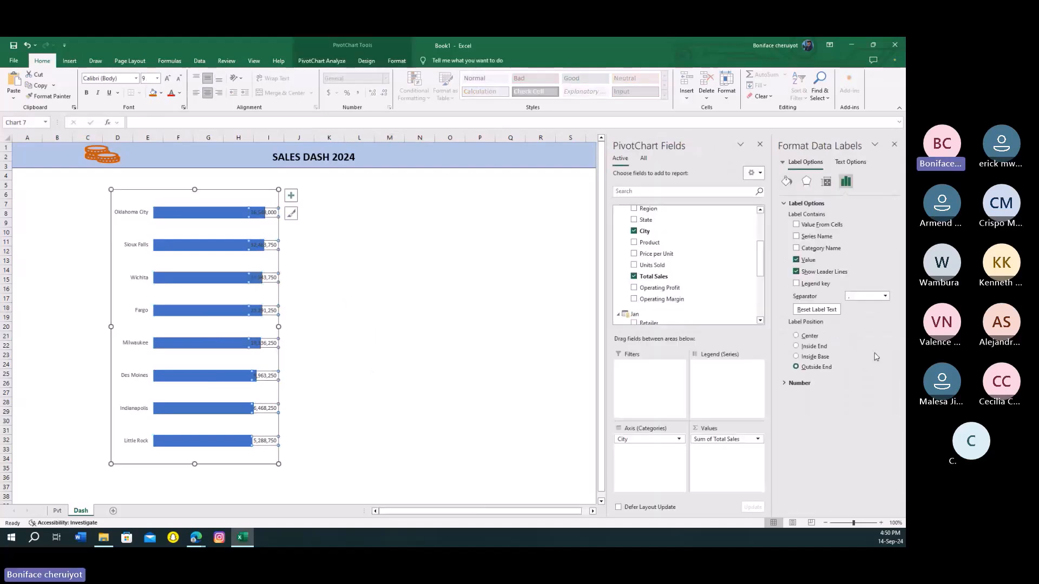
pyautogui.click(795, 336)
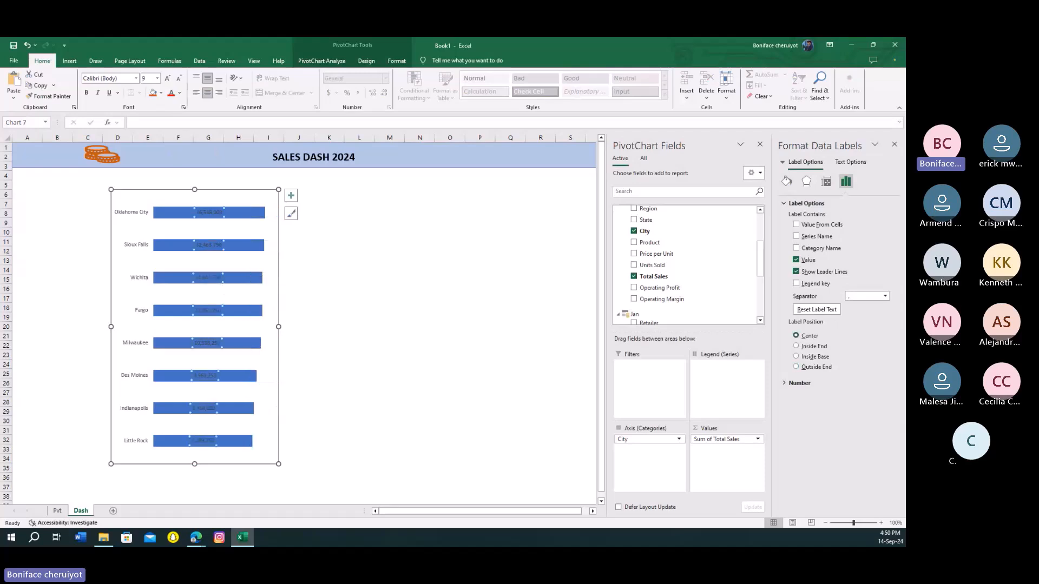
pyautogui.click(179, 93)
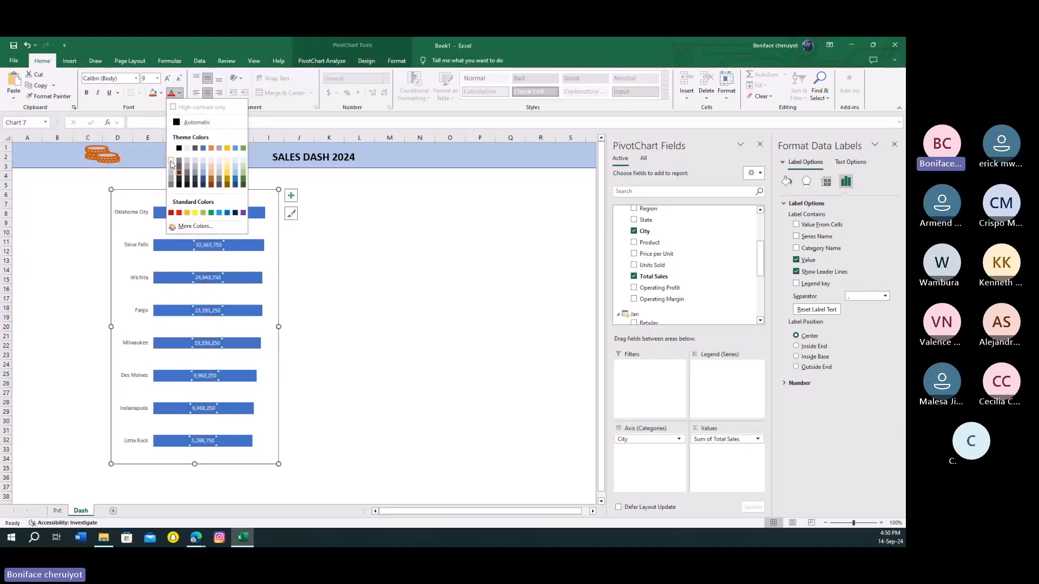
pyautogui.click(171, 163)
# - Increase the font size of the bar chart's data labels to 11
pyautogui.click(168, 81)
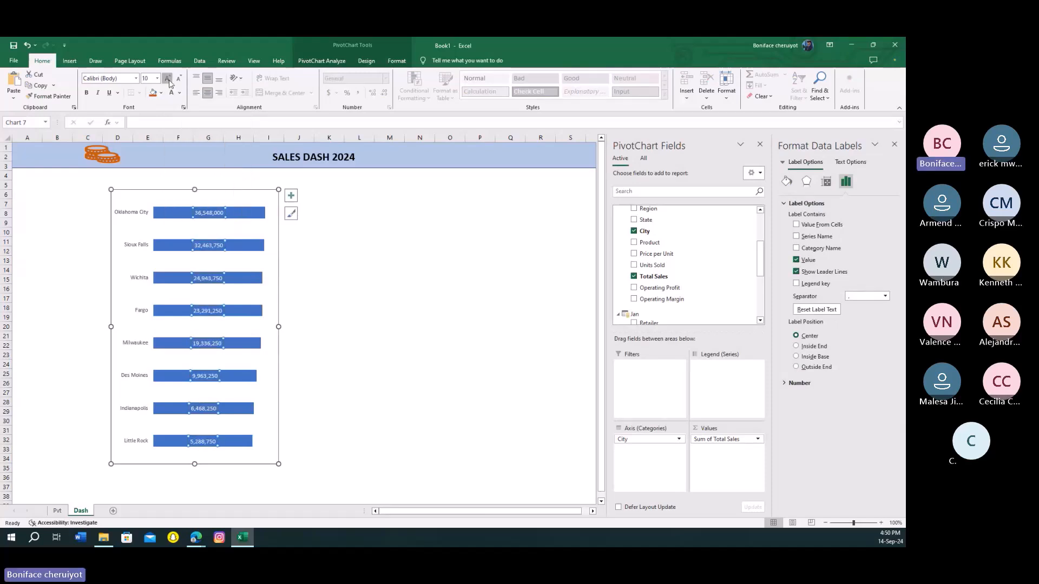
pyautogui.click(168, 81)
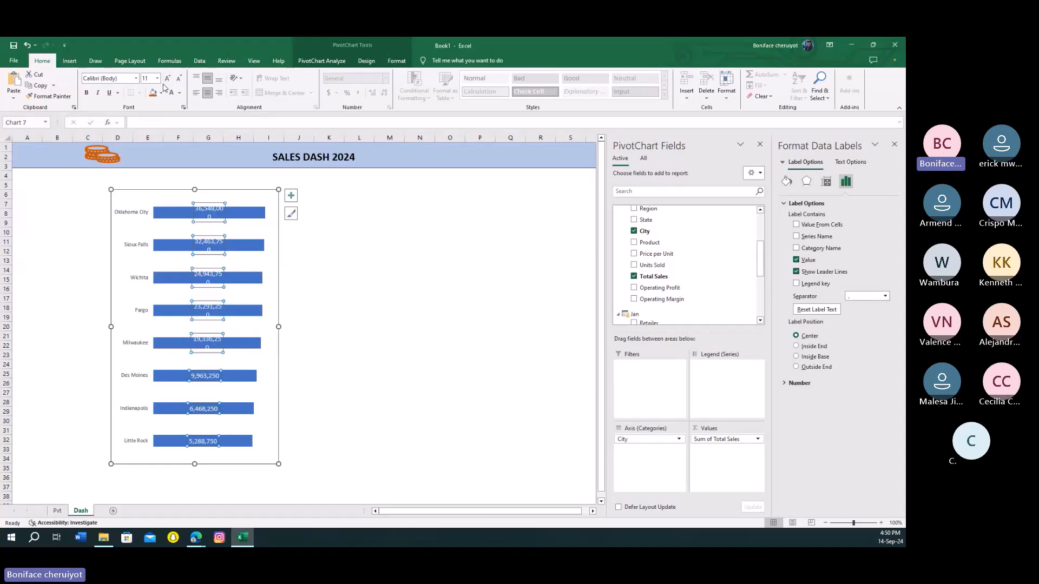
pyautogui.click(148, 79)
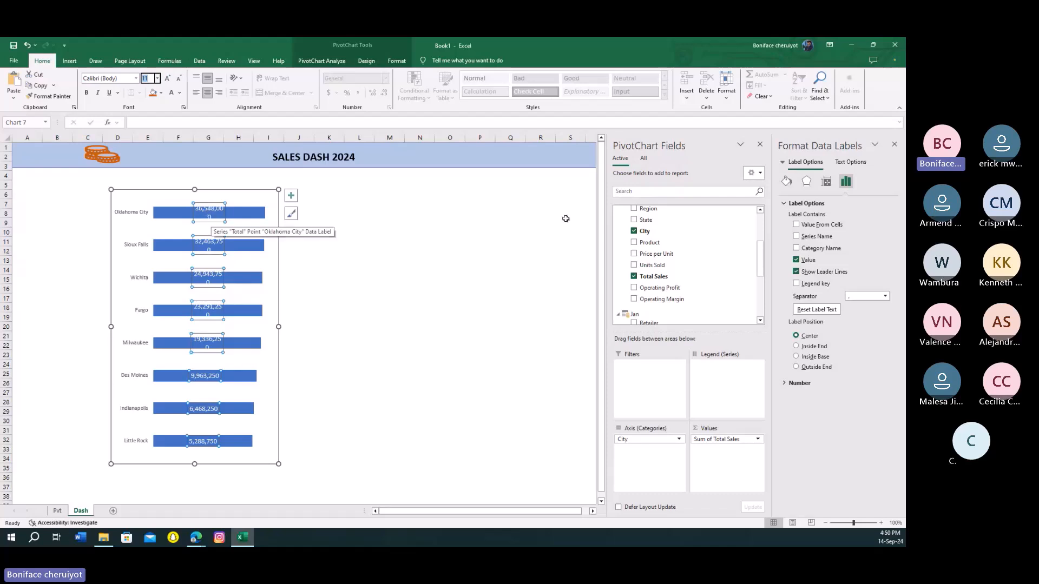
# - Turn off text wrapping in shape for the bar chart's data labels
pyautogui.click(826, 181)
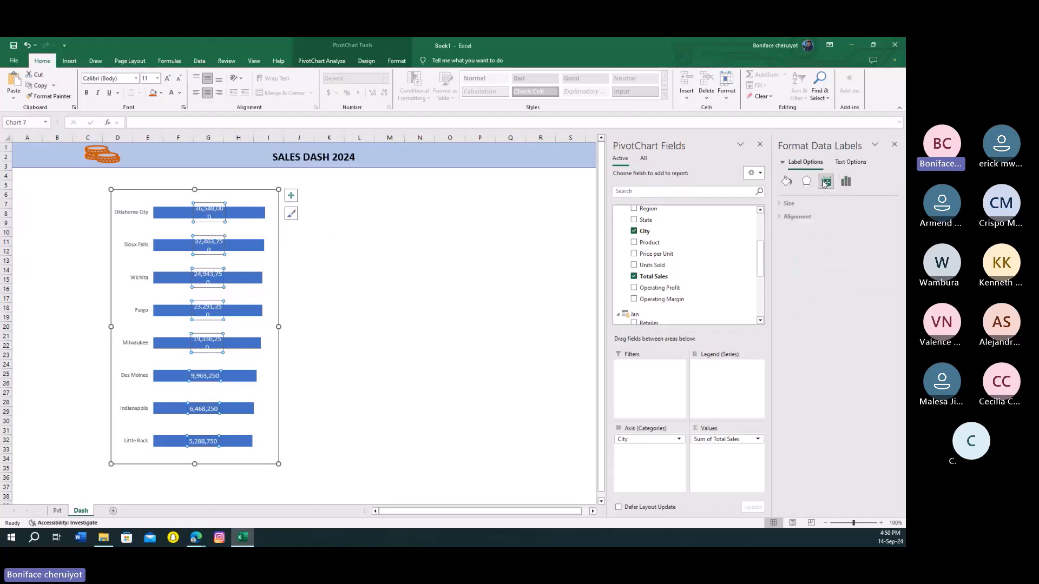
pyautogui.click(797, 216)
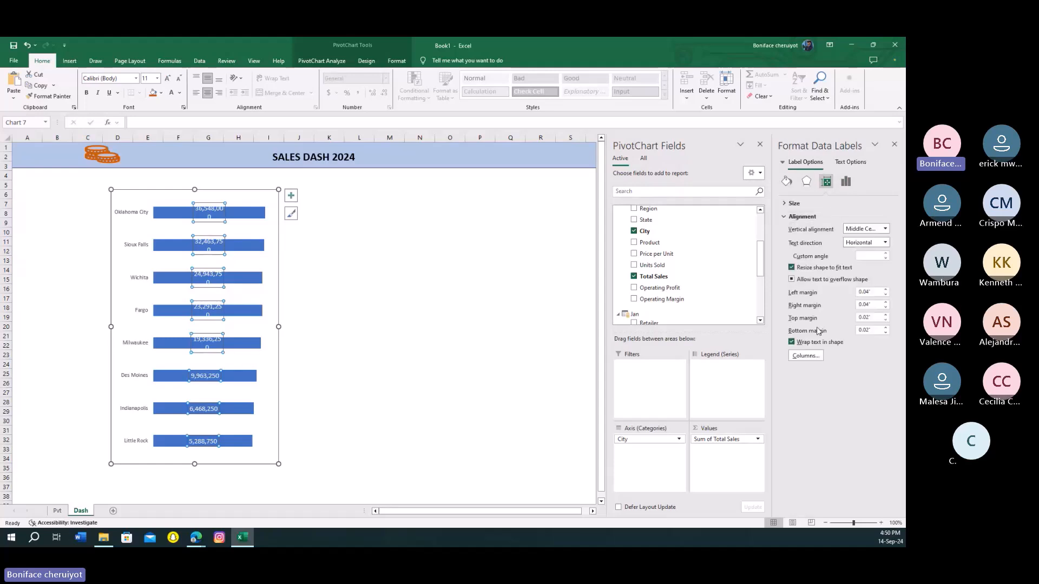
pyautogui.click(791, 342)
pyautogui.click(514, 299)
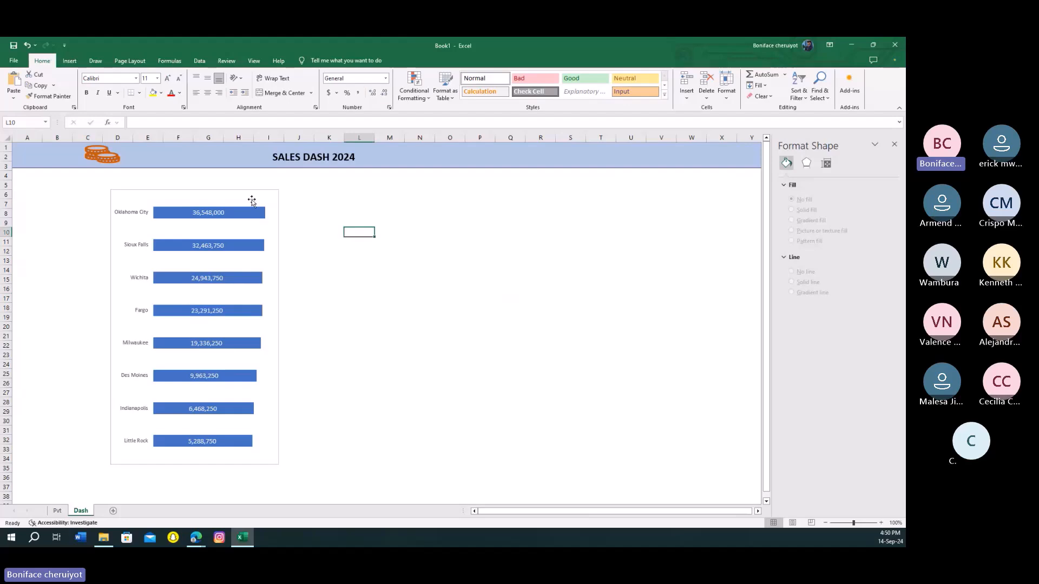
# - Add a chart title to the bar chart, leaving the axis titles off
pyautogui.click(231, 193)
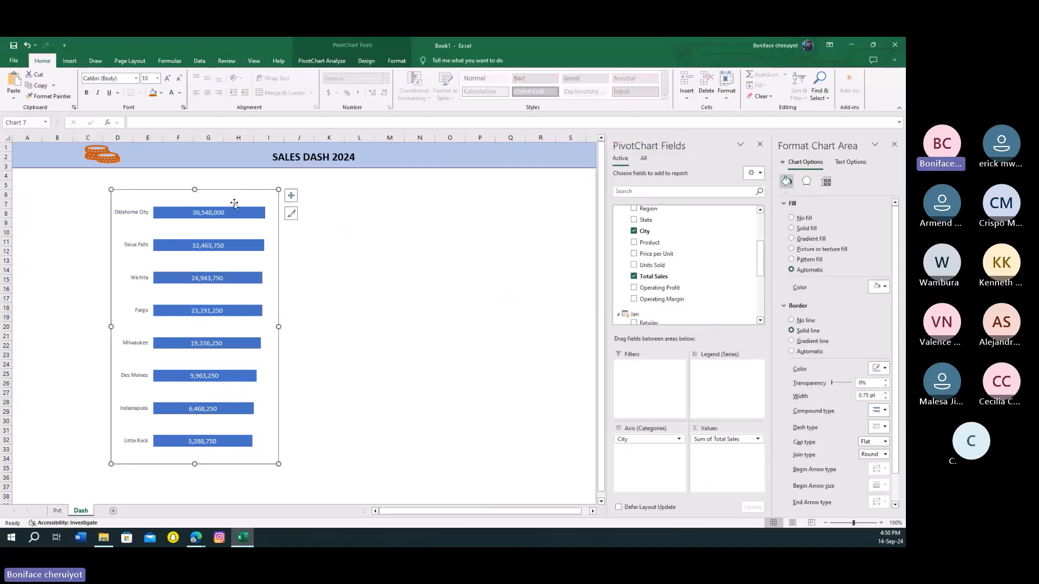
pyautogui.click(291, 196)
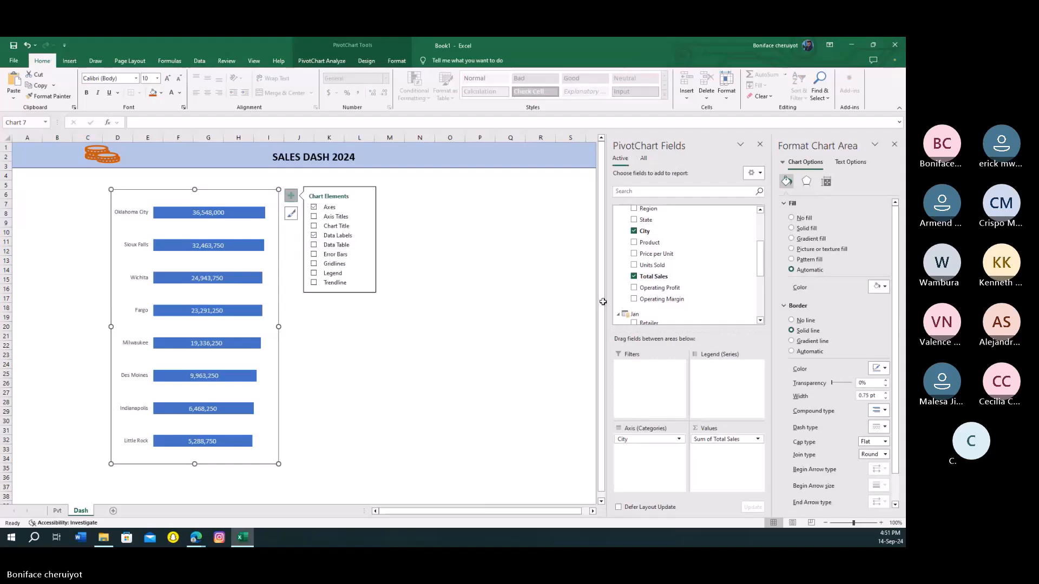
pyautogui.click(330, 217)
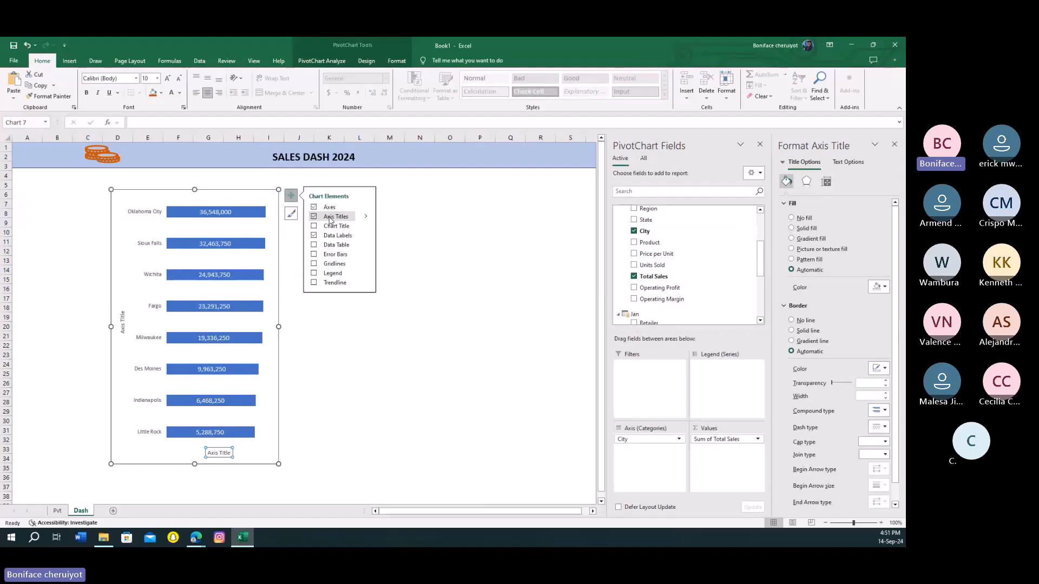
pyautogui.click(330, 217)
pyautogui.click(333, 226)
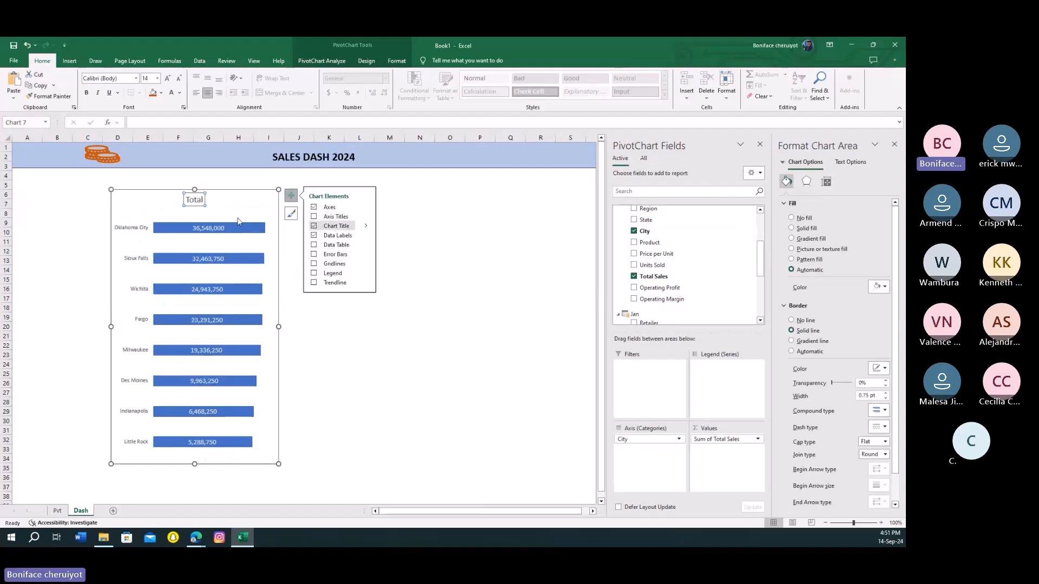
# - Set the bar chart's title to "Sales Per City" and move the chart up to just below the title banner
pyautogui.click(194, 199)
pyautogui.write('sA')
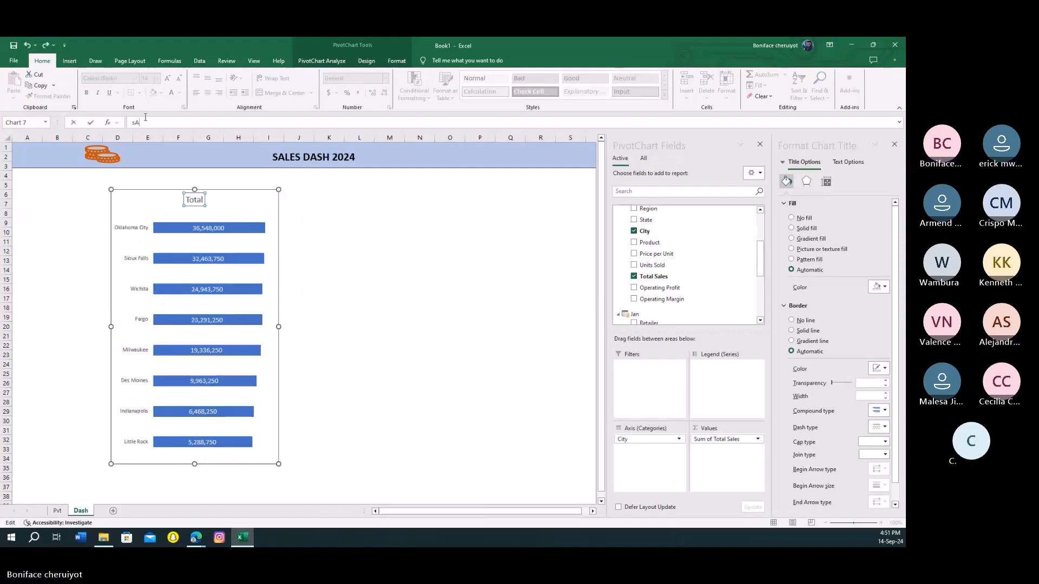
pyautogui.press('BackSpace')
pyautogui.press('BackSpace')
pyautogui.write('Sales Per City')
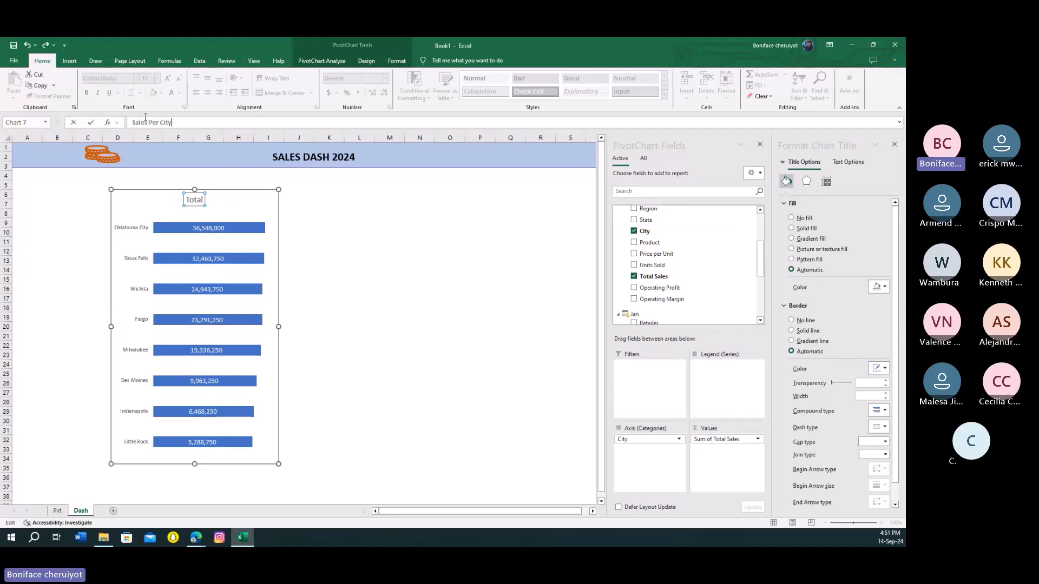
pyautogui.click(343, 229)
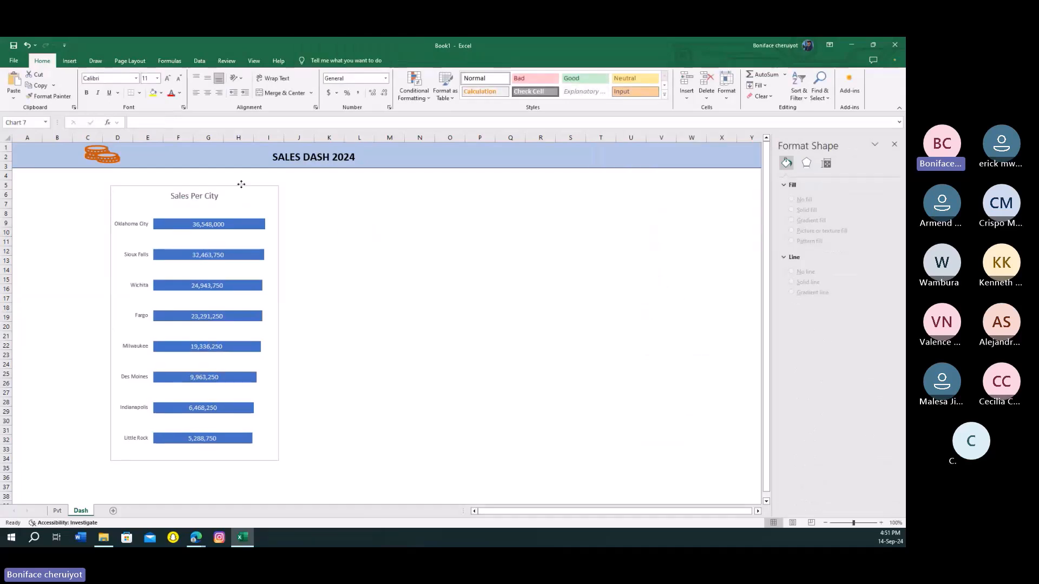
pyautogui.moveTo(242, 184); pyautogui.dragTo(250, 177)
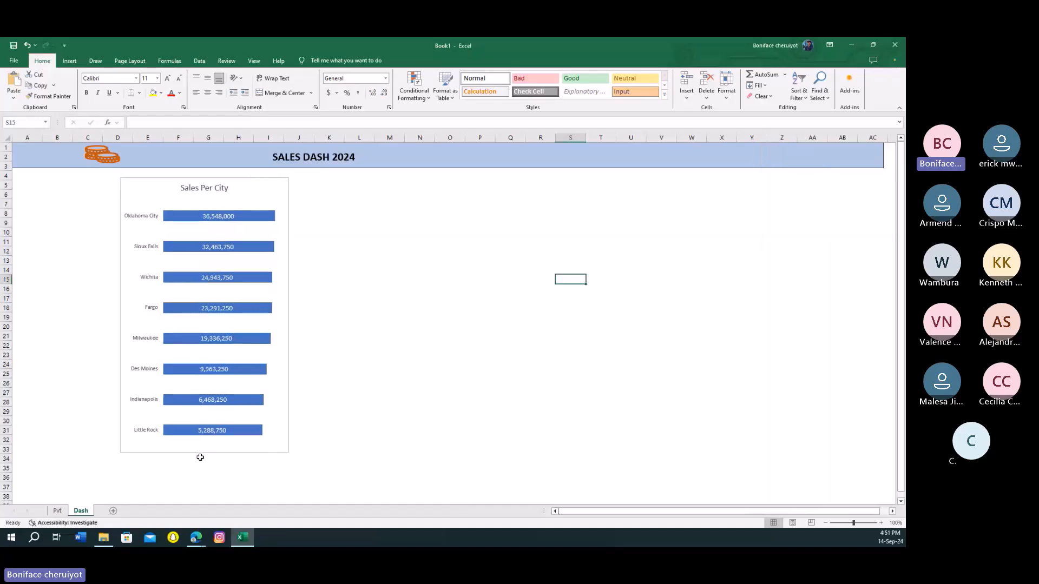
# - Duplicate the city sales PivotTable on the Pvt sheet to cell C17 and autofit column D to its contents
pyautogui.hotkey('ctrl', 'pageup')
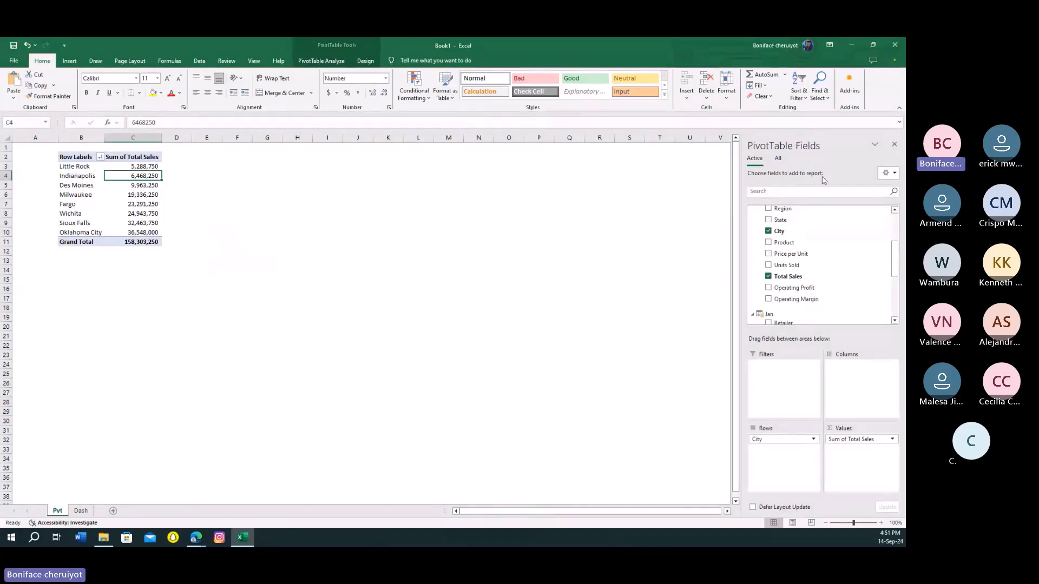
pyautogui.click(310, 241)
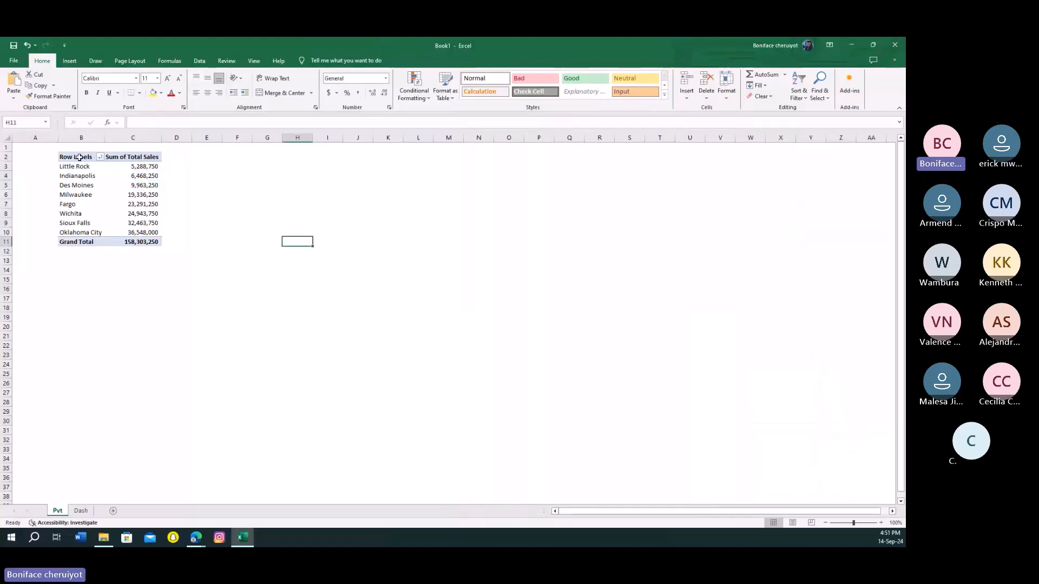
pyautogui.moveTo(79, 157); pyautogui.dragTo(133, 241)
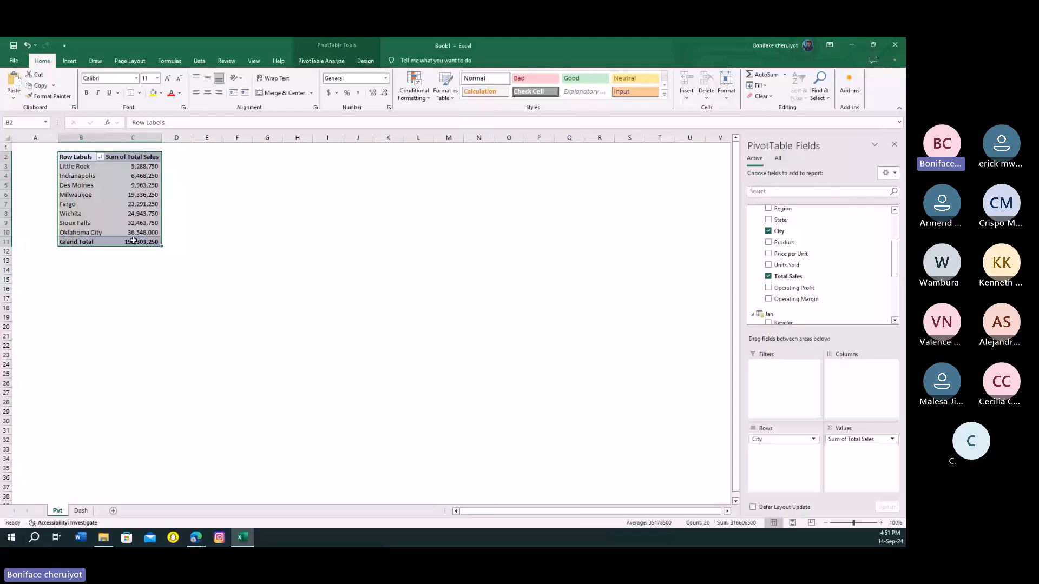
pyautogui.hotkey('ctrl', 'c')
pyautogui.click(133, 298)
pyautogui.hotkey('ctrl', 'v')
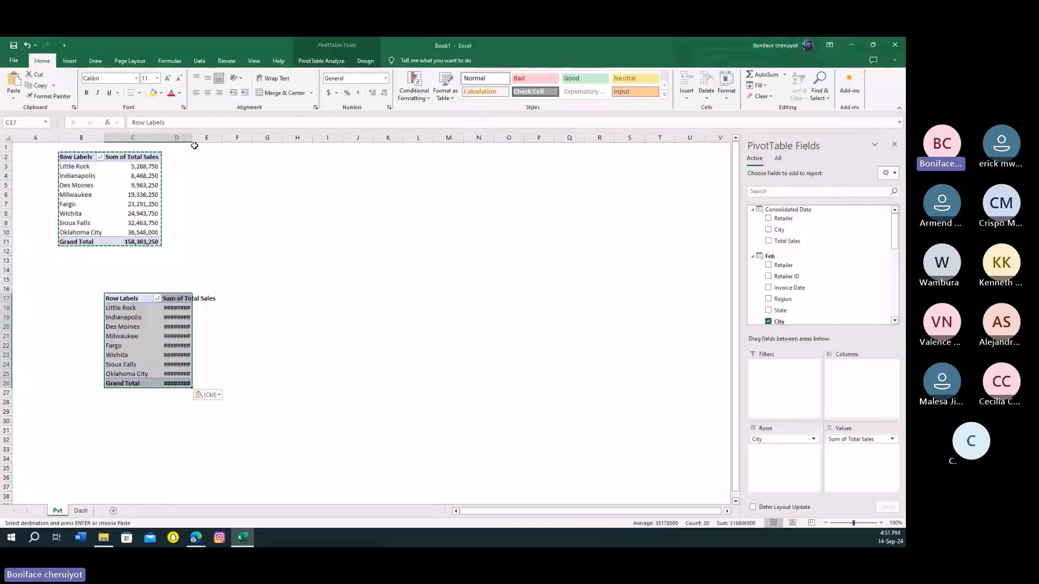
pyautogui.doubleClick(192, 137)
# - Remove the City field from the rows of the copied PivotTable, keeping only Sum of Total Sales
pyautogui.scroll(-2, 800, 303)
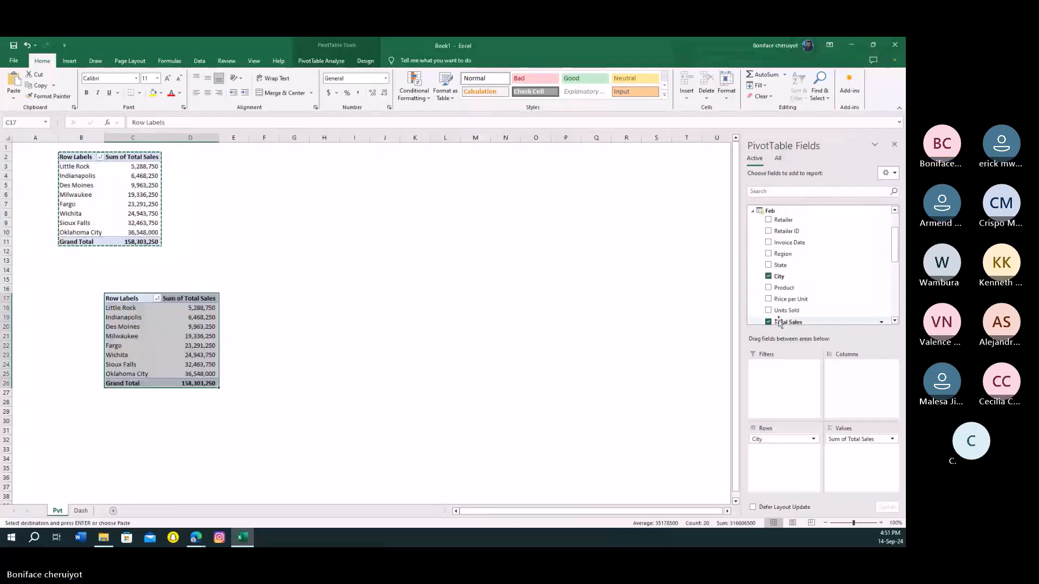
pyautogui.scroll(-2, 779, 323)
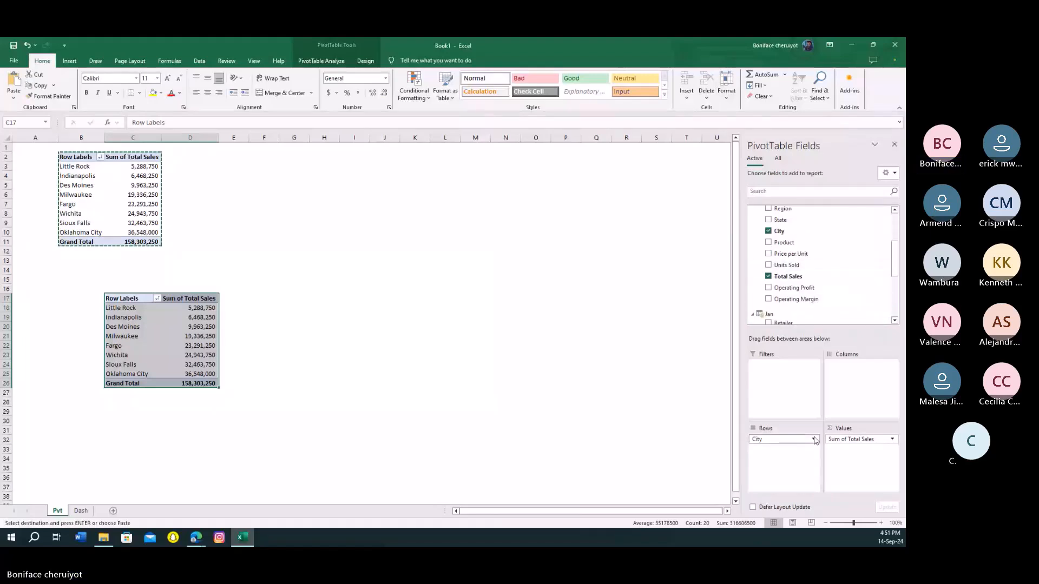
pyautogui.click(783, 439)
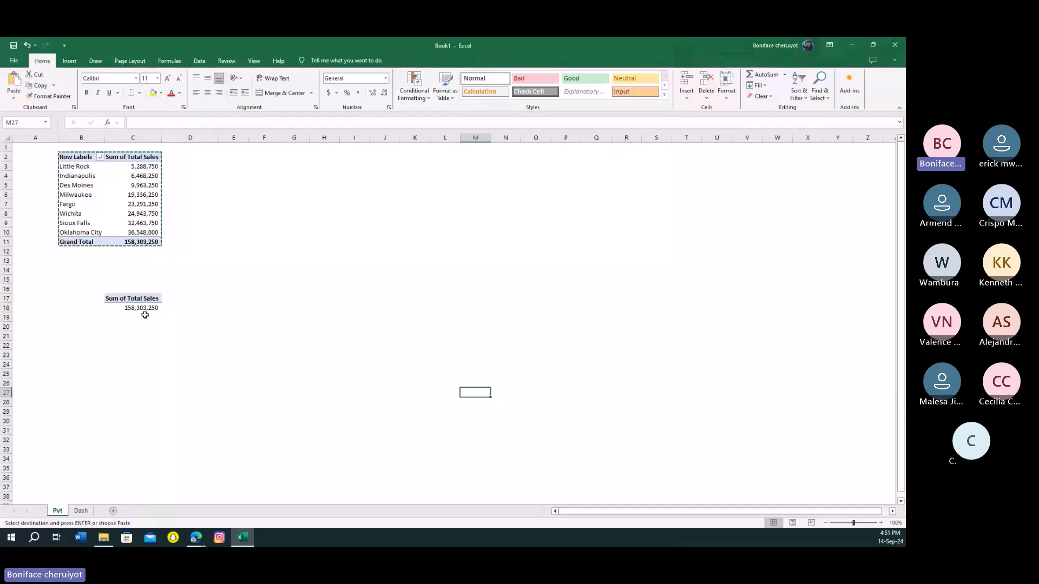
pyautogui.click(145, 316)
pyautogui.click(122, 308)
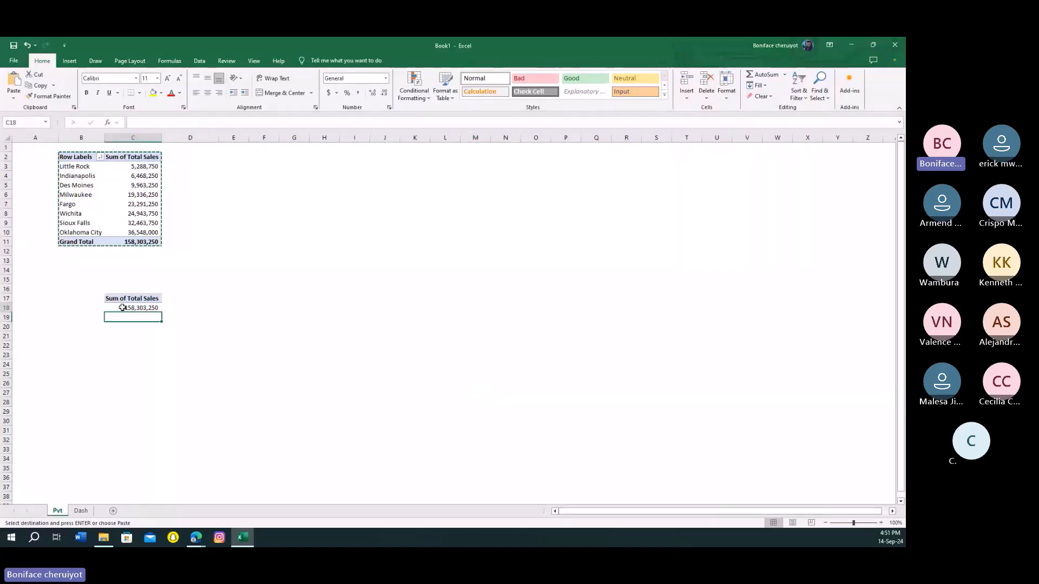
pyautogui.click(126, 319)
pyautogui.click(135, 312)
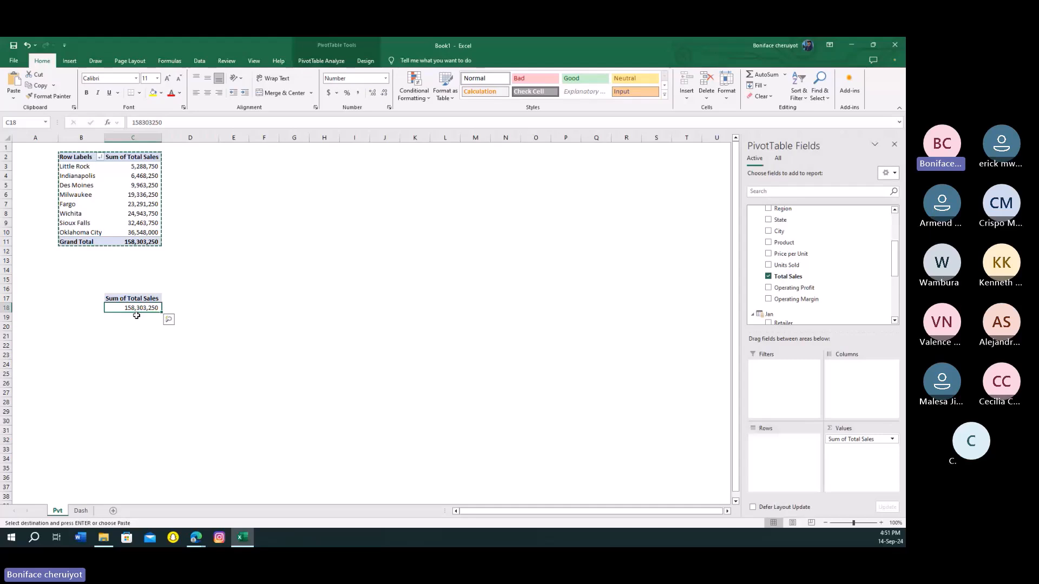
pyautogui.click(137, 316)
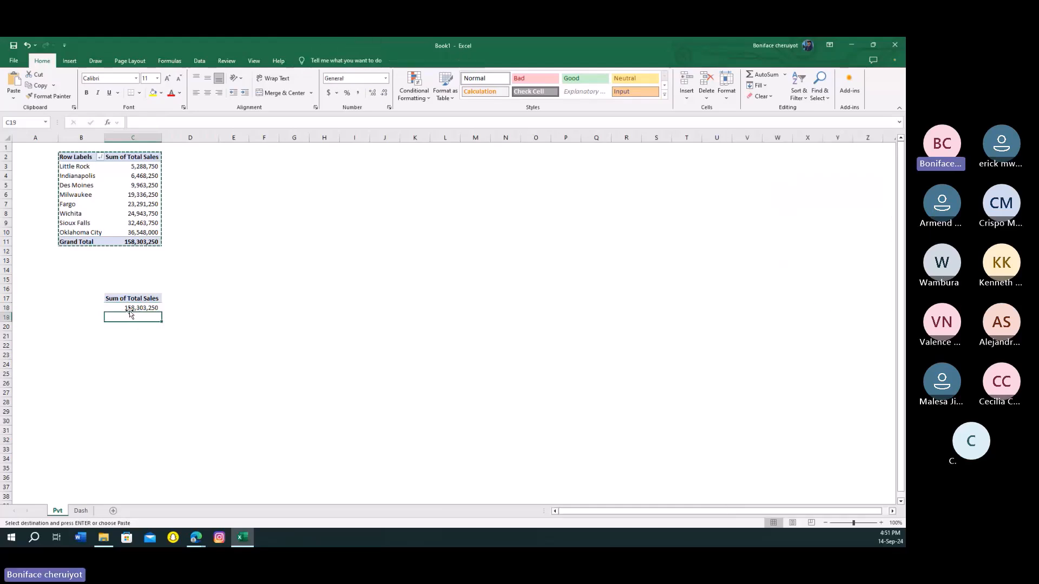
pyautogui.press('Down')
pyautogui.press('Down')
pyautogui.press('Down')
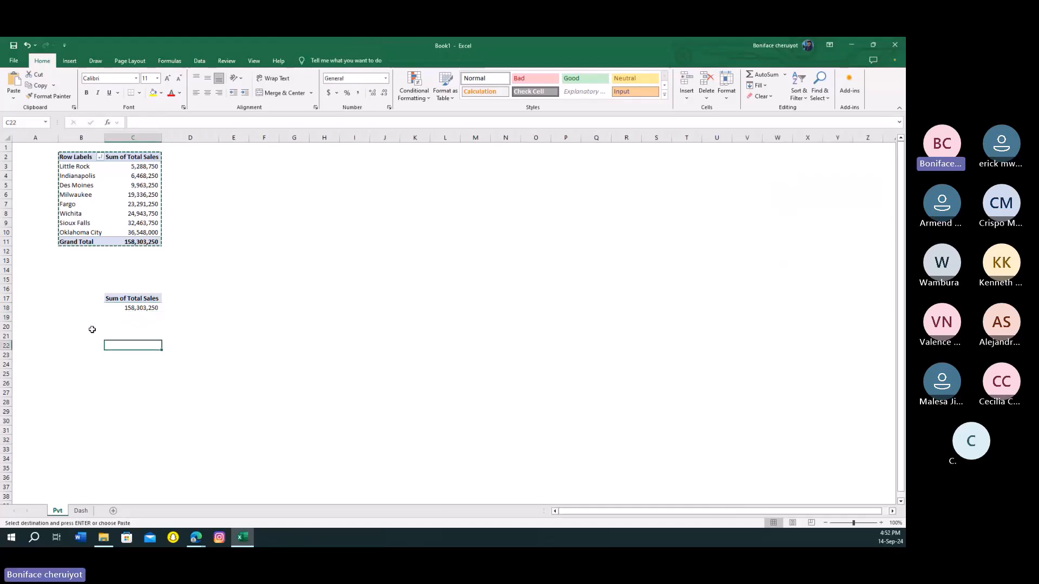
pyautogui.click(2, 319)
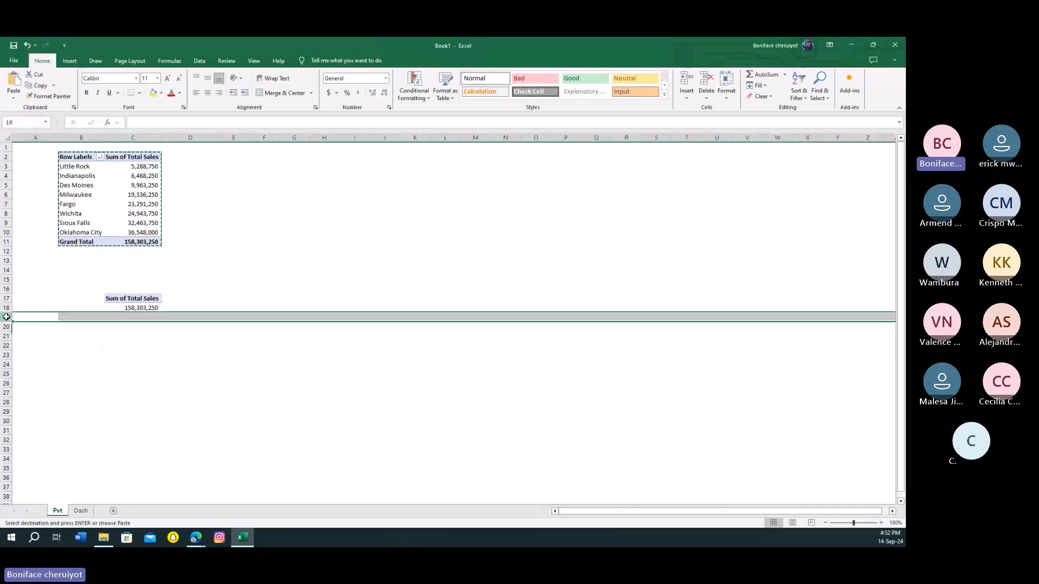
# - Enter the formula =C18 in cell C19 to reference the copied PivotTable's total sales
pyautogui.click(137, 317)
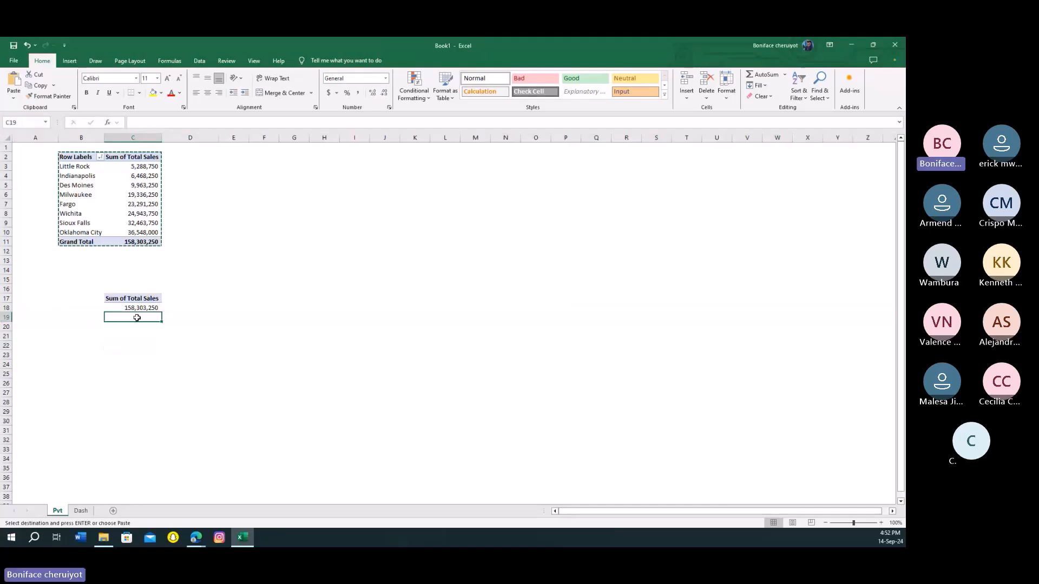
pyautogui.write('=')
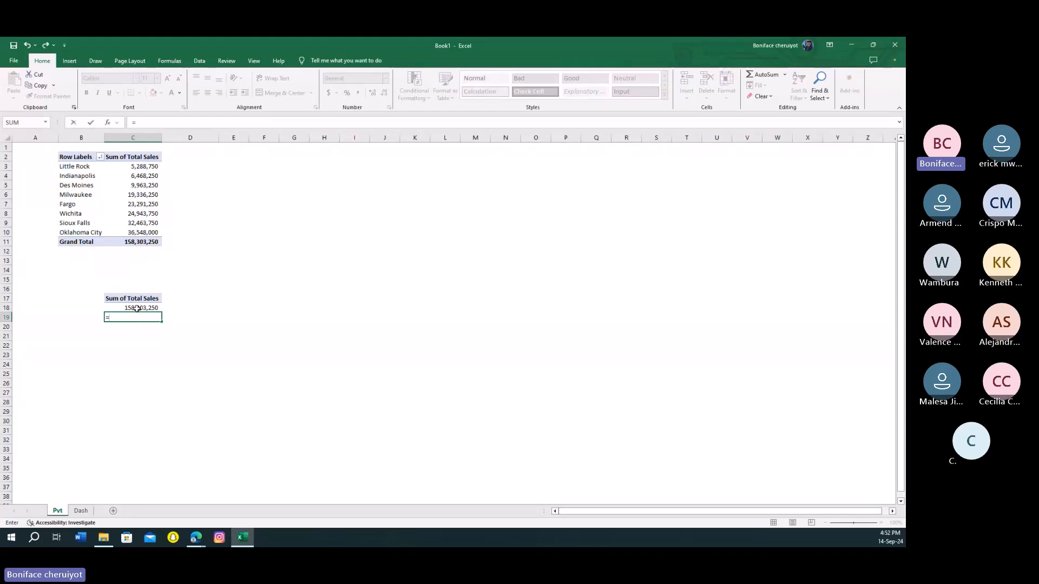
pyautogui.write('c')
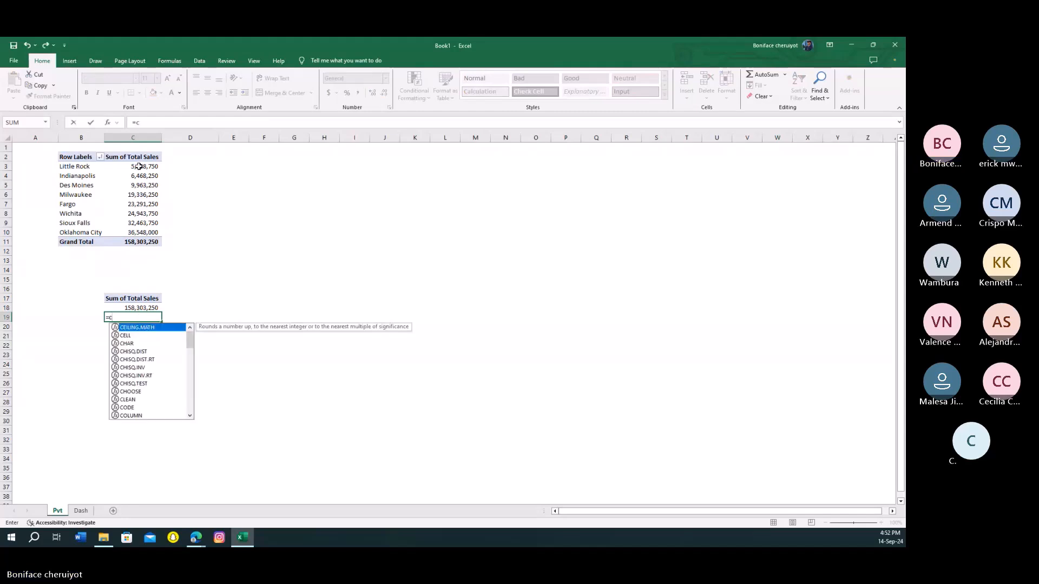
pyautogui.write('17')
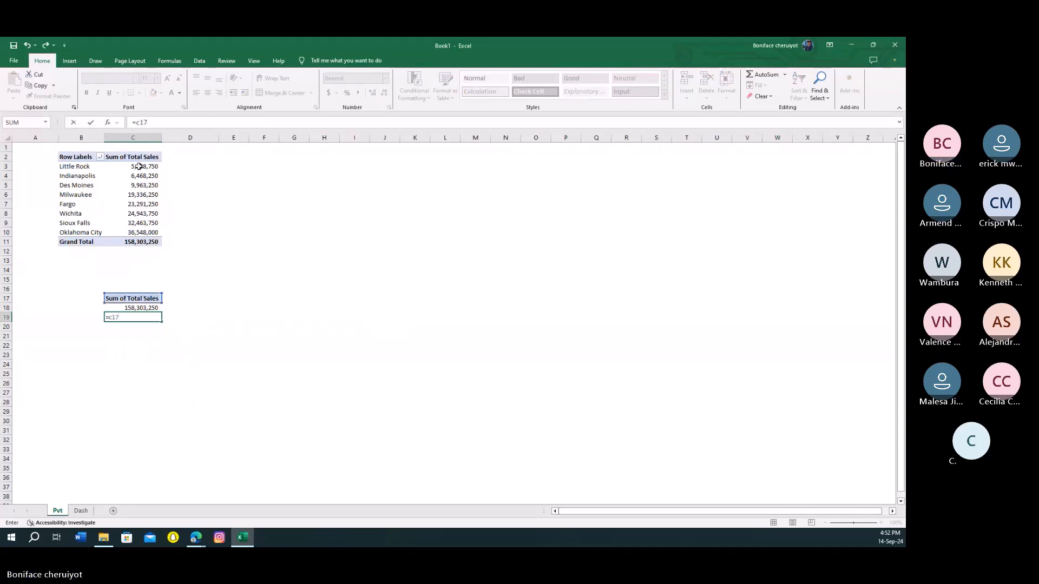
pyautogui.press('Return')
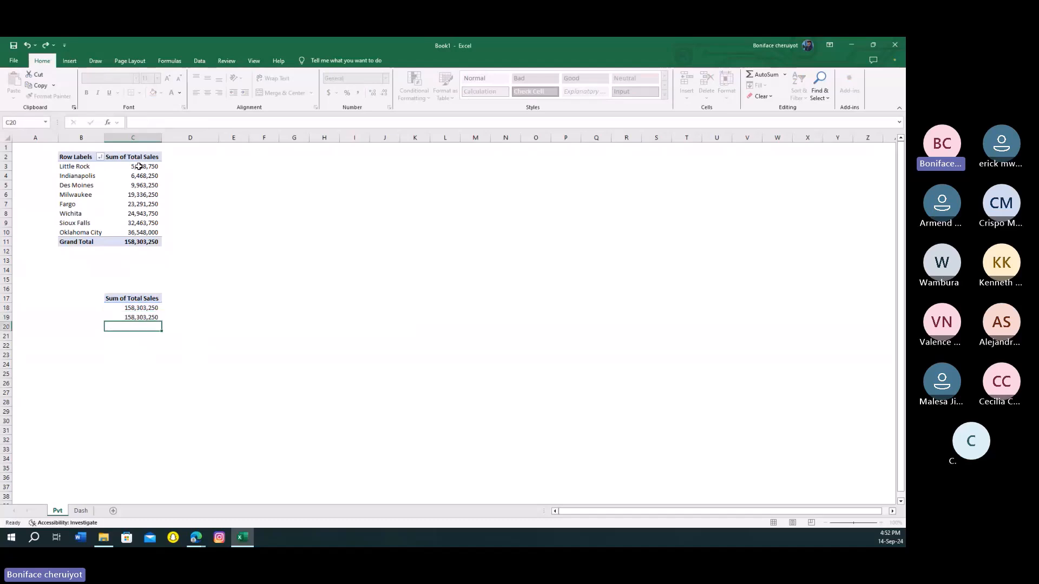
pyautogui.click(141, 319)
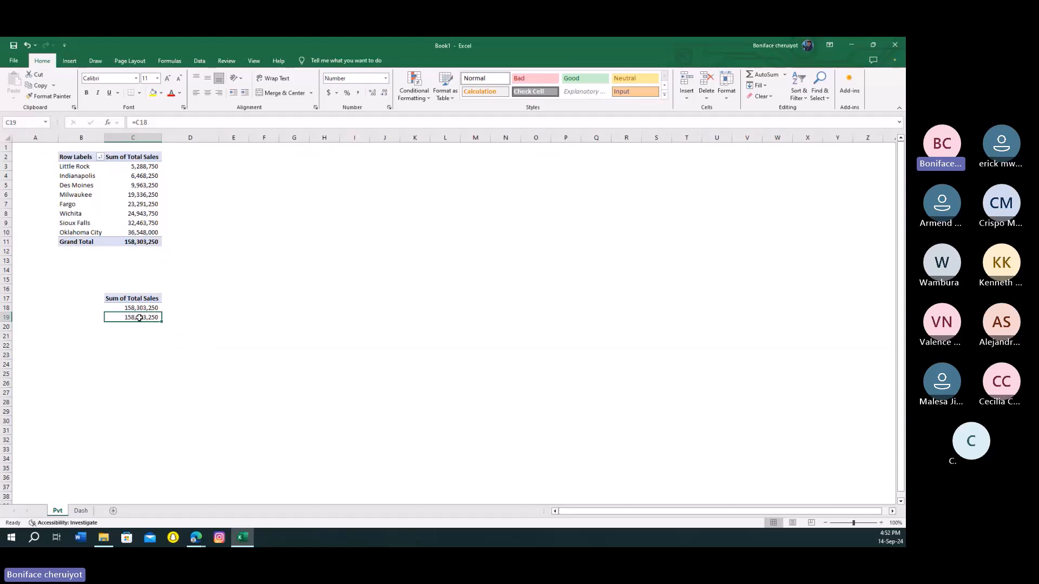
pyautogui.click(199, 324)
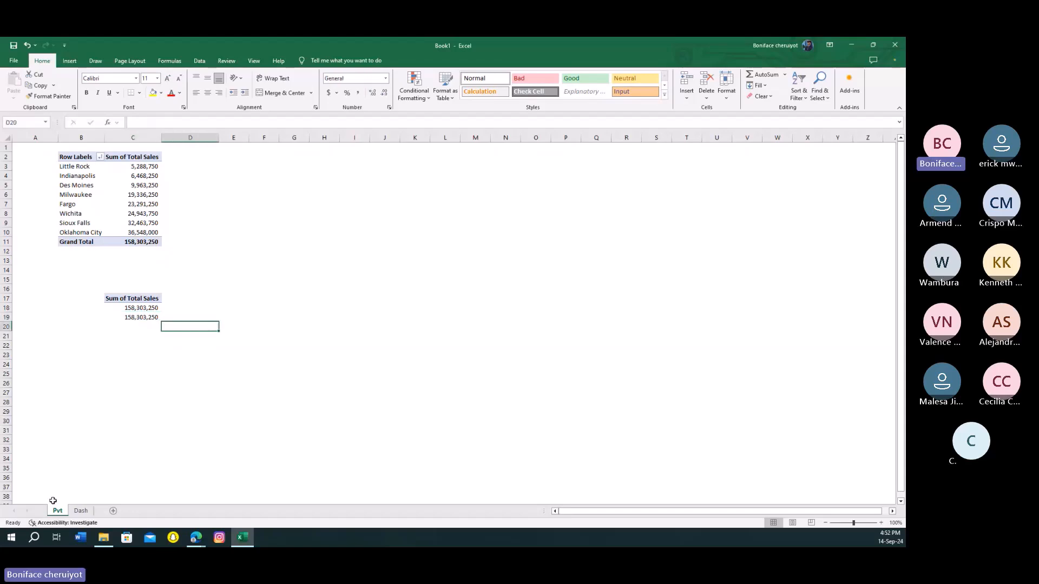
# - Place the Dash sheet before the Pvt sheet and shift the bar chart right by about two columns
pyautogui.moveTo(82, 512); pyautogui.dragTo(51, 511)
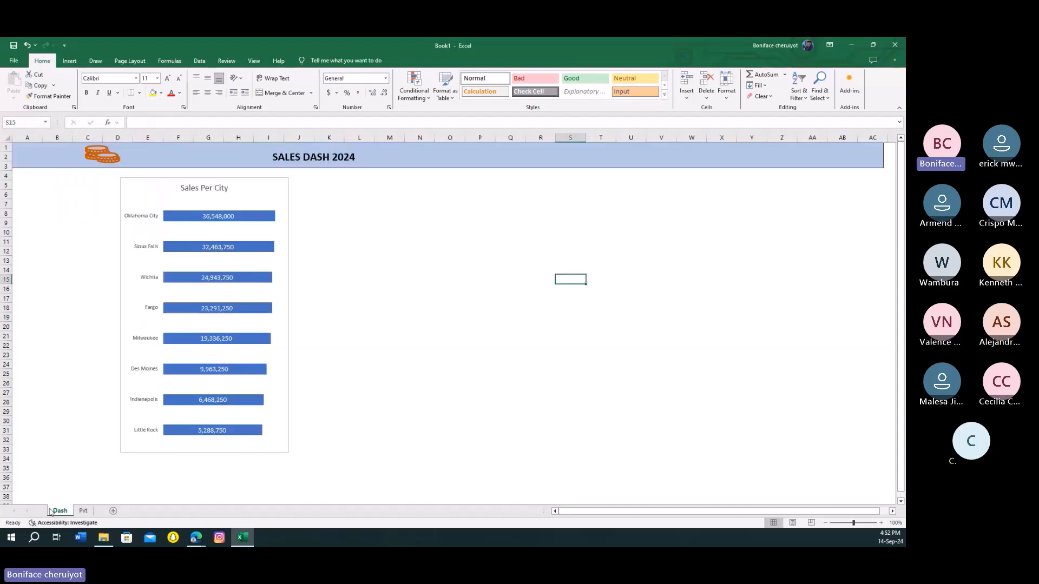
pyautogui.moveTo(229, 175); pyautogui.dragTo(292, 177)
pyautogui.click(387, 249)
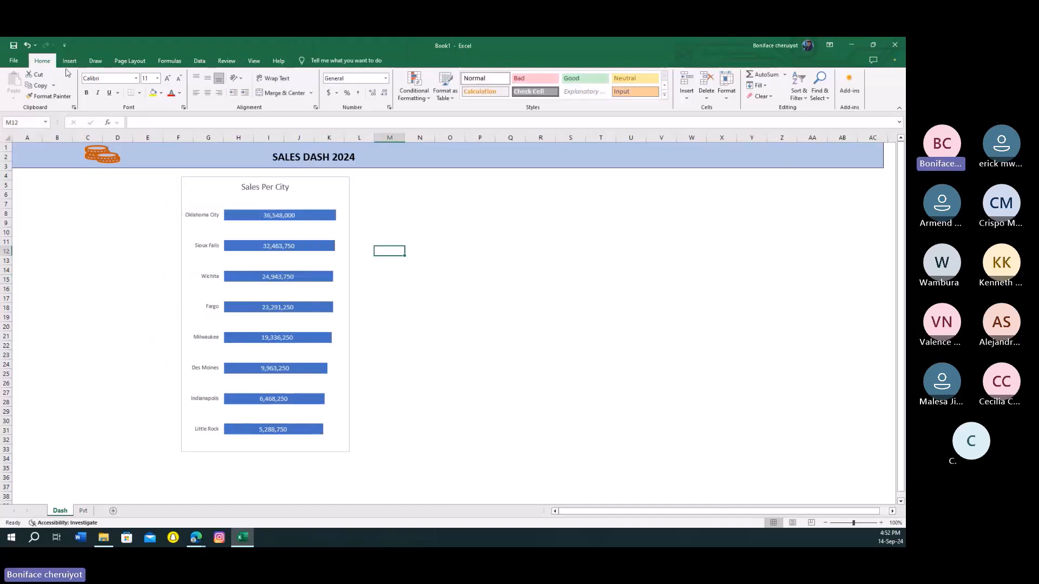
# - Draw a rectangle about 1.79" wide and 3.26" high left of the bar chart, then shift the chart further right
pyautogui.click(69, 61)
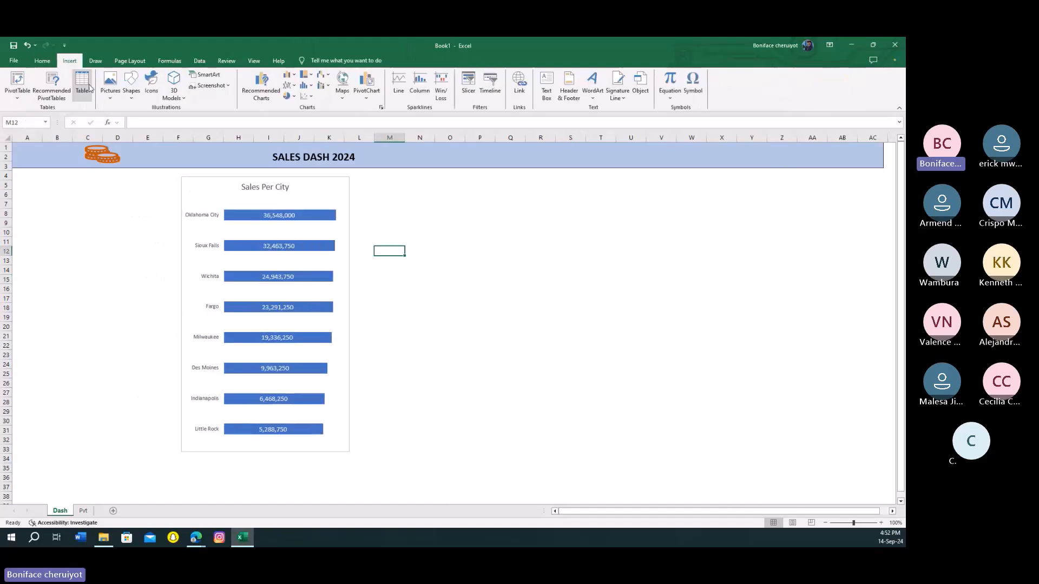
pyautogui.click(131, 86)
pyautogui.click(154, 118)
pyautogui.moveTo(66, 199); pyautogui.dragTo(148, 347)
pyautogui.moveTo(205, 223); pyautogui.dragTo(246, 227)
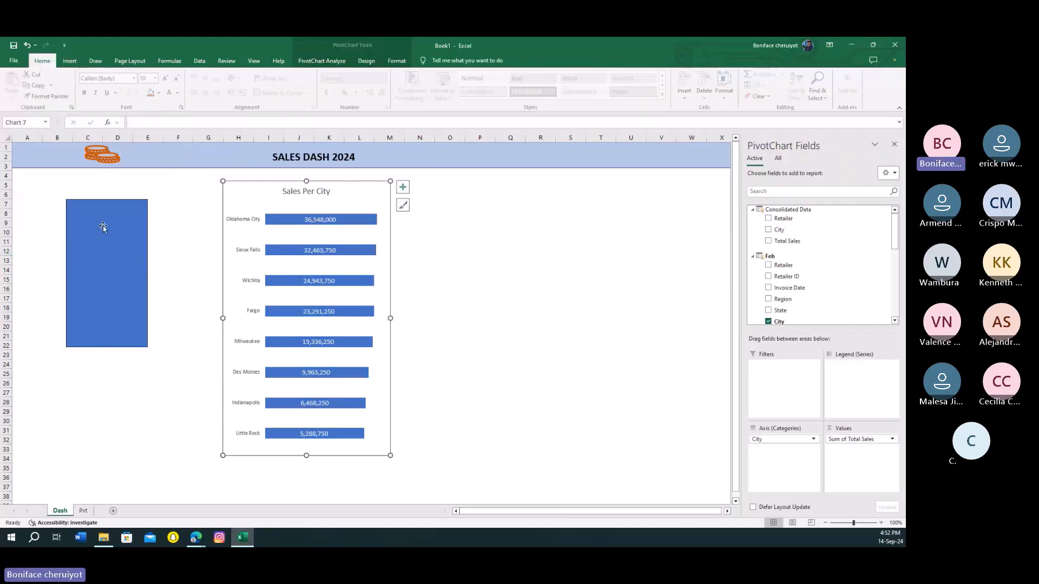
# - Resize the rectangle to about 1.15" high and 2.89" wide and move it up closer to the banner
pyautogui.moveTo(102, 225); pyautogui.dragTo(105, 225)
pyautogui.click(108, 349)
pyautogui.click(110, 344)
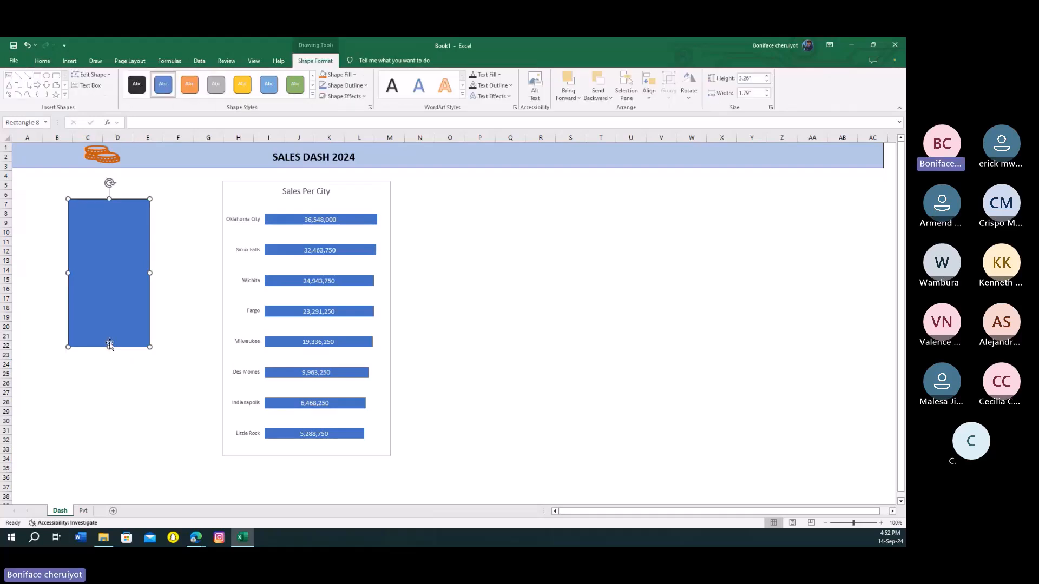
pyautogui.moveTo(110, 347); pyautogui.dragTo(200, 226)
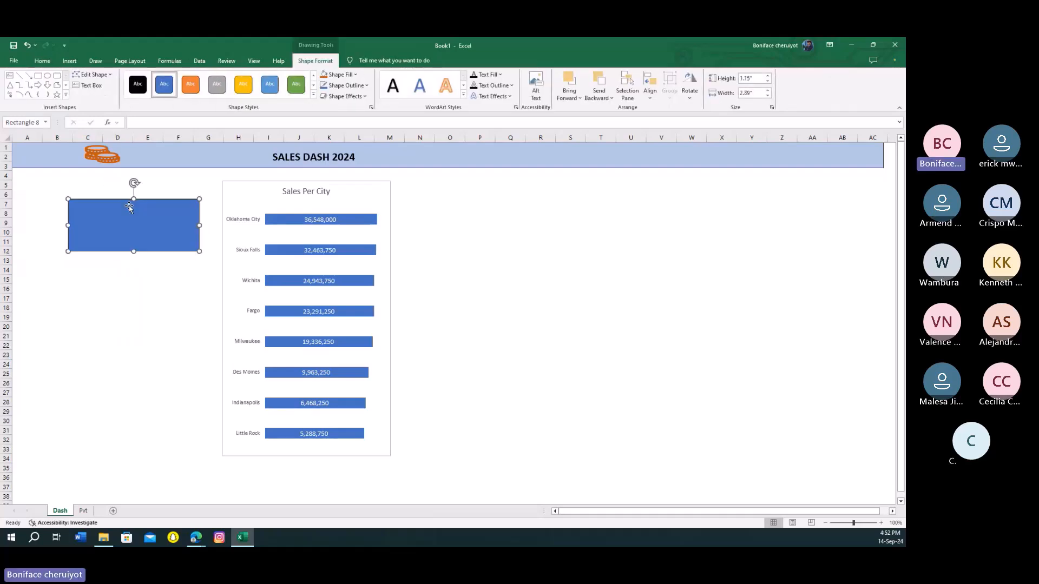
pyautogui.moveTo(129, 207); pyautogui.dragTo(123, 197)
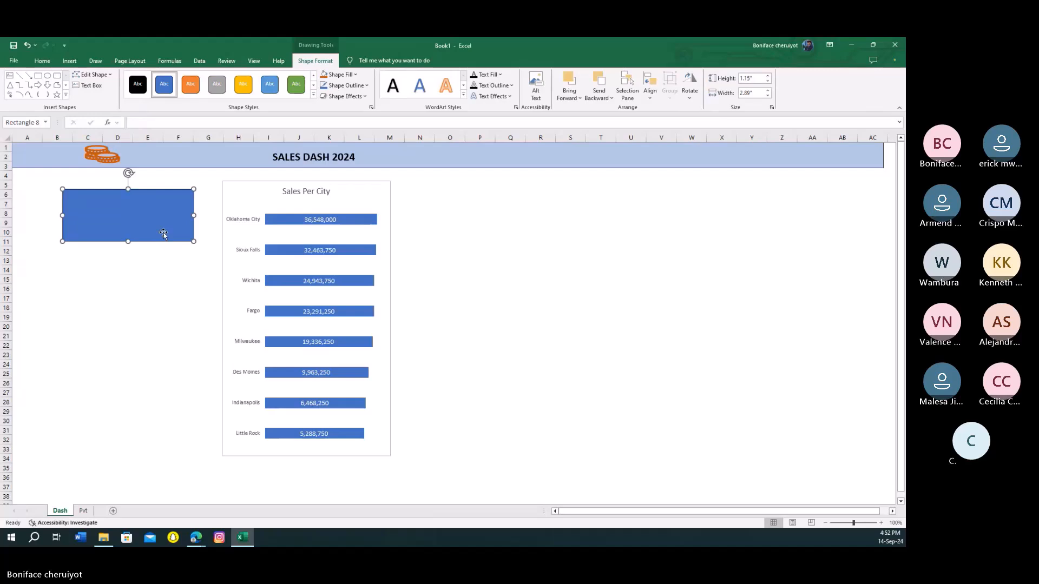
# - Shift the bar chart slightly right and up, and widen the rectangle rightward to fill most of the gap beside the chart
pyautogui.click(178, 288)
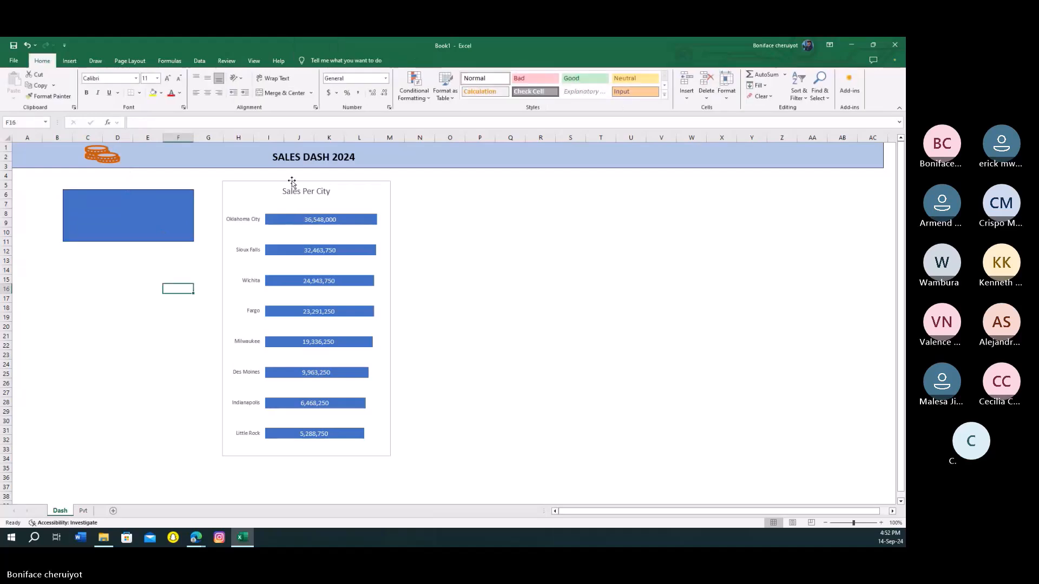
pyautogui.moveTo(292, 182); pyautogui.dragTo(317, 179)
pyautogui.click(193, 215)
pyautogui.moveTo(194, 215); pyautogui.dragTo(233, 215)
# - Try to link the blue rectangle's text to the total sales pivot cell C18 on the Pvt sheet
pyautogui.click(141, 122)
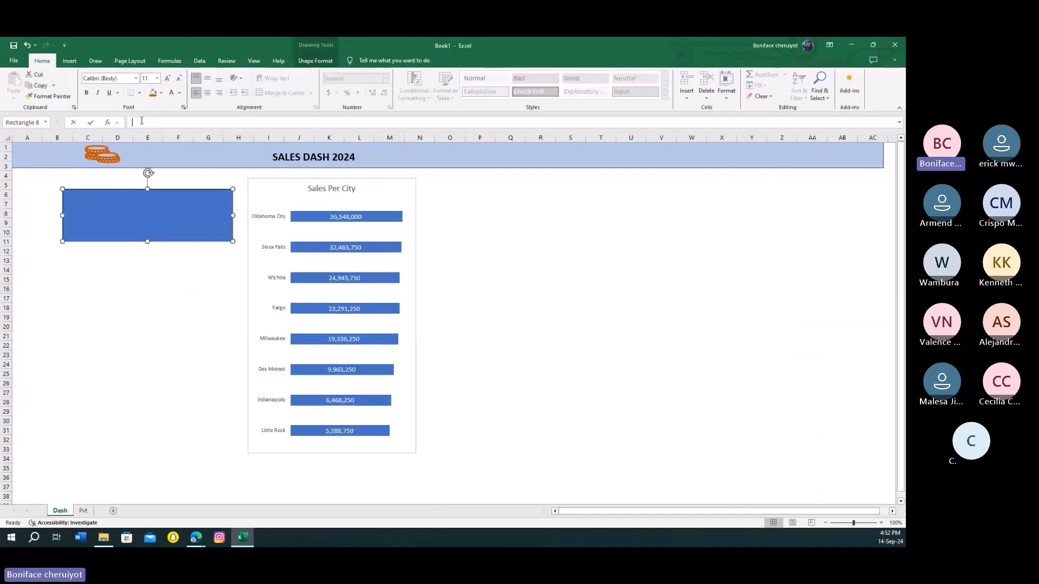
pyautogui.write('=')
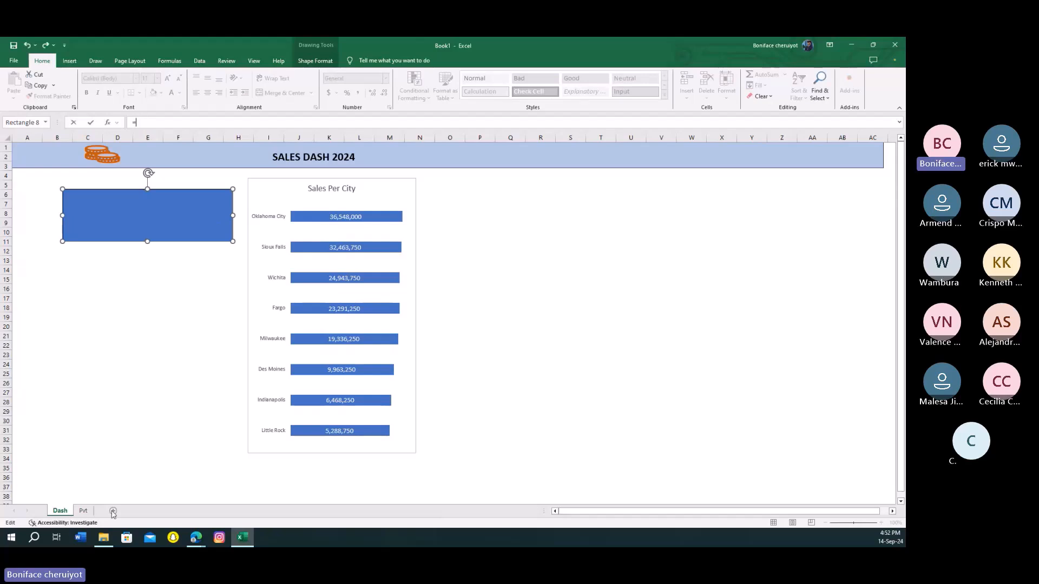
pyautogui.click(83, 511)
pyautogui.click(138, 308)
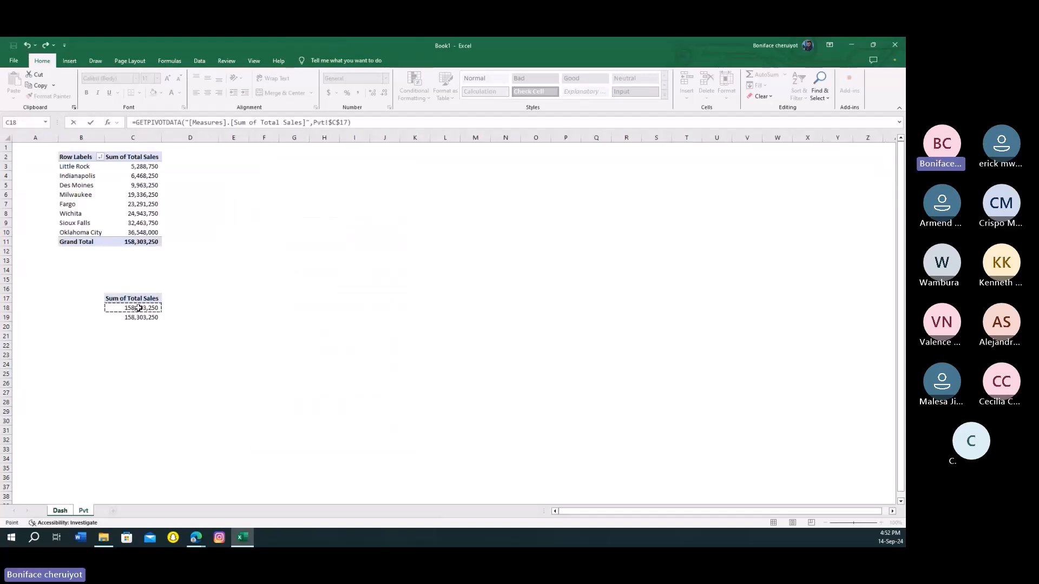
pyautogui.press('Return')
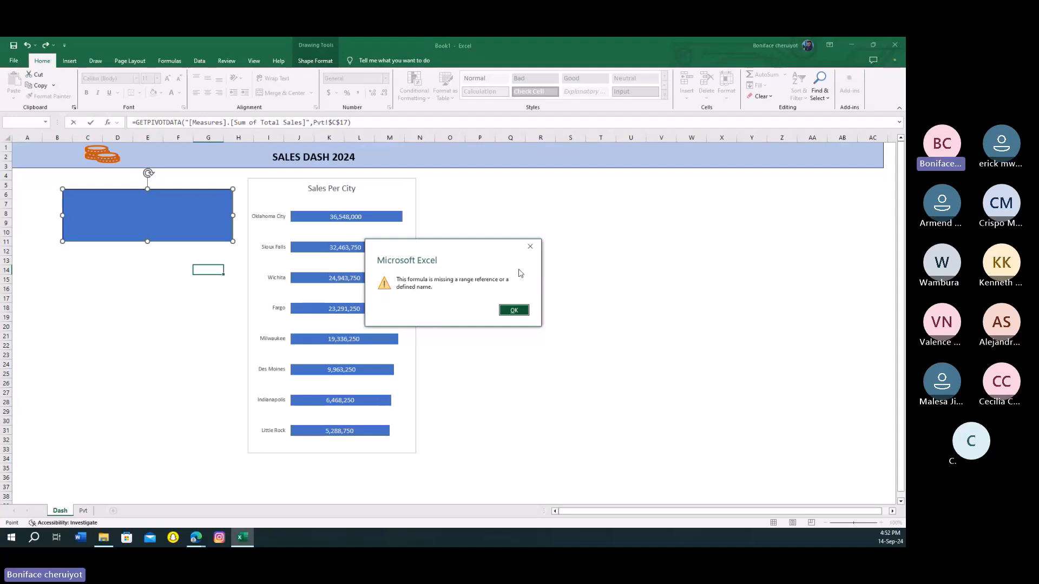
pyautogui.click(530, 246)
pyautogui.click(362, 122)
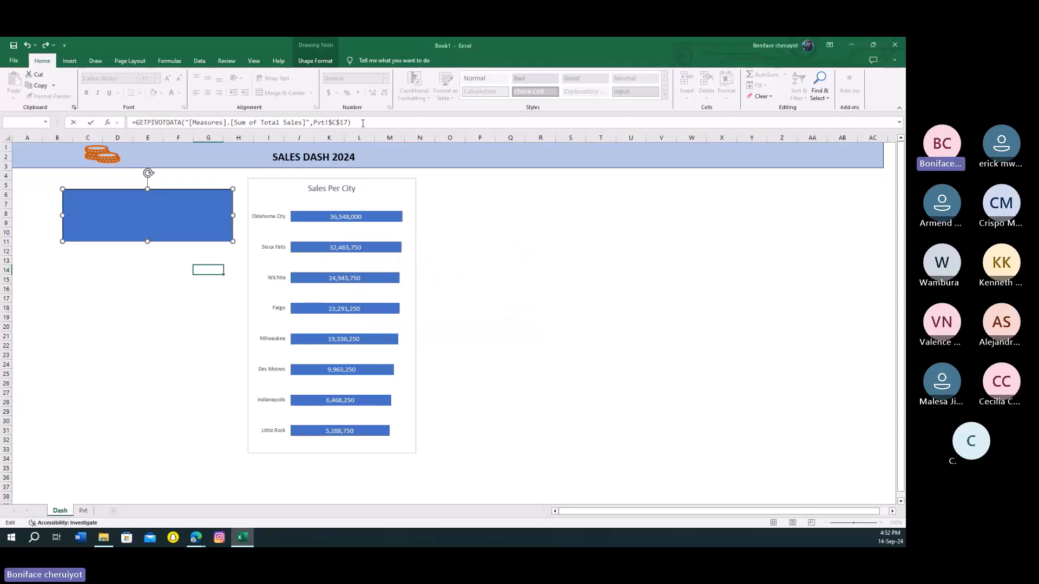
pyautogui.moveTo(363, 123); pyautogui.dragTo(84, 212)
pyautogui.press('BackSpace')
pyautogui.click(57, 331)
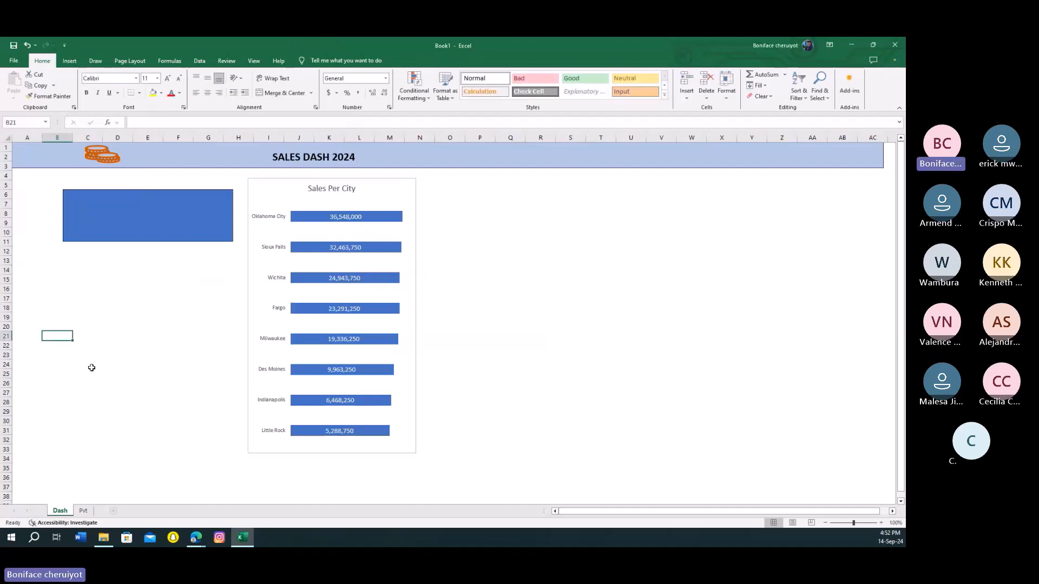
# - Enter a reference to the total sales in cell B21 of the Dash sheet as =Pvt!C19
pyautogui.click(83, 511)
pyautogui.click(128, 316)
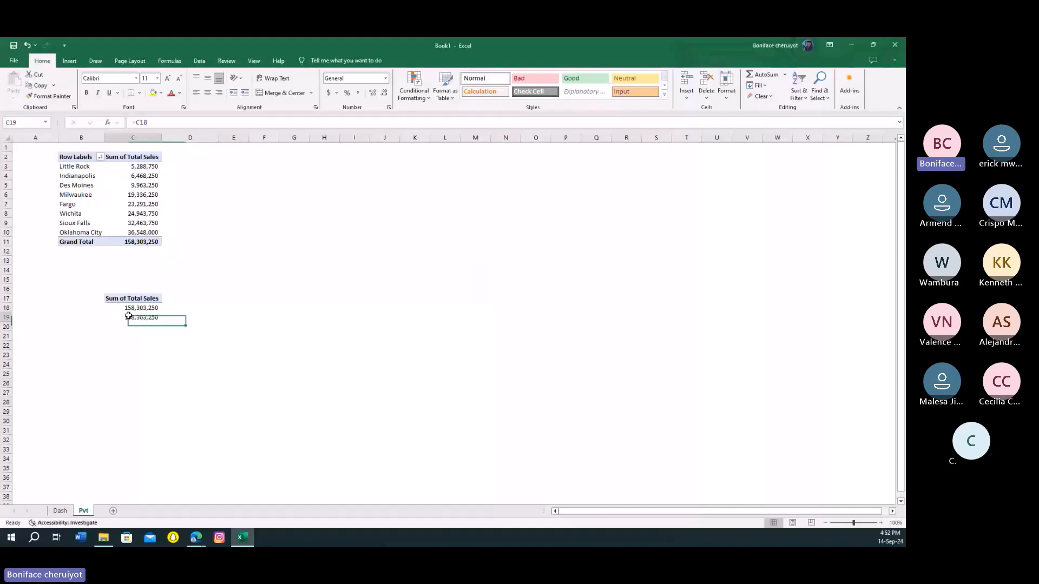
pyautogui.hotkey('ctrl', 'pageup')
pyautogui.write('=Pvt!C19')
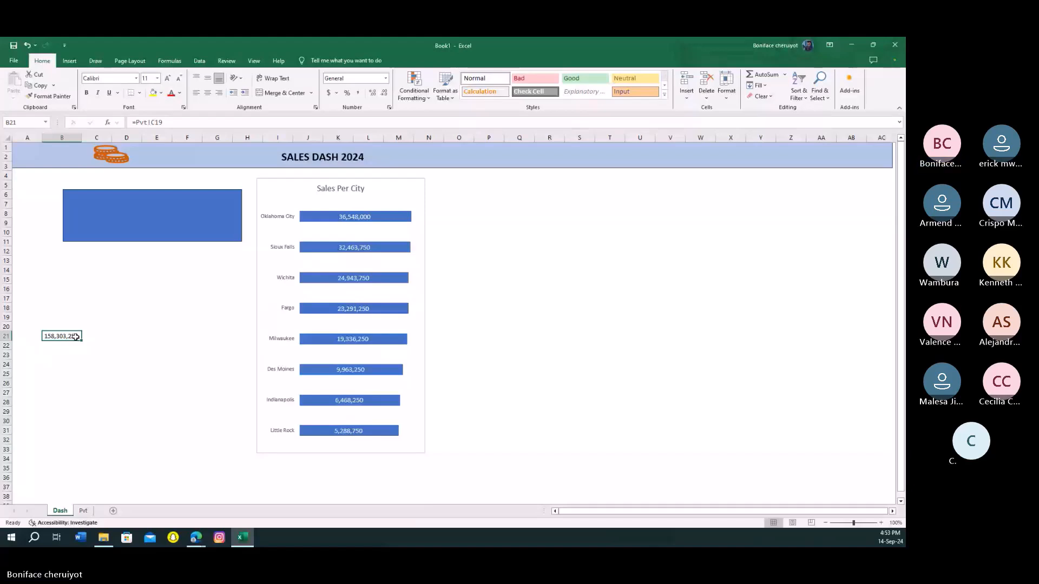
# - Link the blue rectangle's text to the total with =Pvt!C19 and clear the duplicate total from cell B21
pyautogui.click(127, 217)
pyautogui.click(167, 124)
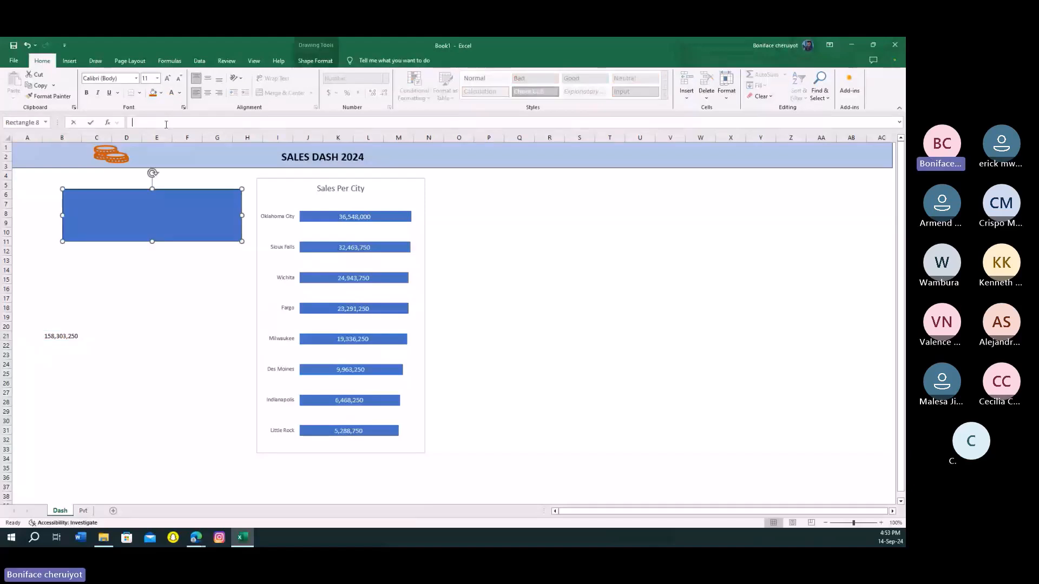
pyautogui.write('=')
pyautogui.click(83, 511)
pyautogui.click(135, 317)
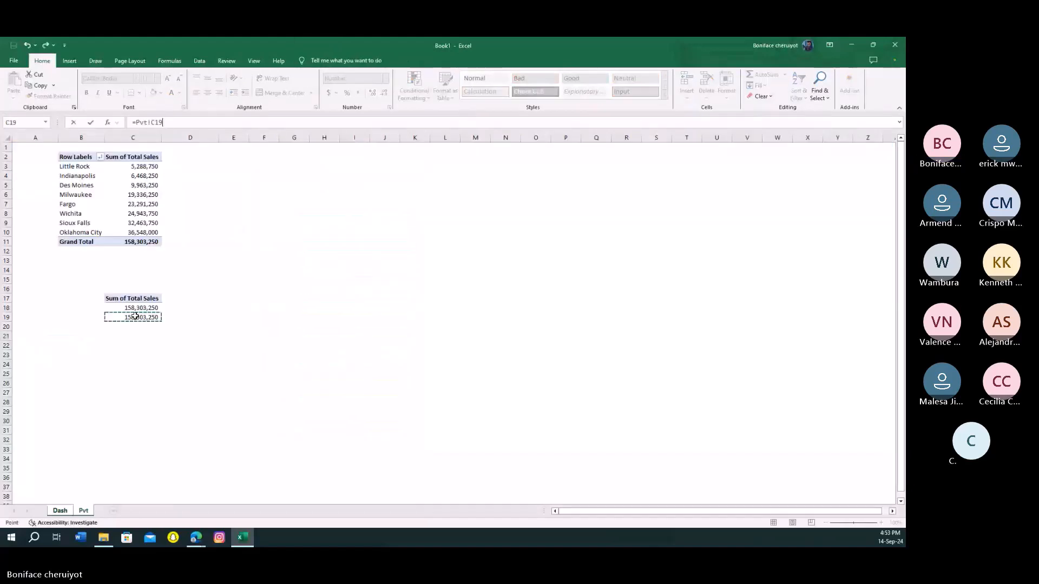
pyautogui.press('Return')
pyautogui.click(78, 327)
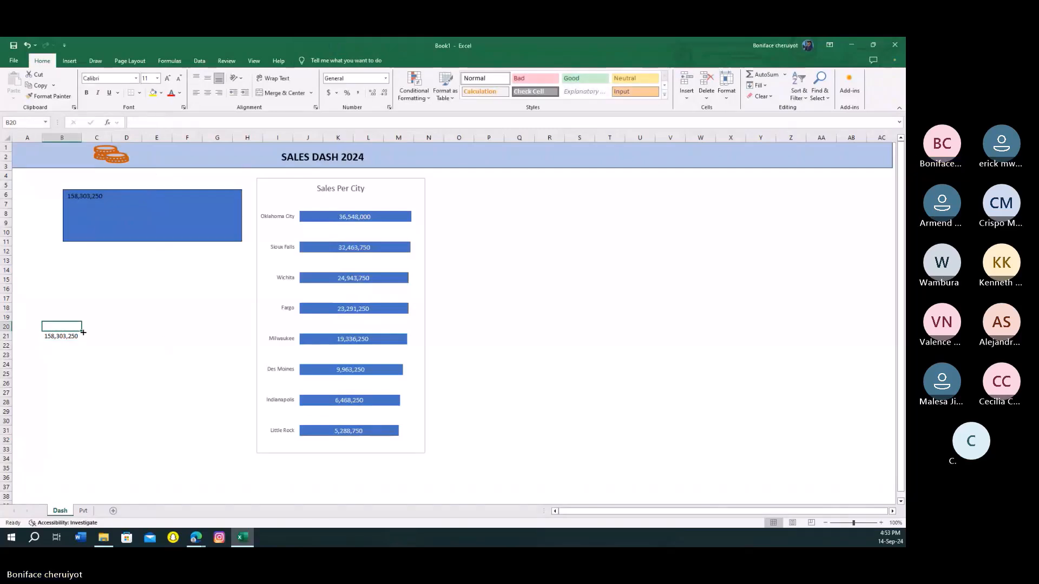
pyautogui.moveTo(83, 332); pyautogui.dragTo(83, 357)
# - Enlarge the font of the total in the blue rectangle to size 36
pyautogui.click(123, 232)
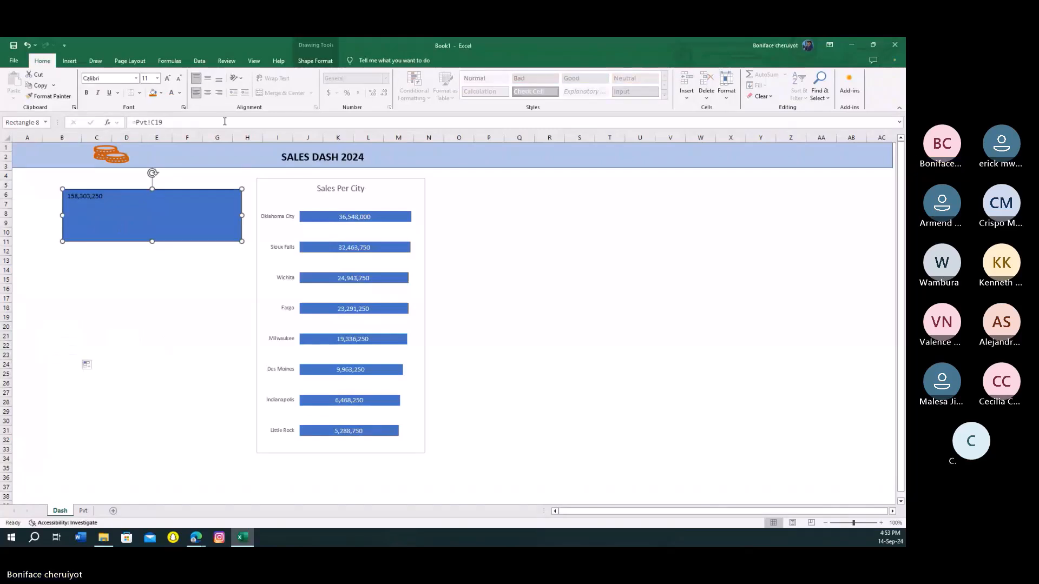
pyautogui.click(167, 78)
pyautogui.click(167, 79)
pyautogui.click(168, 79)
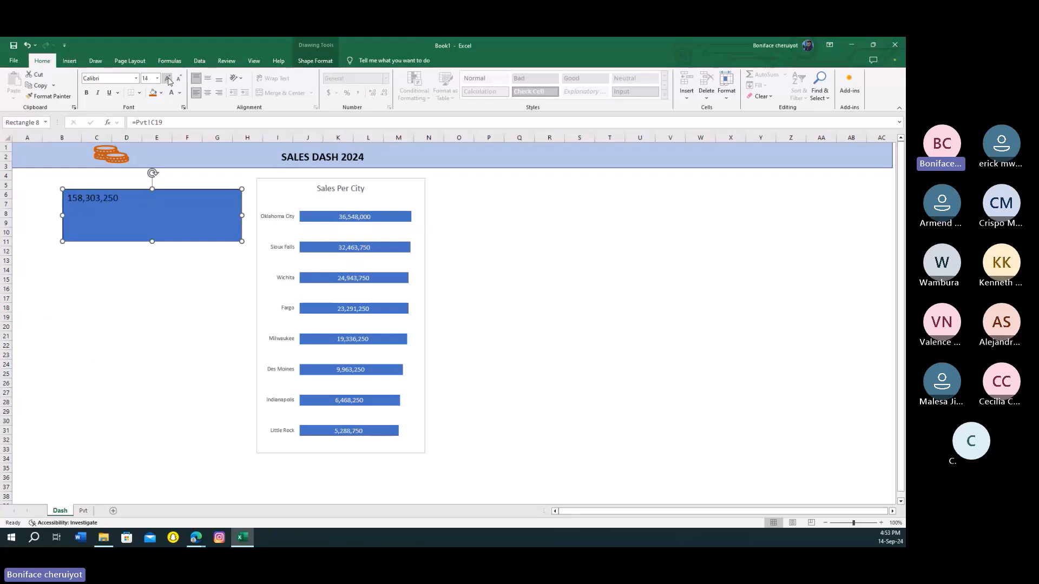
pyautogui.click(168, 79)
pyautogui.click(167, 79)
pyautogui.click(168, 79)
pyautogui.click(168, 79)
pyautogui.click(168, 79)
pyautogui.click(187, 260)
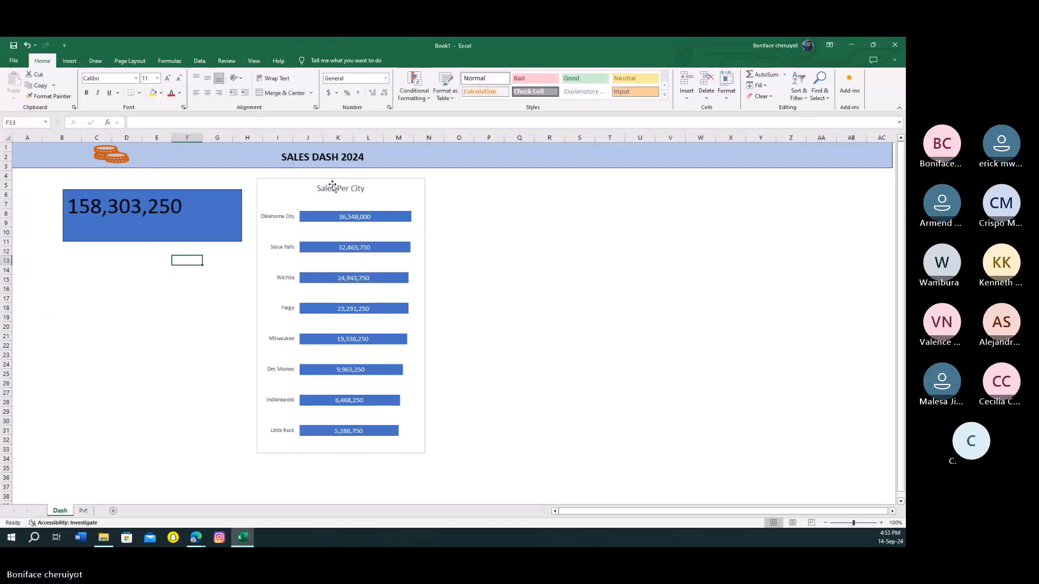
# - Move the bar chart right by about four columns and the total card right by about two columns
pyautogui.moveTo(333, 183); pyautogui.dragTo(450, 191)
pyautogui.moveTo(202, 239); pyautogui.dragTo(254, 242)
pyautogui.click(242, 272)
pyautogui.click(760, 232)
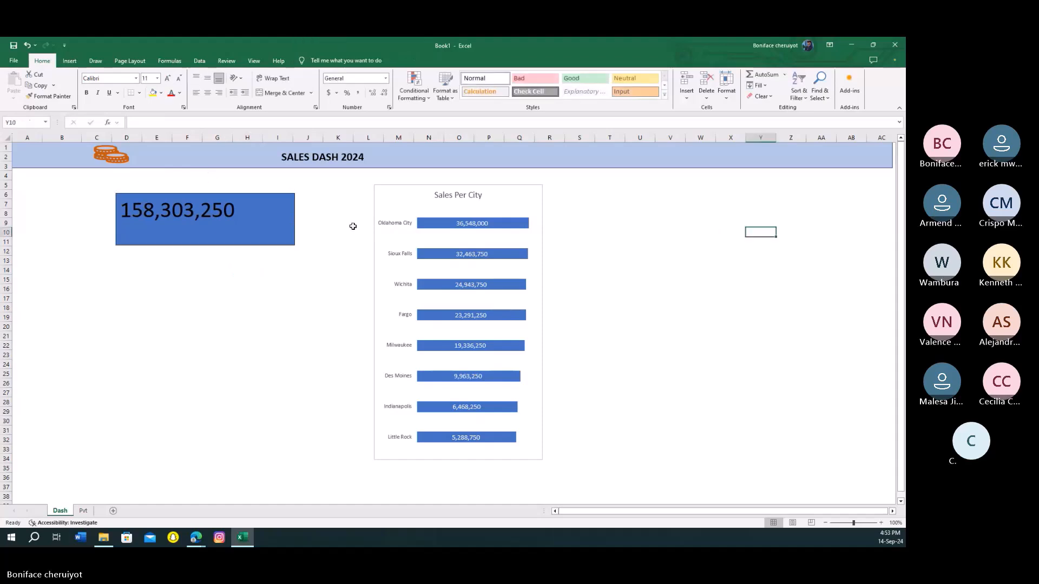
# - Draw a tall rectangle over the total card, spanning roughly columns D to I and rows 5 to 35
pyautogui.click(187, 269)
pyautogui.click(70, 60)
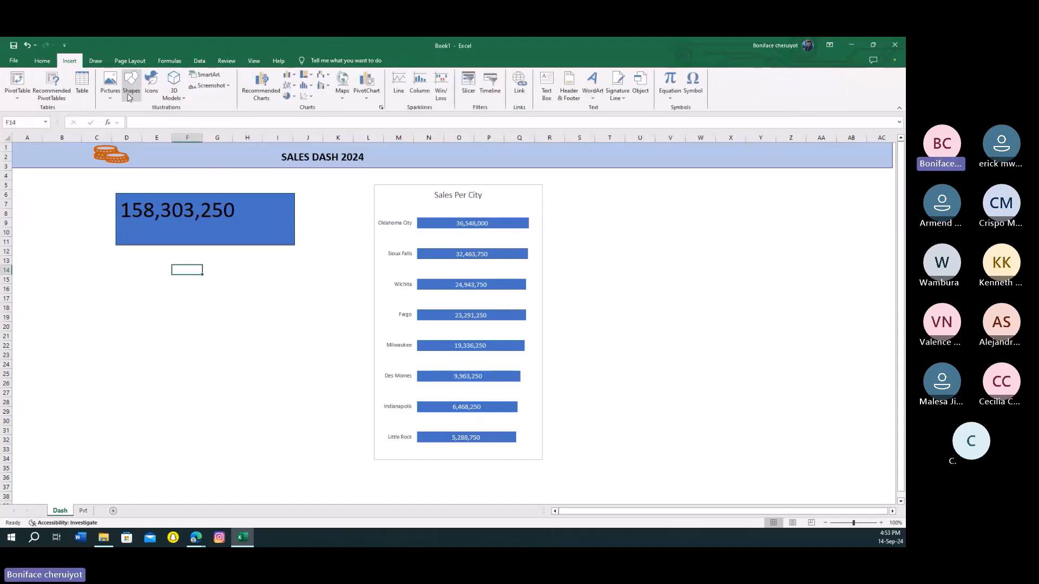
pyautogui.click(138, 91)
pyautogui.click(128, 162)
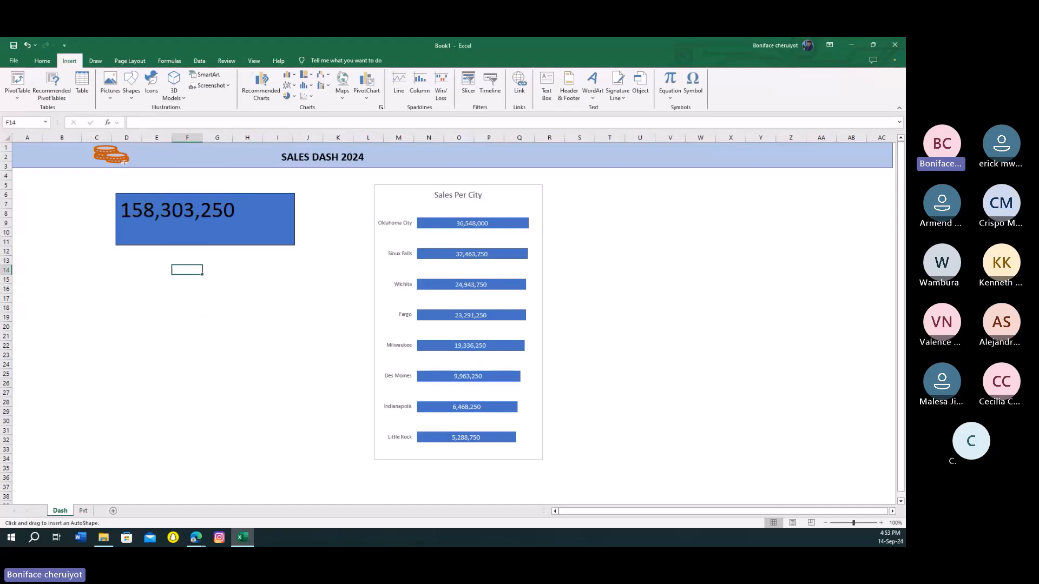
pyautogui.moveTo(116, 181)
pyautogui.mouseDown()
pyautogui.moveTo(369, 295)
pyautogui.moveTo(300, 468)
pyautogui.mouseUp()
pyautogui.moveTo(285, 434); pyautogui.dragTo(282, 435)
pyautogui.click(338, 307)
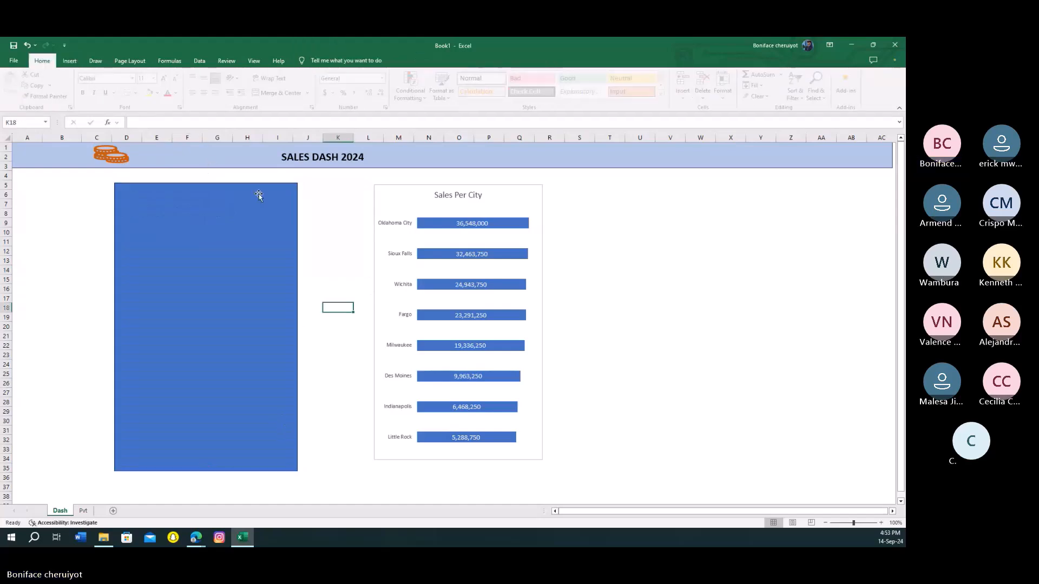
# - Move the tall rectangle down, then cut the total card and paste it on top of the tall rectangle
pyautogui.moveTo(259, 195); pyautogui.dragTo(256, 243)
pyautogui.click(257, 203)
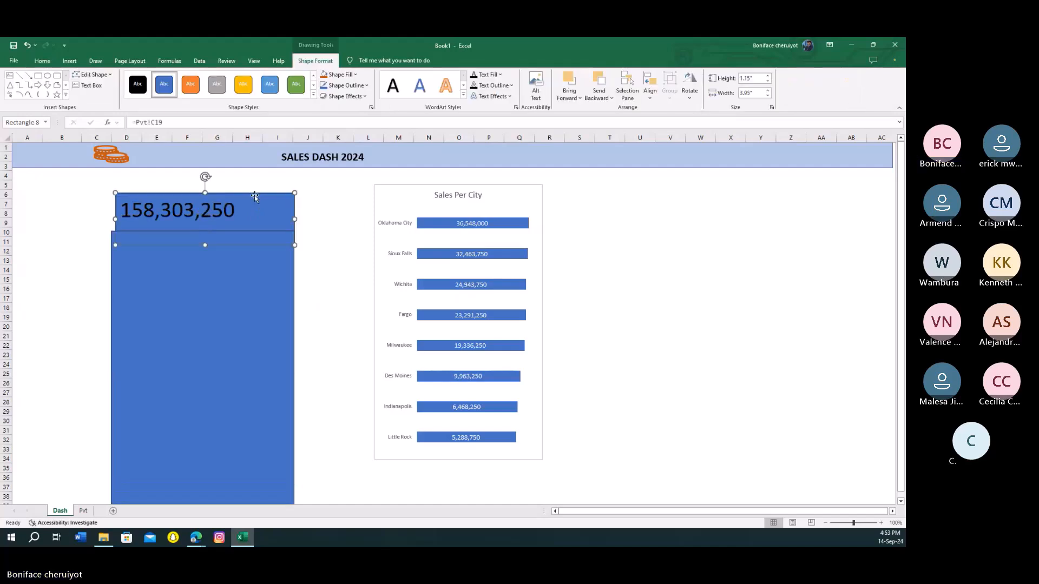
pyautogui.rightClick(253, 193)
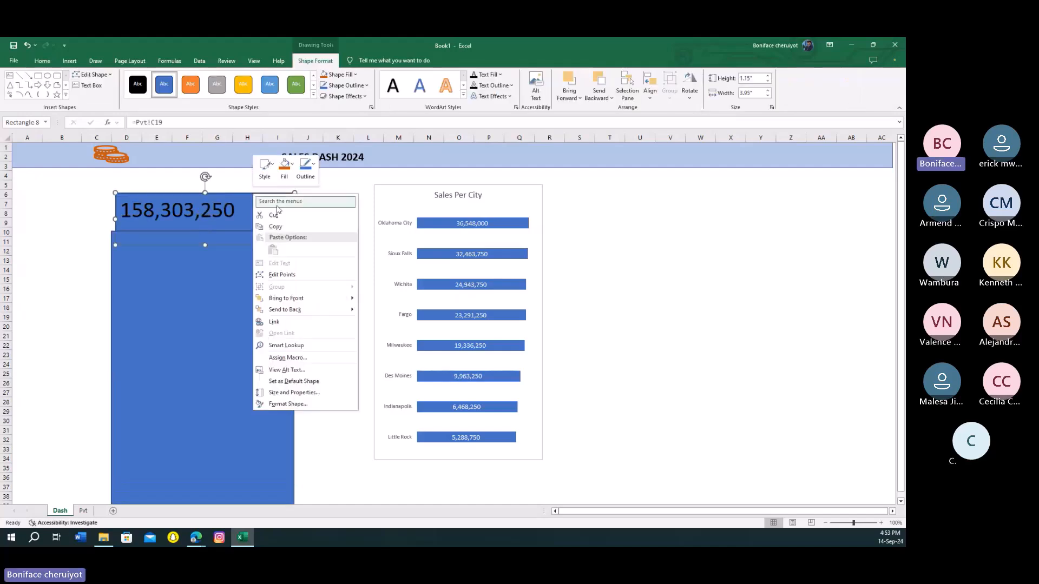
pyautogui.click(273, 215)
pyautogui.rightClick(200, 285)
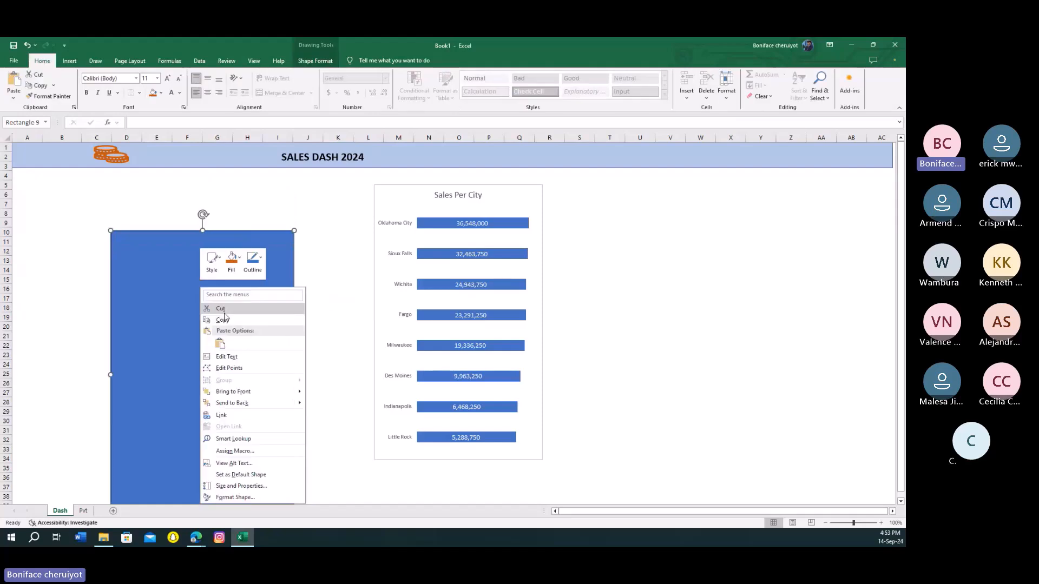
pyautogui.click(219, 308)
pyautogui.hotkey('ctrl', 'v')
pyautogui.moveTo(227, 290); pyautogui.dragTo(225, 296)
# - Fill the tall rectangle with the lightest grey theme shade and move it up to just below the banner
pyautogui.click(230, 319)
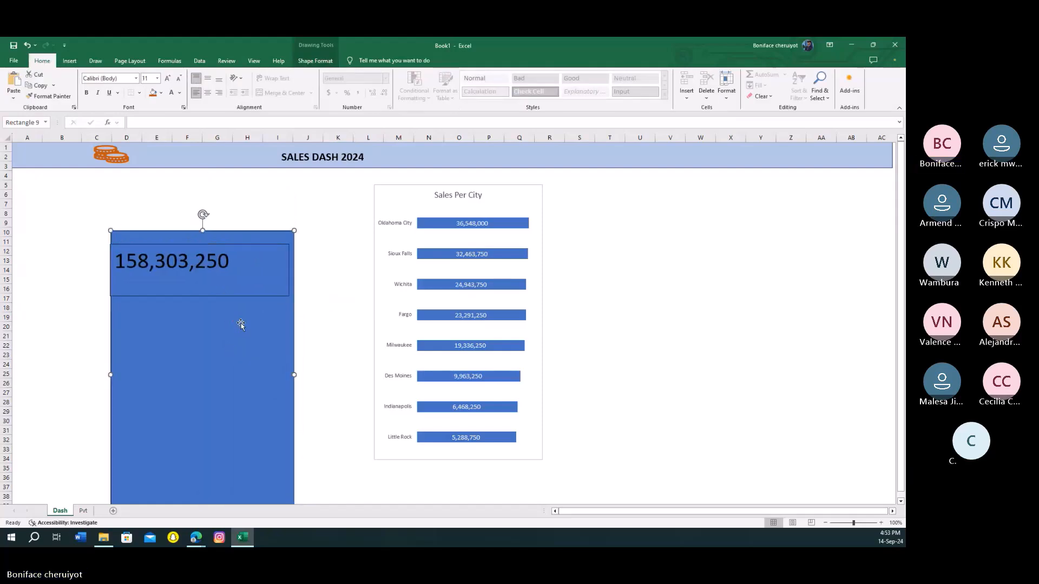
pyautogui.rightClick(242, 326)
pyautogui.click(277, 339)
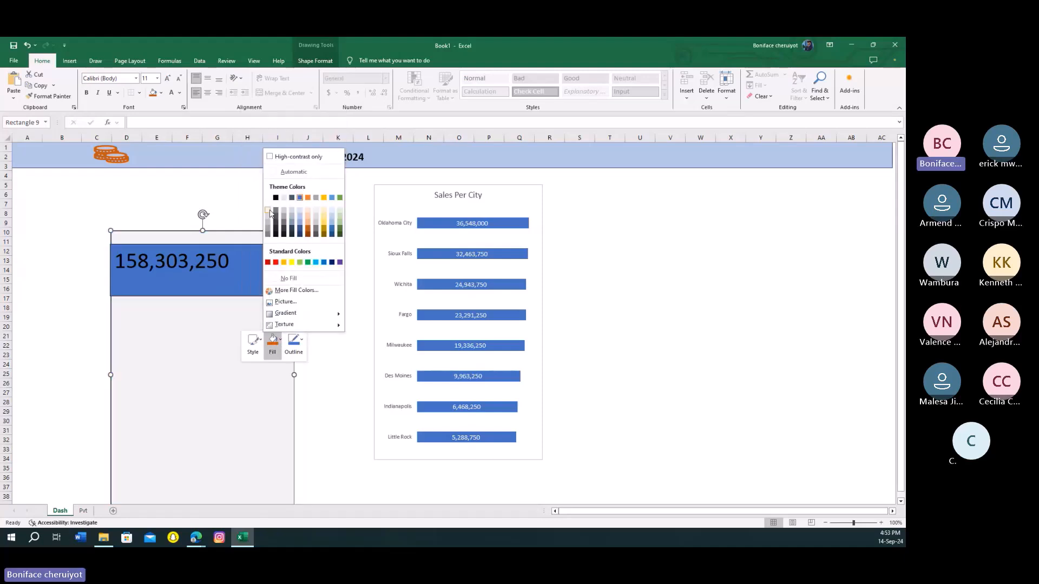
pyautogui.click(267, 210)
pyautogui.moveTo(226, 216); pyautogui.dragTo(221, 174)
# - Move the total card up within the grey rectangle, narrow it to about five columns, and center it horizontally
pyautogui.click(217, 292)
pyautogui.moveTo(217, 292); pyautogui.dragTo(218, 259)
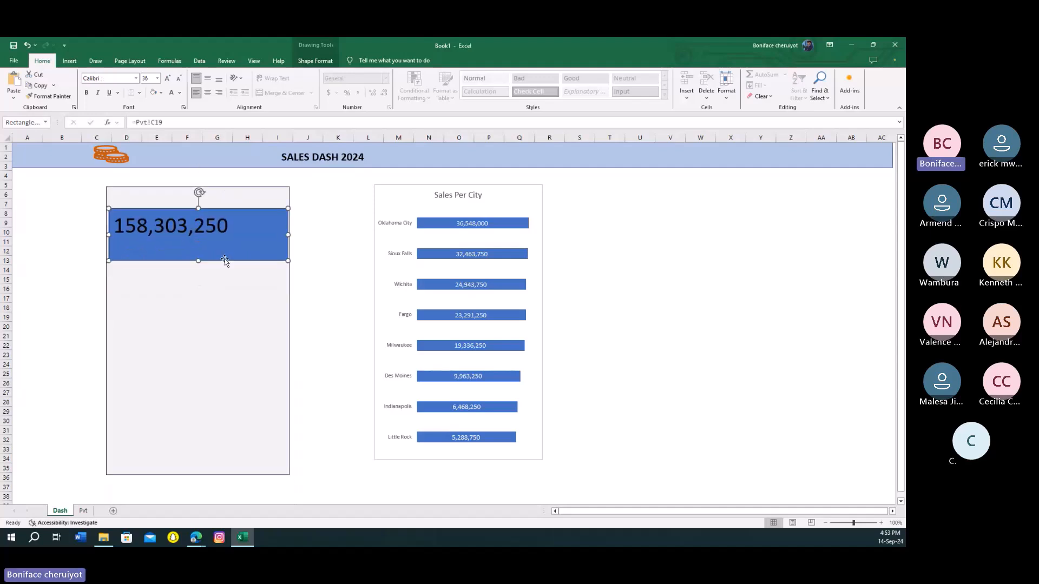
pyautogui.moveTo(289, 236); pyautogui.dragTo(264, 235)
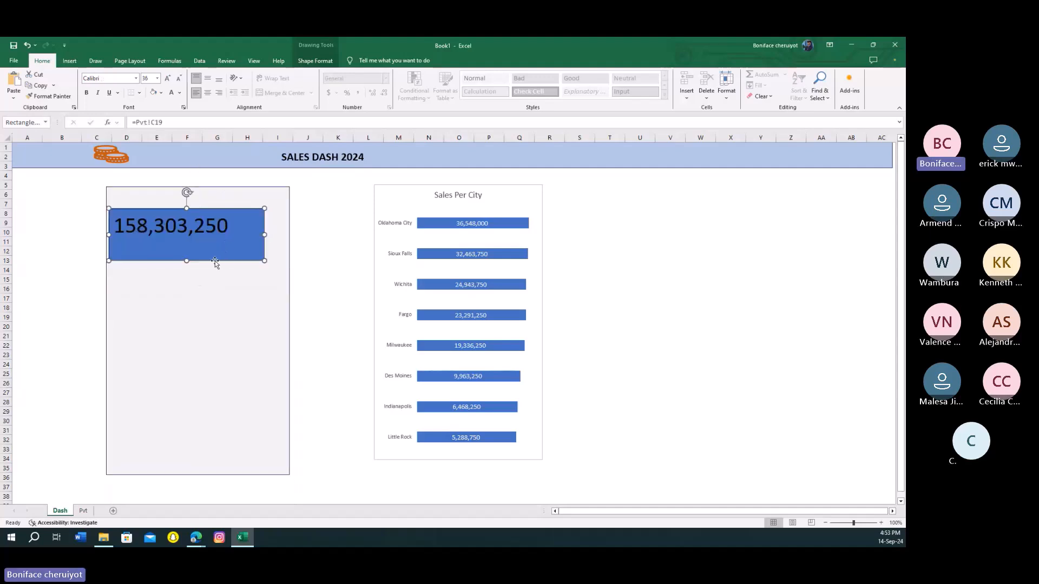
pyautogui.moveTo(216, 260); pyautogui.dragTo(228, 262)
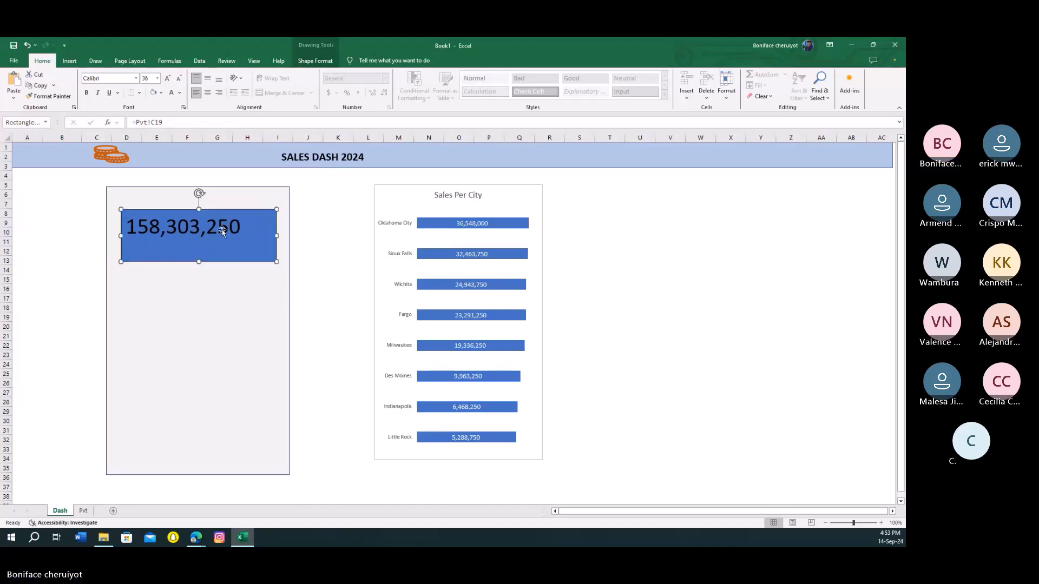
# - Remove the grey rectangle's outline with No line and narrow the rectangle slightly from its right edge
pyautogui.click(234, 186)
pyautogui.rightClick(235, 186)
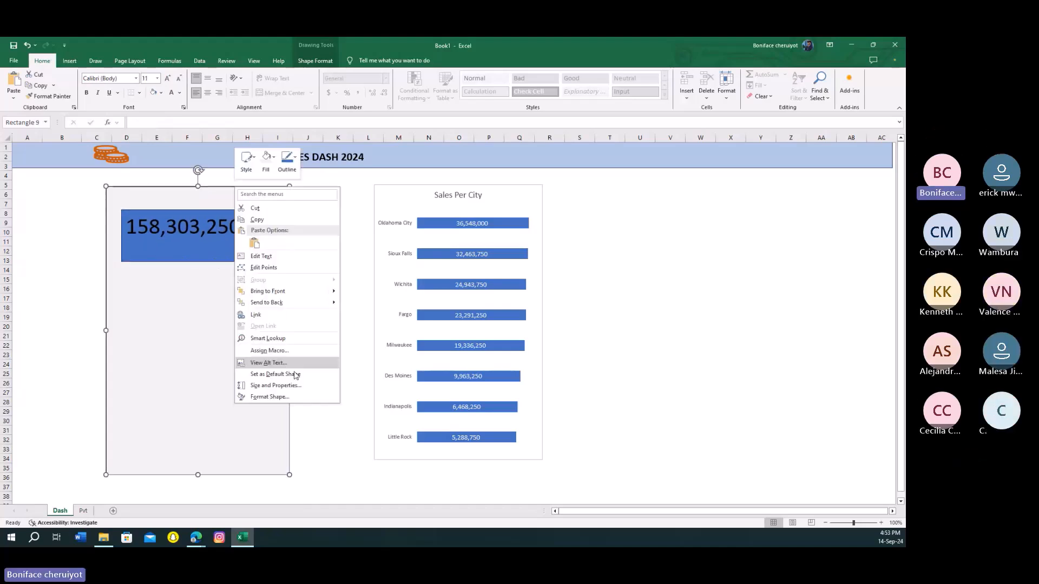
pyautogui.click(260, 398)
pyautogui.click(791, 322)
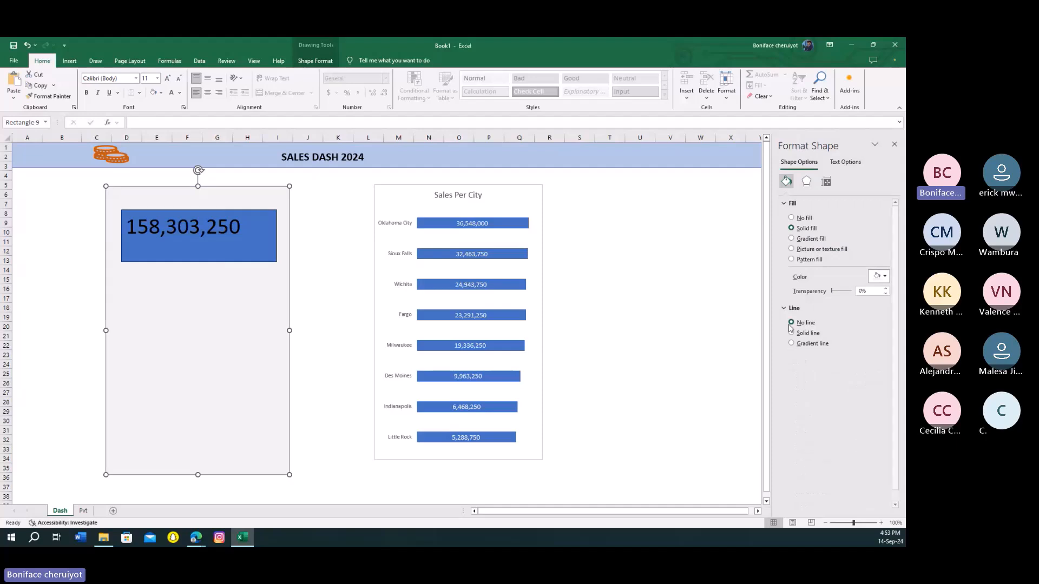
pyautogui.click(338, 317)
pyautogui.click(265, 192)
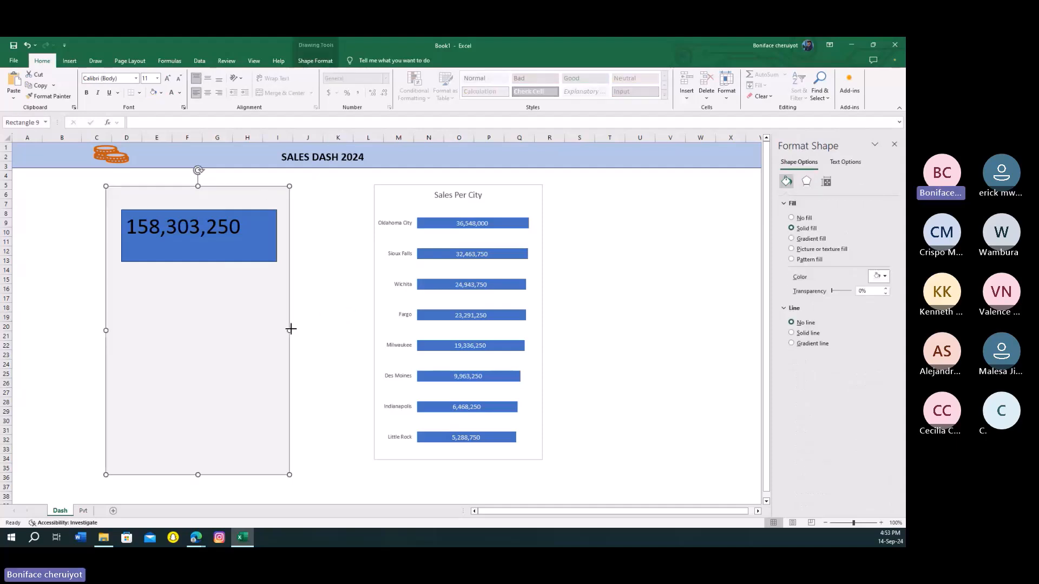
pyautogui.moveTo(291, 329); pyautogui.dragTo(284, 329)
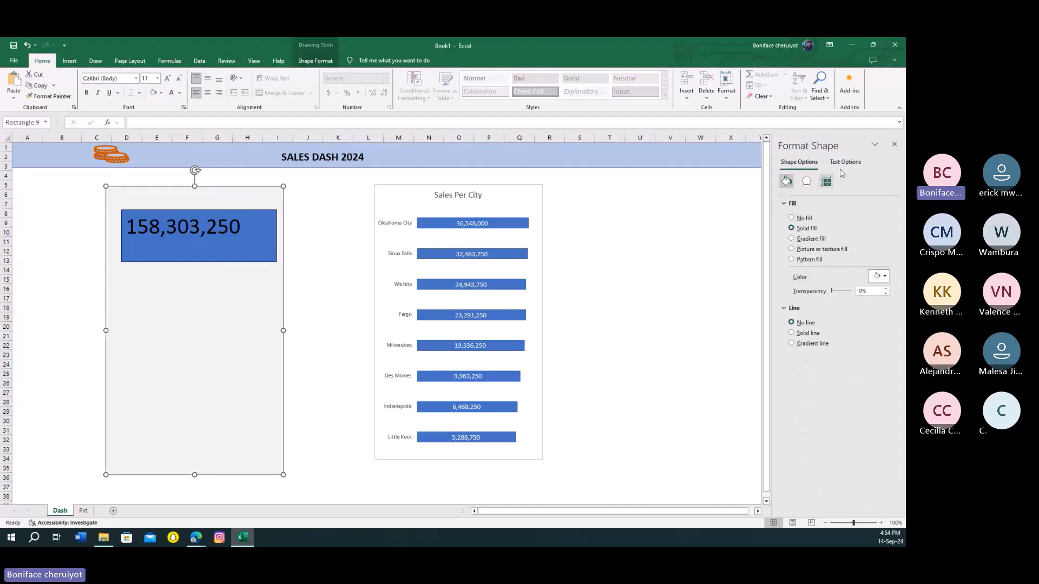
pyautogui.click(894, 144)
# - Shift the bar chart left toward the total card and nudge the grey rectangle slightly right behind the card
pyautogui.click(570, 271)
pyautogui.moveTo(388, 187); pyautogui.dragTo(339, 191)
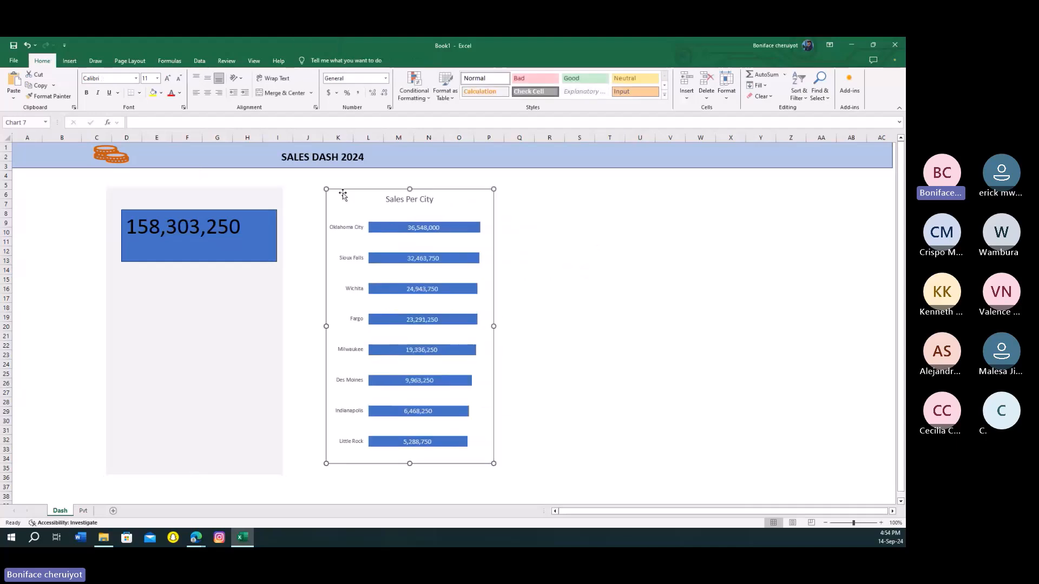
pyautogui.click(220, 290)
pyautogui.moveTo(228, 263); pyautogui.dragTo(236, 262)
# - Fill the total card with light orange and shorten the grey rectangle behind it to end at about row 15
pyautogui.click(235, 261)
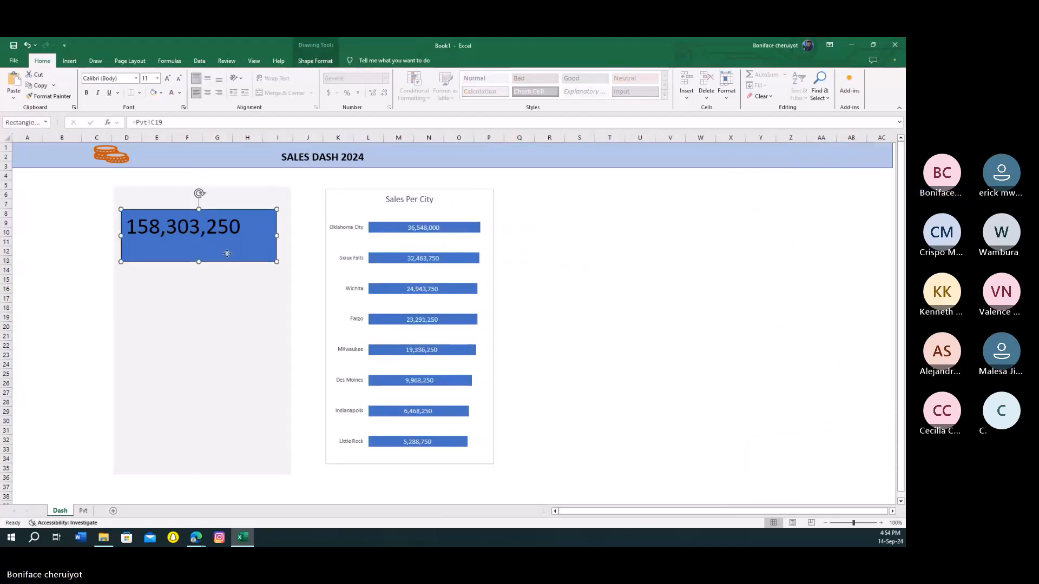
pyautogui.click(161, 92)
pyautogui.click(193, 167)
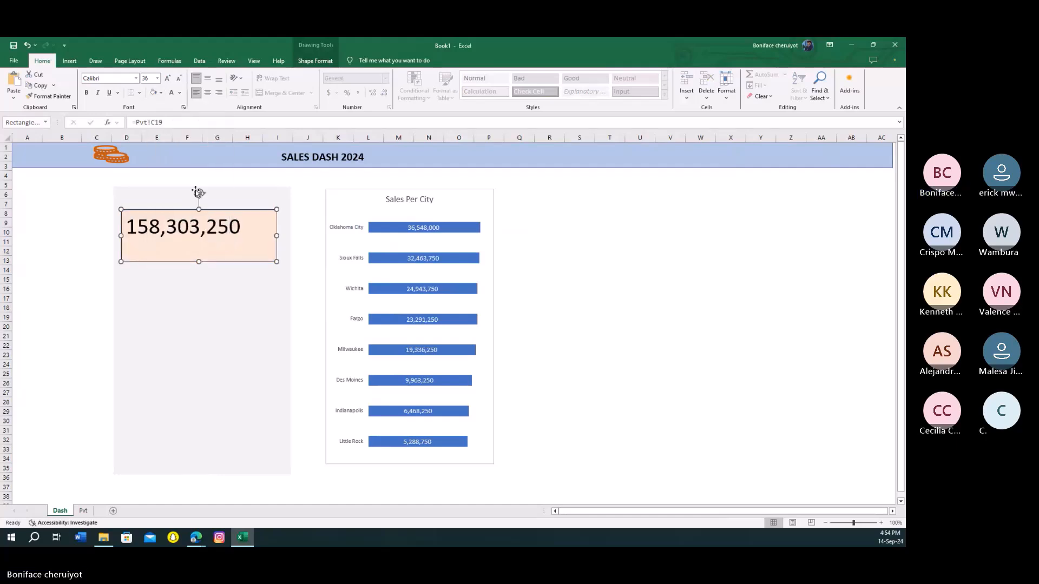
pyautogui.click(195, 190)
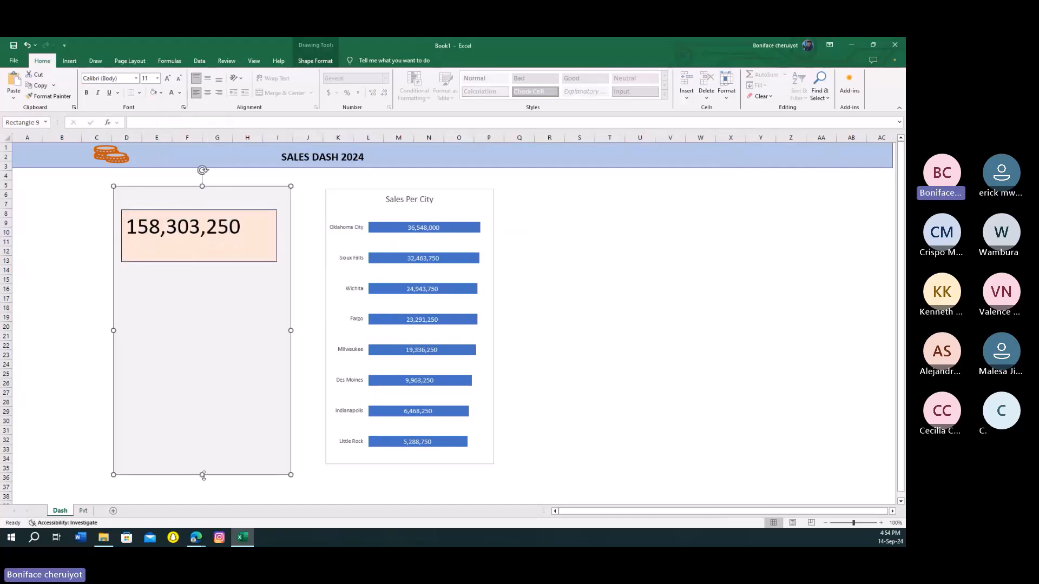
pyautogui.moveTo(202, 475); pyautogui.dragTo(203, 285)
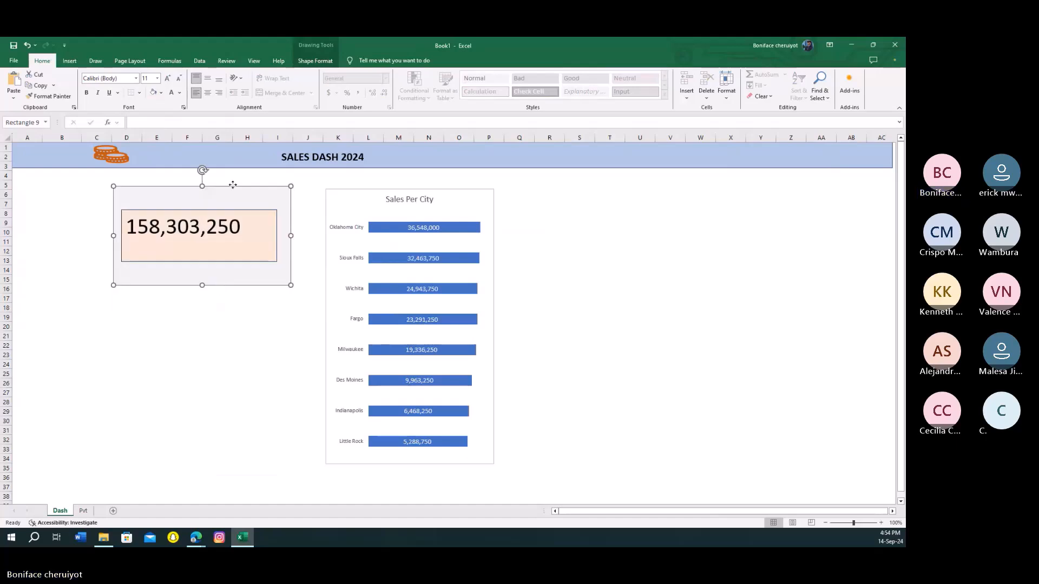
# - Extend the total card down to about row 14, vertically center its number, and nudge the grey rectangle slightly left behind it
pyautogui.moveTo(232, 185); pyautogui.dragTo(228, 186)
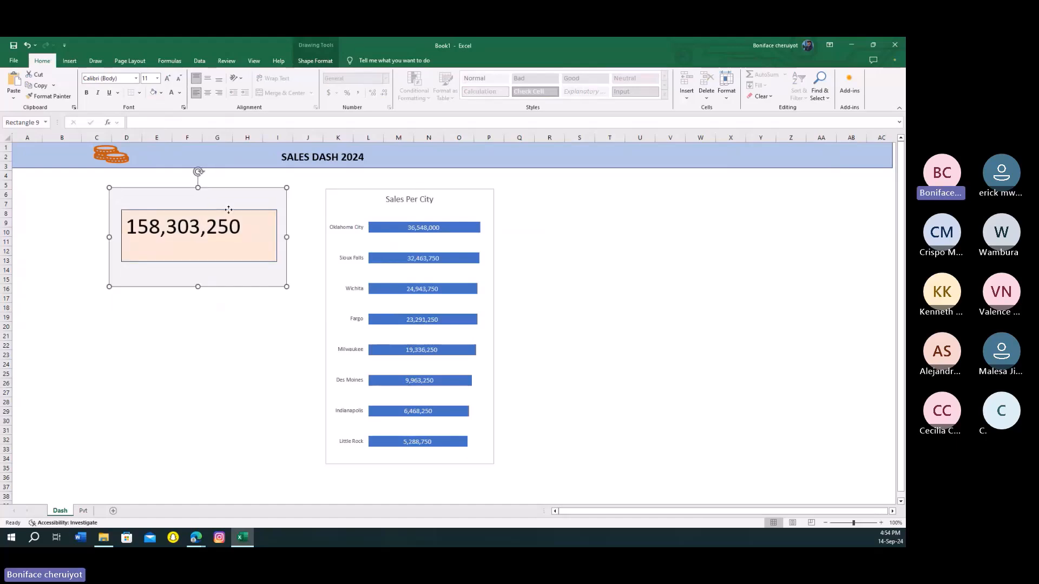
pyautogui.click(228, 209)
pyautogui.moveTo(199, 263); pyautogui.dragTo(199, 272)
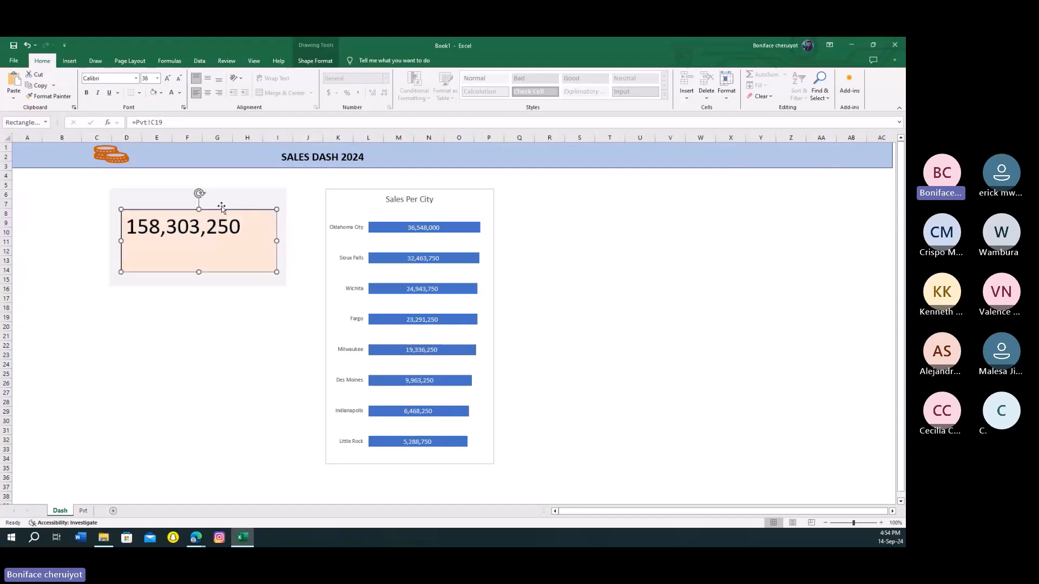
pyautogui.click(209, 80)
pyautogui.click(213, 331)
# - Insert a City slicer from the Consolidated Data table for the sales-by-city pivot table on the Pvt sheet
pyautogui.click(83, 511)
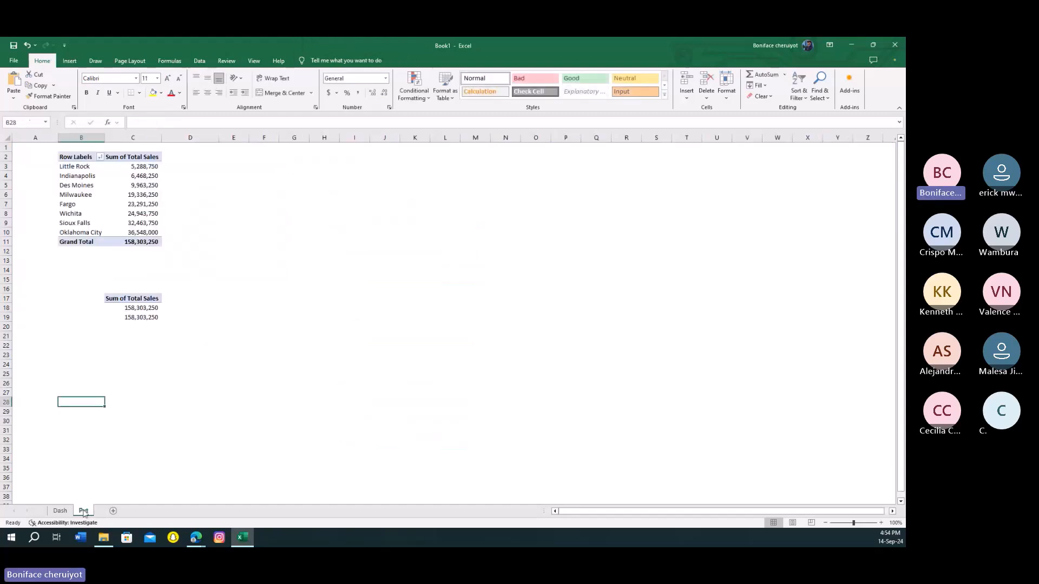
pyautogui.click(115, 192)
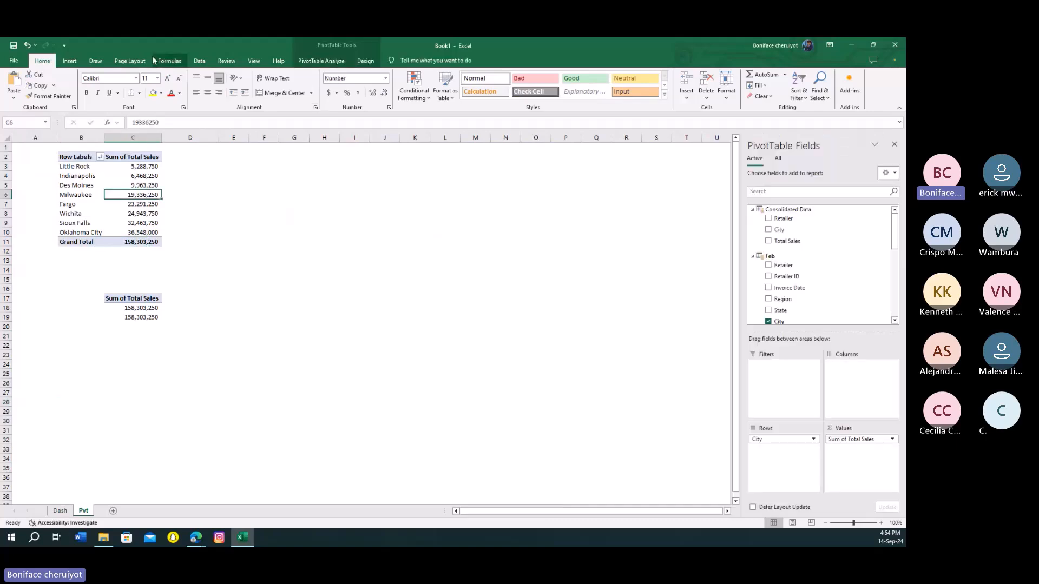
pyautogui.click(70, 61)
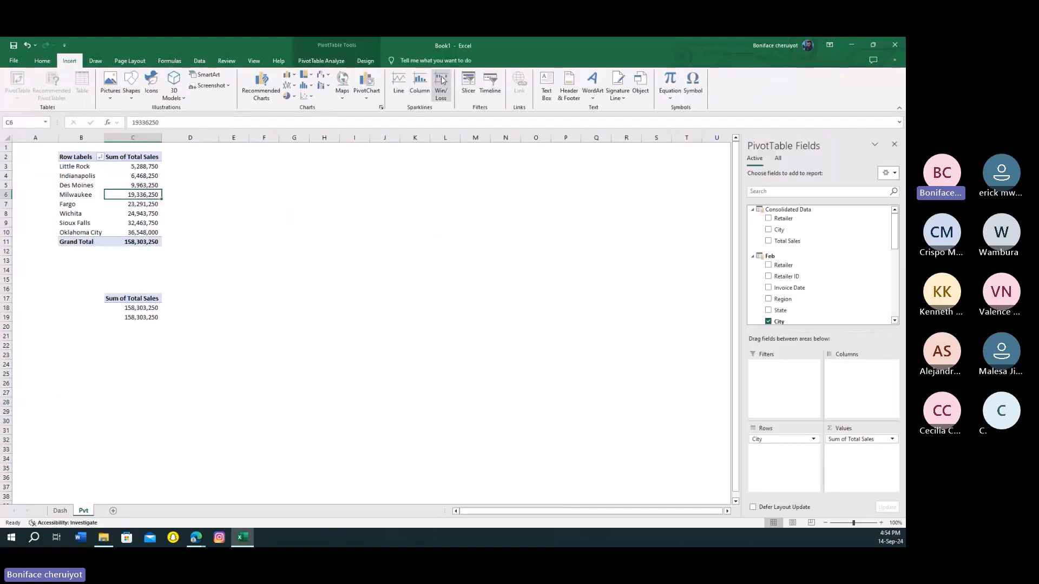
pyautogui.click(468, 87)
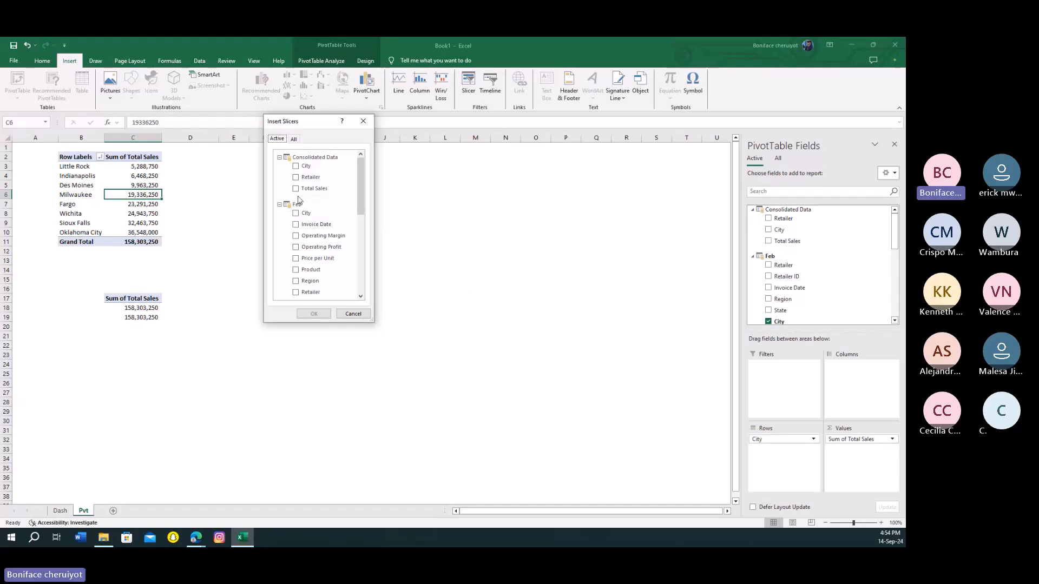
pyautogui.click(298, 171)
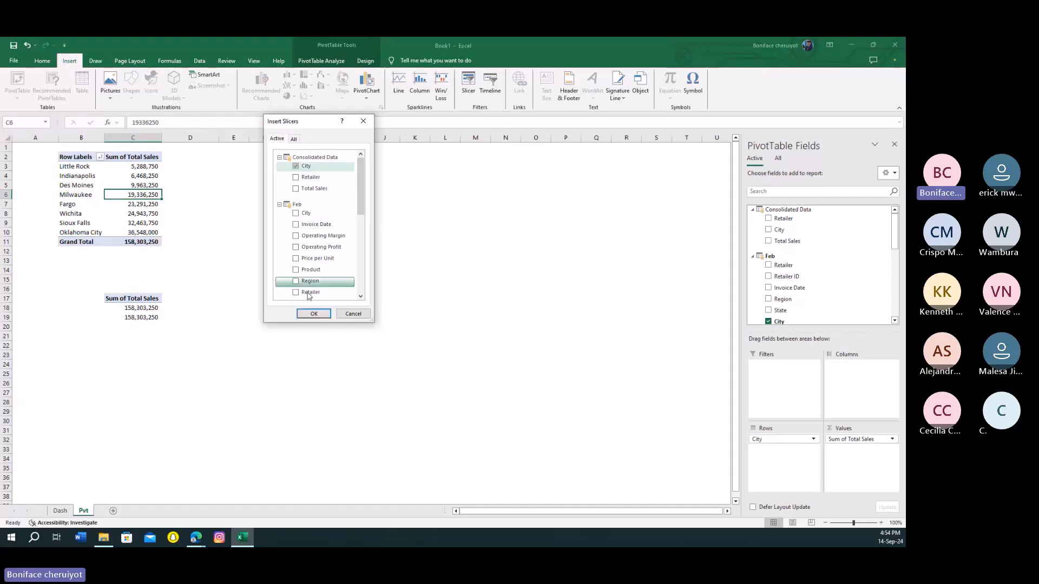
pyautogui.click(322, 314)
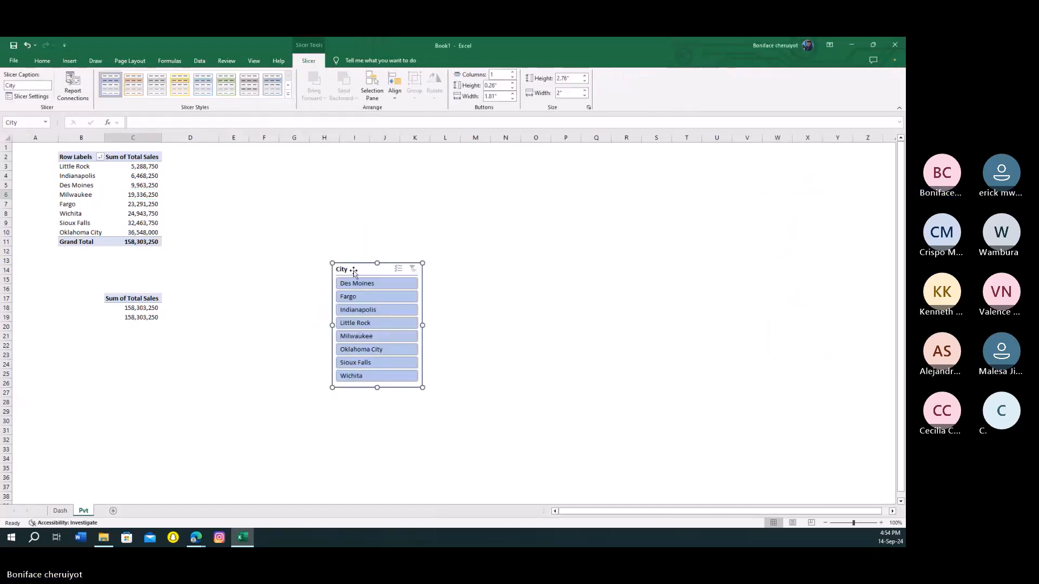
# - Cut the City slicer from the Pvt sheet and paste it at cell A9 of the Dash sheet, including its active content
pyautogui.rightClick(371, 268)
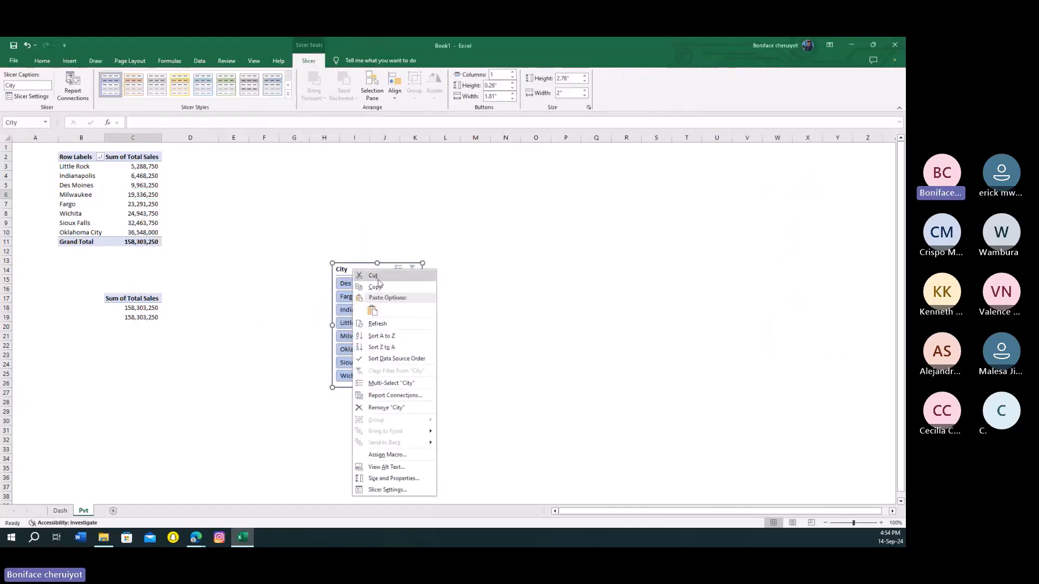
pyautogui.click(374, 275)
pyautogui.hotkey('ctrl', 'pageup')
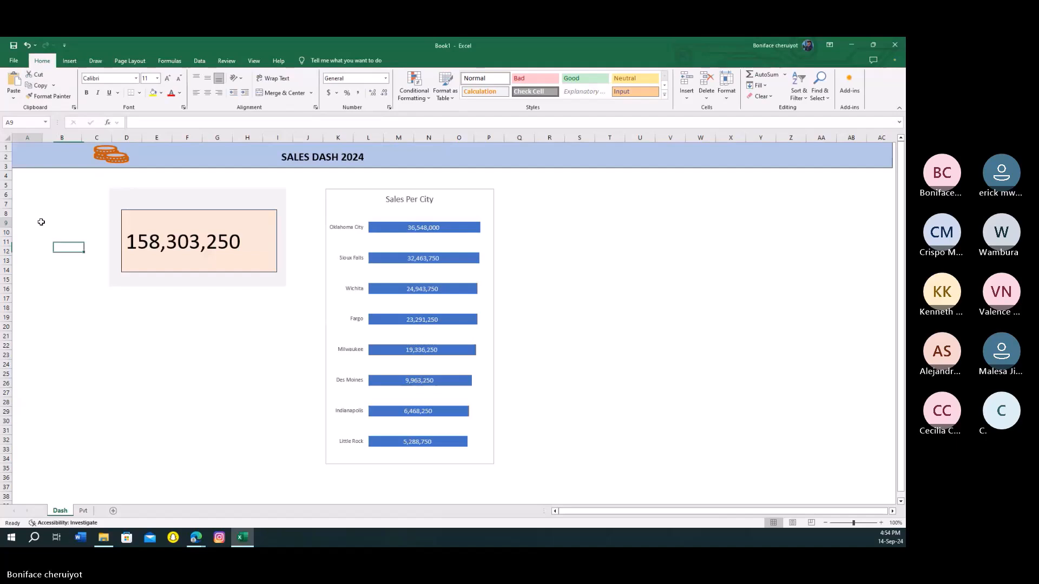
pyautogui.rightClick(41, 222)
pyautogui.click(63, 275)
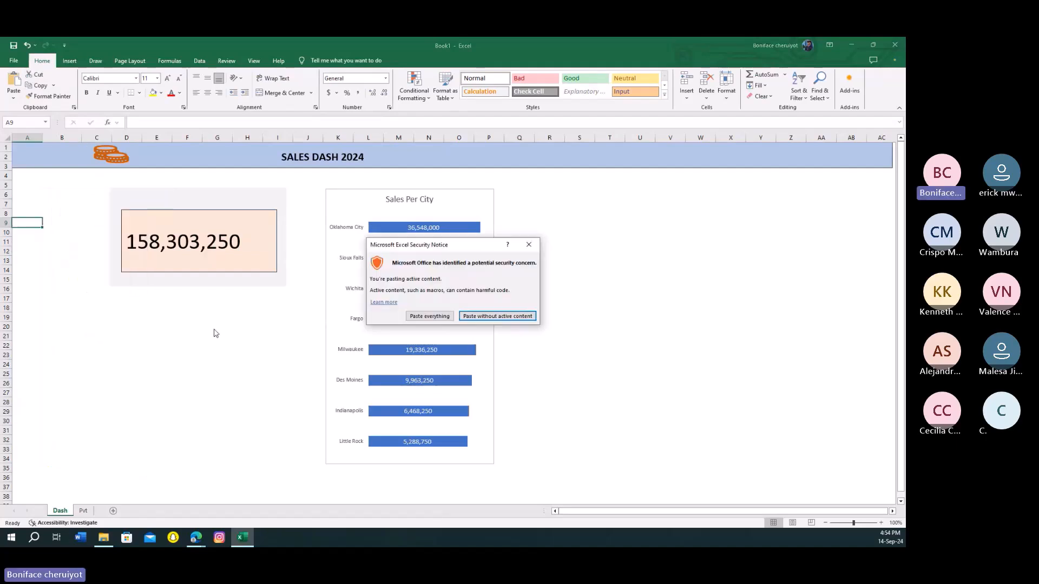
pyautogui.click(429, 316)
pyautogui.click(473, 320)
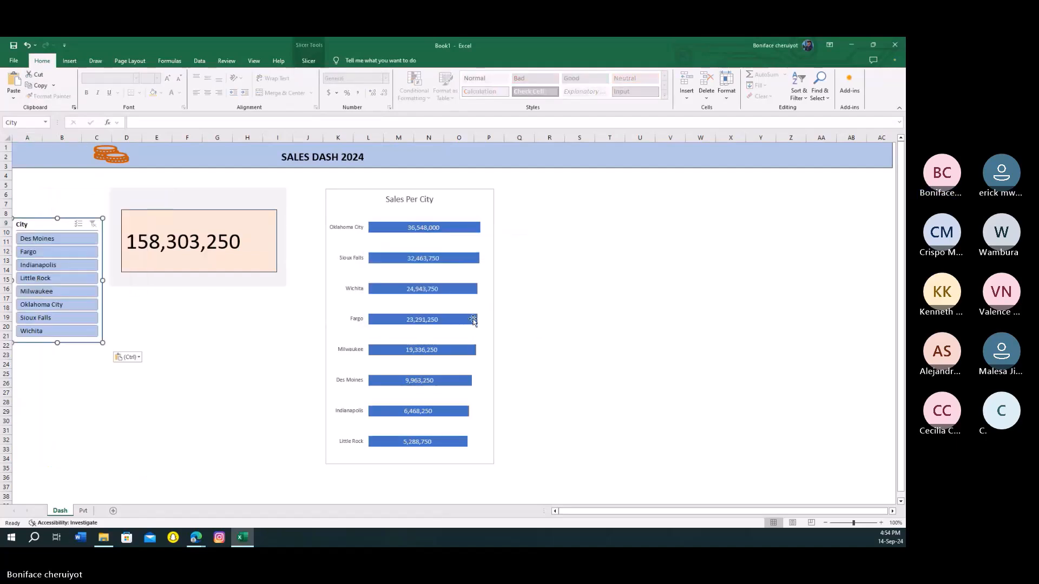
# - Shift the total card and its grey rectangle right by under one column, and place the City slicer just beneath the banner in columns A to C
pyautogui.click(215, 307)
pyautogui.moveTo(227, 201)
pyautogui.mouseDown()
pyautogui.moveTo(246, 190)
pyautogui.moveTo(244, 210)
pyautogui.moveTo(256, 208)
pyautogui.mouseUp()
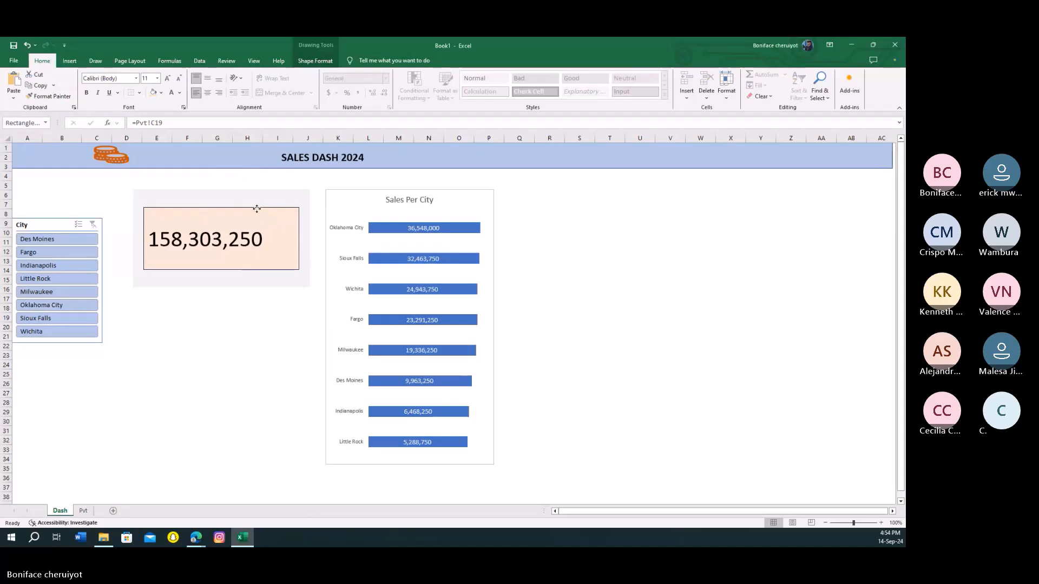
pyautogui.moveTo(47, 227); pyautogui.dragTo(52, 186)
pyautogui.click(186, 356)
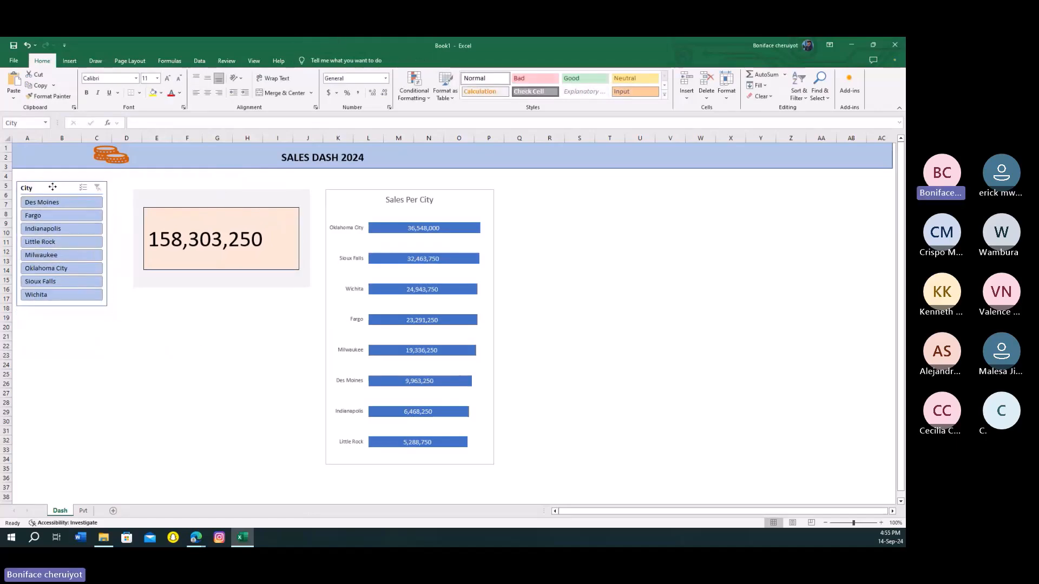
pyautogui.click(126, 364)
pyautogui.click(216, 383)
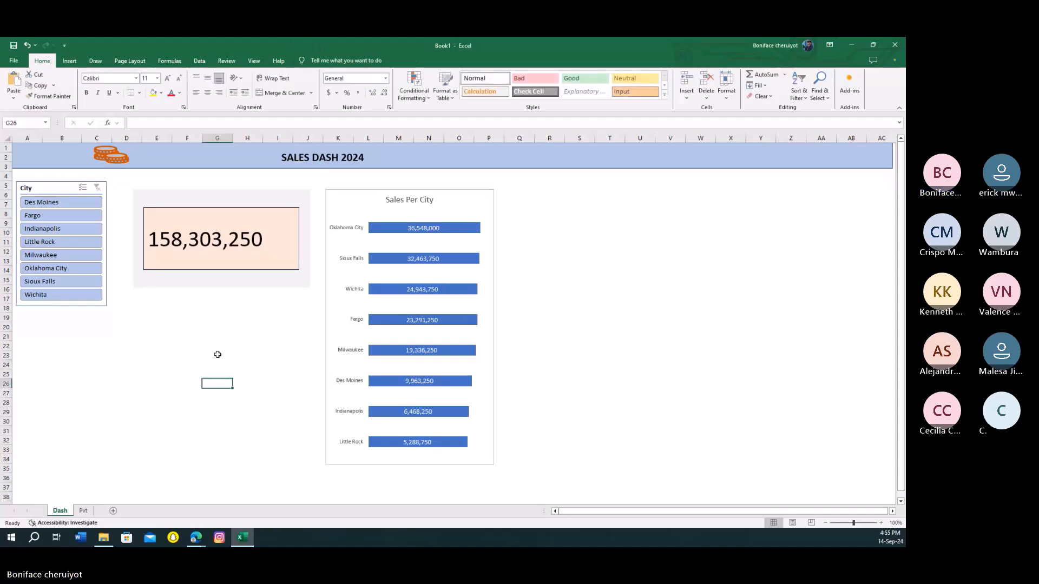
# - Move the Sales Per City chart slightly up and right, and widen it from its right edge into column Q
pyautogui.moveTo(462, 190); pyautogui.dragTo(464, 185)
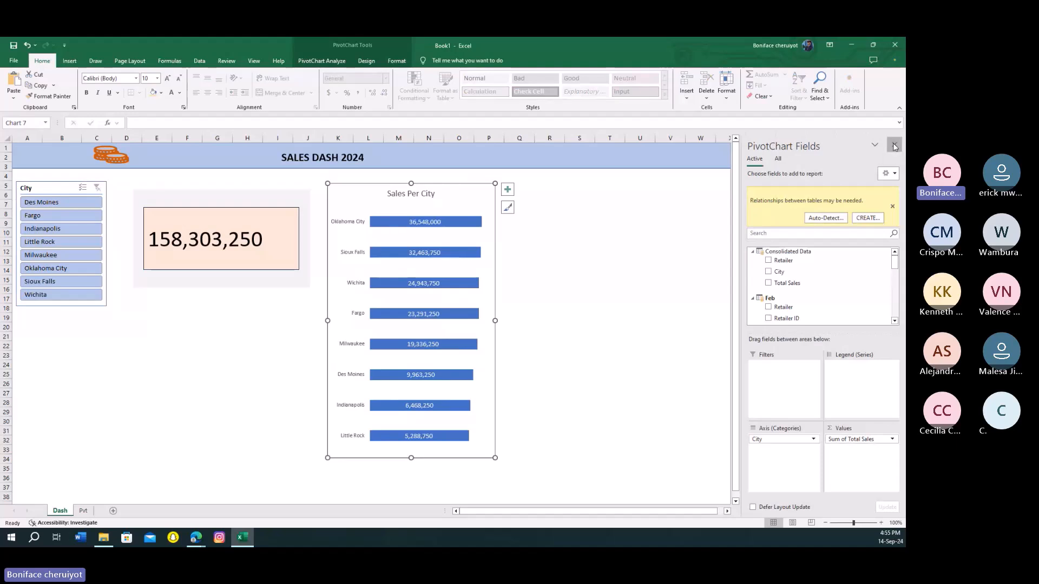
pyautogui.click(894, 144)
pyautogui.click(634, 289)
pyautogui.click(481, 459)
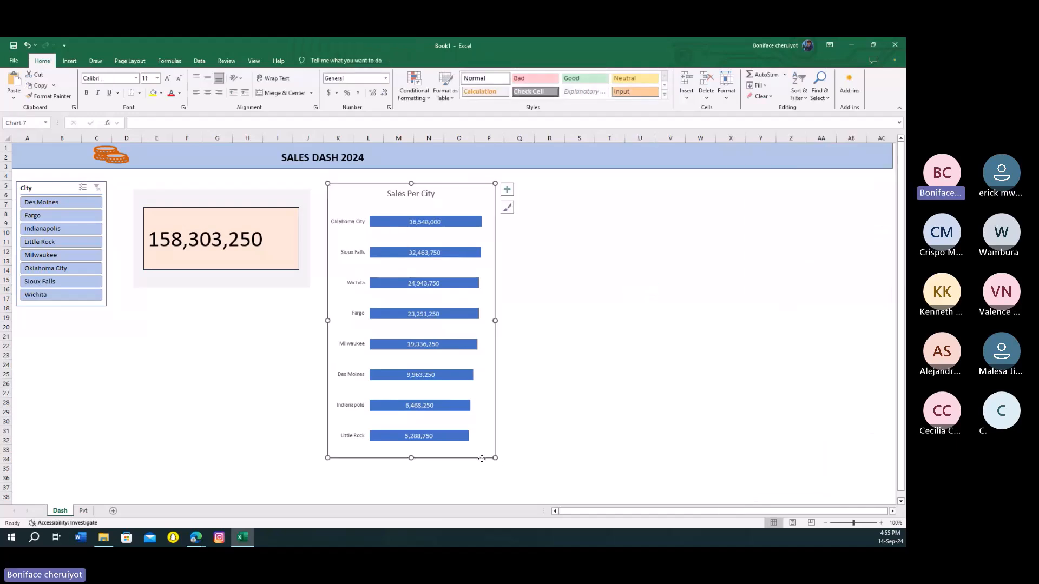
pyautogui.moveTo(502, 321); pyautogui.dragTo(514, 321)
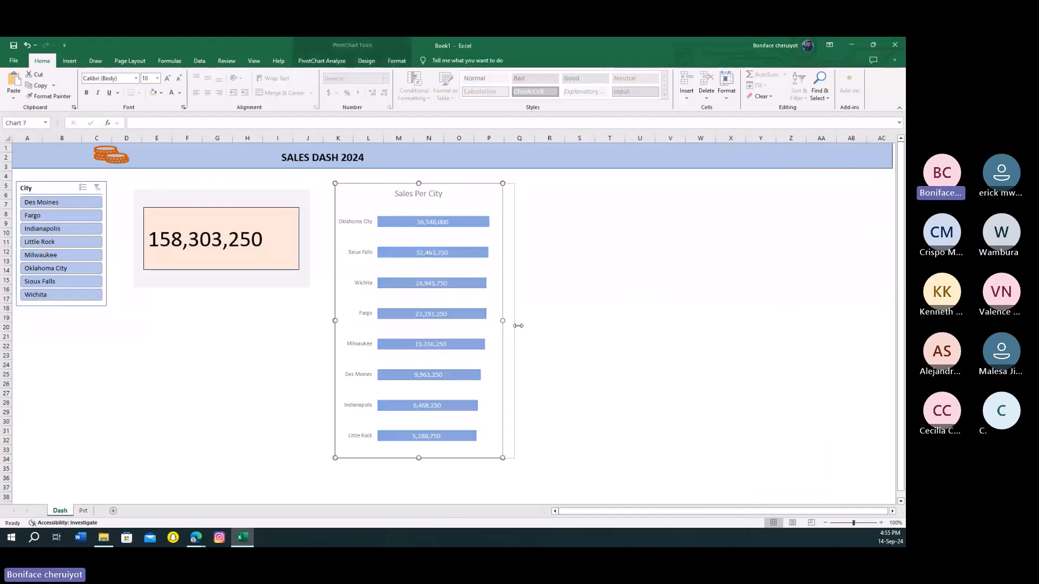
pyautogui.click(579, 336)
# - Test the City slicer by filtering to Des Moines and Milwaukee, and clear its filter
pyautogui.click(68, 306)
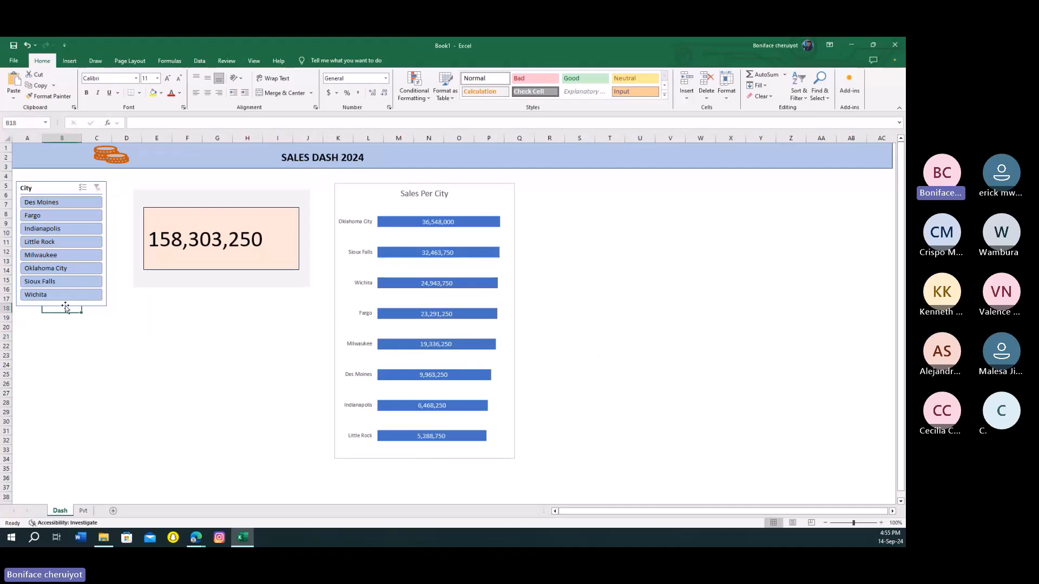
pyautogui.click(55, 206)
pyautogui.click(84, 344)
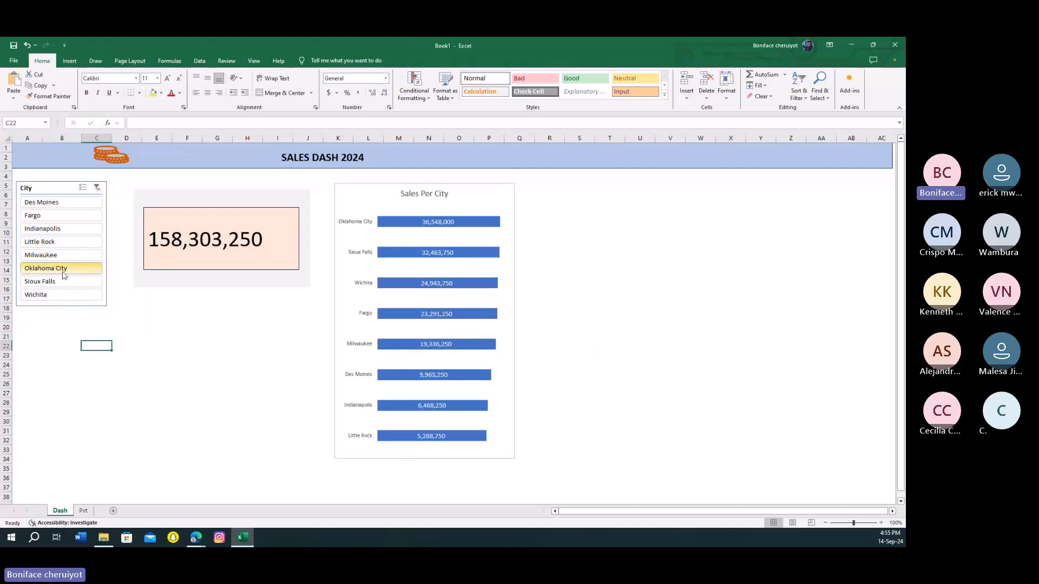
pyautogui.click(69, 253)
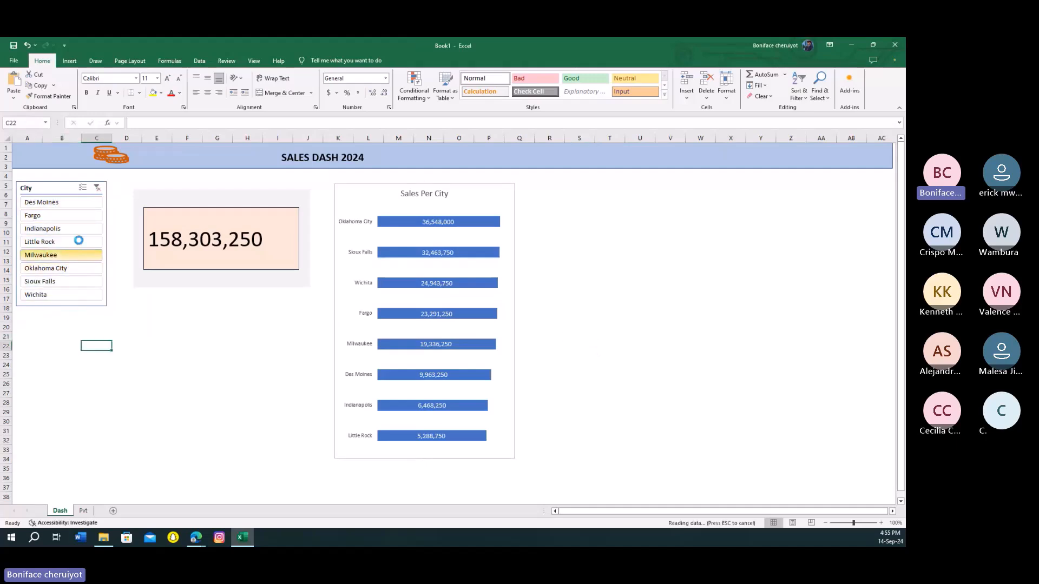
pyautogui.click(98, 189)
# - Connect the City slicer to PivotTable3 in addition to PivotTable2 through its report connections
pyautogui.rightClick(57, 188)
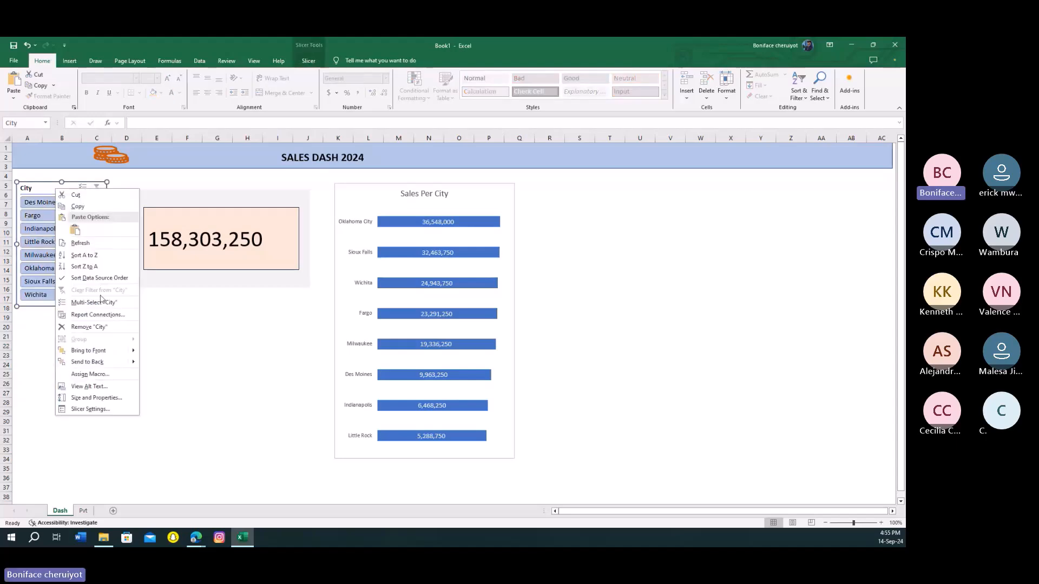
pyautogui.click(98, 314)
pyautogui.click(16, 321)
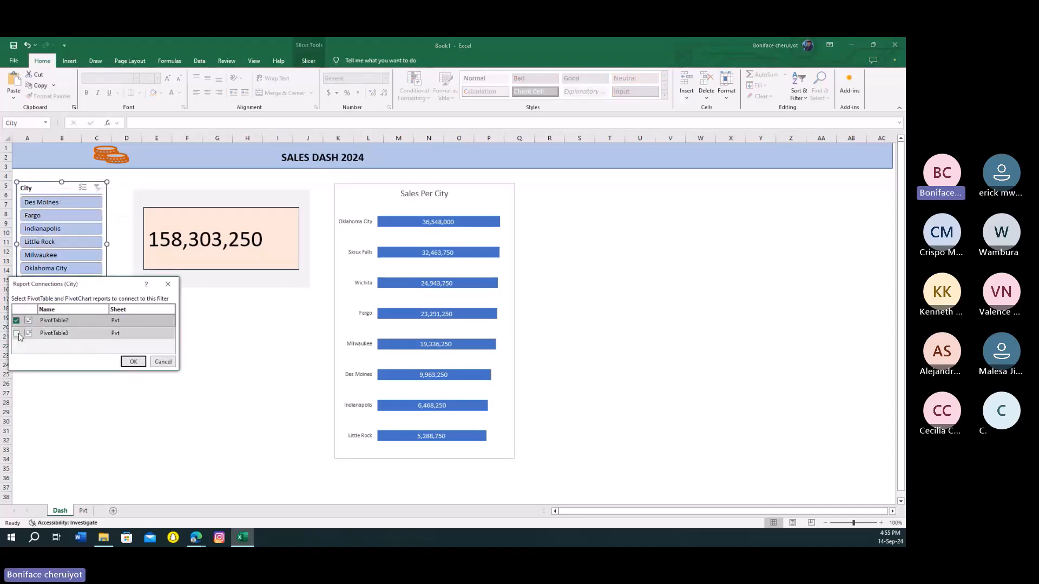
pyautogui.click(17, 333)
pyautogui.click(133, 361)
# - Test the connected City slicer by filtering to Oklahoma City and Des Moines
pyautogui.click(156, 374)
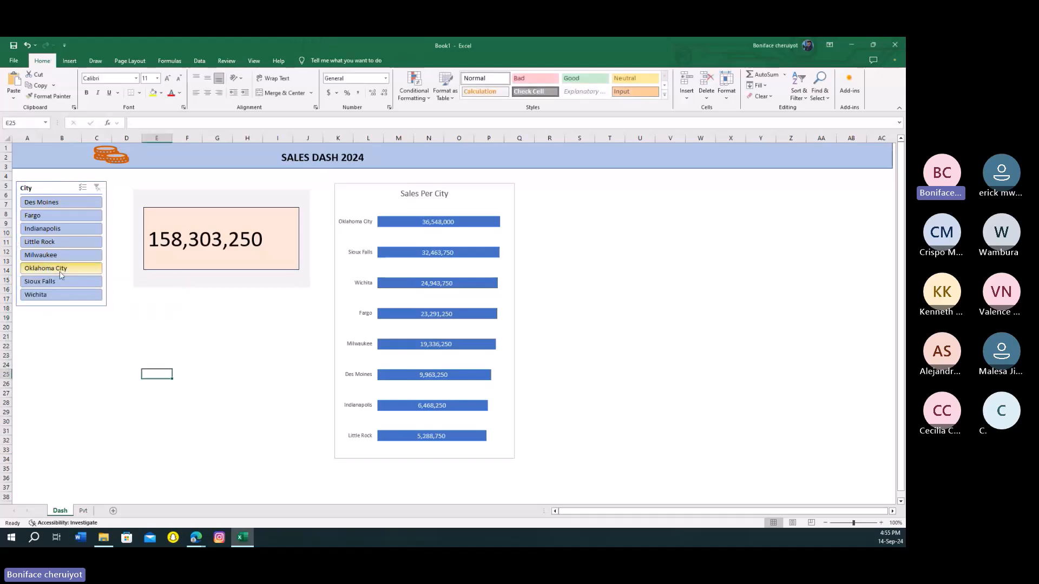
pyautogui.click(63, 269)
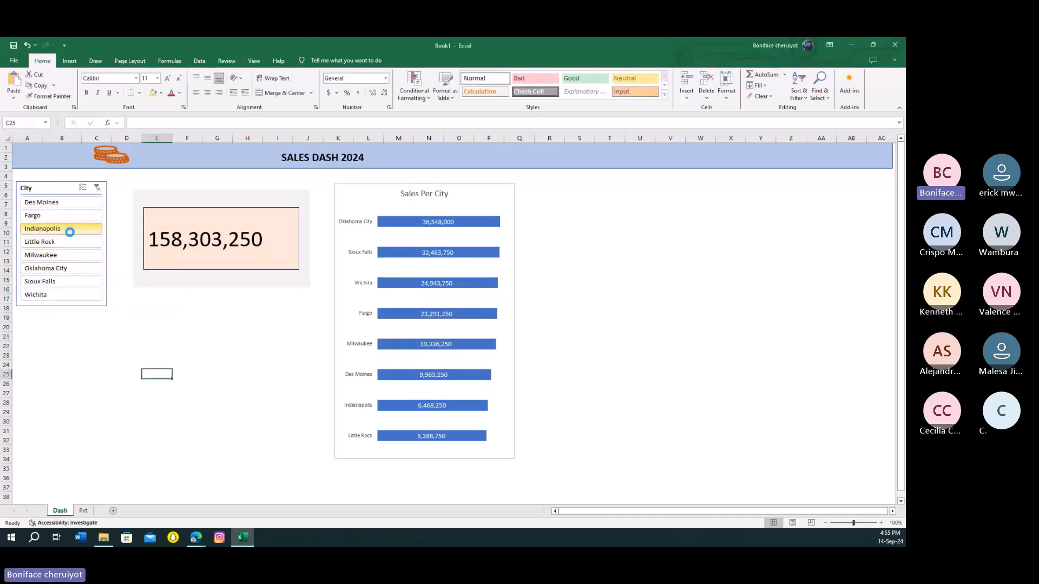
pyautogui.click(66, 213)
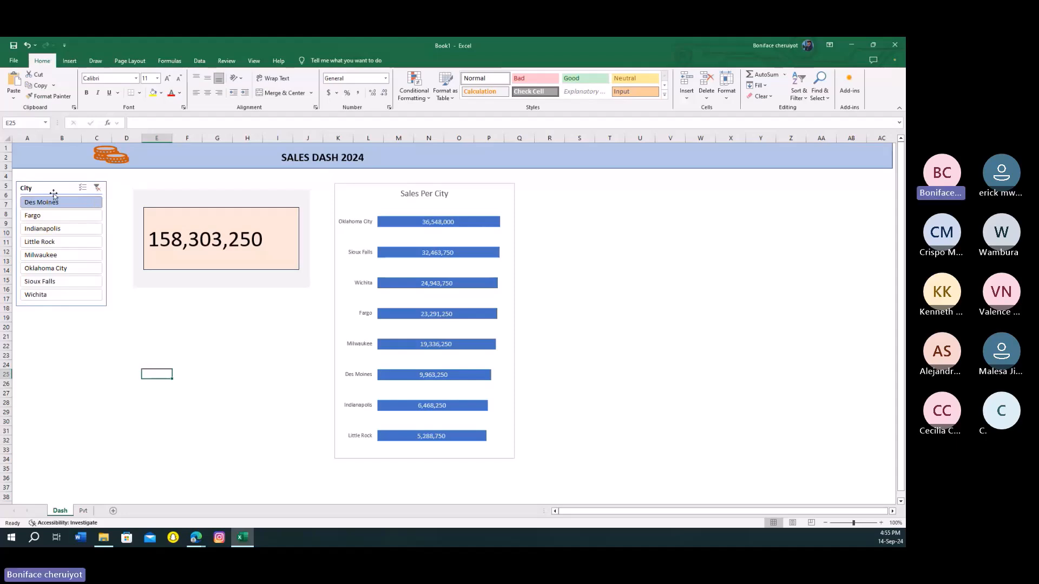
# - Review the City slicer's report connections without changing them, and delete the slicer from the Dash sheet
pyautogui.rightClick(51, 193)
pyautogui.click(90, 318)
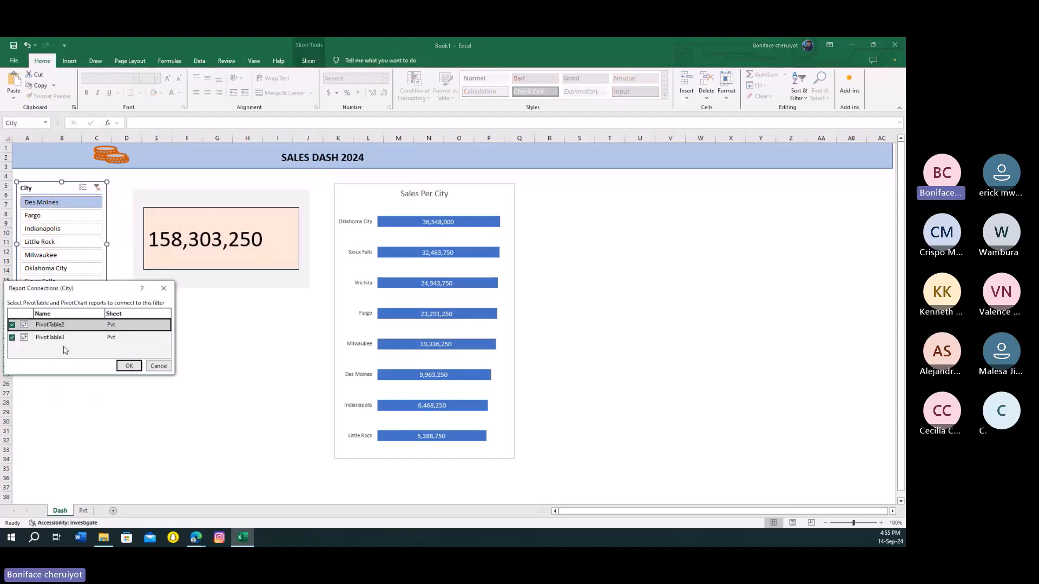
pyautogui.click(156, 368)
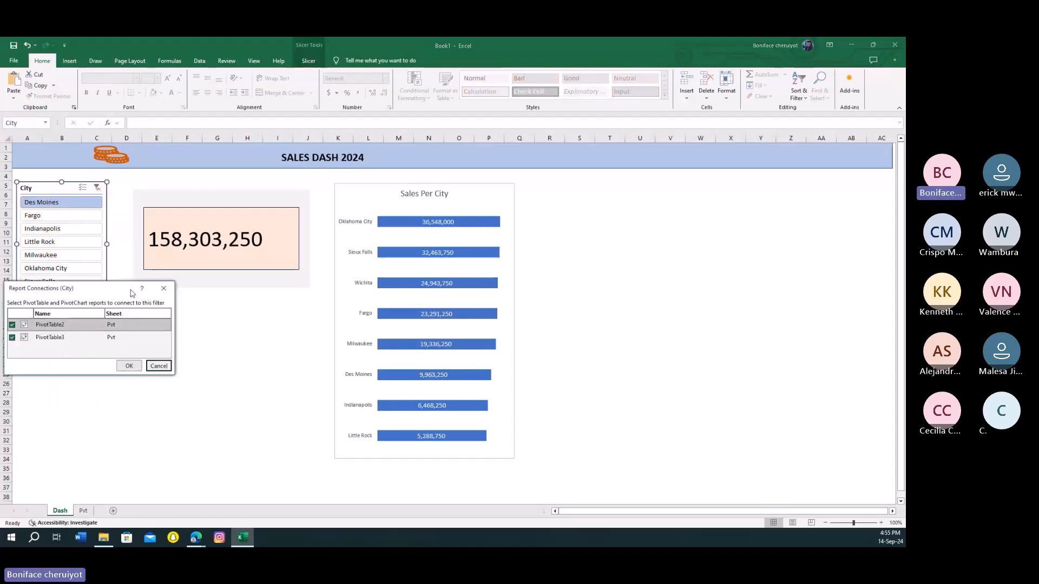
pyautogui.click(159, 366)
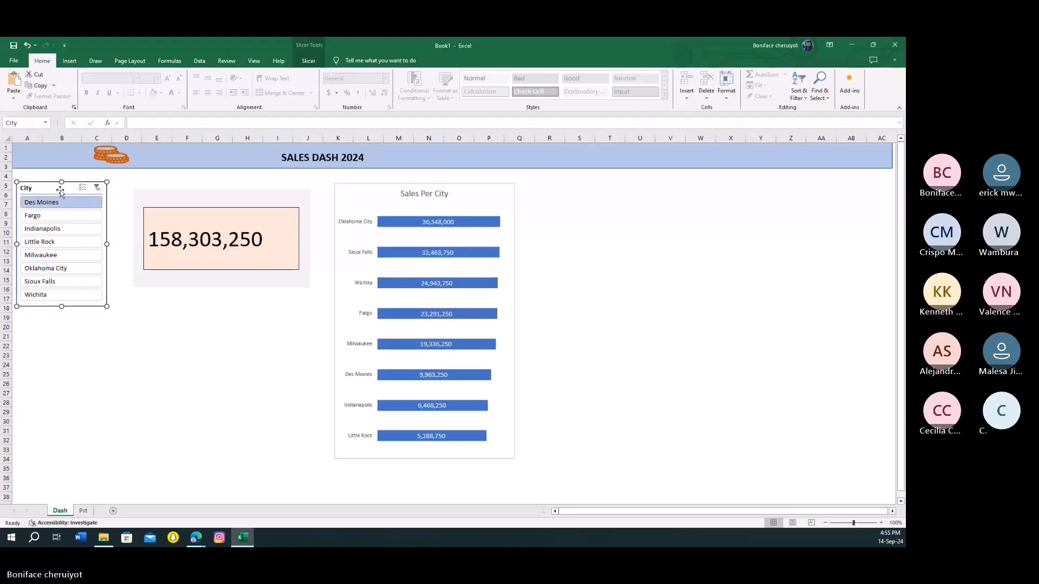
pyautogui.press('Delete')
pyautogui.click(114, 360)
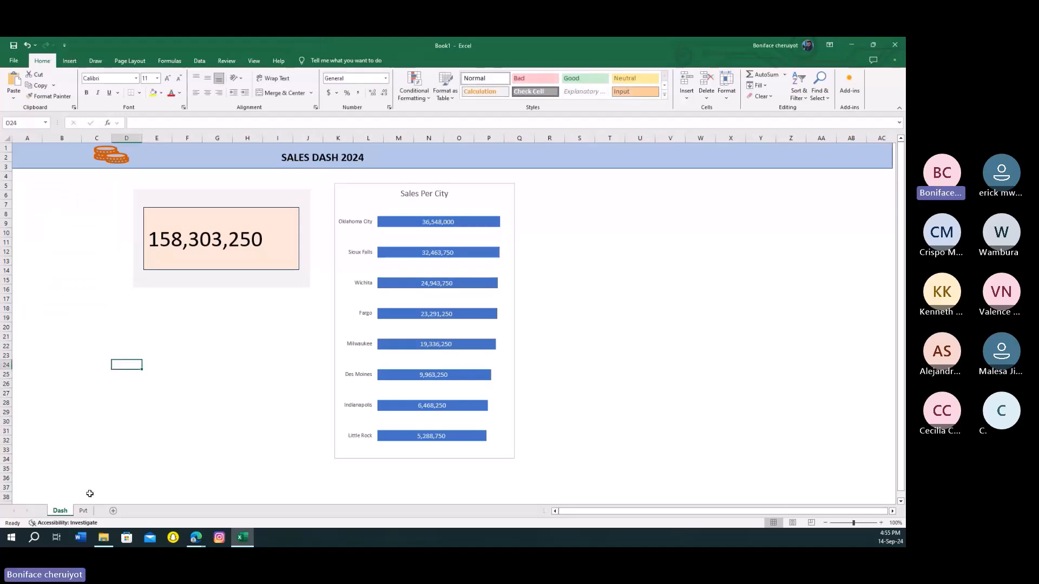
# - Insert a City slicer from the Feb table for the sales-by-city PivotTable on the Pvt sheet
pyautogui.click(84, 511)
pyautogui.click(179, 335)
pyautogui.click(118, 185)
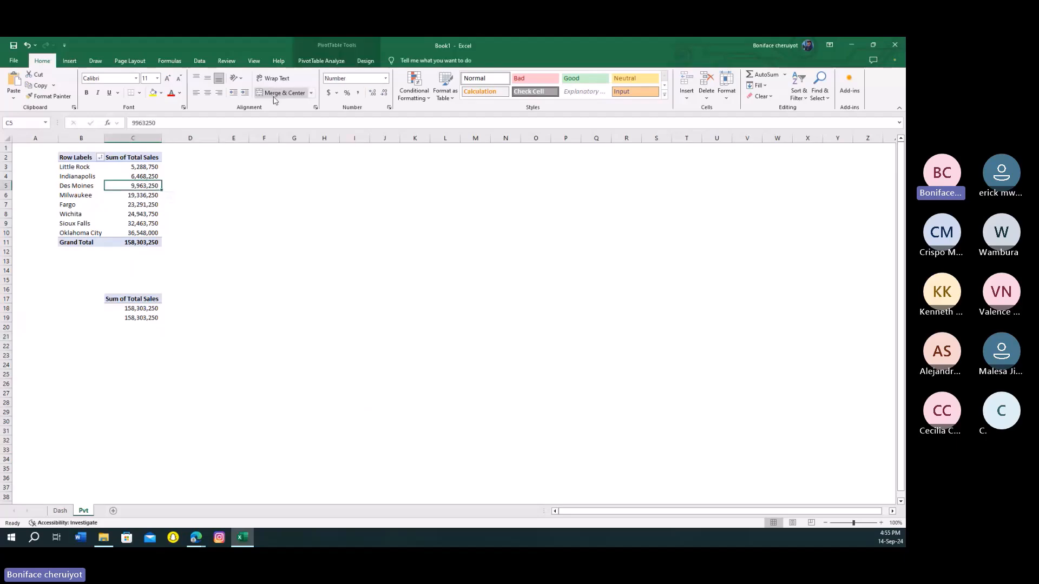
pyautogui.click(69, 61)
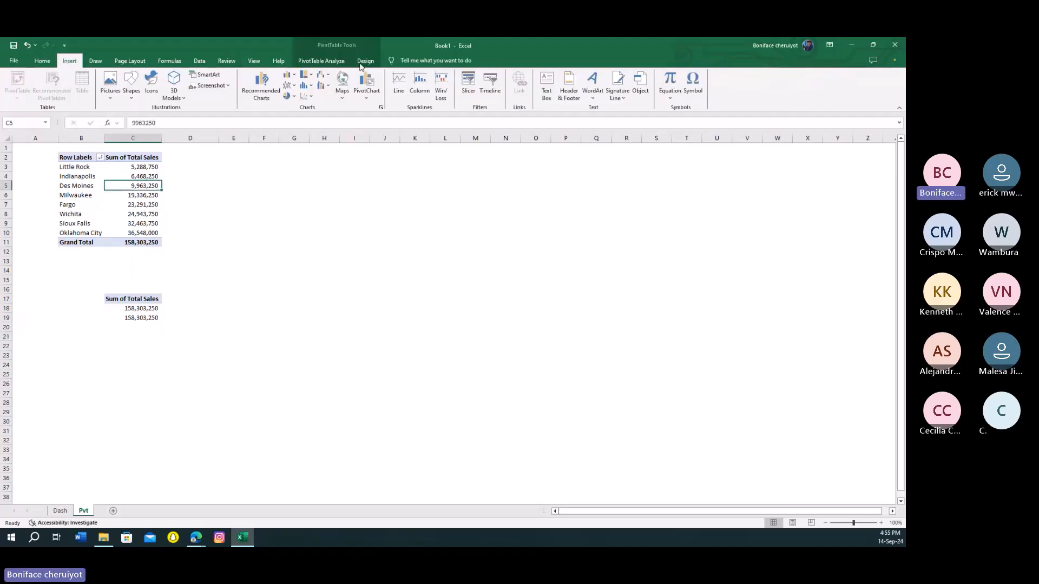
pyautogui.click(468, 86)
pyautogui.click(294, 140)
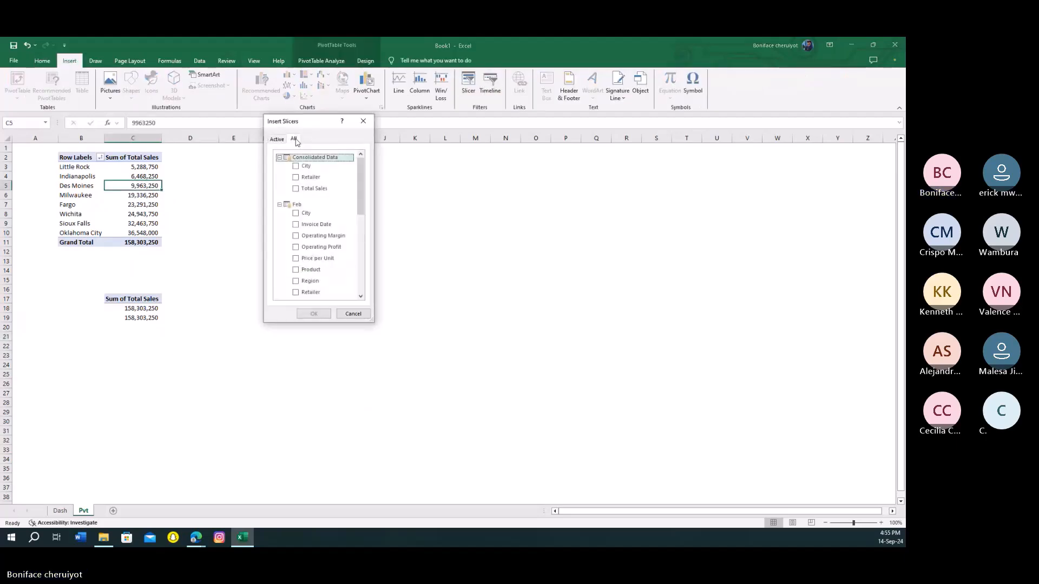
pyautogui.click(277, 139)
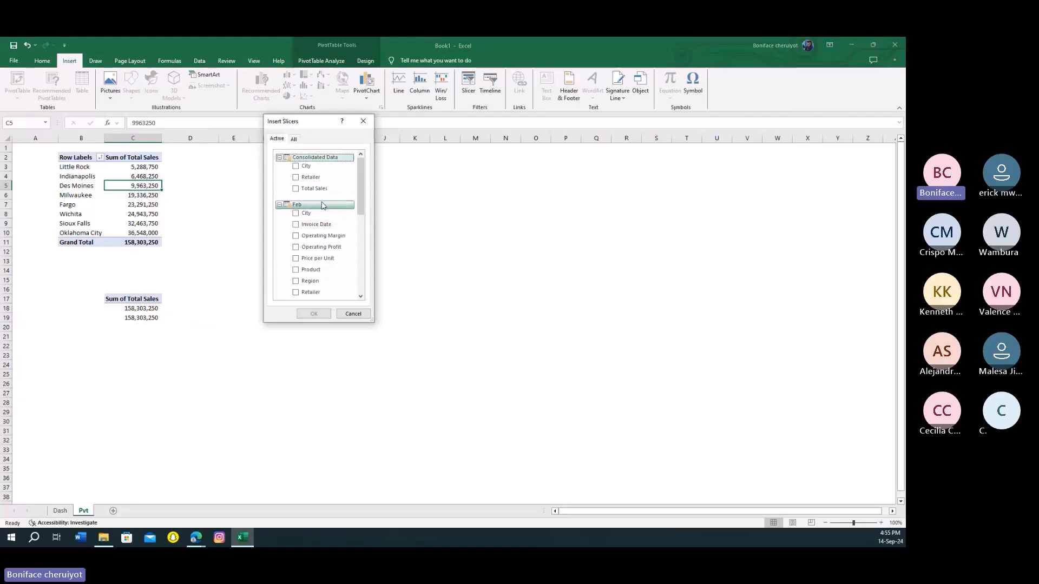
pyautogui.click(296, 215)
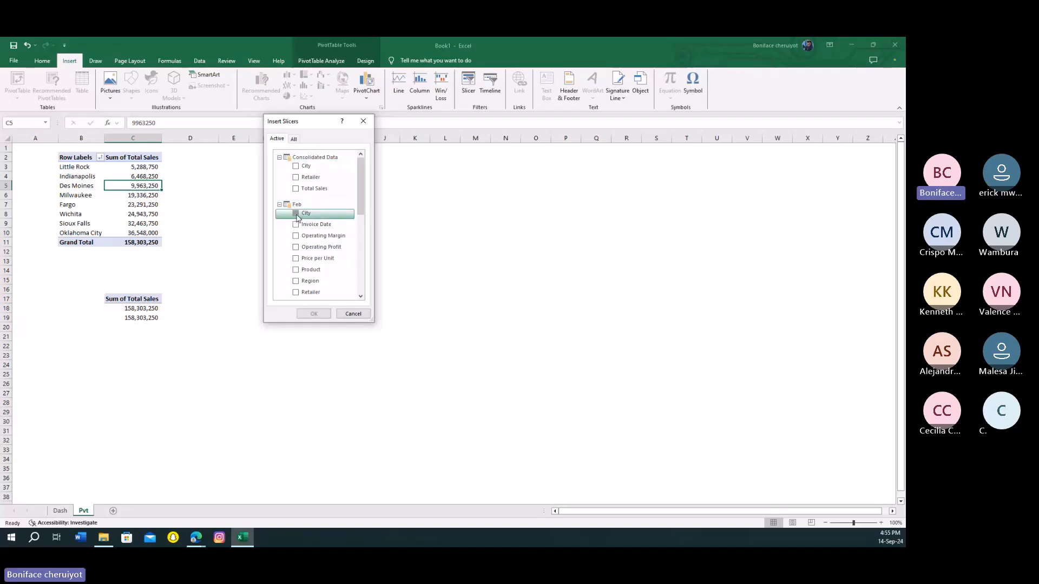
pyautogui.click(312, 314)
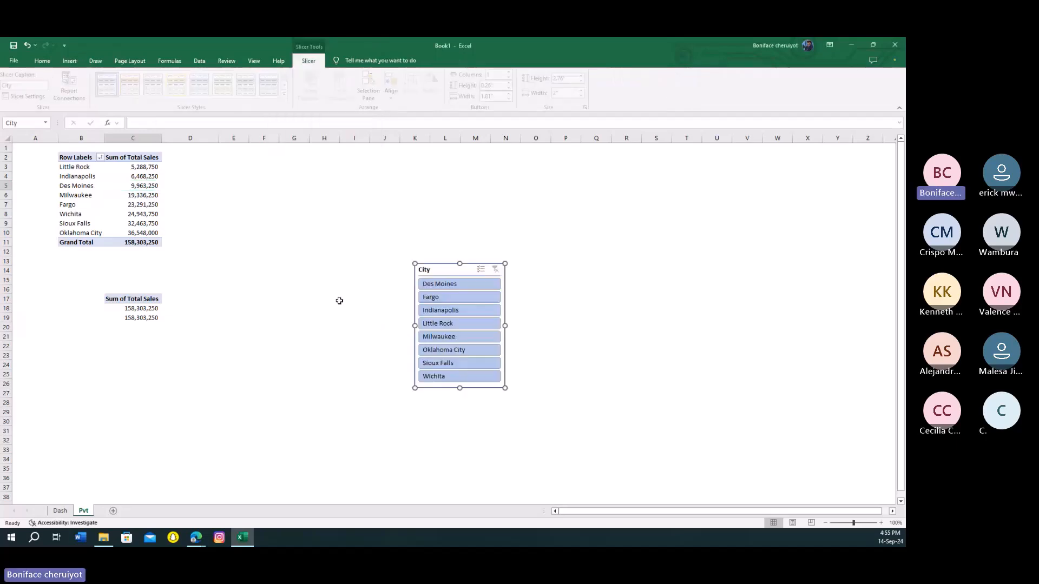
# - Test the new City slicer on the Pvt sheet by filtering to Des Moines and Fargo
pyautogui.click(440, 310)
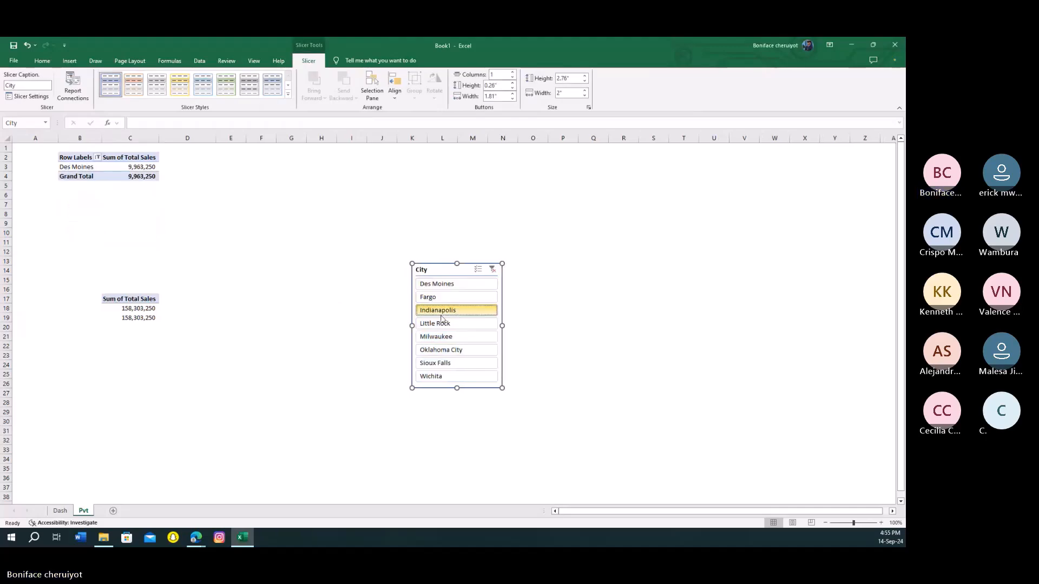
pyautogui.click(439, 297)
pyautogui.click(437, 283)
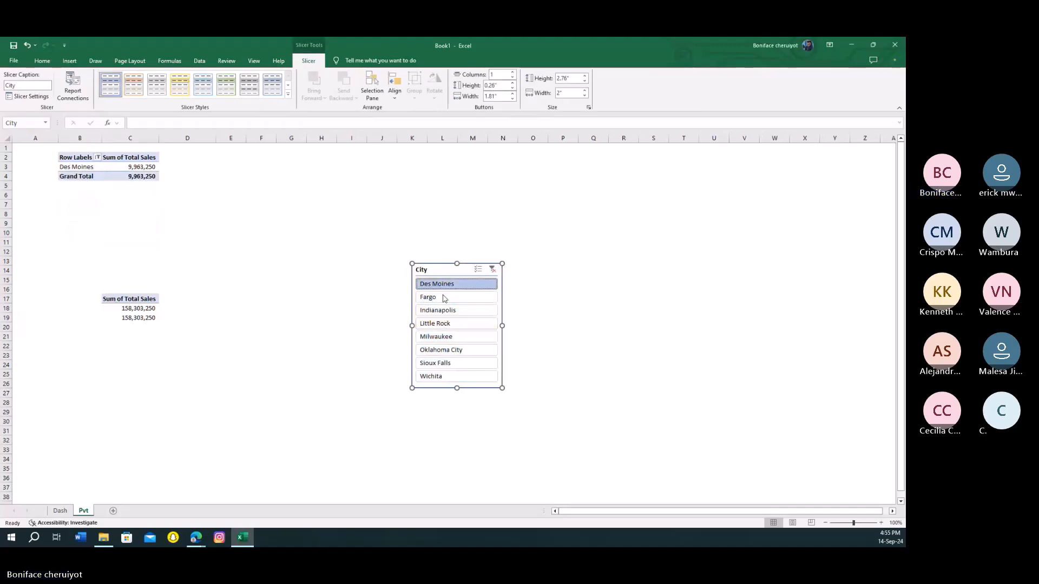
pyautogui.click(438, 297)
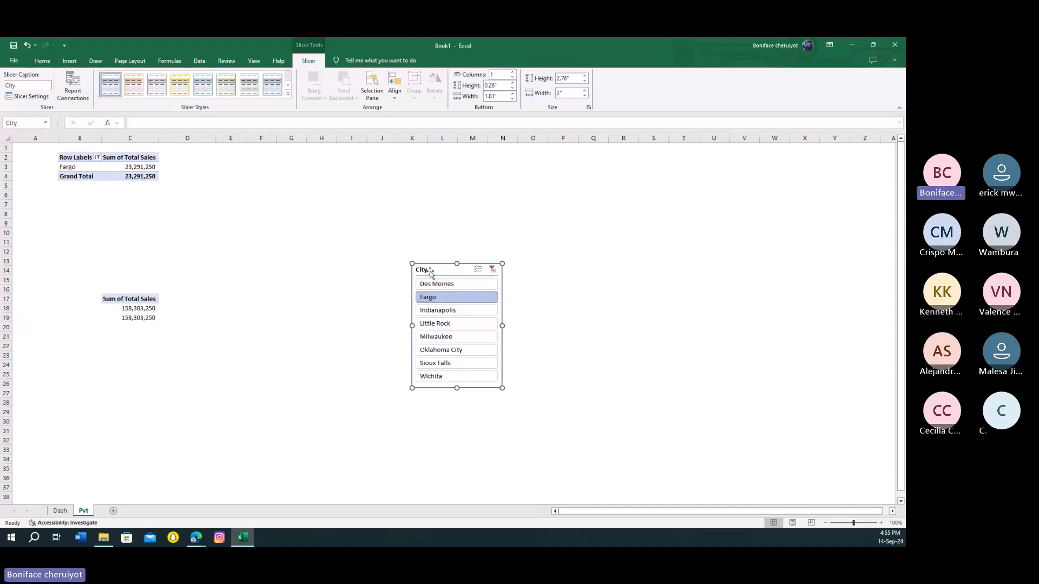
# - Connect the new City slicer to PivotTable3 as well through its report connections
pyautogui.rightClick(430, 268)
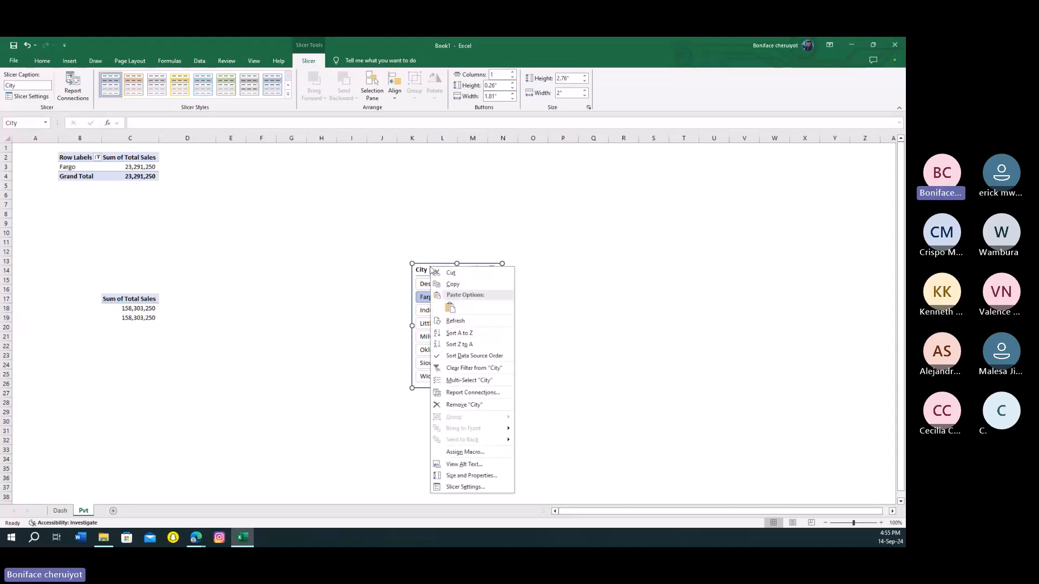
pyautogui.click(469, 392)
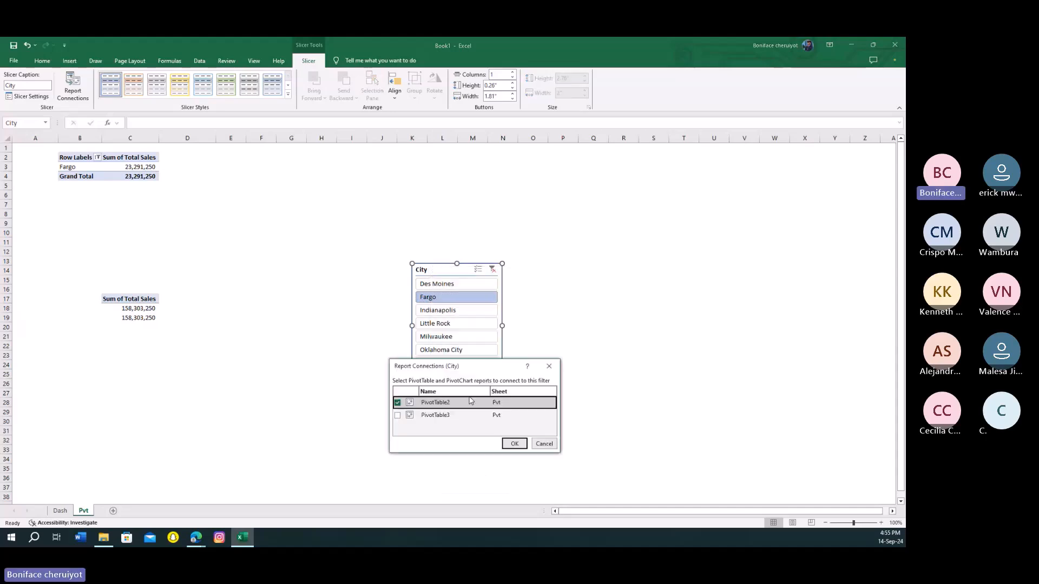
pyautogui.click(398, 415)
pyautogui.click(514, 444)
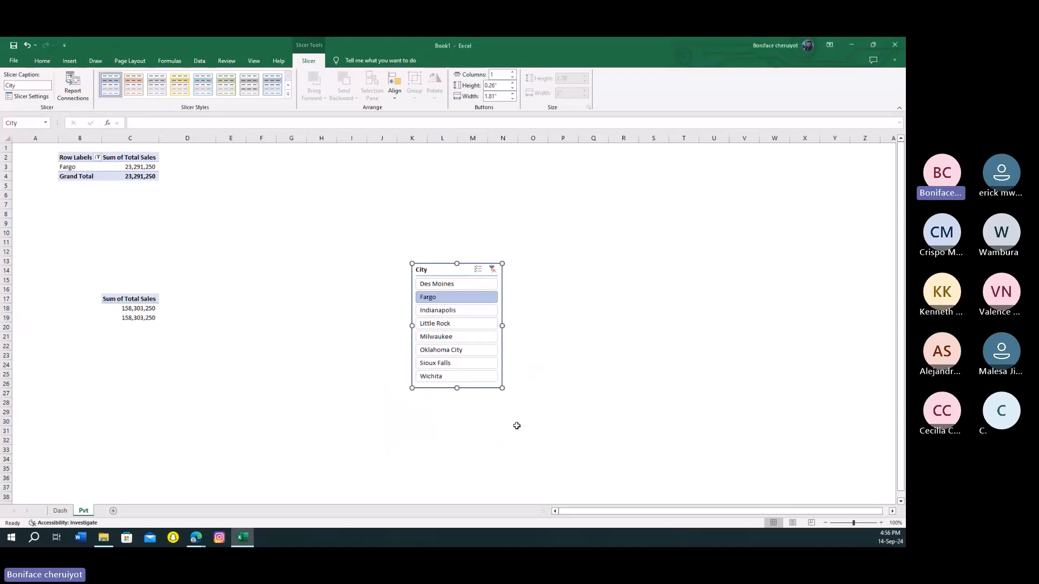
# - Test both connected PivotTables with the City slicer, including a Des Moines filter, and clear the filter
pyautogui.click(454, 339)
pyautogui.click(454, 297)
pyautogui.click(491, 269)
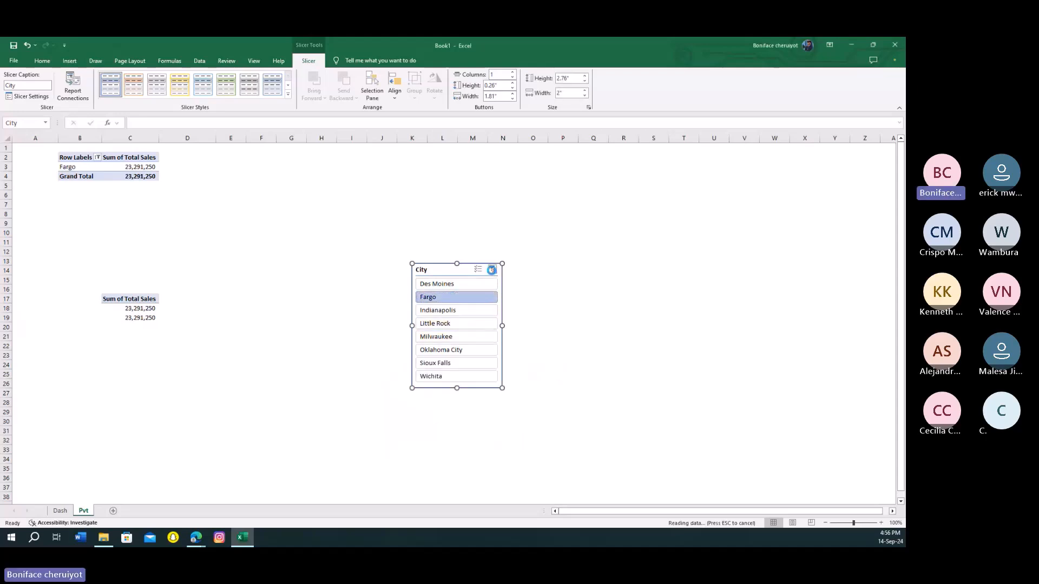
pyautogui.click(487, 284)
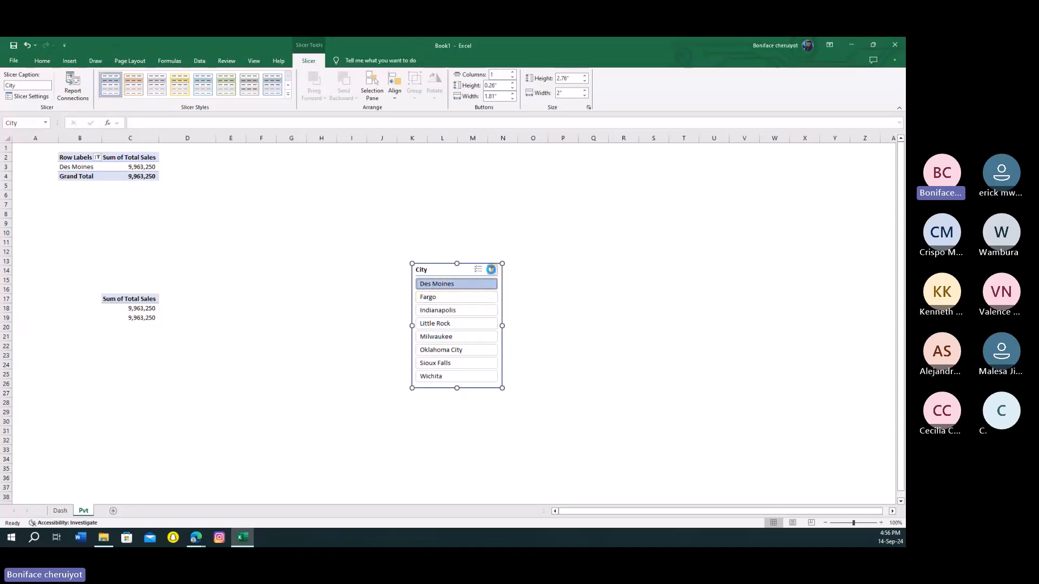
# - Move the City slicer from the Pvt sheet to the Dash sheet at cell B10
pyautogui.rightClick(441, 274)
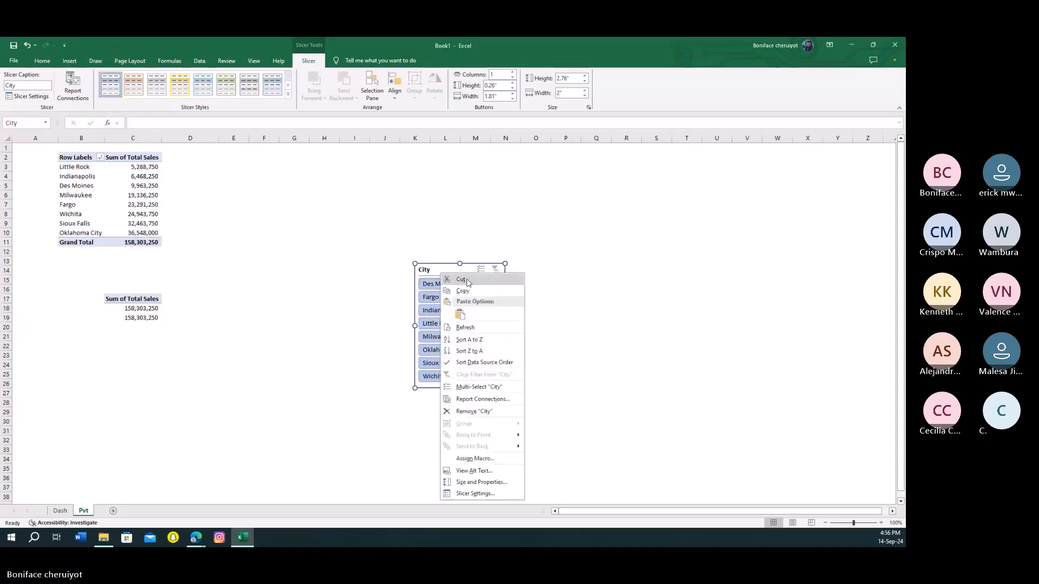
pyautogui.click(461, 279)
pyautogui.click(60, 511)
pyautogui.click(61, 233)
pyautogui.rightClick(63, 231)
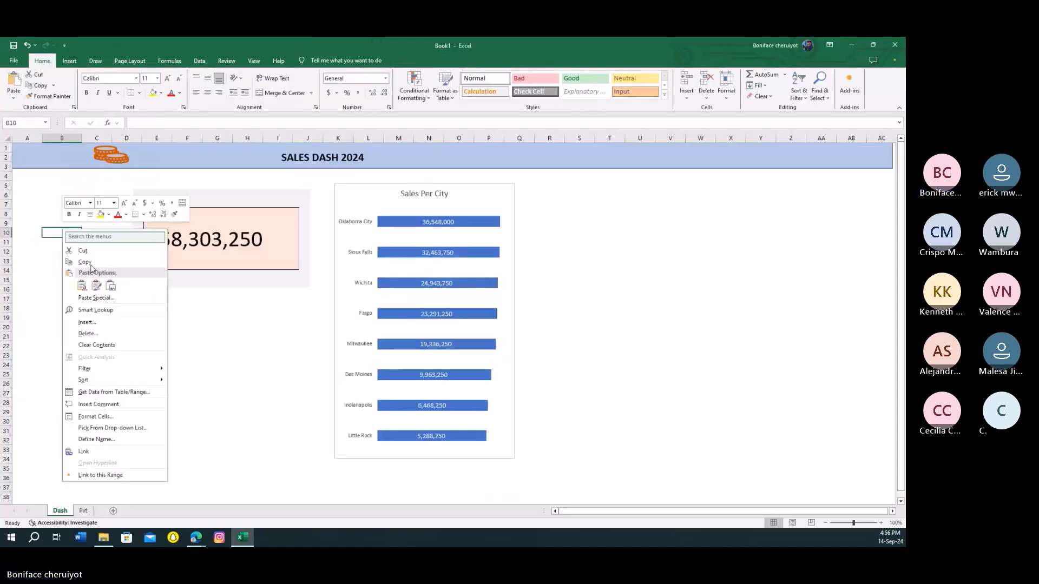
pyautogui.click(96, 285)
# - Test the City slicer on the Dash sheet by filtering to Little Rock, and clear the filter
pyautogui.click(415, 314)
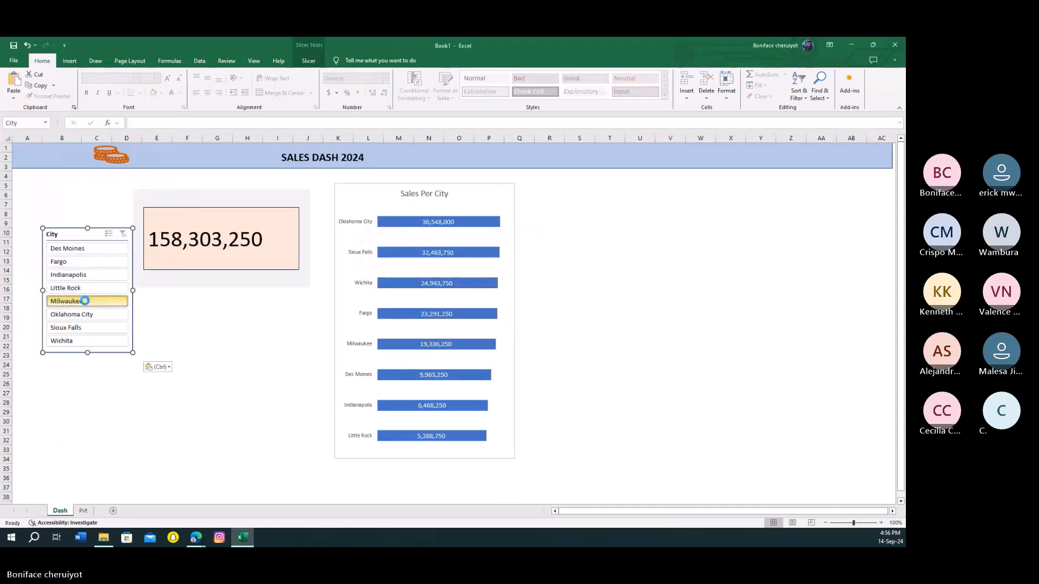
pyautogui.click(87, 288)
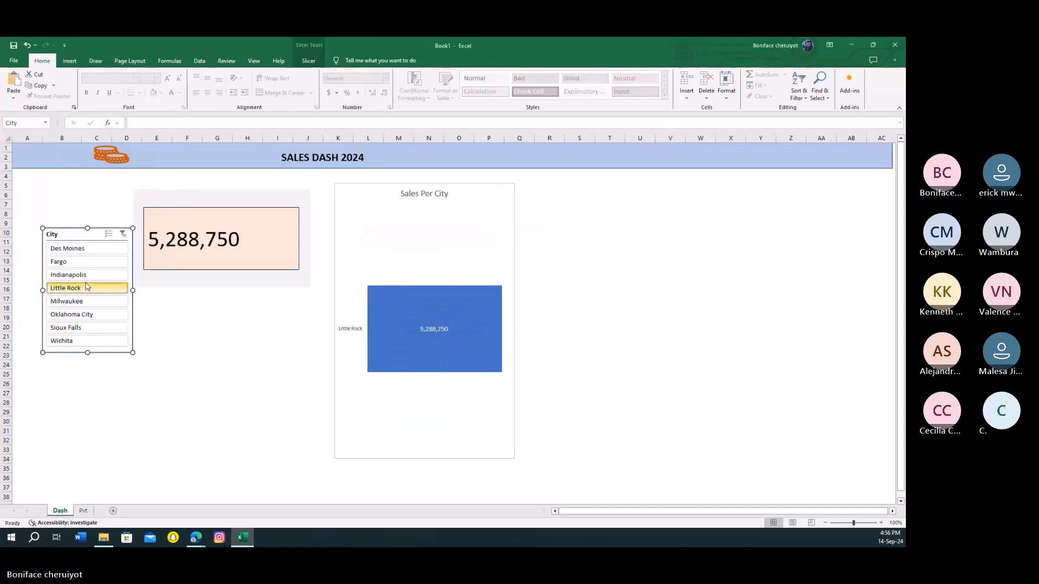
pyautogui.click(122, 234)
# - Place the City slicer below the title banner over columns A to C and stretch it down to about row 38
pyautogui.moveTo(86, 232); pyautogui.dragTo(55, 178)
pyautogui.moveTo(59, 307); pyautogui.dragTo(58, 496)
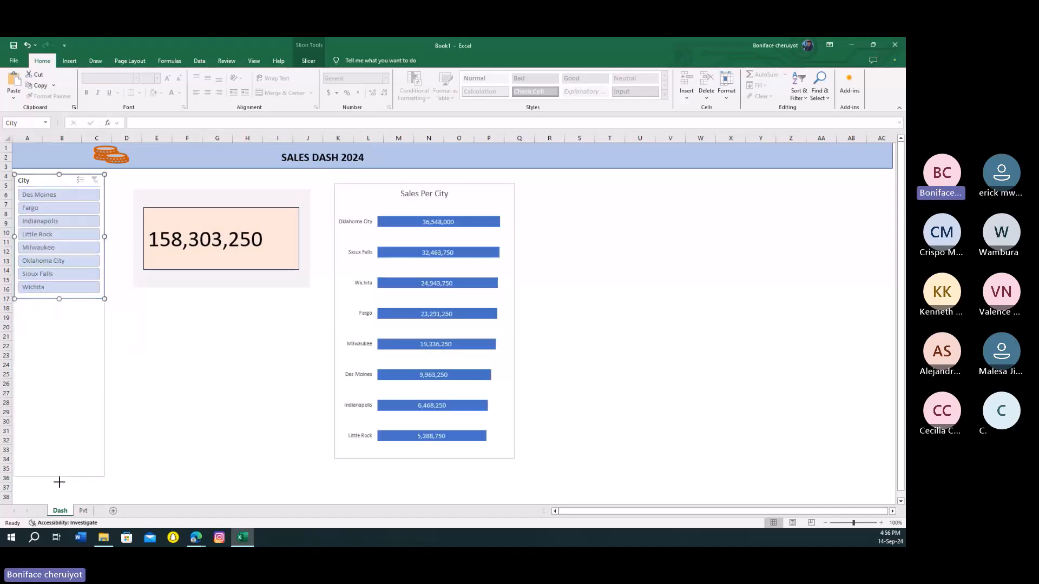
pyautogui.click(126, 421)
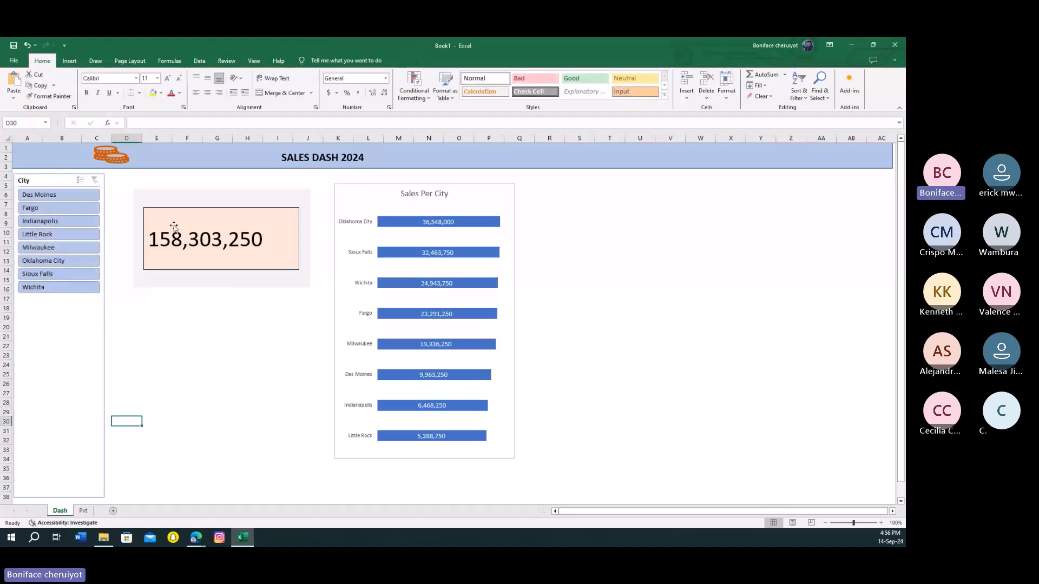
# - Move the total sales card and the Sales Per City chart up to just below the title banner
pyautogui.moveTo(167, 196); pyautogui.dragTo(188, 192)
pyautogui.click(186, 205)
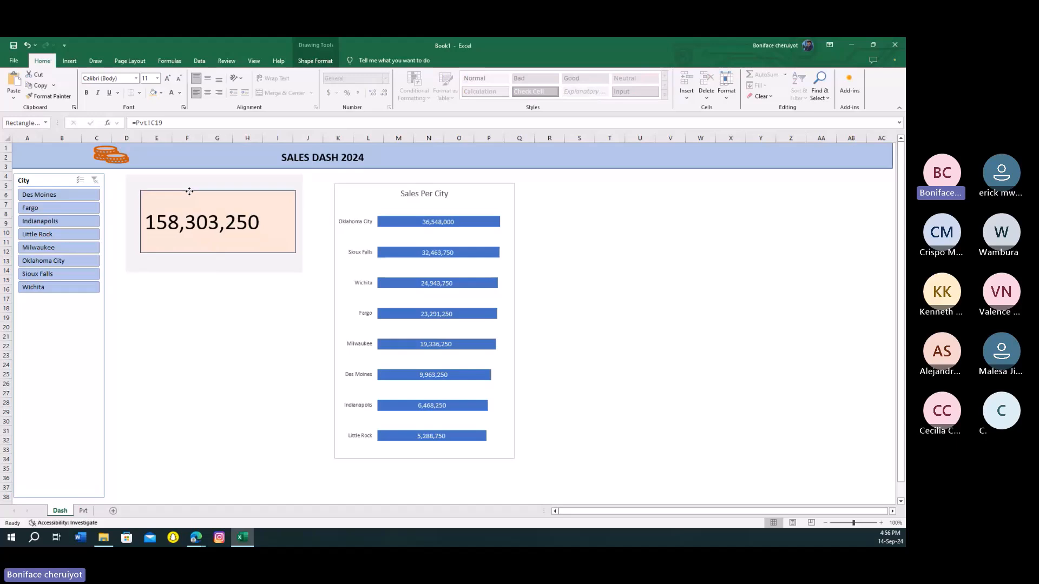
pyautogui.moveTo(442, 186); pyautogui.dragTo(453, 177)
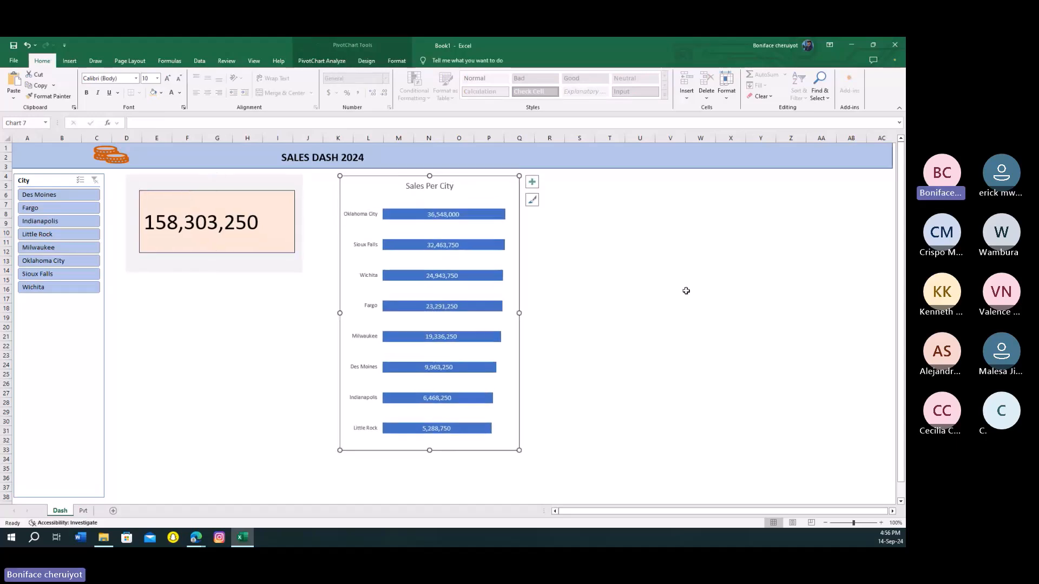
pyautogui.click(686, 291)
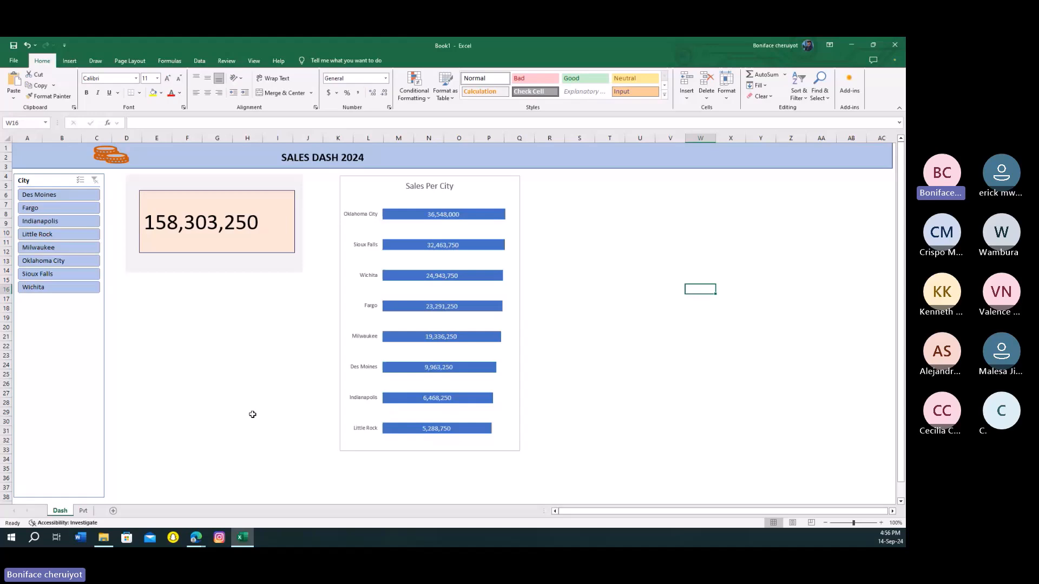
# - Check the Pvt sheet and test the dashboard's City slicer with several cities, including Milwaukee, Oklahoma City and Wichita
pyautogui.click(83, 511)
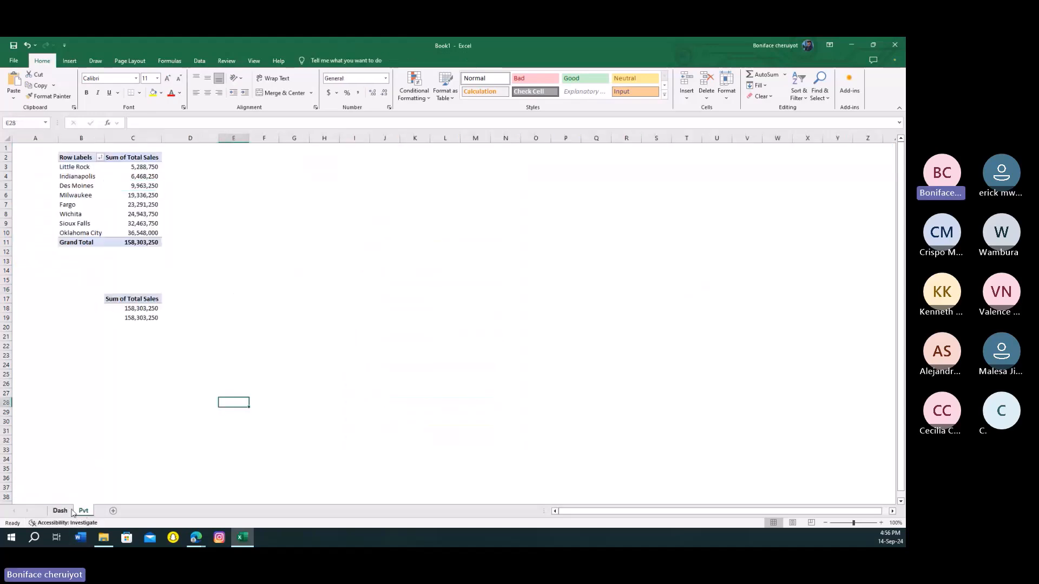
pyautogui.click(67, 511)
pyautogui.click(217, 394)
pyautogui.click(44, 195)
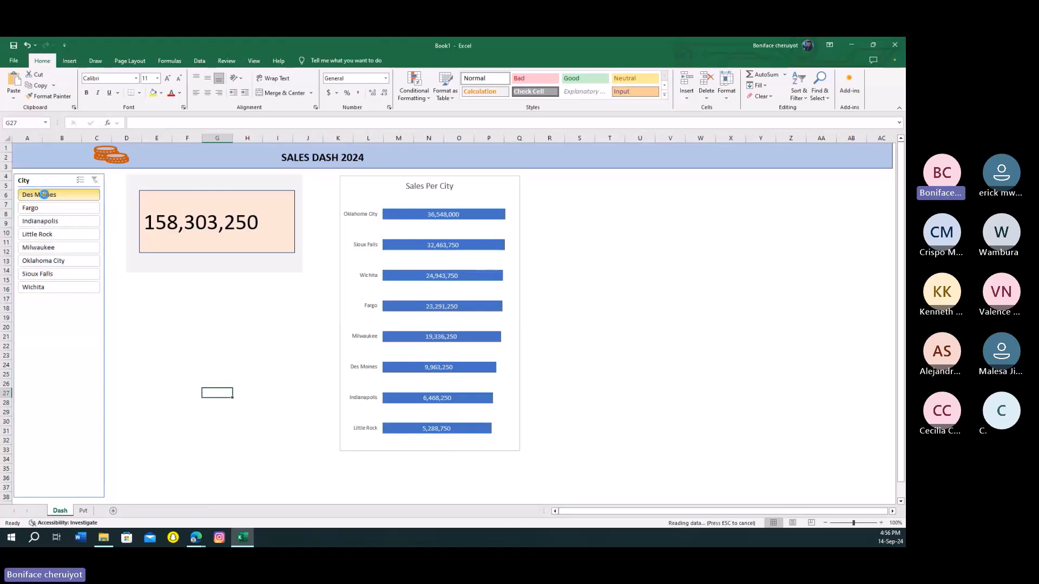
pyautogui.click(41, 221)
pyautogui.click(75, 247)
pyautogui.click(51, 261)
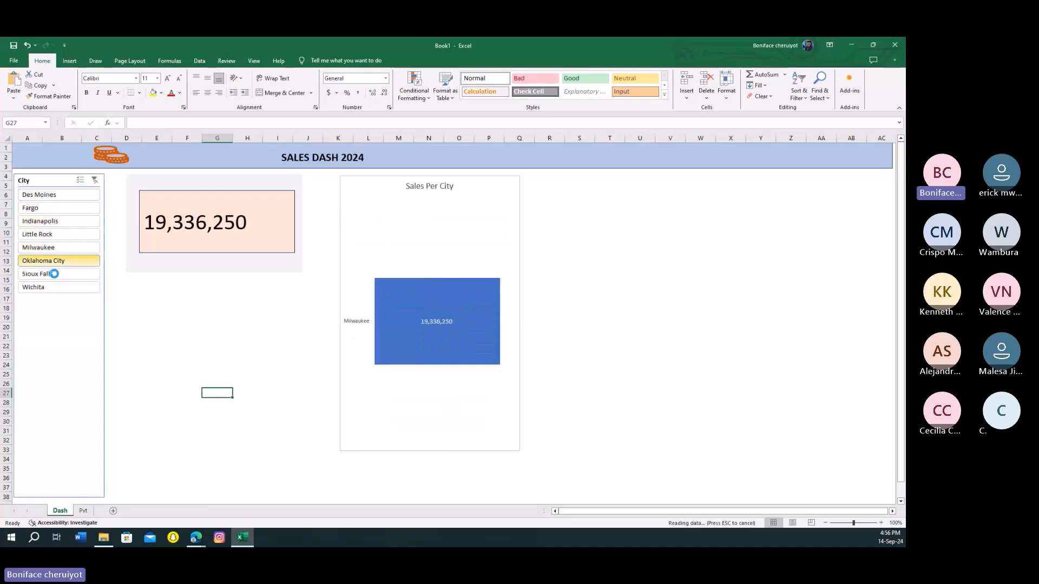
pyautogui.click(48, 287)
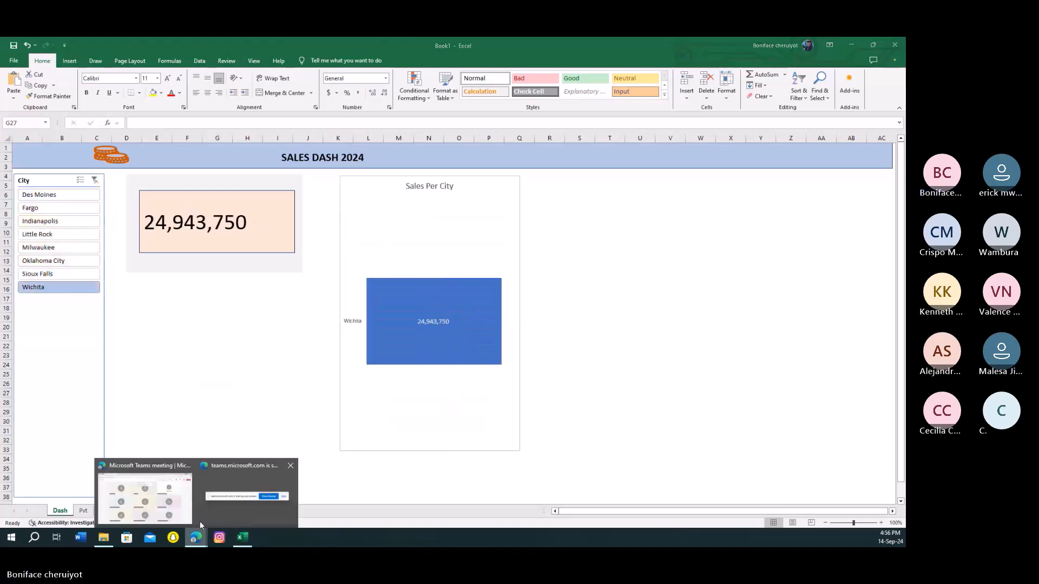
# - Check the Microsoft Teams meeting in the browser and return to the Dash sheet in Excel
pyautogui.click(200, 521)
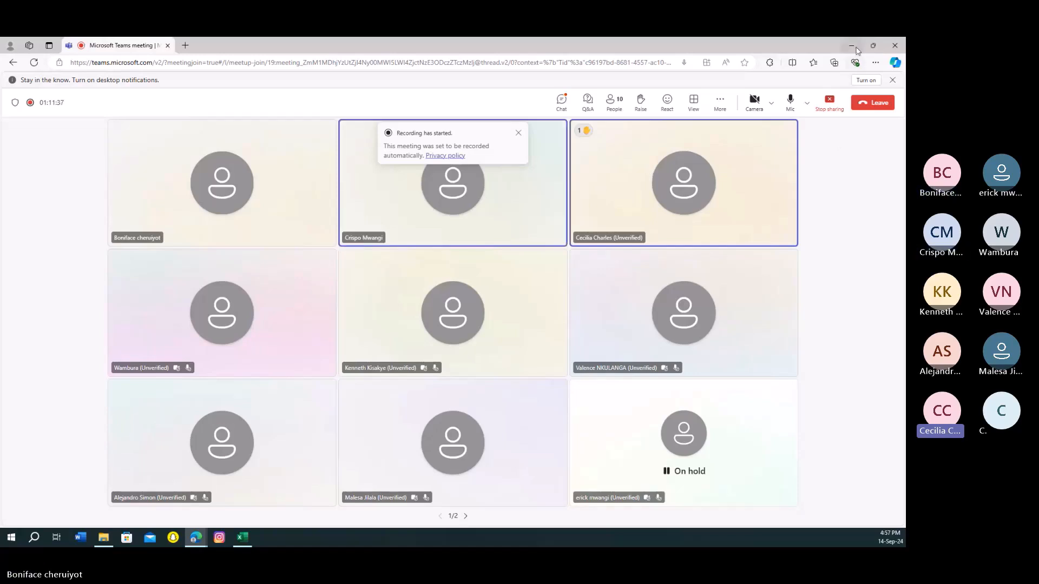
pyautogui.click(239, 540)
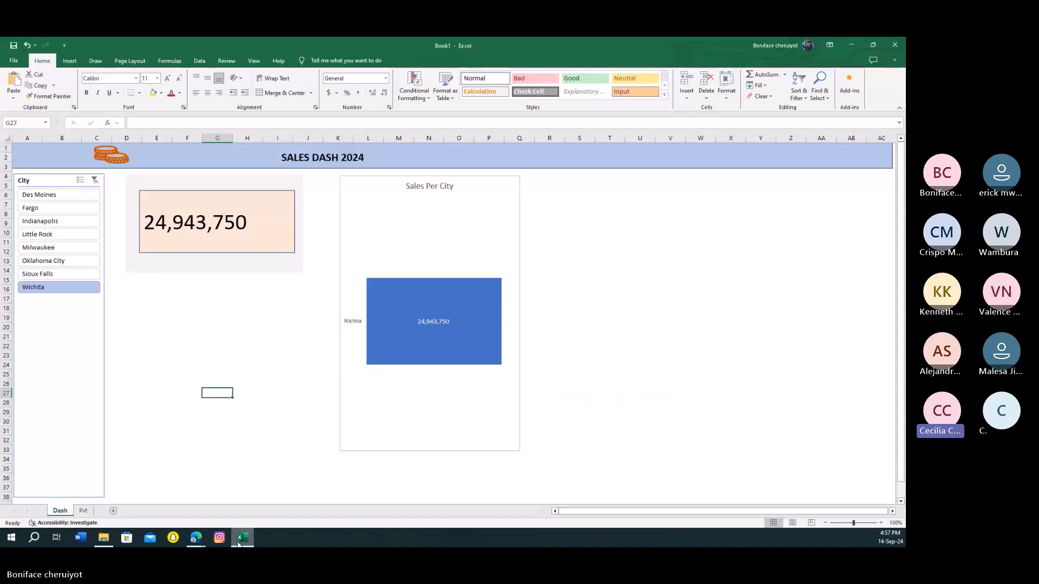
pyautogui.click(225, 327)
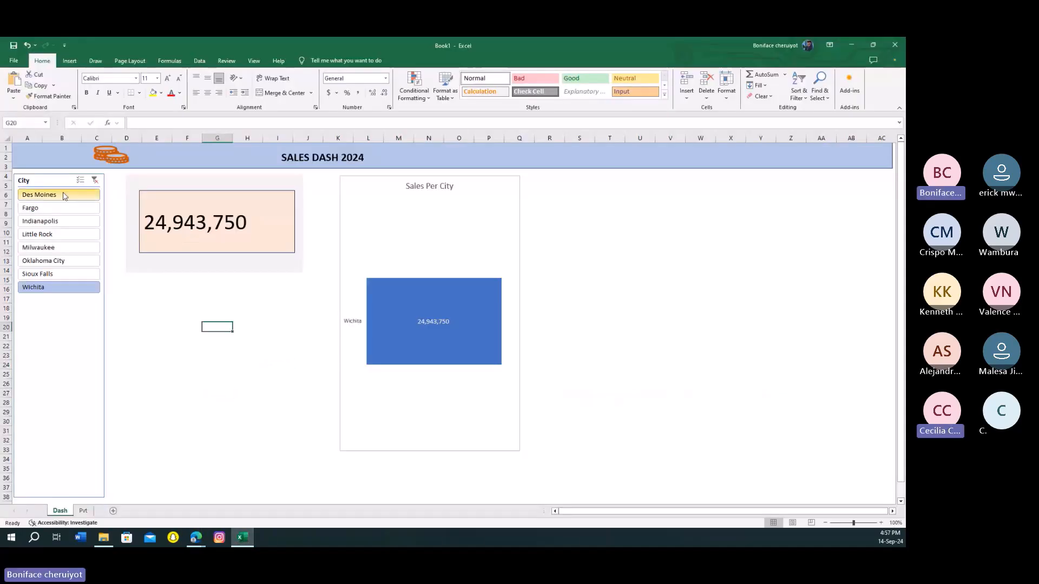
# - Adjust the City slicer's upper edge so that it sits directly beneath the title banner
pyautogui.click(56, 175)
pyautogui.moveTo(56, 174); pyautogui.dragTo(56, 186)
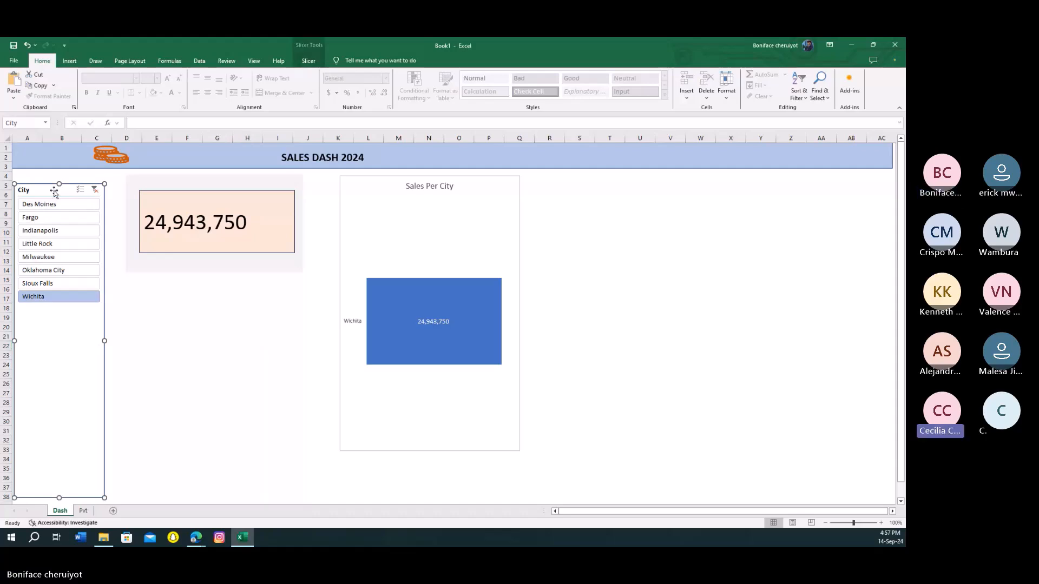
pyautogui.moveTo(59, 181); pyautogui.dragTo(59, 171)
pyautogui.click(222, 440)
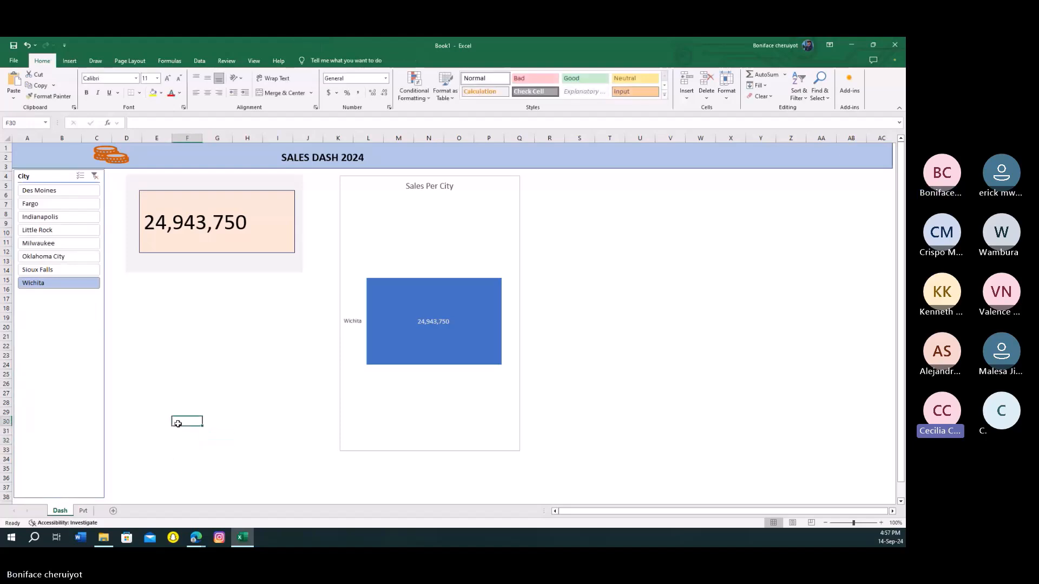
# - Clear the City slicer's filter so the dashboard covers all cities
pyautogui.click(196, 404)
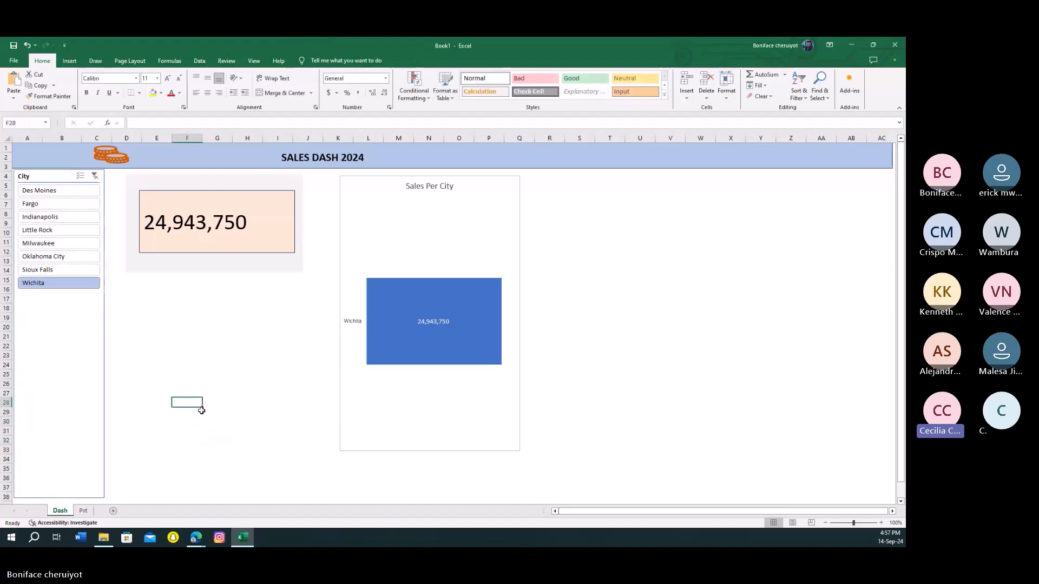
pyautogui.click(223, 384)
pyautogui.click(251, 364)
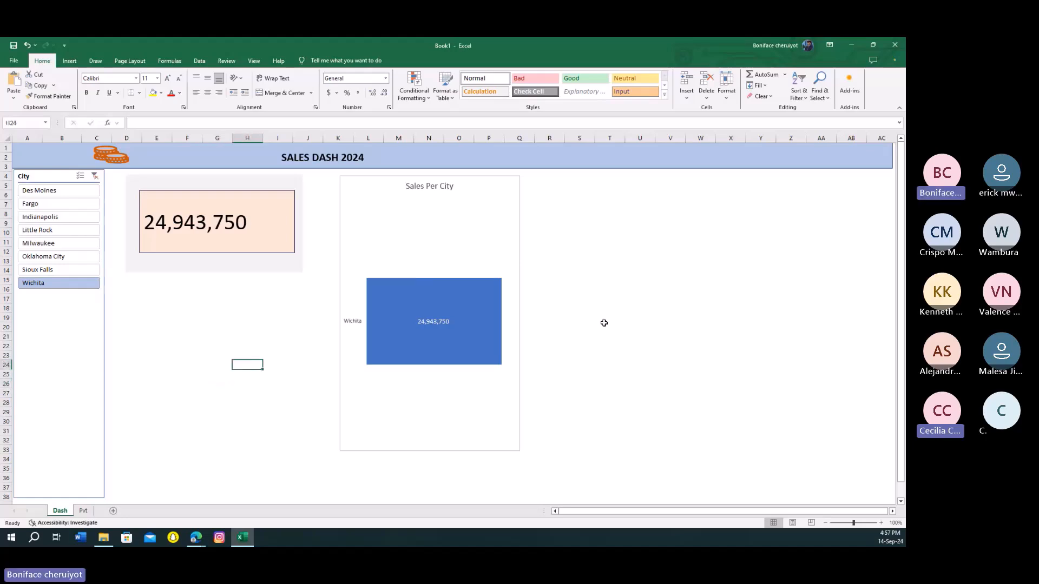
pyautogui.click(95, 176)
pyautogui.click(216, 327)
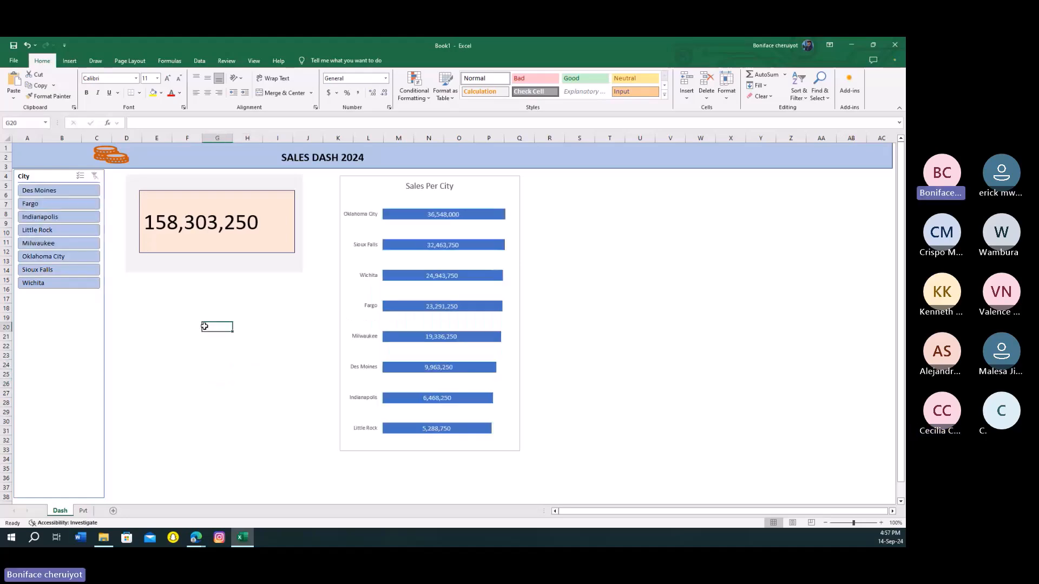
# - Insert the stacked-cylinder database icon from the Analytics icons and fit it into the title banner right of the title, 0.44" high and 1" wide
pyautogui.click(694, 226)
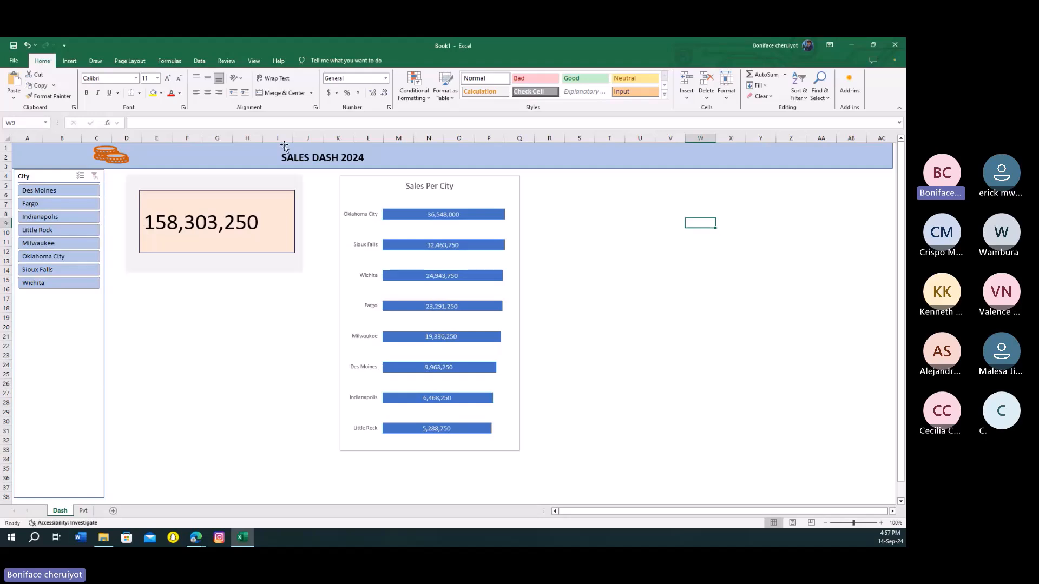
pyautogui.click(69, 61)
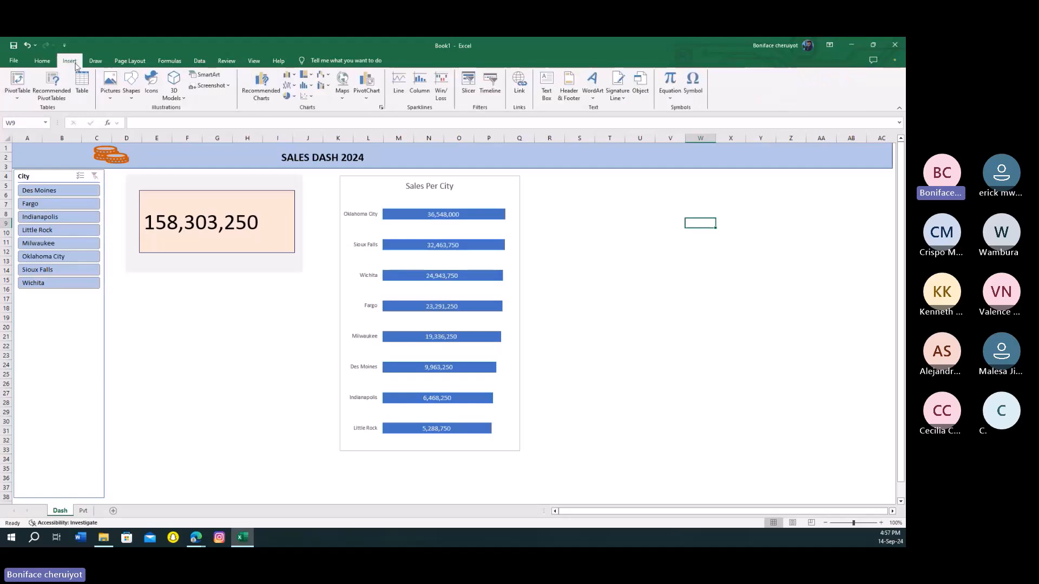
pyautogui.click(151, 86)
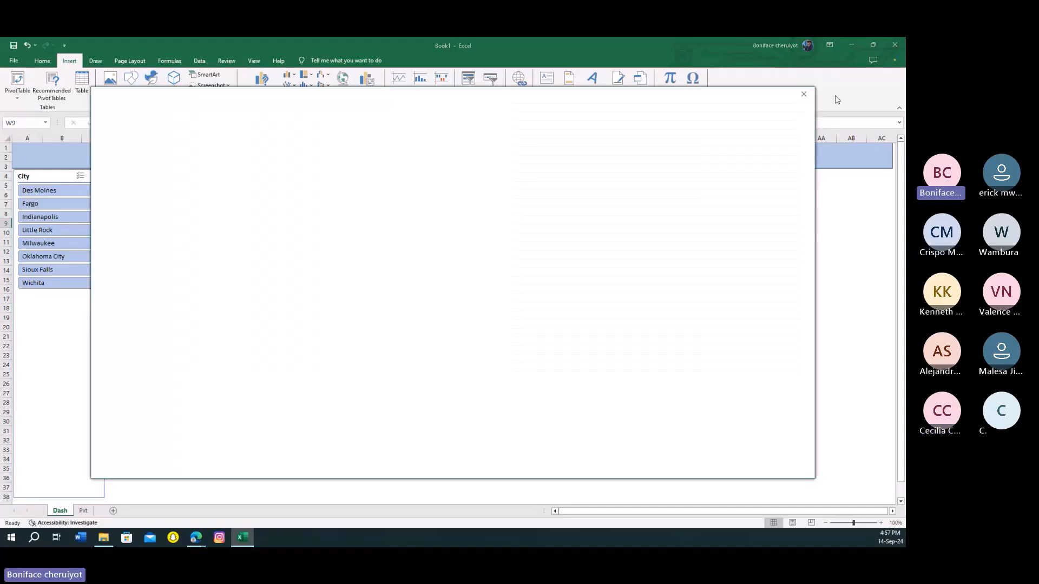
pyautogui.click(804, 94)
pyautogui.click(153, 85)
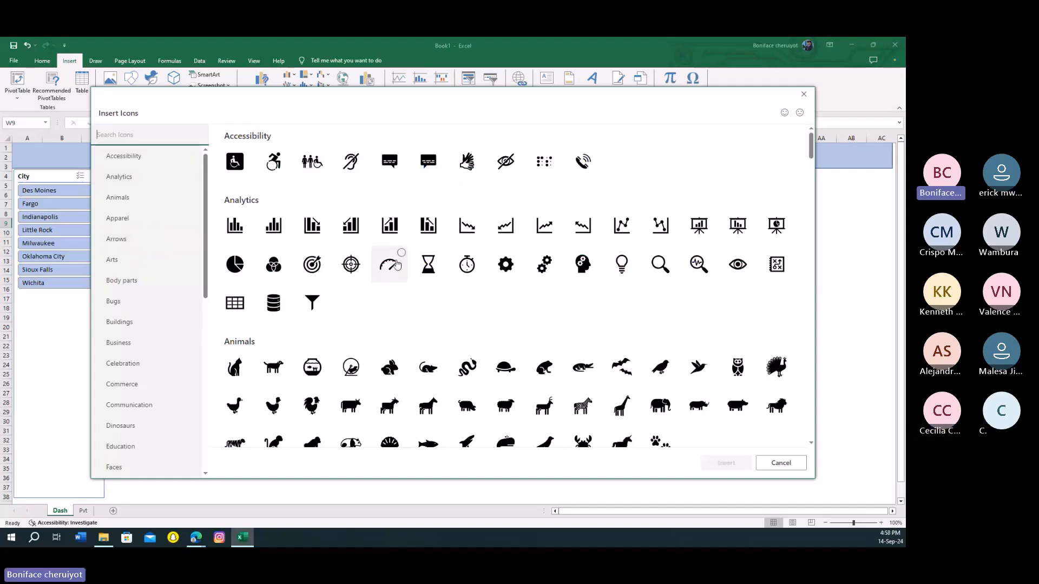
pyautogui.click(284, 299)
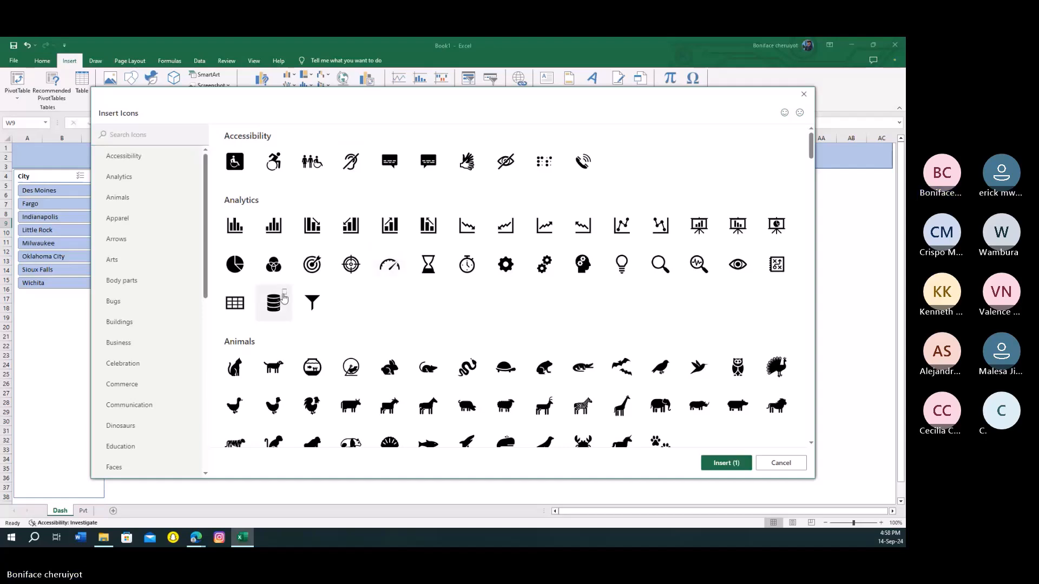
pyautogui.click(737, 463)
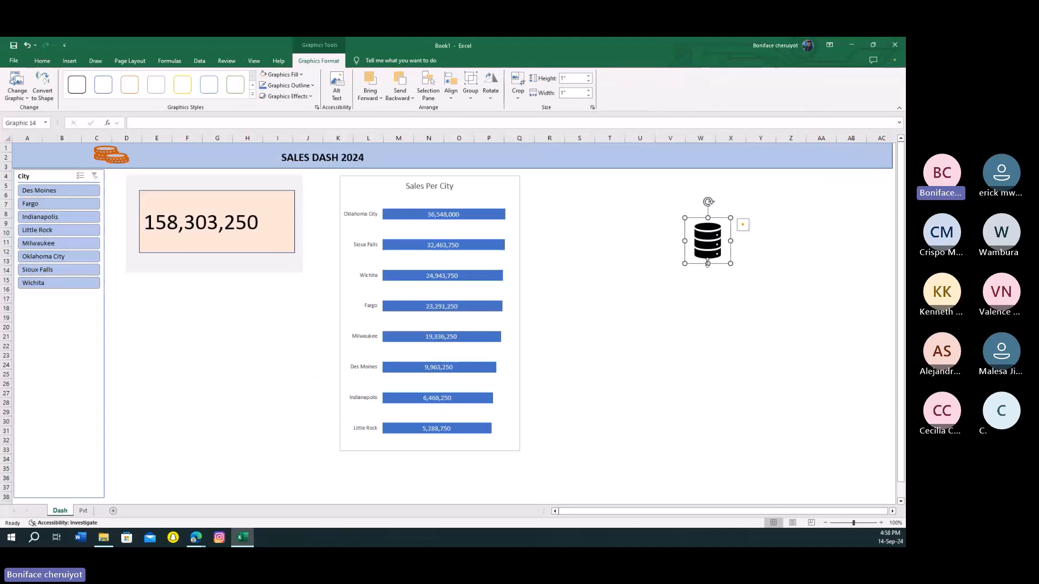
pyautogui.moveTo(707, 264); pyautogui.dragTo(570, 167)
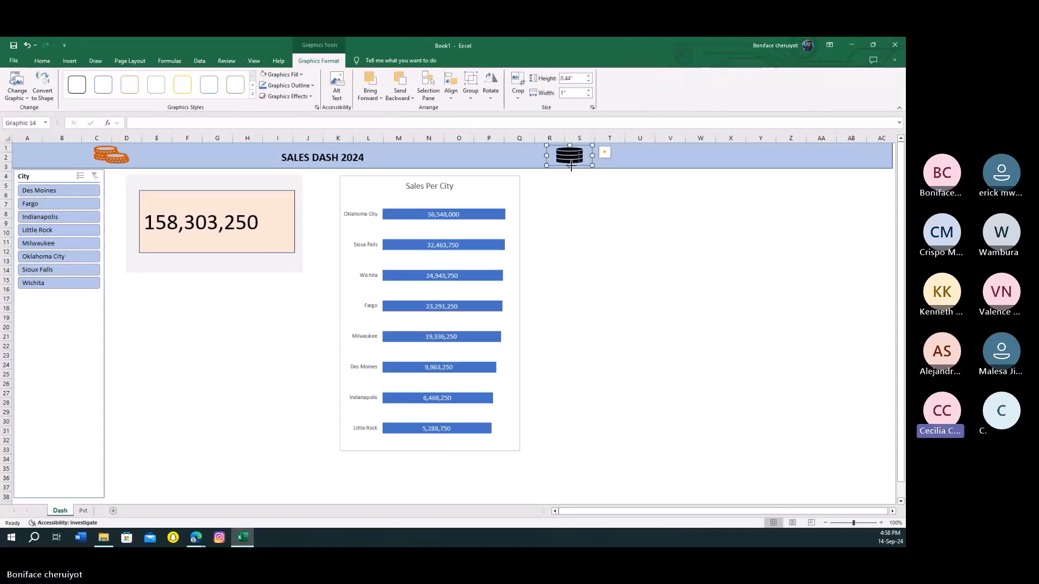
pyautogui.click(603, 223)
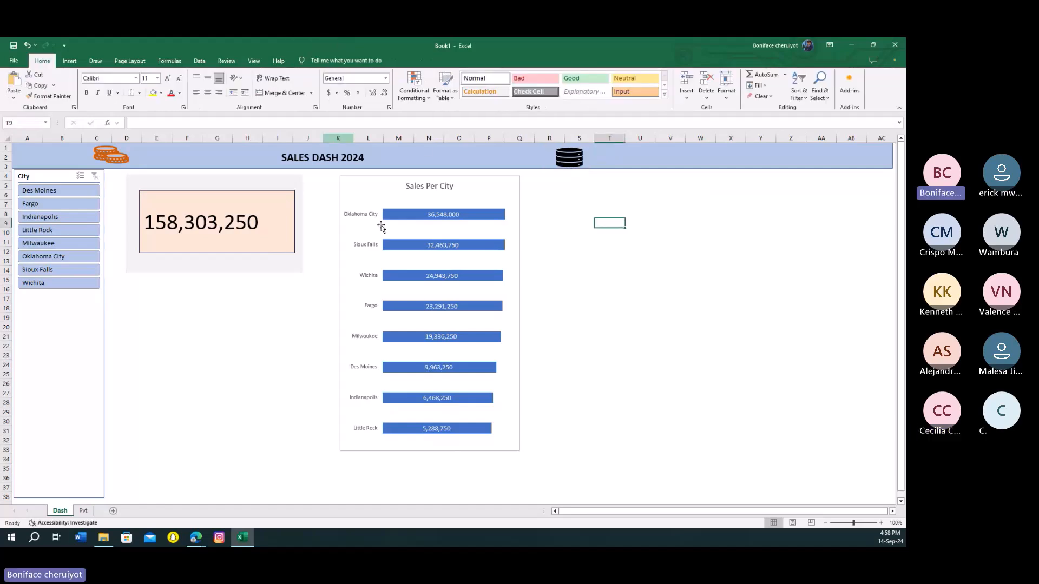
# - Search the icon library for "fleet" and "shipment", and clear the search
pyautogui.click(71, 61)
pyautogui.click(134, 92)
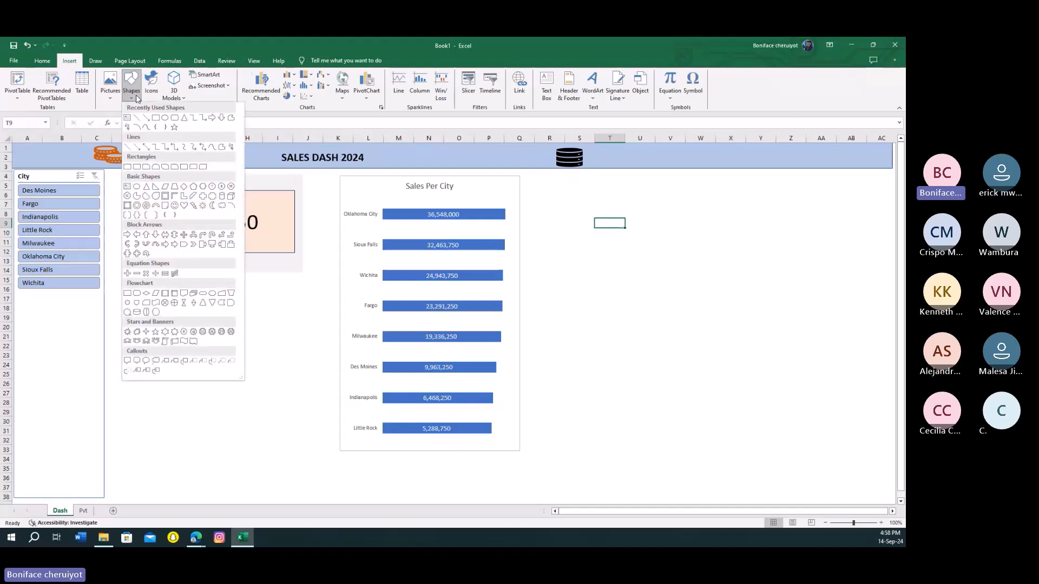
pyautogui.click(152, 81)
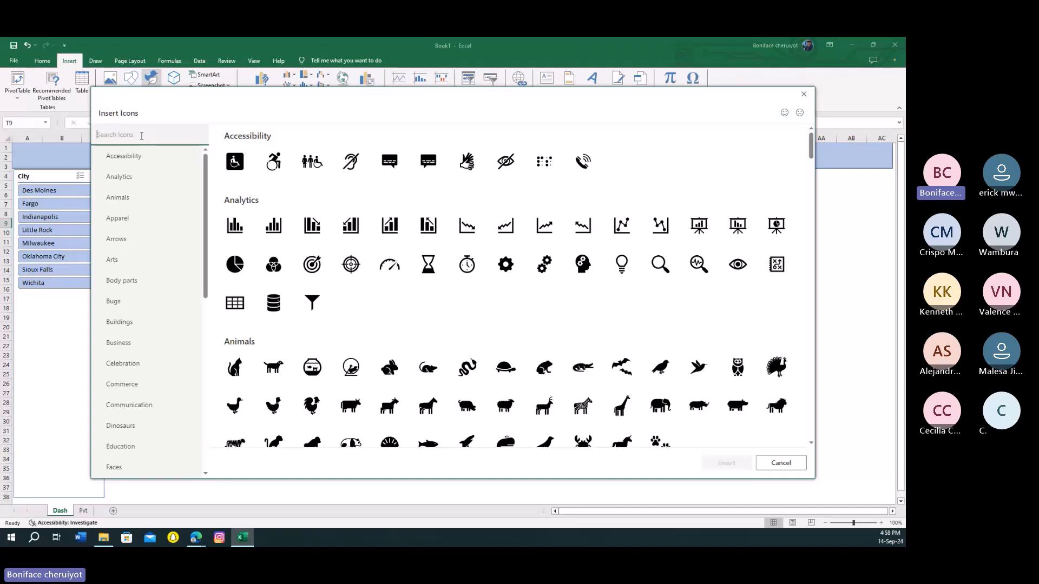
pyautogui.write('t')
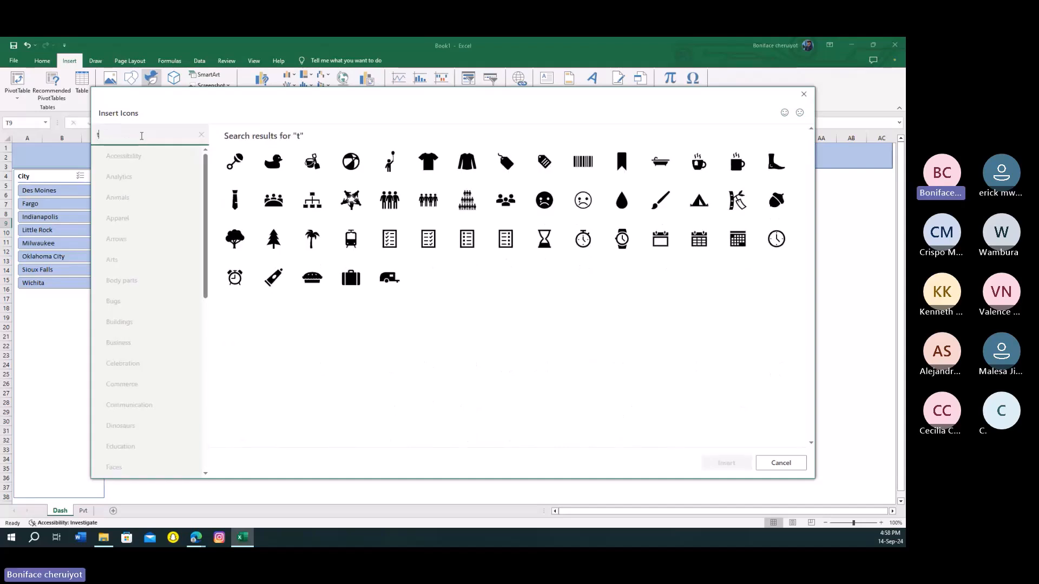
pyautogui.press('BackSpace')
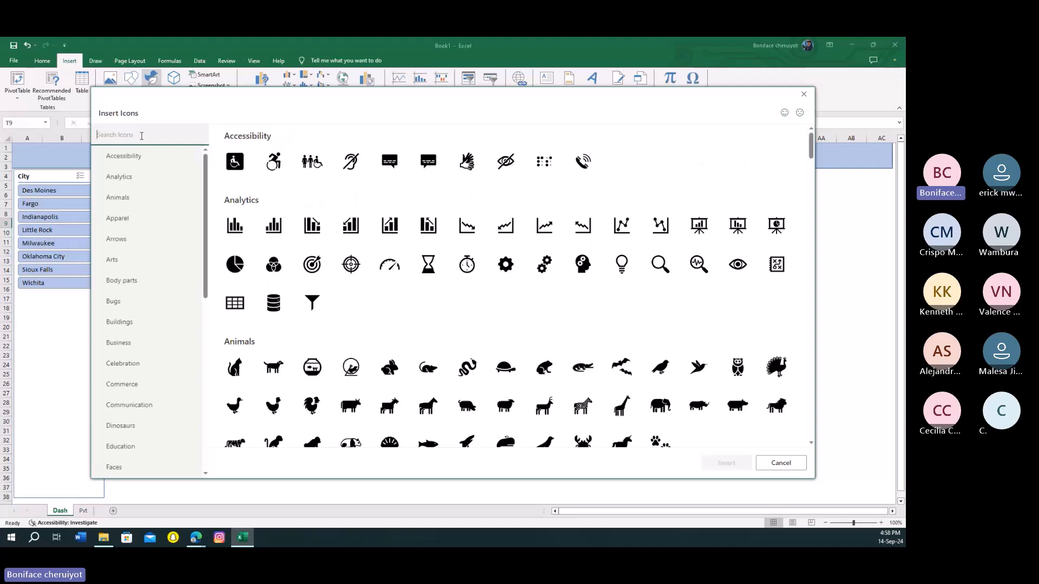
pyautogui.write('fleet')
pyautogui.press('BackSpace')
pyautogui.press('BackSpace')
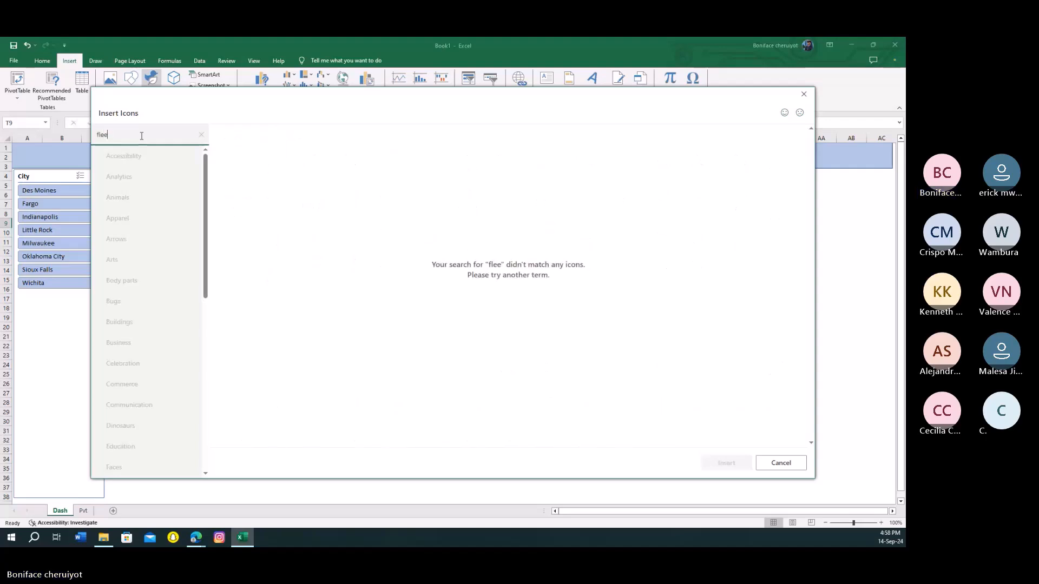
pyautogui.press('BackSpace')
pyautogui.press('BackSpace')
pyautogui.press('BackSpace')
pyautogui.write('s')
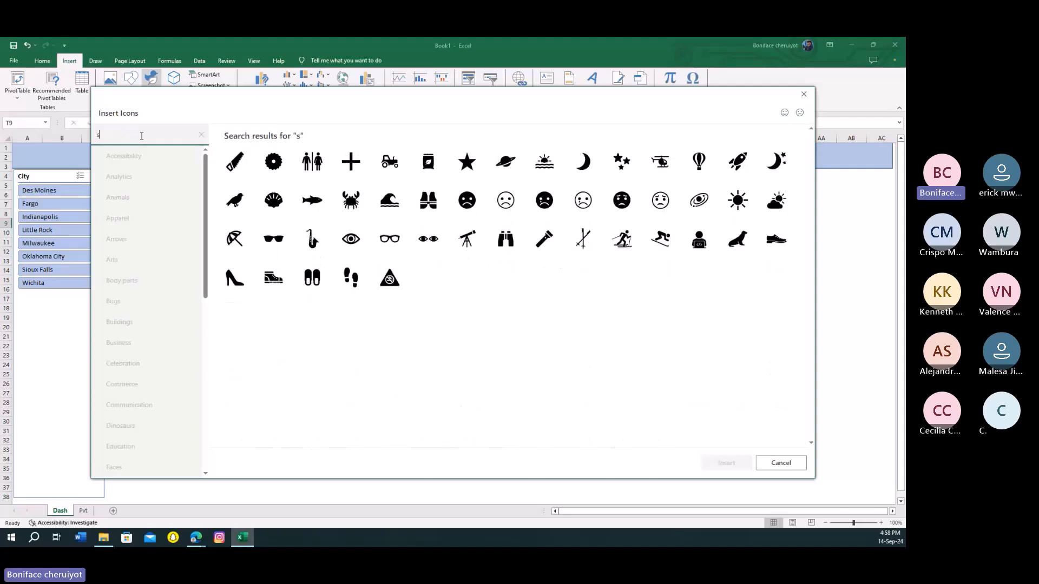
pyautogui.write('hipment')
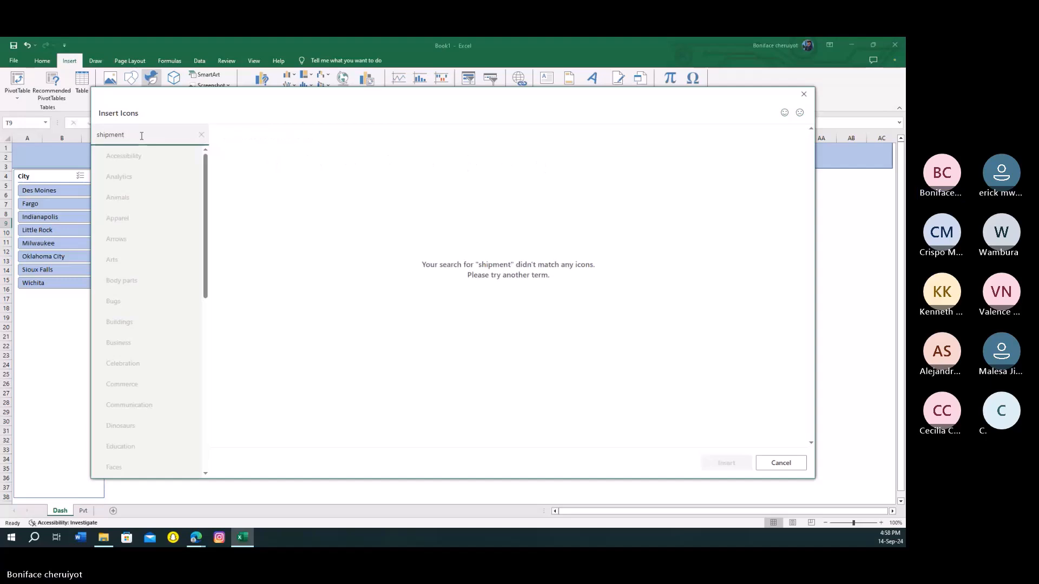
pyautogui.click(200, 135)
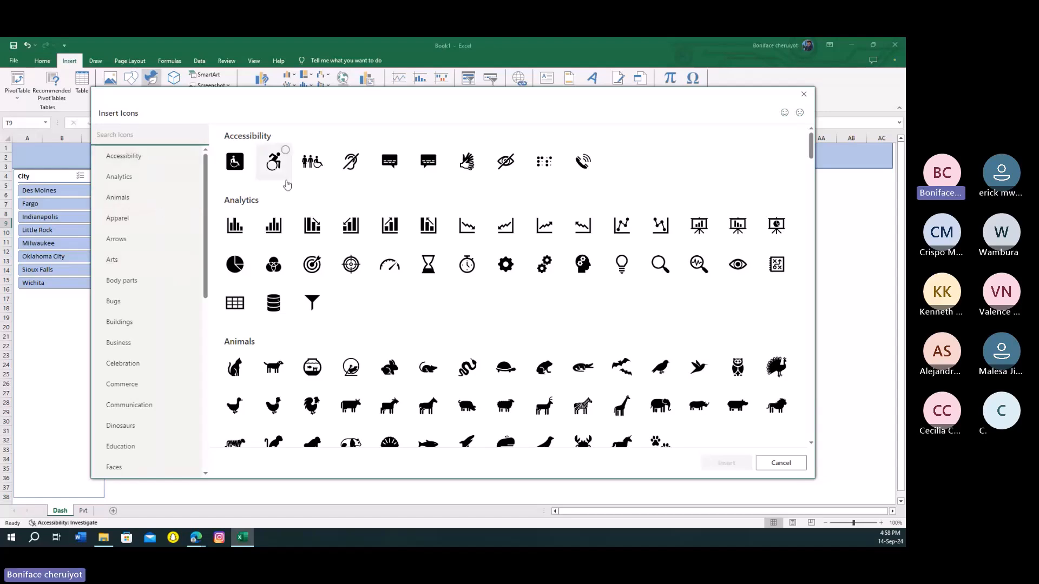
# - Browse the Analytics, Animals, Apparel and Arrows icon categories and close the icon library without inserting anything
pyautogui.scroll(-2, 433, 265)
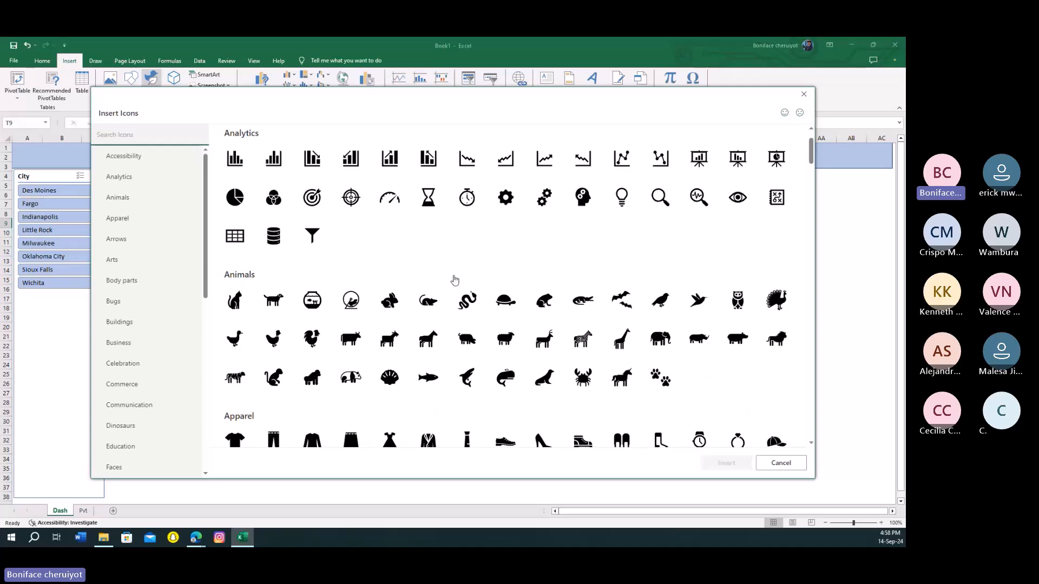
pyautogui.scroll(-4, 452, 278)
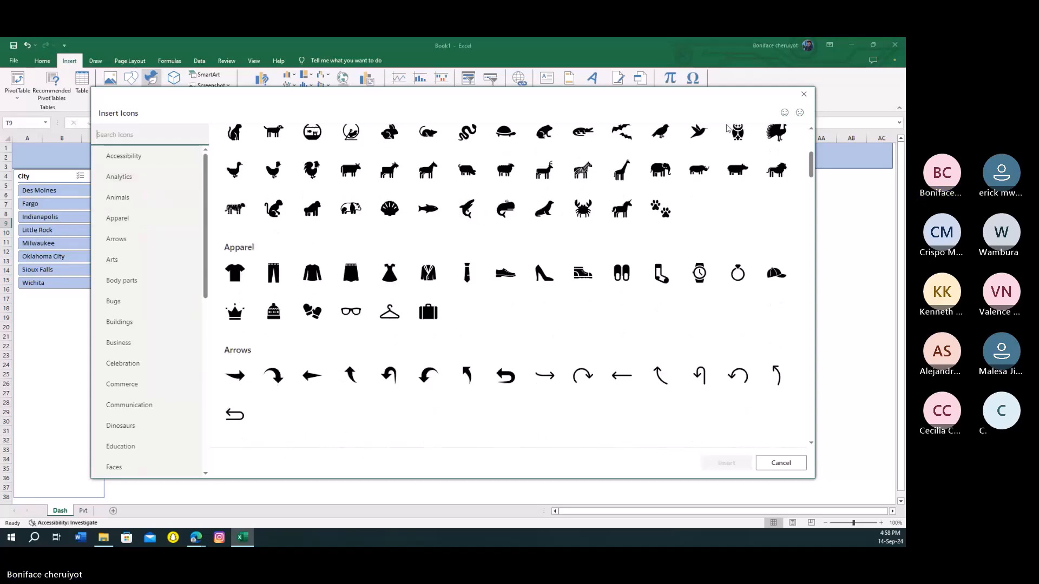
pyautogui.scroll(5, 737, 172)
pyautogui.click(803, 95)
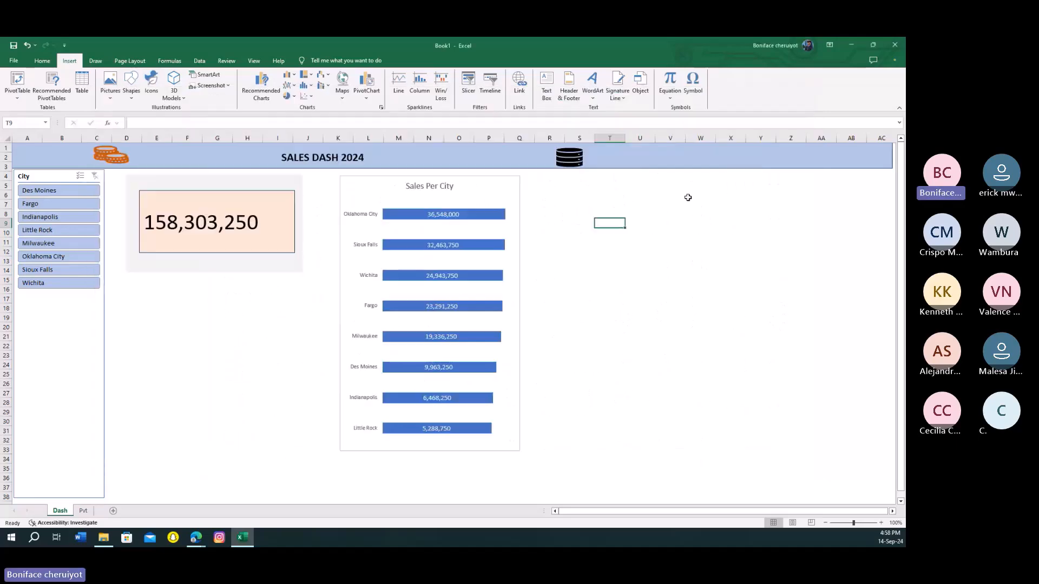
pyautogui.click(592, 288)
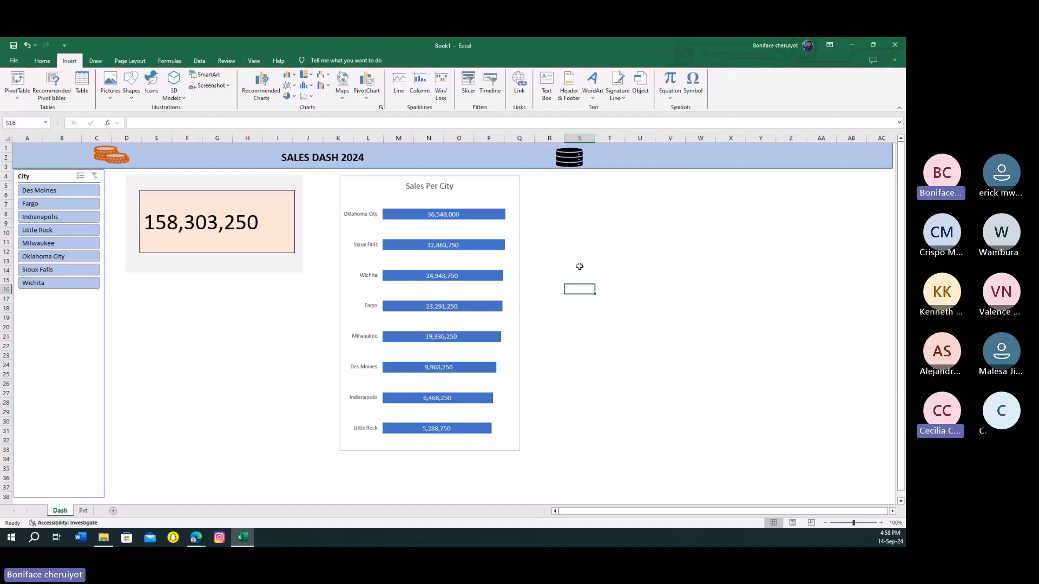
pyautogui.click(573, 242)
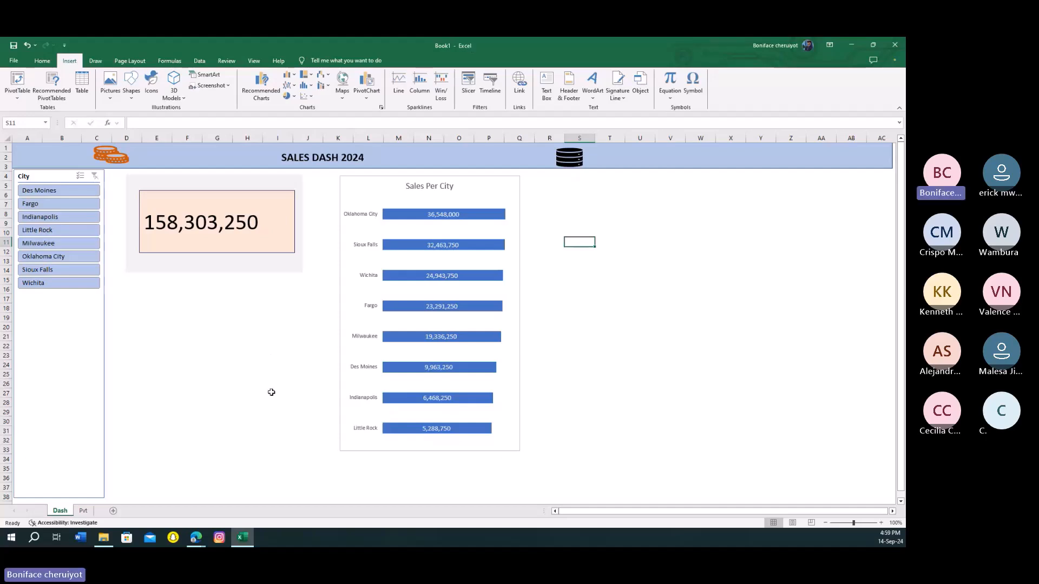
pyautogui.click(153, 432)
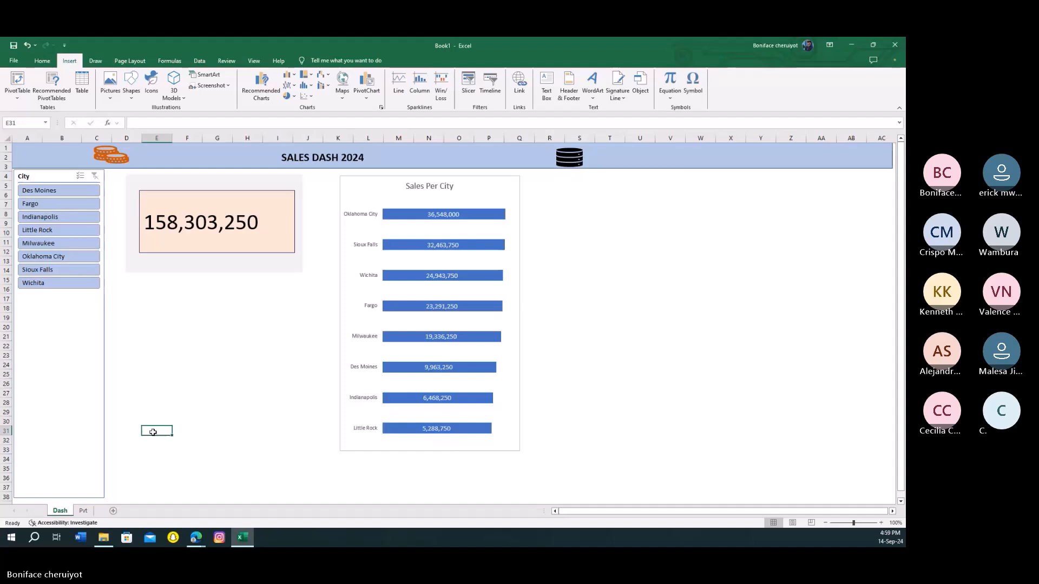
pyautogui.click(192, 412)
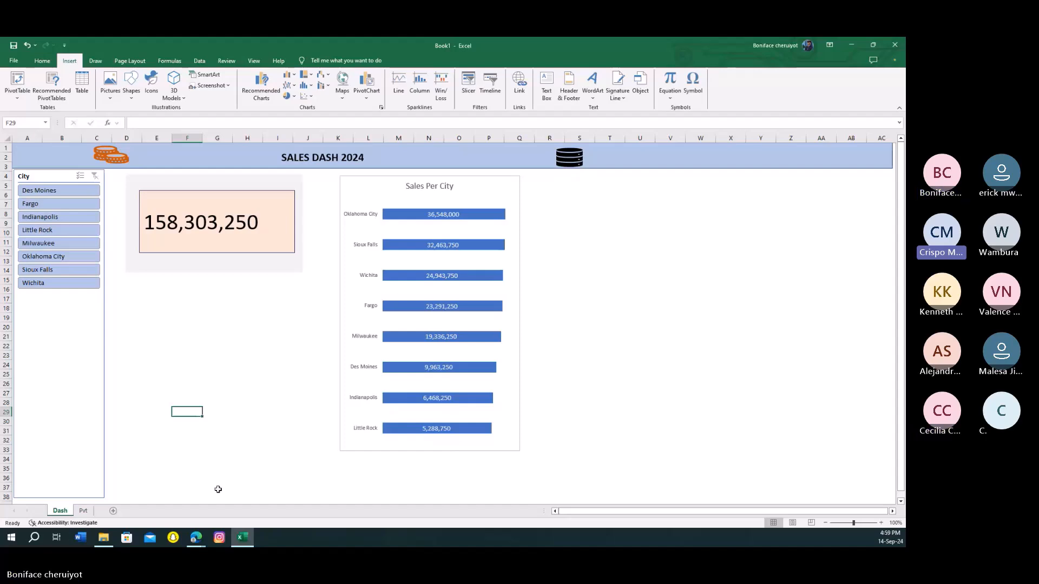
# - Switch to the Microsoft Teams meeting in the browser to check it, and return to the Excel dashboard
pyautogui.moveTo(196, 537)
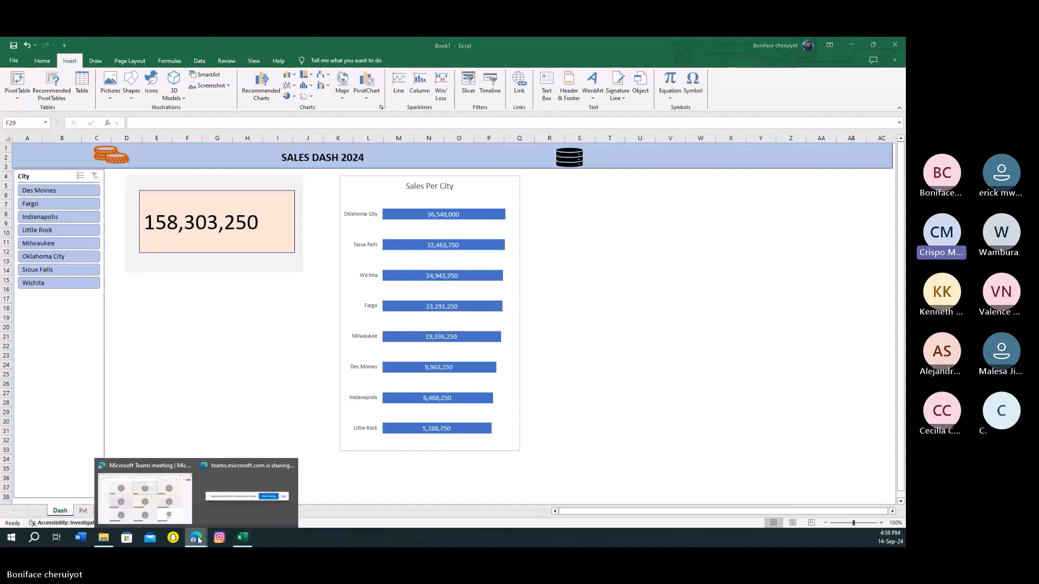
pyautogui.click(174, 496)
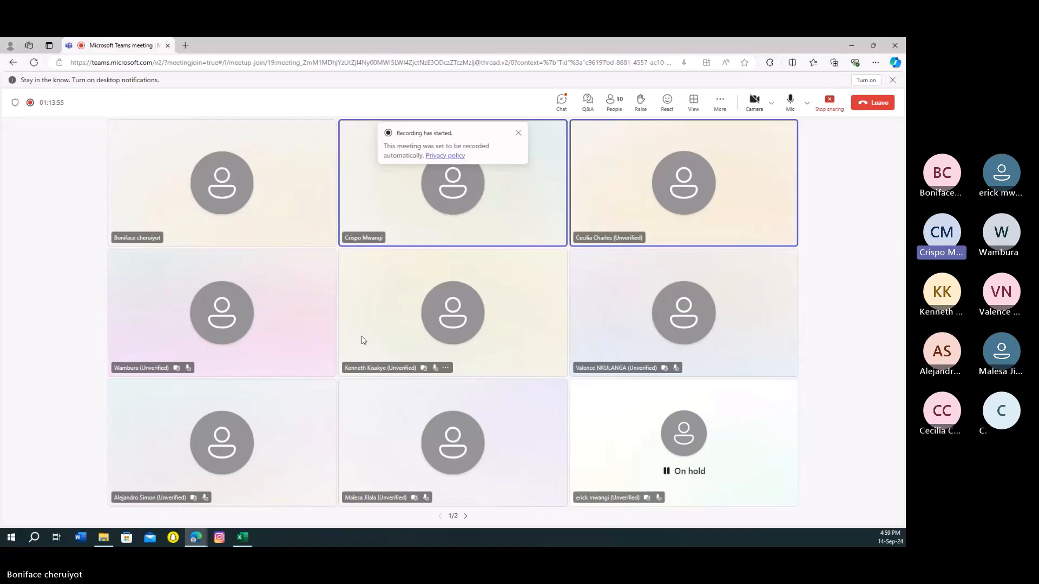
pyautogui.click(851, 46)
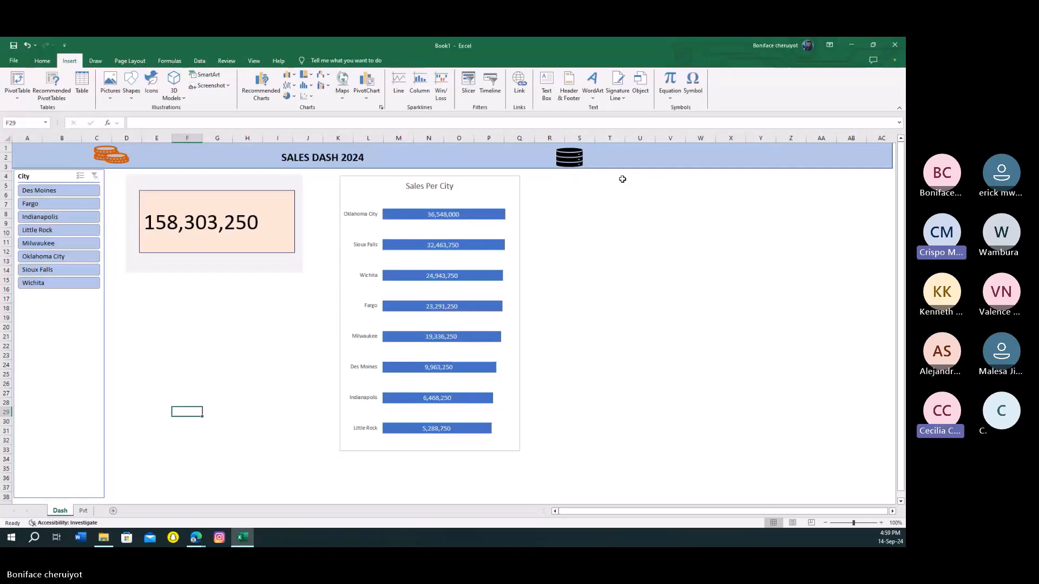
pyautogui.click(576, 326)
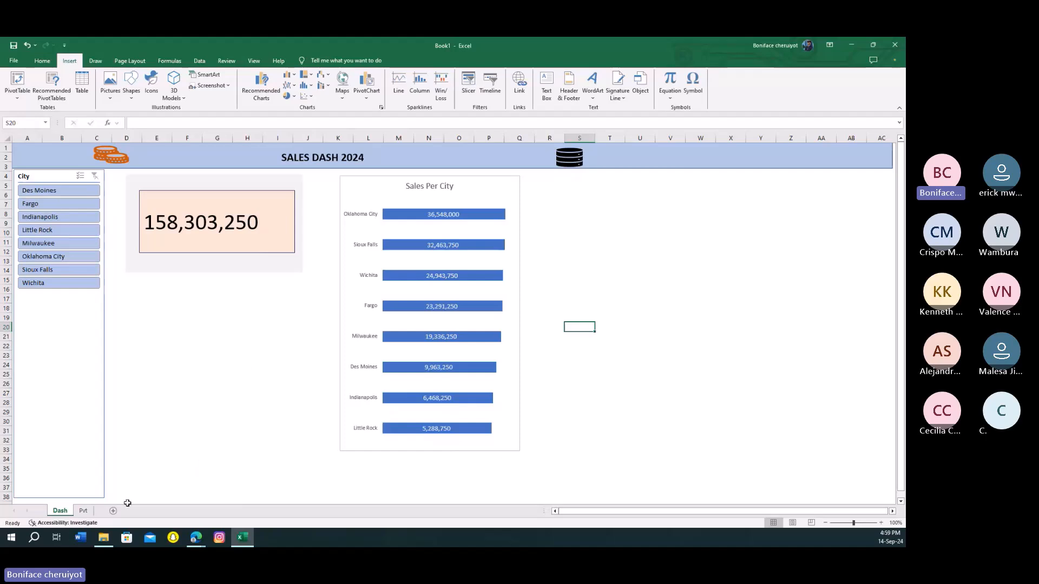
pyautogui.click(83, 511)
pyautogui.click(60, 511)
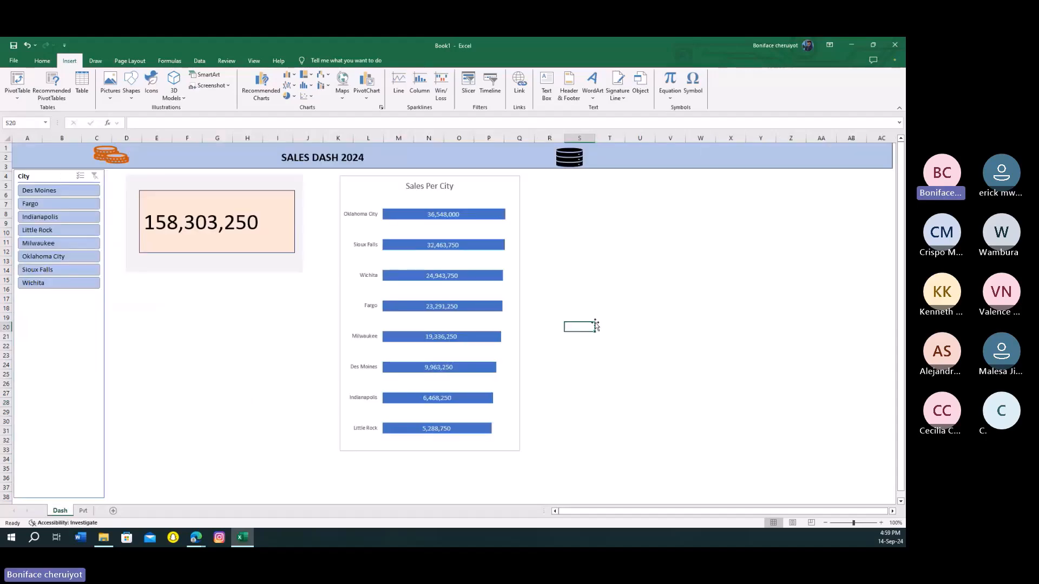
pyautogui.click(585, 288)
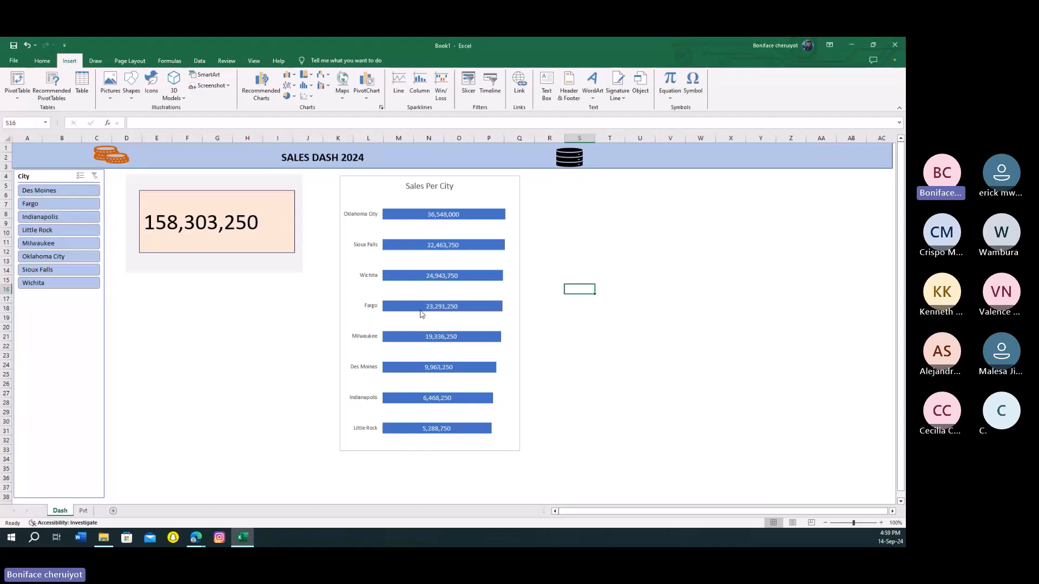
# - Show the workbook's queries and connections from the Pvt sheet, preview the Consolidated Data query, and return to the Dash sheet
pyautogui.click(83, 510)
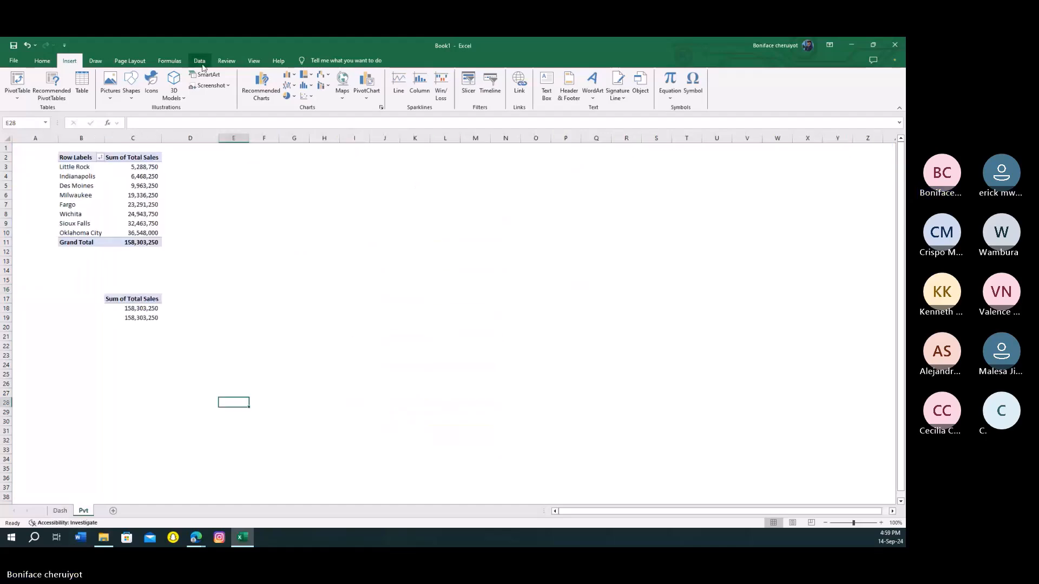
pyautogui.click(199, 61)
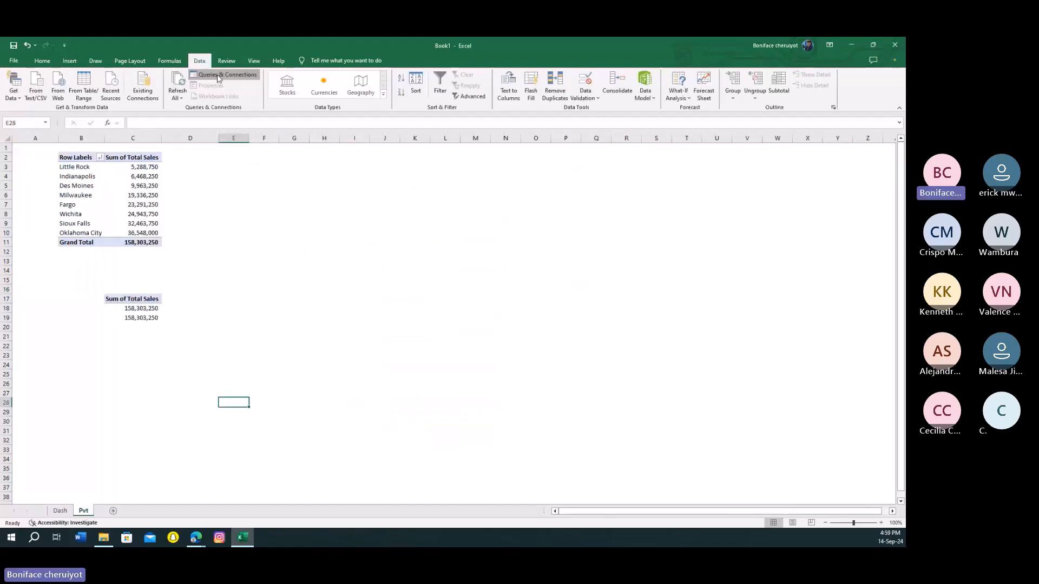
pyautogui.click(218, 75)
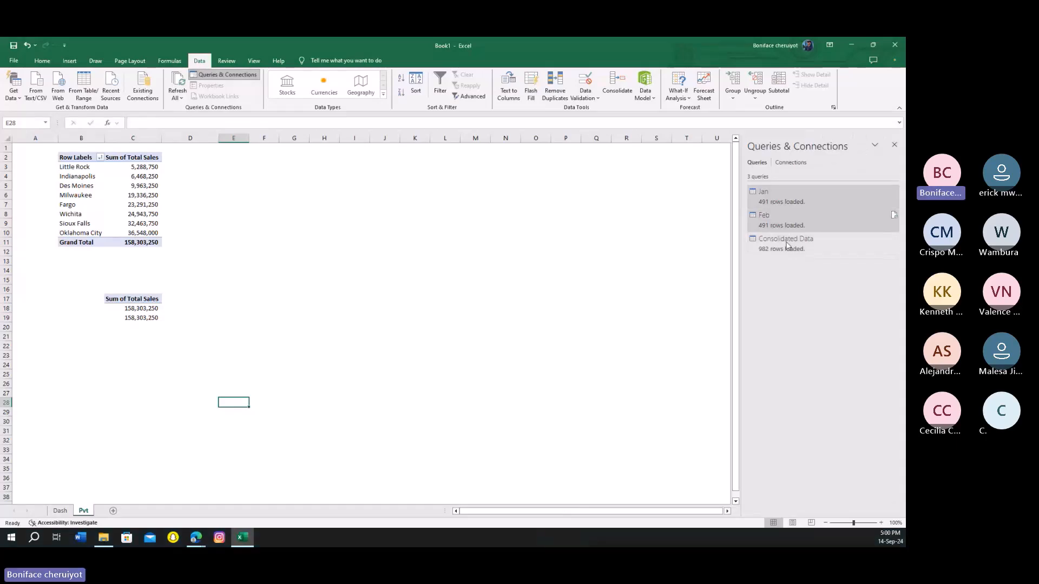
pyautogui.moveTo(783, 250)
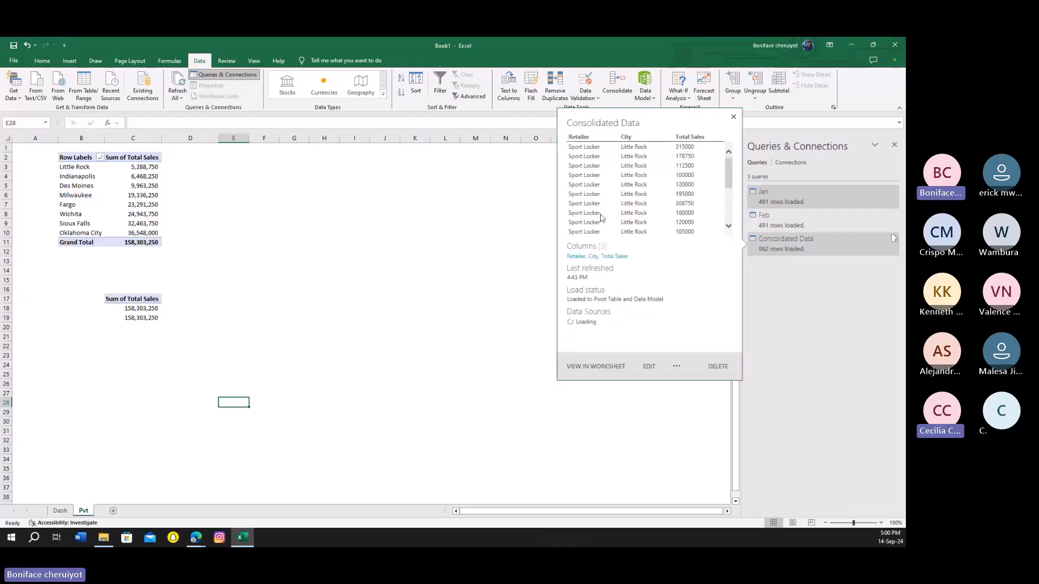
pyautogui.click(481, 253)
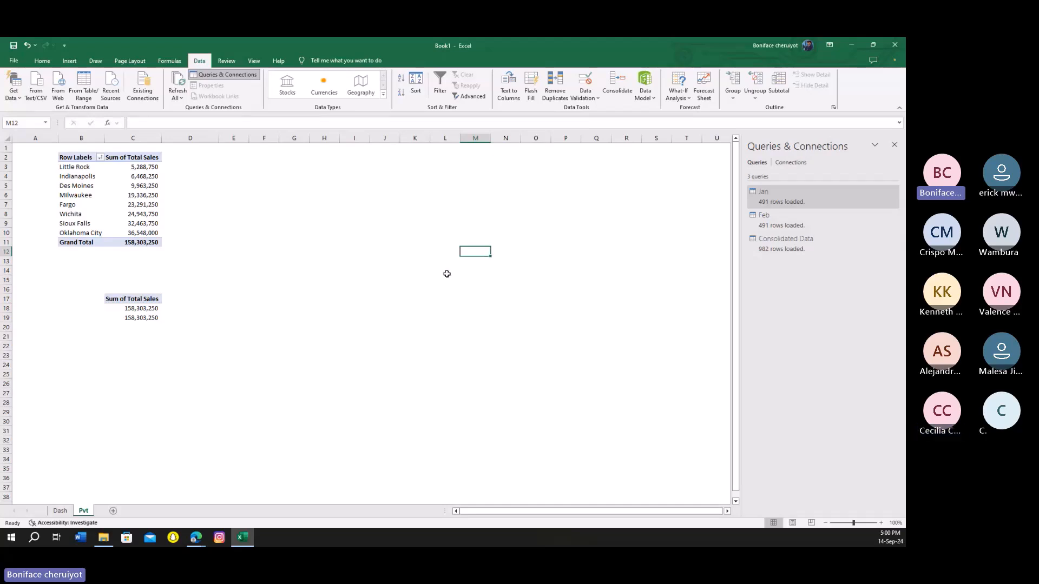
pyautogui.click(61, 510)
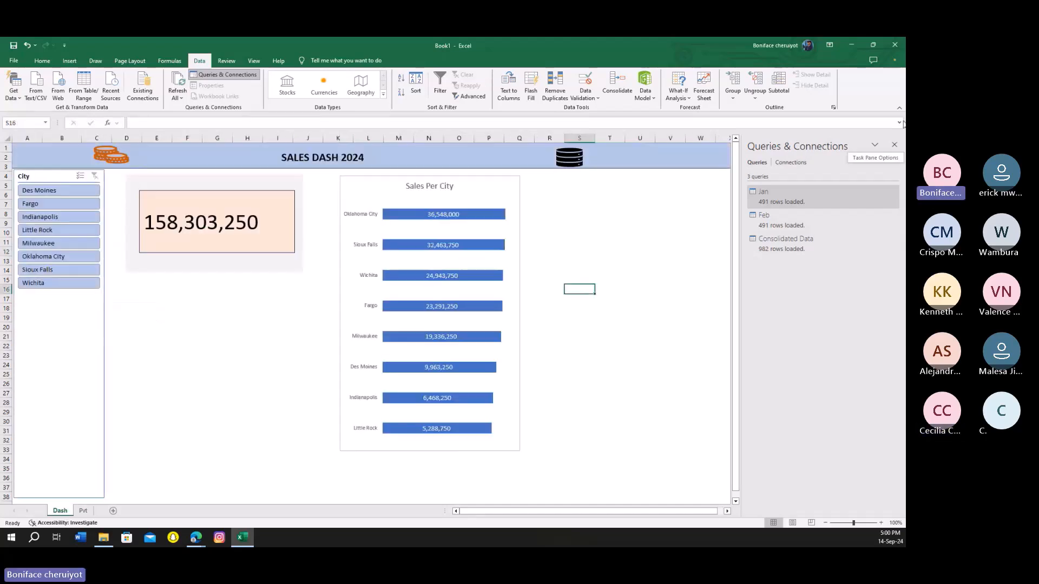
# - Check the Microsoft Teams meeting in the browser and return to the Excel dashboard
pyautogui.moveTo(196, 537)
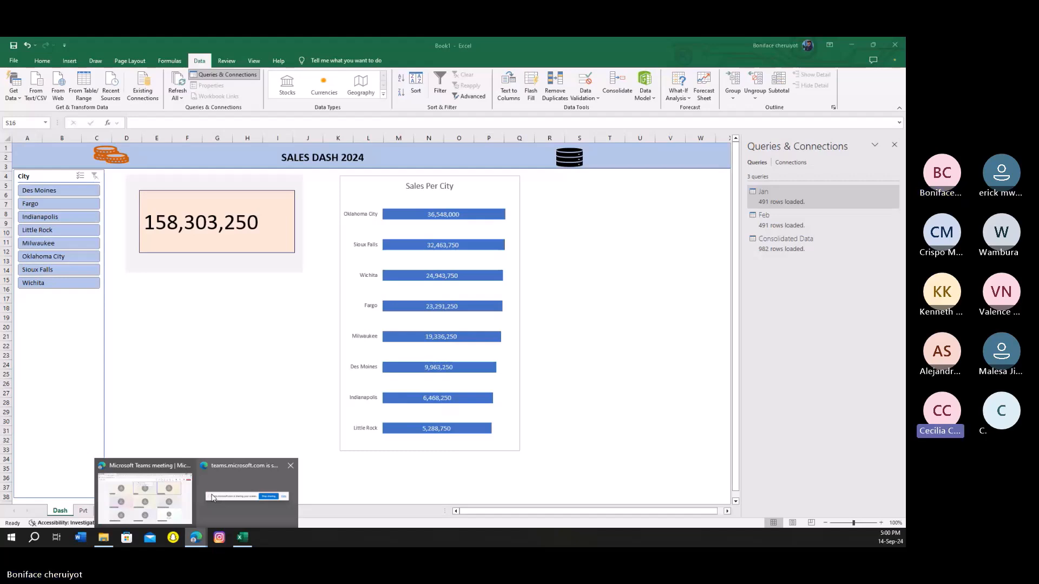
pyautogui.click(156, 489)
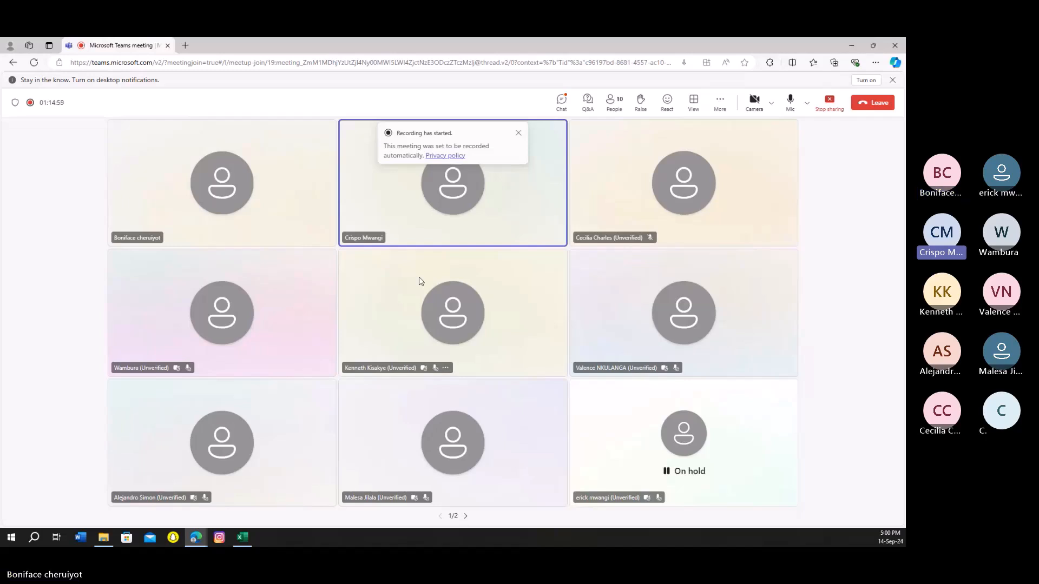
pyautogui.click(851, 46)
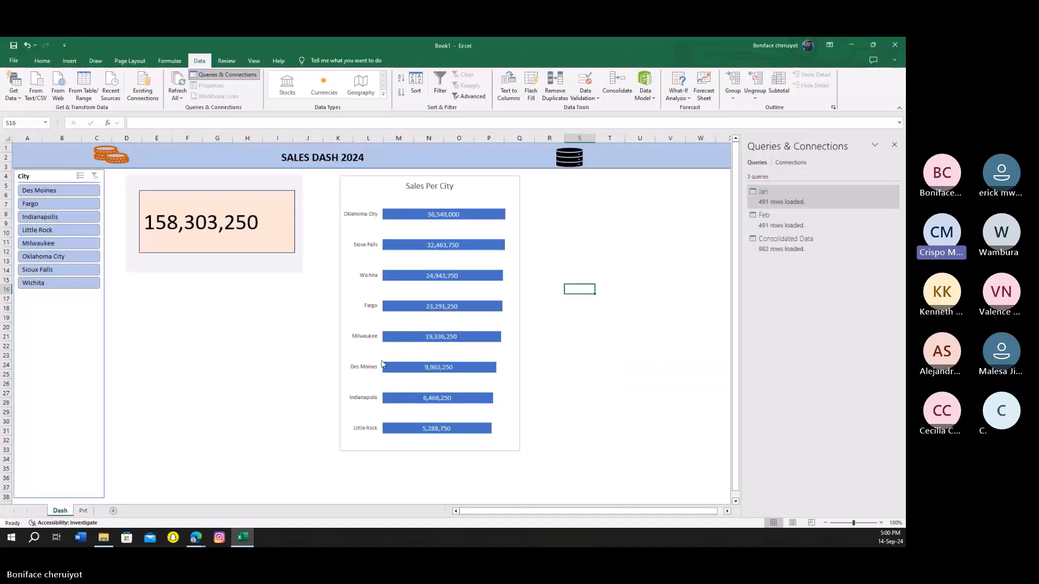
# - Hide the queries and connections list beside the Dash sheet and select an empty cell below the total sales card
pyautogui.click(893, 145)
pyautogui.click(676, 292)
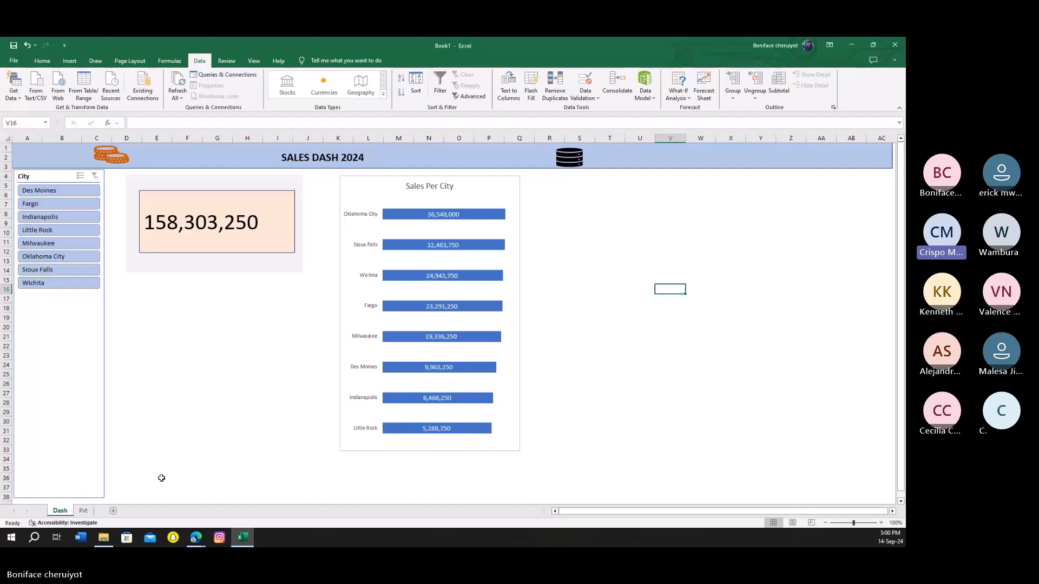
pyautogui.click(165, 448)
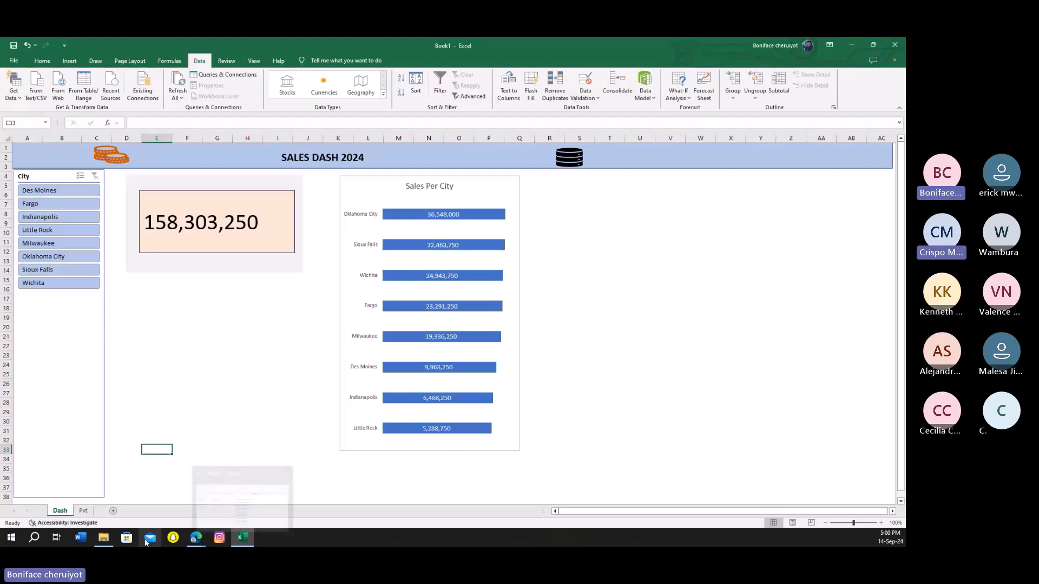
# - Switch to File Explorer and open the Webinar workbook stored alongside the Current Data and New Data folders
pyautogui.click(105, 540)
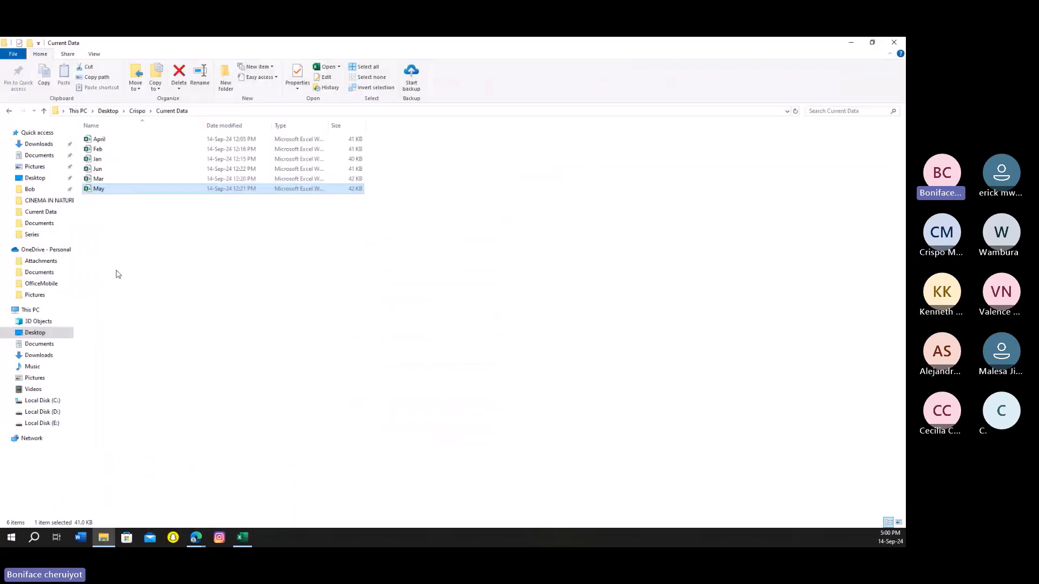
pyautogui.click(108, 110)
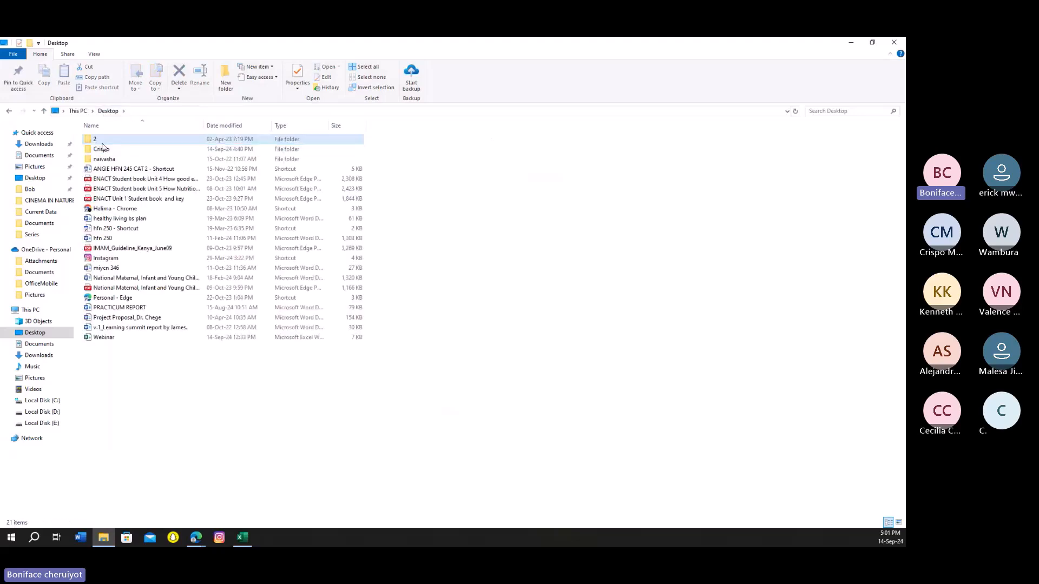
pyautogui.click(118, 161)
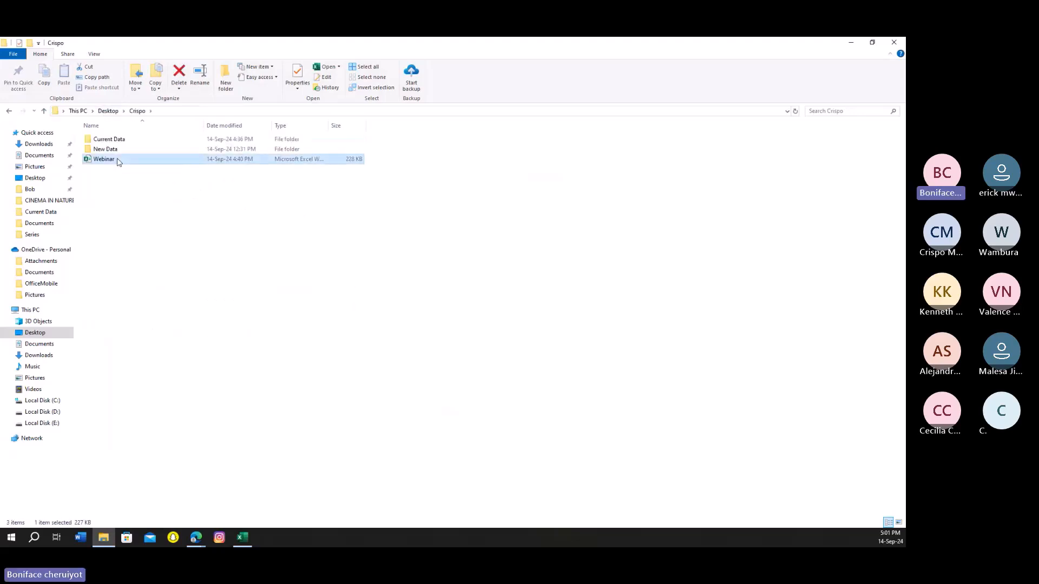
pyautogui.hotkey('alt', 'Tab')
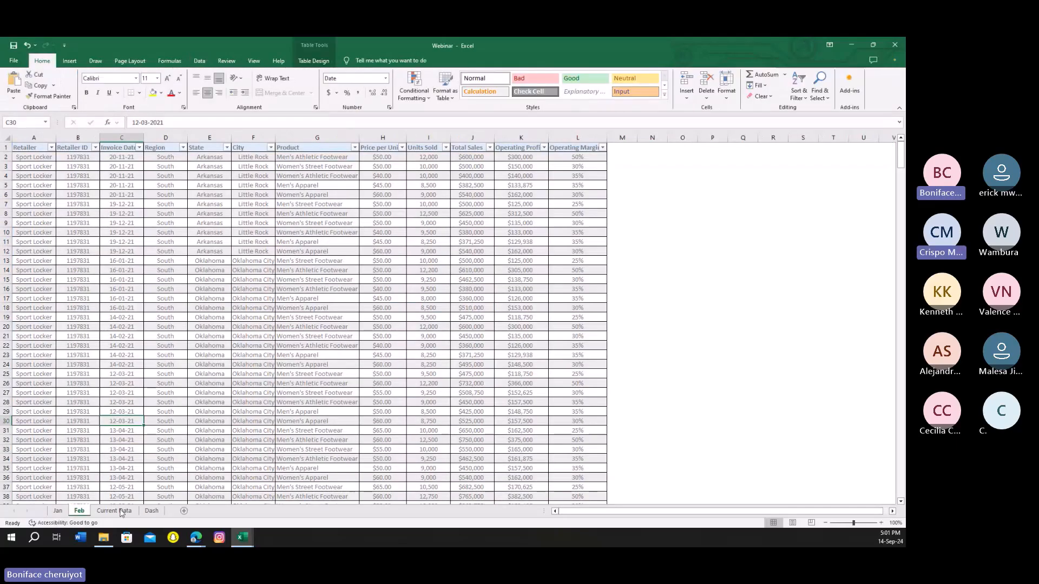
# - Show the Jan sheet of the Webinar workbook and dismiss the external data connections security warning without enabling content
pyautogui.click(120, 512)
pyautogui.click(67, 512)
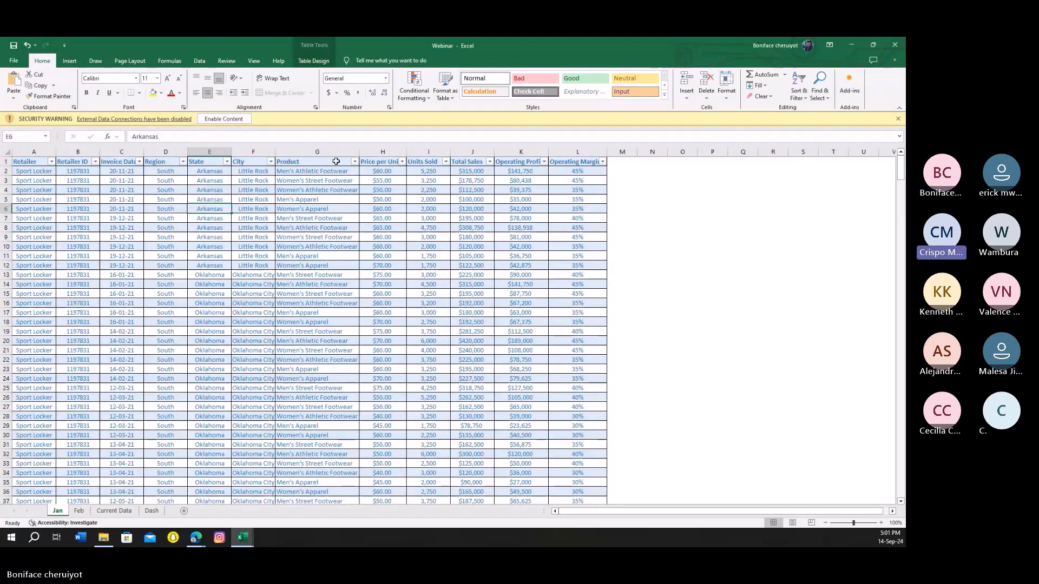
pyautogui.click(897, 118)
pyautogui.click(772, 232)
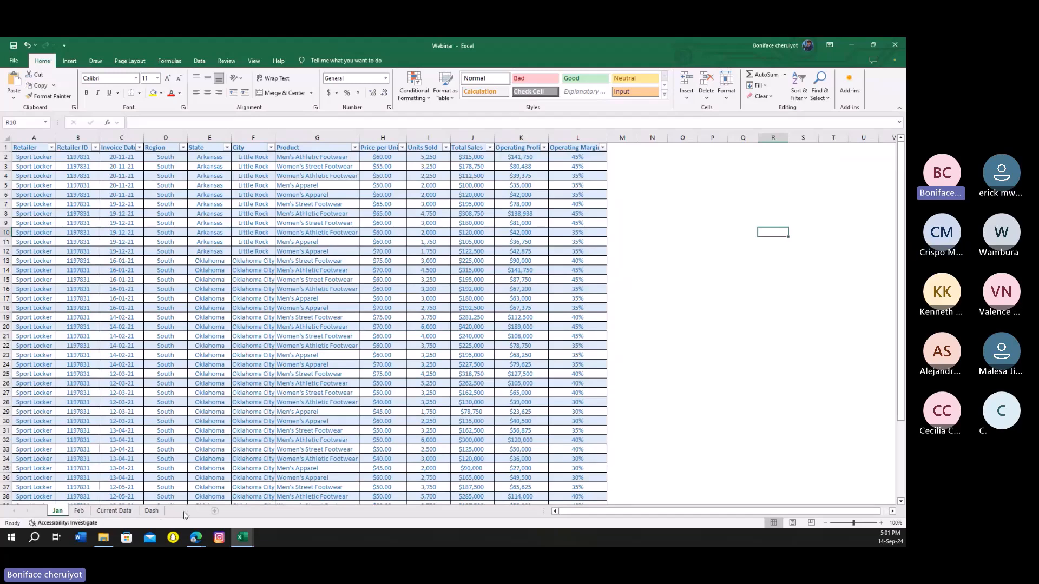
# - Add a blank worksheet to the Webinar workbook and move it after the Dash sheet
pyautogui.click(184, 515)
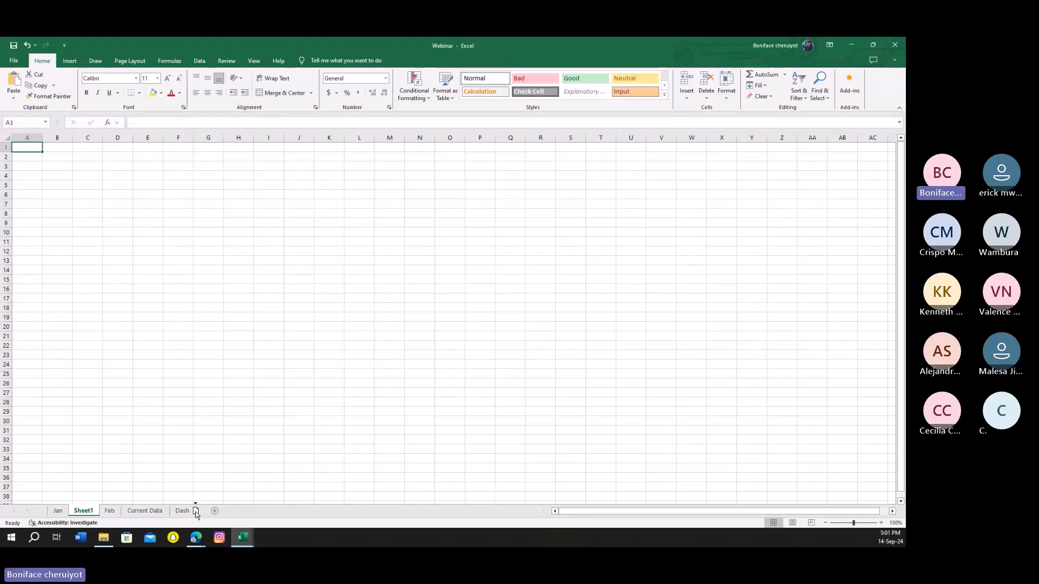
pyautogui.moveTo(196, 513); pyautogui.dragTo(189, 513)
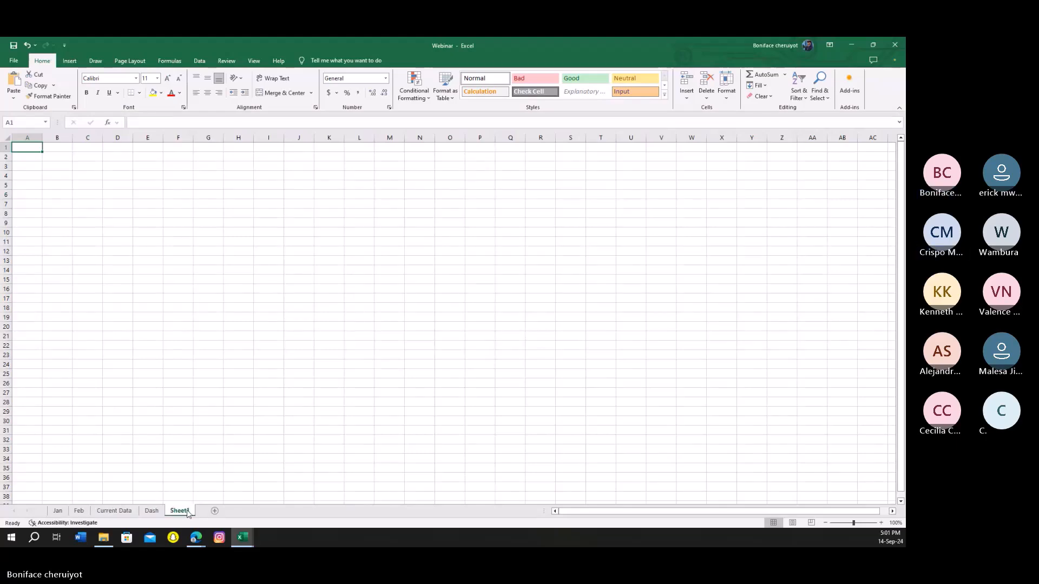
pyautogui.click(199, 62)
pyautogui.click(20, 92)
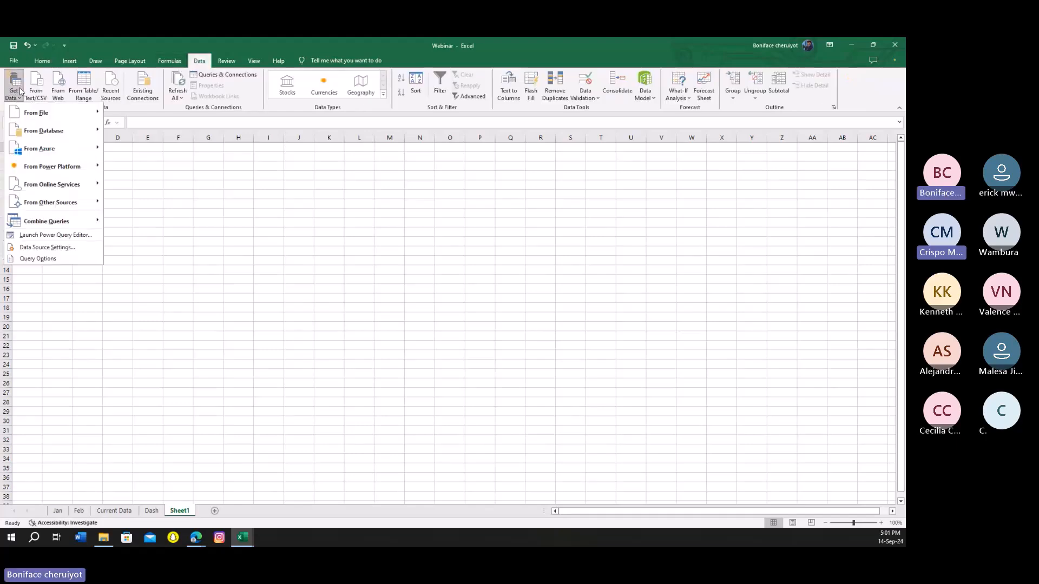
pyautogui.click(227, 338)
pyautogui.click(173, 467)
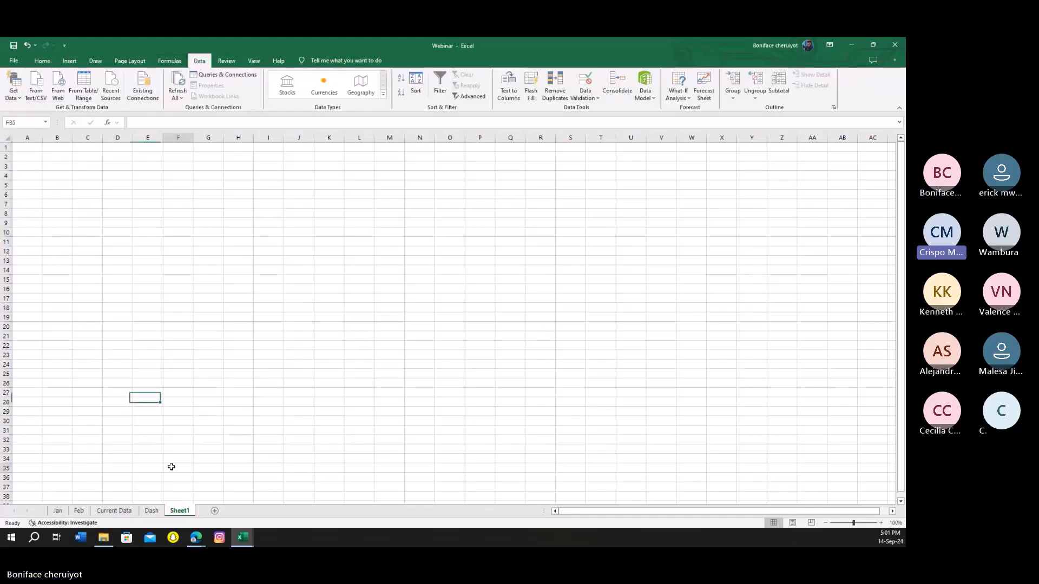
pyautogui.click(217, 395)
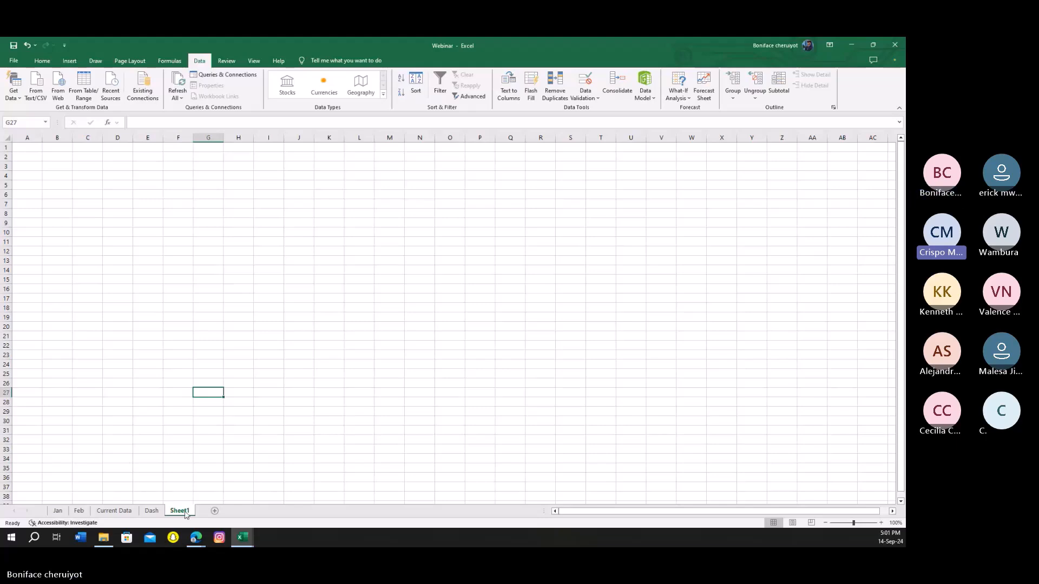
# - Move Sheet1 in front of the Jan sheet
pyautogui.moveTo(185, 511); pyautogui.dragTo(49, 510)
pyautogui.click(147, 422)
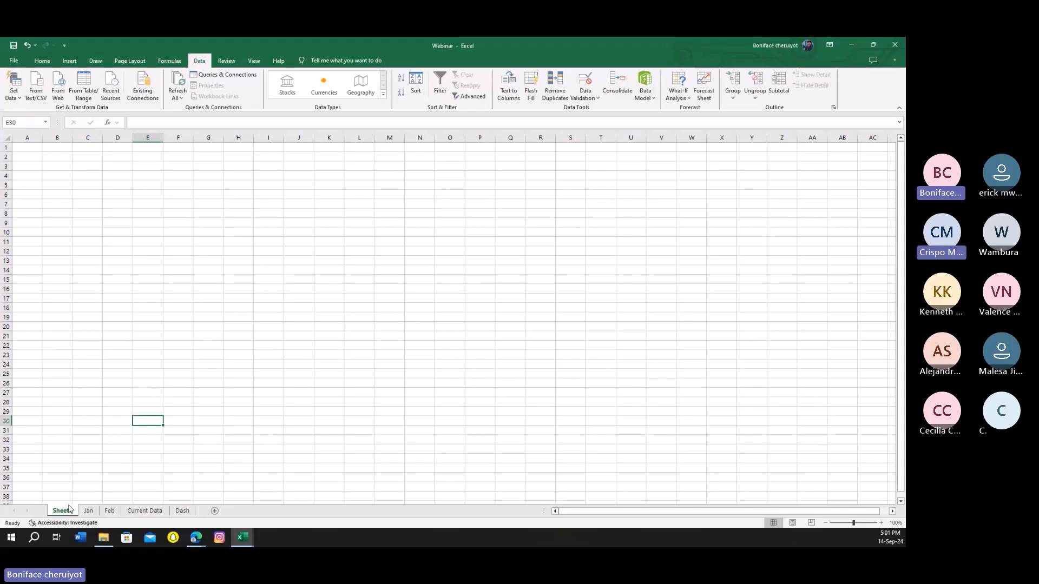
# - Get data from an Excel workbook file, accept the security notice, and import the Webinar workbook
pyautogui.click(20, 89)
pyautogui.moveTo(65, 113)
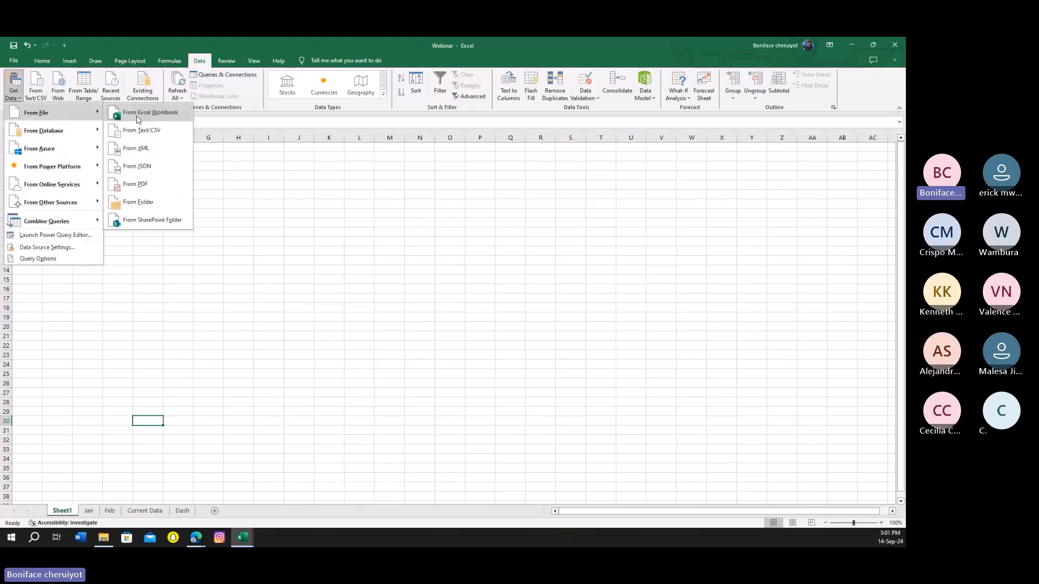
pyautogui.click(139, 115)
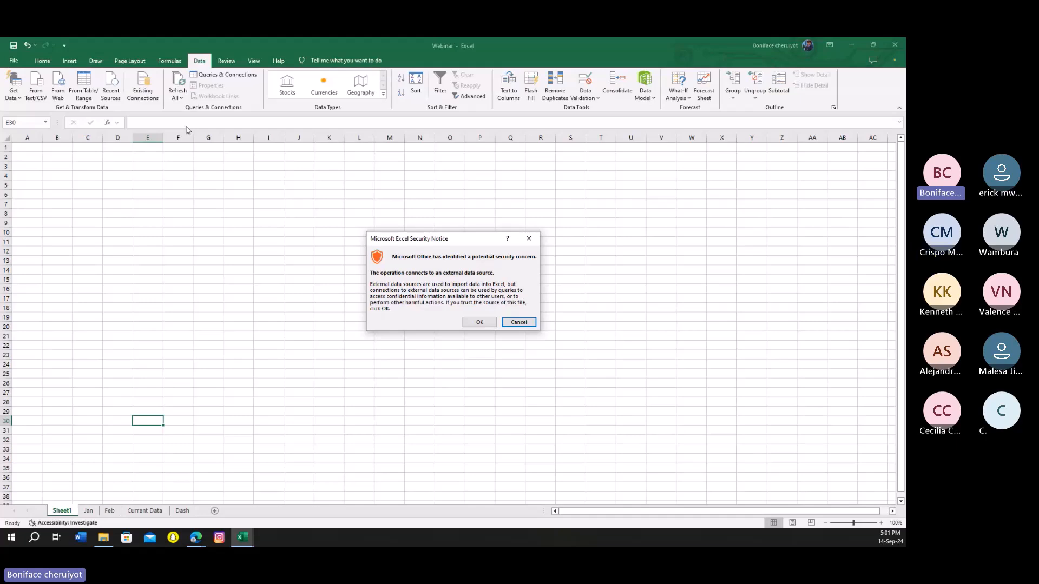
pyautogui.click(474, 321)
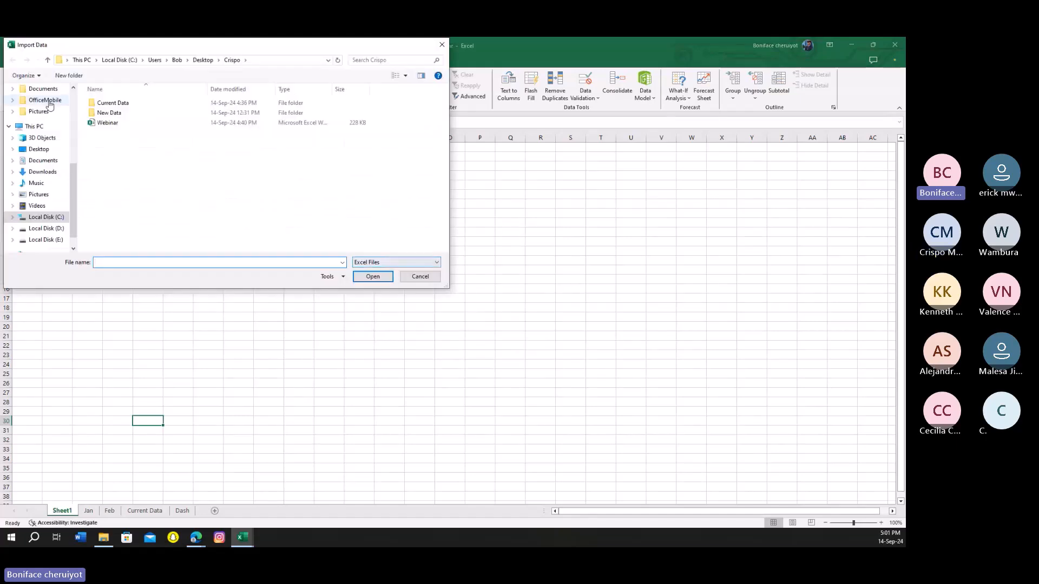
pyautogui.click(108, 122)
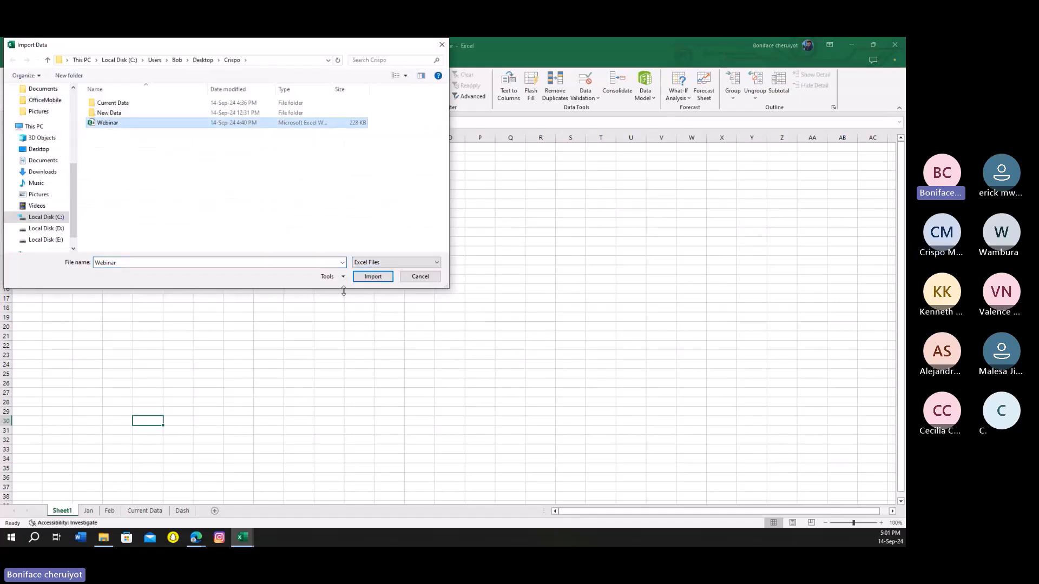
pyautogui.click(373, 277)
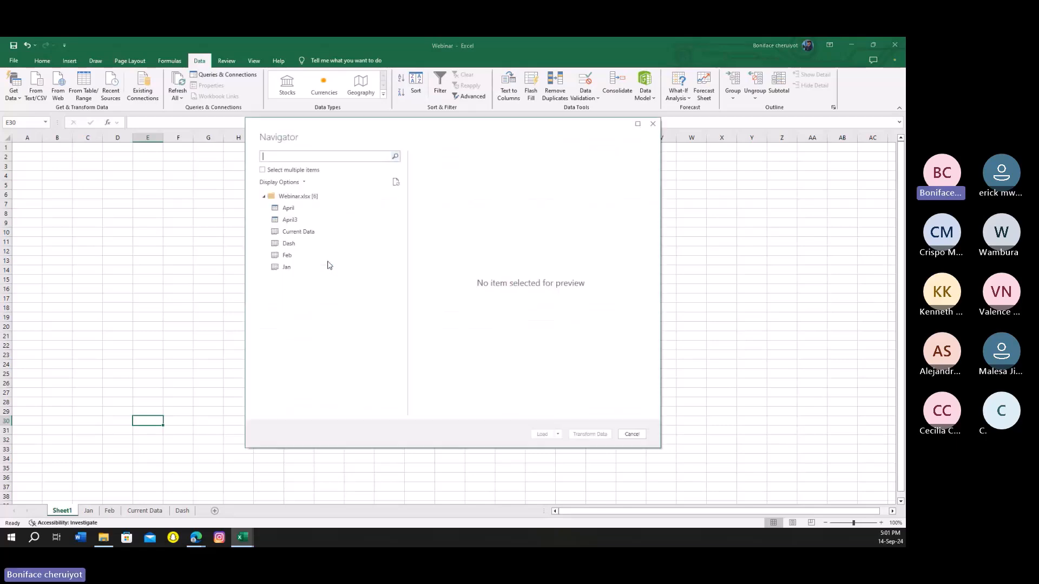
# - Enable selecting multiple items in the Navigator, choose the Feb and Jan sheets, and open them for transformation
pyautogui.click(266, 172)
pyautogui.click(274, 255)
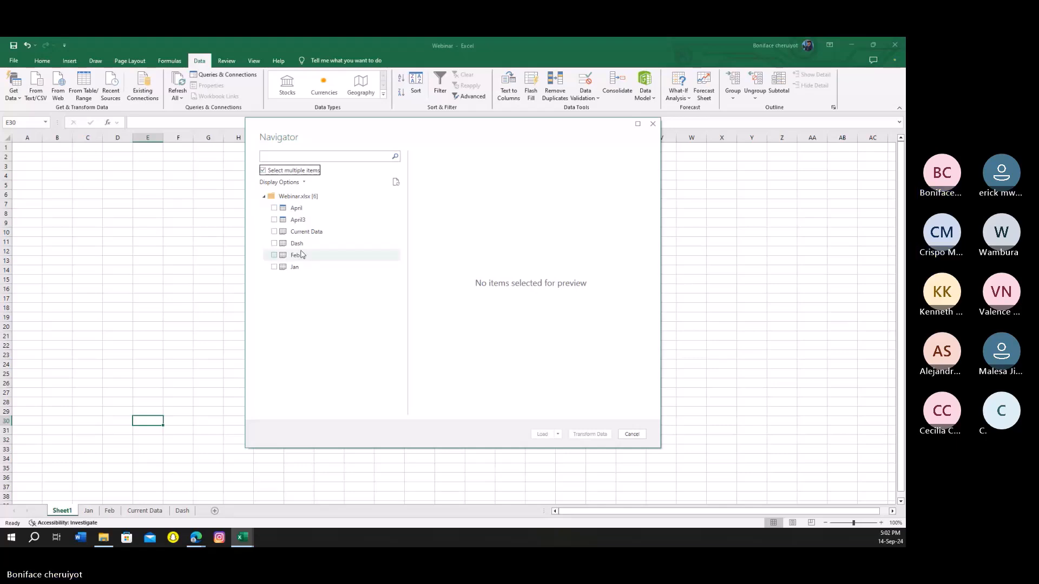
pyautogui.click(274, 266)
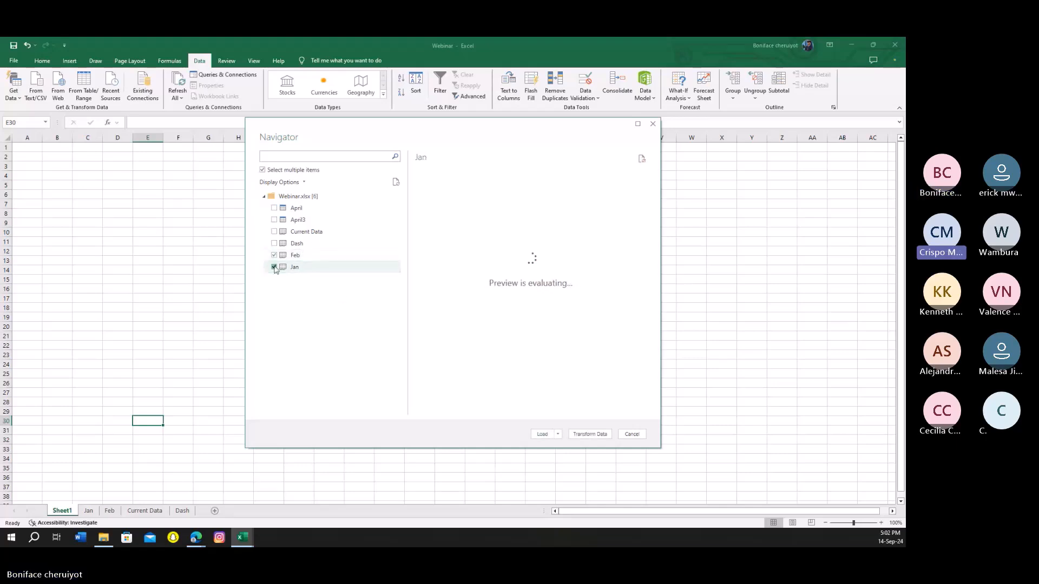
pyautogui.click(576, 437)
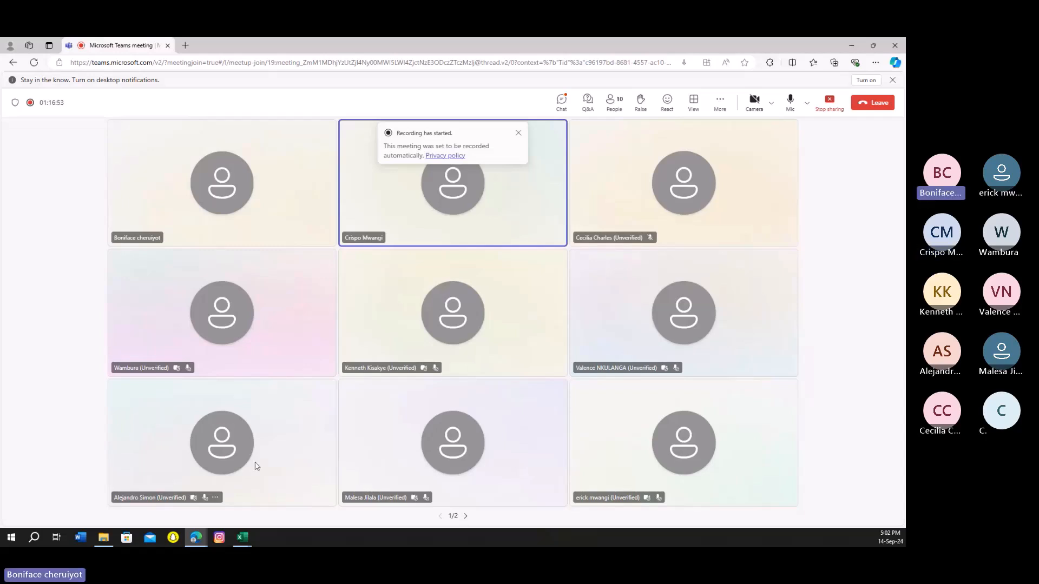
# - Switch from the meeting to the Book1 workbook, view the pivot tables on the Pvt sheet, and return to Dash
pyautogui.click(243, 541)
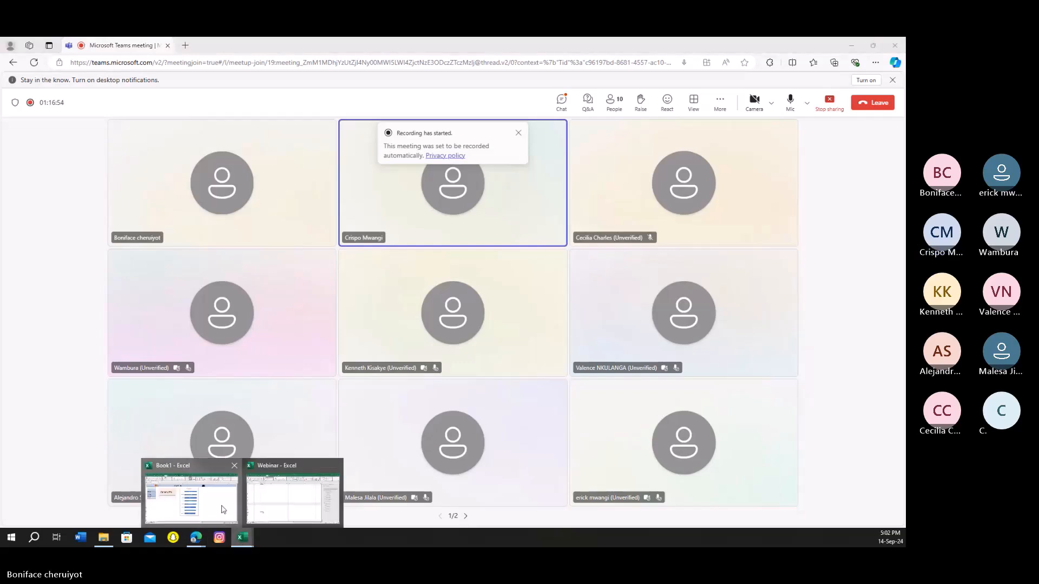
pyautogui.click(191, 496)
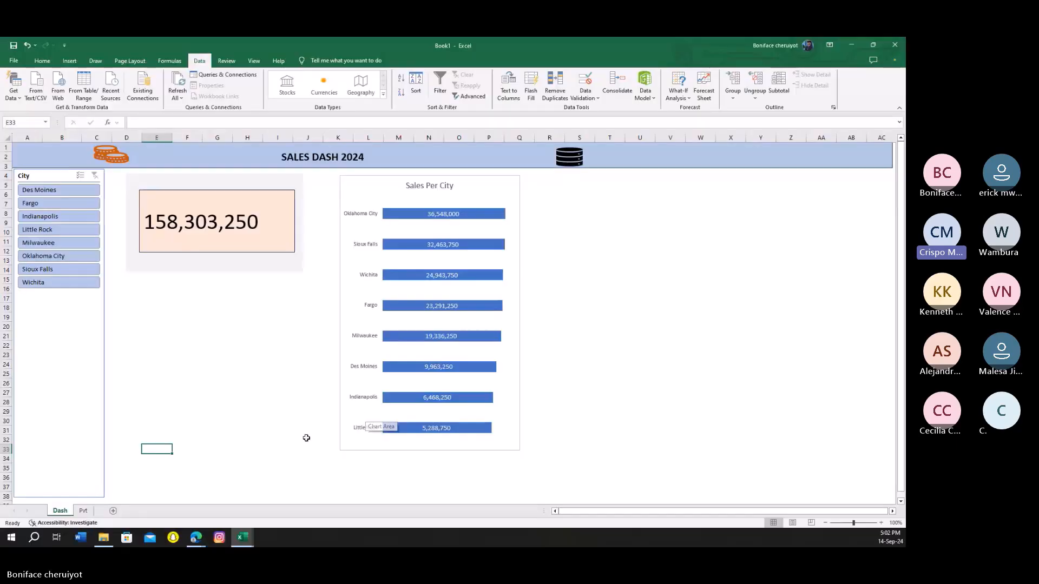
pyautogui.click(83, 511)
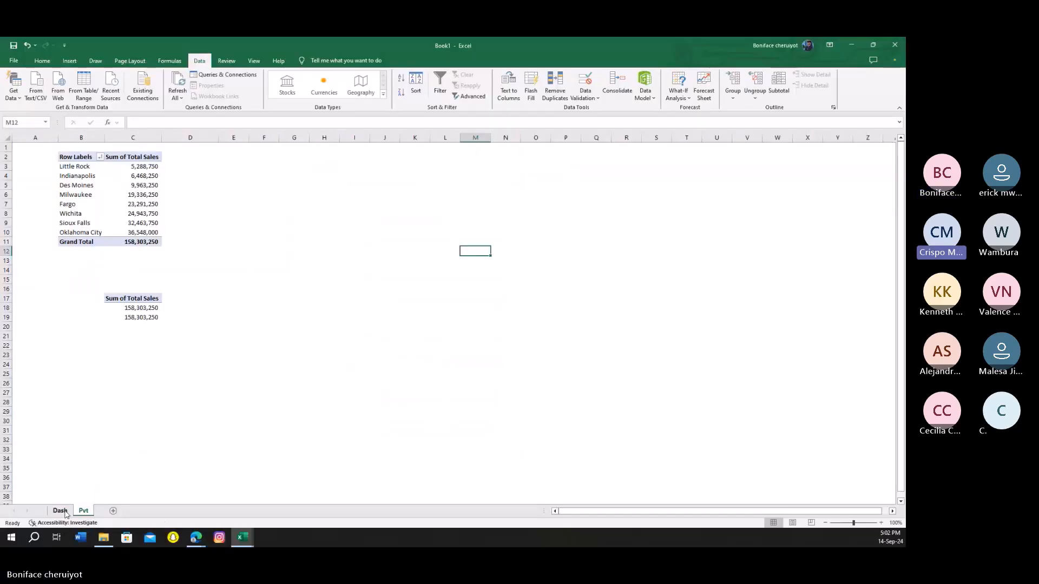
pyautogui.click(61, 511)
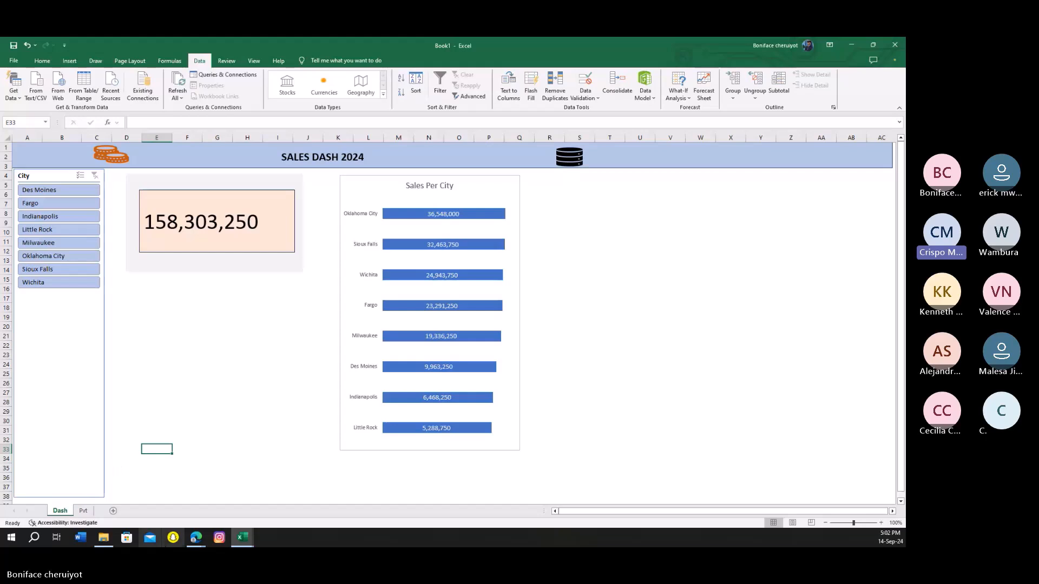
# - Check the Microsoft Teams meeting in the browser, and switch to the Webinar workbook in Excel
pyautogui.click(143, 495)
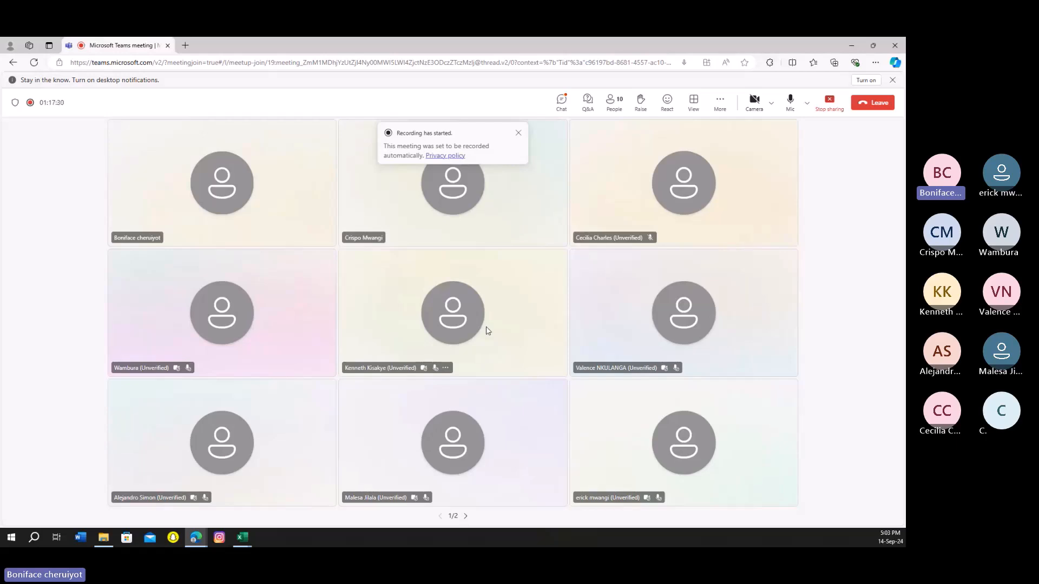
pyautogui.click(248, 534)
pyautogui.click(280, 507)
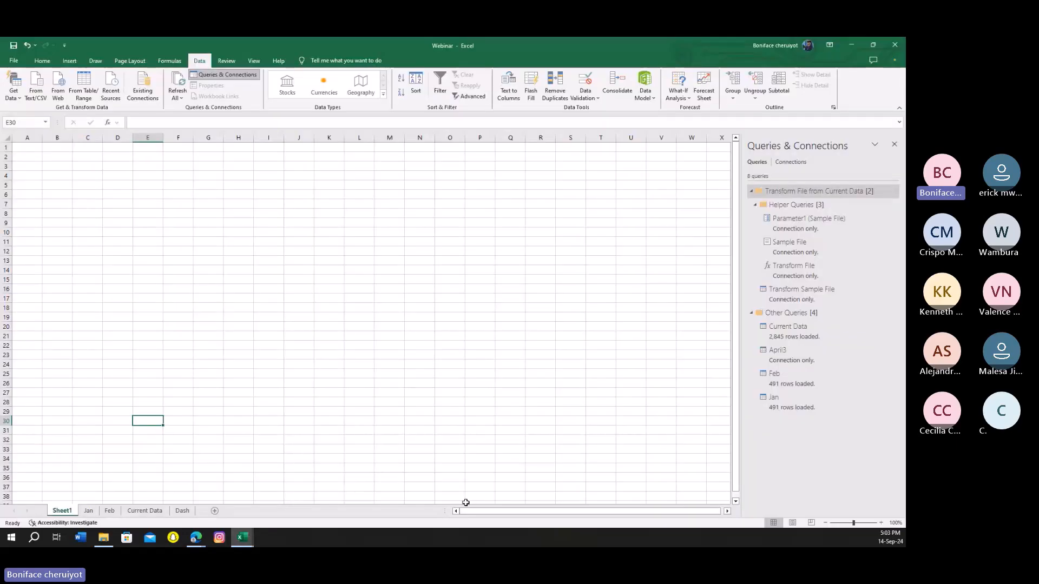
# - Open the Jan query for editing in the Power Query Editor and trim the text in the Retailer column
pyautogui.rightClick(790, 410)
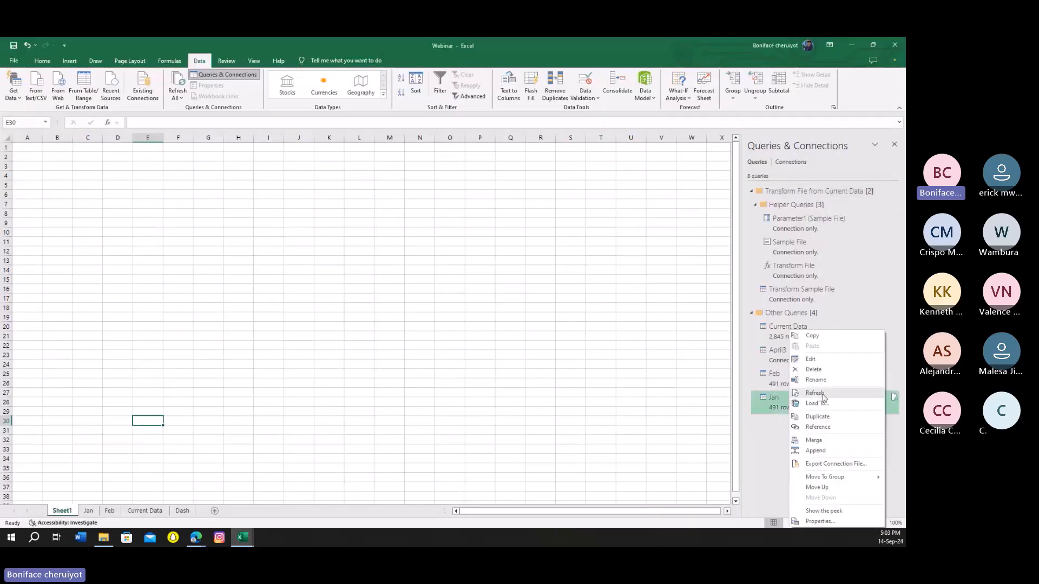
pyautogui.click(821, 360)
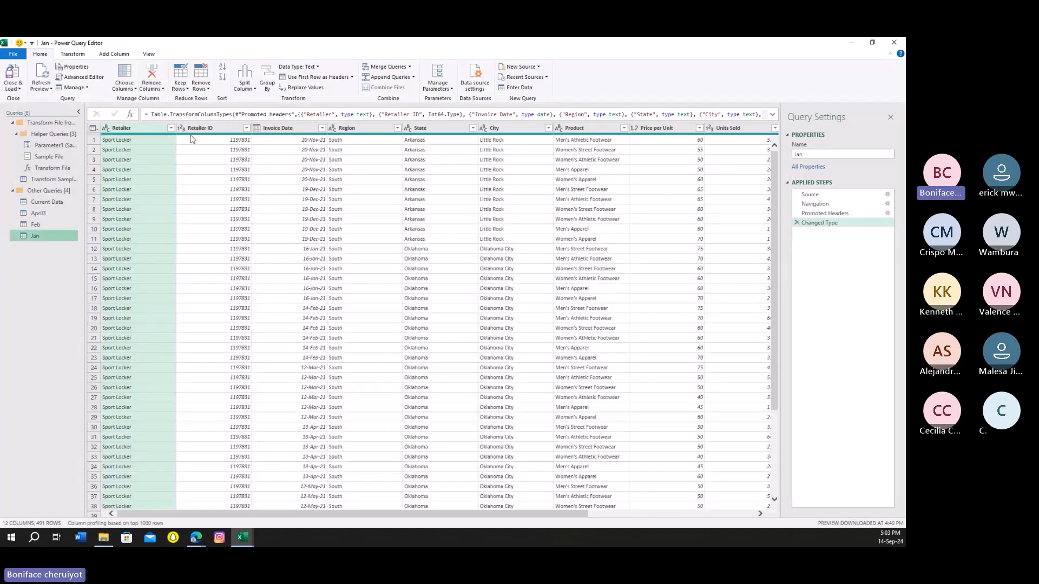
pyautogui.rightClick(136, 128)
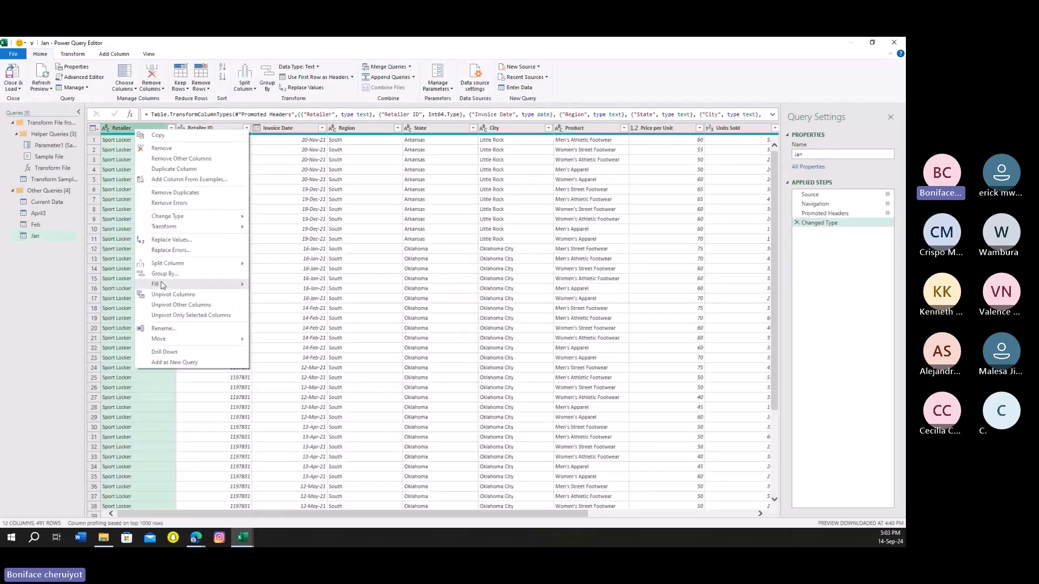
pyautogui.moveTo(181, 229)
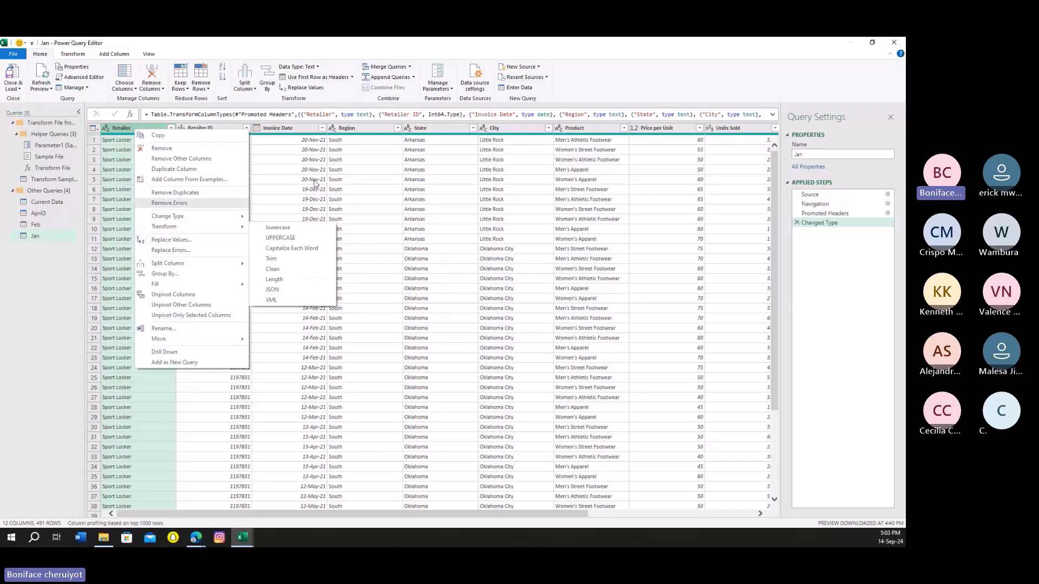
pyautogui.press('Escape')
pyautogui.rightClick(143, 129)
pyautogui.moveTo(189, 231)
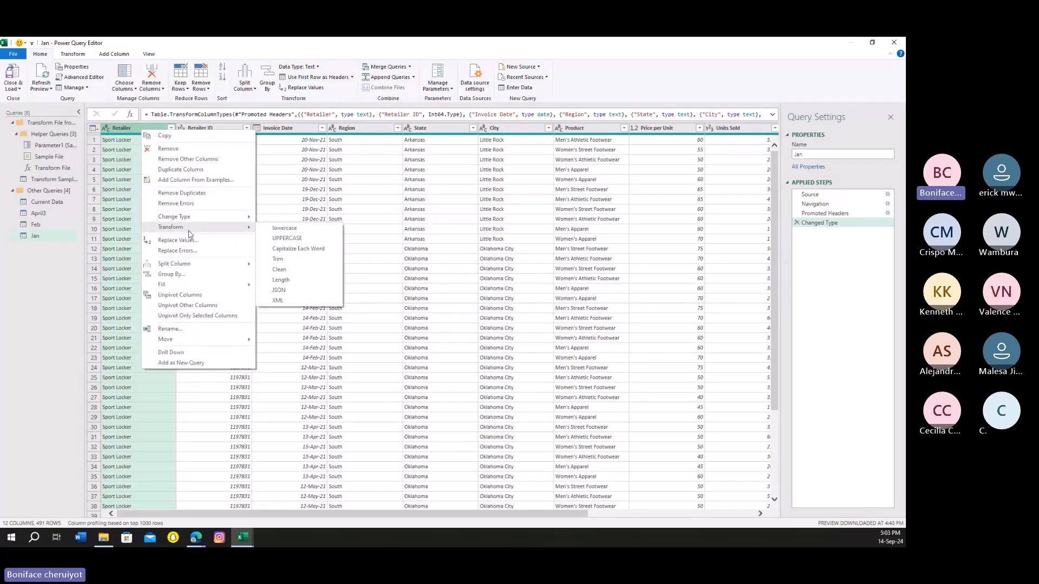
pyautogui.click(278, 259)
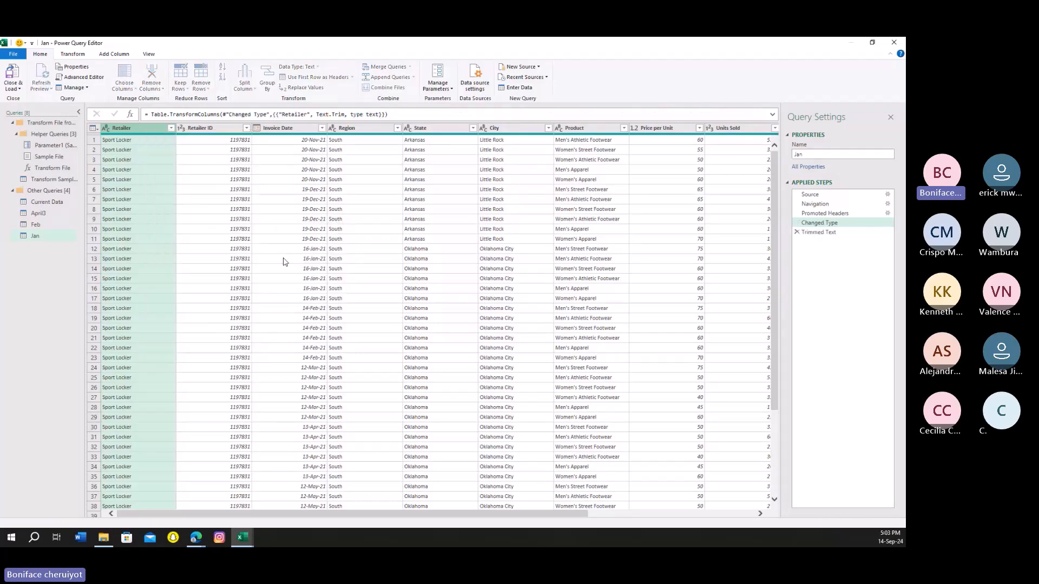
# - Clean the text in the Jan query's Retailer column and convert it to uppercase
pyautogui.rightClick(136, 129)
pyautogui.moveTo(205, 226)
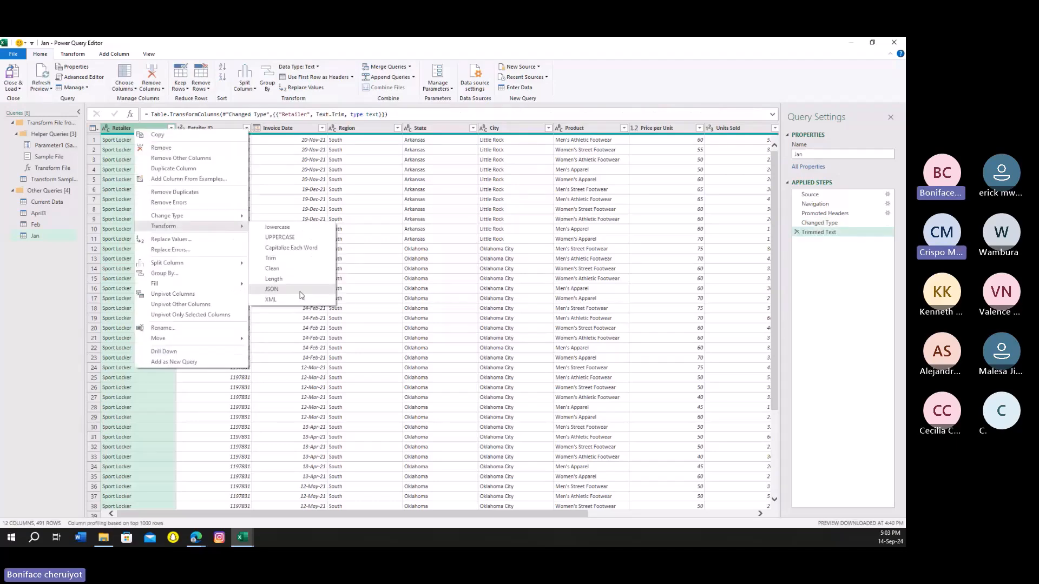
pyautogui.click(278, 272)
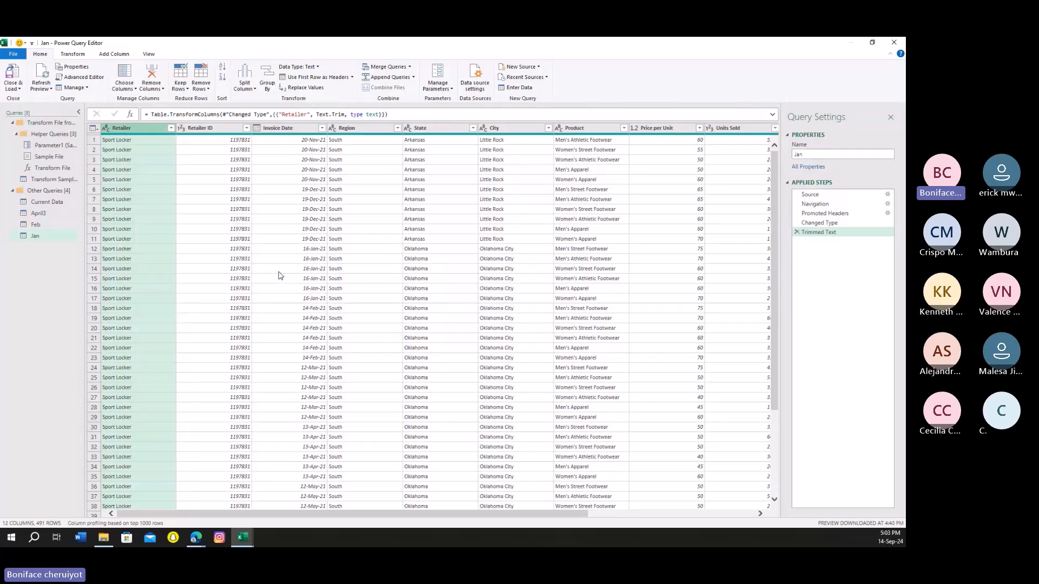
pyautogui.rightClick(134, 131)
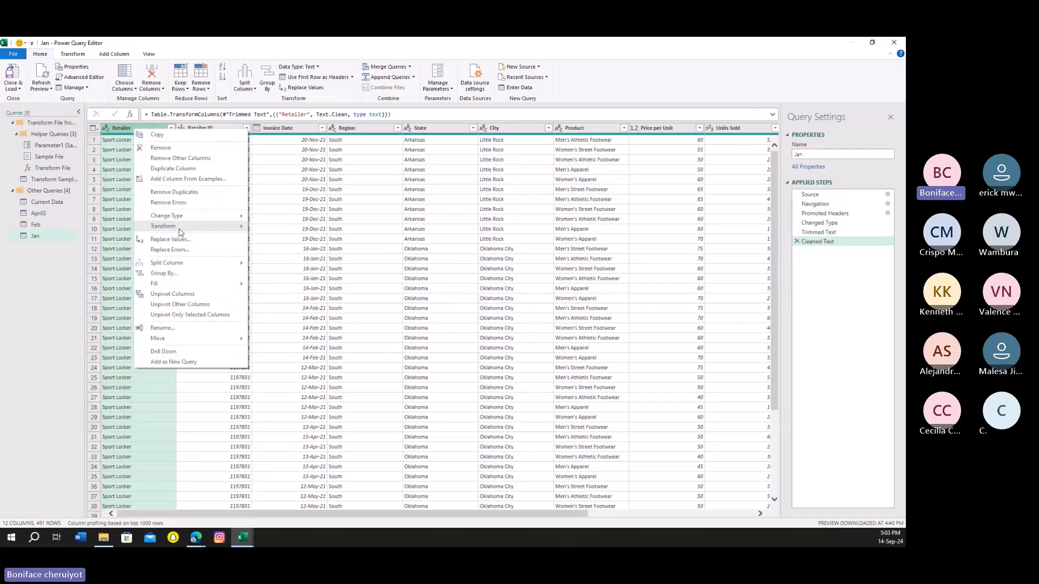
pyautogui.click(212, 159)
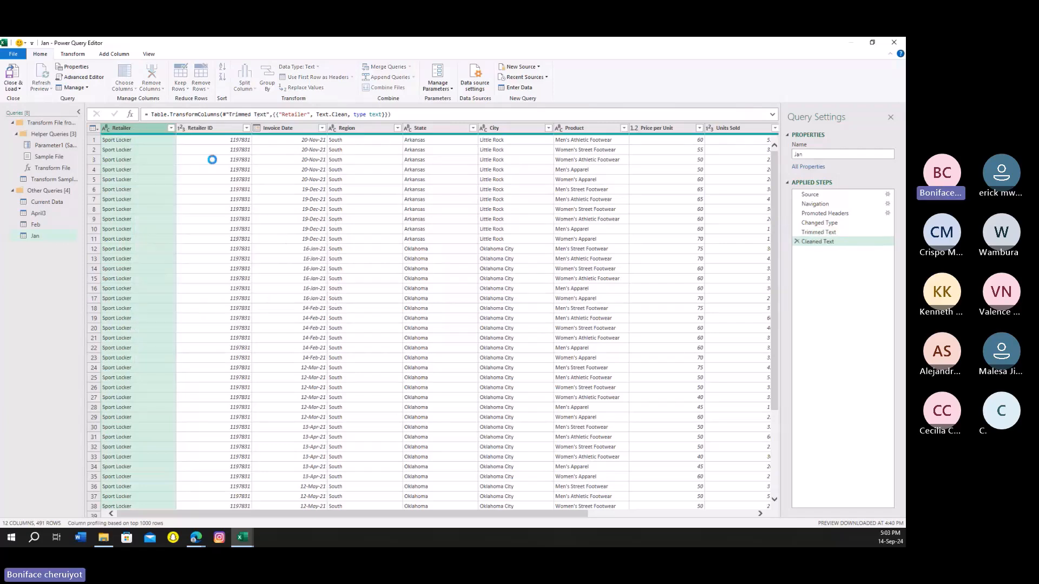
# - View the data type options for the Retailer column, and switch to the Microsoft Teams meeting in the browser
pyautogui.rightClick(141, 134)
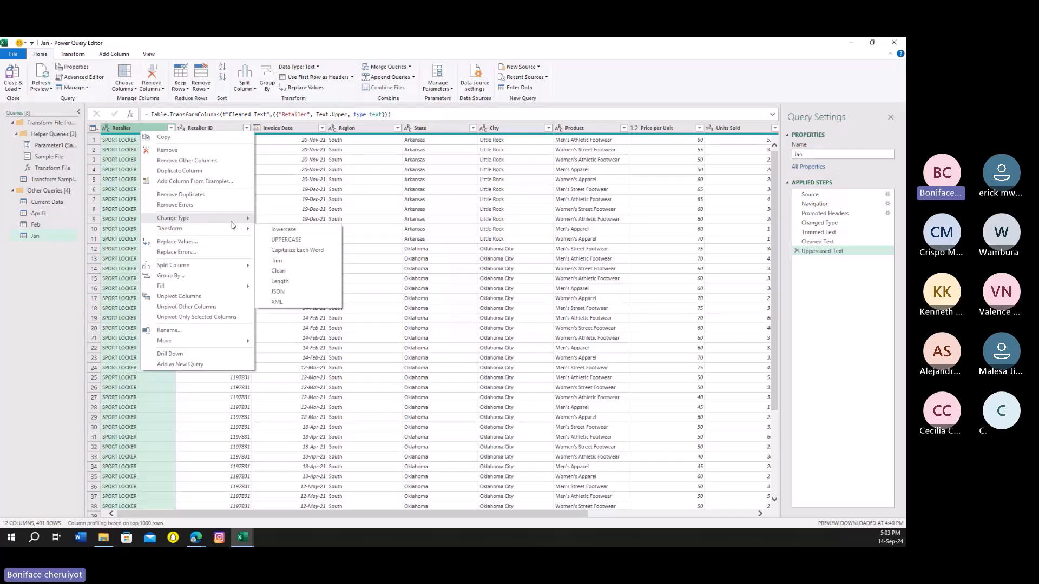
pyautogui.moveTo(232, 219)
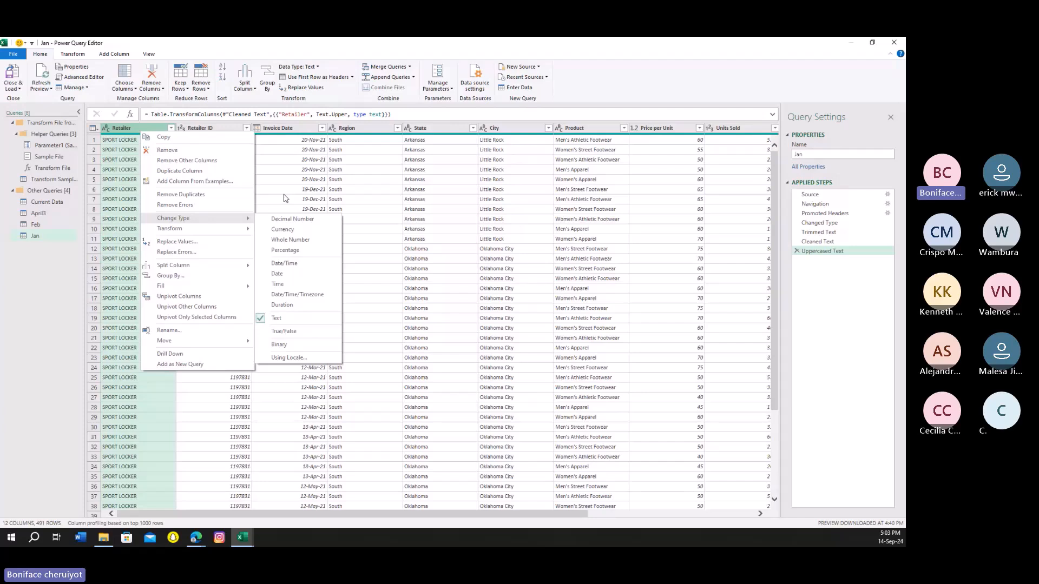
pyautogui.click(288, 198)
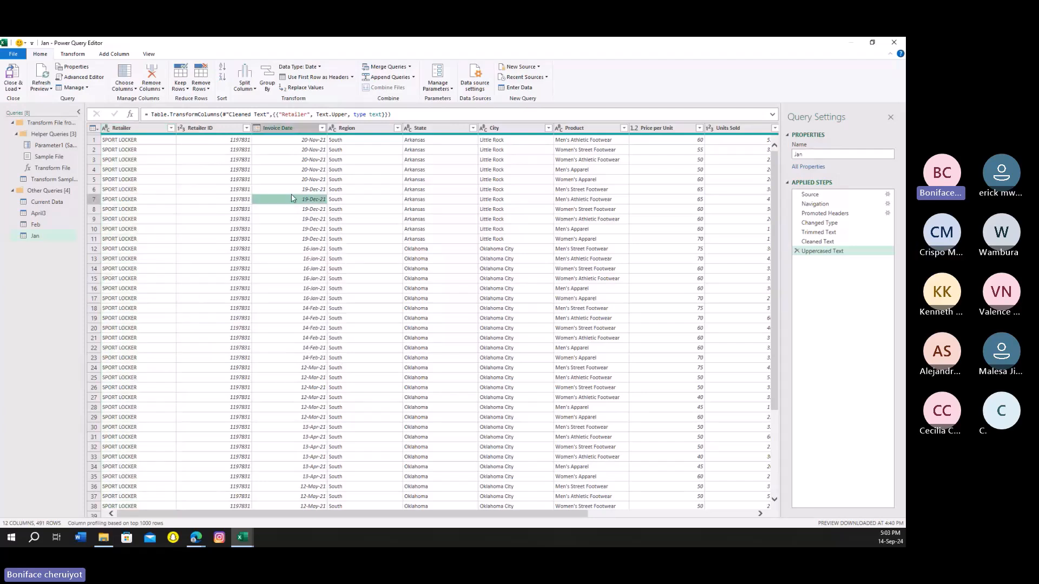
pyautogui.click(198, 539)
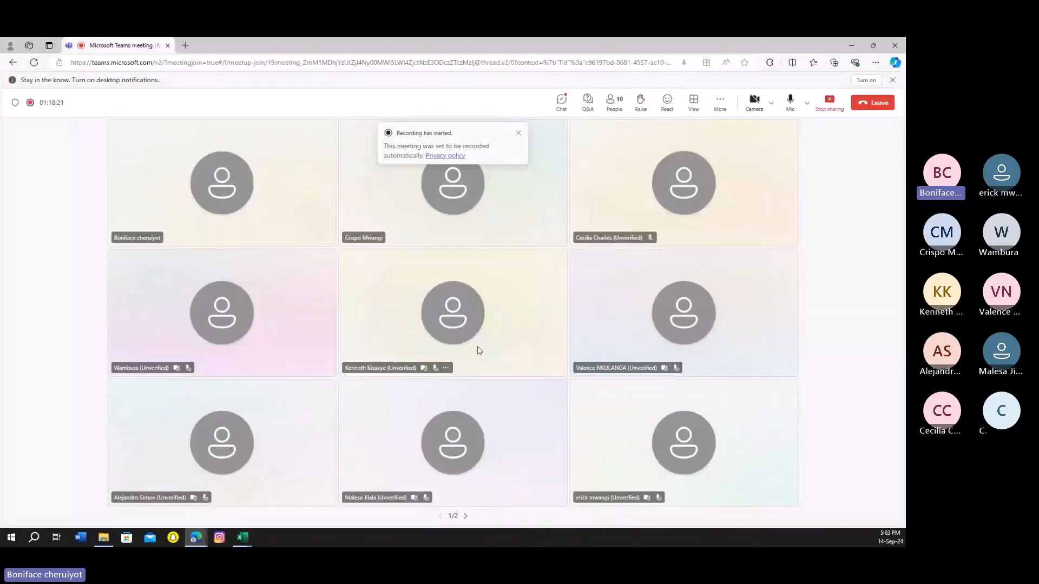